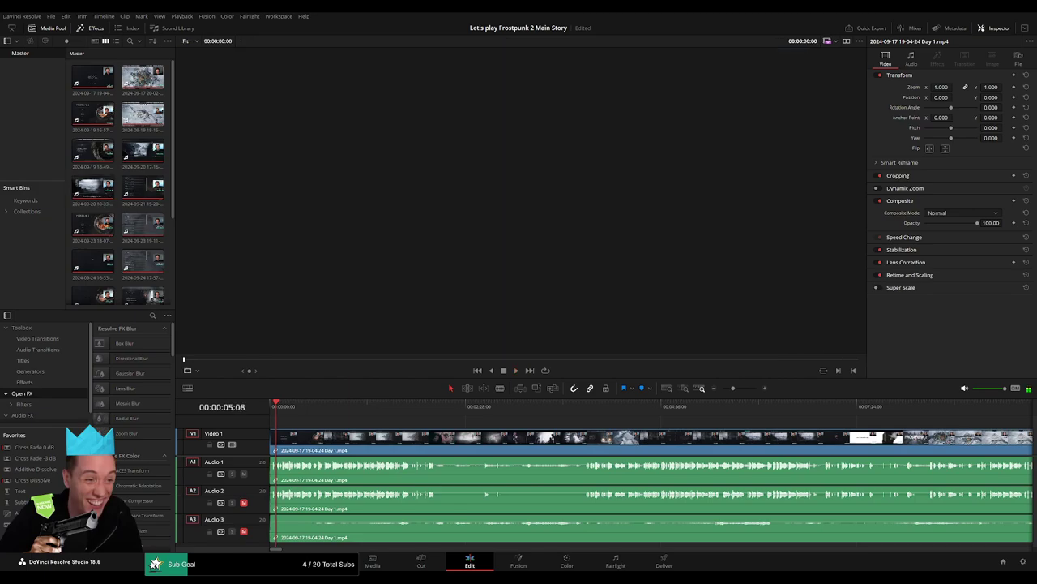
# - Zoom the timeline in, then back out until the whole Day 1 clip fits
pyautogui.moveTo(733, 389); pyautogui.dragTo(742, 388)
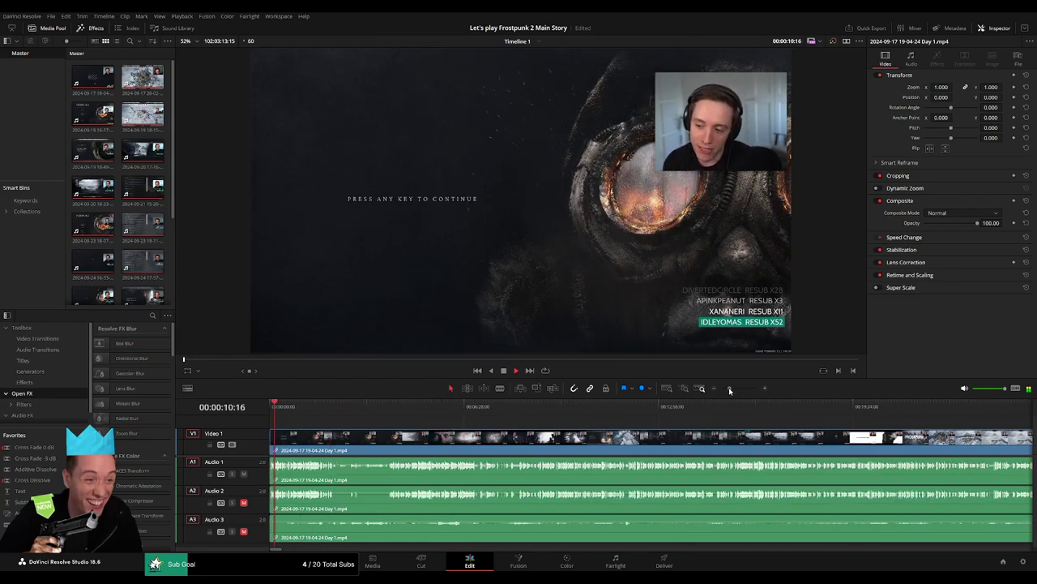
pyautogui.moveTo(744, 390); pyautogui.dragTo(721, 388)
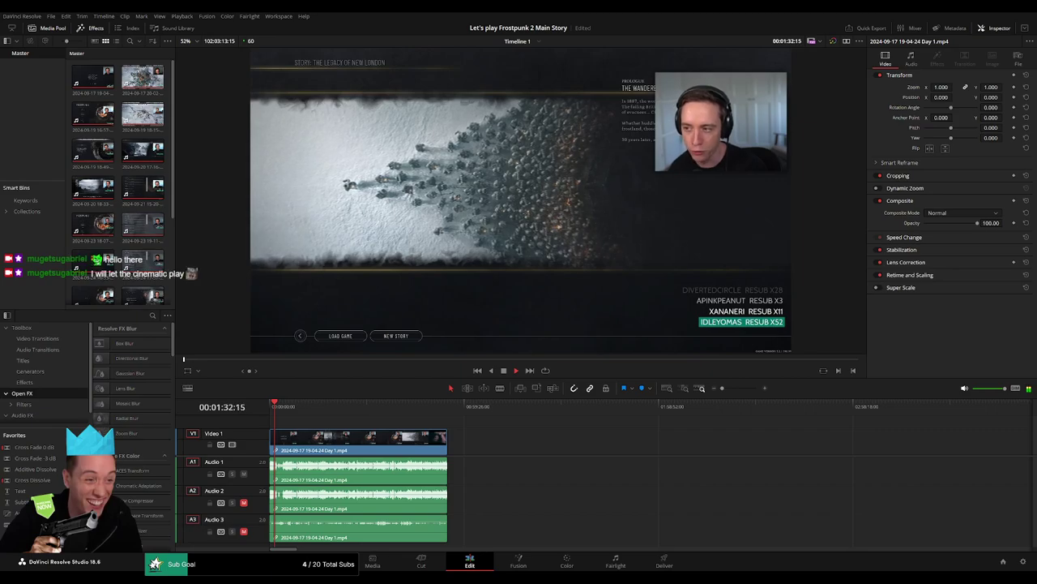
# - Spread the Day 1 clip across the tracks and make the viewer slightly larger
pyautogui.moveTo(723, 391); pyautogui.dragTo(731, 393)
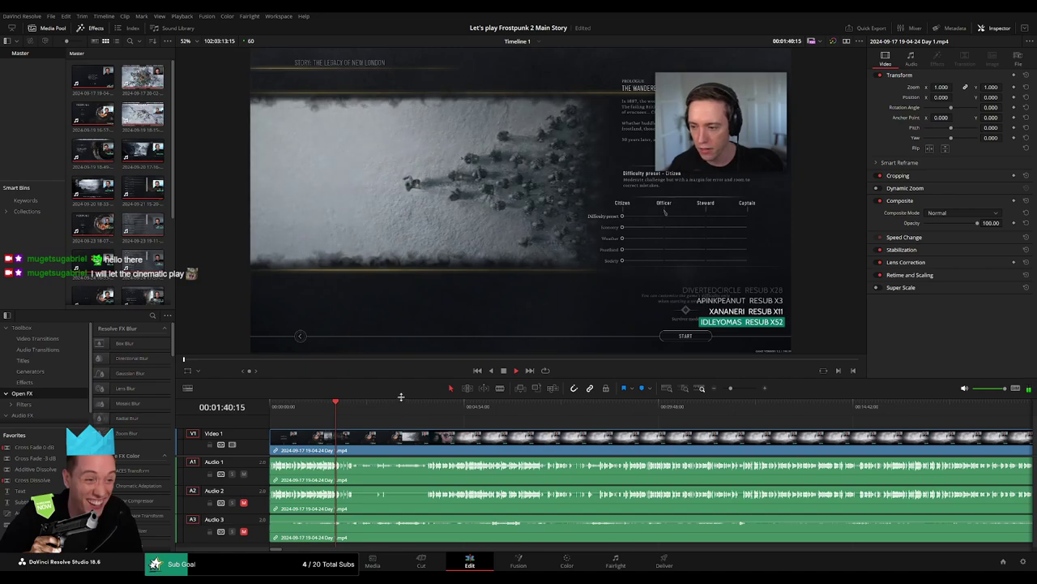
pyautogui.moveTo(400, 396); pyautogui.dragTo(406, 404)
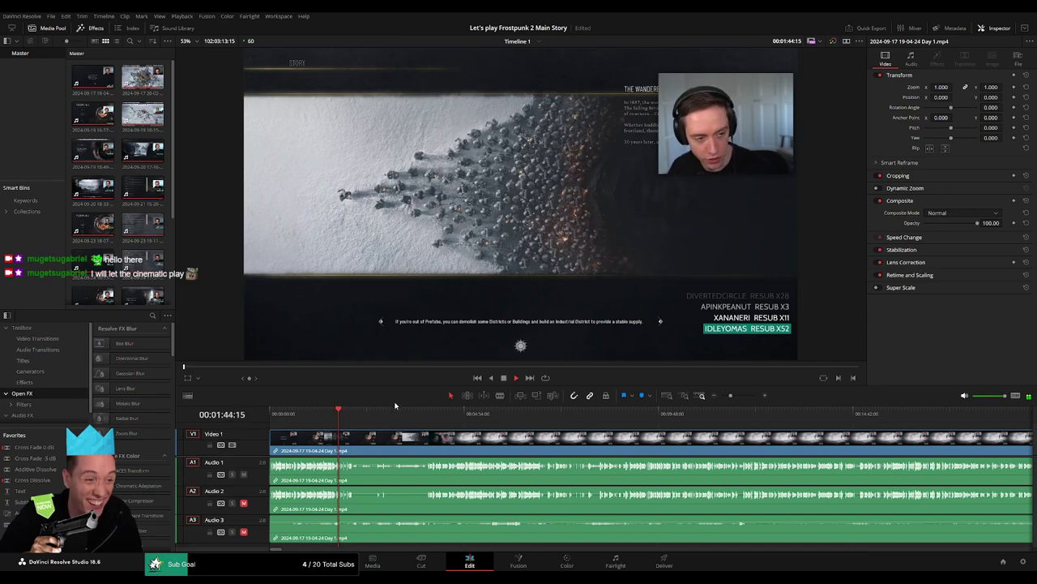
pyautogui.moveTo(395, 405); pyautogui.dragTo(395, 403)
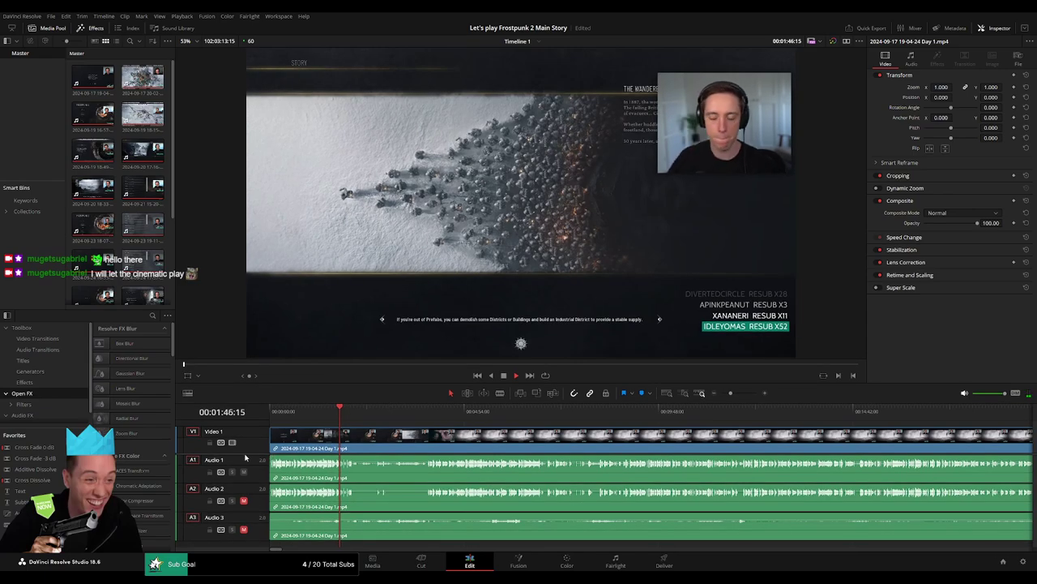
pyautogui.scroll(1, 258, 433)
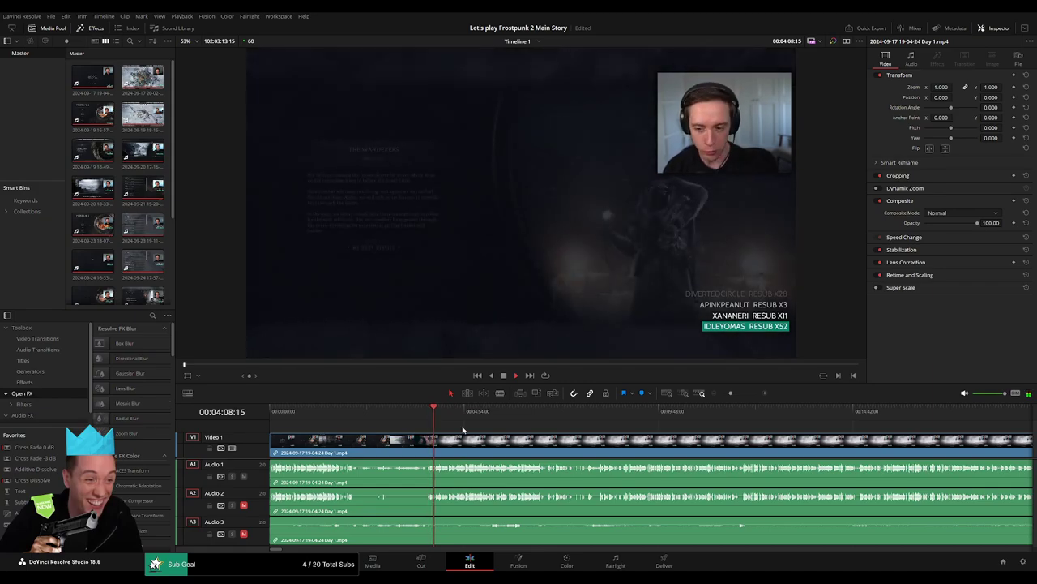
# - Scrub through Day 1 to the Faithkeepers vote-distribution screen near 51 minutes and play it
pyautogui.hscroll(2, 460, 436)
pyautogui.hscroll(1, 460, 436)
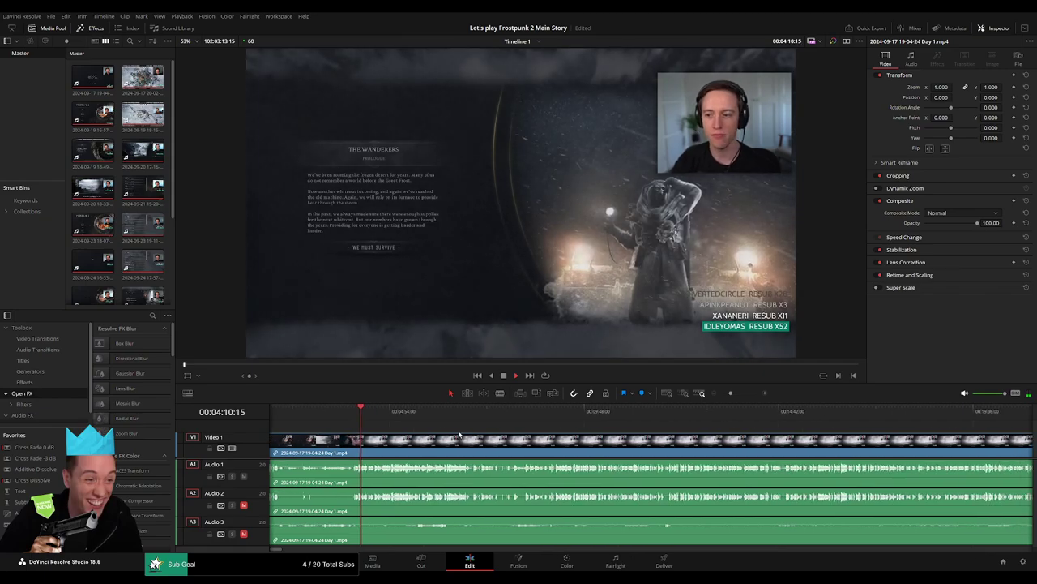
pyautogui.hscroll(1, 457, 439)
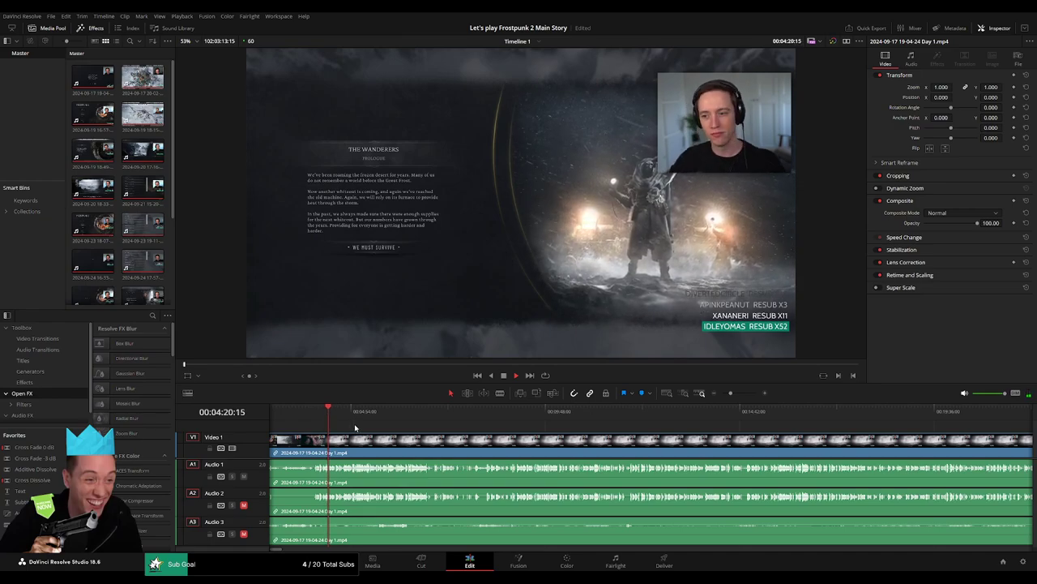
pyautogui.moveTo(730, 393); pyautogui.dragTo(729, 393)
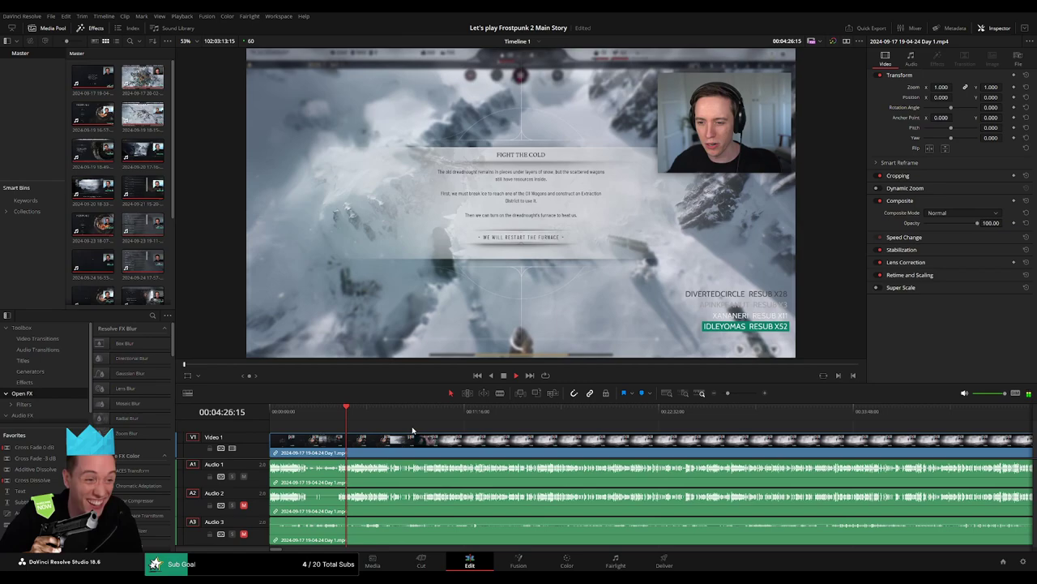
pyautogui.hscroll(2, 422, 434)
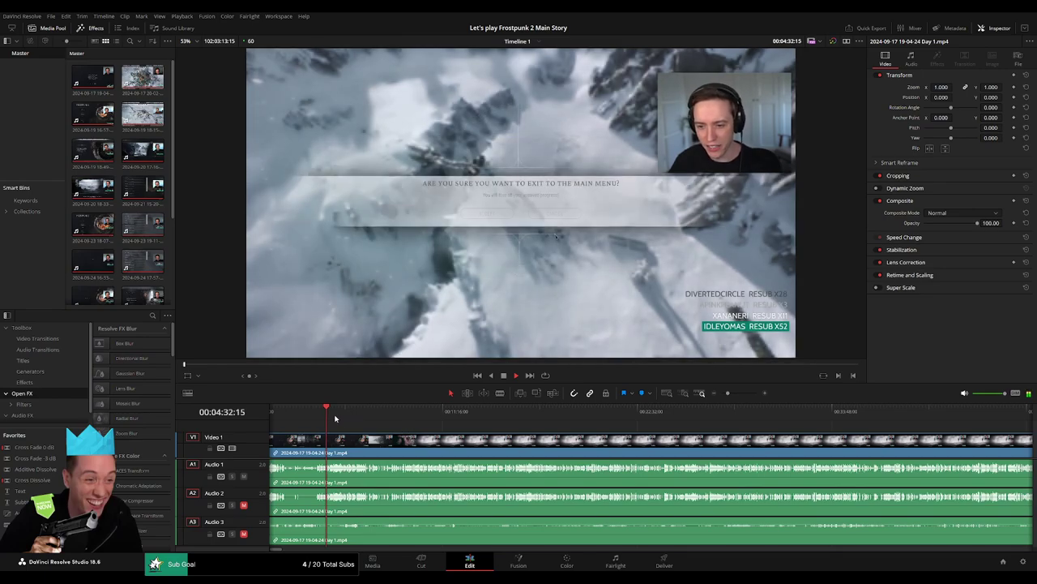
pyautogui.moveTo(330, 412); pyautogui.dragTo(728, 459)
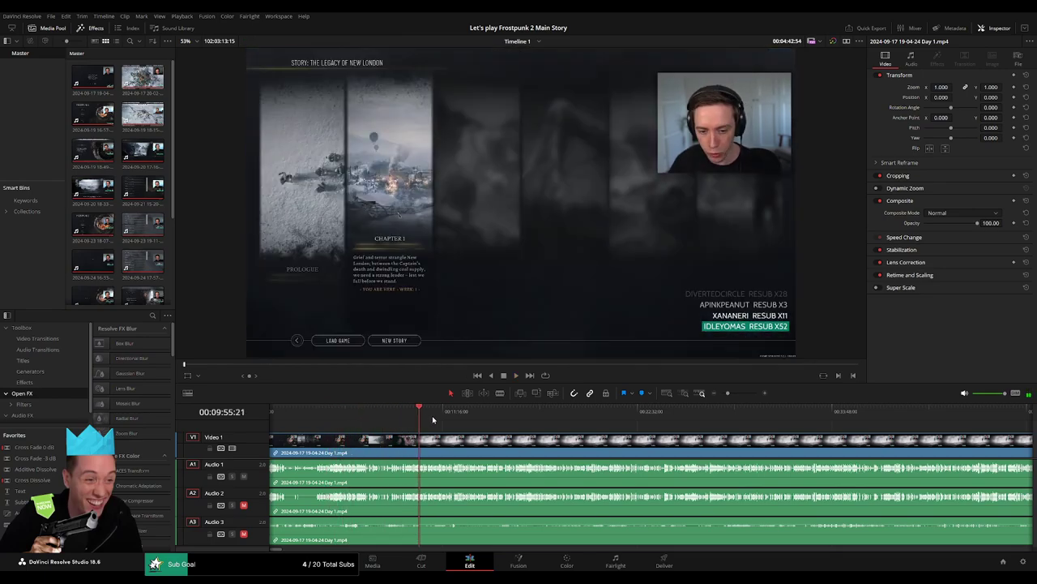
pyautogui.hscroll(5, 729, 459)
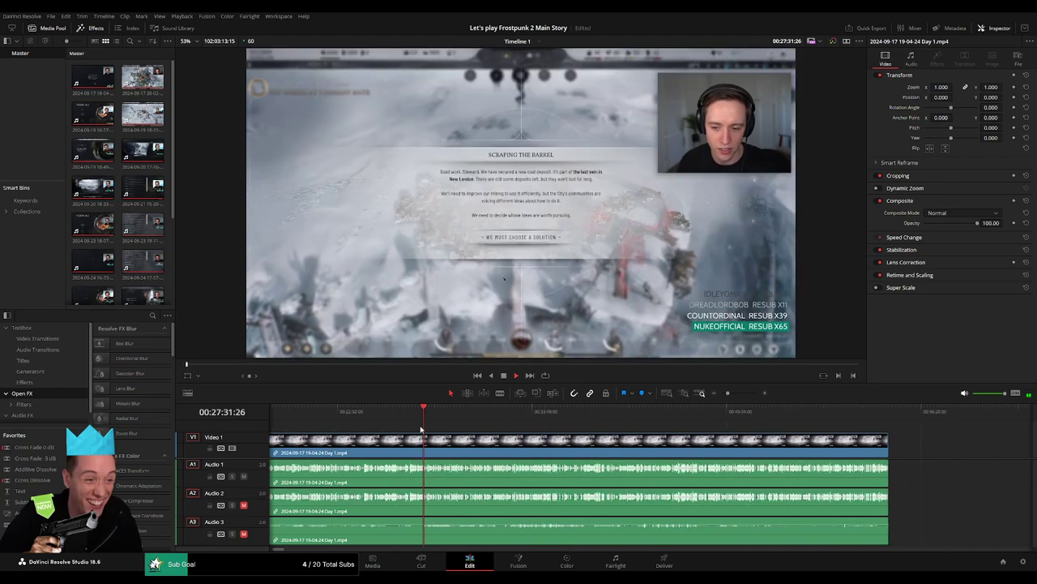
pyautogui.moveTo(423, 411); pyautogui.dragTo(691, 446)
pyautogui.press('space')
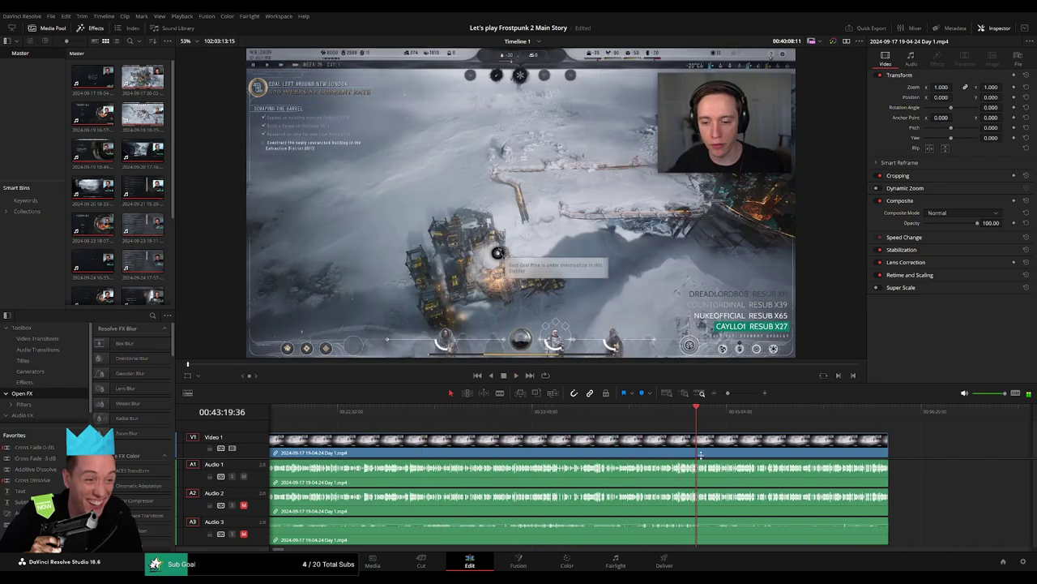
pyautogui.hscroll(5, 697, 449)
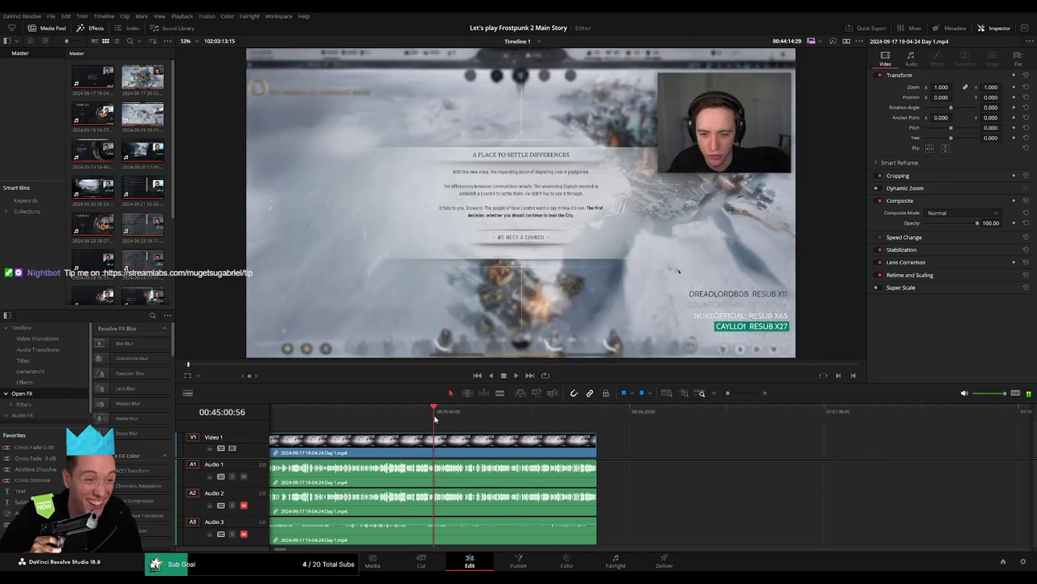
pyautogui.moveTo(444, 417); pyautogui.dragTo(553, 437)
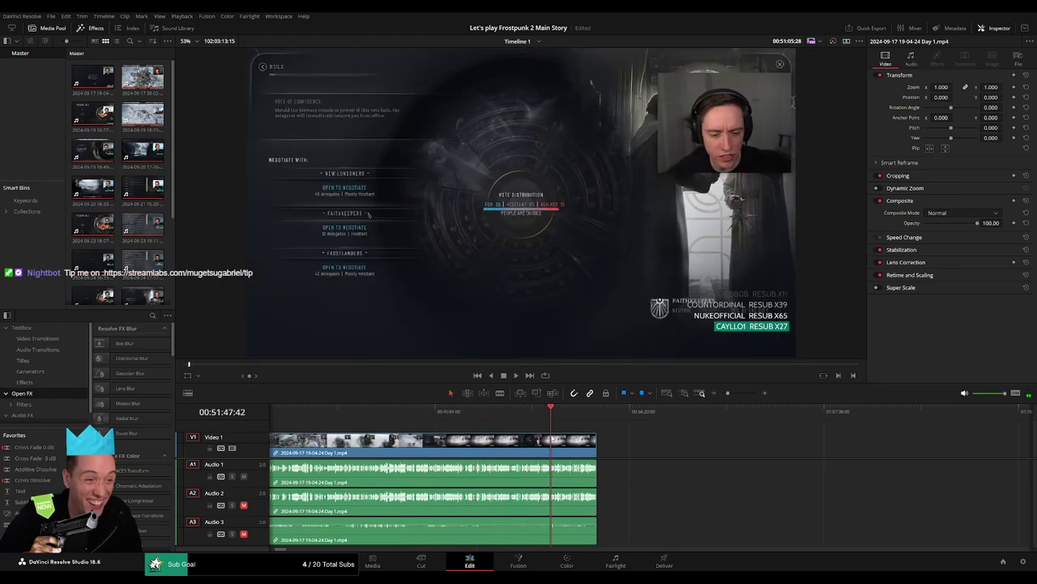
pyautogui.scroll(3, 553, 437)
pyautogui.press('space')
pyautogui.scroll(2, 658, 433)
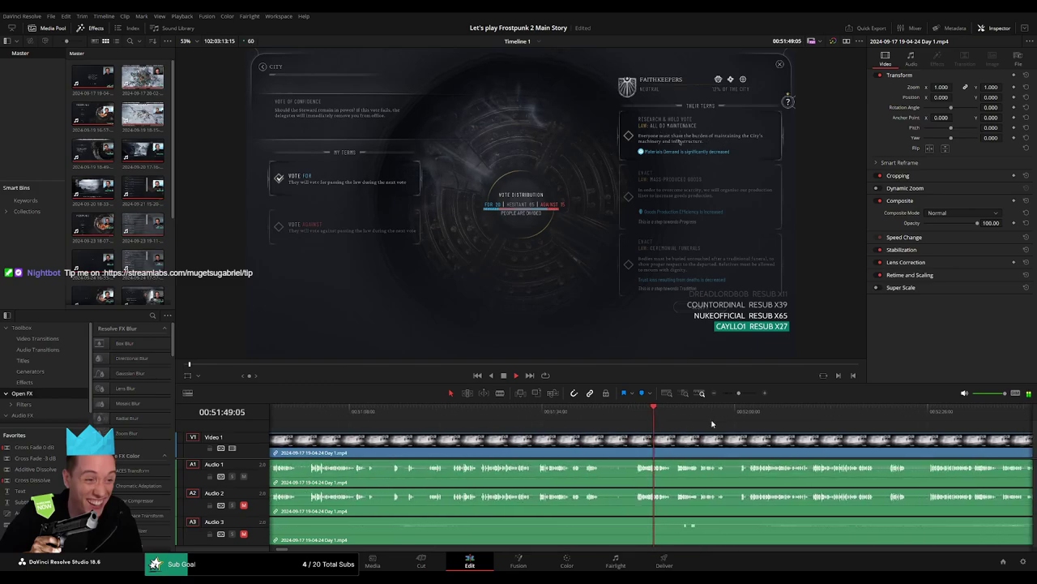
# - Position the playhead exactly at 52:20 for the cut
pyautogui.click(734, 417)
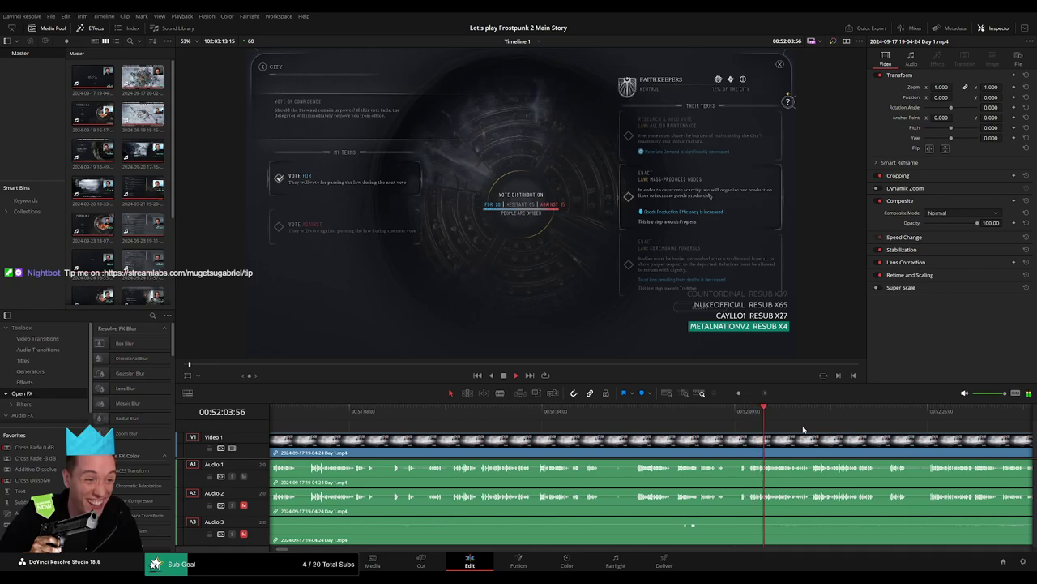
pyautogui.hscroll(3, 803, 429)
pyautogui.click(632, 414)
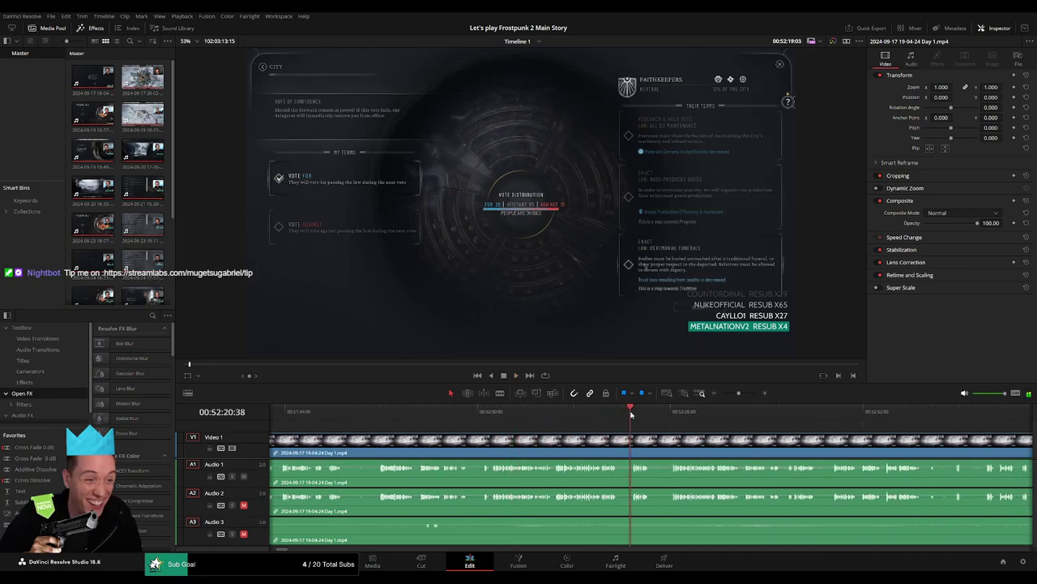
pyautogui.hscroll(3, 576, 419)
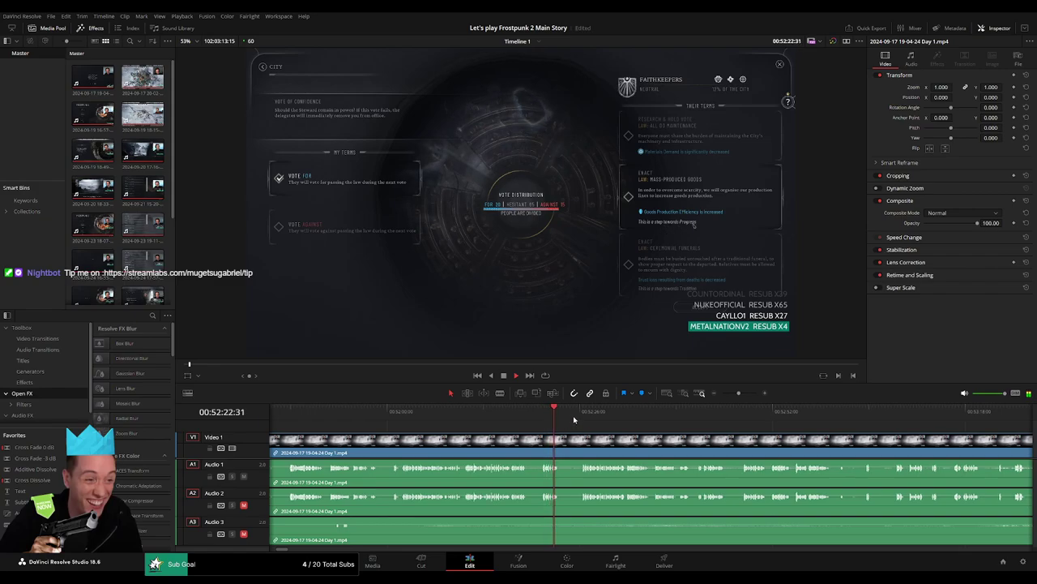
pyautogui.click(580, 411)
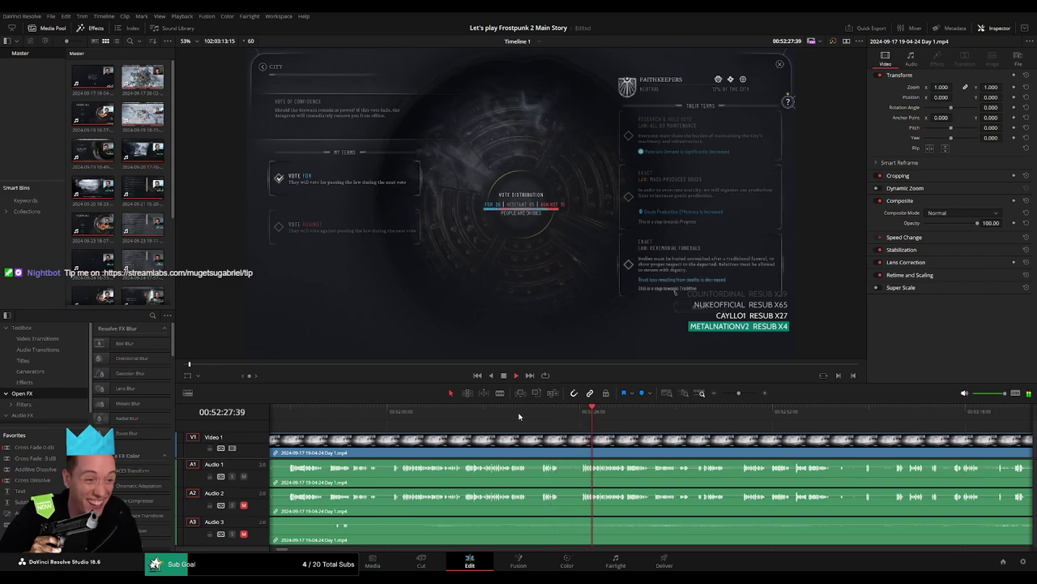
pyautogui.click(519, 415)
pyautogui.hscroll(-2, 535, 422)
pyautogui.hscroll(-2, 546, 427)
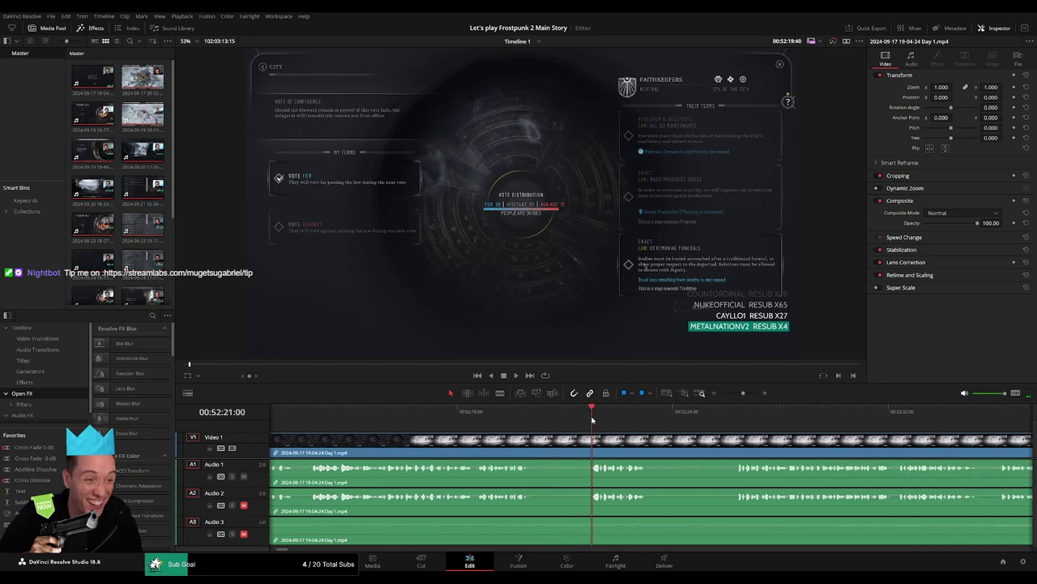
pyautogui.moveTo(591, 419)
pyautogui.mouseDown()
pyautogui.moveTo(565, 424)
pyautogui.moveTo(585, 436)
pyautogui.mouseUp()
# - Blade the Day 1 clip at 52:20, fading the video and Audio 3 out before the cut
pyautogui.hotkey('ctrl', 'b')
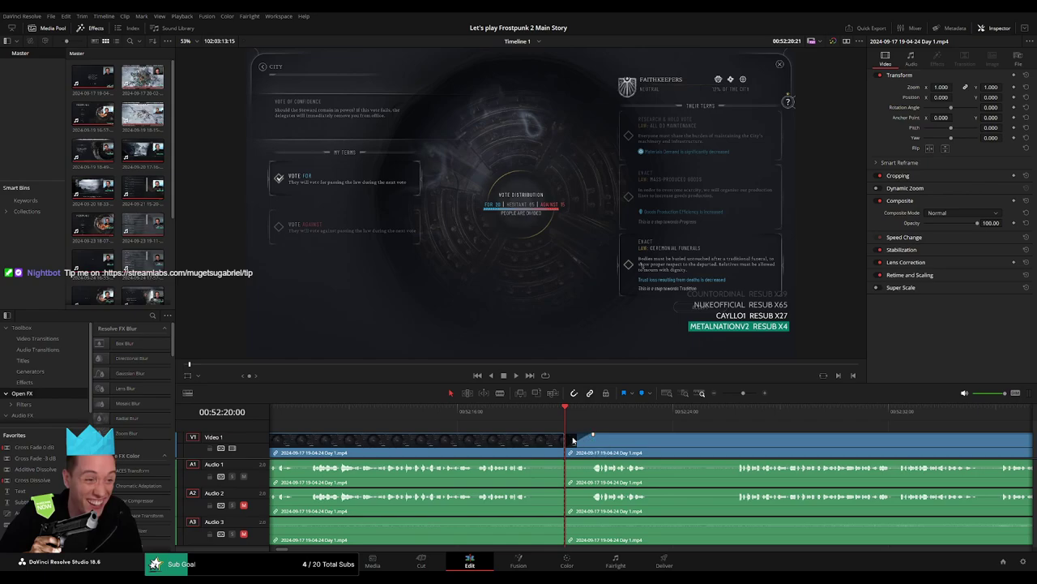
pyautogui.moveTo(573, 440)
pyautogui.mouseDown()
pyautogui.moveTo(536, 436)
pyautogui.moveTo(563, 460)
pyautogui.mouseUp()
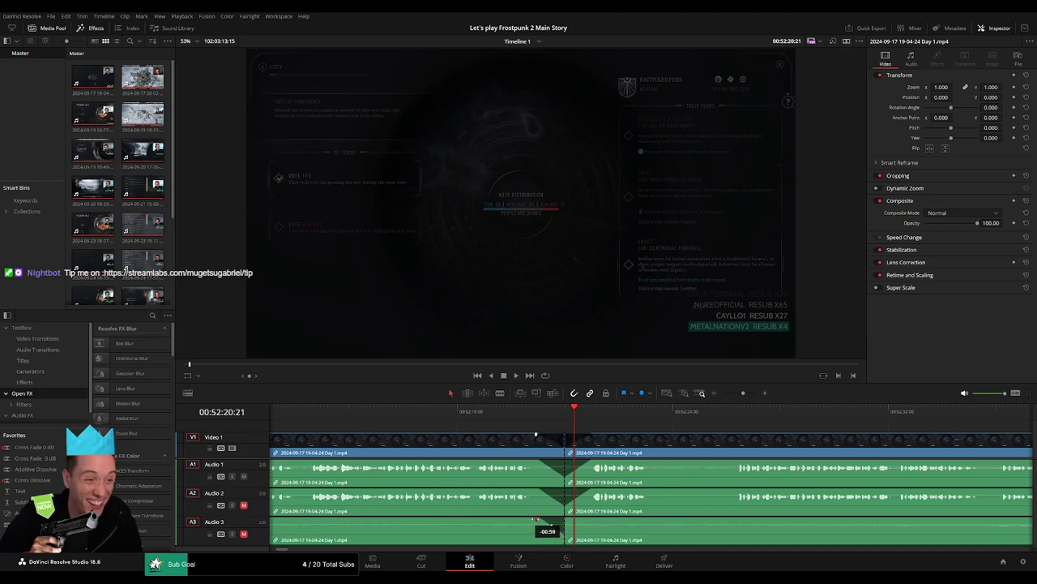
pyautogui.moveTo(565, 519); pyautogui.dragTo(582, 519)
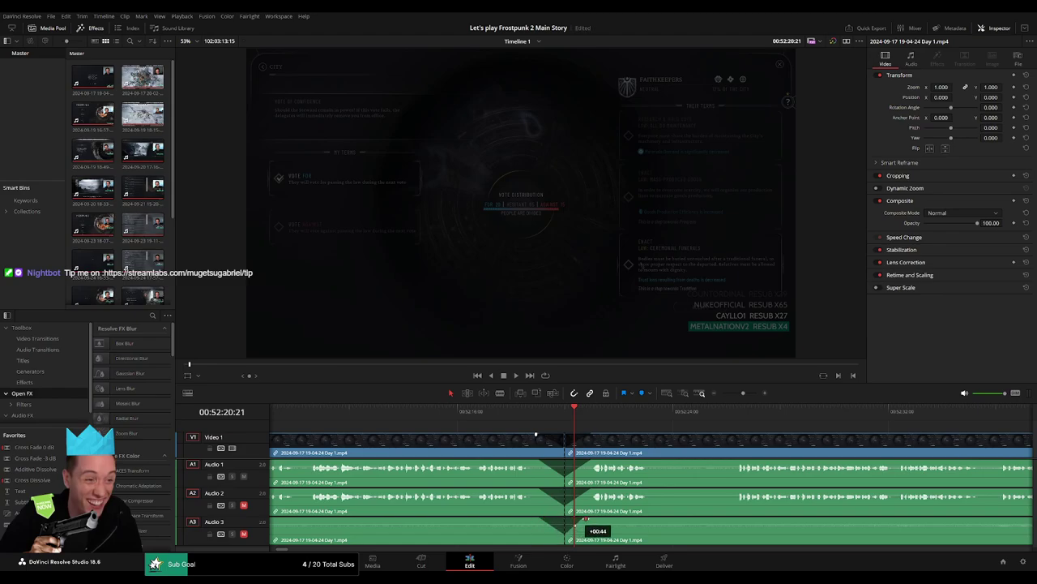
# - Move the leftover Day 1 tail aside and set the playhead at the 02:00:00 mark
pyautogui.scroll(-3, 649, 437)
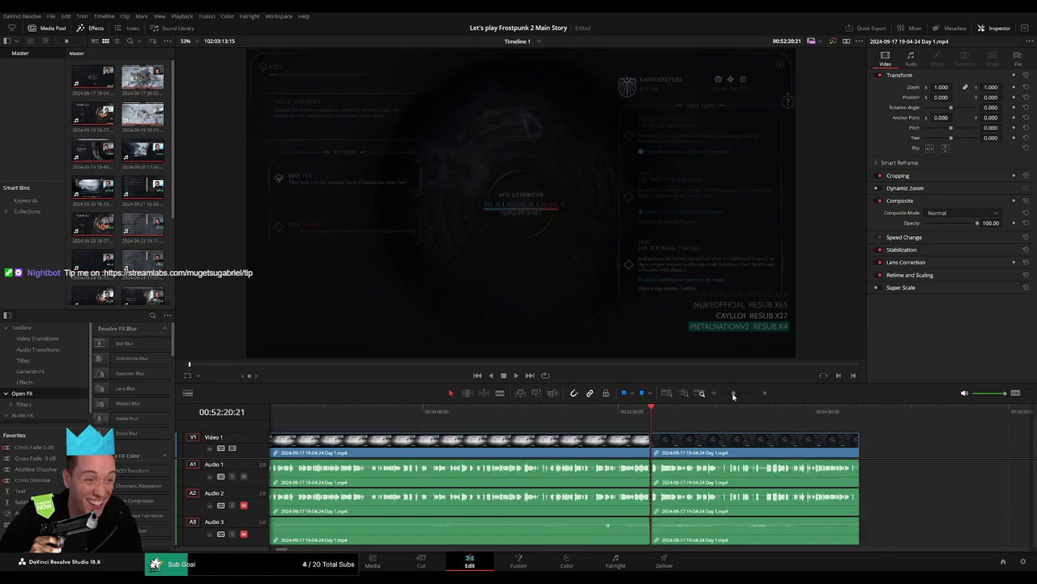
pyautogui.scroll(-3, 616, 450)
pyautogui.moveTo(422, 451); pyautogui.dragTo(687, 460)
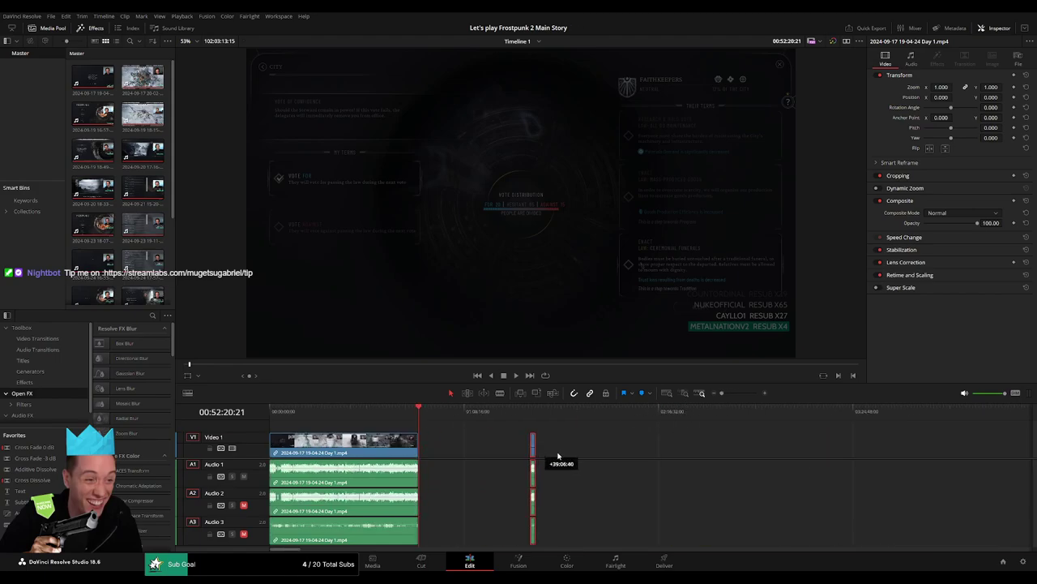
pyautogui.click(547, 456)
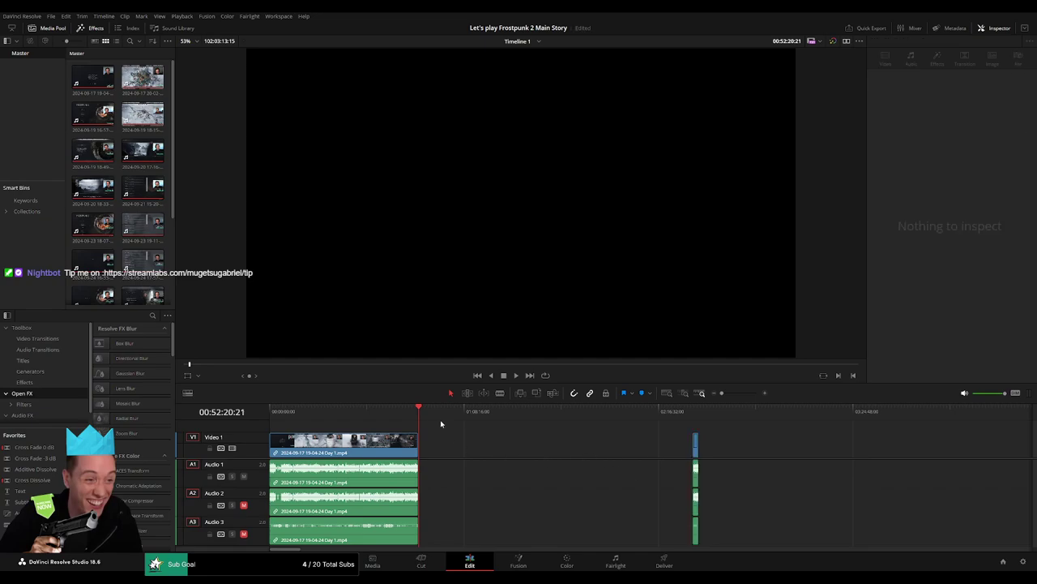
pyautogui.moveTo(428, 418); pyautogui.dragTo(521, 429)
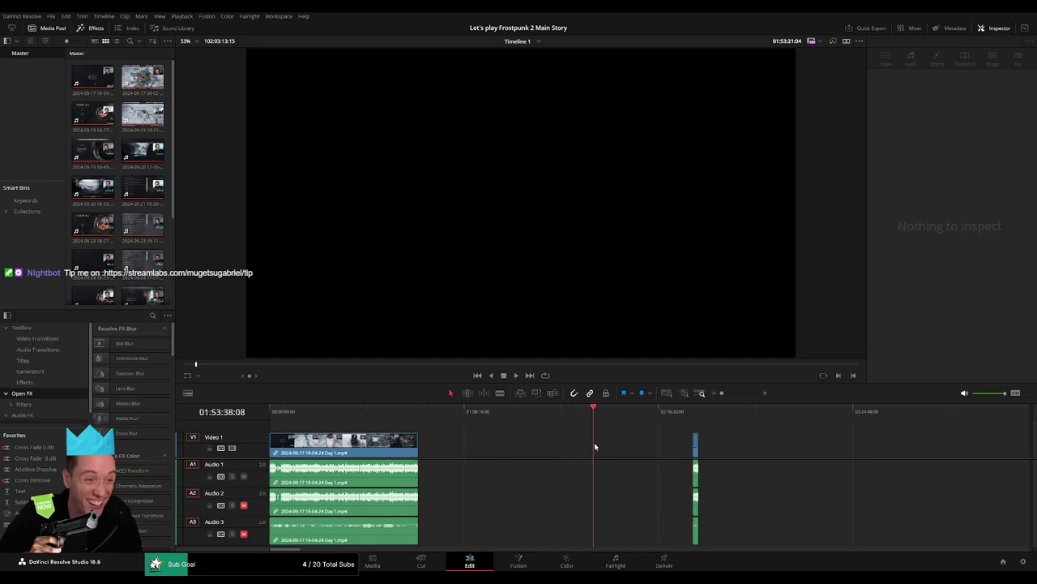
pyautogui.moveTo(595, 446); pyautogui.dragTo(611, 449)
pyautogui.scroll(5, 613, 451)
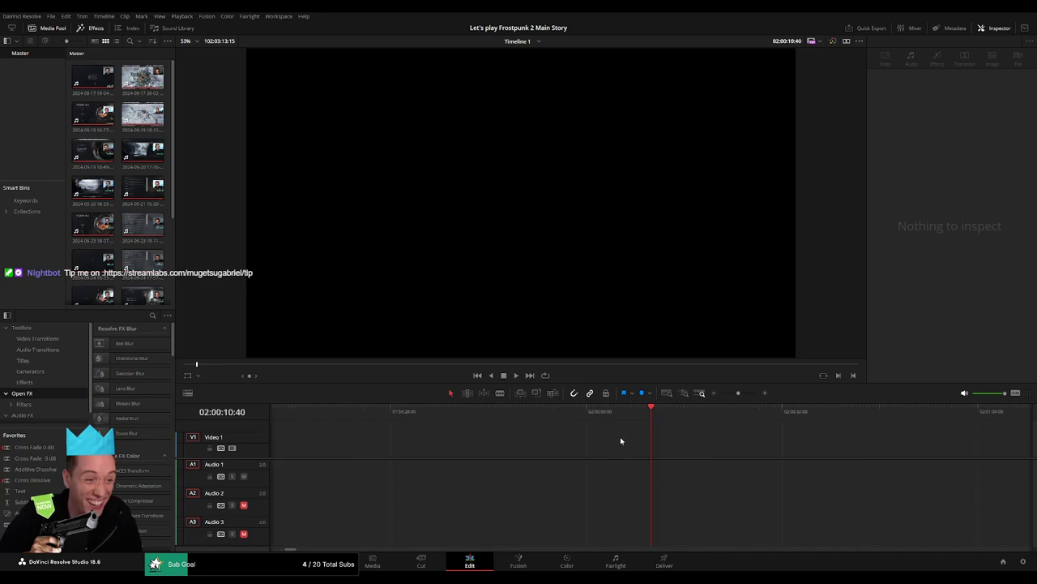
pyautogui.moveTo(584, 435); pyautogui.dragTo(587, 435)
# - Place the leftover Day 1 piece and the Day 1 part 2 clip at 02:00:00
pyautogui.scroll(-3, 737, 393)
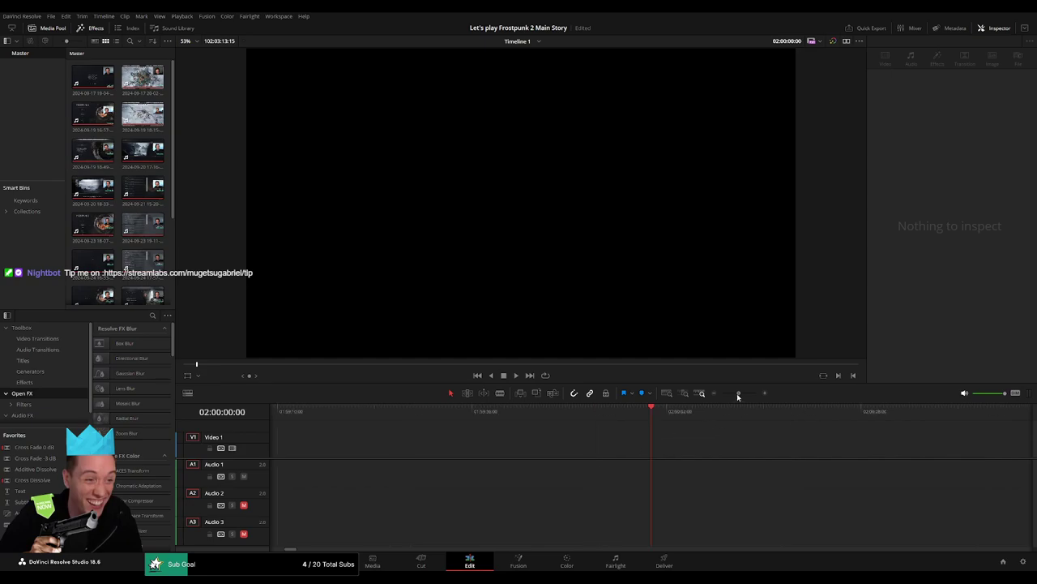
pyautogui.moveTo(697, 452); pyautogui.dragTo(617, 443)
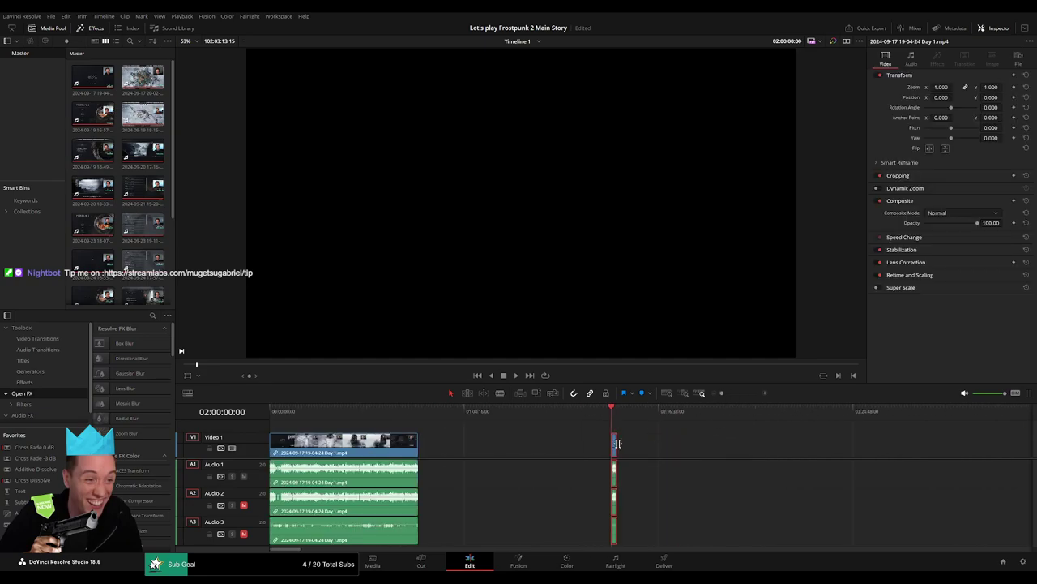
pyautogui.hscroll(5, 730, 450)
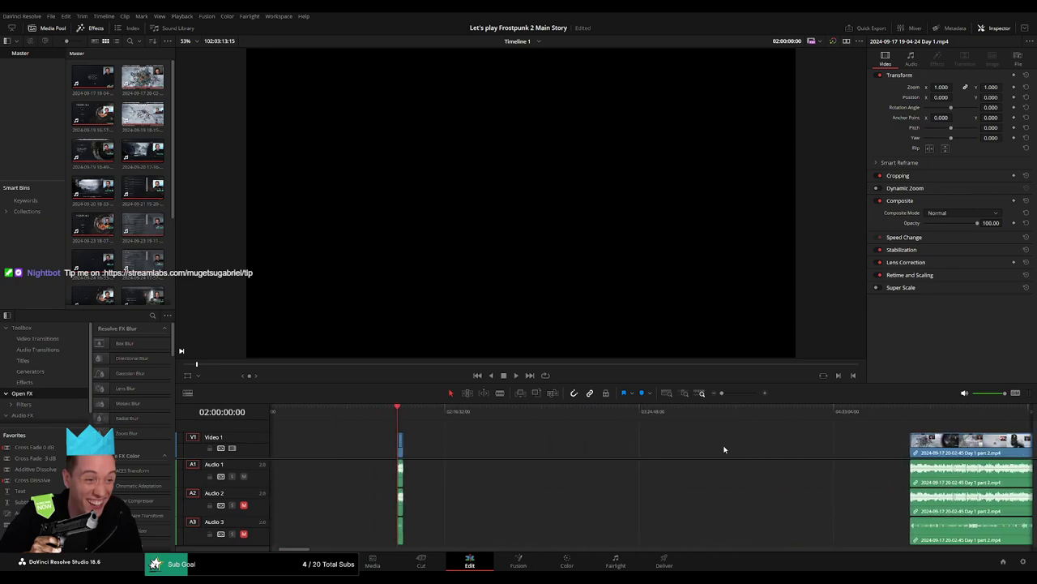
pyautogui.moveTo(939, 458); pyautogui.dragTo(468, 448)
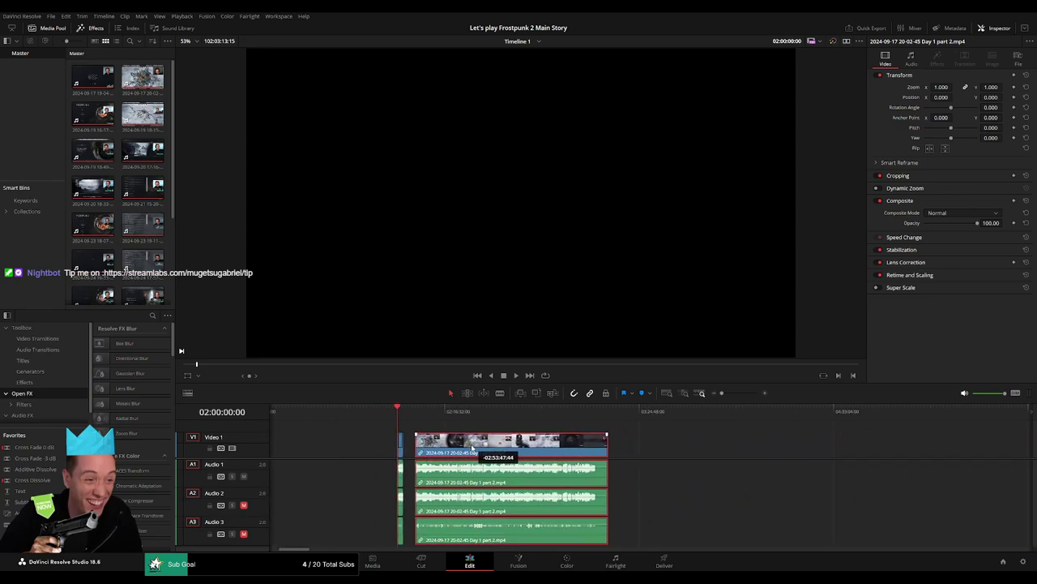
# - Trim the edit point between Day 1 and part 2 so part 2 starts earlier
pyautogui.press('space')
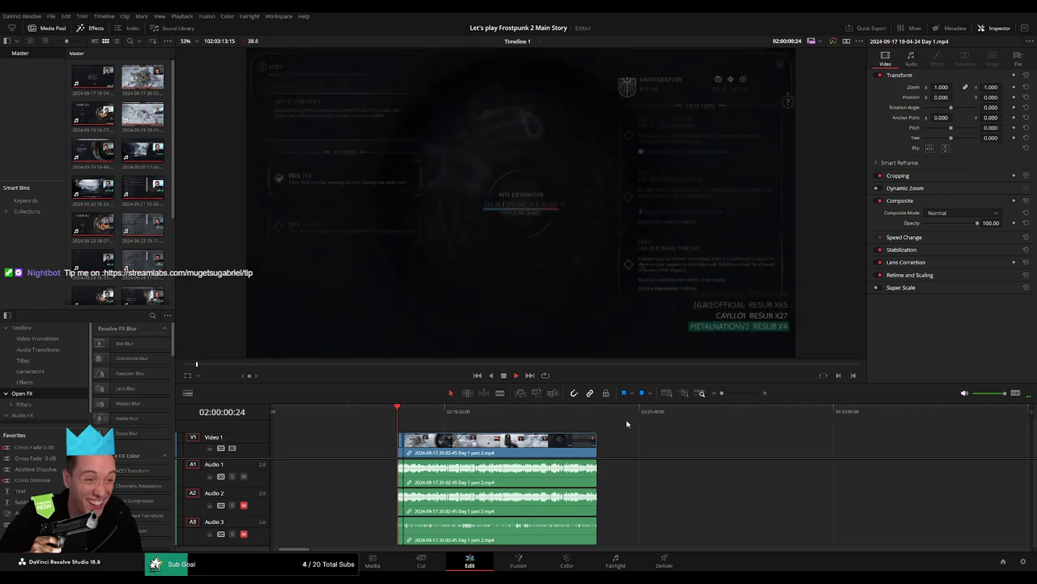
pyautogui.moveTo(727, 400); pyautogui.dragTo(734, 397)
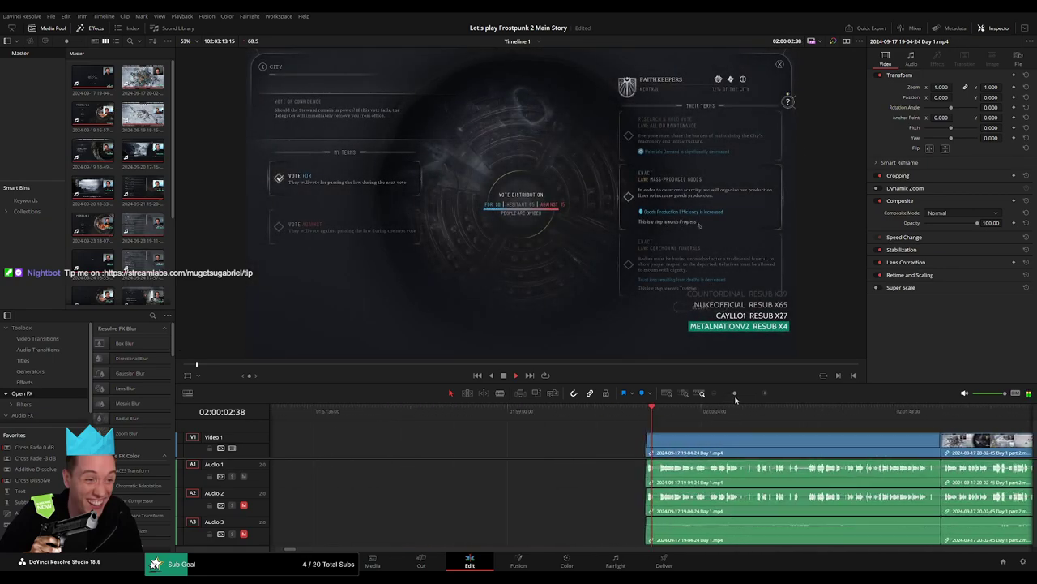
pyautogui.hscroll(3, 539, 450)
pyautogui.hscroll(3, 539, 450)
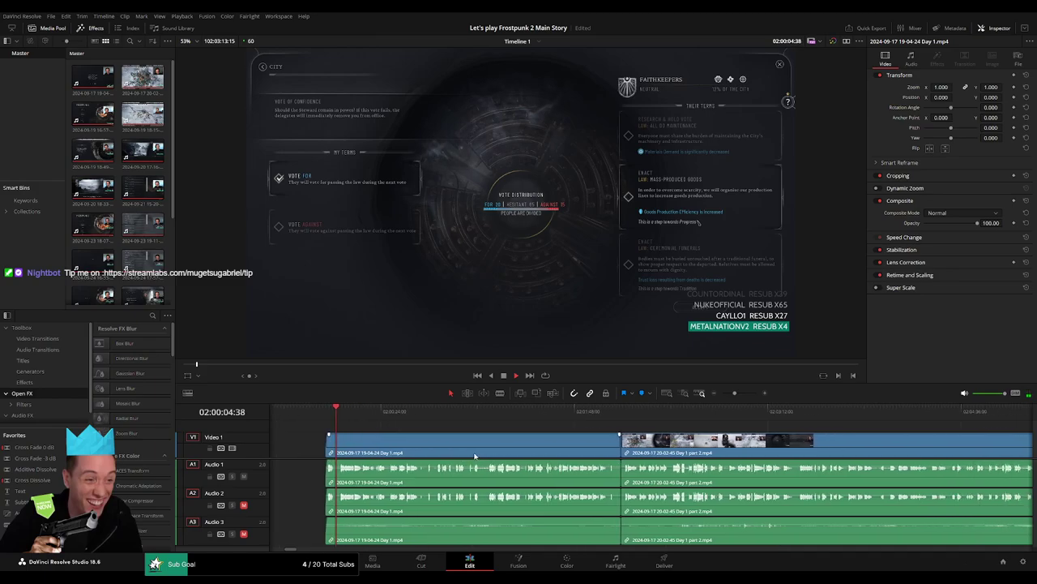
pyautogui.hscroll(1, 398, 439)
pyautogui.moveTo(329, 419); pyautogui.dragTo(585, 415)
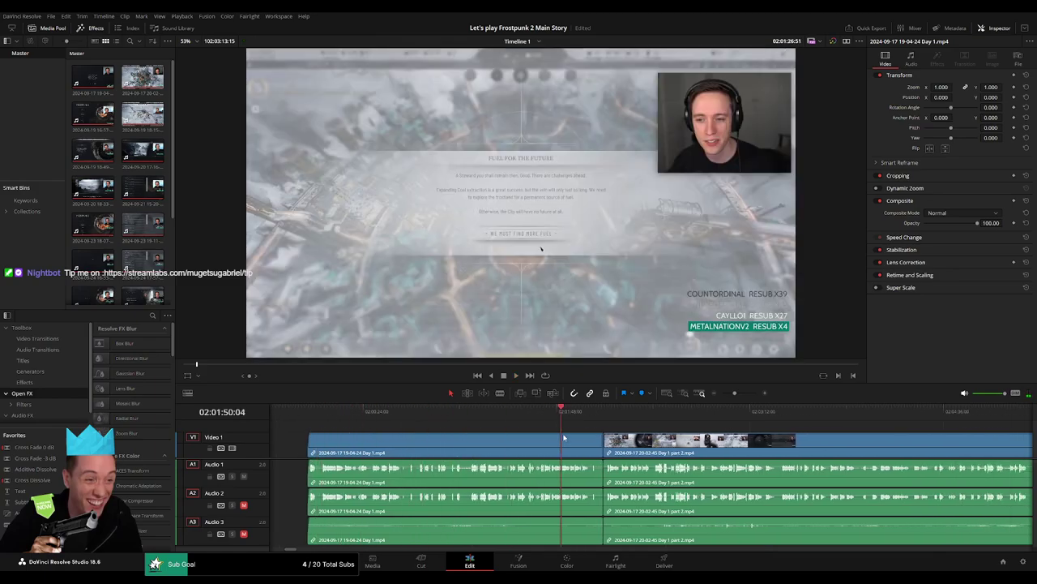
pyautogui.scroll(3, 675, 448)
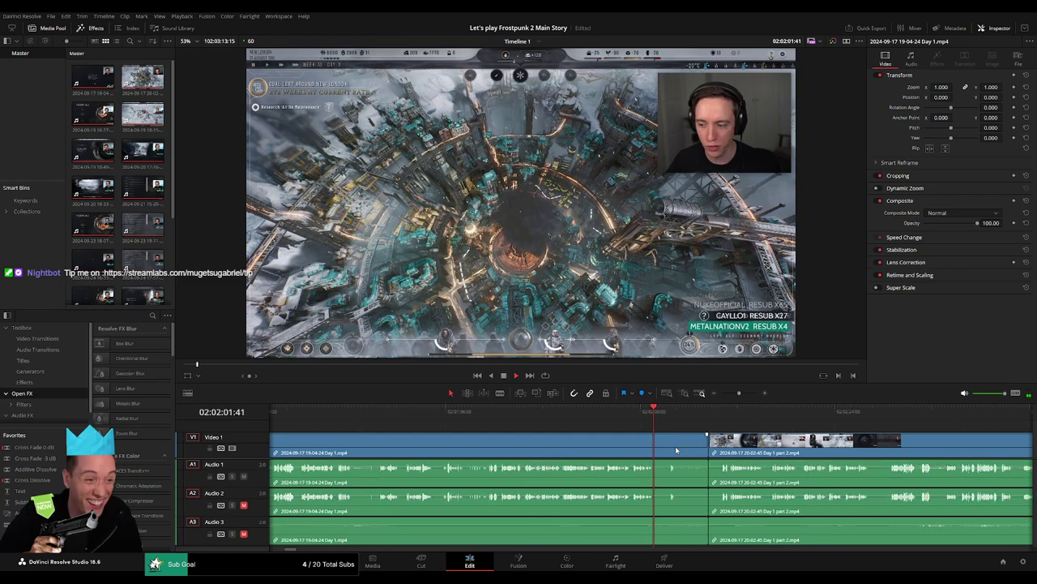
pyautogui.click(763, 449)
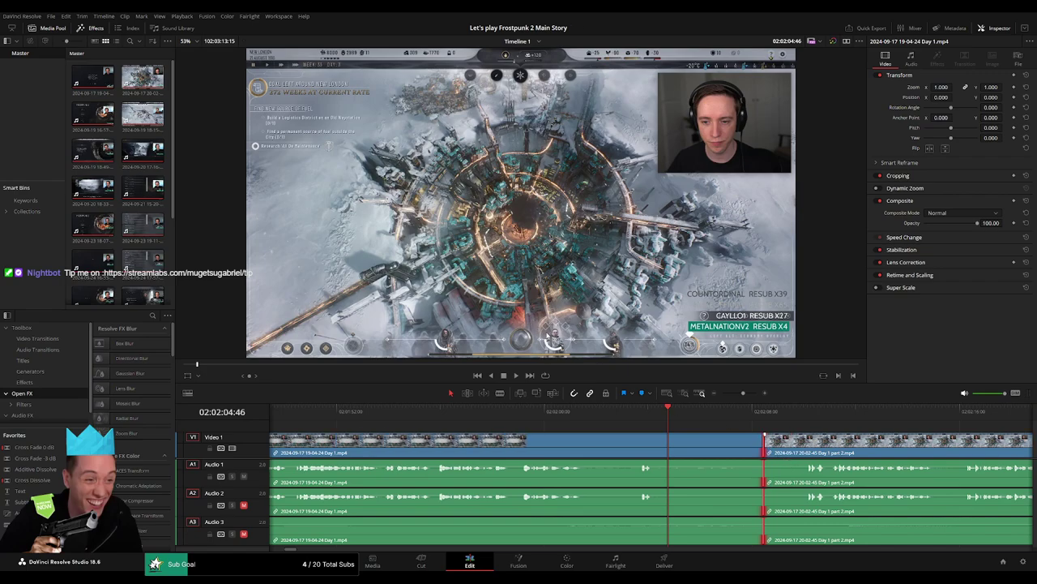
pyautogui.hotkey('shift', ',')
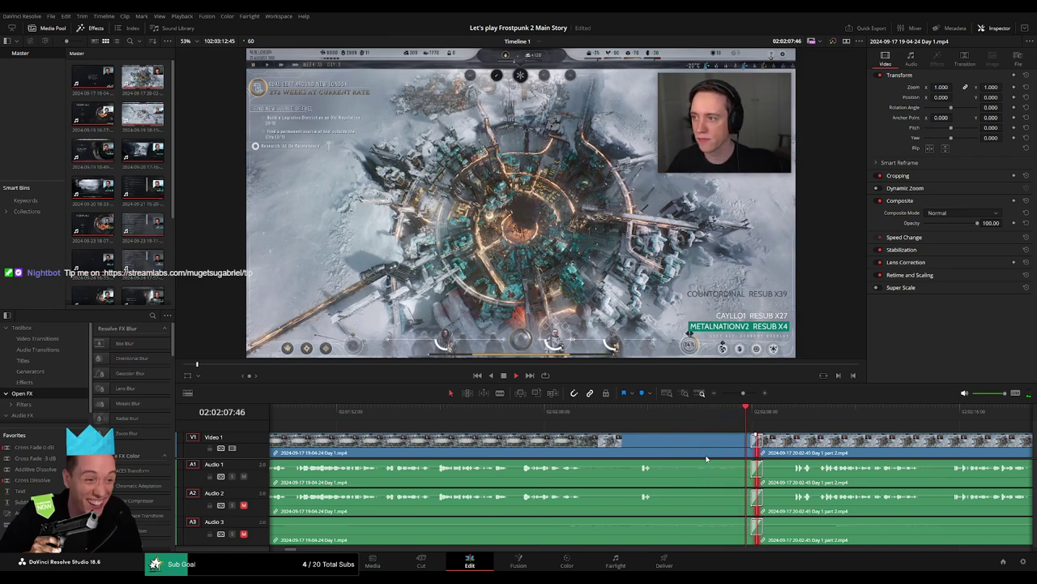
pyautogui.press('/')
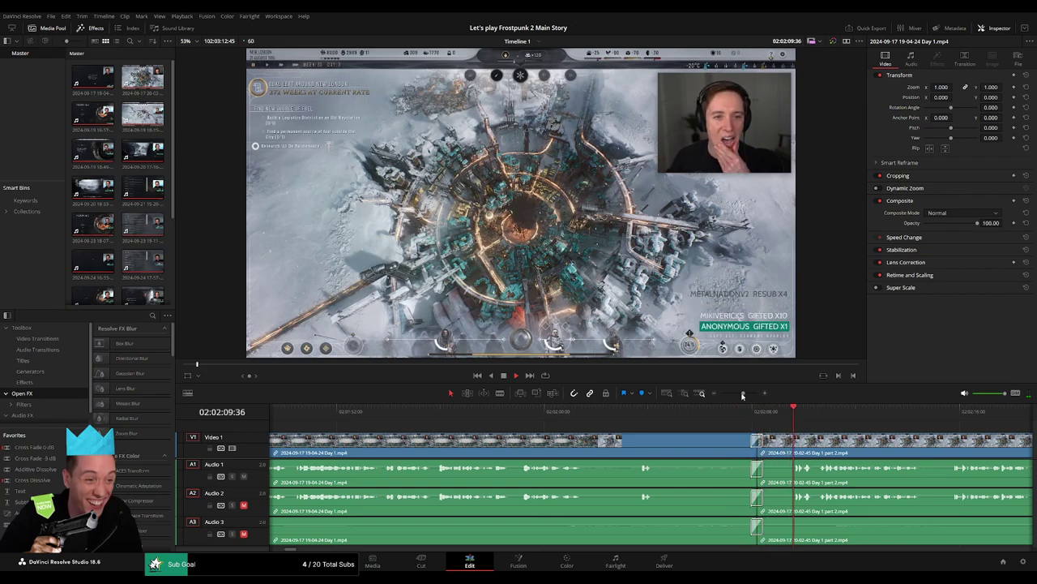
pyautogui.press('Delete')
# - Zoom out and scrub through Day 1 part 2, playing the later footage
pyautogui.moveTo(742, 395); pyautogui.dragTo(721, 395)
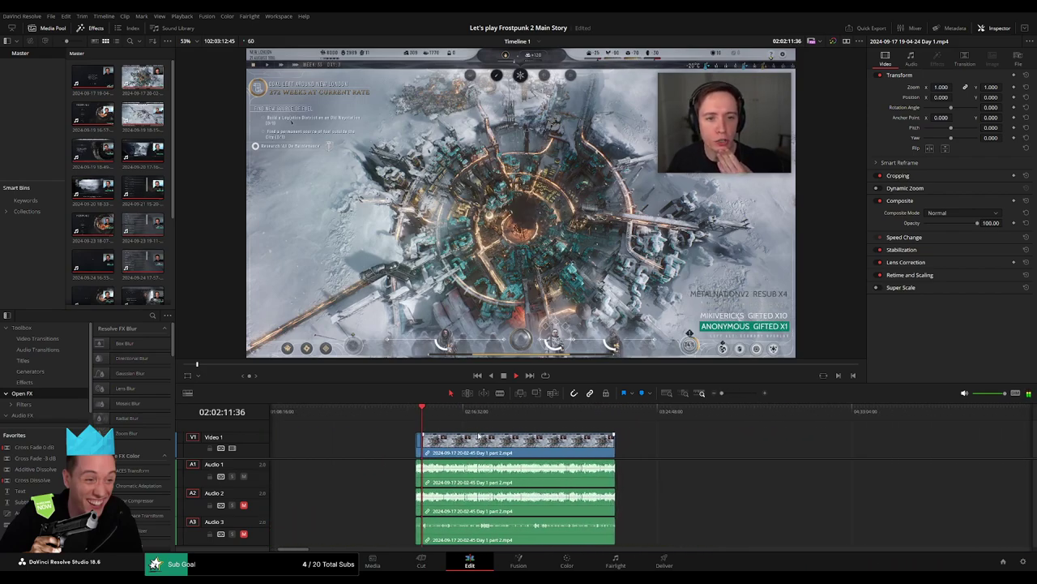
pyautogui.moveTo(276, 457); pyautogui.dragTo(275, 455)
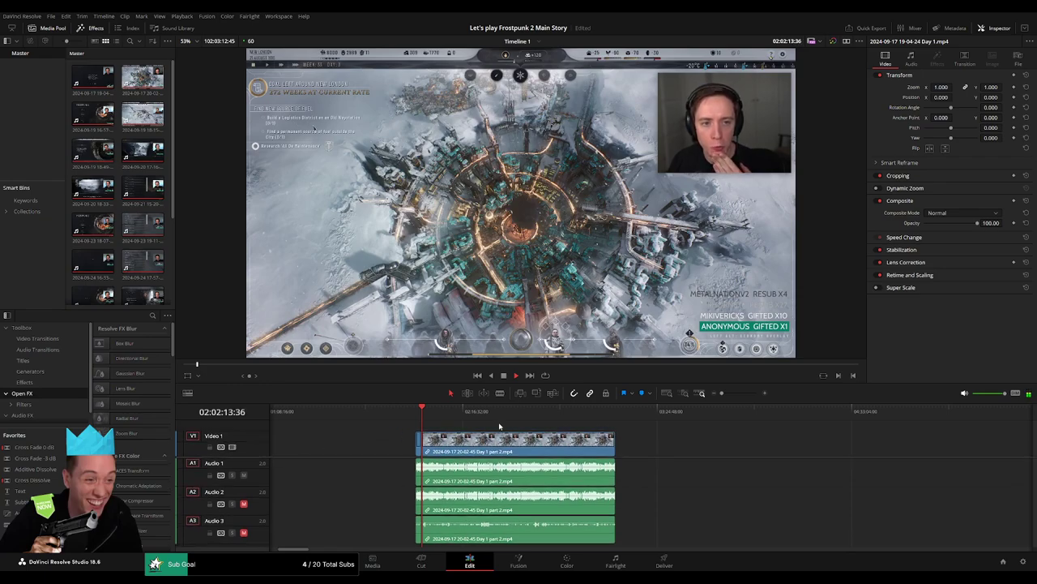
pyautogui.moveTo(510, 429); pyautogui.dragTo(433, 423)
pyautogui.moveTo(350, 411); pyautogui.dragTo(487, 437)
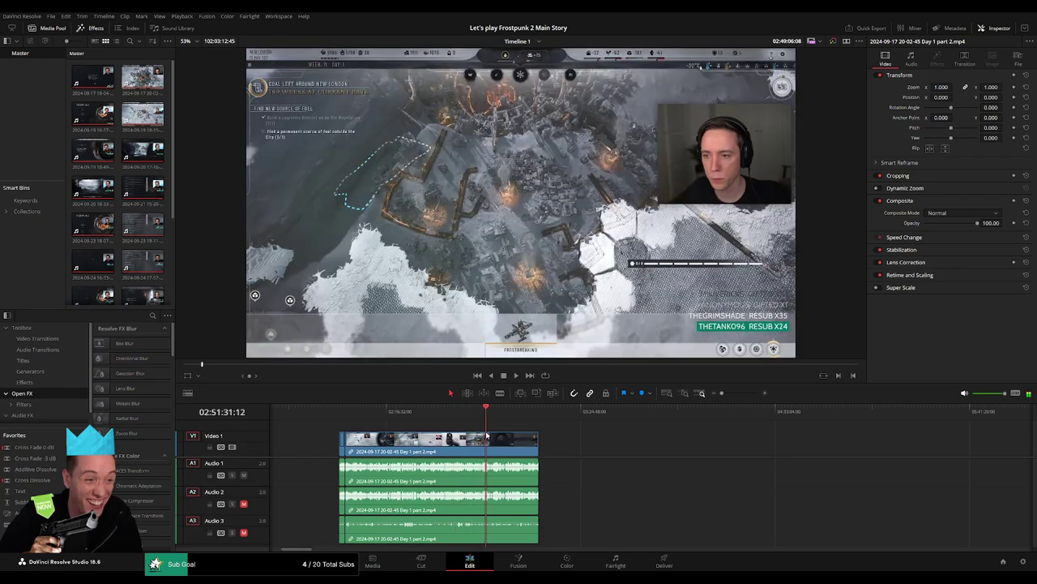
pyautogui.scroll(10, 487, 436)
pyautogui.press('space')
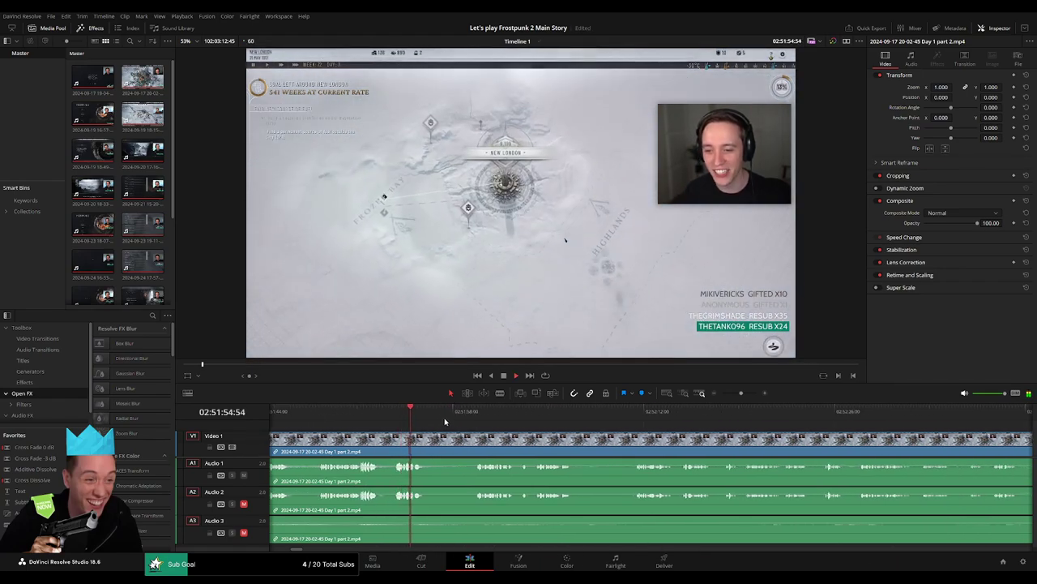
# - Find the 02:52:10:30 frame and blade Day 1 part 2 there on all tracks
pyautogui.click(476, 418)
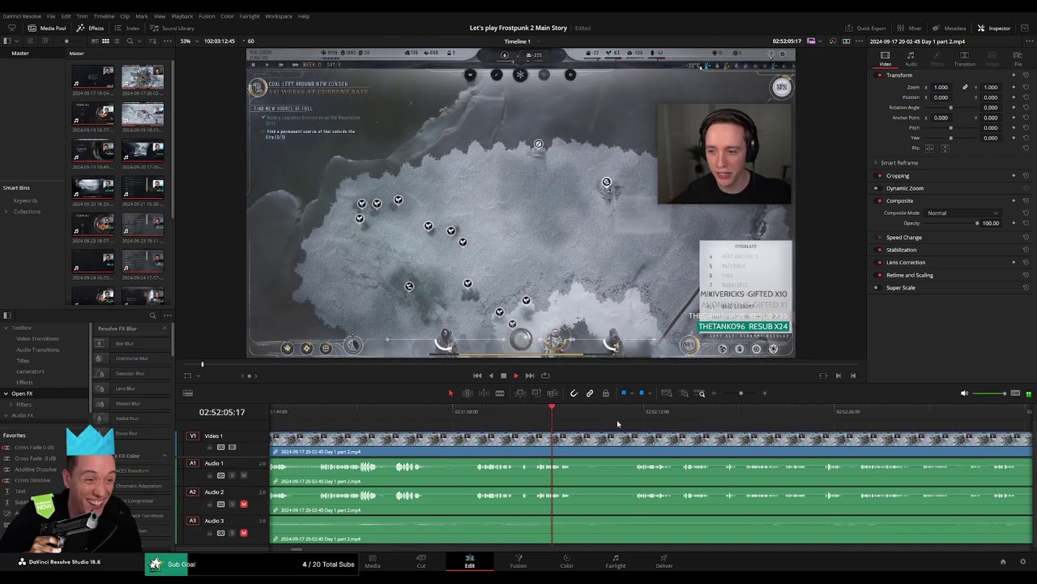
pyautogui.click(633, 420)
pyautogui.scroll(3, 634, 430)
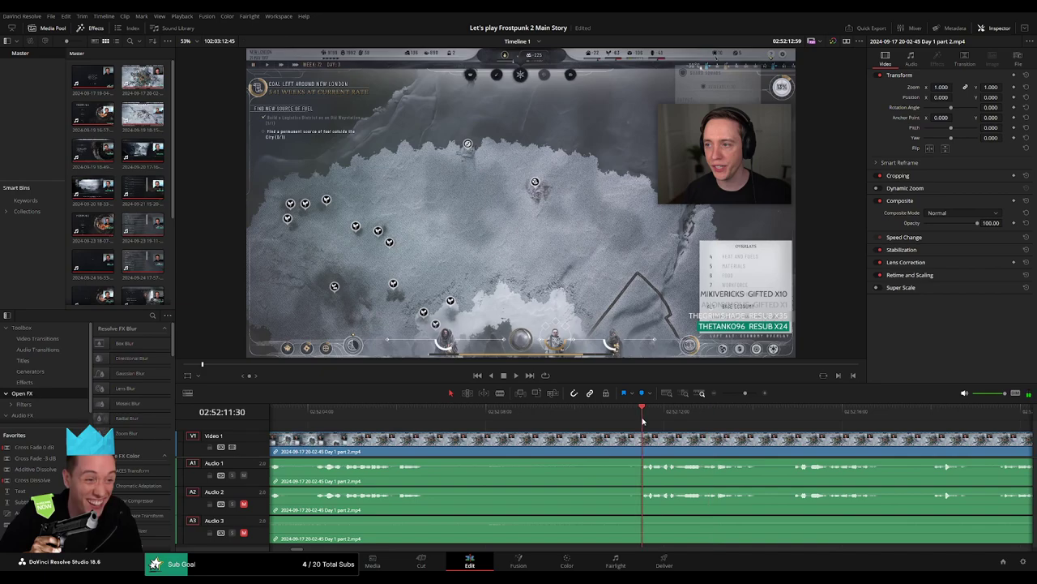
pyautogui.moveTo(643, 420); pyautogui.dragTo(599, 436)
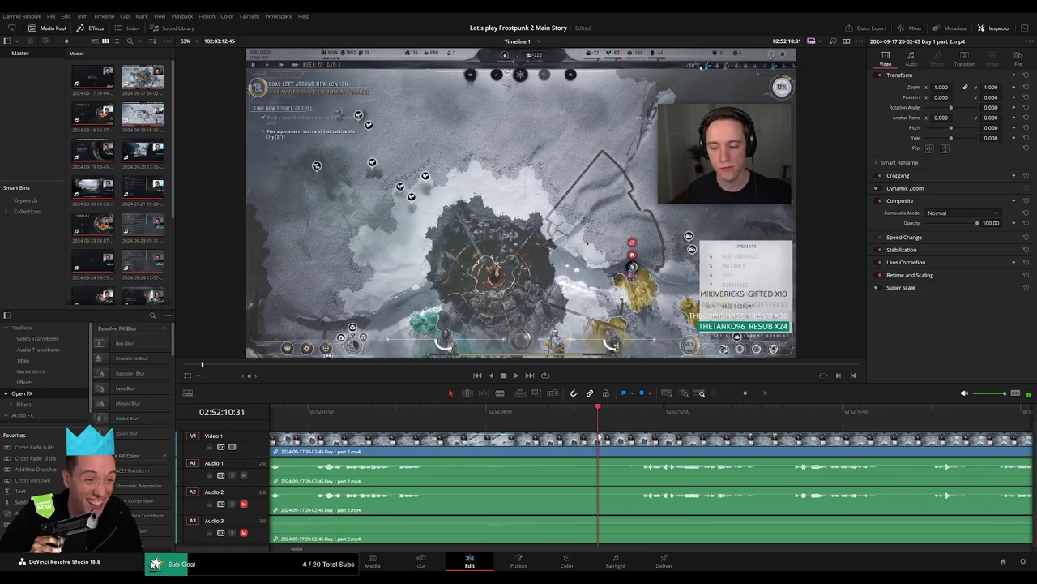
pyautogui.press('Left')
pyautogui.click(601, 448)
# - Add roughly one-second fades out and in on Audio 1, and a fade-out on Audio 3
pyautogui.press('a')
pyautogui.moveTo(608, 448); pyautogui.dragTo(643, 438)
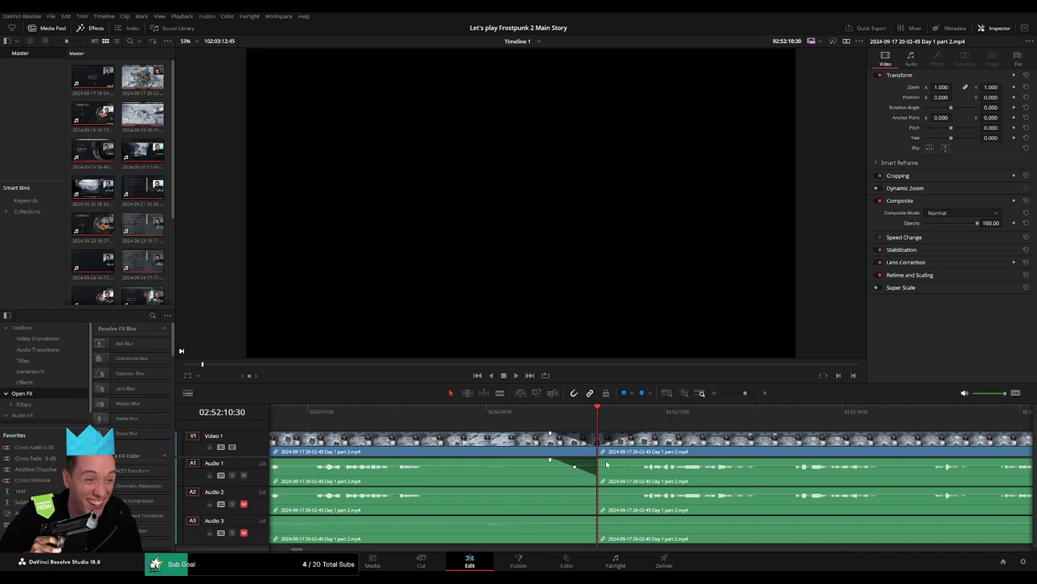
pyautogui.moveTo(602, 460); pyautogui.dragTo(640, 461)
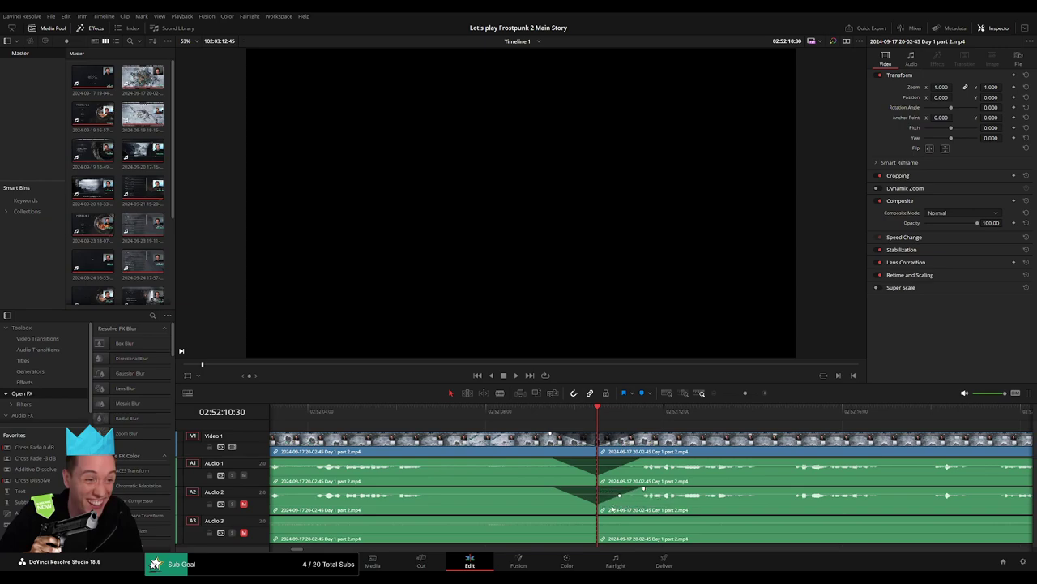
pyautogui.moveTo(597, 516)
pyautogui.mouseDown()
pyautogui.moveTo(554, 519)
pyautogui.moveTo(642, 518)
pyautogui.mouseUp()
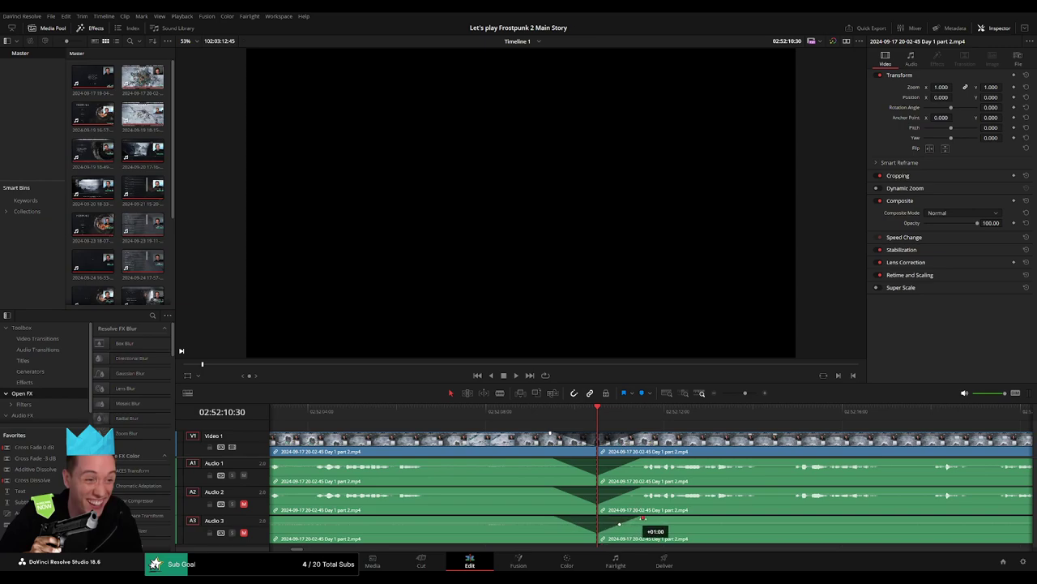
pyautogui.scroll(-3, 725, 403)
pyautogui.scroll(-2, 609, 440)
pyautogui.scroll(-1, 584, 441)
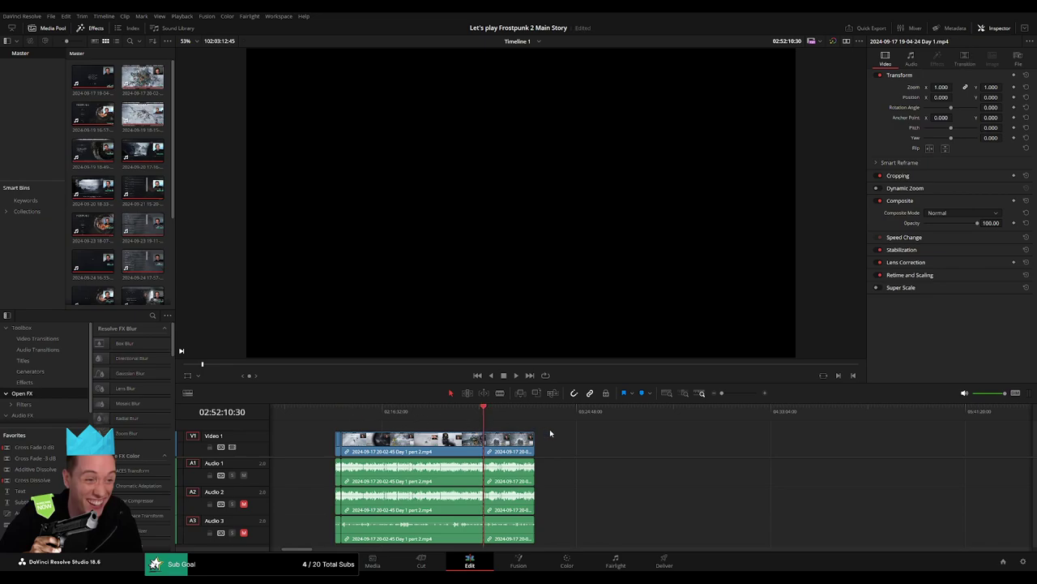
# - Move the second piece of Day 1 part 2 so it starts at 04:00:00
pyautogui.scroll(-2, 613, 448)
pyautogui.click(360, 445)
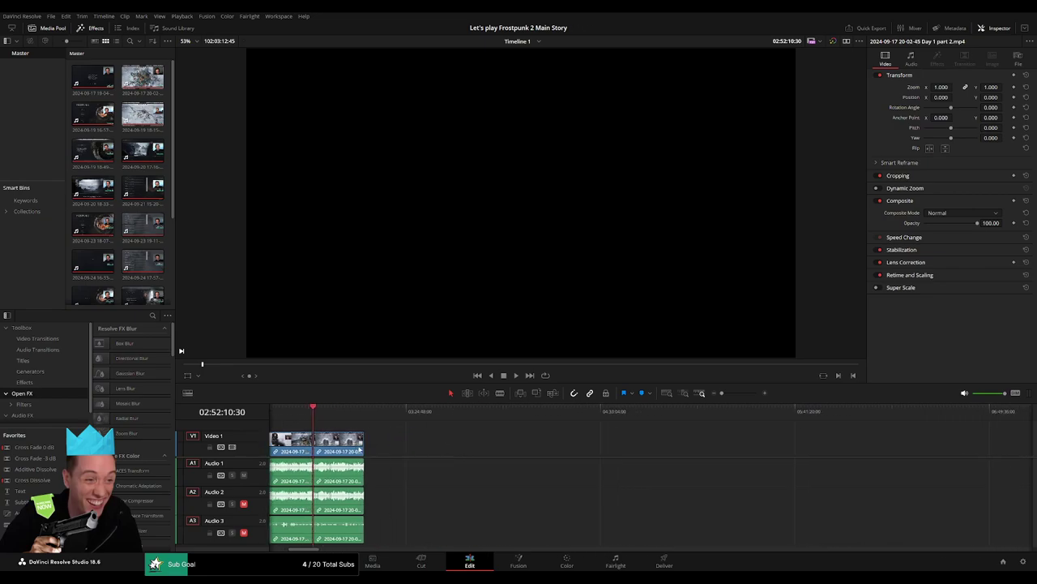
pyautogui.moveTo(359, 446); pyautogui.dragTo(597, 446)
pyautogui.click(405, 450)
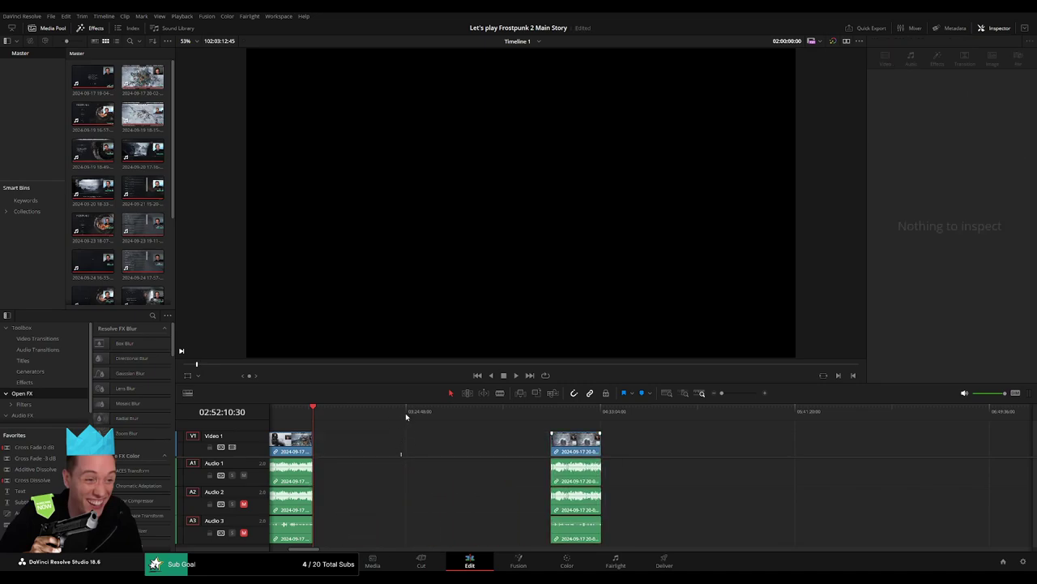
pyautogui.moveTo(462, 425); pyautogui.dragTo(481, 430)
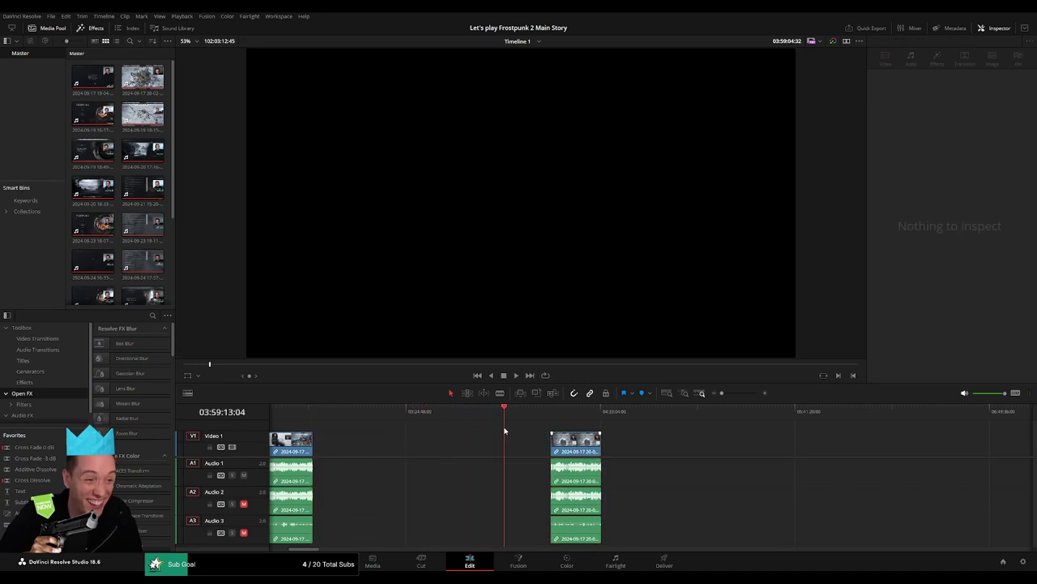
pyautogui.scroll(5, 618, 423)
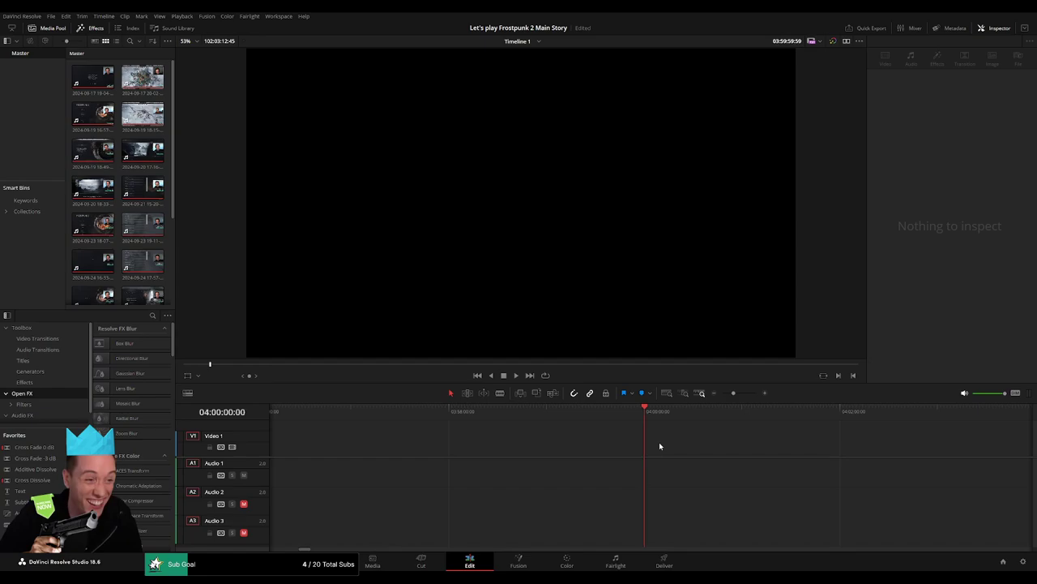
pyautogui.moveTo(733, 393); pyautogui.dragTo(721, 393)
pyautogui.click(719, 452)
pyautogui.moveTo(719, 451); pyautogui.dragTo(676, 451)
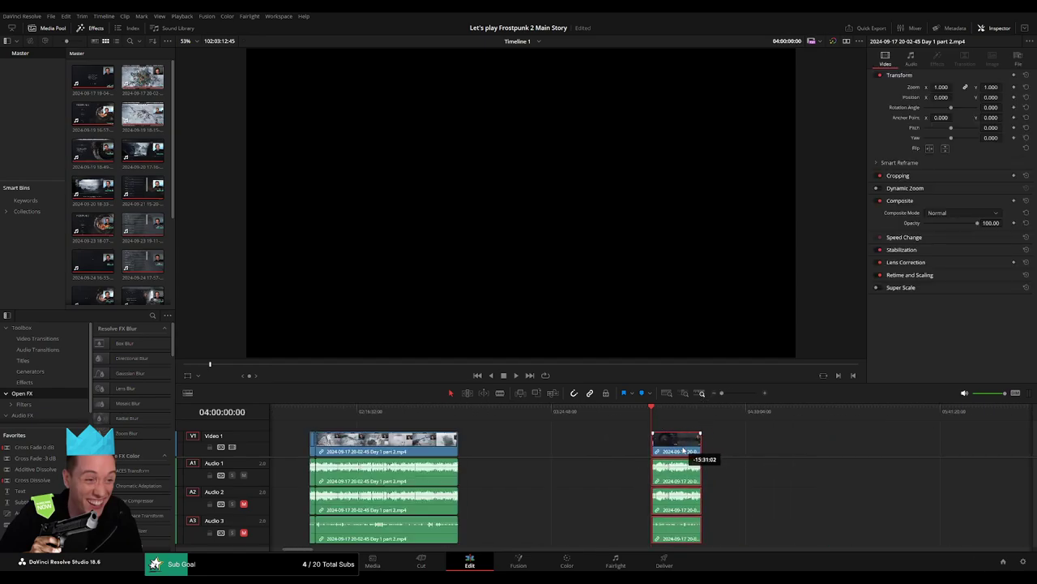
# - Ripple delete the empty gap before Day 2 and play from the playhead
pyautogui.hscroll(5, 585, 439)
pyautogui.hscroll(3, 603, 445)
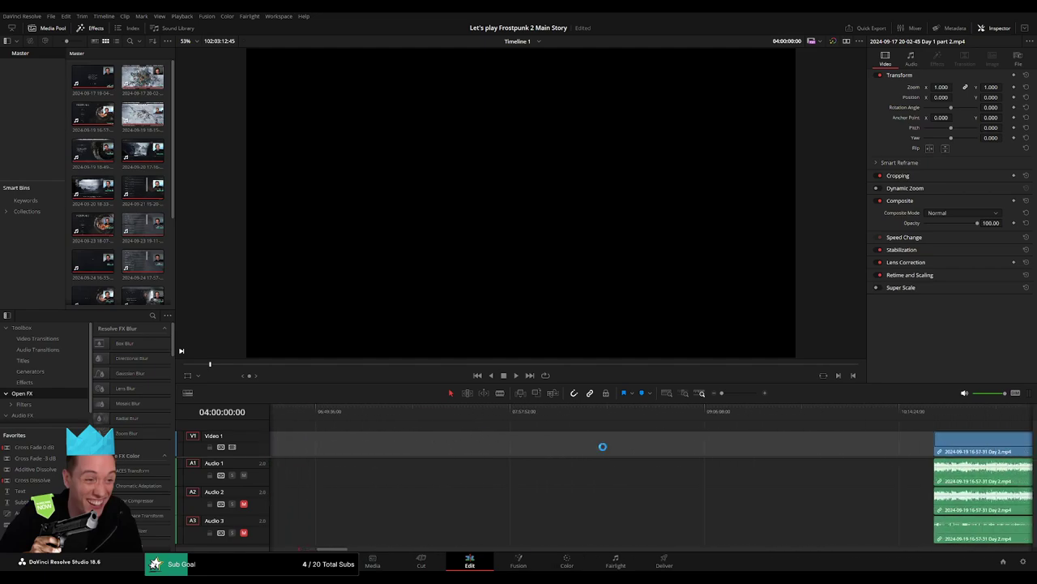
pyautogui.hscroll(4, 362, 454)
pyautogui.hscroll(-5, 701, 445)
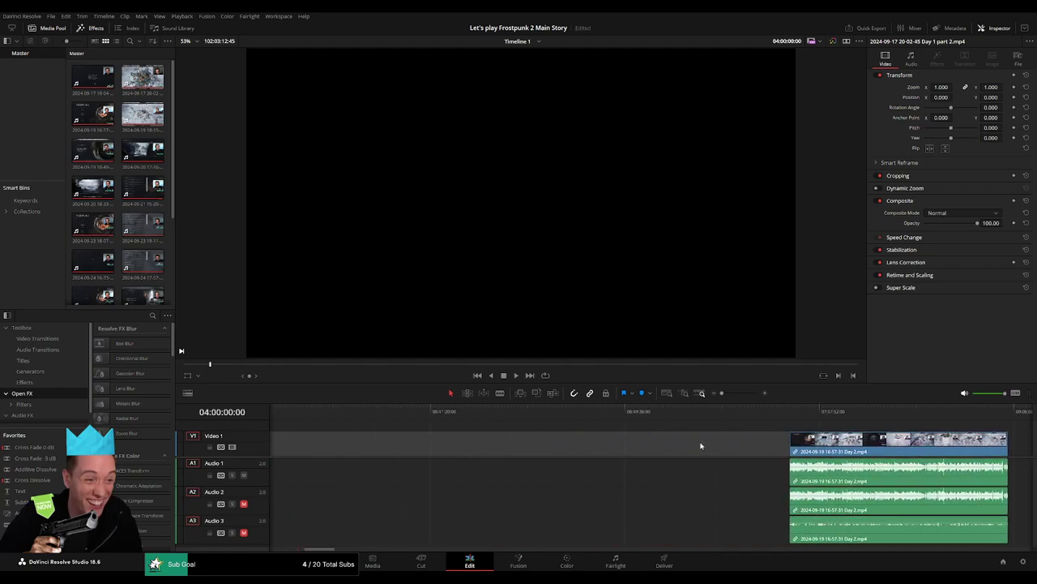
pyautogui.hscroll(4, 447, 445)
pyautogui.click(459, 452)
pyautogui.press('Delete')
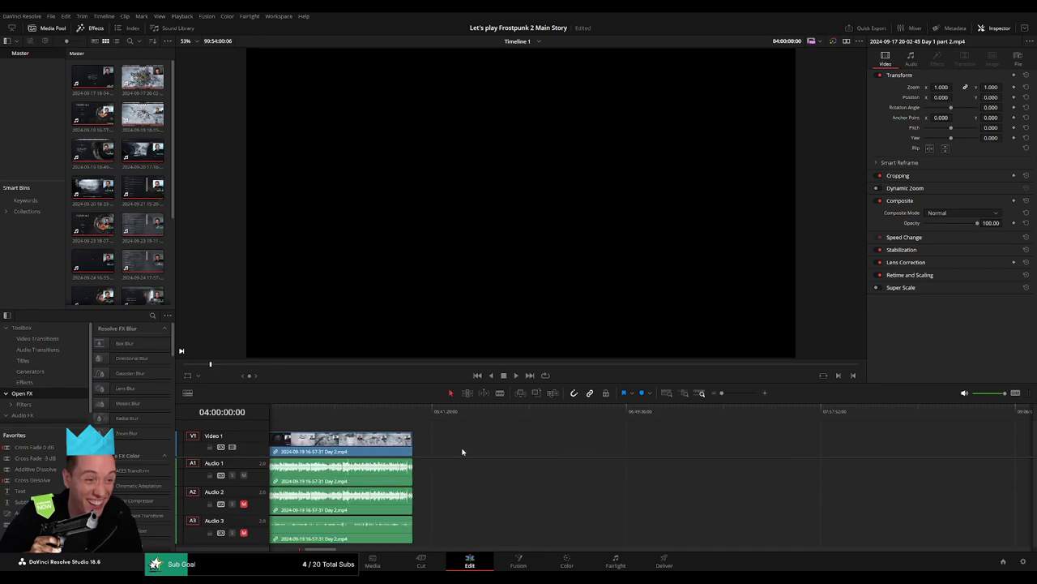
pyautogui.hscroll(-3, 670, 442)
pyautogui.press('space')
# - Find the game's pause-menu frame near the end of Day 1 part 2
pyautogui.moveTo(717, 401); pyautogui.dragTo(728, 395)
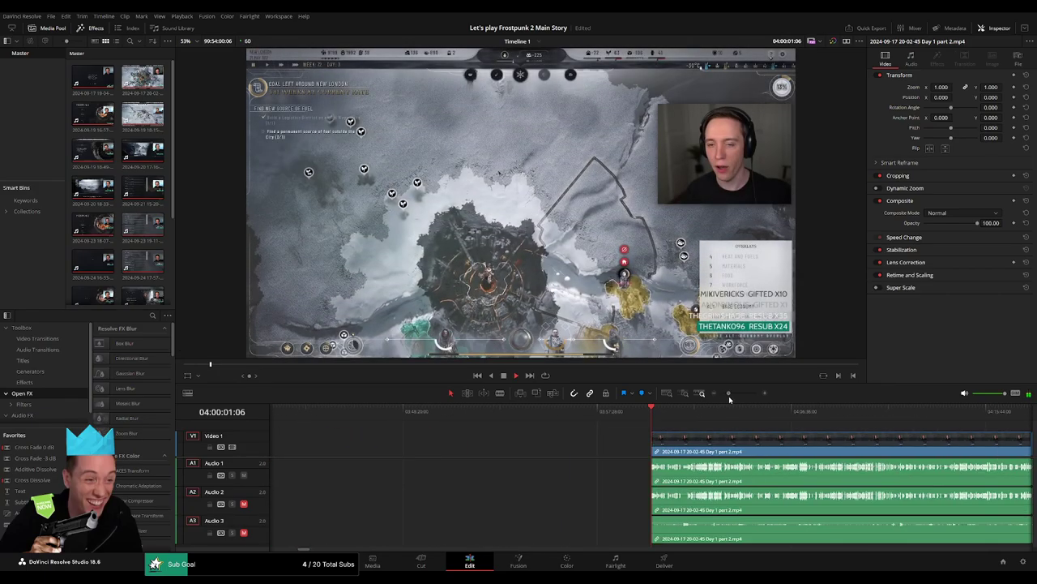
pyautogui.moveTo(463, 425); pyautogui.dragTo(883, 438)
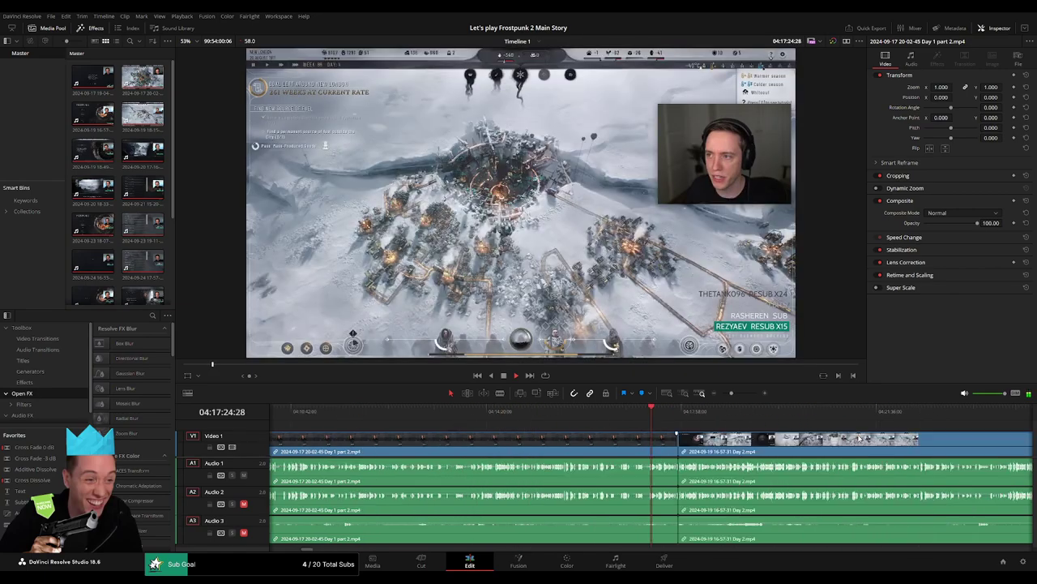
pyautogui.scroll(5, 811, 442)
pyautogui.click(752, 411)
pyautogui.click(757, 415)
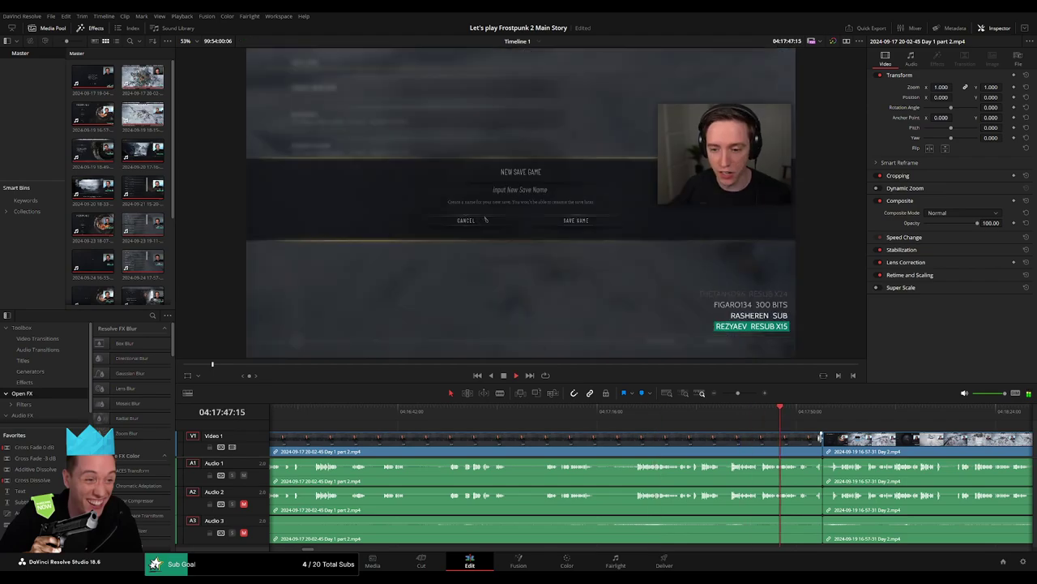
pyautogui.scroll(2, 757, 415)
pyautogui.press('space')
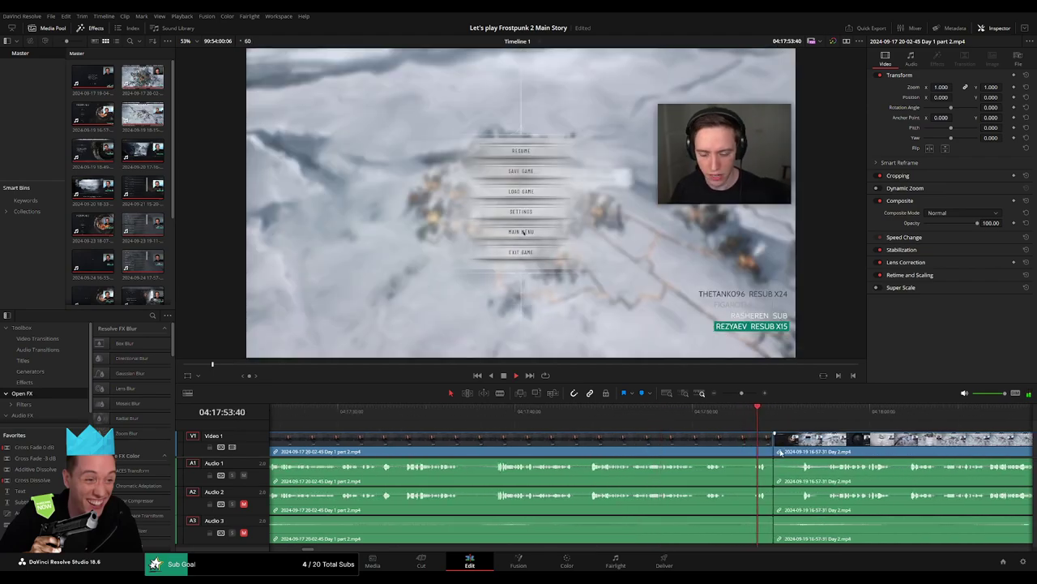
pyautogui.press('space')
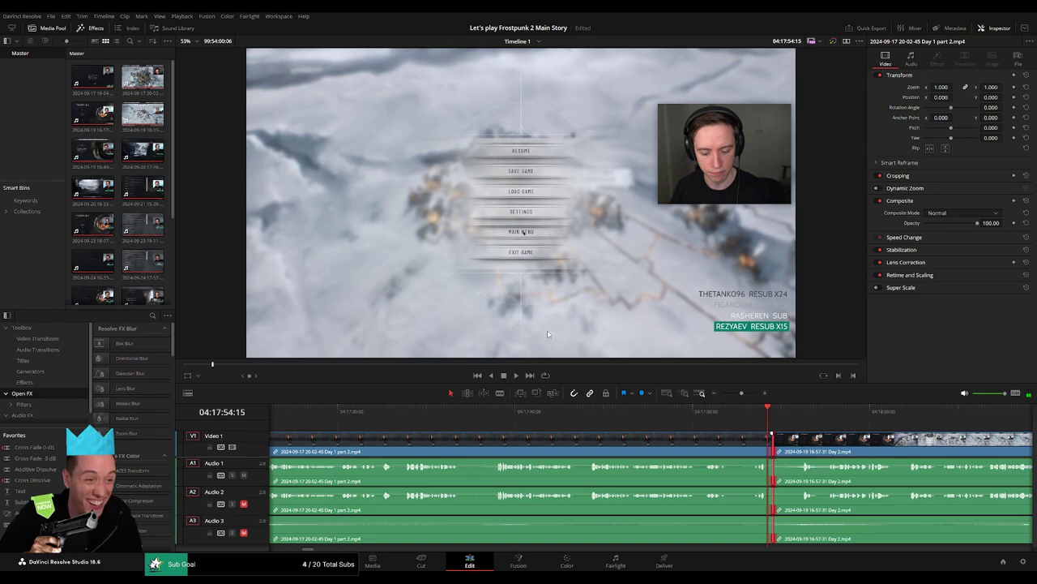
# - Ripple trim Day 1 part 2's end to the playhead and play across the join
pyautogui.hotkey('ctrl', 'shift', ']')
pyautogui.click(758, 420)
pyautogui.press('space')
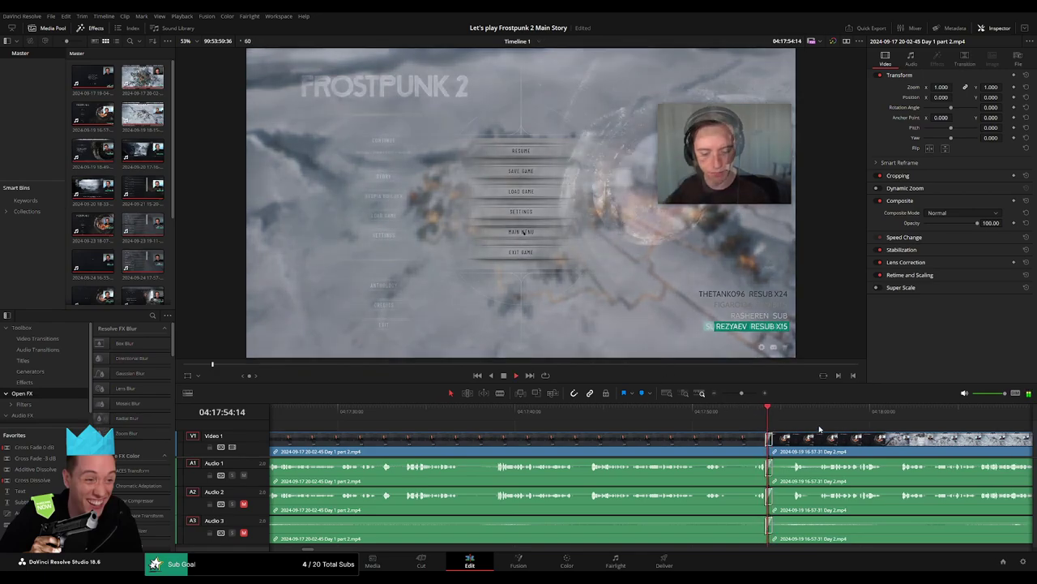
pyautogui.hscroll(5, 770, 413)
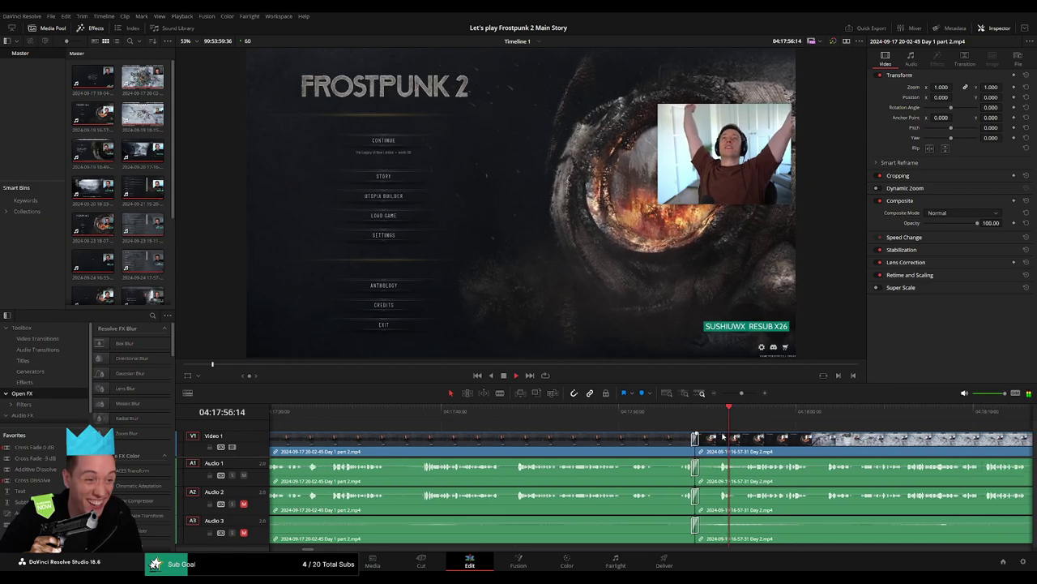
pyautogui.scroll(-4, 734, 398)
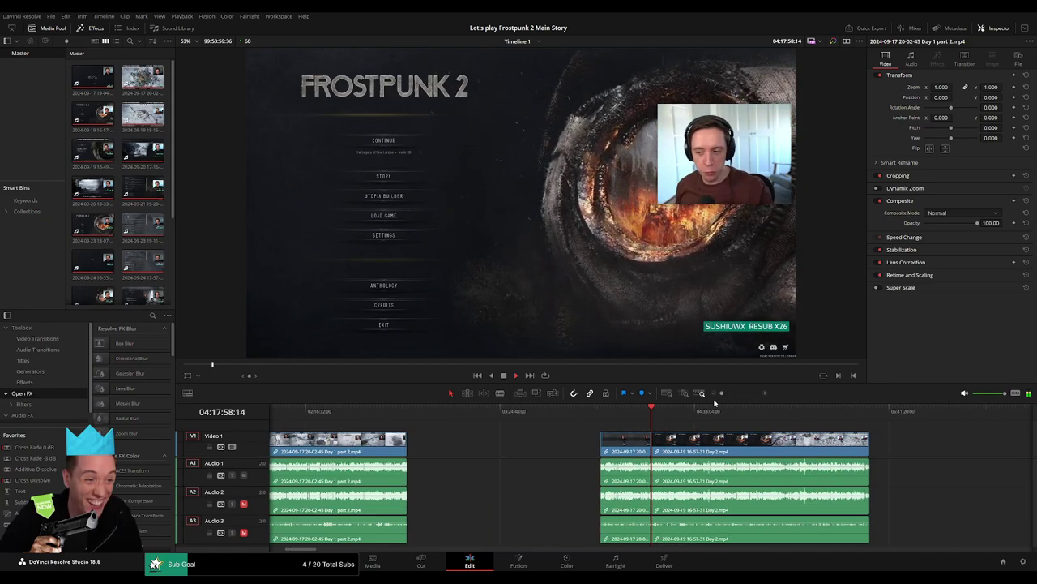
# - Scrub into Day 2 and play the law vote result around 04:52:10
pyautogui.moveTo(459, 421); pyautogui.dragTo(529, 435)
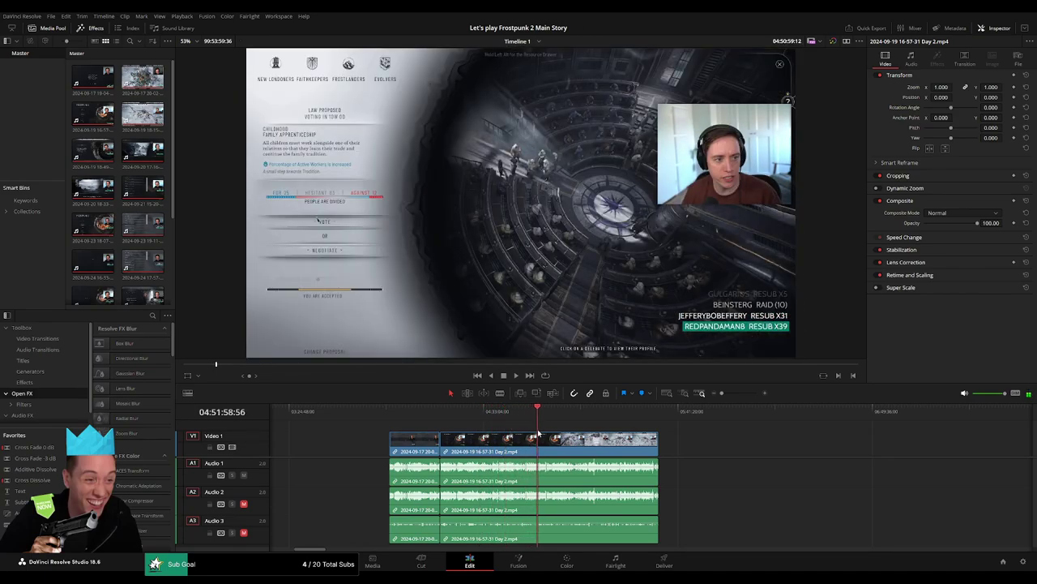
pyautogui.moveTo(530, 433); pyautogui.dragTo(538, 433)
pyautogui.scroll(5, 680, 451)
pyautogui.scroll(3, 681, 451)
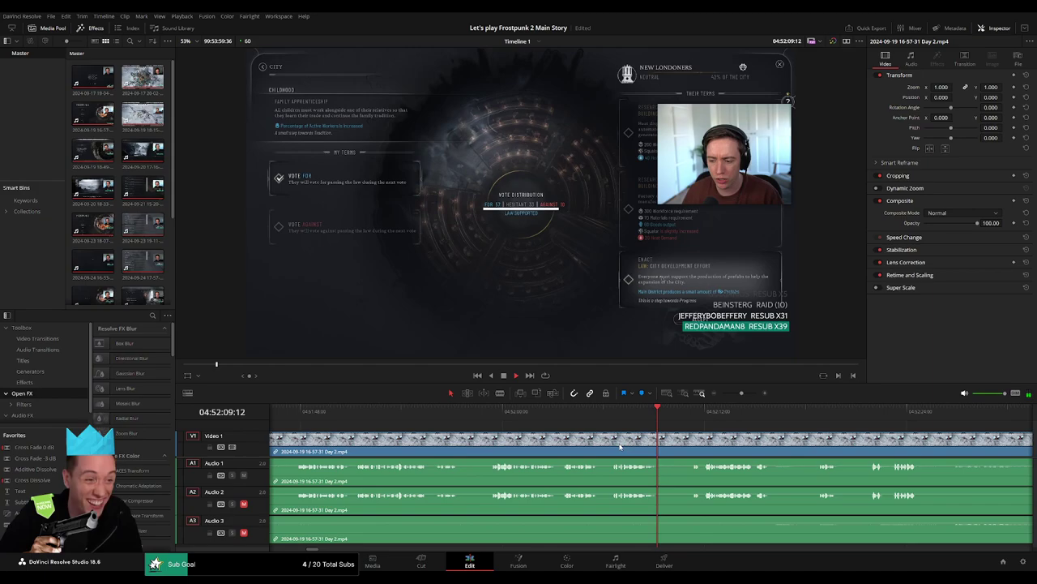
pyautogui.click(498, 415)
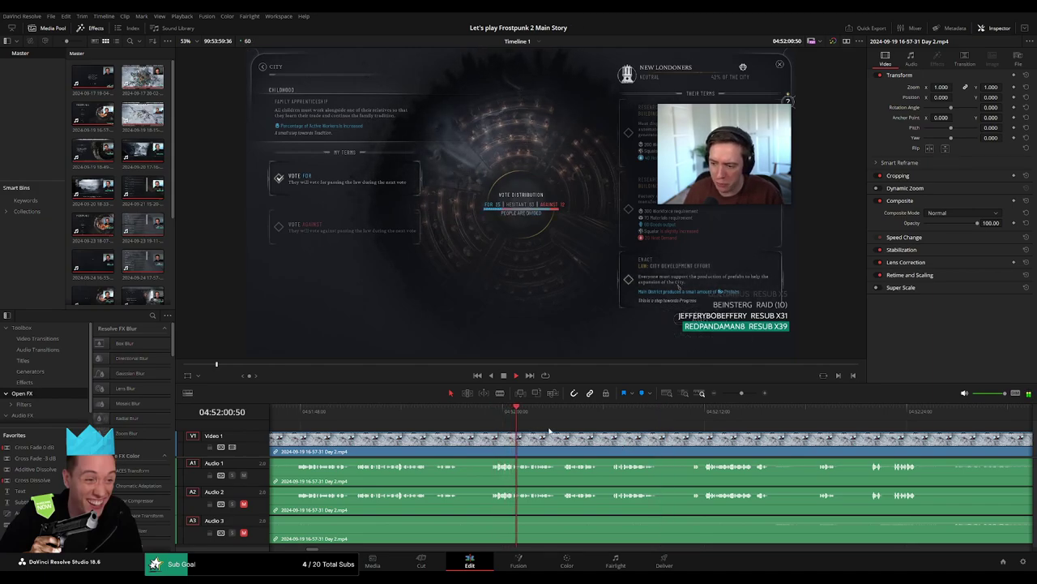
pyautogui.moveTo(559, 425); pyautogui.dragTo(687, 429)
pyautogui.press('space')
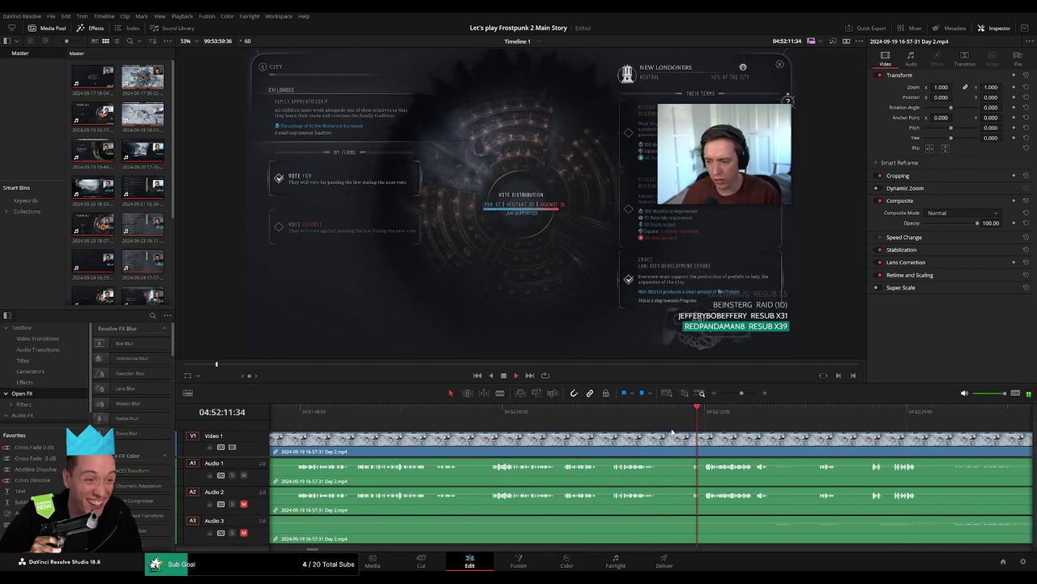
pyautogui.scroll(3, 591, 433)
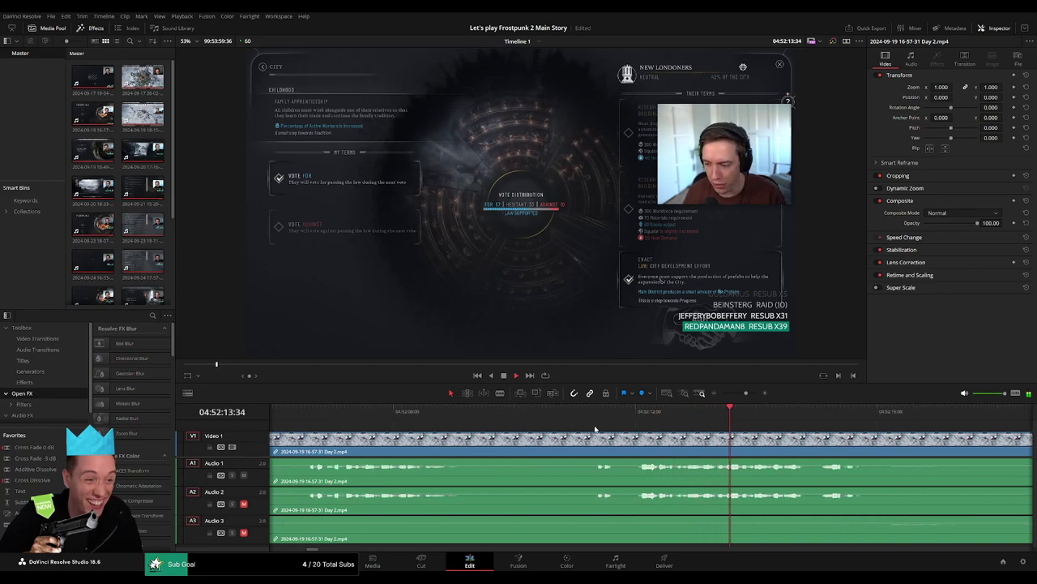
# - Split the Day 2 clip at 04:52:10:30, just before the vote result
pyautogui.click(598, 416)
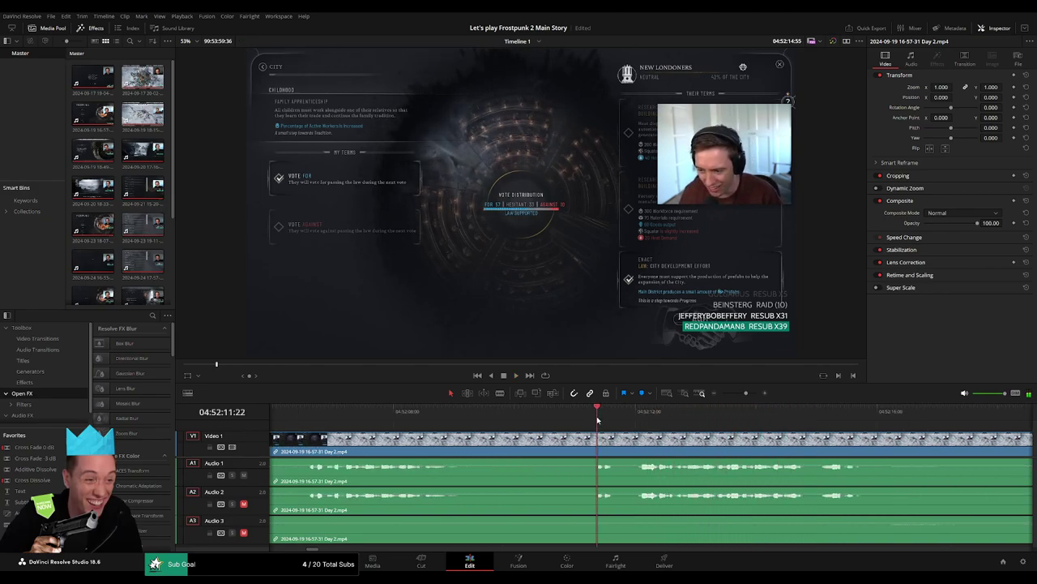
pyautogui.moveTo(597, 419)
pyautogui.mouseDown()
pyautogui.moveTo(558, 413)
pyautogui.moveTo(546, 438)
pyautogui.moveTo(608, 446)
pyautogui.mouseUp()
pyautogui.press('b')
pyautogui.click(548, 442)
pyautogui.press('a')
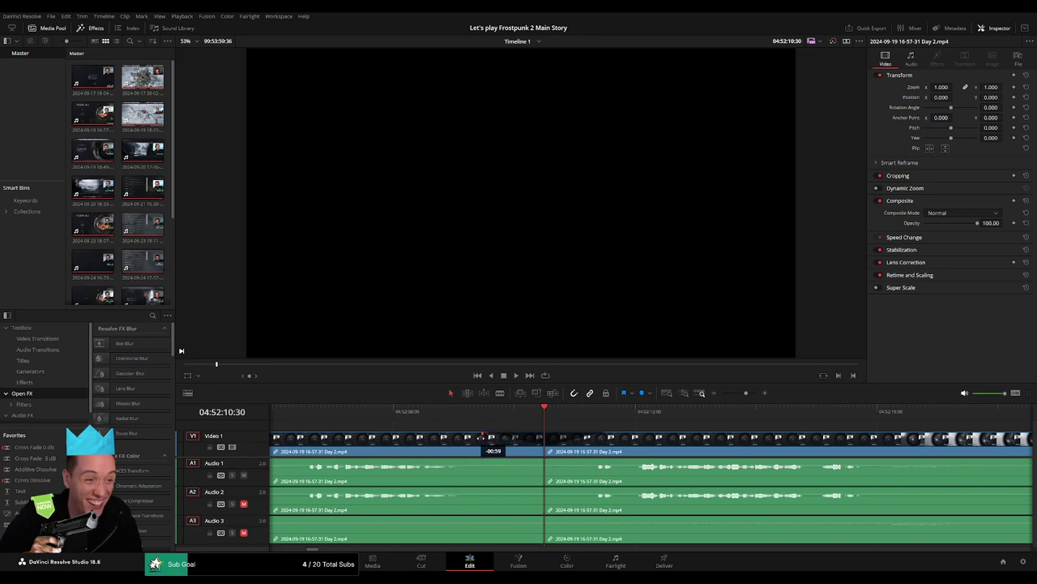
# - Fade Audio 1 out and back in across the cut, and fade out Audio 2
pyautogui.moveTo(541, 459); pyautogui.dragTo(489, 462)
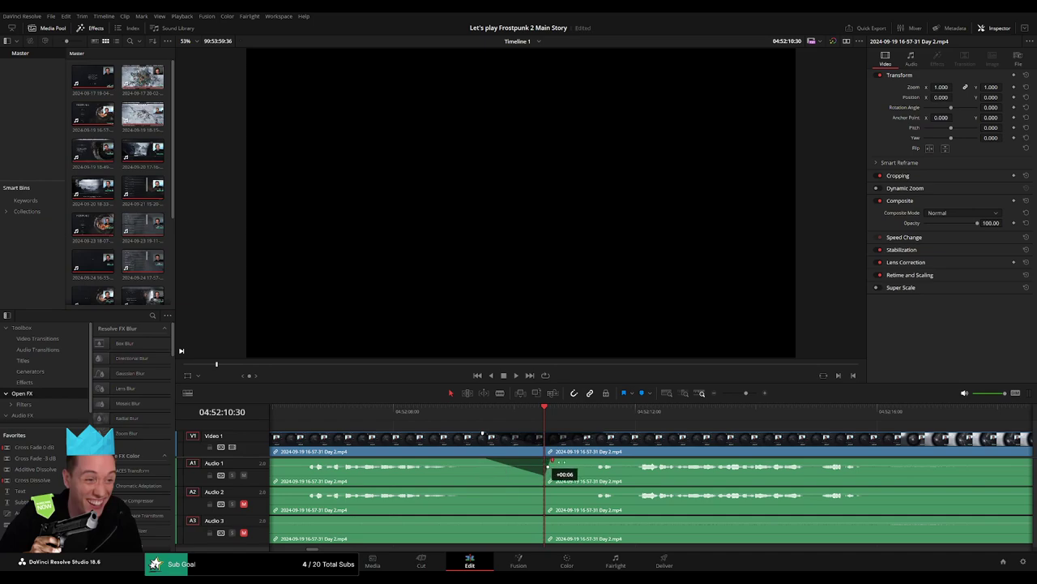
pyautogui.moveTo(549, 466); pyautogui.dragTo(596, 467)
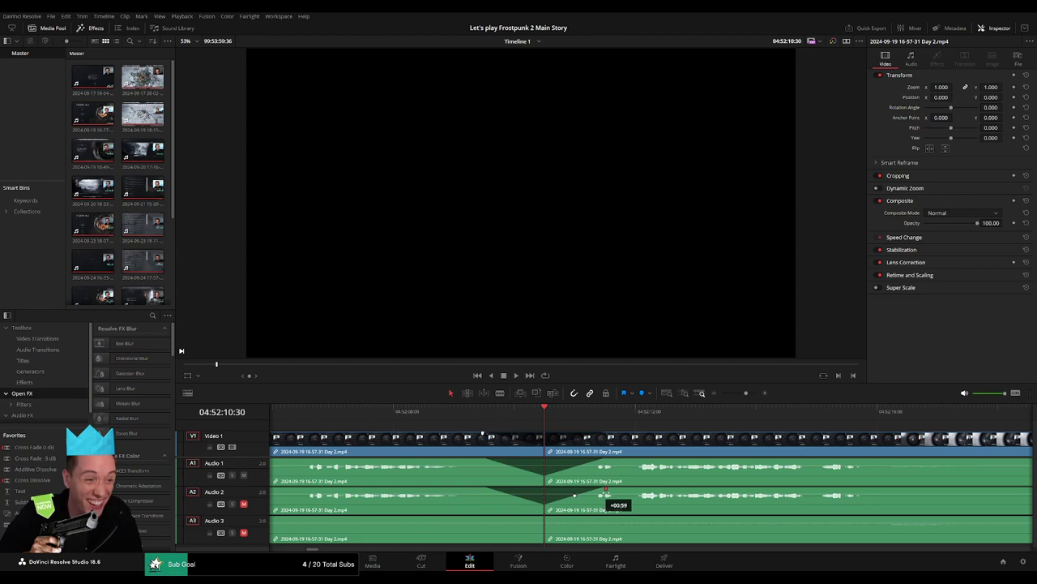
pyautogui.moveTo(543, 516)
pyautogui.mouseDown()
pyautogui.moveTo(485, 517)
pyautogui.moveTo(599, 519)
pyautogui.mouseUp()
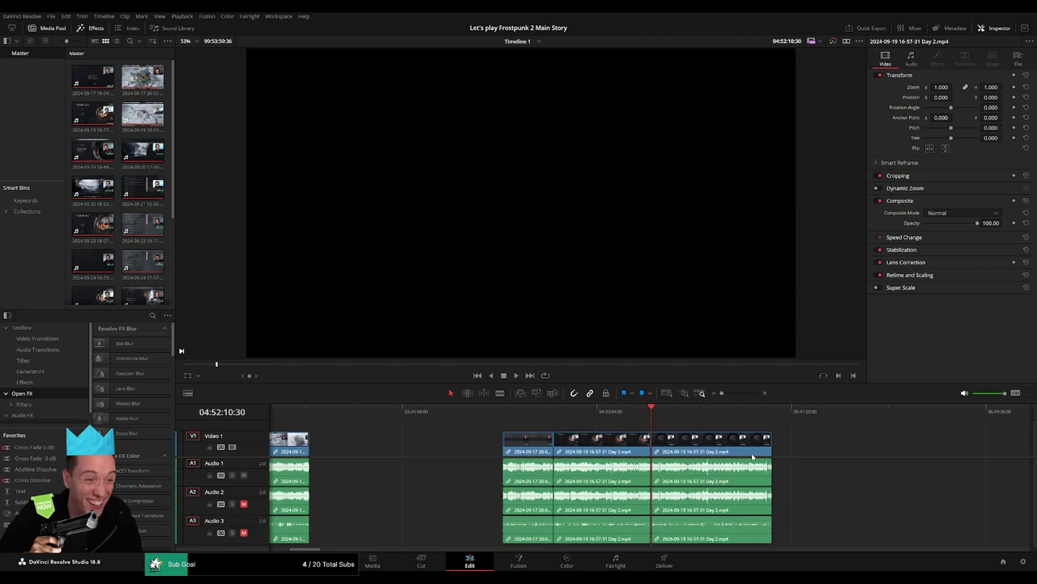
# - Shift the last Day 2 piece later on the timeline, then back left
pyautogui.moveTo(740, 395); pyautogui.dragTo(718, 394)
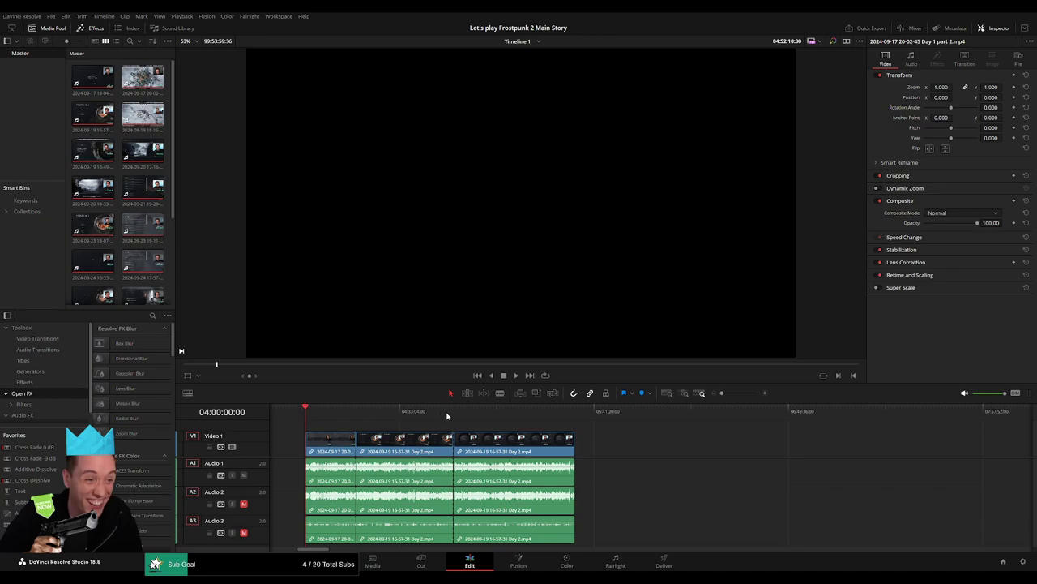
pyautogui.moveTo(528, 442); pyautogui.dragTo(650, 442)
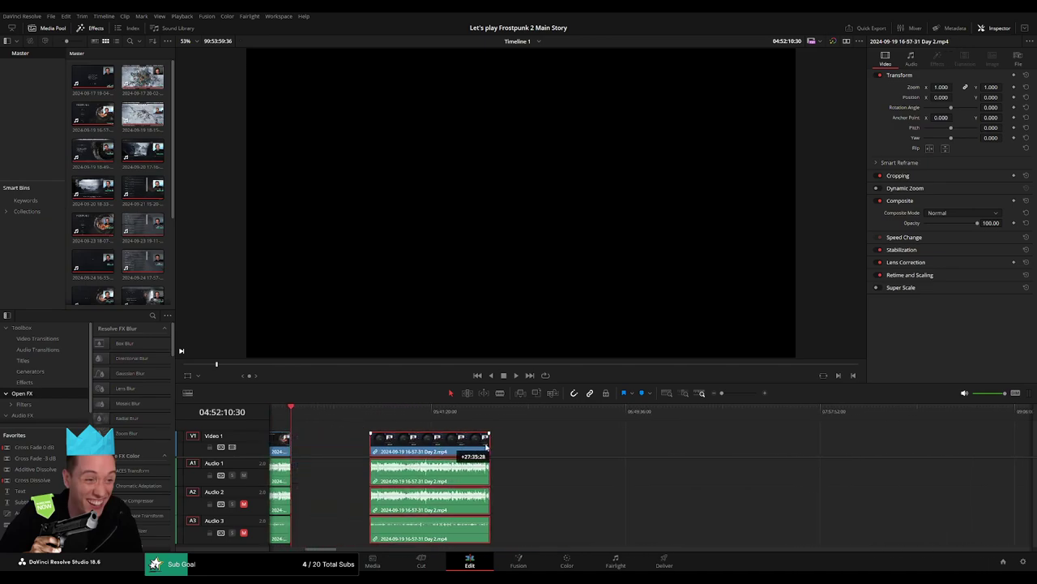
pyautogui.click(438, 455)
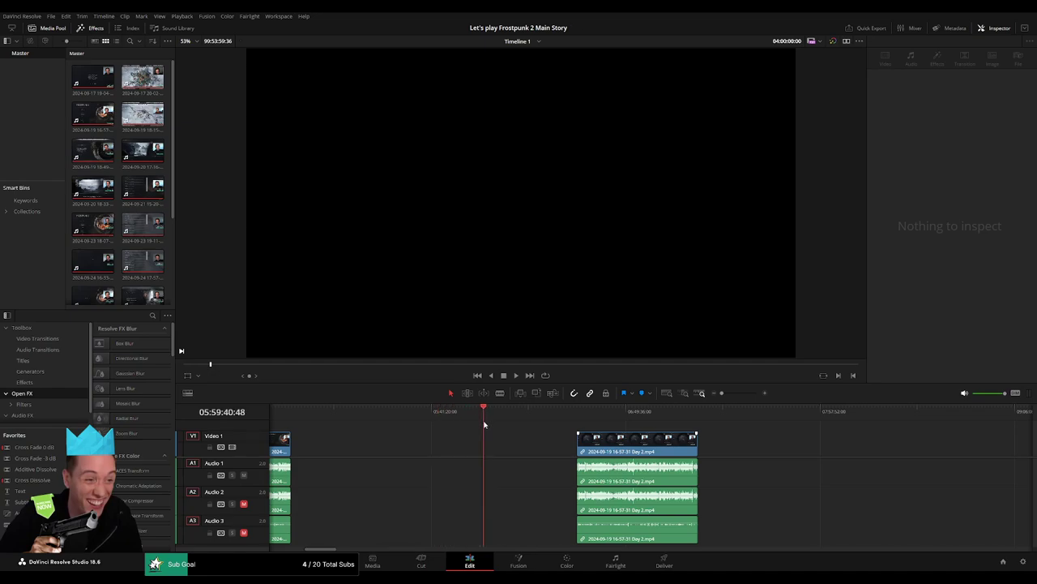
pyautogui.scroll(3, 649, 428)
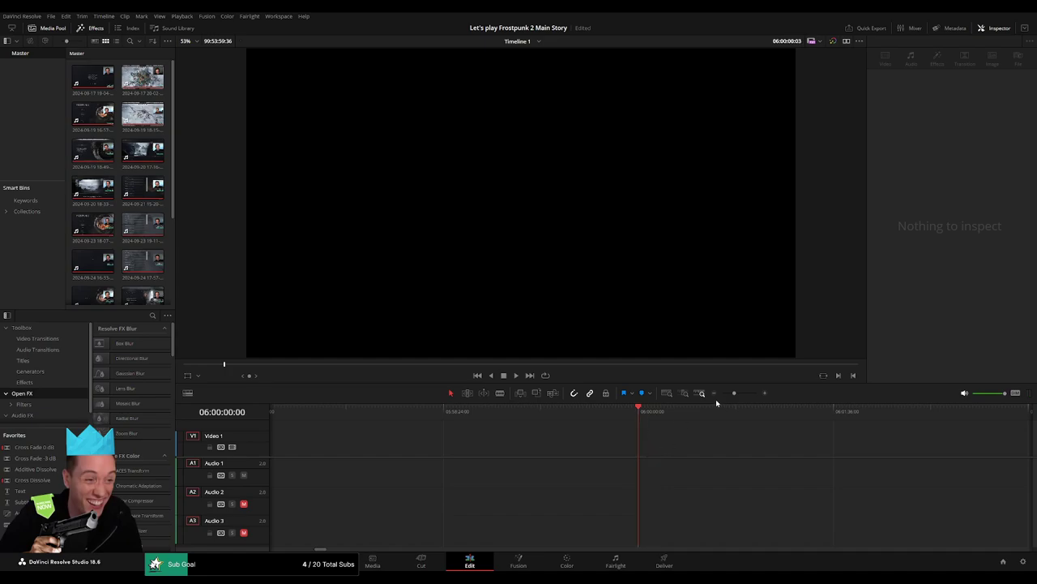
pyautogui.moveTo(733, 393); pyautogui.dragTo(721, 393)
pyautogui.moveTo(775, 451); pyautogui.dragTo(685, 451)
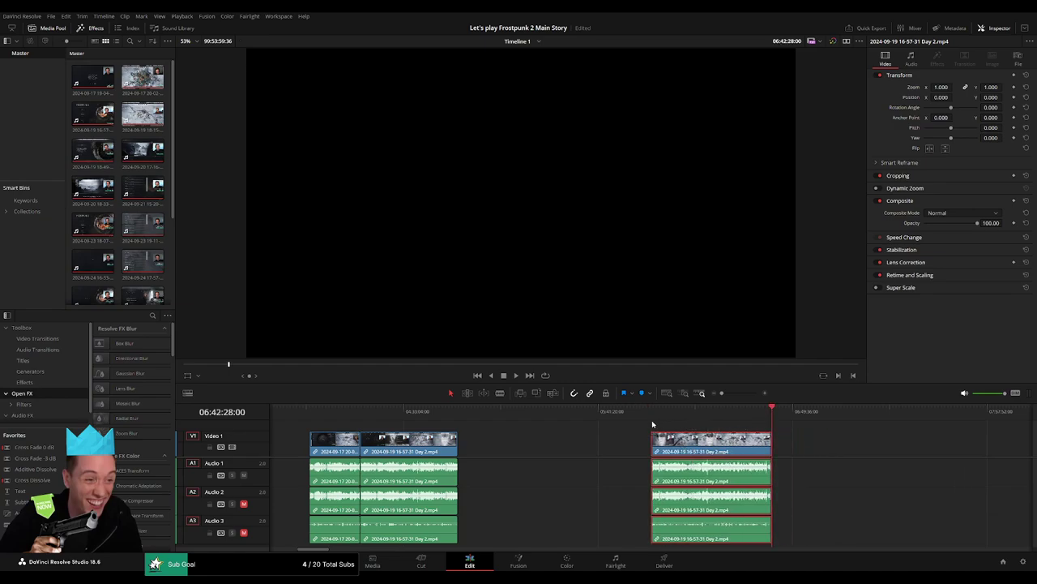
# - Ripple-delete the empty gap so Day 2 part 2 follows Day 2, then play it
pyautogui.hscroll(5, 539, 442)
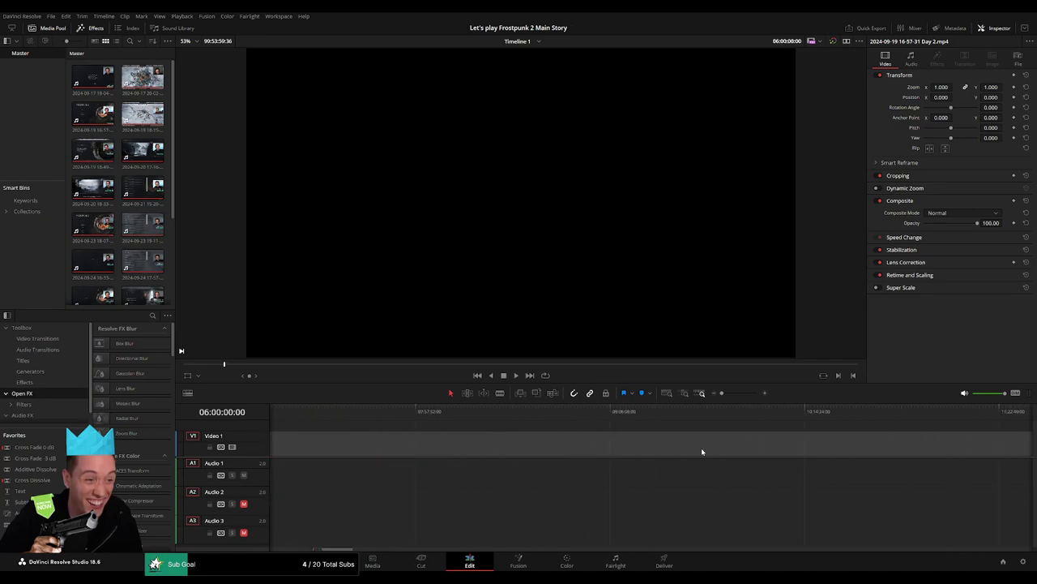
pyautogui.hscroll(6, 722, 452)
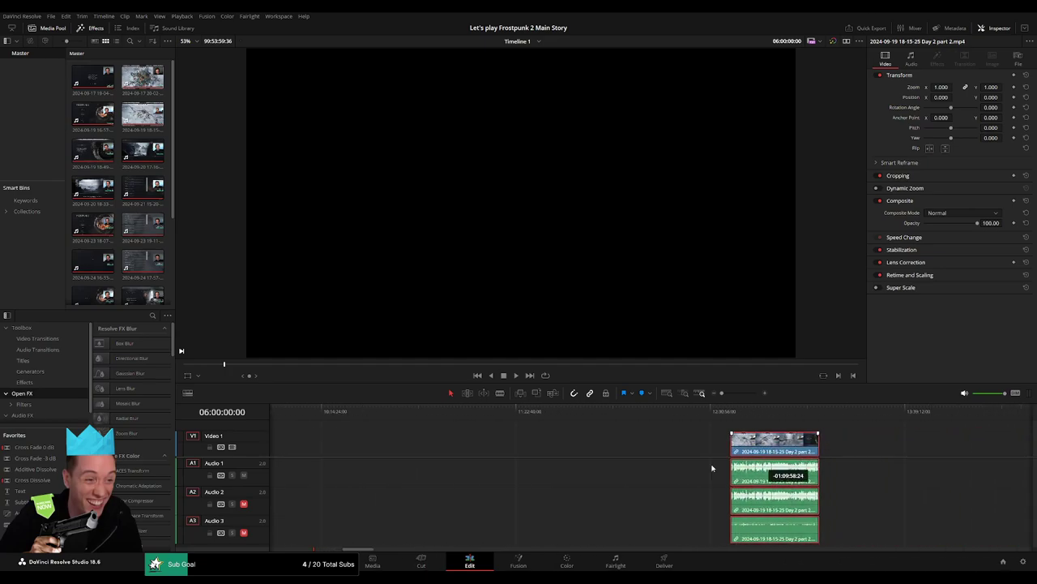
pyautogui.hscroll(-3, 494, 444)
pyautogui.hscroll(-3, 551, 437)
pyautogui.hscroll(3, 503, 445)
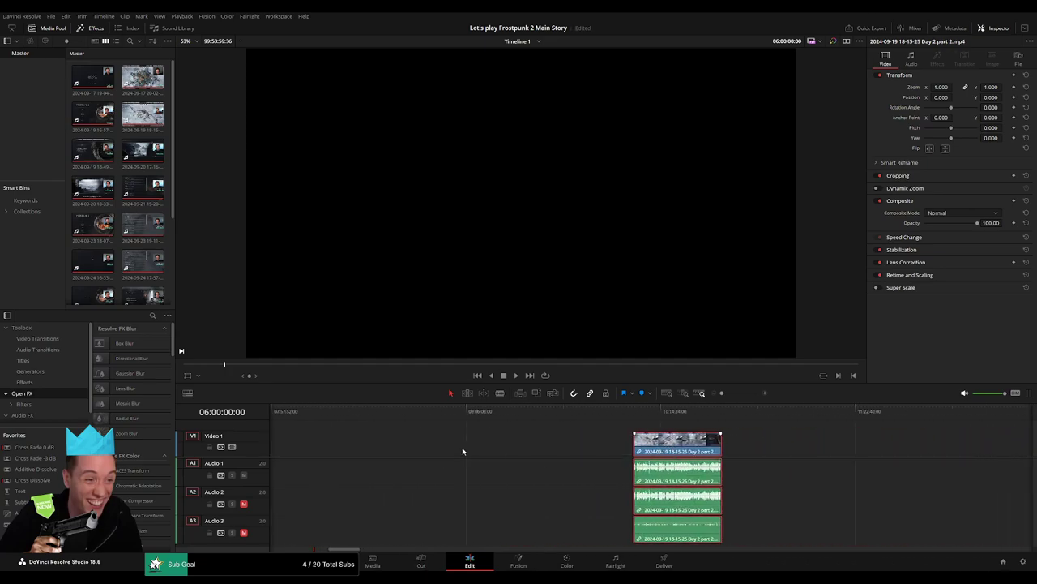
pyautogui.hscroll(-5, 632, 452)
pyautogui.hscroll(-1, 729, 454)
pyautogui.click(632, 457)
pyautogui.press('Delete')
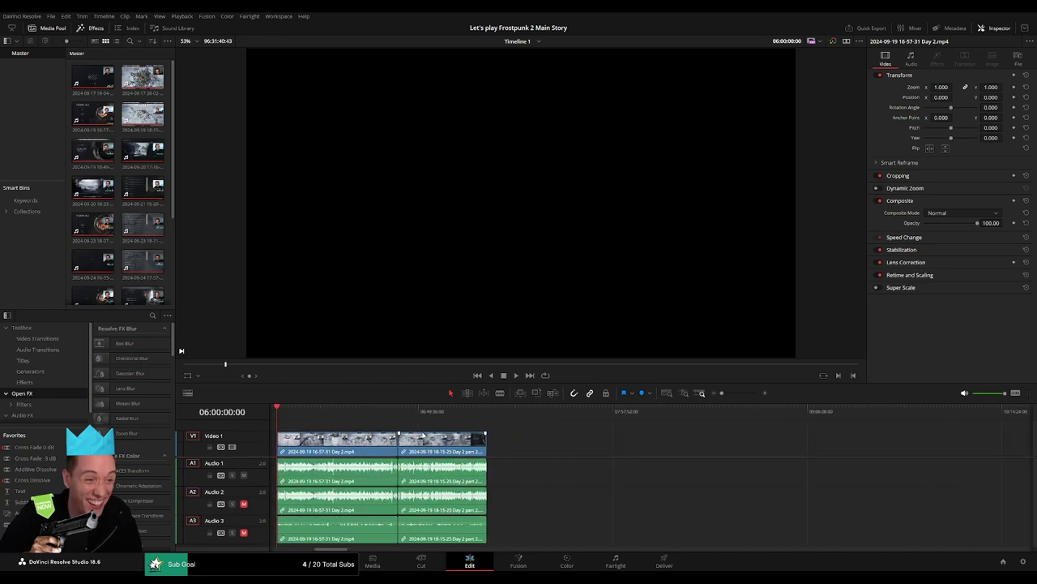
pyautogui.press('space')
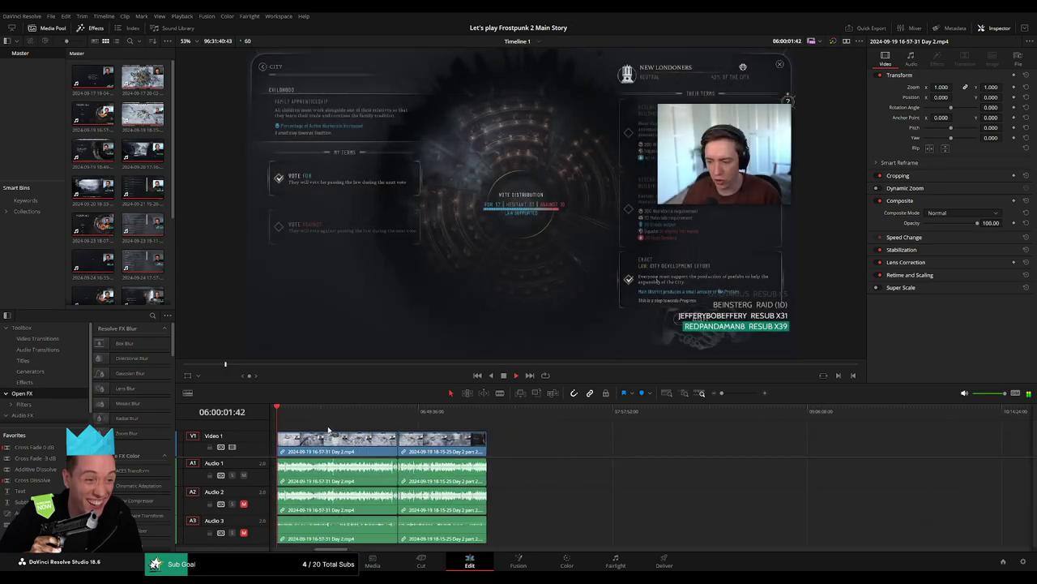
# - Play ahead and park the playhead shortly before the Day 2 / Day 2 part 2 join
pyautogui.press('l')
pyautogui.press('l')
pyautogui.press('l')
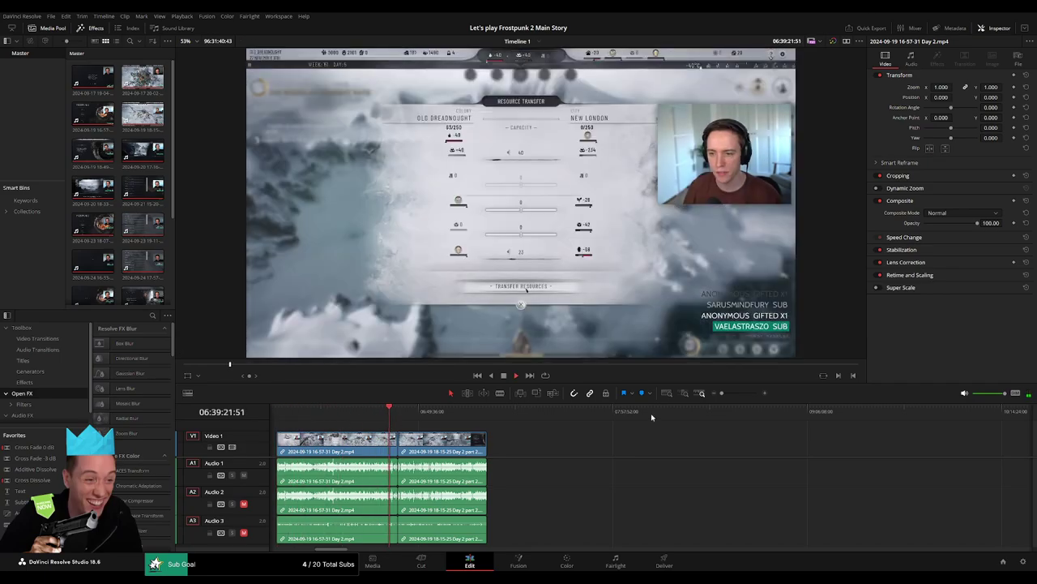
pyautogui.moveTo(723, 394); pyautogui.dragTo(736, 394)
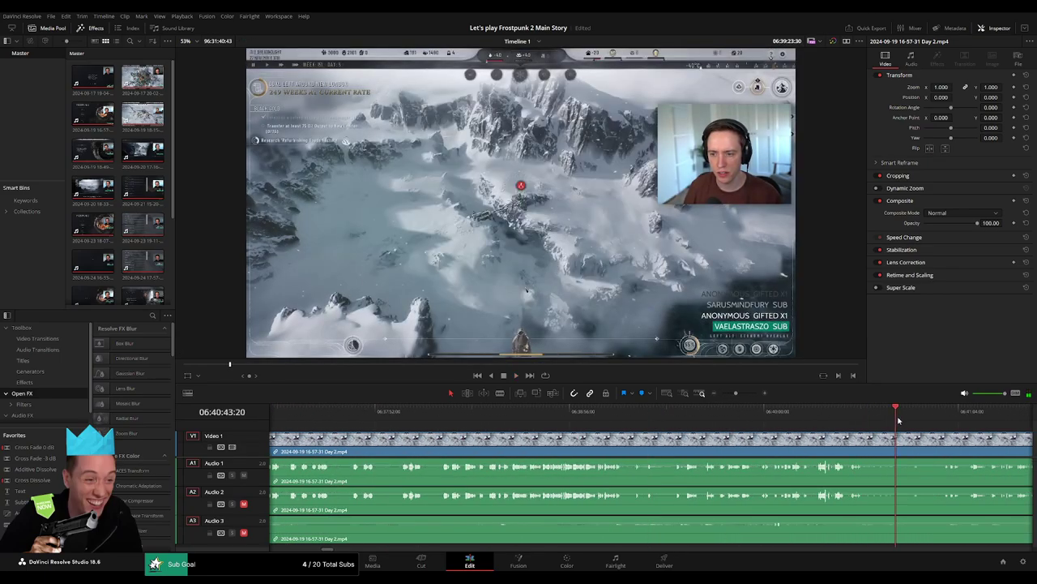
pyautogui.click(779, 422)
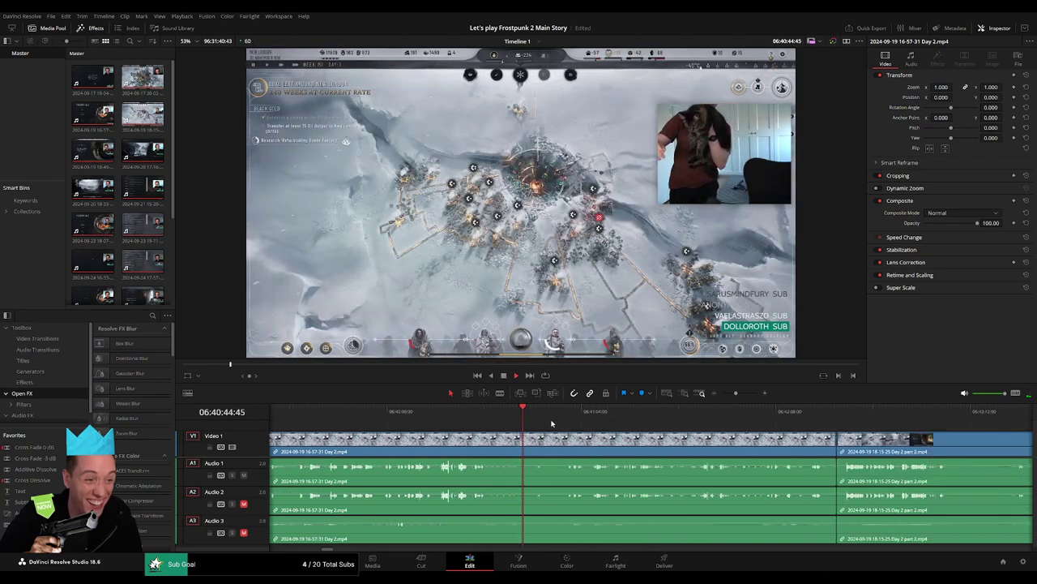
pyautogui.press('space')
pyautogui.scroll(3, 772, 451)
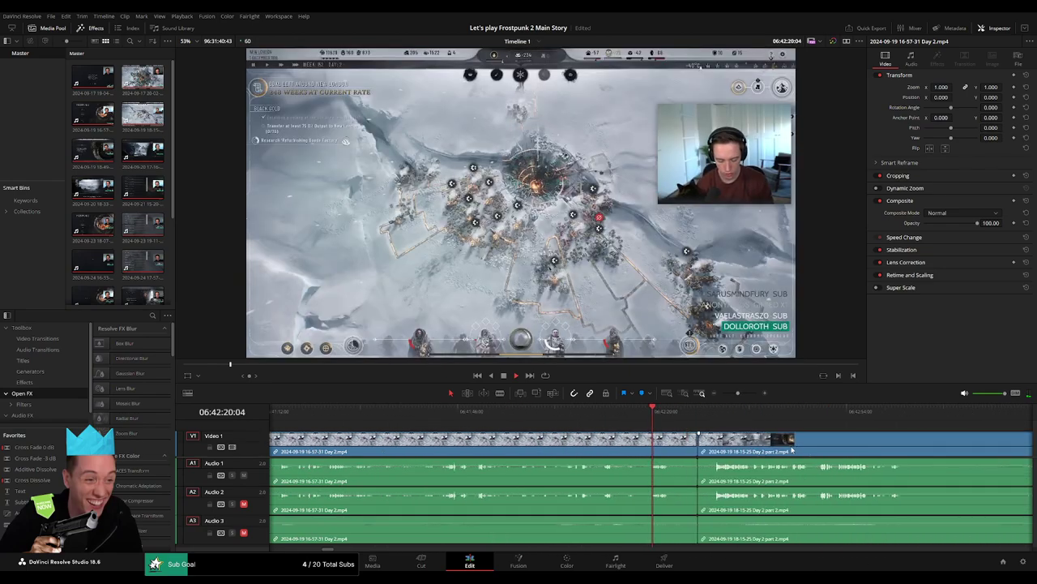
pyautogui.click(752, 424)
# - Add a crossfade at the edit point between the two clips and replay it
pyautogui.click(817, 466)
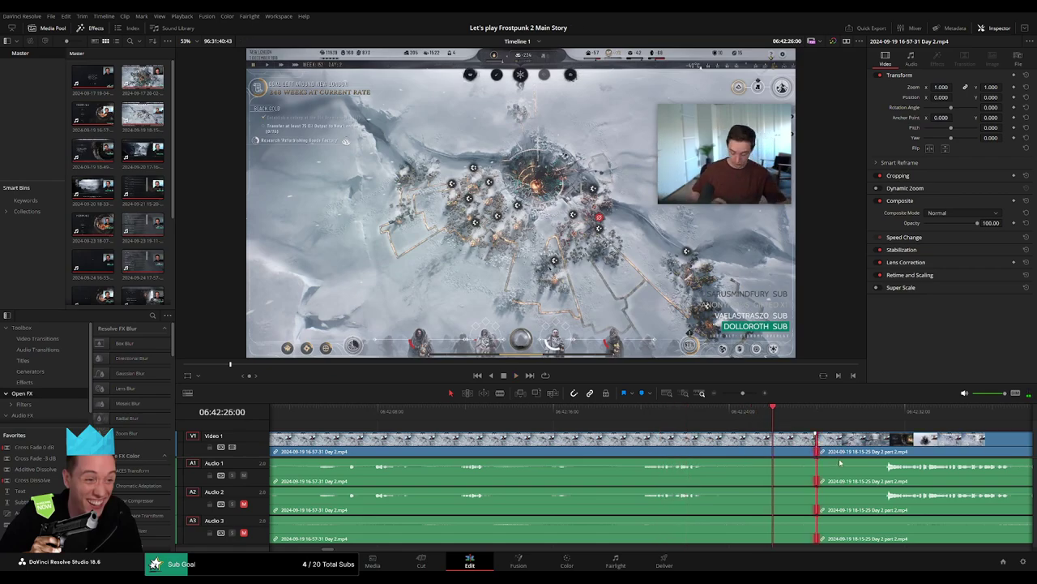
pyautogui.hotkey('ctrl', 't')
pyautogui.press('space')
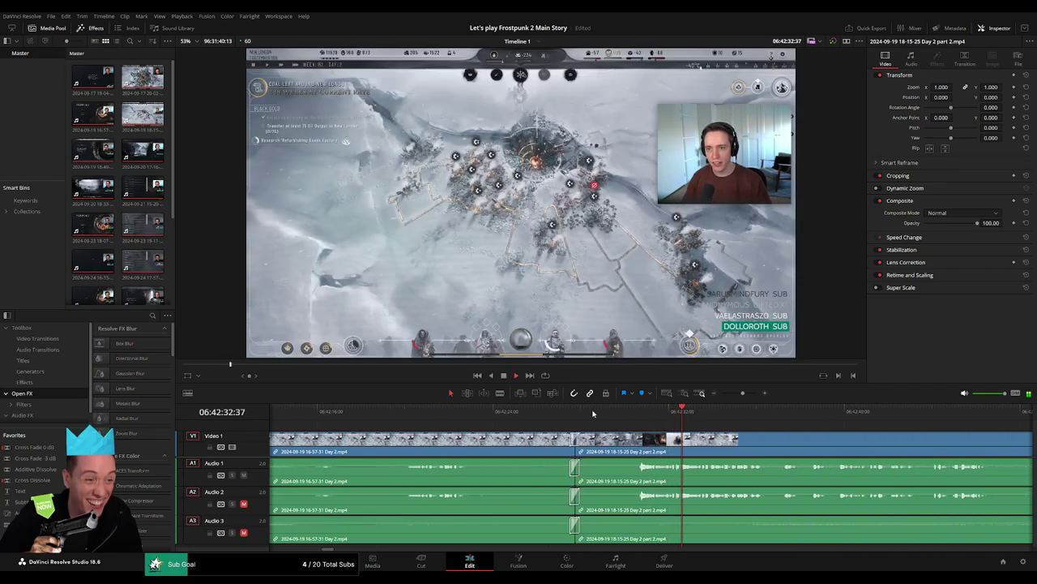
pyautogui.click(591, 412)
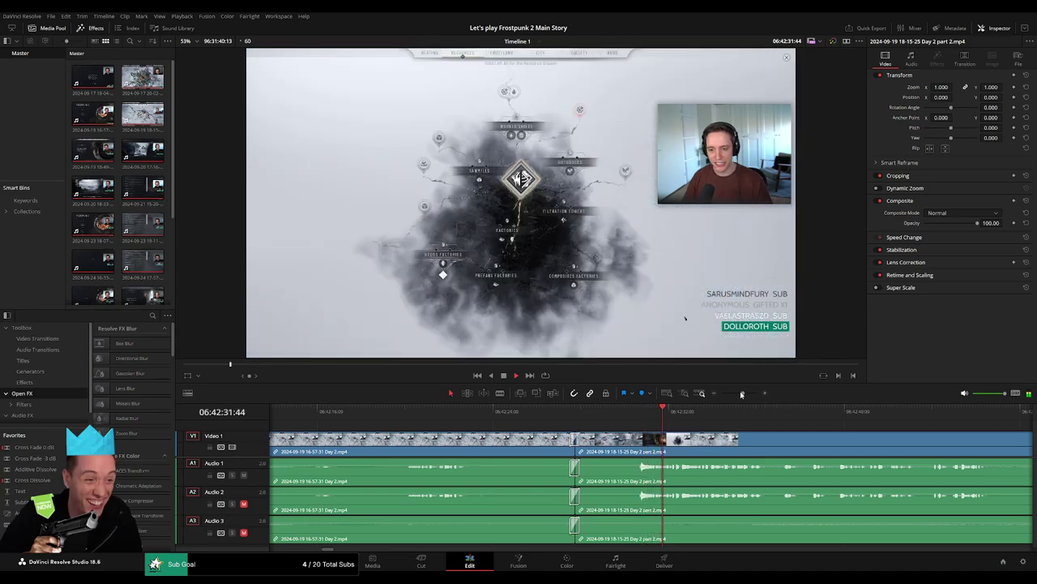
pyautogui.click(715, 395)
# - Play through Day 2 part 2 and park the playhead at 06:52:34
pyautogui.moveTo(668, 420); pyautogui.dragTo(679, 423)
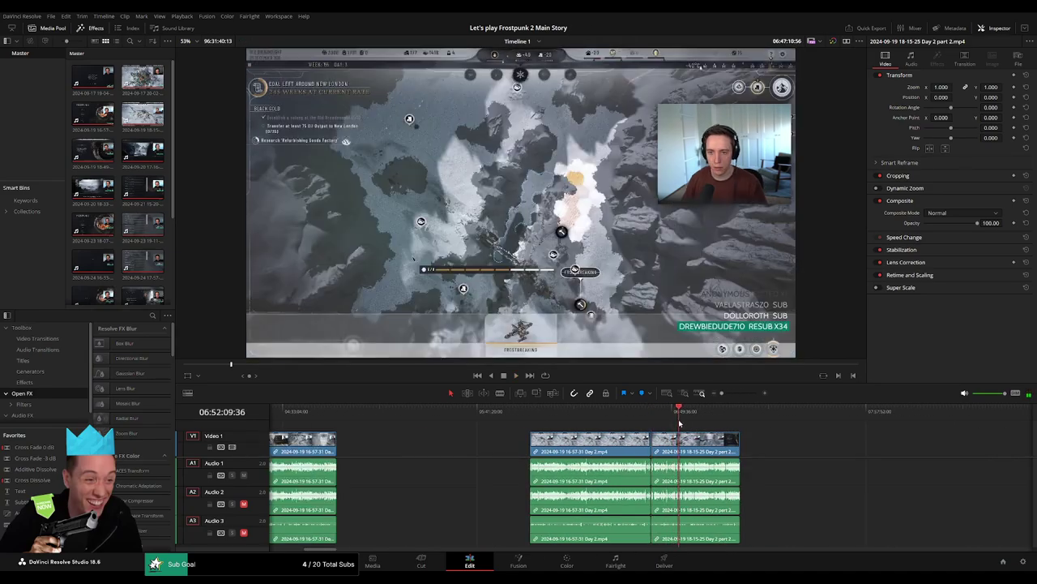
pyautogui.press('space')
pyautogui.scroll(5, 678, 438)
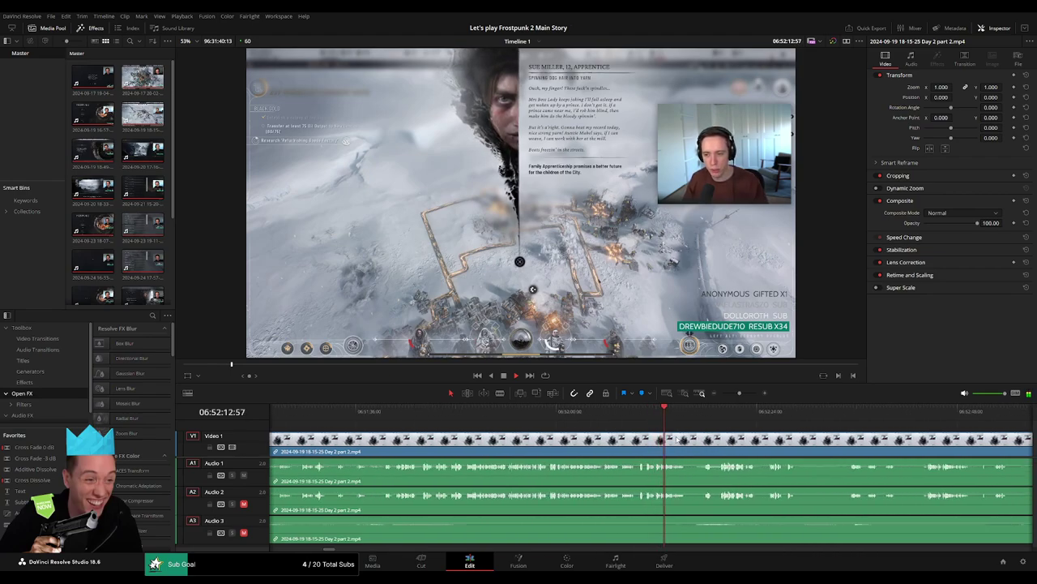
pyautogui.scroll(2, 678, 439)
pyautogui.press('space')
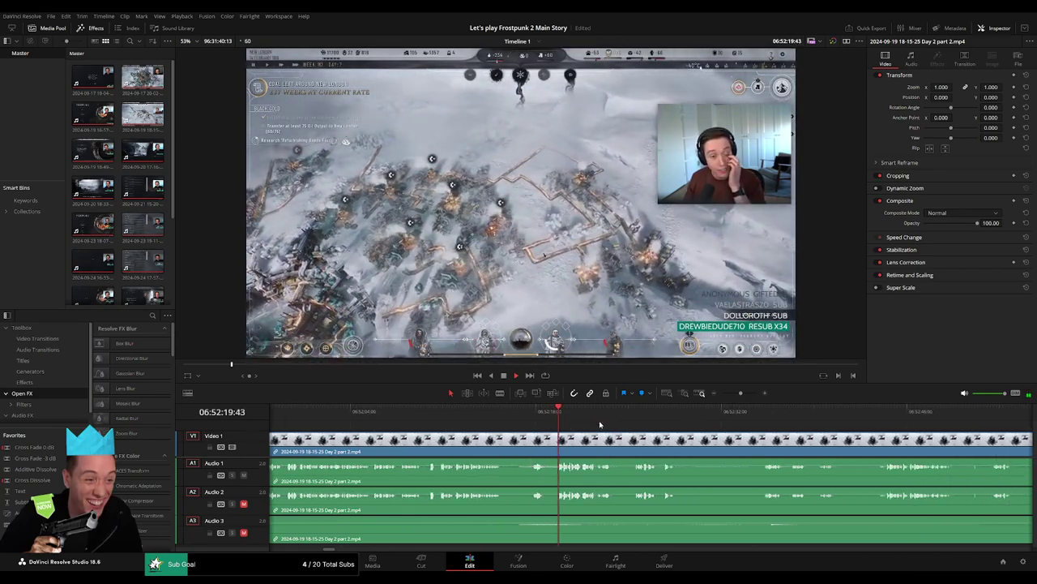
pyautogui.click(632, 414)
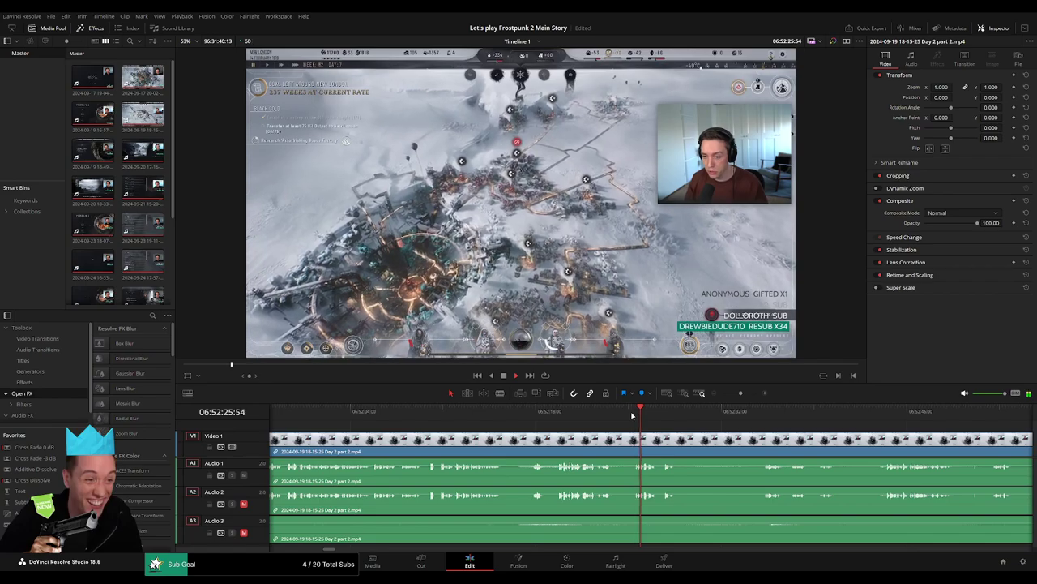
pyautogui.click(764, 415)
pyautogui.scroll(2, 717, 442)
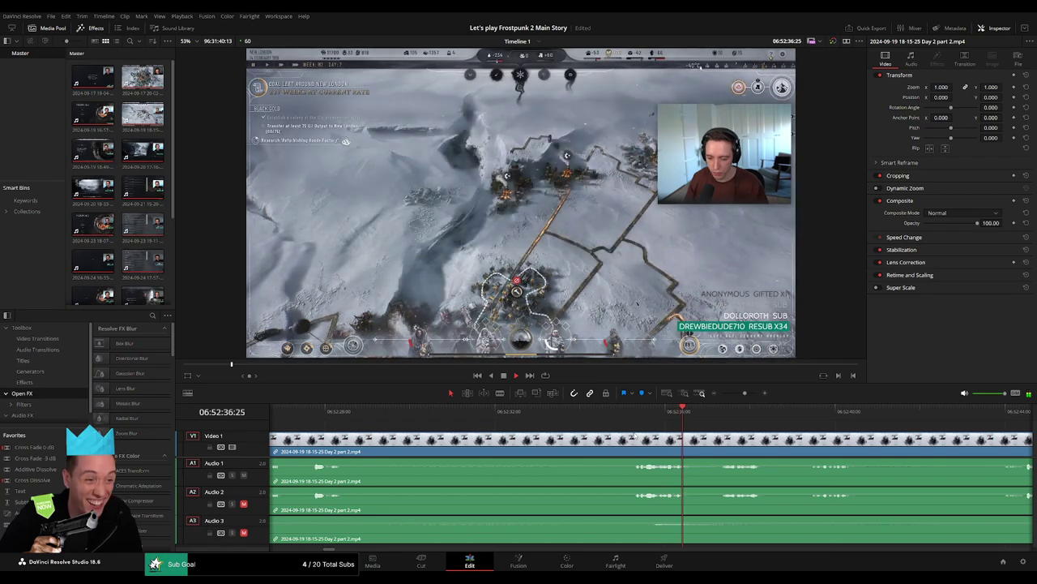
pyautogui.click(634, 421)
pyautogui.moveTo(634, 421)
pyautogui.mouseDown()
pyautogui.moveTo(581, 441)
pyautogui.moveTo(630, 444)
pyautogui.moveTo(539, 439)
pyautogui.mouseUp()
# - Blade all tracks of Day 2 part 2 at 06:52:34
pyautogui.press('b')
pyautogui.click(585, 441)
pyautogui.press('a')
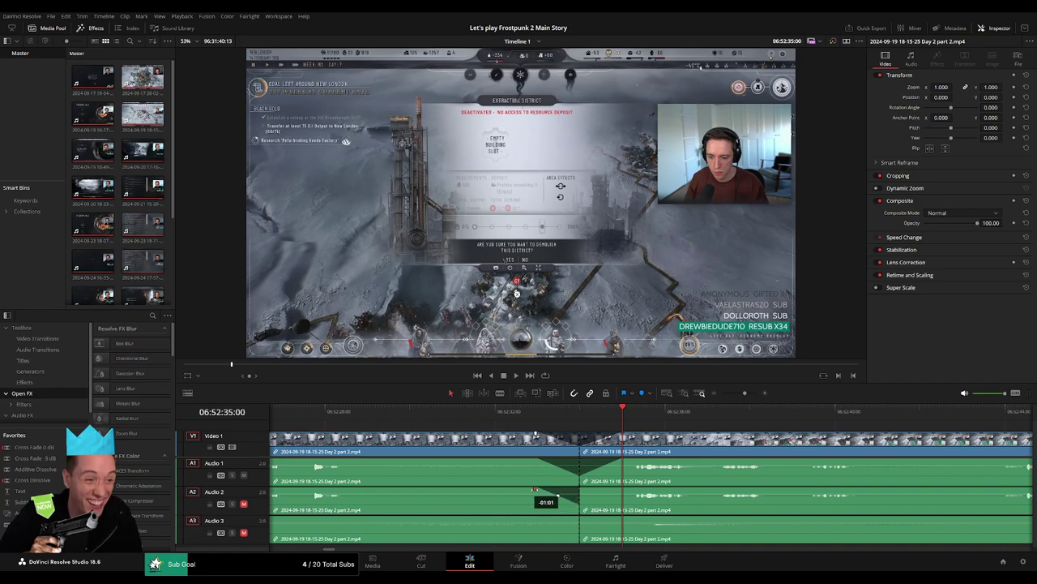
# - Lengthen the audio fades at the cut on Audio 2 and Audio 3
pyautogui.moveTo(580, 489); pyautogui.dragTo(616, 490)
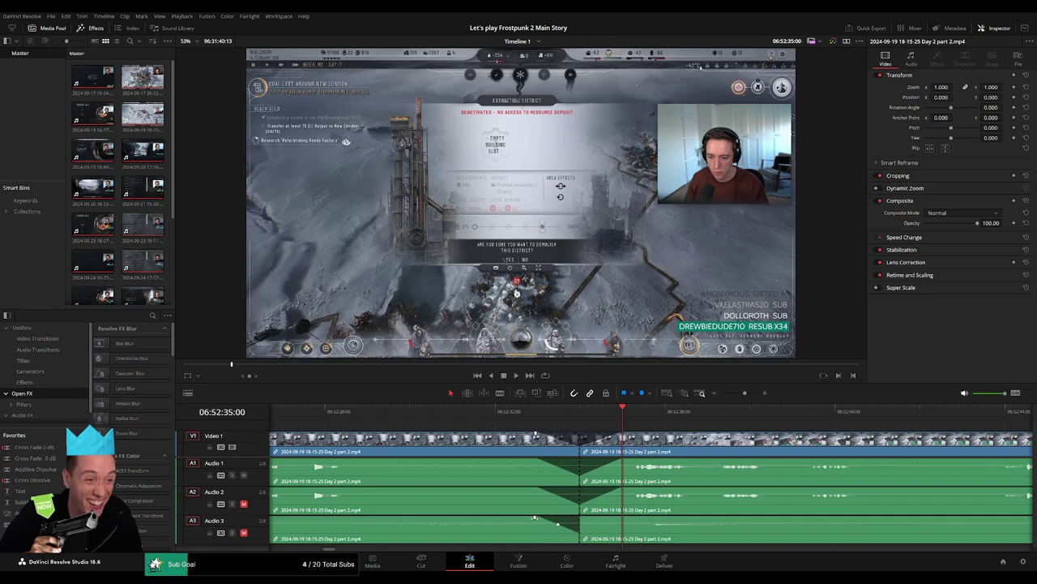
pyautogui.moveTo(585, 519); pyautogui.dragTo(622, 517)
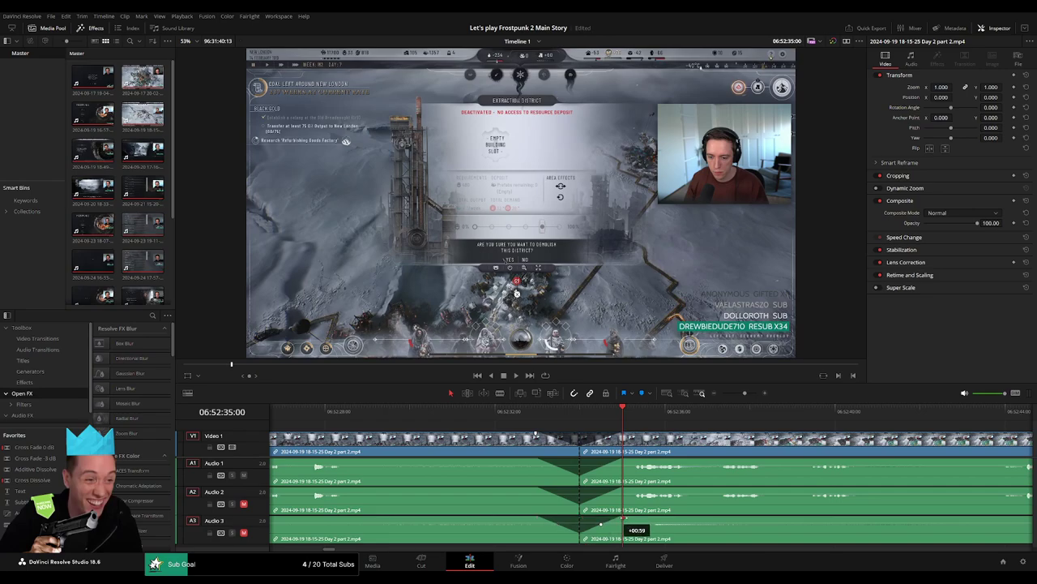
pyautogui.scroll(-5, 720, 405)
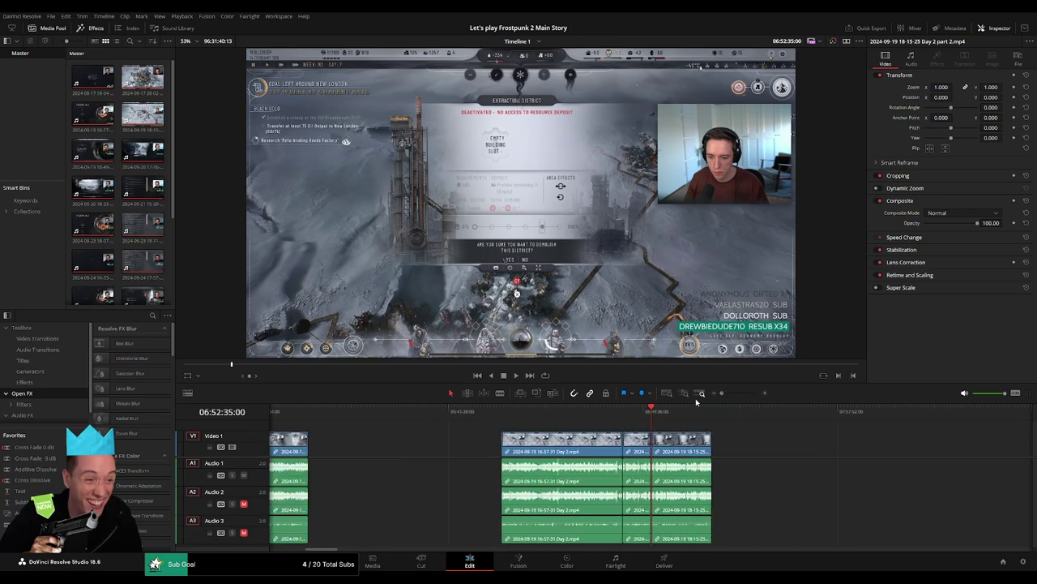
# - Drag the trailing Day 2 part 2 piece right to about 07:57:52, apart from the rest
pyautogui.hscroll(3, 730, 443)
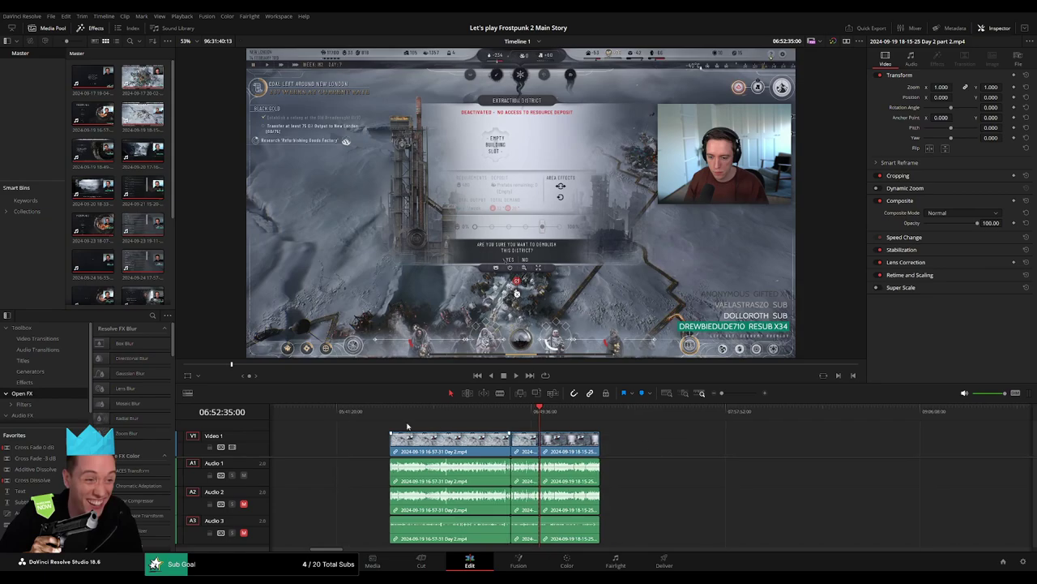
pyautogui.hscroll(6, 536, 438)
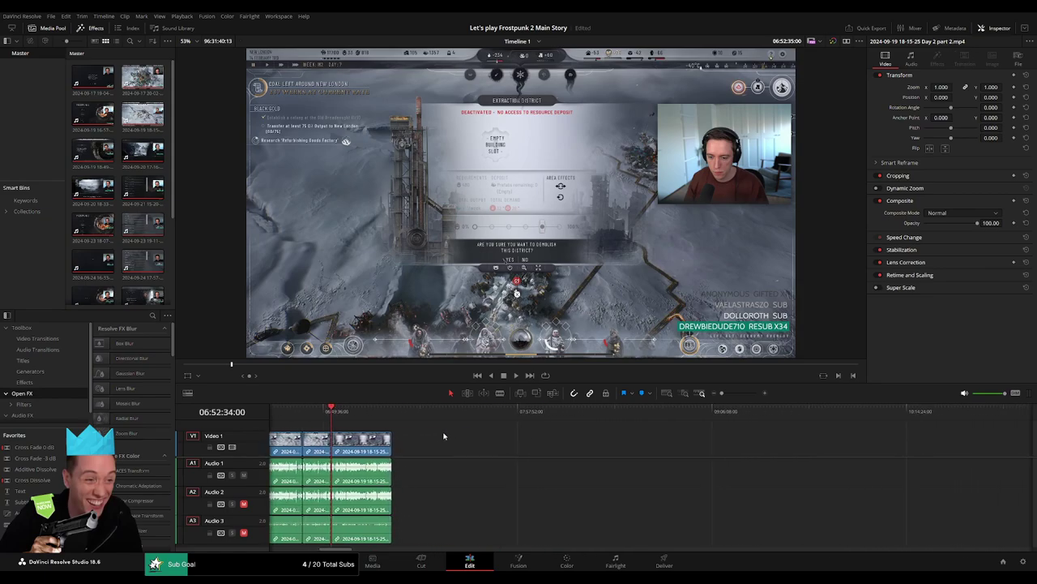
pyautogui.moveTo(363, 446); pyautogui.dragTo(613, 451)
pyautogui.click(486, 446)
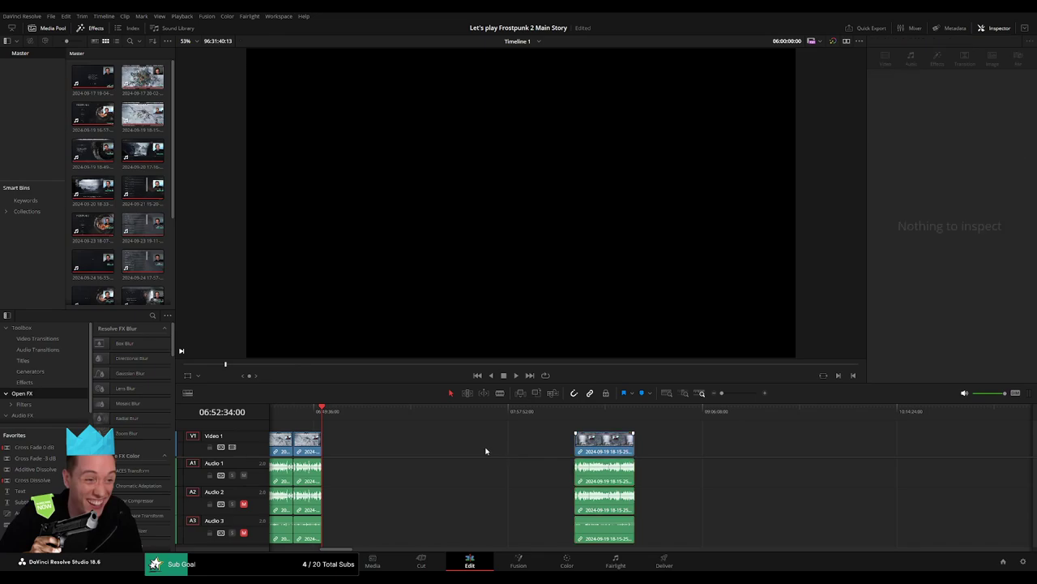
pyautogui.press('Home')
pyautogui.moveTo(511, 416); pyautogui.dragTo(516, 417)
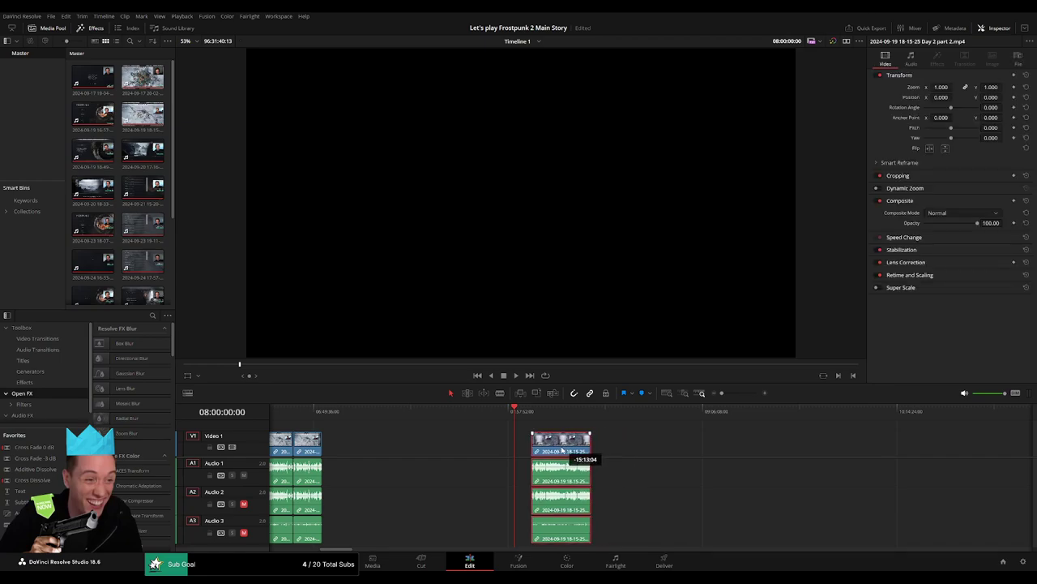
pyautogui.moveTo(608, 444); pyautogui.dragTo(547, 444)
pyautogui.hscroll(7, 632, 445)
pyautogui.hscroll(8, 631, 441)
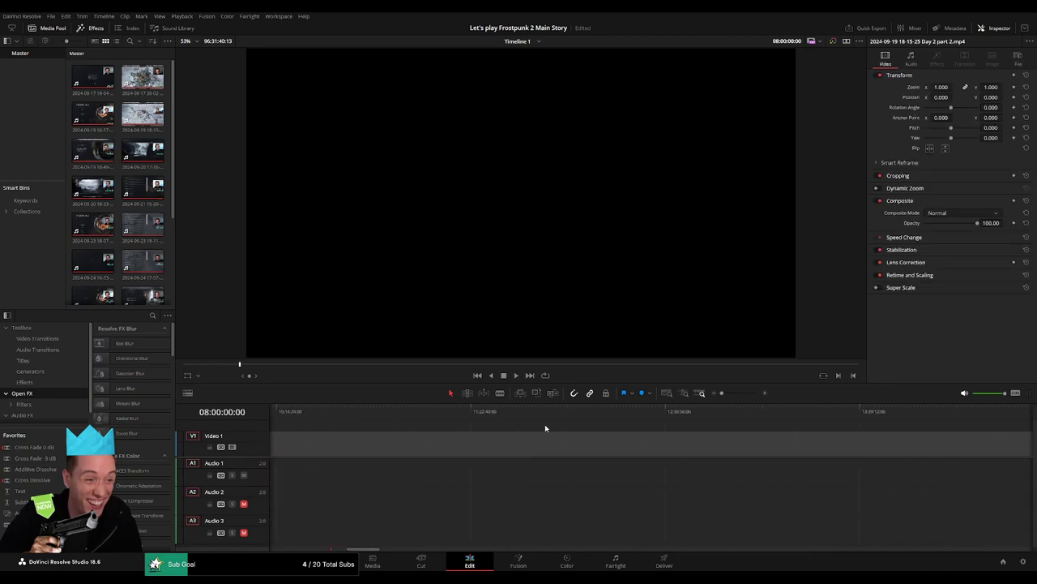
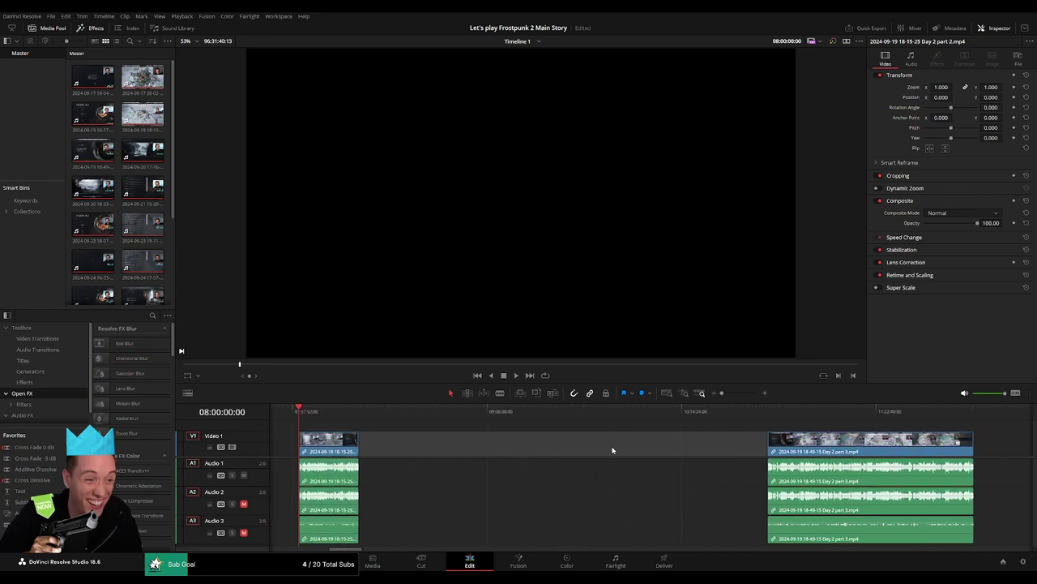
# - Ripple-delete the V1 gap so Day 2 part 3 follows part 2, and preview the join
pyautogui.press('Delete')
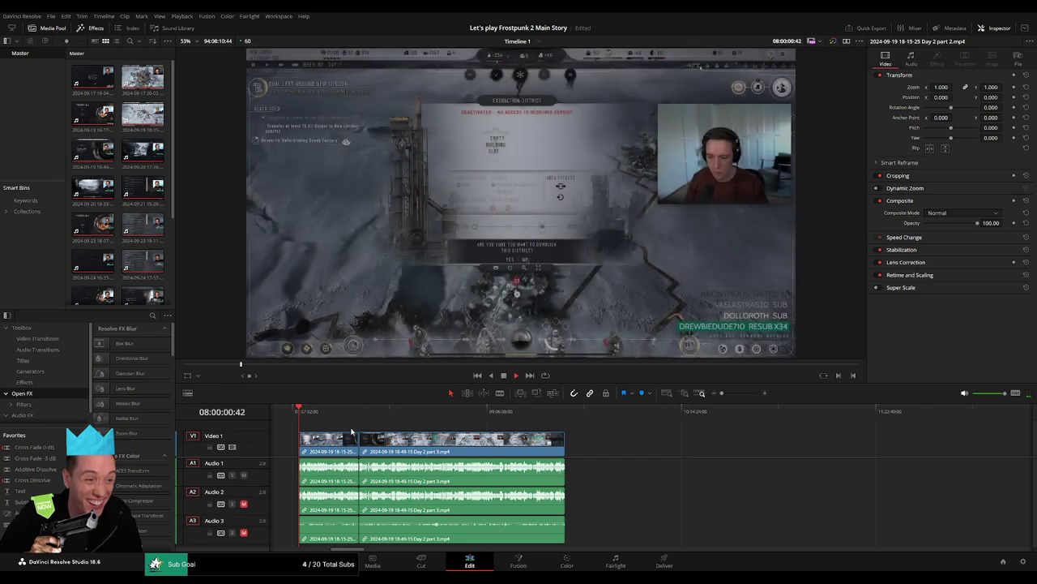
pyautogui.moveTo(318, 423); pyautogui.dragTo(356, 423)
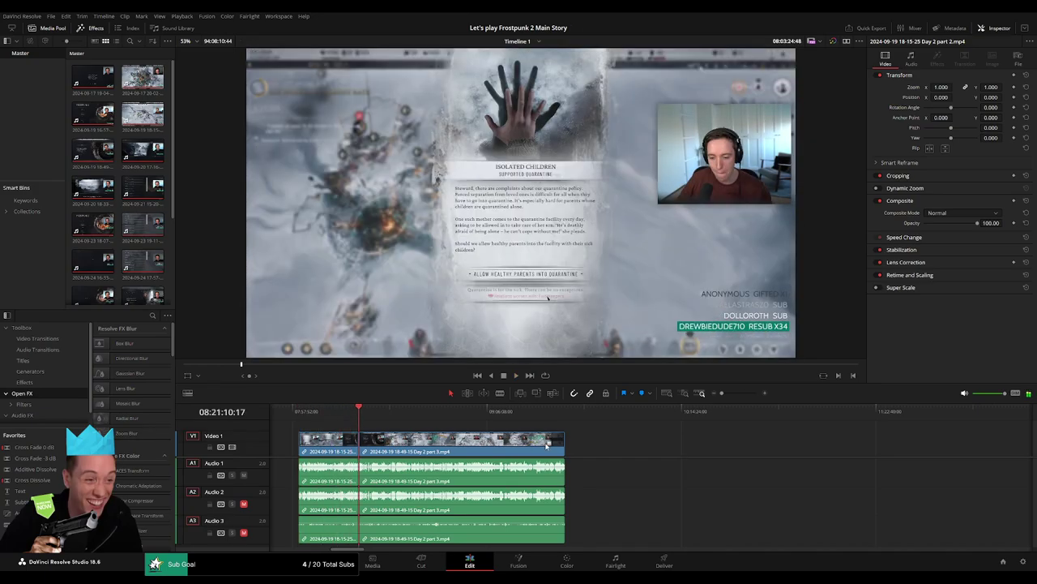
pyautogui.scroll(3, 503, 430)
pyautogui.click(477, 413)
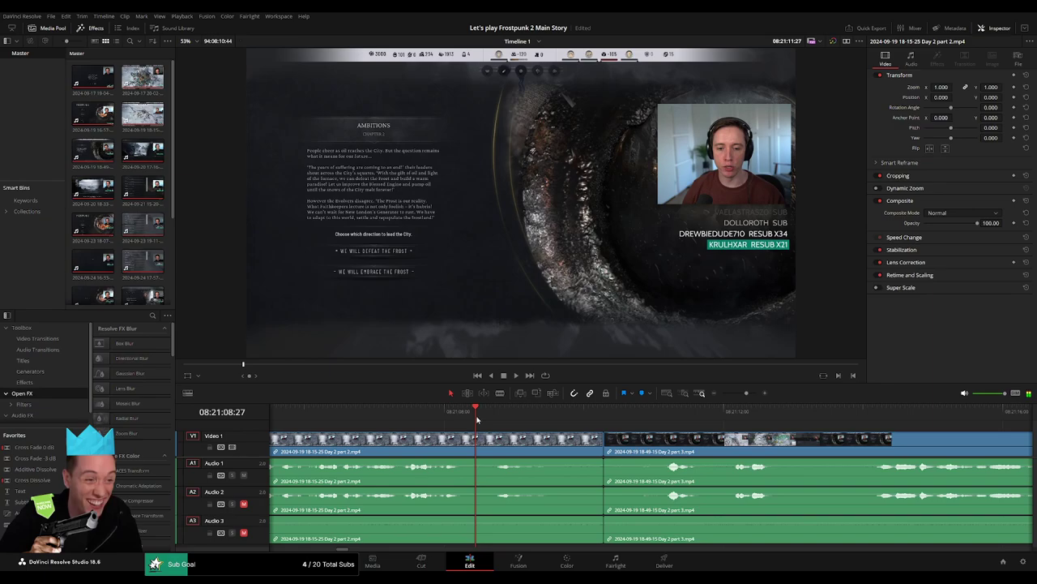
pyautogui.press('space')
# - Add default cross-fade transitions on all tracks at the part 2/part 3 cut and play them back
pyautogui.click(605, 447)
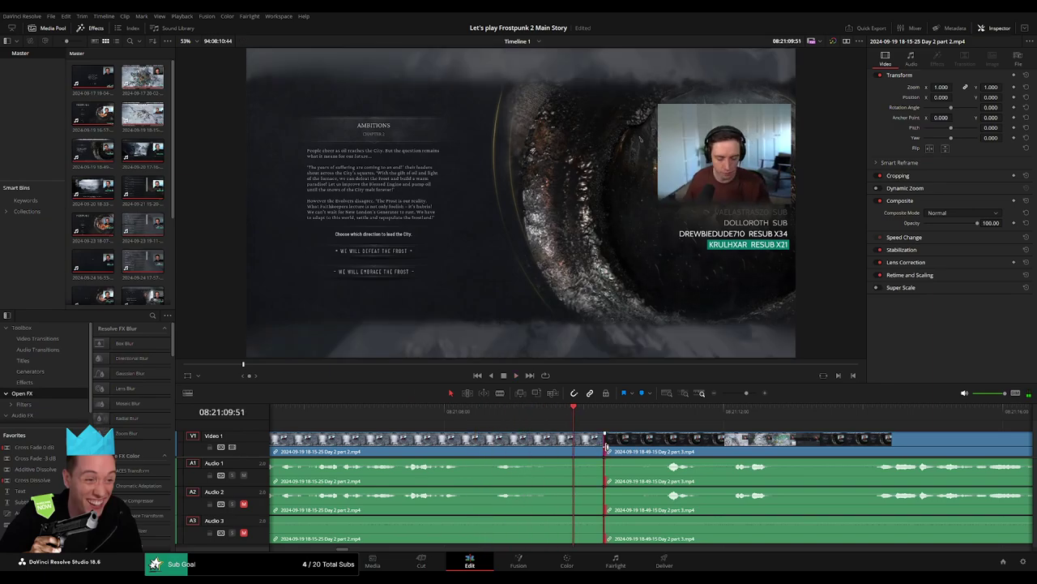
pyautogui.click(603, 438)
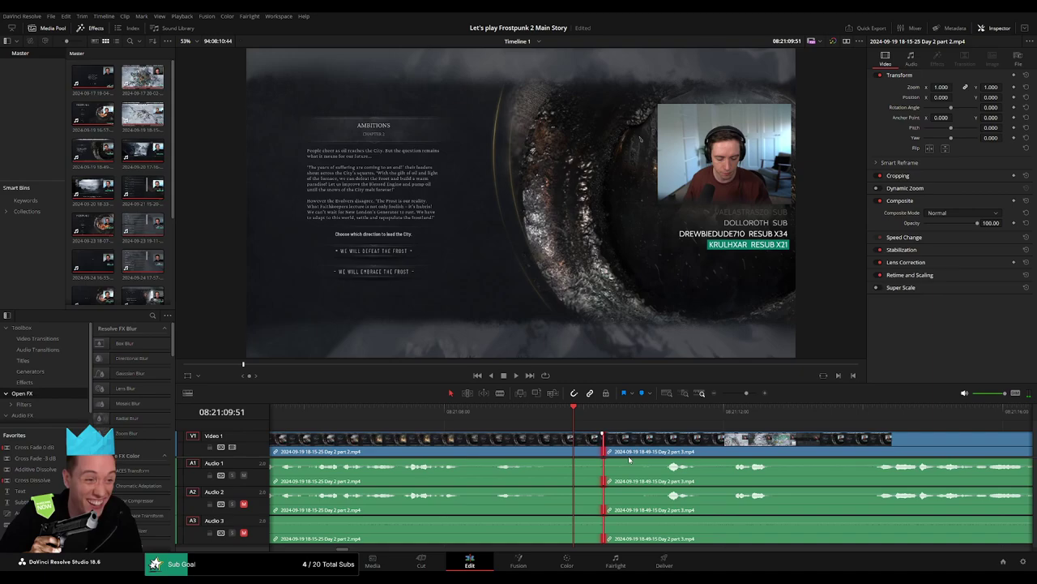
pyautogui.hotkey('ctrl', 't')
pyautogui.click(307, 414)
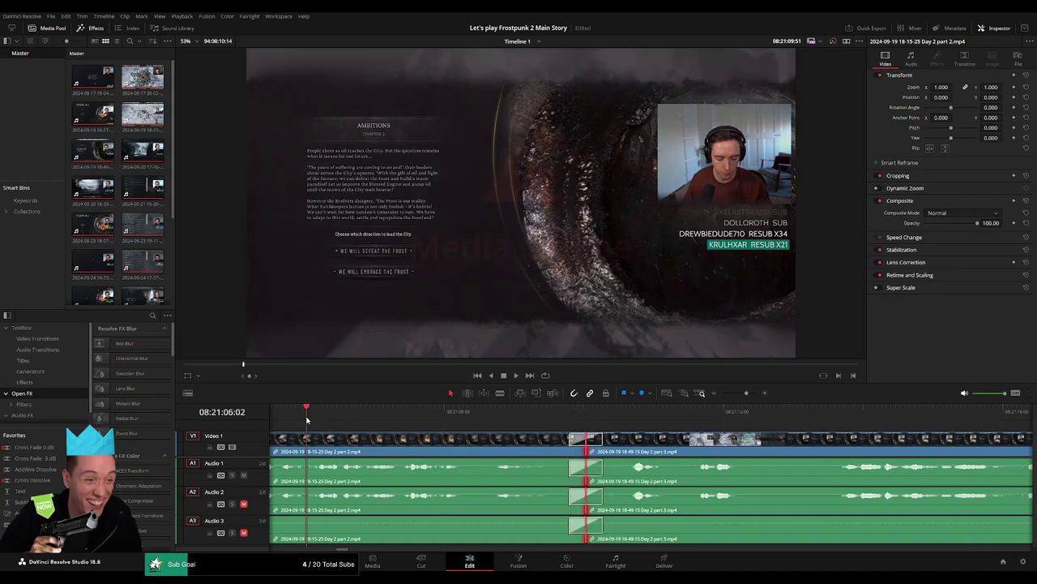
pyautogui.press('space')
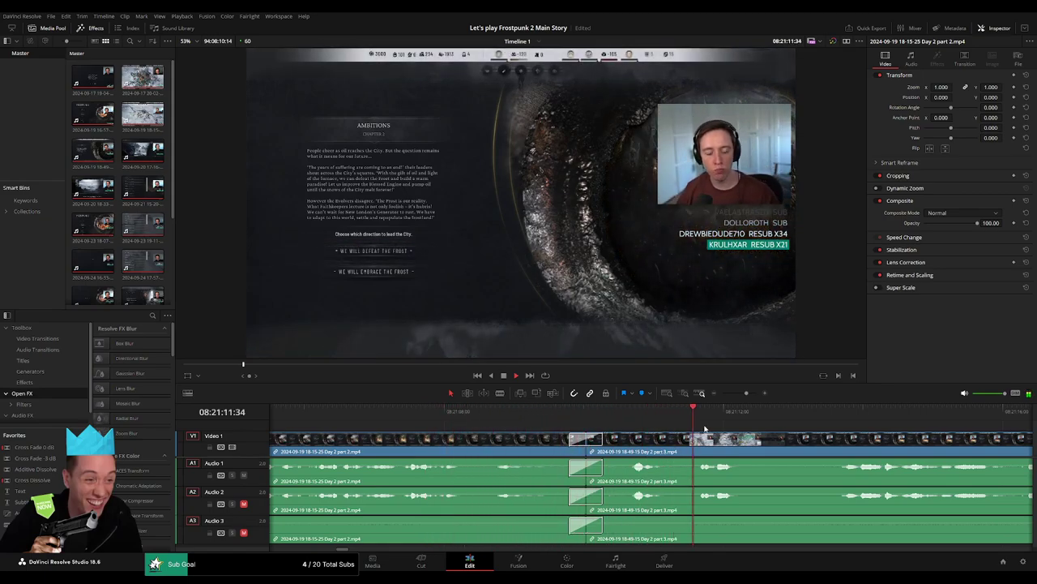
# - Scrub and play through Day 2 part 3 looking for the dull stretch
pyautogui.moveTo(747, 394); pyautogui.dragTo(721, 395)
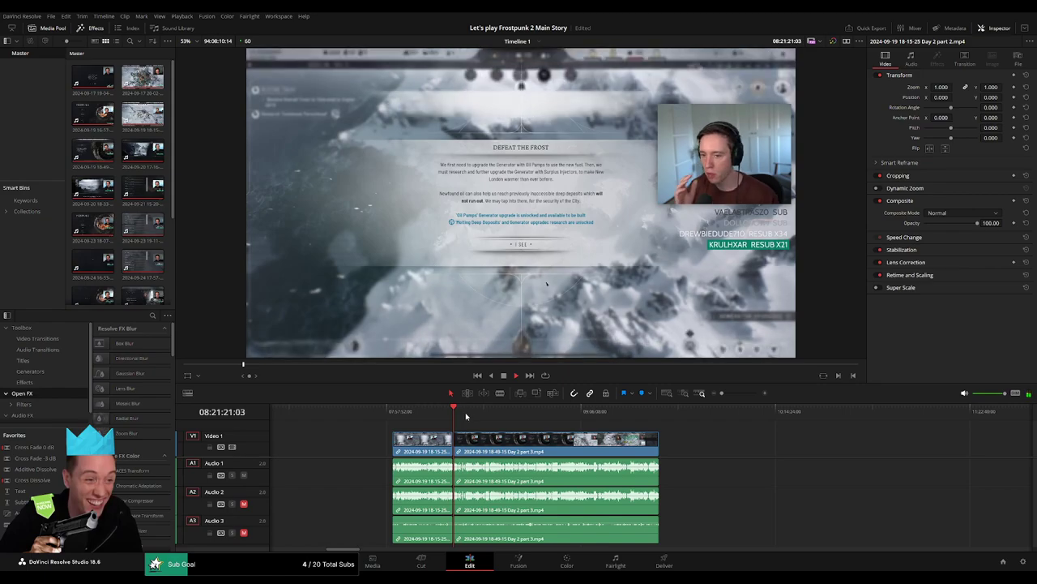
pyautogui.moveTo(486, 417); pyautogui.dragTo(542, 434)
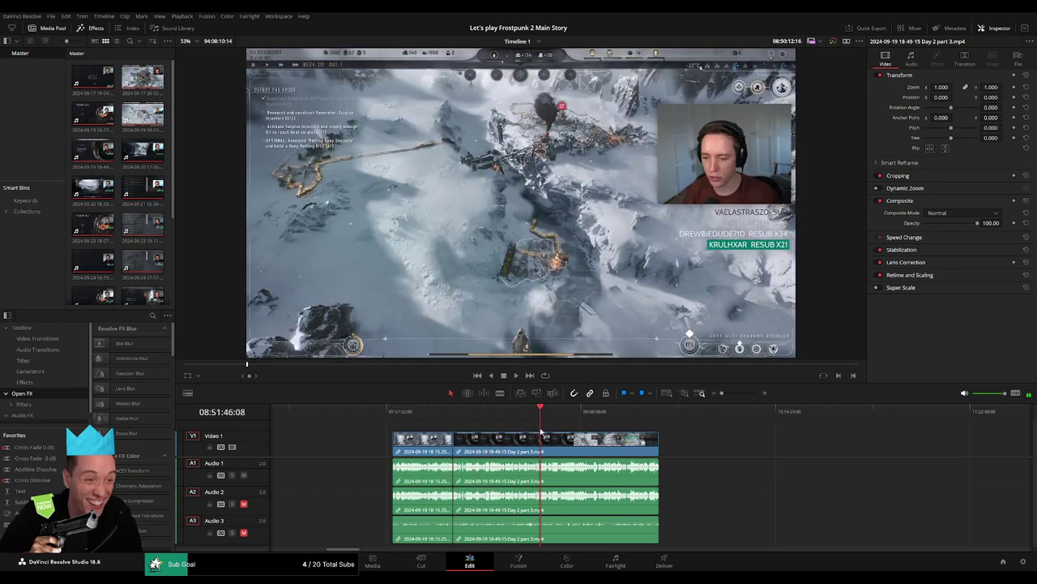
pyautogui.press('space')
pyautogui.hotkey('ctrl', '=')
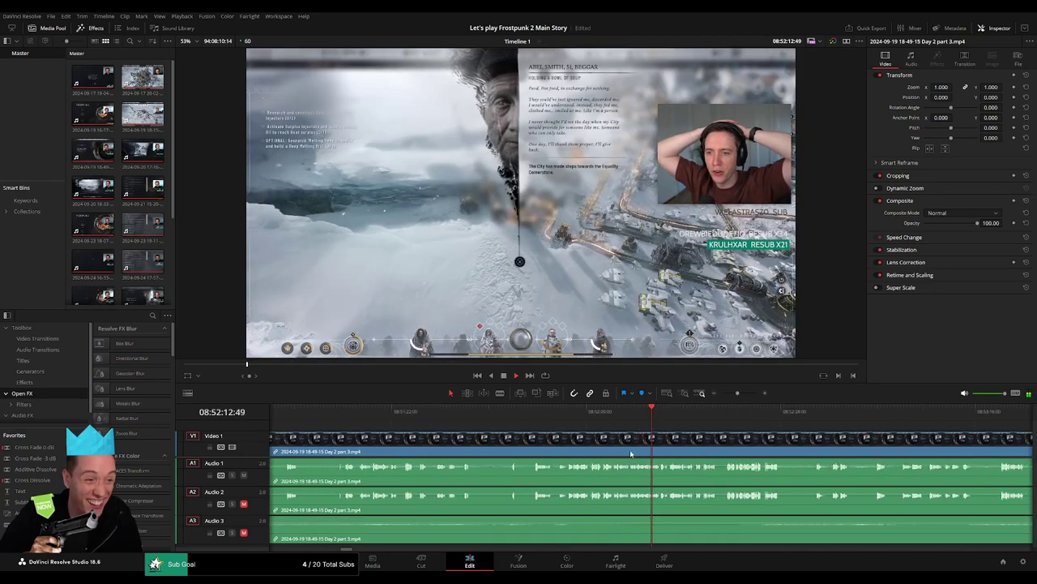
pyautogui.click(500, 413)
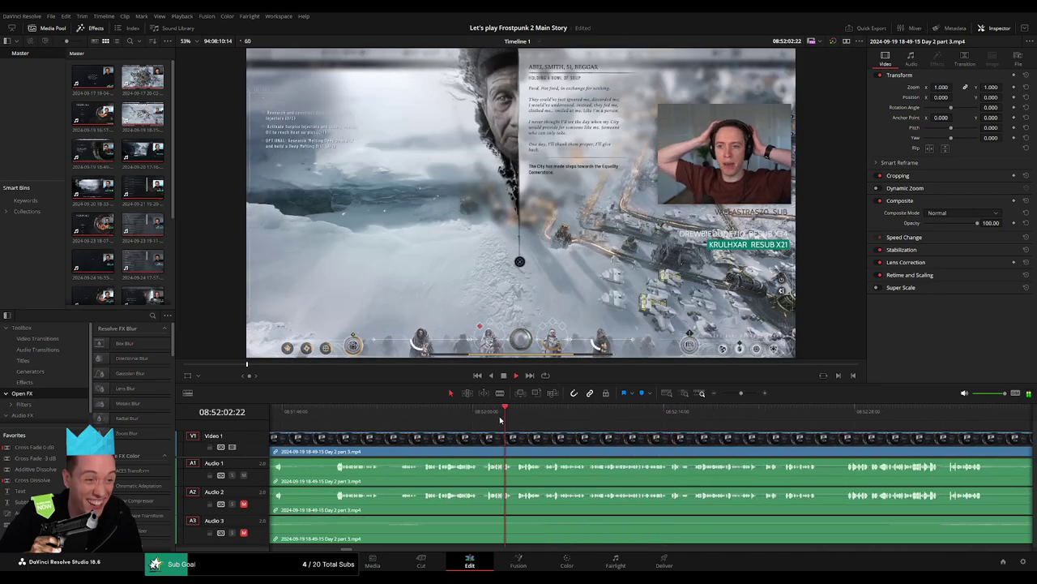
pyautogui.click(339, 413)
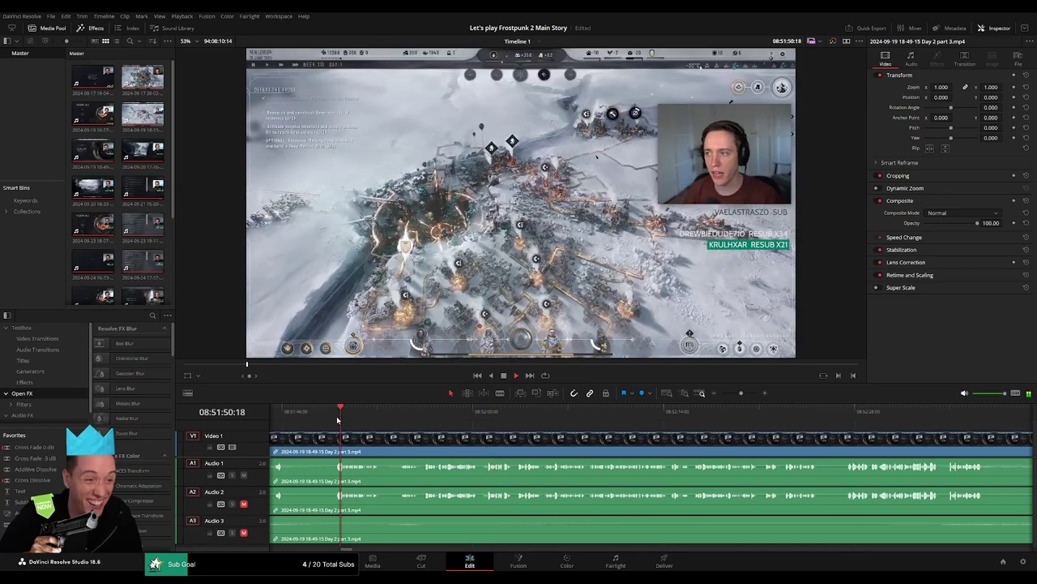
pyautogui.click(413, 413)
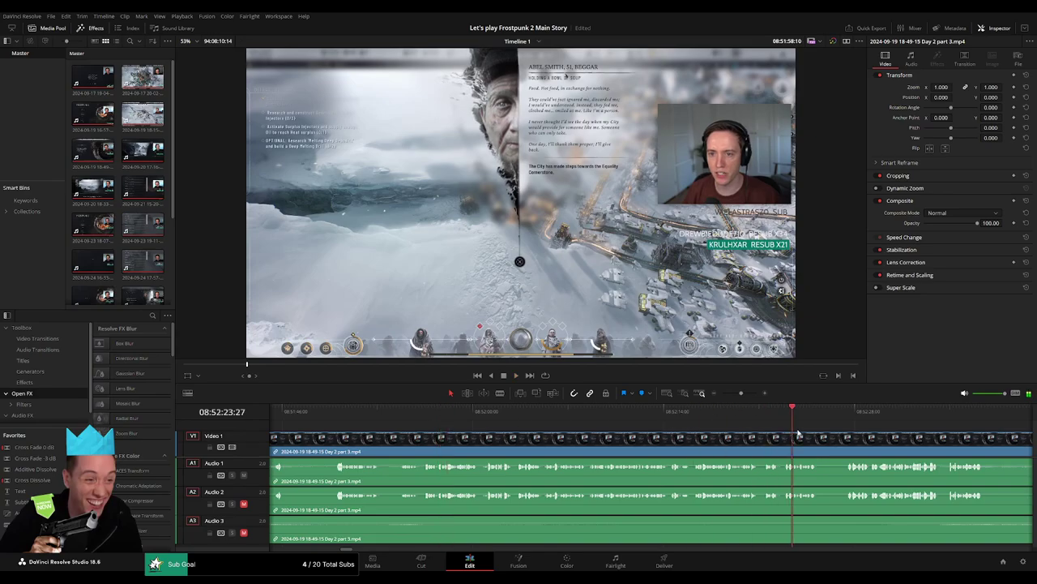
# - Park the playhead at 08:52:44, where the dull stretch begins
pyautogui.click(851, 413)
pyautogui.click(625, 415)
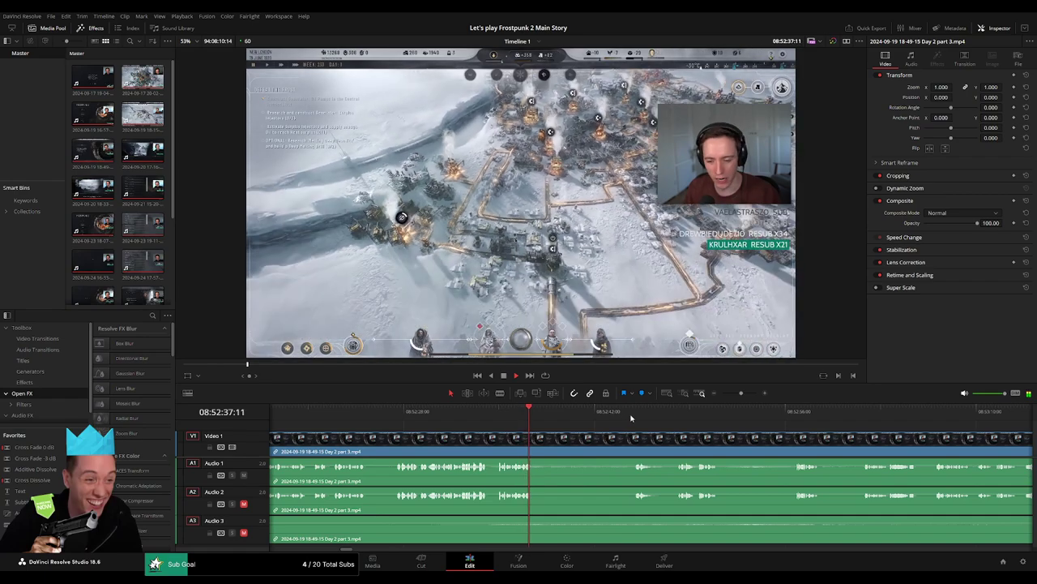
pyautogui.click(631, 415)
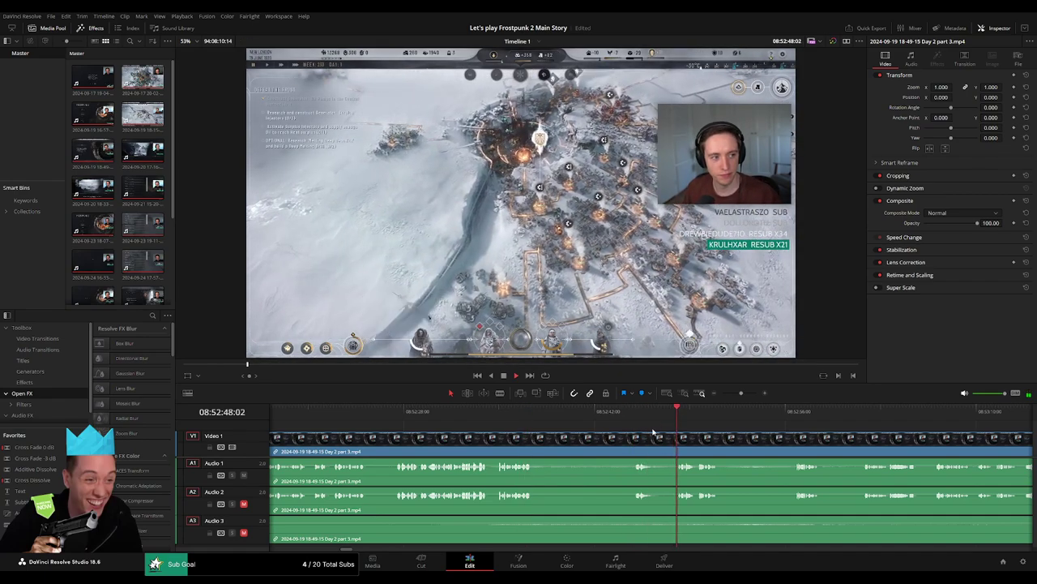
pyautogui.scroll(3, 653, 432)
pyautogui.click(548, 415)
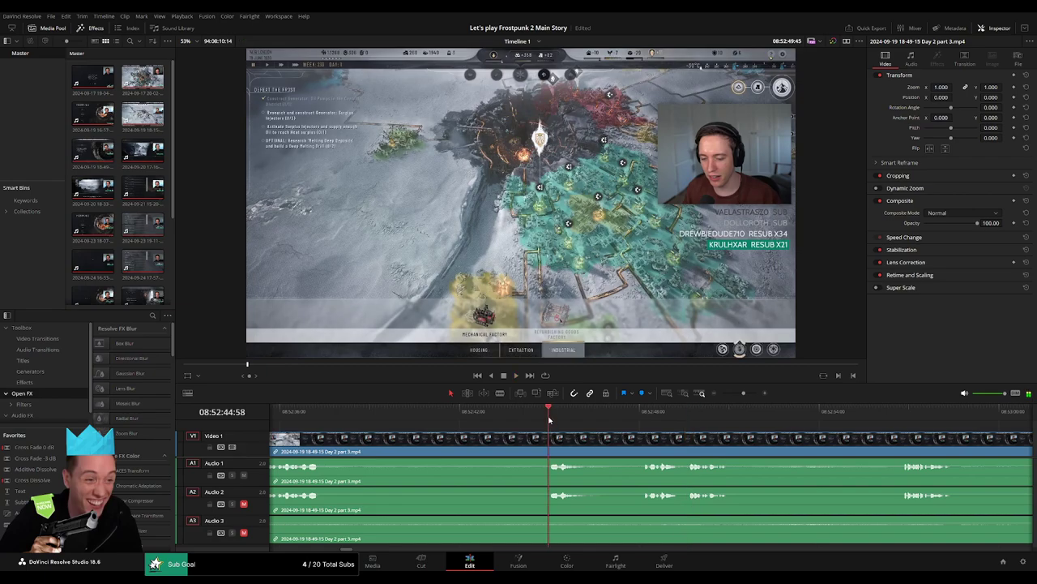
pyautogui.moveTo(549, 419); pyautogui.dragTo(520, 425)
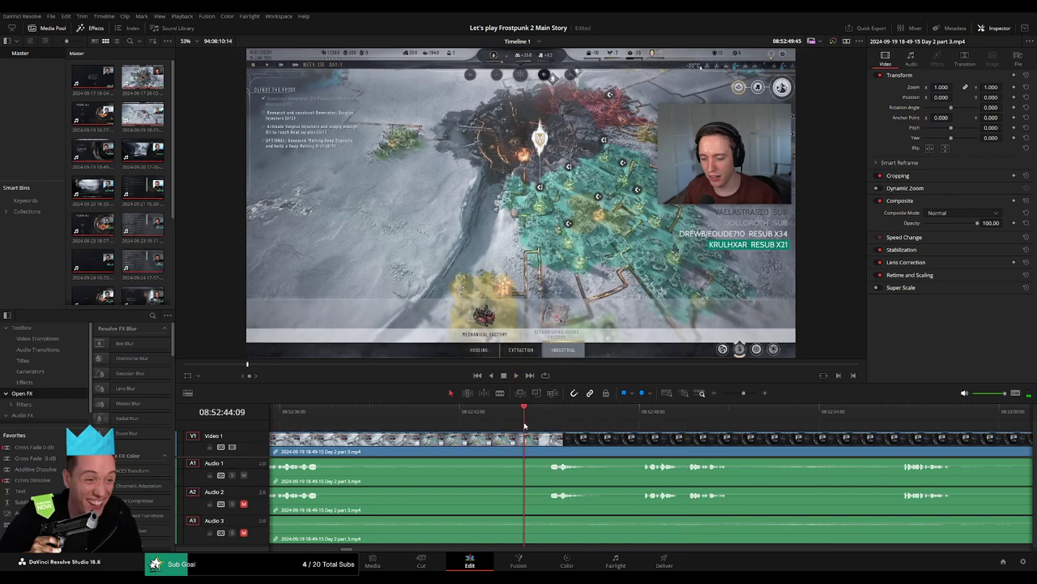
# - Blade Day 2 part 3 at 08:52:44, add one-second audio fades at the cut, and play across it
pyautogui.press('b')
pyautogui.click(522, 437)
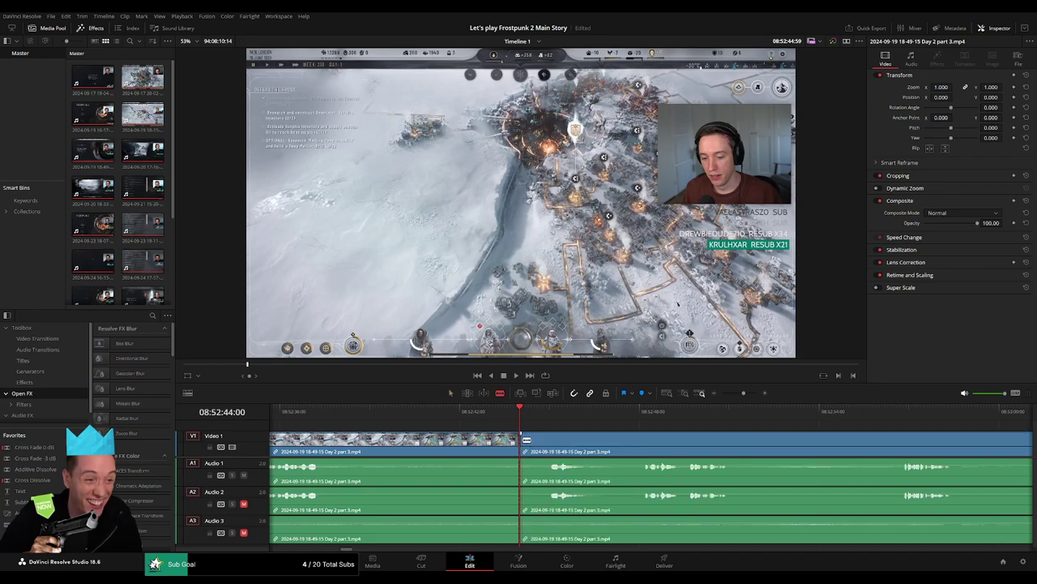
pyautogui.moveTo(523, 434); pyautogui.dragTo(551, 437)
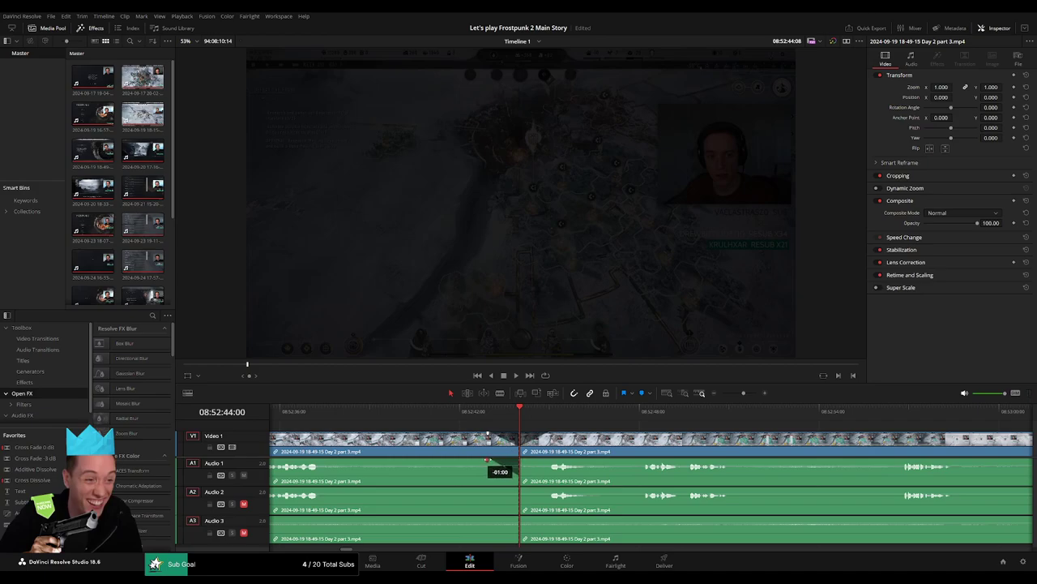
pyautogui.moveTo(486, 460); pyautogui.dragTo(487, 460)
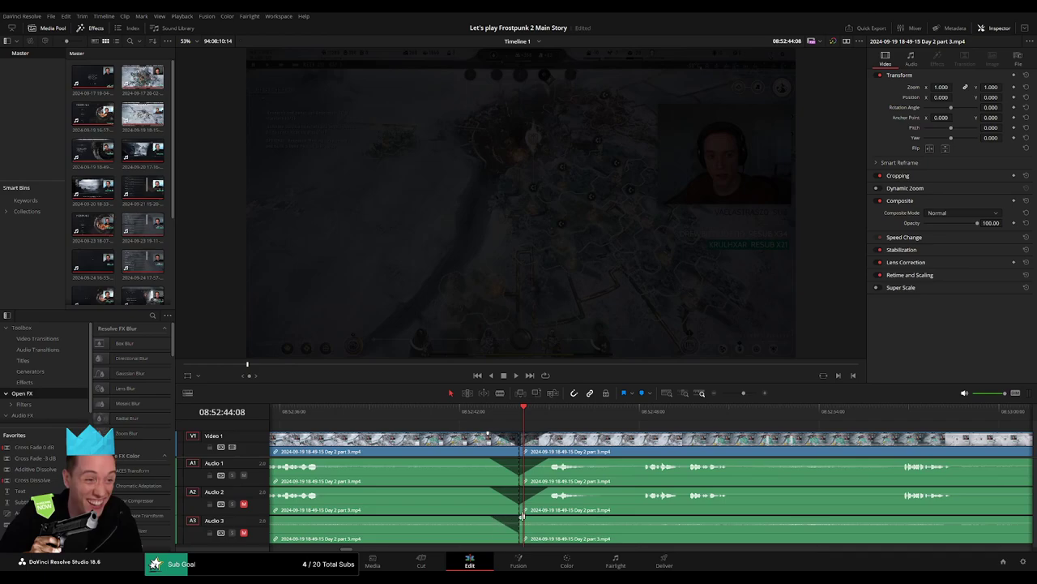
pyautogui.click(521, 515)
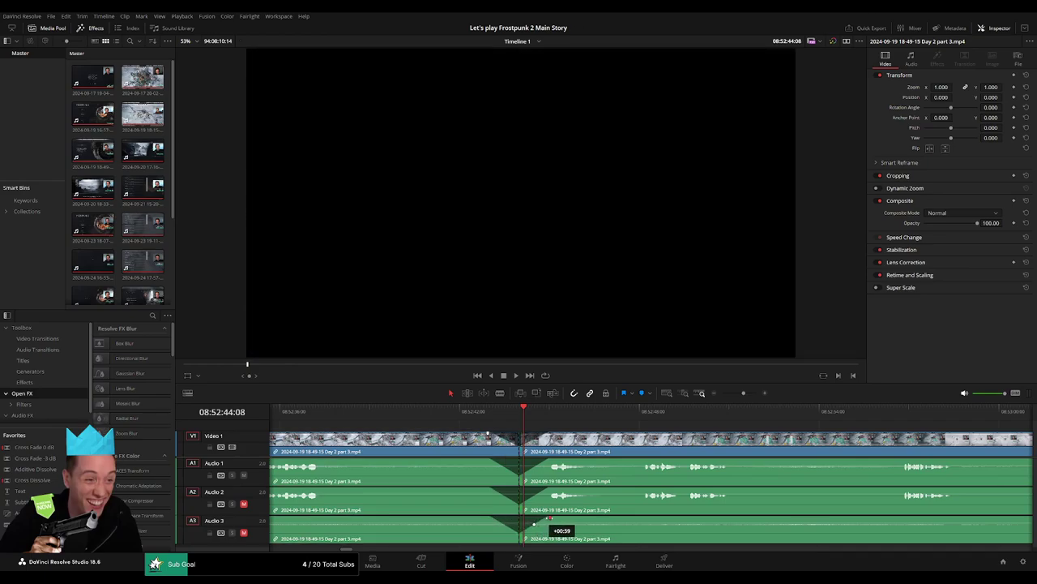
pyautogui.press('space')
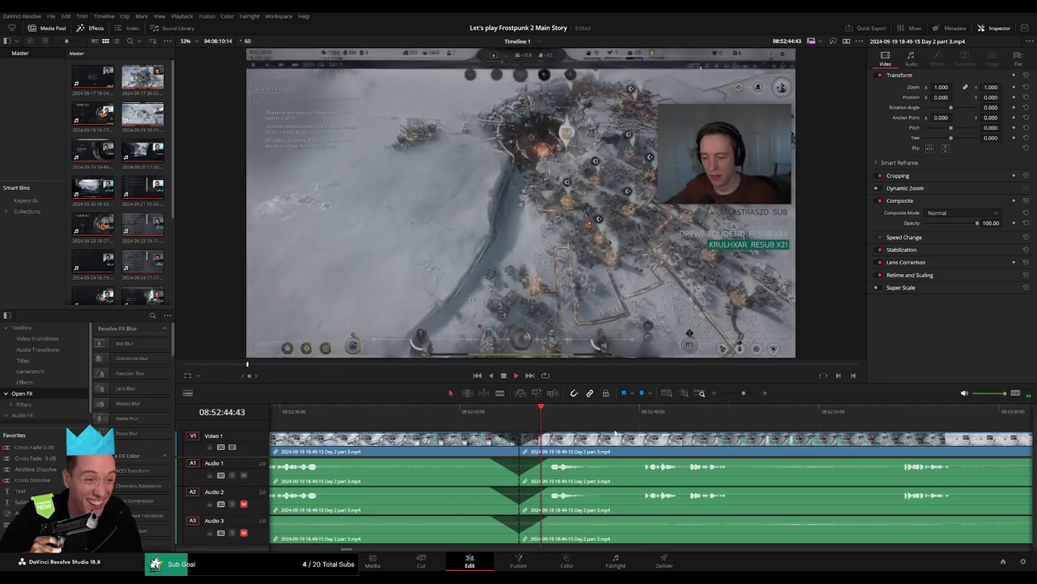
pyautogui.press('space')
pyautogui.scroll(-3, 415, 441)
# - Slide the Day 3 clip left until it butts against the end of Day 2 part 3
pyautogui.scroll(-2, 415, 441)
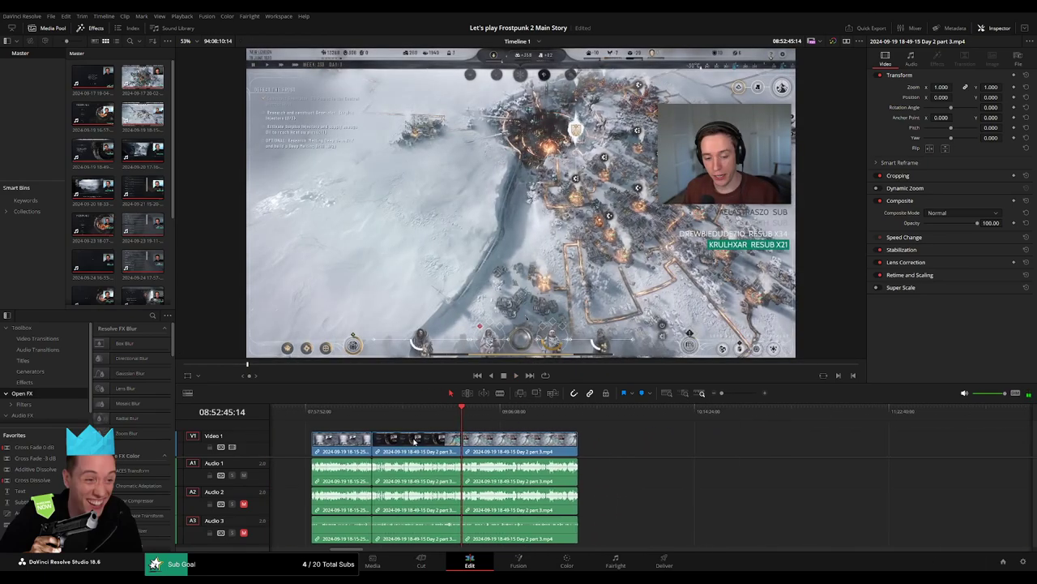
pyautogui.hscroll(3, 562, 455)
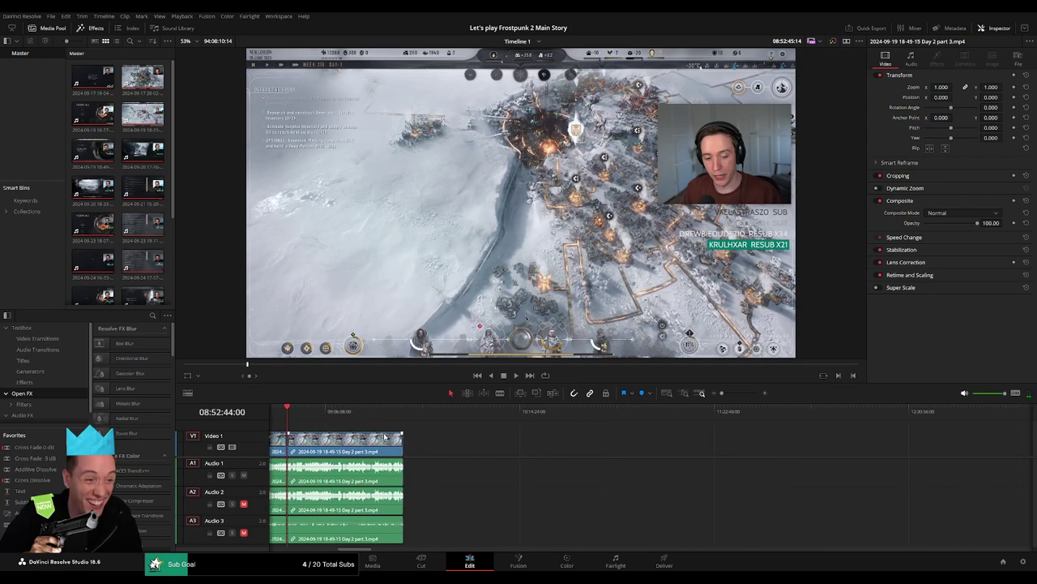
pyautogui.moveTo(381, 454); pyautogui.dragTo(695, 454)
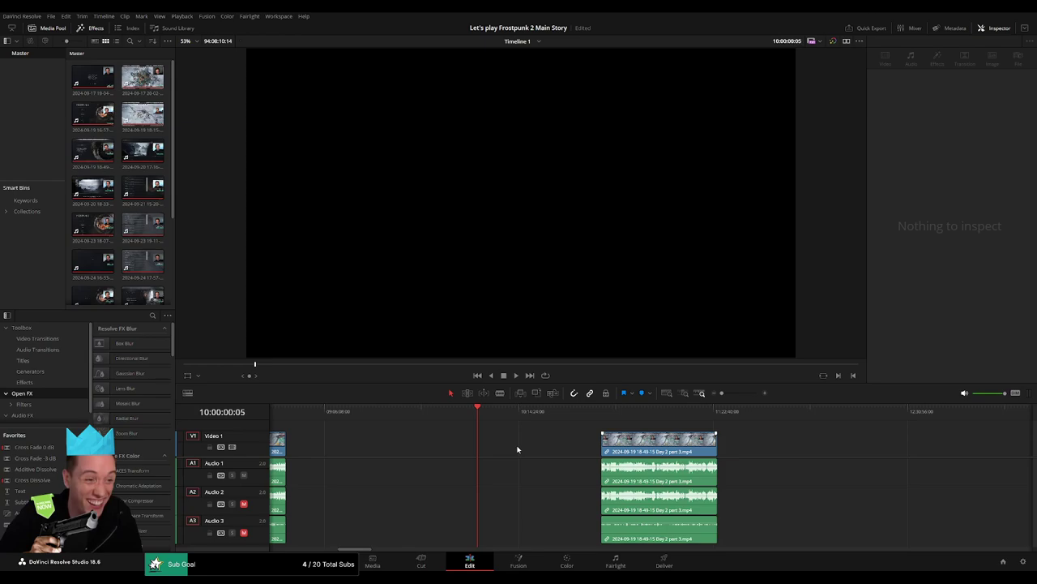
pyautogui.moveTo(604, 440); pyautogui.dragTo(517, 452)
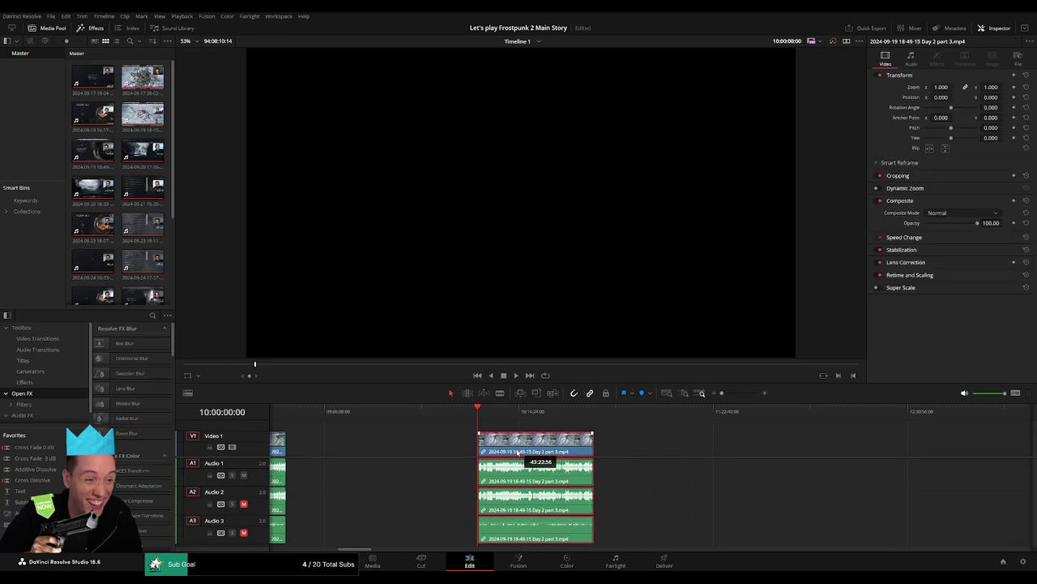
pyautogui.click(587, 413)
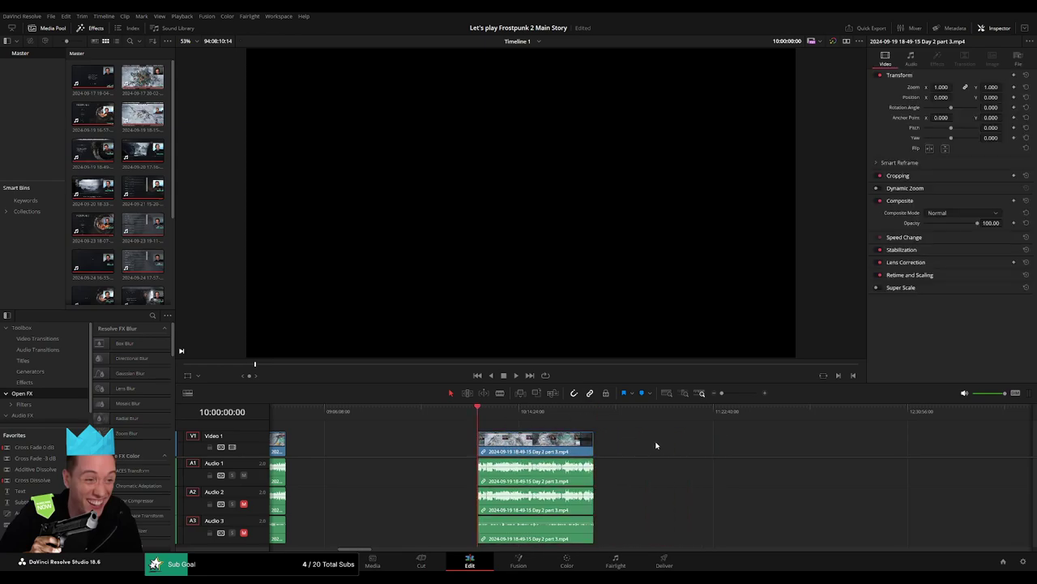
pyautogui.hscroll(5, 785, 448)
pyautogui.moveTo(790, 446); pyautogui.dragTo(512, 452)
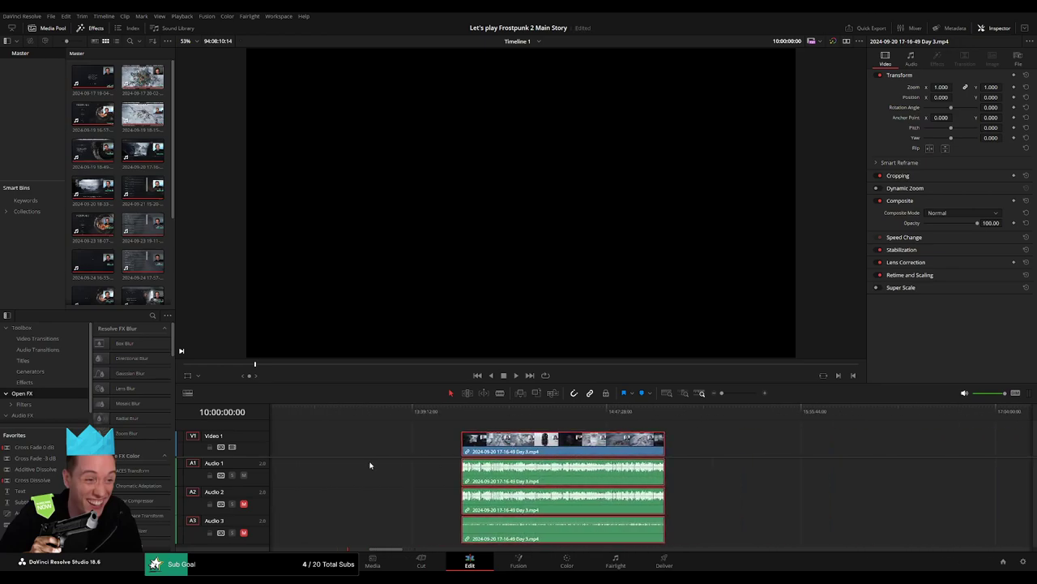
pyautogui.hscroll(-3, 578, 458)
pyautogui.moveTo(828, 448); pyautogui.dragTo(401, 452)
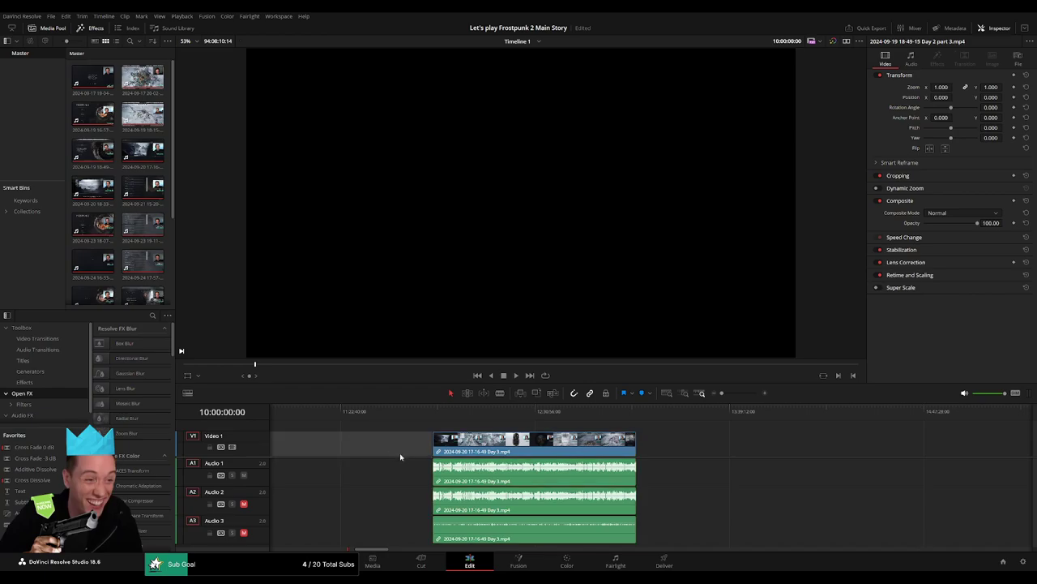
pyautogui.hscroll(-5, 674, 451)
# - Play back and scrub around the Day 2 part 3 / Day 3 join to review it
pyautogui.press('space')
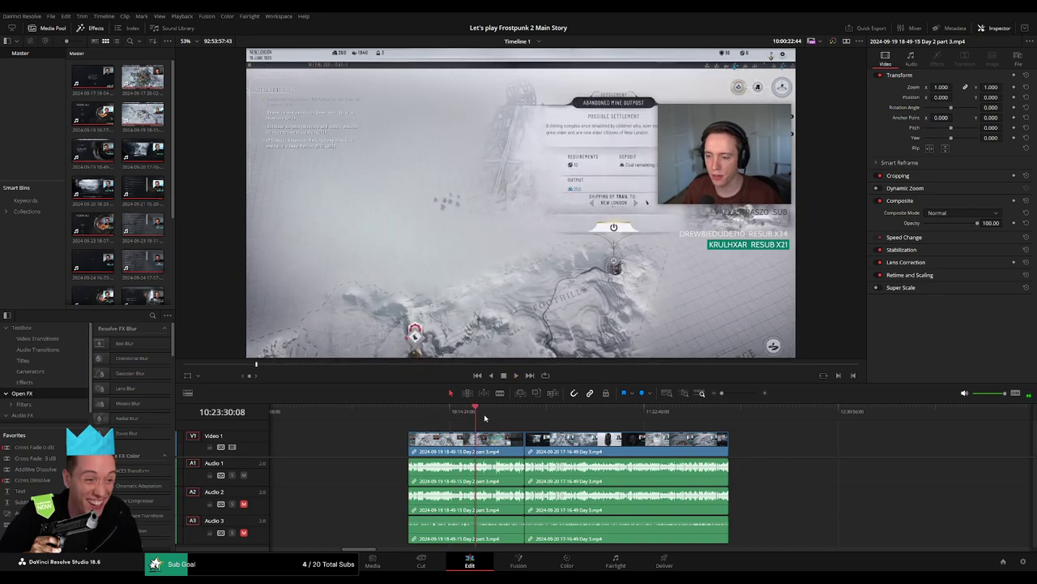
pyautogui.moveTo(485, 418); pyautogui.dragTo(525, 413)
pyautogui.moveTo(730, 393); pyautogui.dragTo(746, 393)
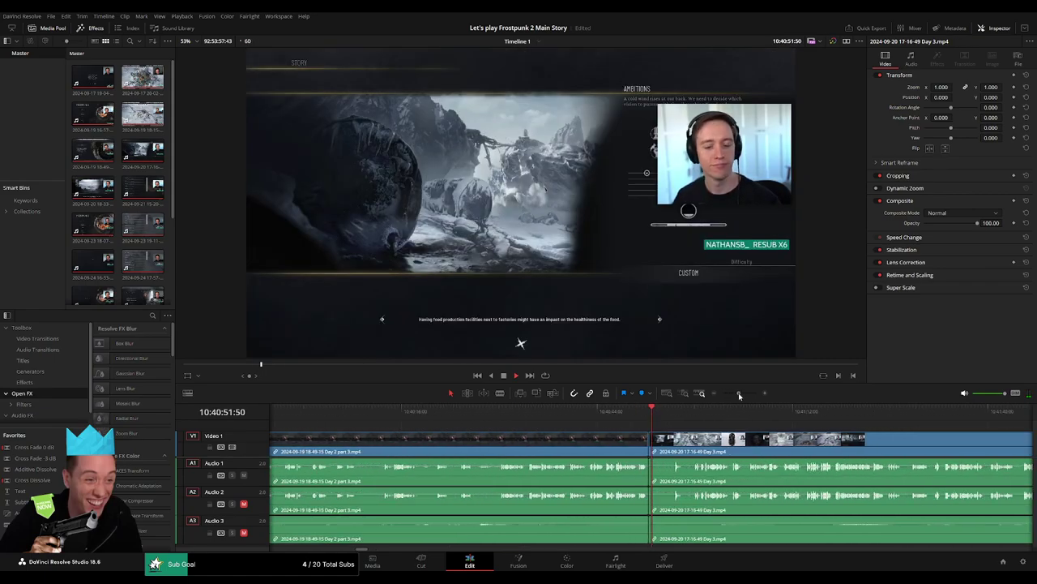
pyautogui.click(535, 413)
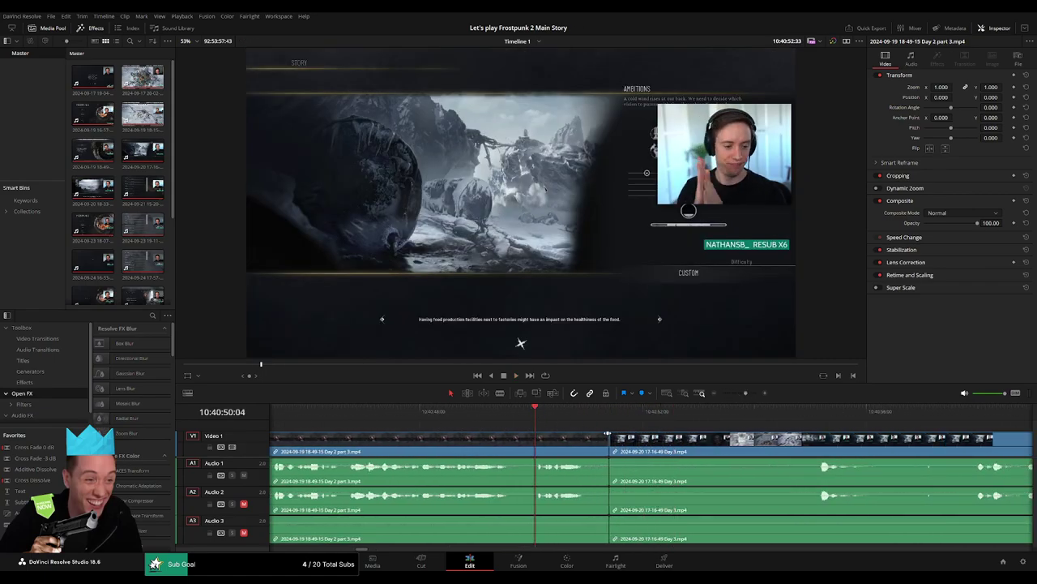
pyautogui.press('space')
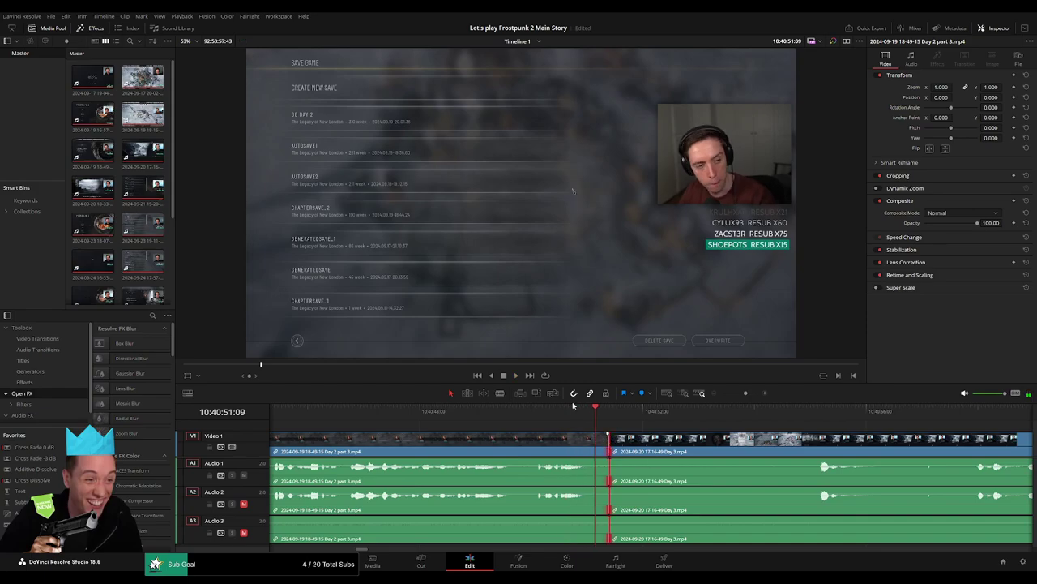
pyautogui.click(551, 421)
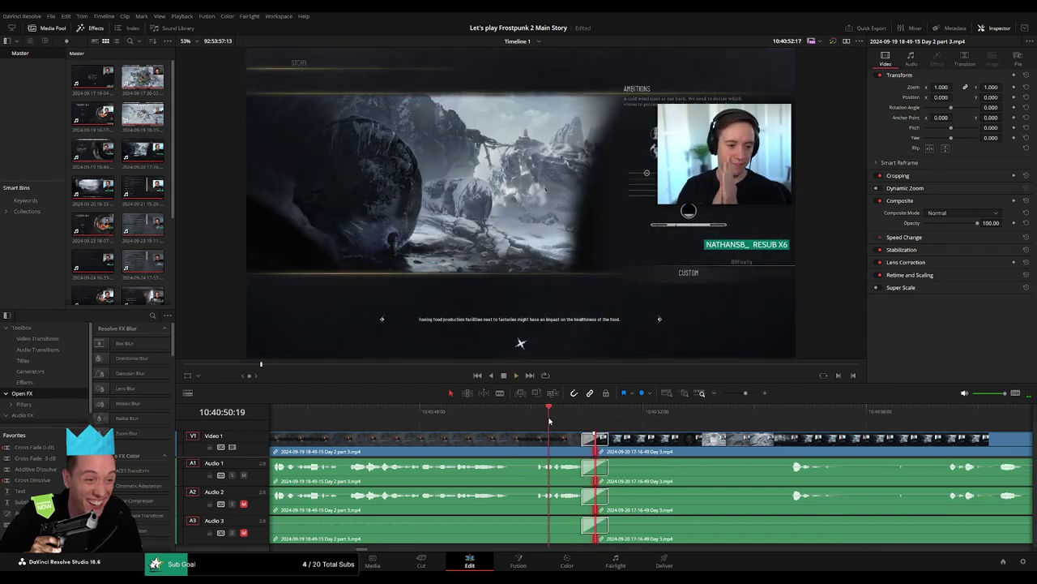
pyautogui.click(783, 421)
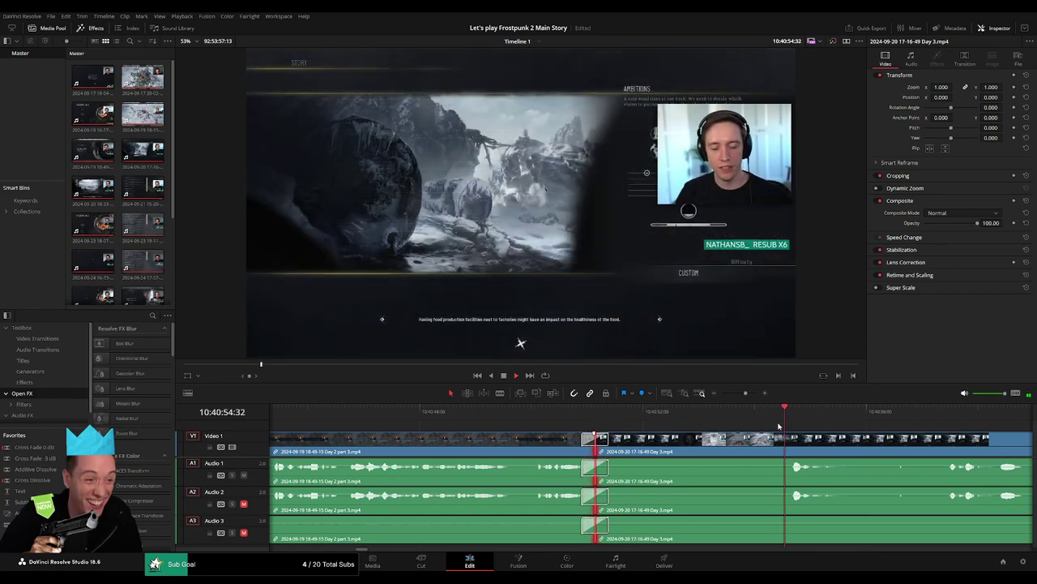
pyautogui.scroll(-2, 522, 425)
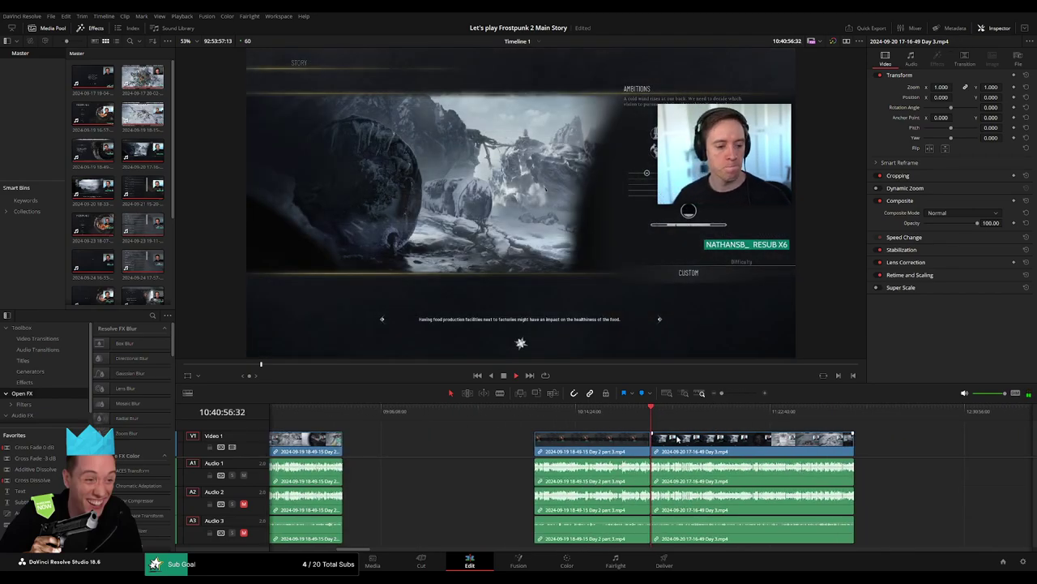
# - Scrub through the Day 3 footage looking for the dull stretch
pyautogui.scroll(-2, 522, 426)
pyautogui.moveTo(522, 425); pyautogui.dragTo(536, 420)
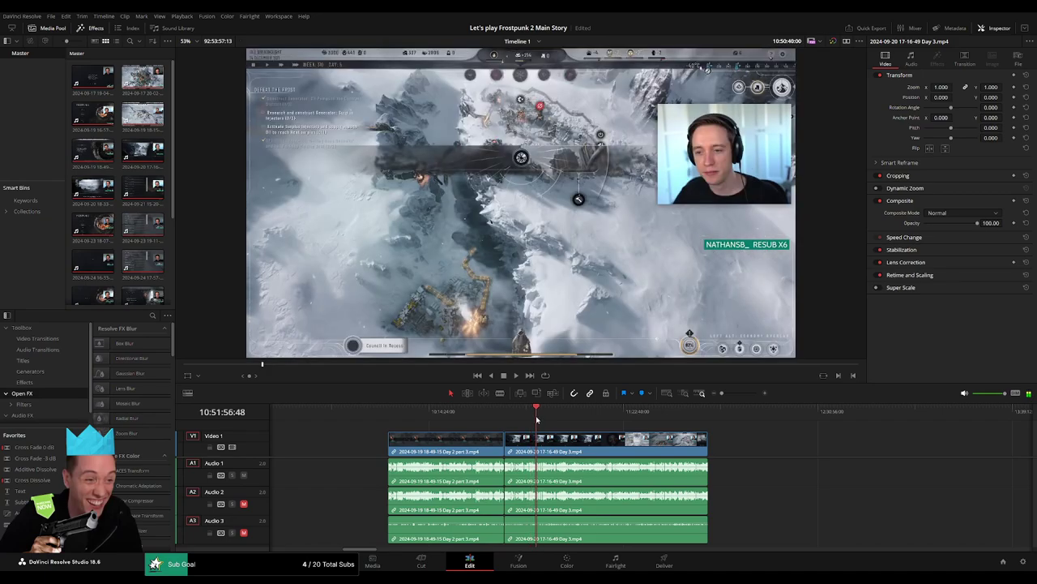
pyautogui.scroll(4, 535, 421)
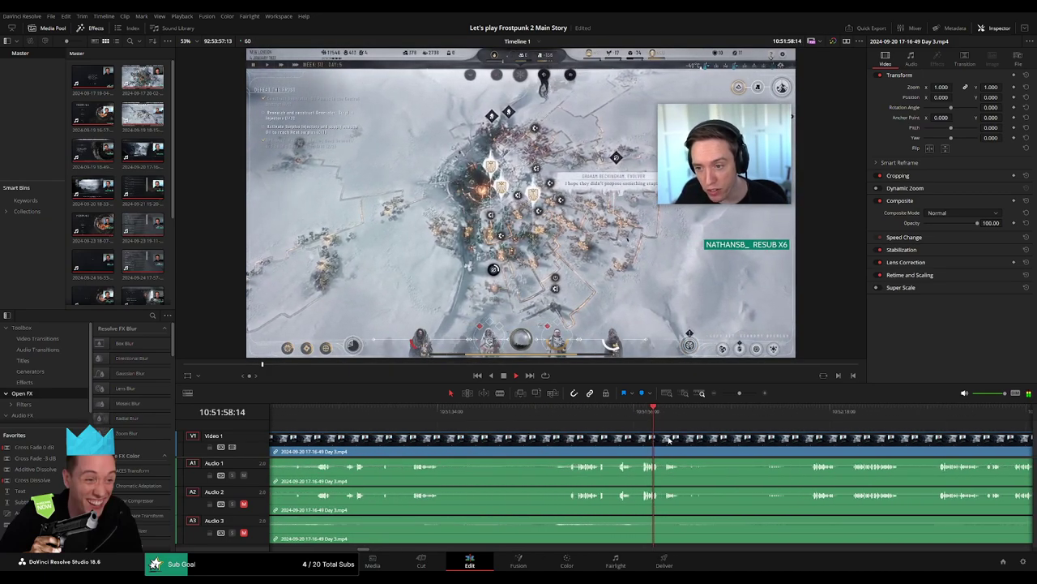
pyautogui.hscroll(3, 586, 420)
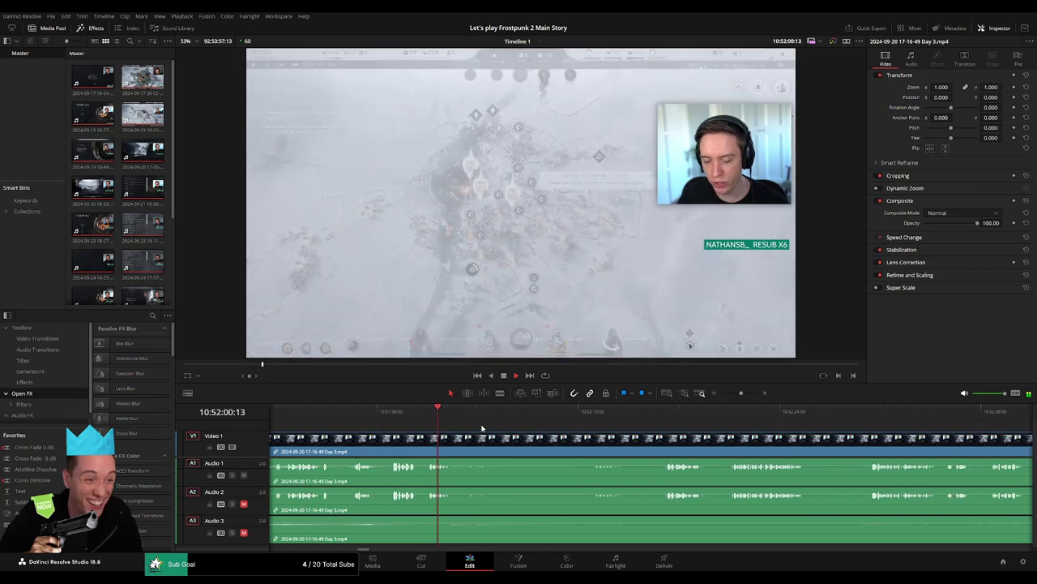
pyautogui.click(594, 414)
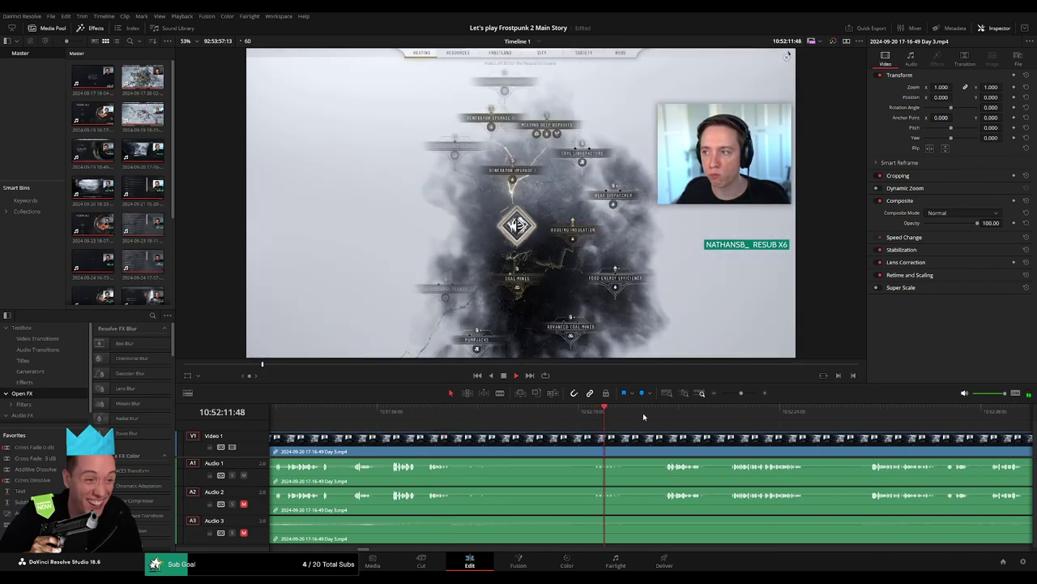
pyautogui.click(659, 413)
pyautogui.scroll(2, 640, 417)
pyautogui.scroll(2, 607, 419)
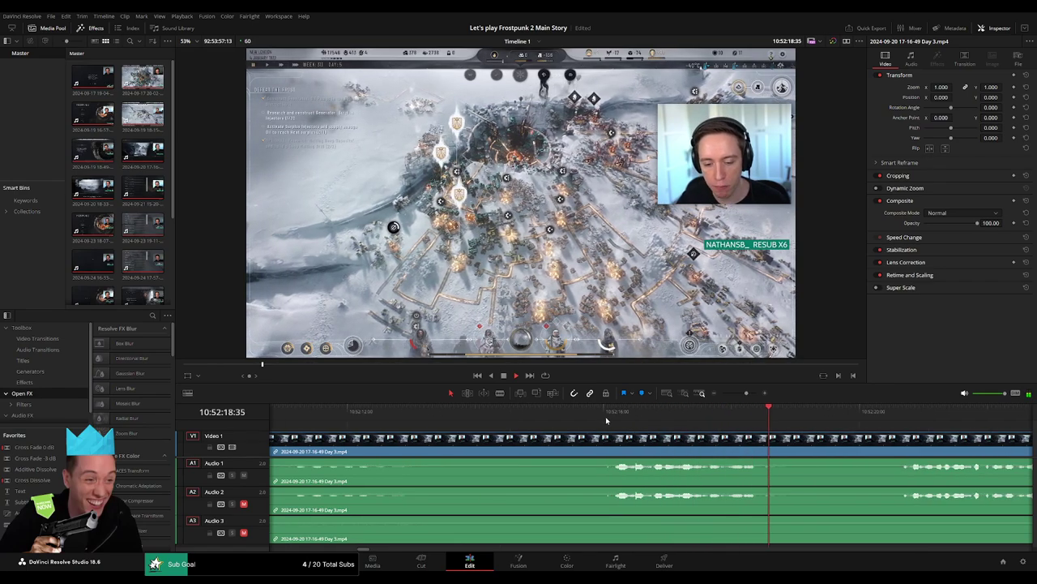
# - Split the Day 3 clip at 10:52:19 with Ctrl+B and begin trimming the later piece's head
pyautogui.click(867, 423)
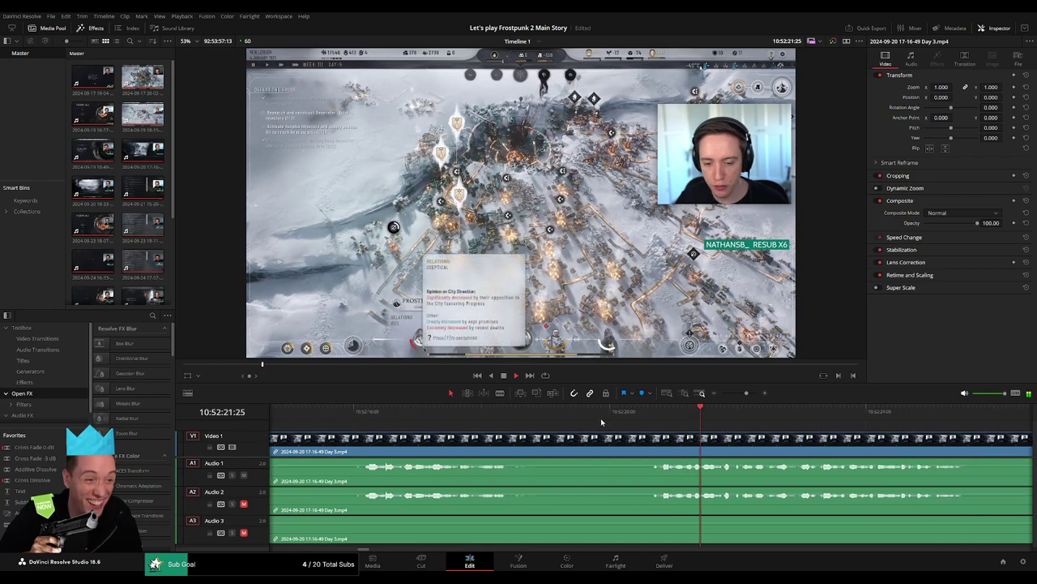
pyautogui.click(652, 418)
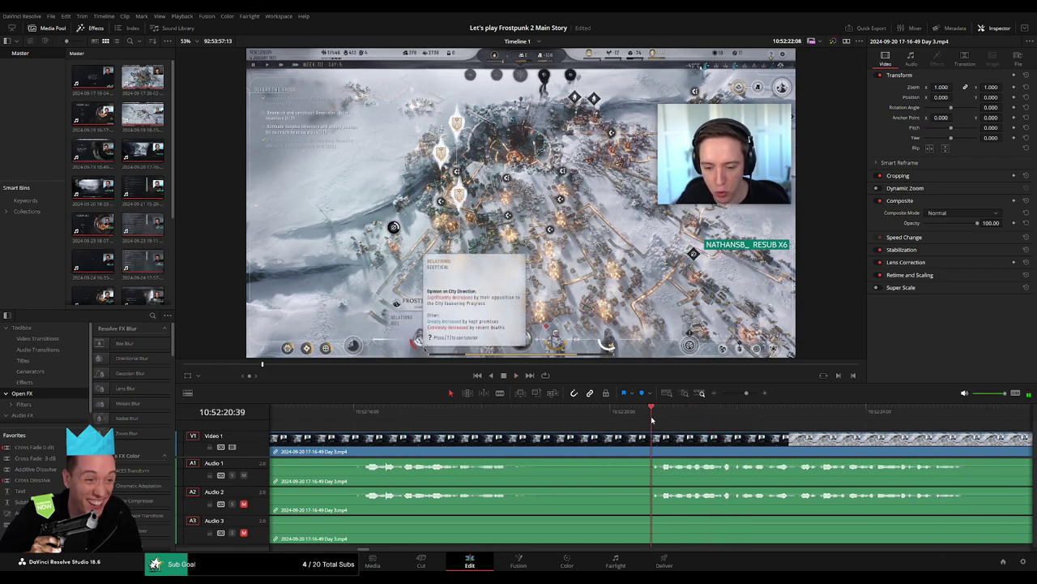
pyautogui.moveTo(651, 418); pyautogui.dragTo(580, 430)
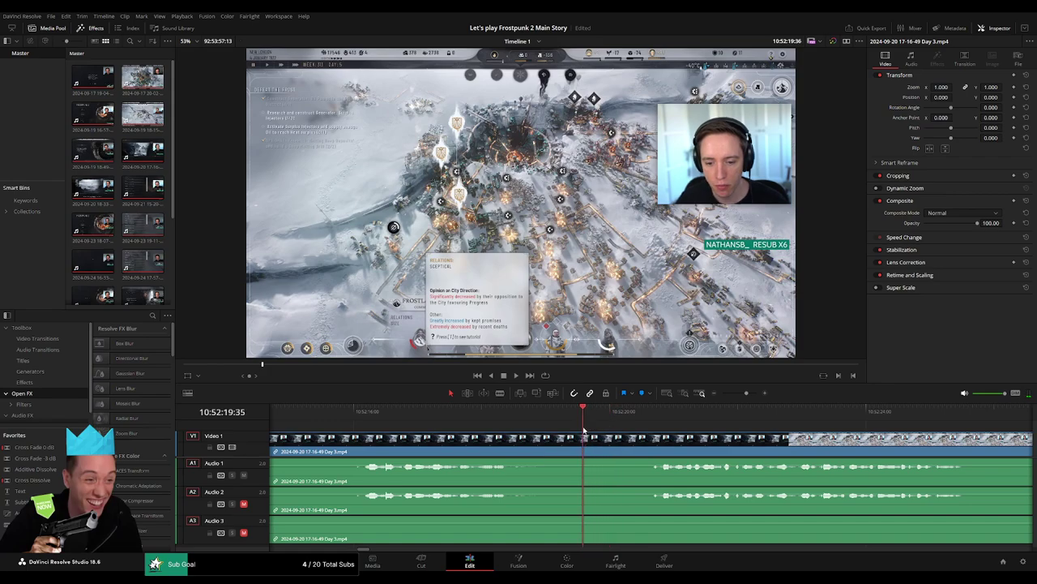
pyautogui.hotkey('ctrl', 'b')
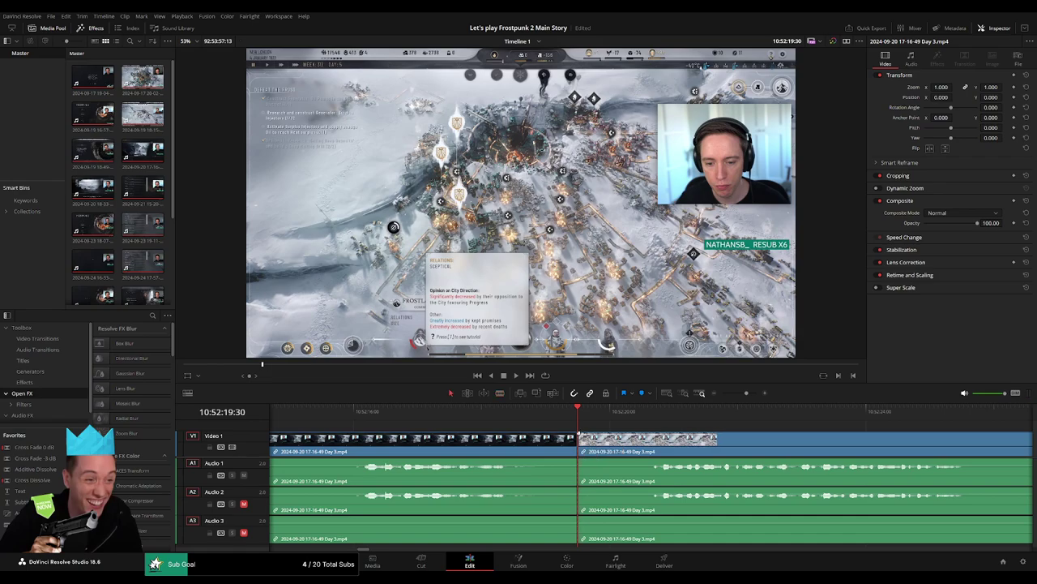
pyautogui.moveTo(581, 446); pyautogui.dragTo(641, 442)
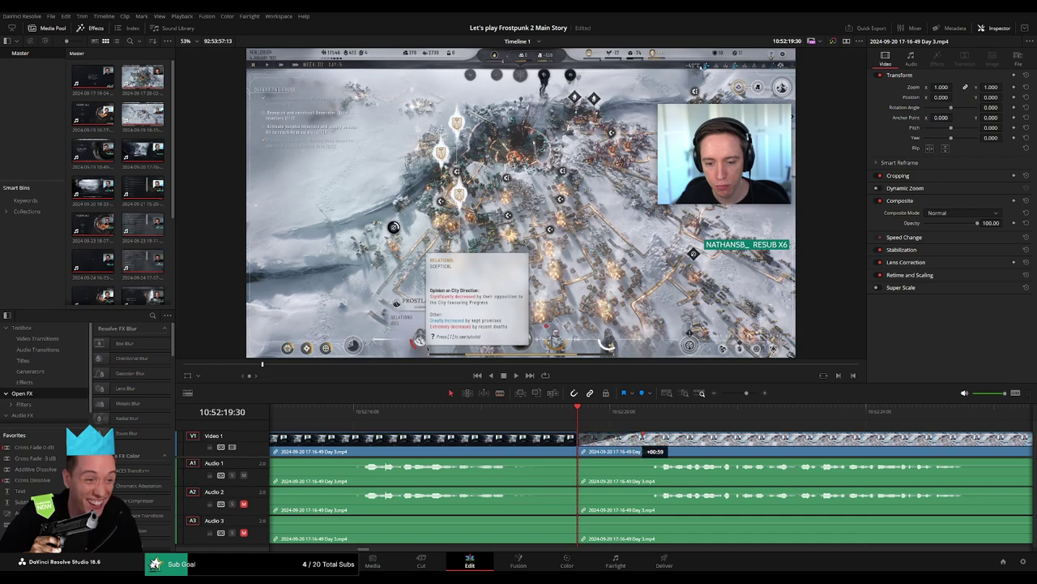
# - Trim the dull footage off the right piece and add fades on A1–A3 around the cut
pyautogui.moveTo(643, 438); pyautogui.dragTo(643, 437)
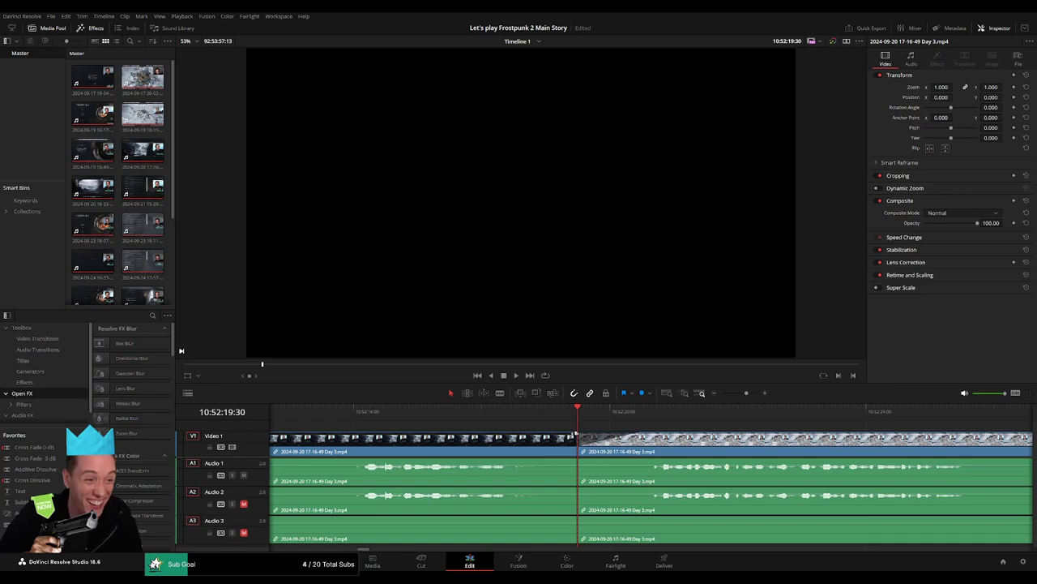
pyautogui.moveTo(573, 437); pyautogui.dragTo(513, 435)
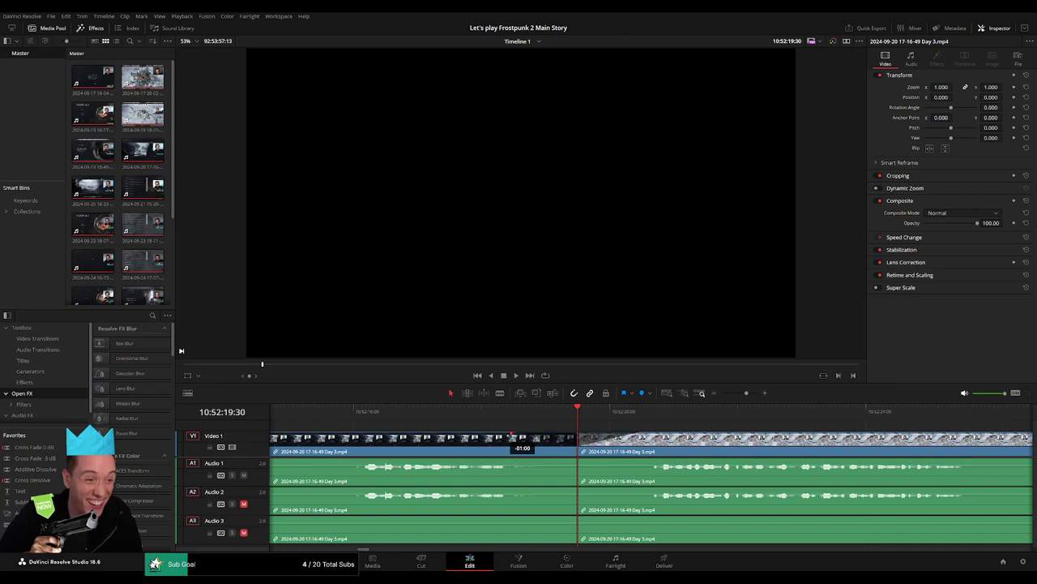
pyautogui.moveTo(576, 460); pyautogui.dragTo(562, 467)
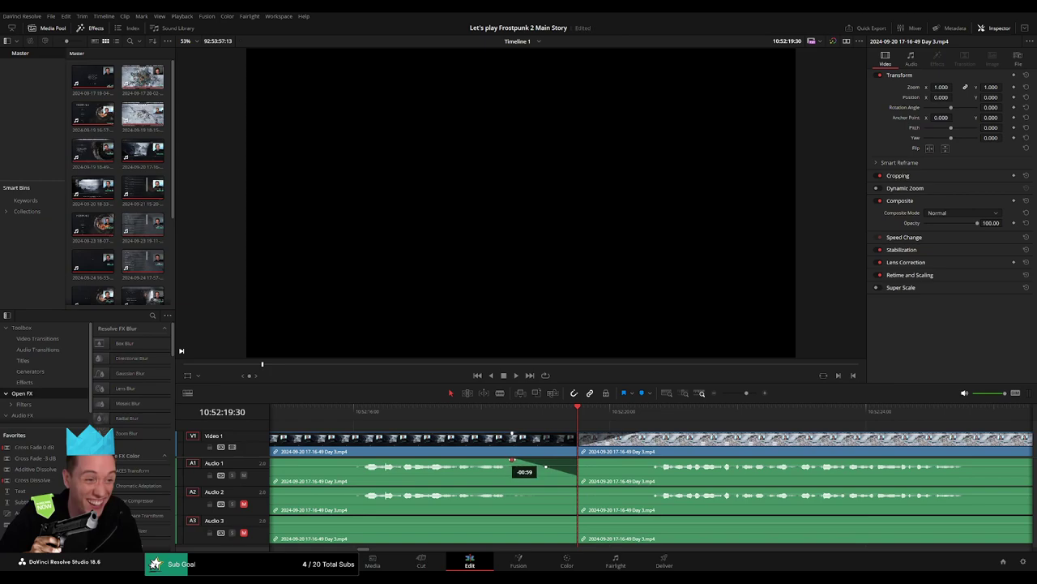
pyautogui.moveTo(577, 460); pyautogui.dragTo(640, 462)
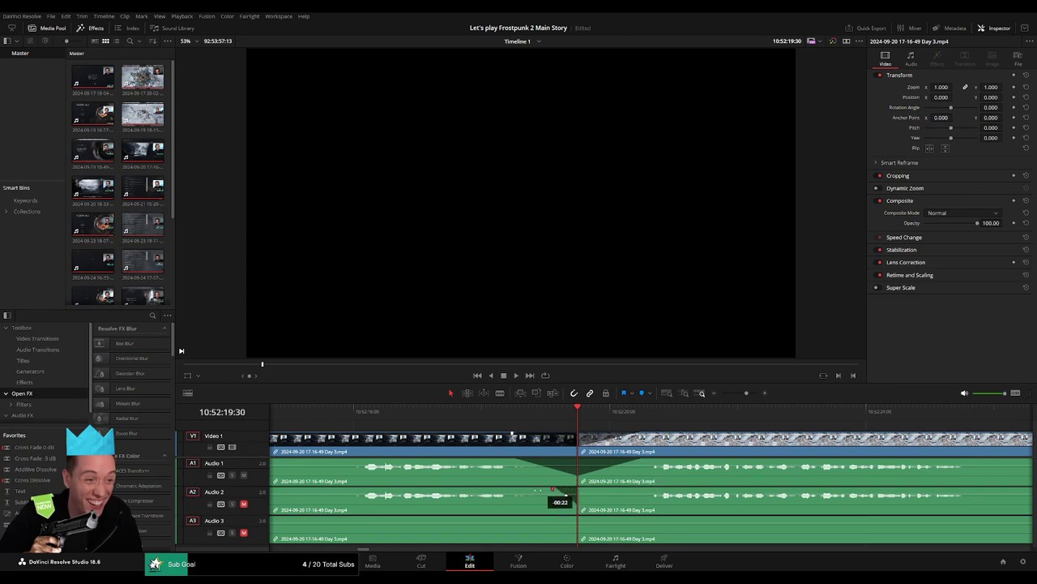
pyautogui.moveTo(553, 490)
pyautogui.mouseDown()
pyautogui.moveTo(523, 489)
pyautogui.moveTo(641, 490)
pyautogui.mouseUp()
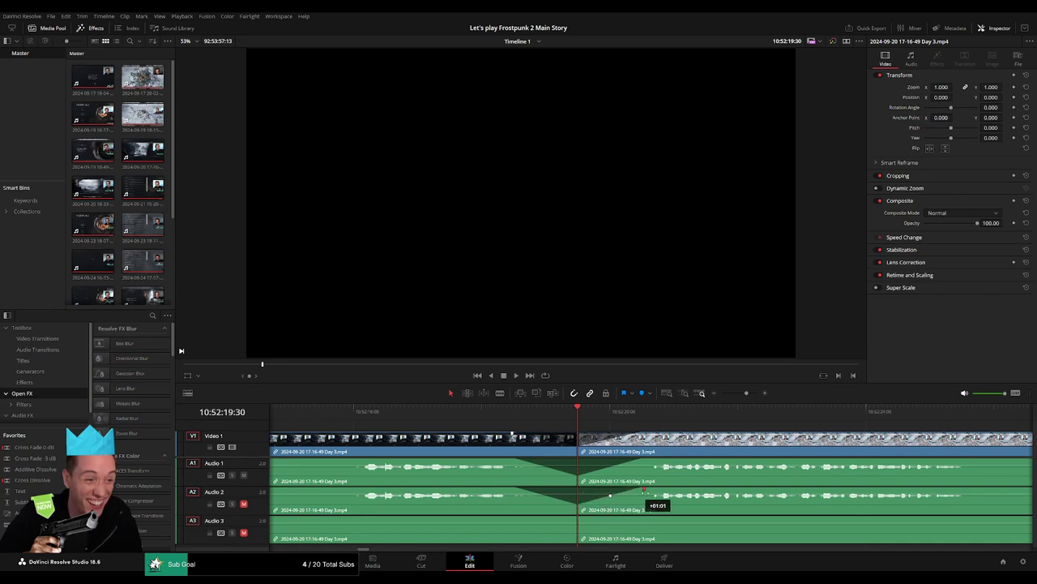
pyautogui.moveTo(578, 517); pyautogui.dragTo(523, 519)
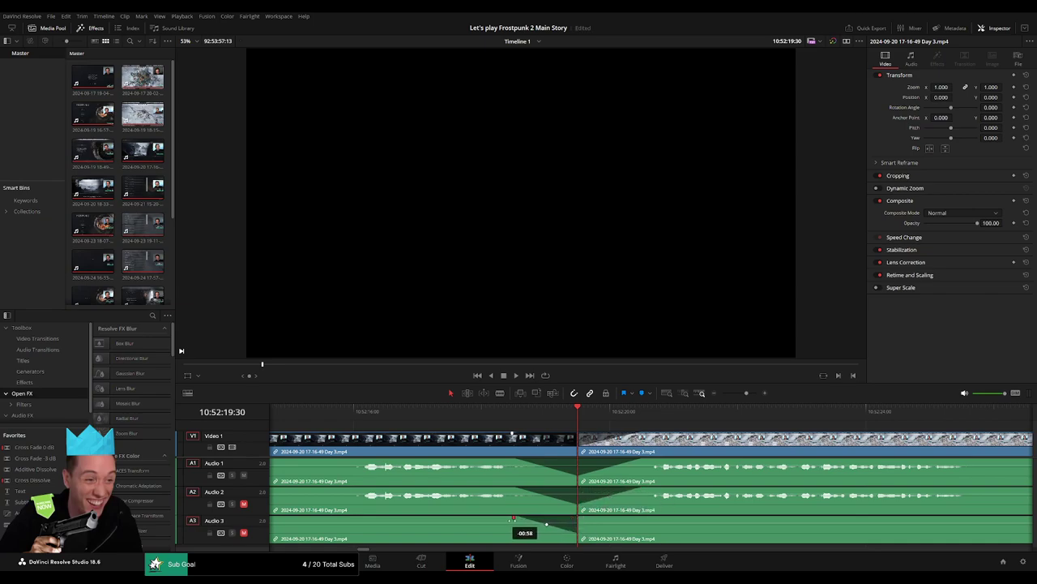
pyautogui.moveTo(600, 517); pyautogui.dragTo(642, 517)
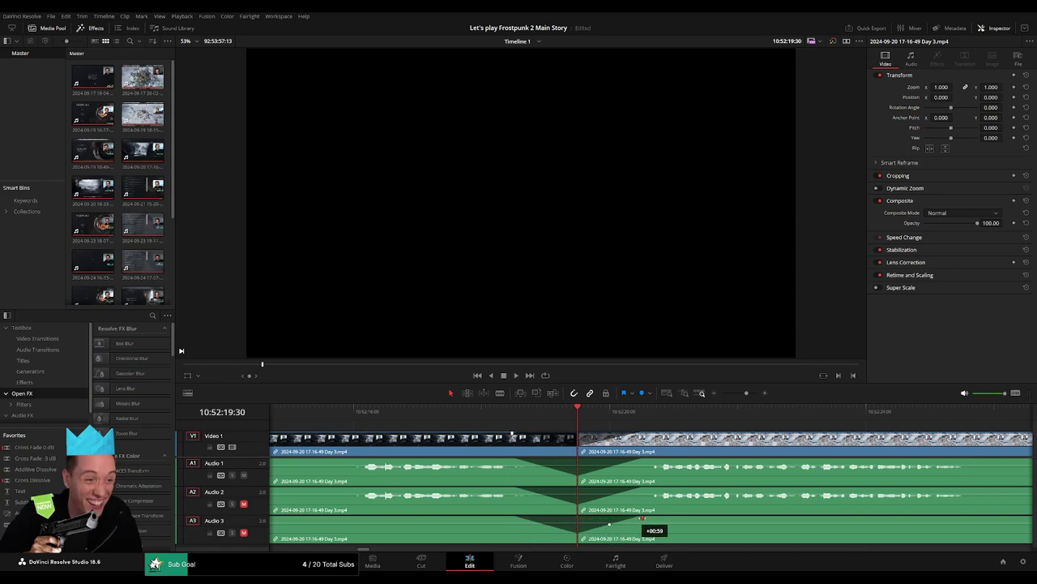
# - Drag the trimmed Day 3 clip left to start at 12:00:00:00, nearer the Day 2 part 3 clips
pyautogui.scroll(-10, 563, 447)
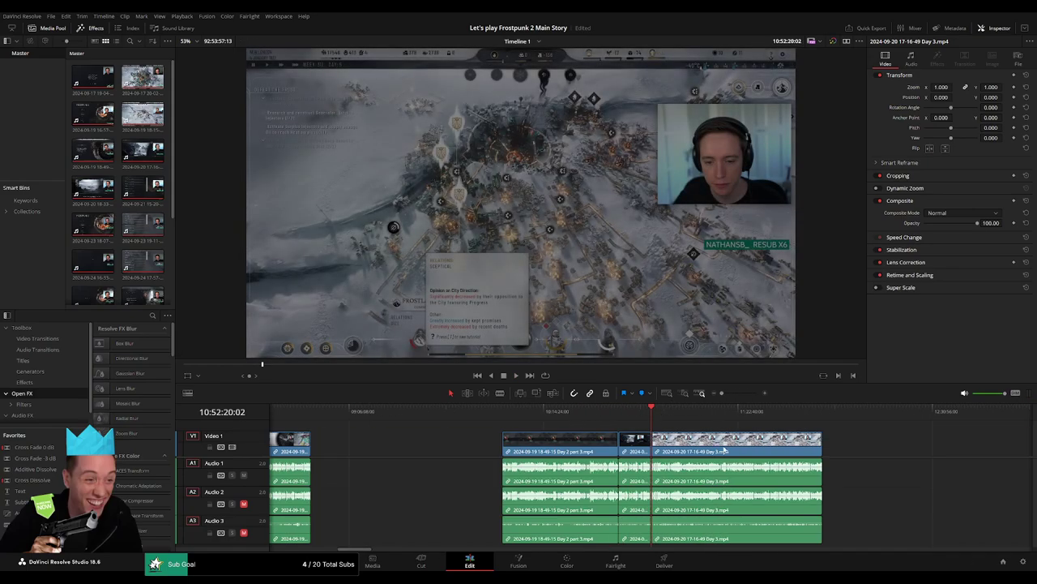
pyautogui.press('Home')
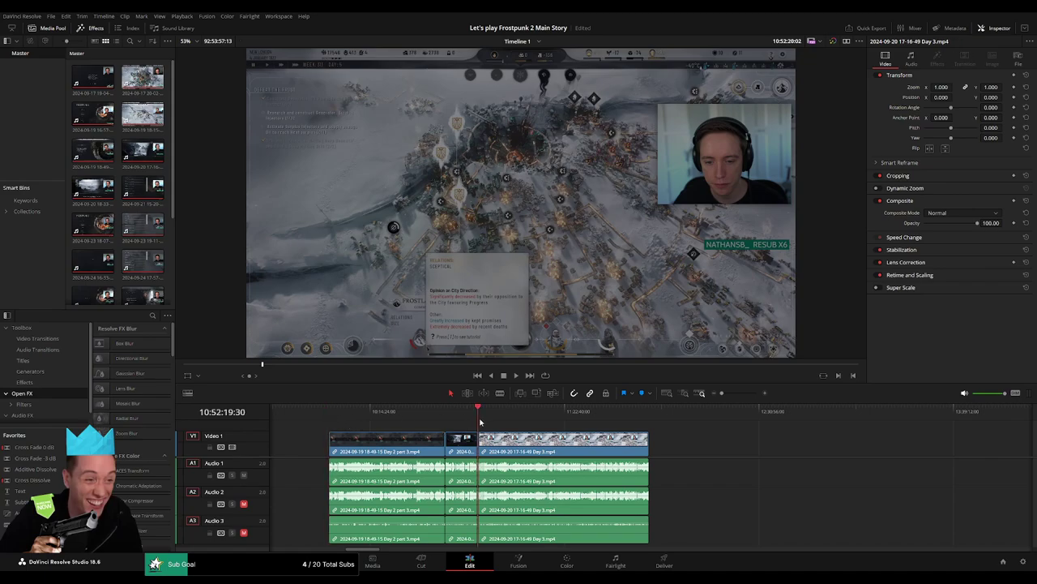
pyautogui.hscroll(5, 486, 437)
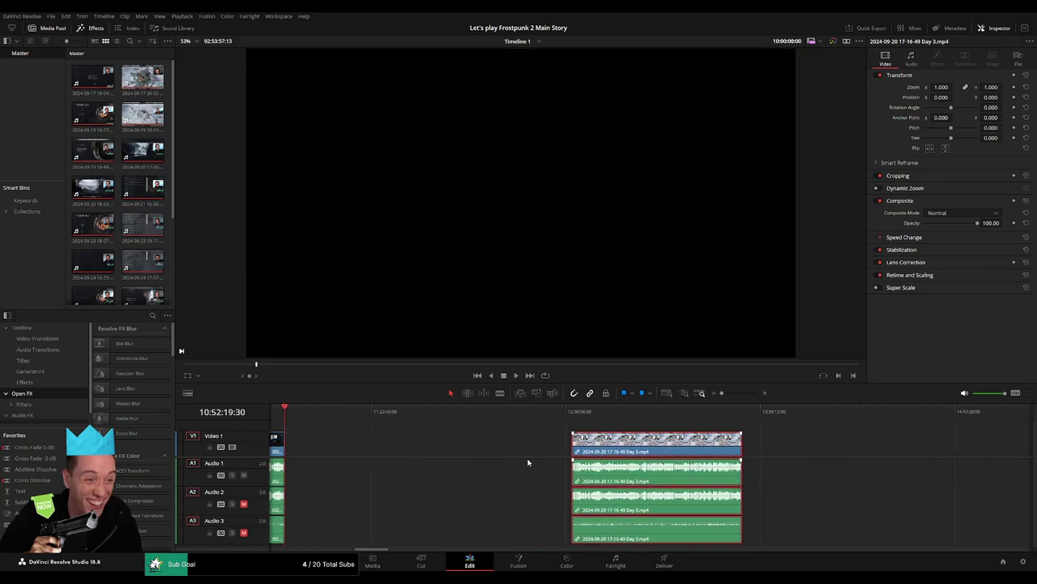
pyautogui.click(528, 462)
pyautogui.moveTo(389, 412); pyautogui.dragTo(429, 421)
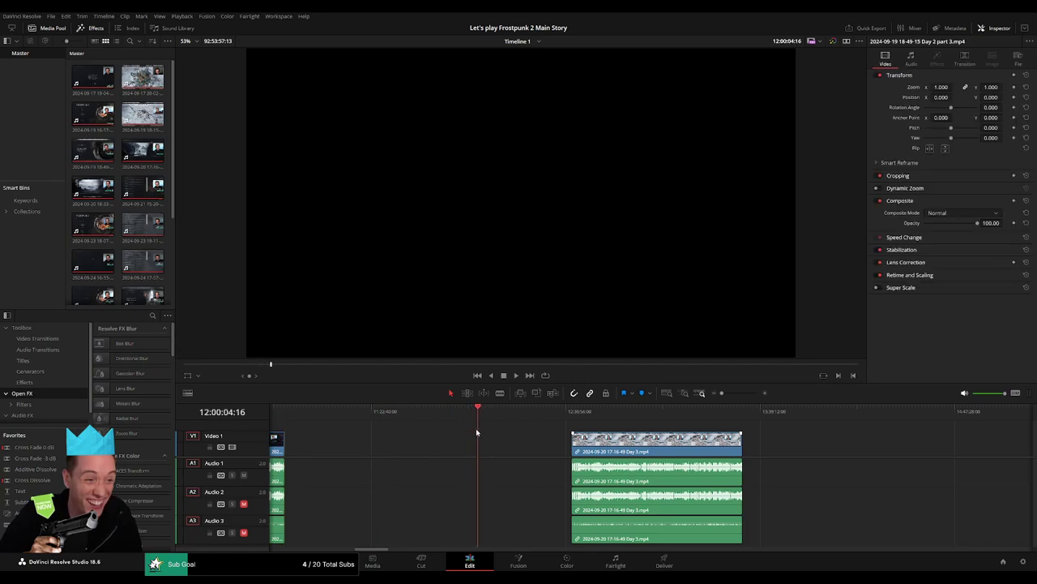
pyautogui.scroll(5, 619, 431)
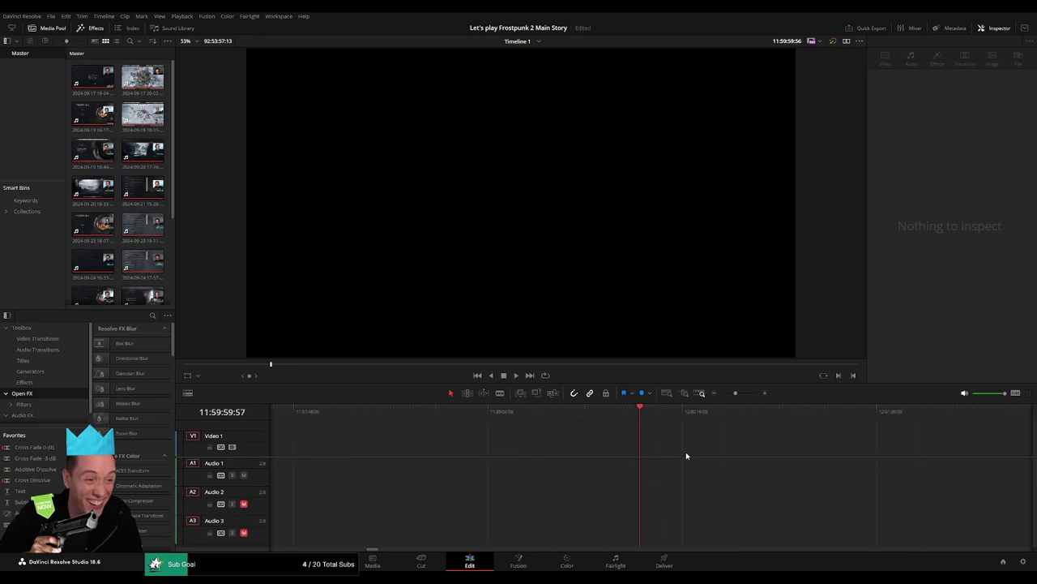
pyautogui.scroll(-5, 686, 452)
pyautogui.moveTo(797, 451); pyautogui.dragTo(699, 451)
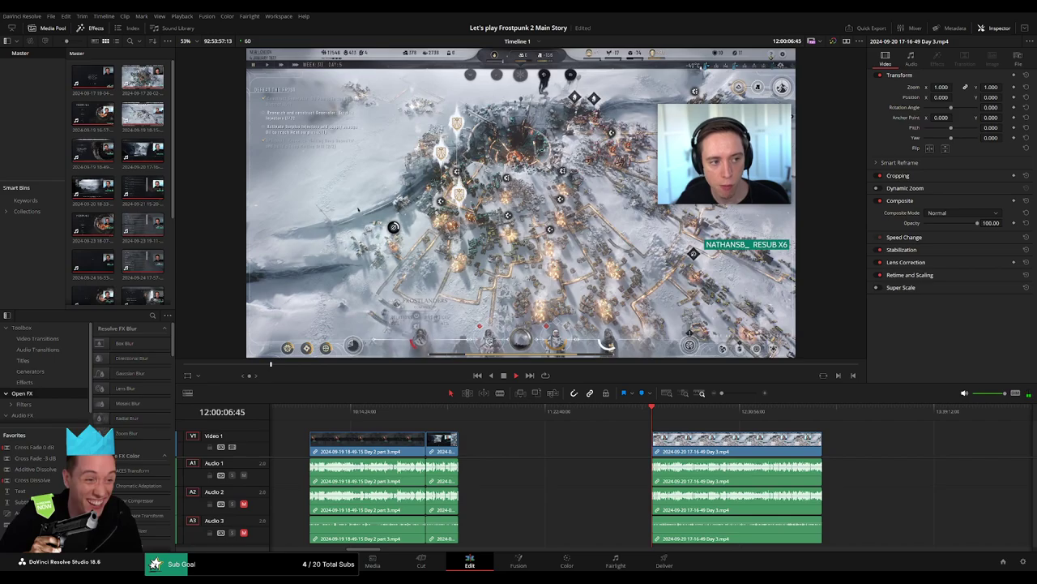
# - Play and scrub through the Day 3 clip to review the footage
pyautogui.hscroll(5, 567, 438)
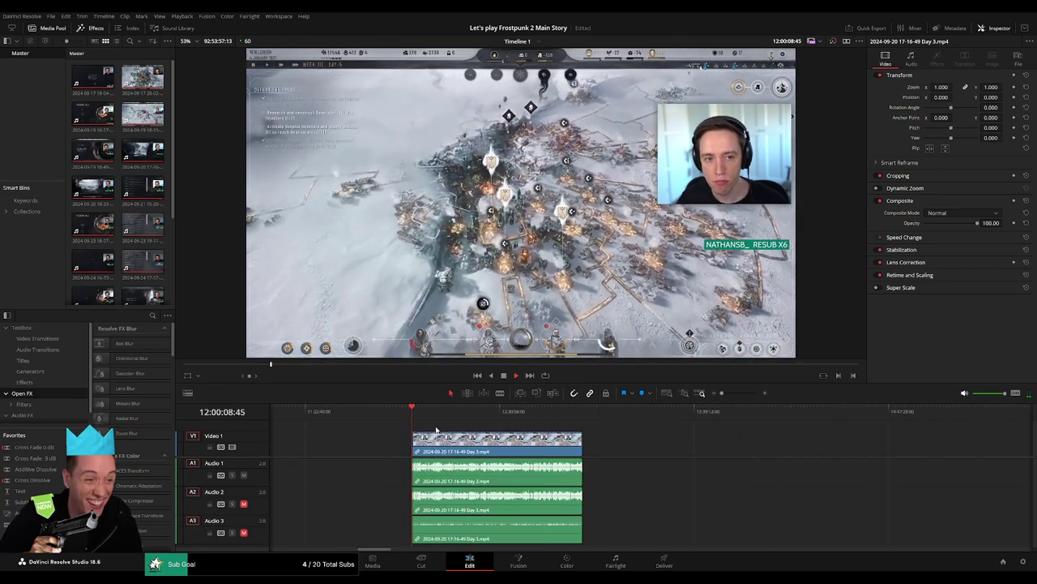
pyautogui.click(438, 419)
pyautogui.moveTo(444, 419); pyautogui.dragTo(483, 419)
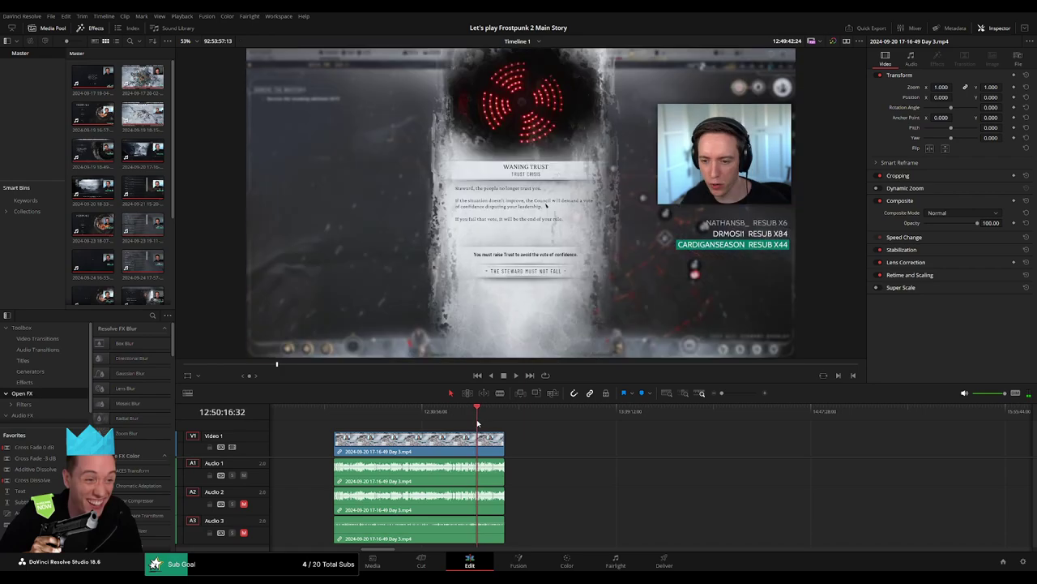
pyautogui.press('space')
pyautogui.scroll(10, 492, 441)
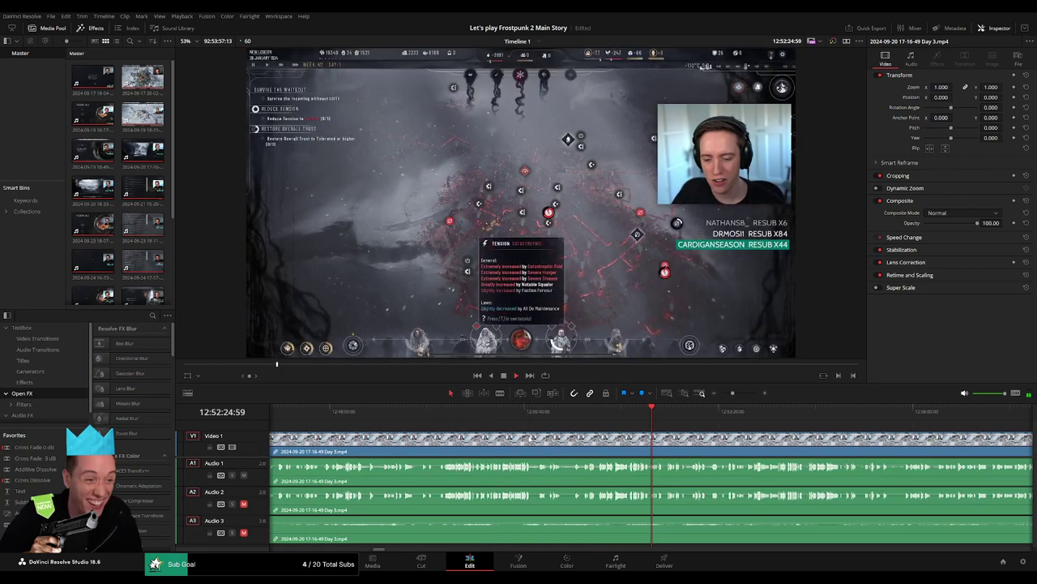
pyautogui.click(597, 418)
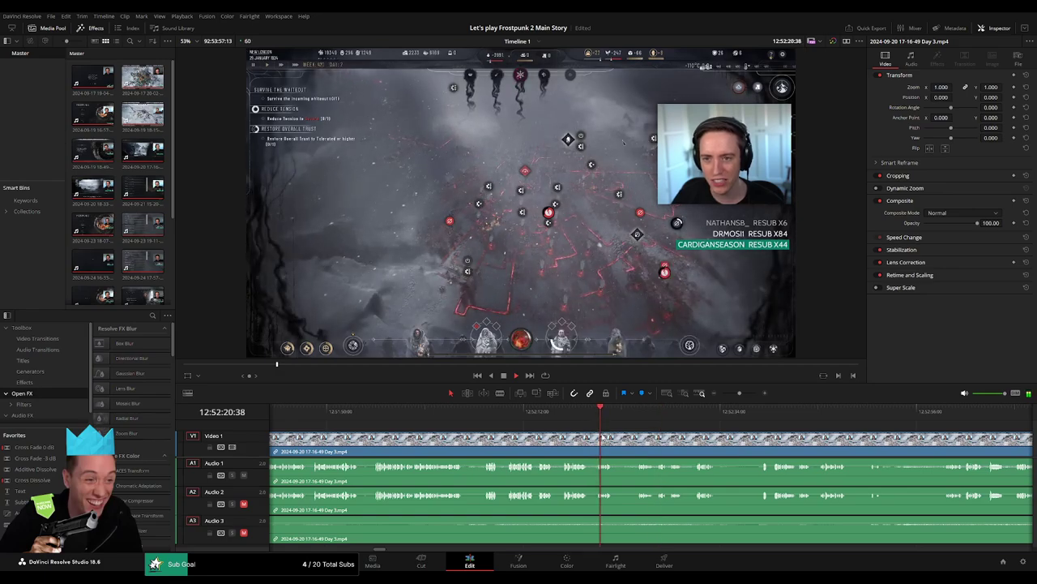
pyautogui.click(485, 418)
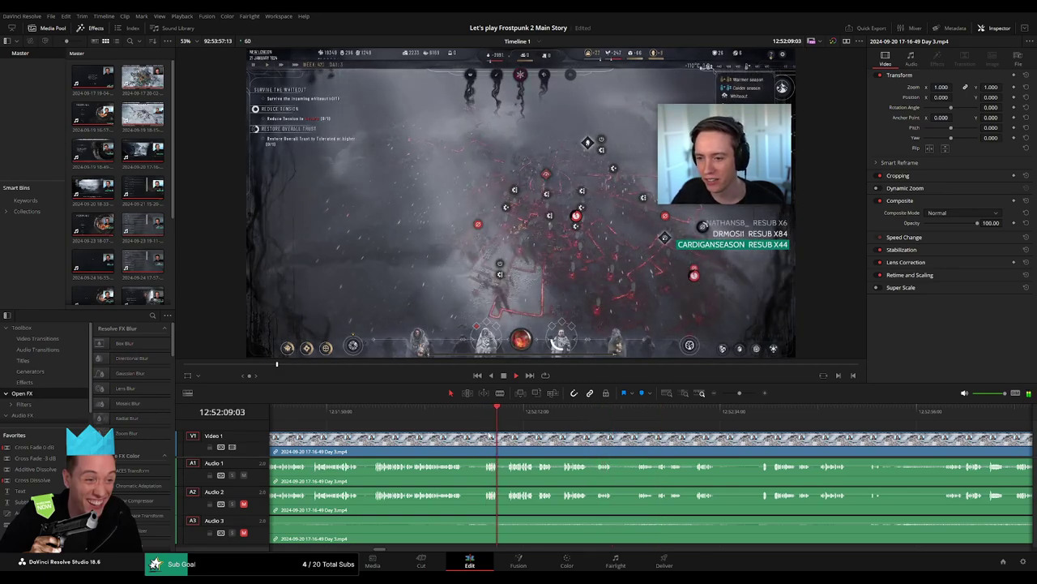
pyautogui.scroll(3, 485, 429)
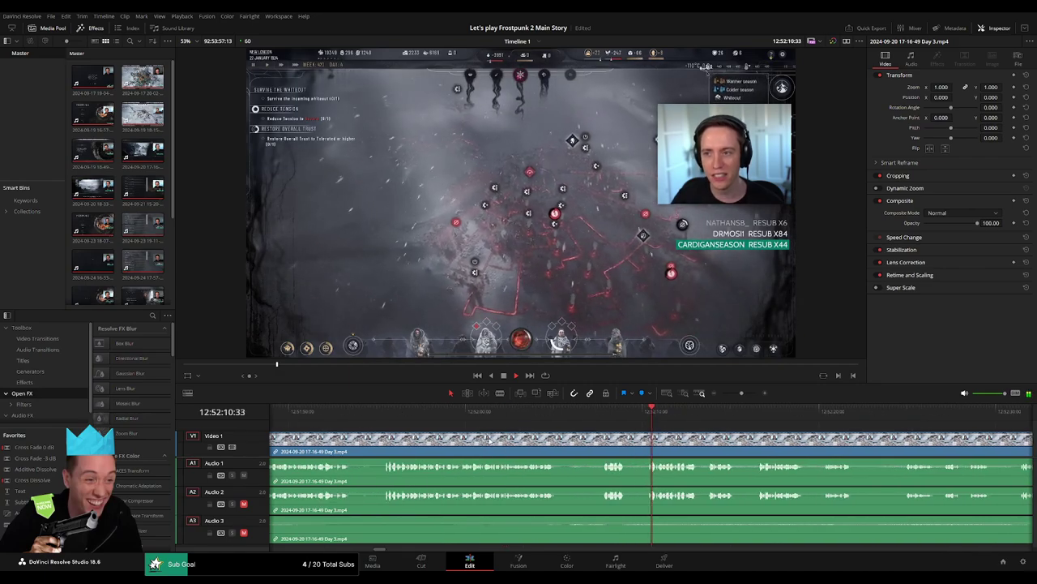
# - Park the playhead at 12:52:07:00 and cut every track there with Ctrl+B
pyautogui.click(513, 411)
pyautogui.scroll(2, 724, 443)
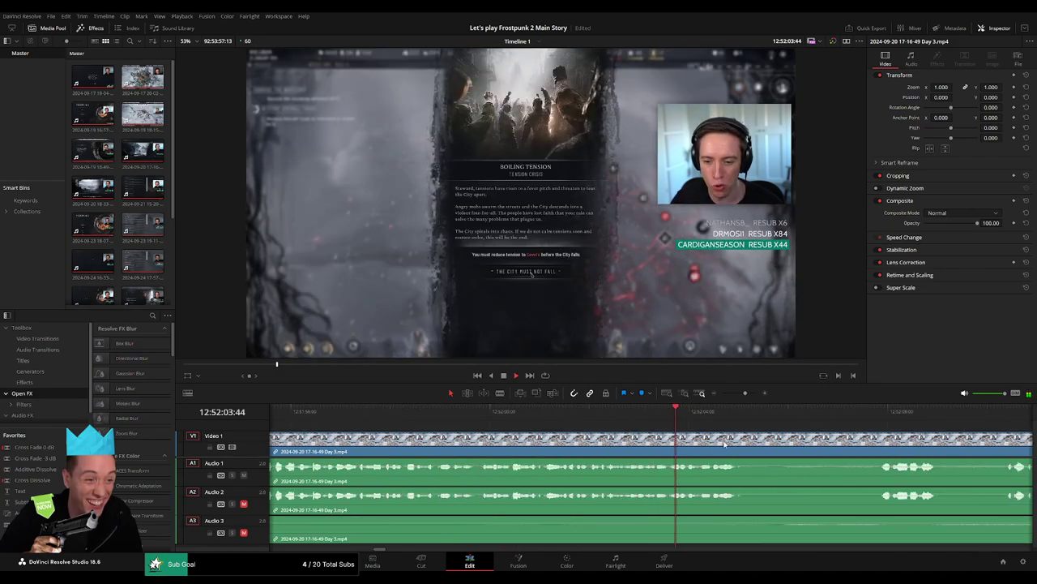
pyautogui.scroll(-5, 724, 443)
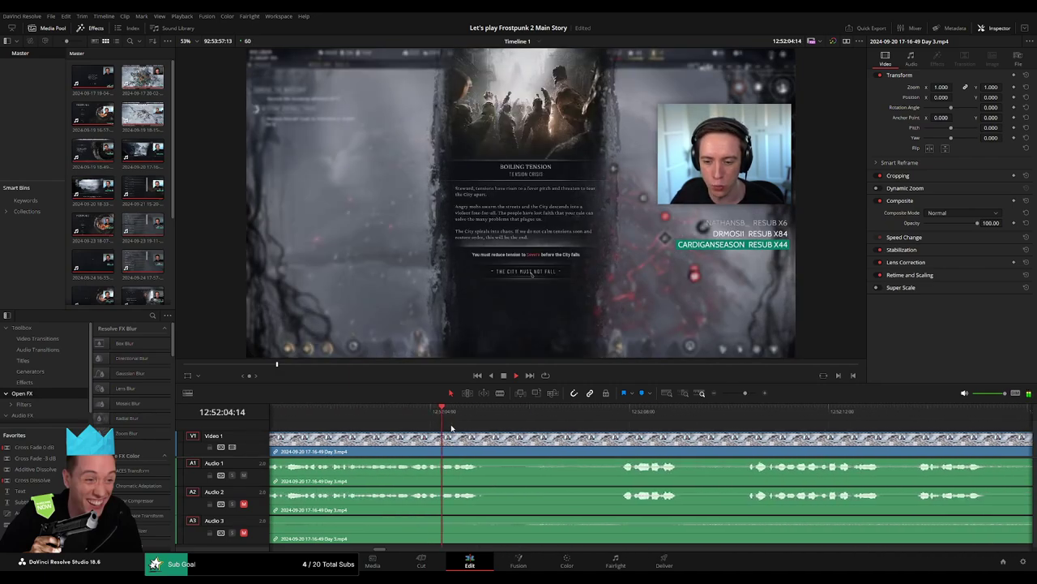
pyautogui.click(522, 411)
pyautogui.moveTo(522, 411); pyautogui.dragTo(611, 425)
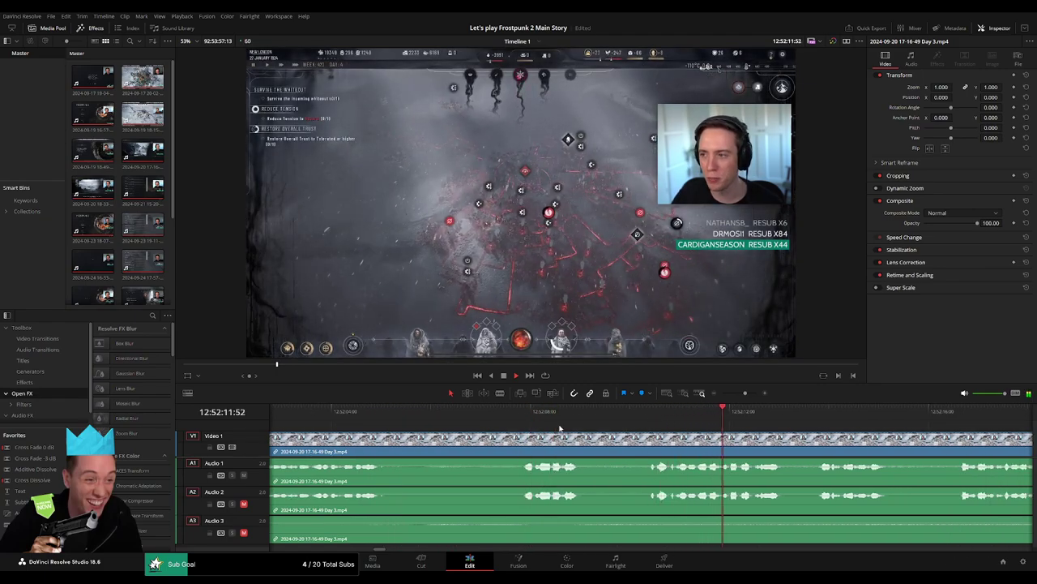
pyautogui.click(522, 418)
pyautogui.moveTo(523, 418)
pyautogui.mouseDown()
pyautogui.moveTo(478, 429)
pyautogui.moveTo(528, 446)
pyautogui.moveTo(438, 435)
pyautogui.moveTo(438, 461)
pyautogui.mouseUp()
pyautogui.hotkey('ctrl', 'b')
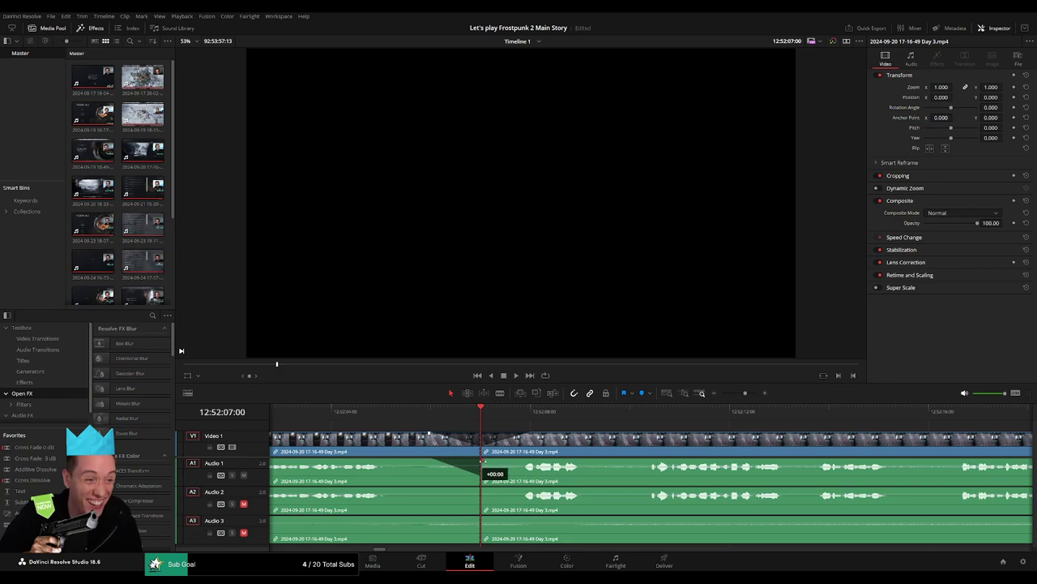
# - Fade Audio 1 in and Audio 3 out and in around the 12:52:07:00 cut, then play across it
pyautogui.moveTo(482, 461); pyautogui.dragTo(528, 462)
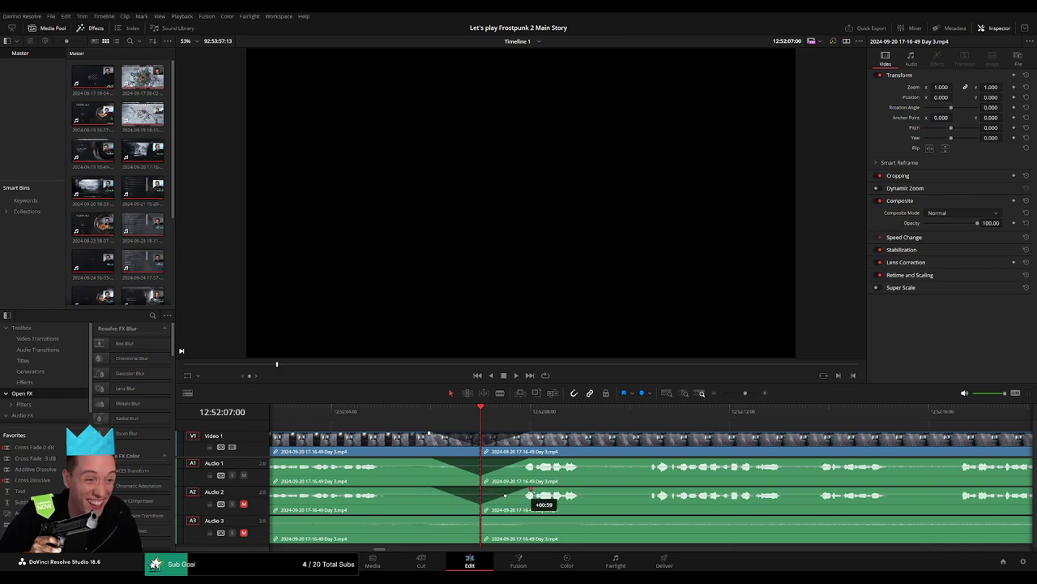
pyautogui.moveTo(479, 517); pyautogui.dragTo(428, 519)
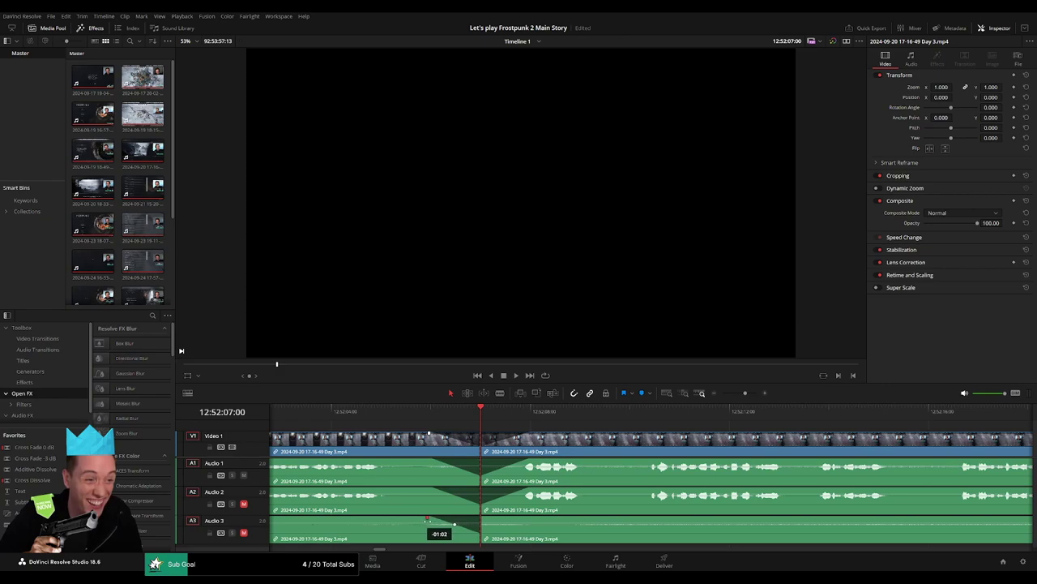
pyautogui.moveTo(491, 519); pyautogui.dragTo(520, 519)
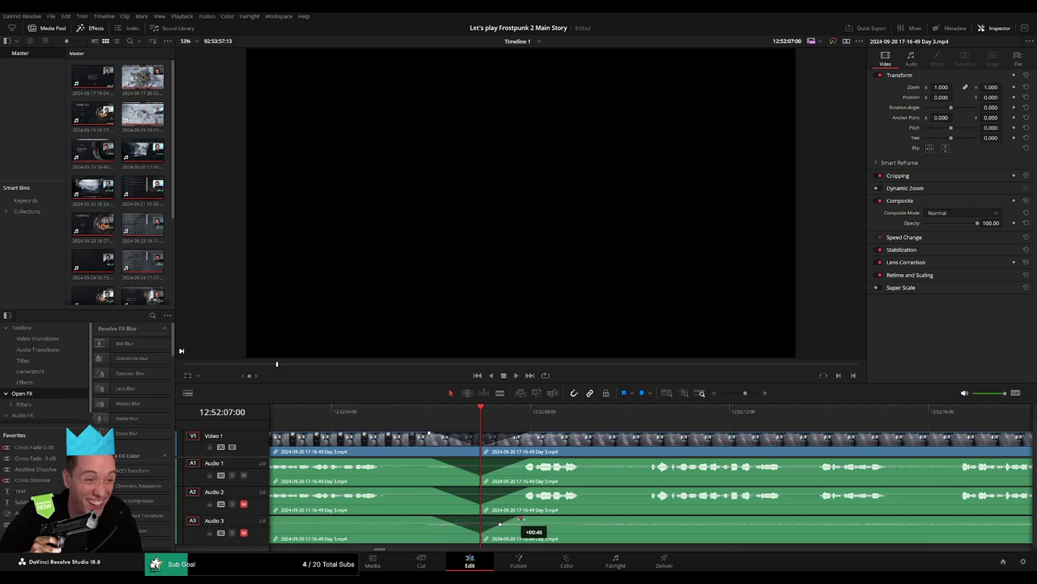
pyautogui.press('space')
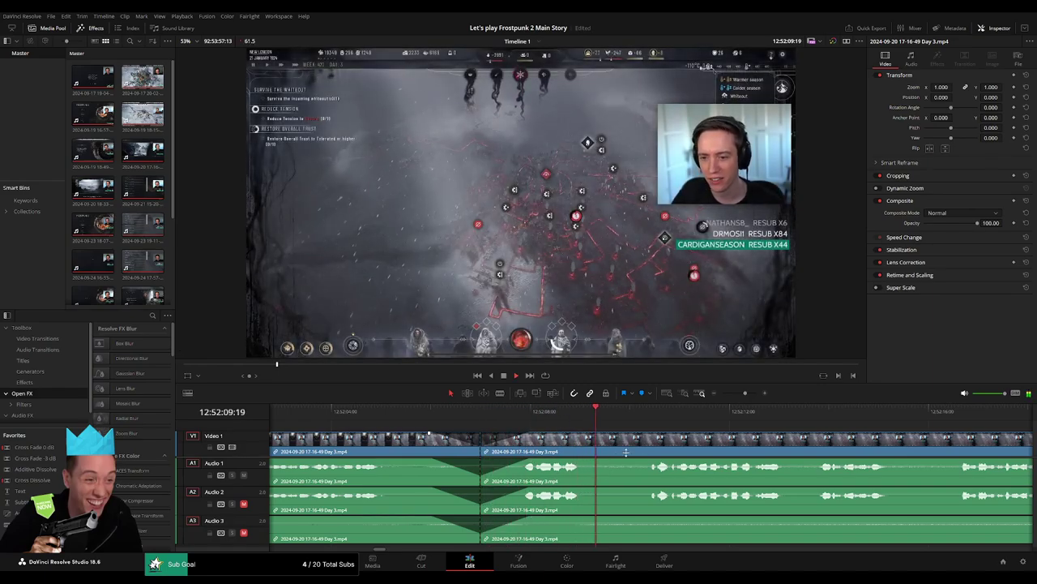
# - Move the short leftover clip away from the main footage and park the playhead in the empty stretch
pyautogui.scroll(-3, 639, 445)
pyautogui.scroll(-2, 638, 445)
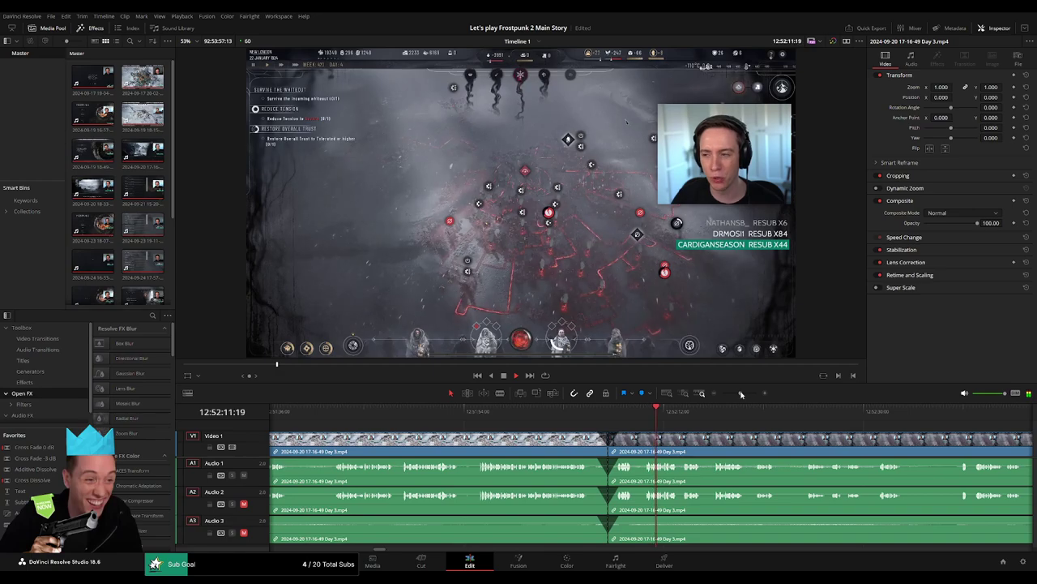
pyautogui.scroll(-3, 583, 438)
pyautogui.scroll(-3, 523, 429)
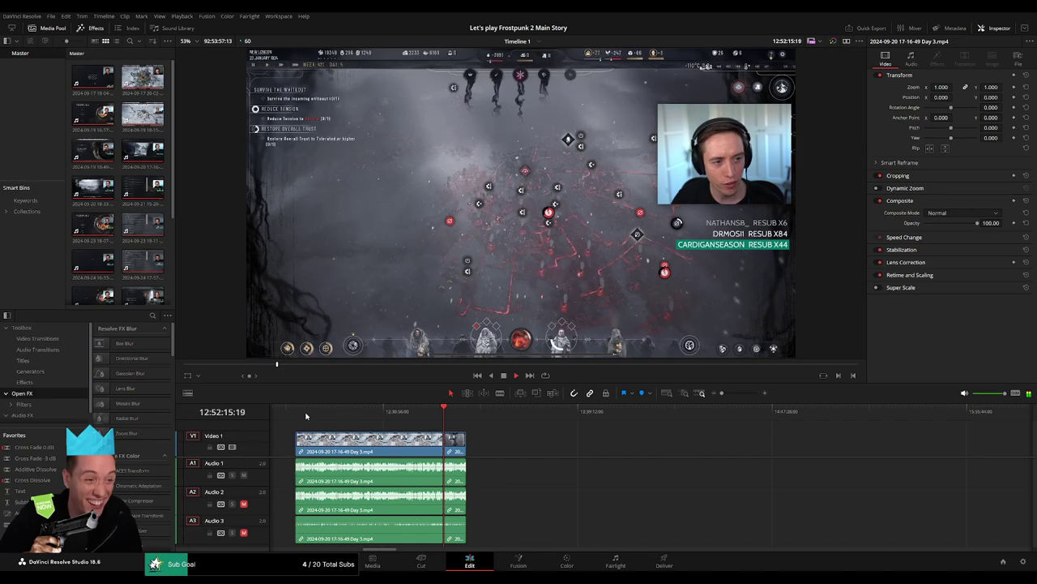
pyautogui.press('space')
pyautogui.press('Home')
pyautogui.scroll(-2, 454, 428)
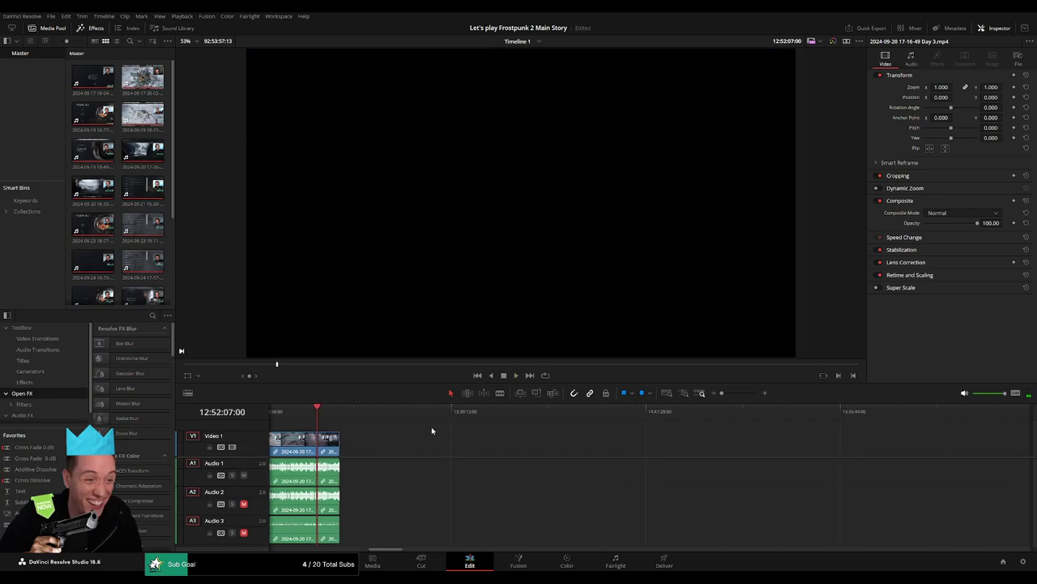
pyautogui.moveTo(325, 447); pyautogui.dragTo(652, 447)
pyautogui.click(457, 451)
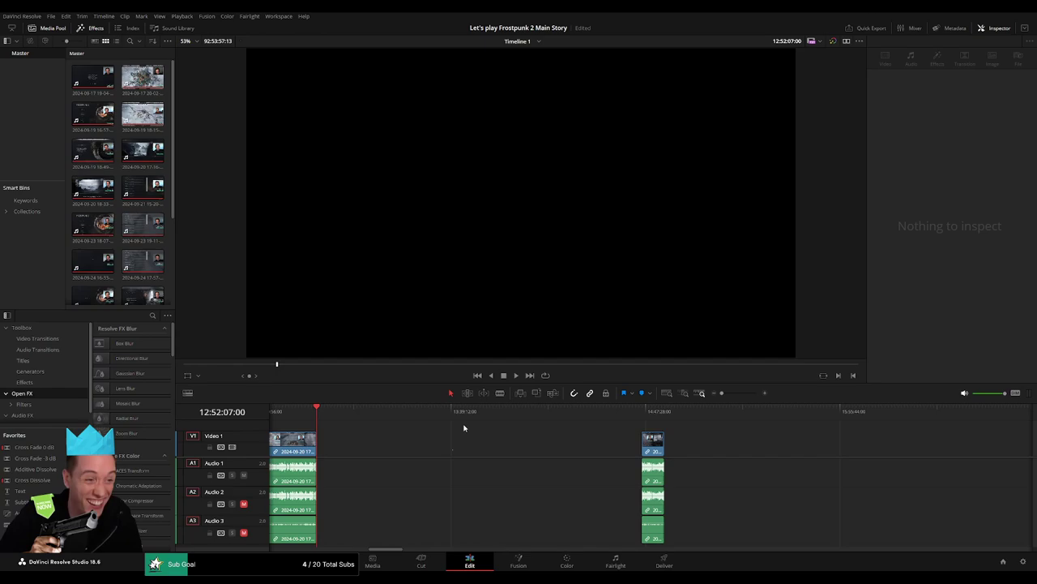
pyautogui.click(521, 413)
pyautogui.moveTo(522, 416); pyautogui.dragTo(528, 419)
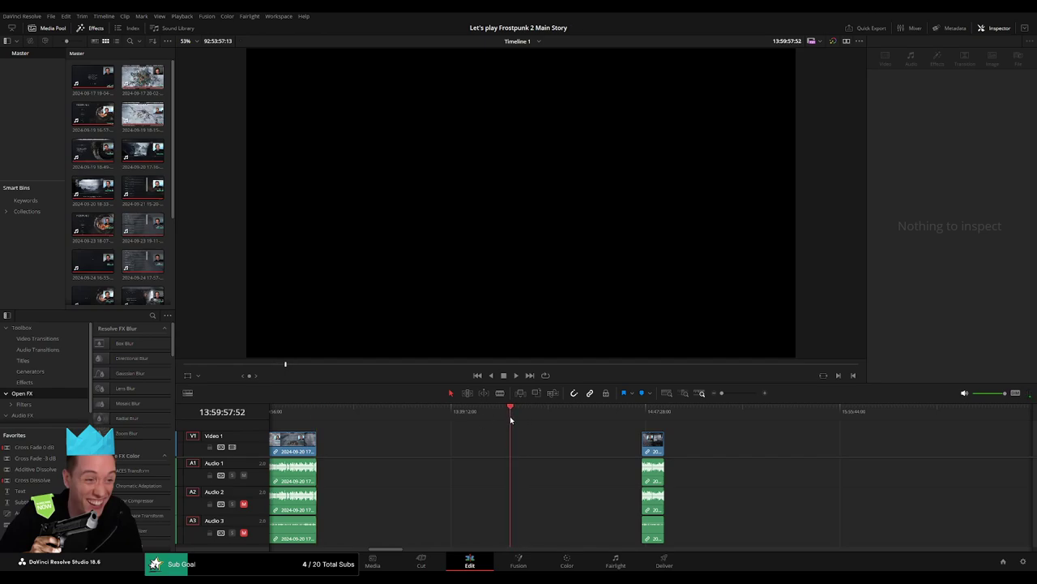
# - Drag the Day 3 part 2 clip left to around 14:00:00:00 and play it back
pyautogui.scroll(5, 657, 440)
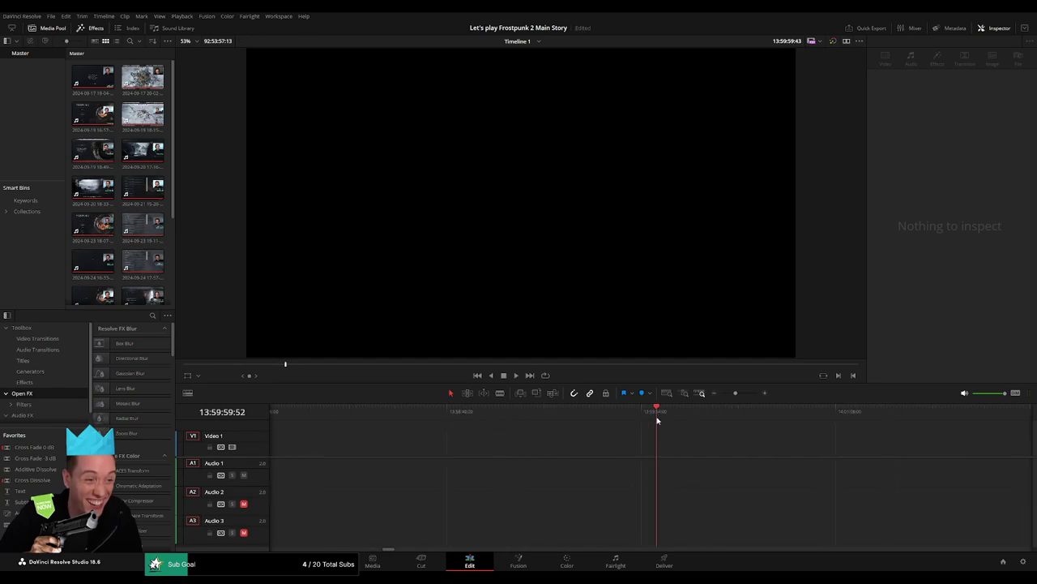
pyautogui.moveTo(732, 397); pyautogui.dragTo(718, 397)
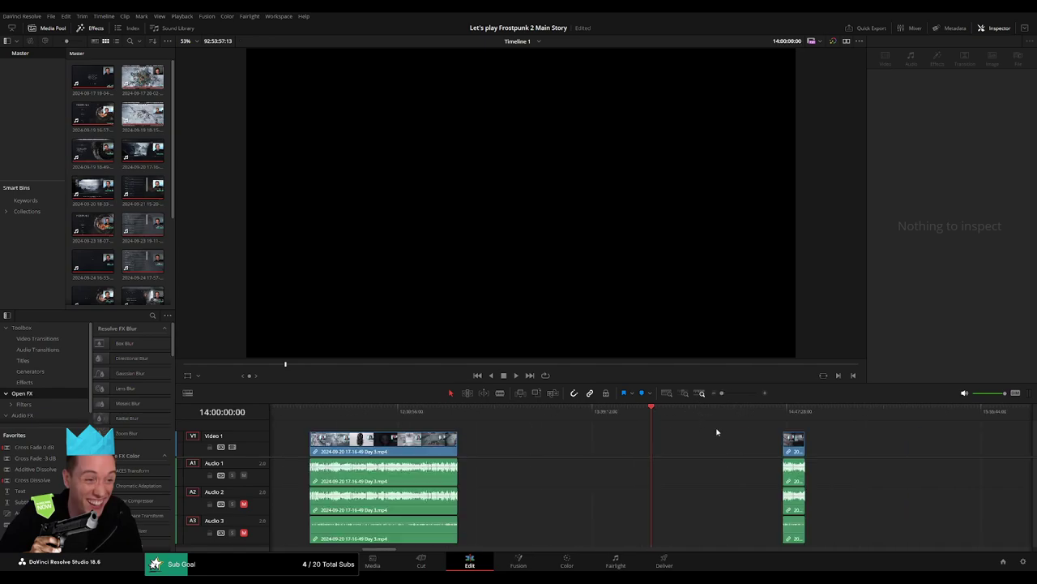
pyautogui.moveTo(795, 450); pyautogui.dragTo(665, 445)
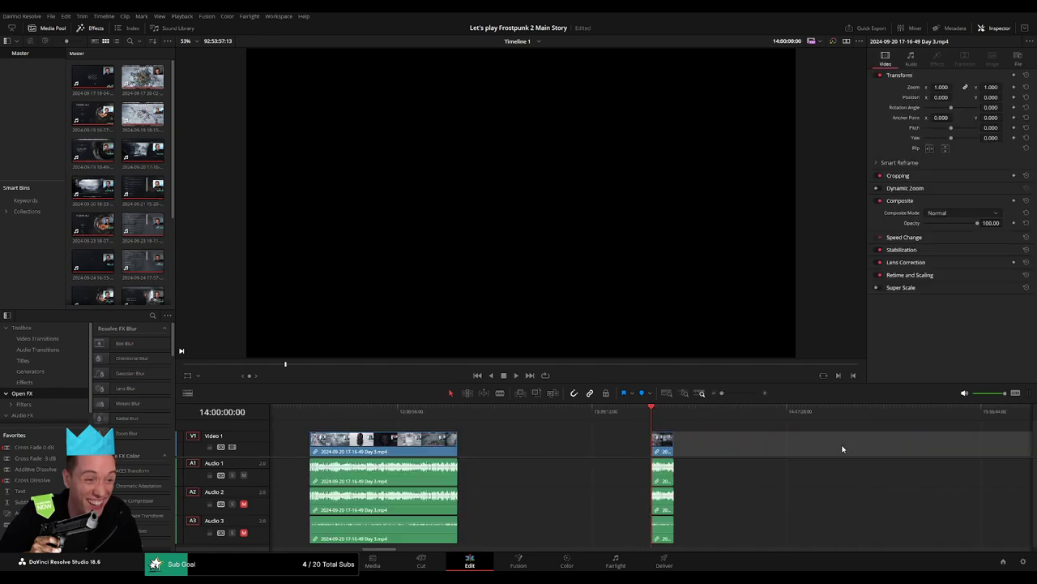
pyautogui.hscroll(5, 526, 432)
pyautogui.hscroll(4, 559, 437)
pyautogui.hscroll(3, 586, 446)
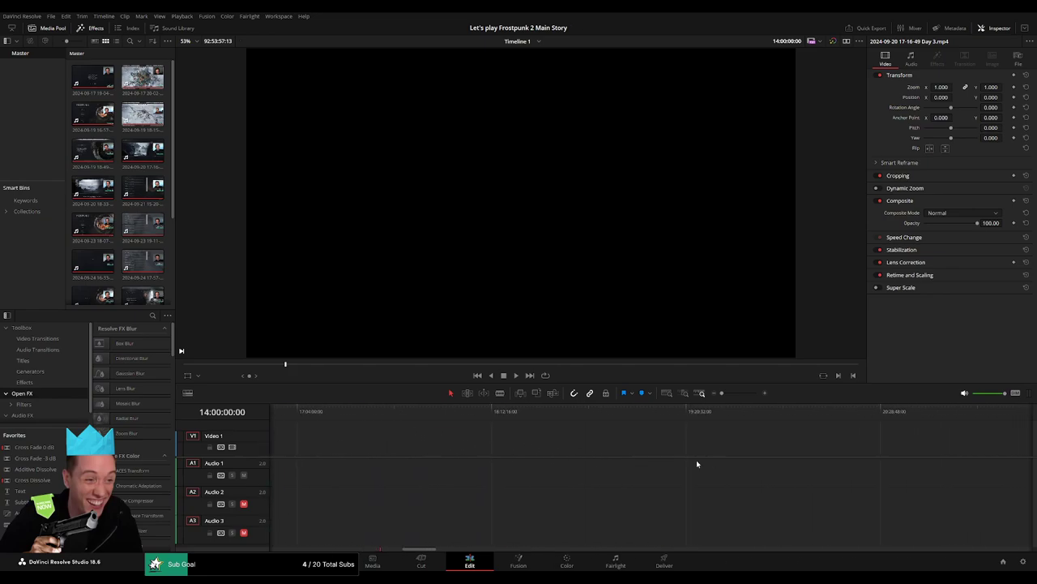
pyautogui.moveTo(696, 463); pyautogui.dragTo(364, 447)
pyautogui.hotkey('ctrl', 'z')
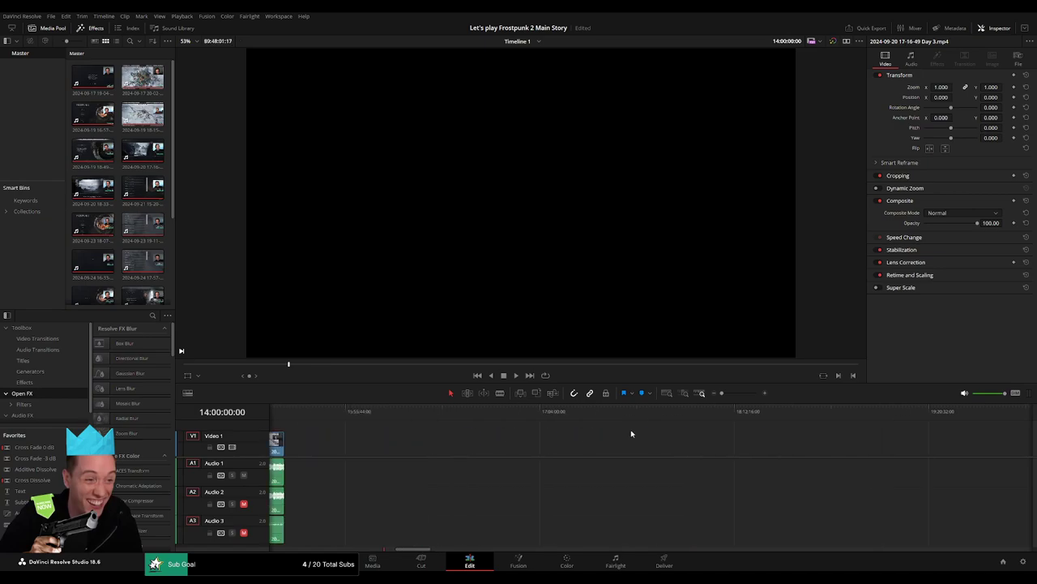
pyautogui.hscroll(-4, 631, 433)
pyautogui.press('space')
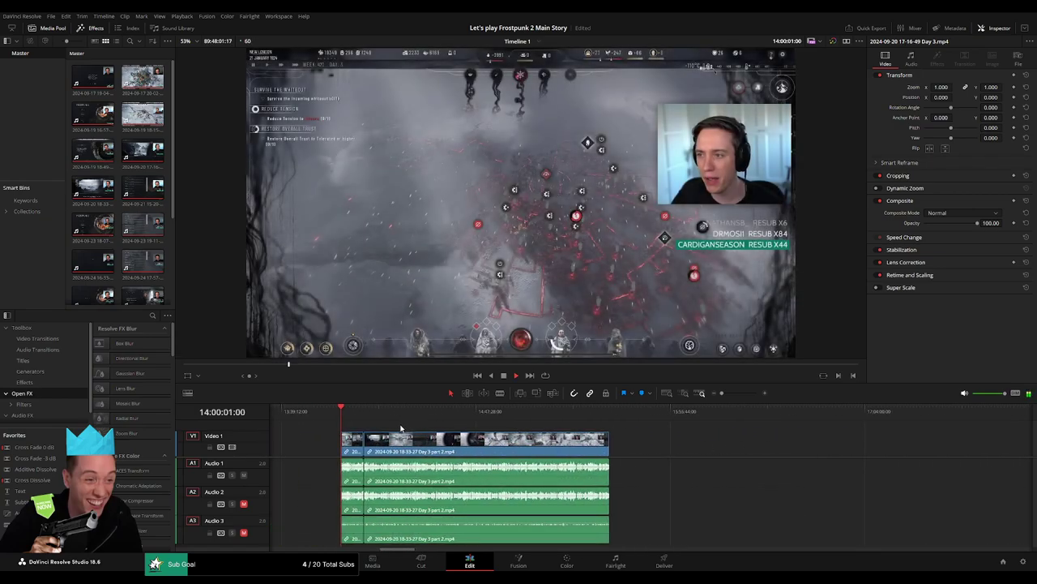
# - Trim the edit point between the two Day 3 clips slightly with the trim key
pyautogui.click(735, 397)
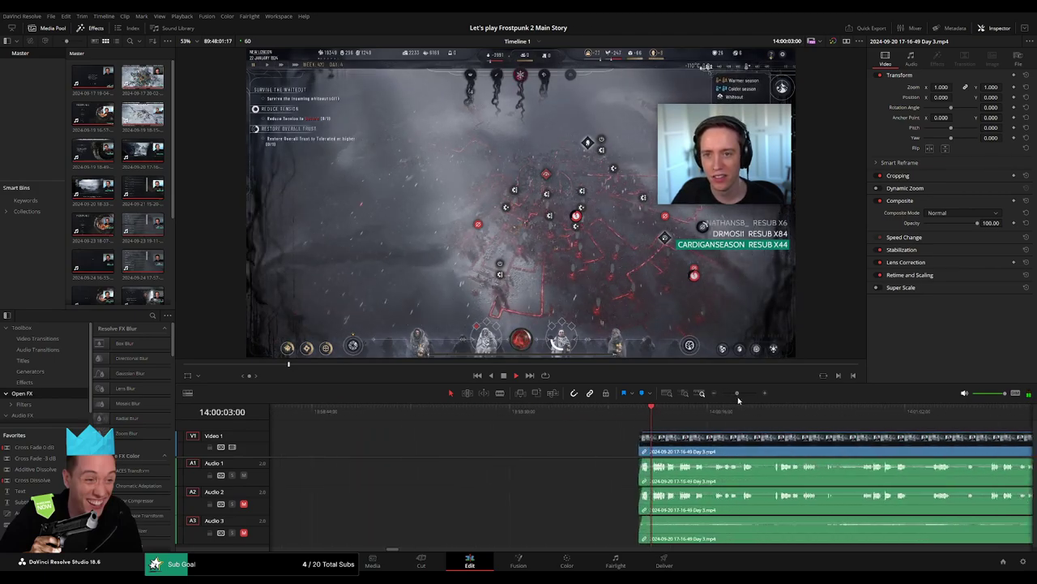
pyautogui.moveTo(737, 395); pyautogui.dragTo(730, 395)
pyautogui.hscroll(3, 488, 420)
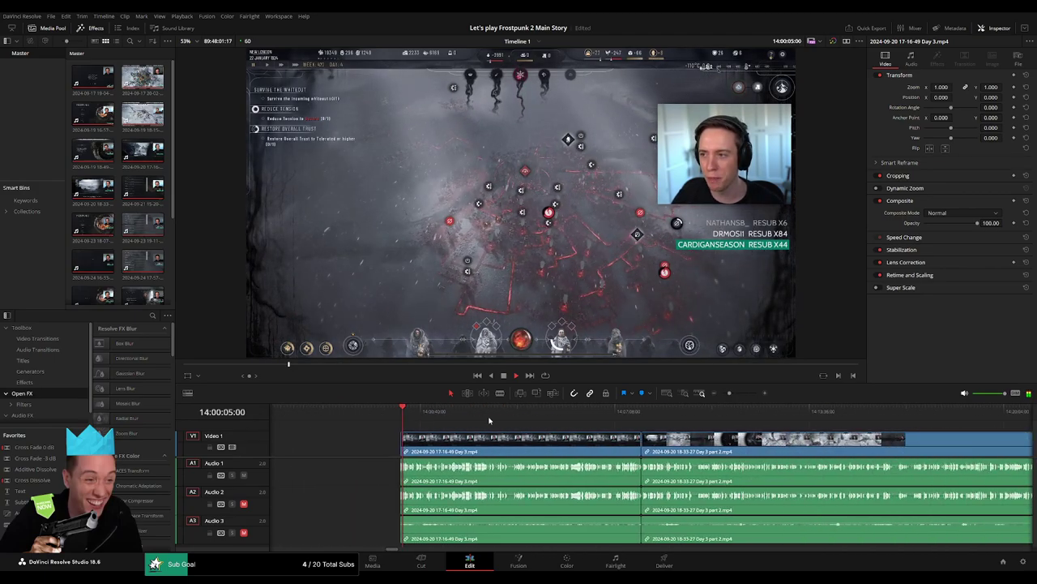
pyautogui.moveTo(489, 420); pyautogui.dragTo(625, 411)
pyautogui.click(736, 394)
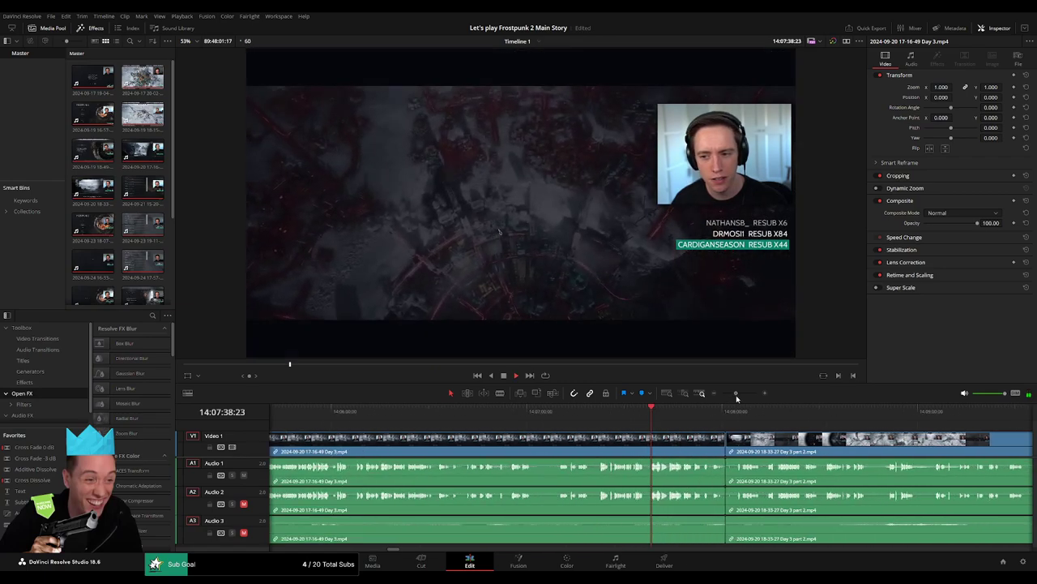
pyautogui.scroll(3, 563, 451)
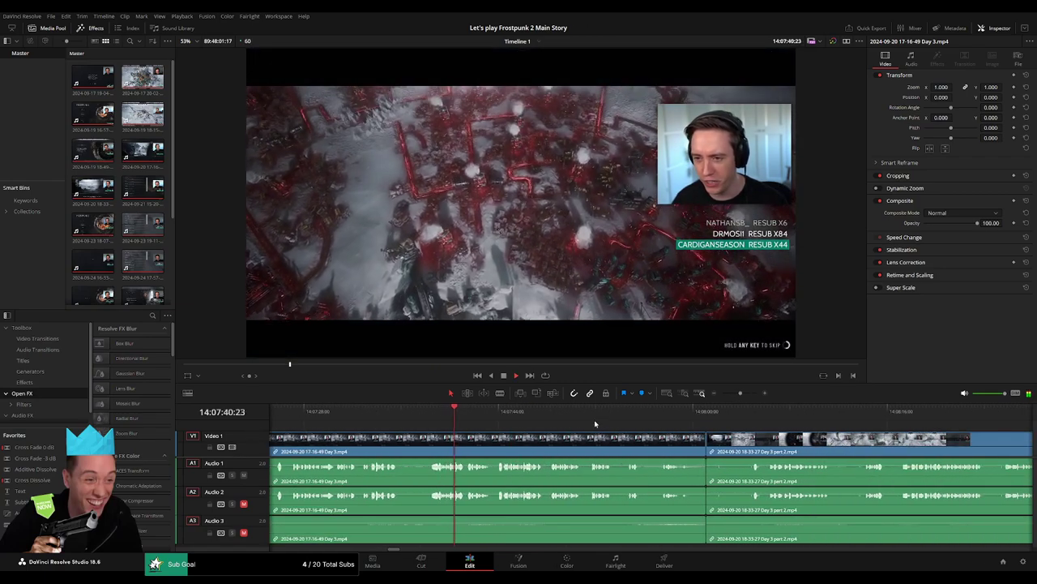
pyautogui.click(621, 413)
pyautogui.hscroll(3, 511, 427)
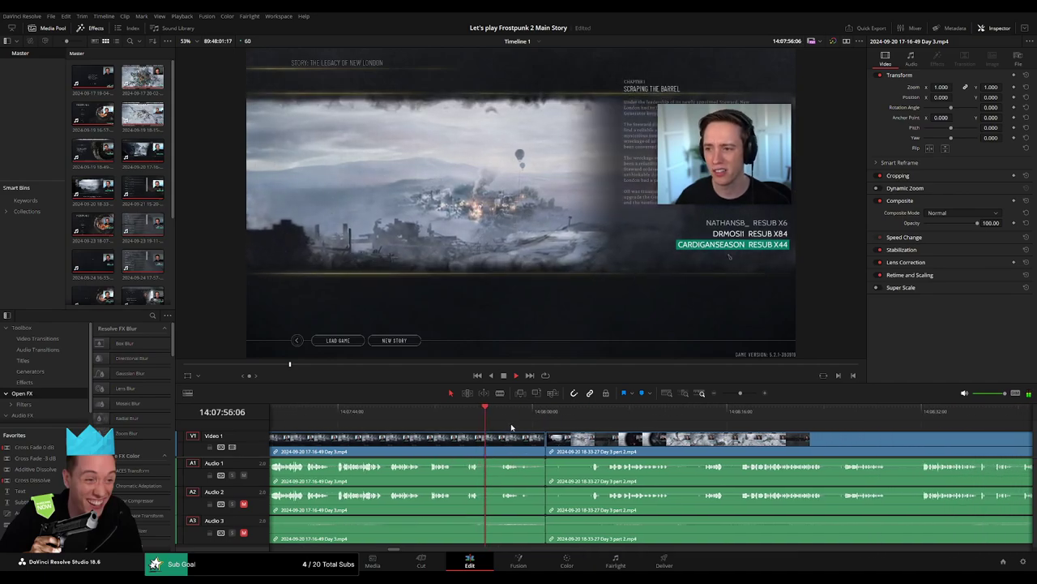
pyautogui.click(544, 453)
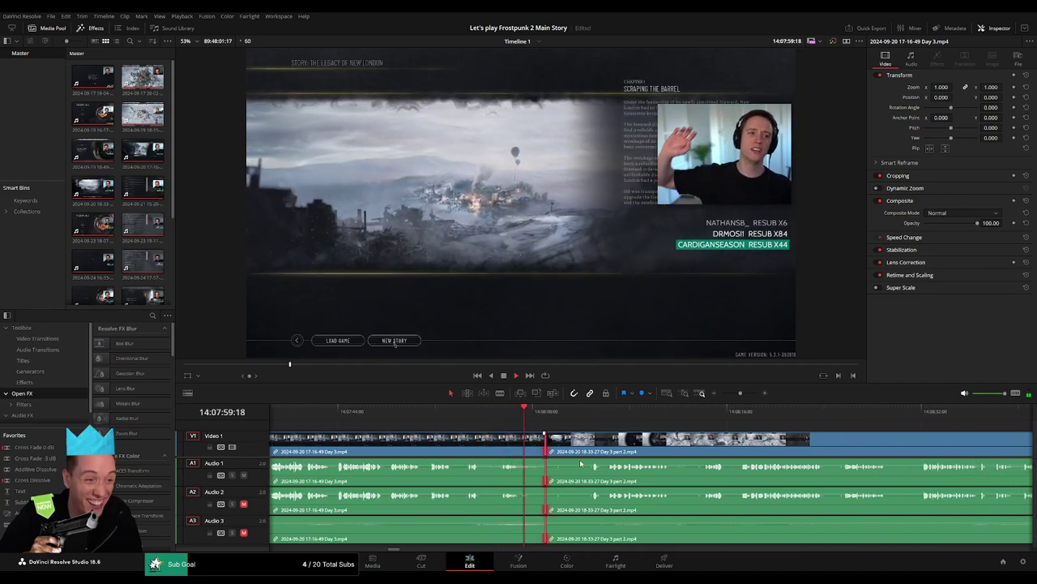
pyautogui.hotkey('shift', ',')
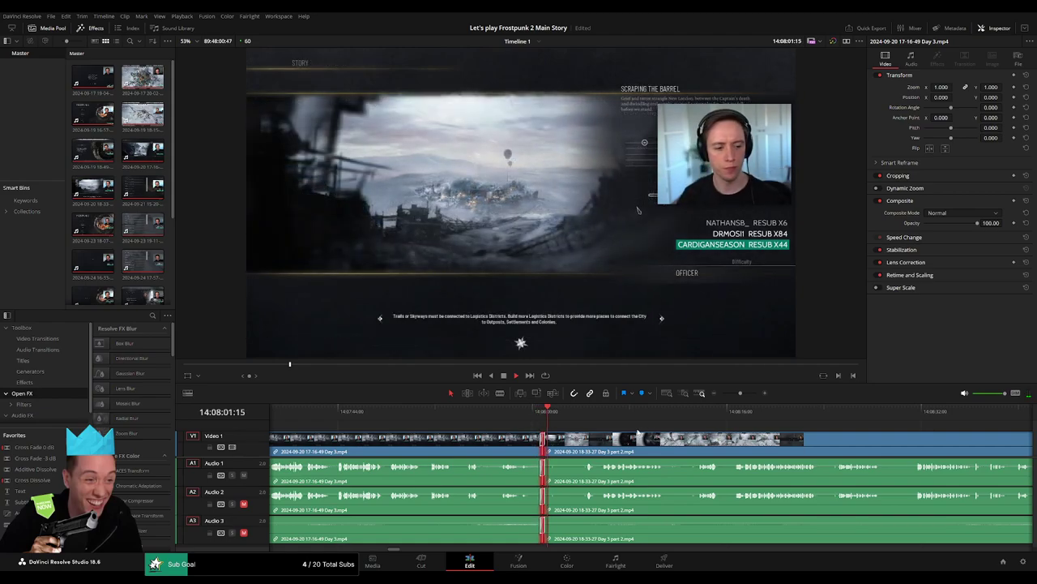
# - Skim through later Day 3 part 2 footage to the snowy map scene and play it
pyautogui.click(582, 411)
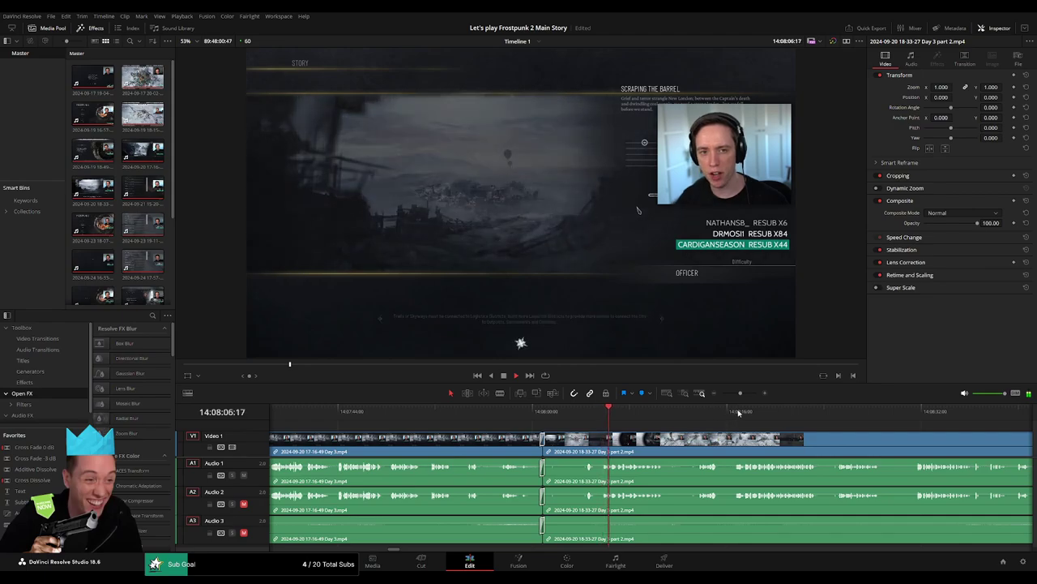
pyautogui.scroll(-3, 632, 418)
pyautogui.scroll(-3, 524, 426)
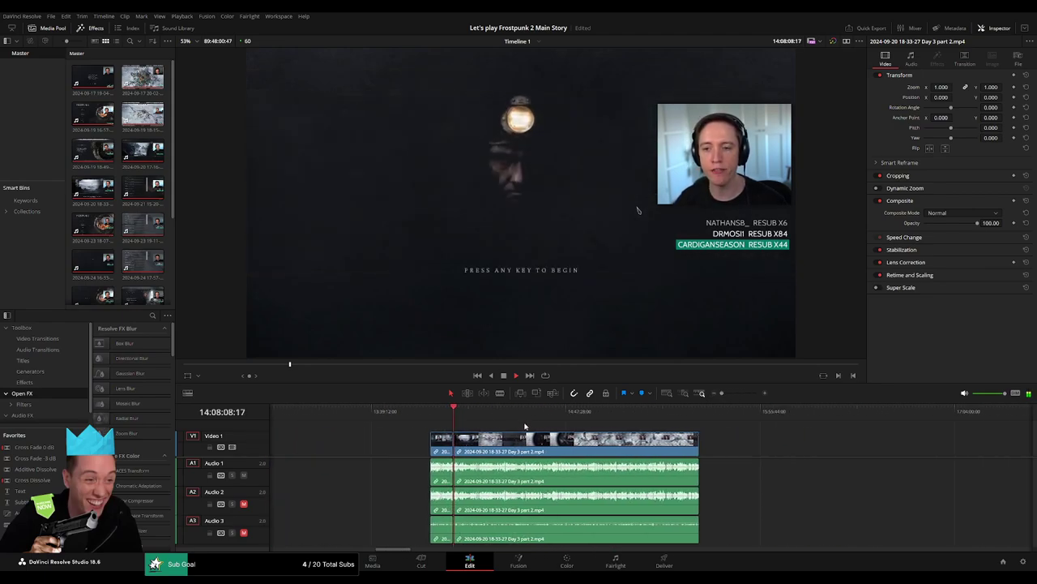
pyautogui.moveTo(455, 415); pyautogui.dragTo(579, 437)
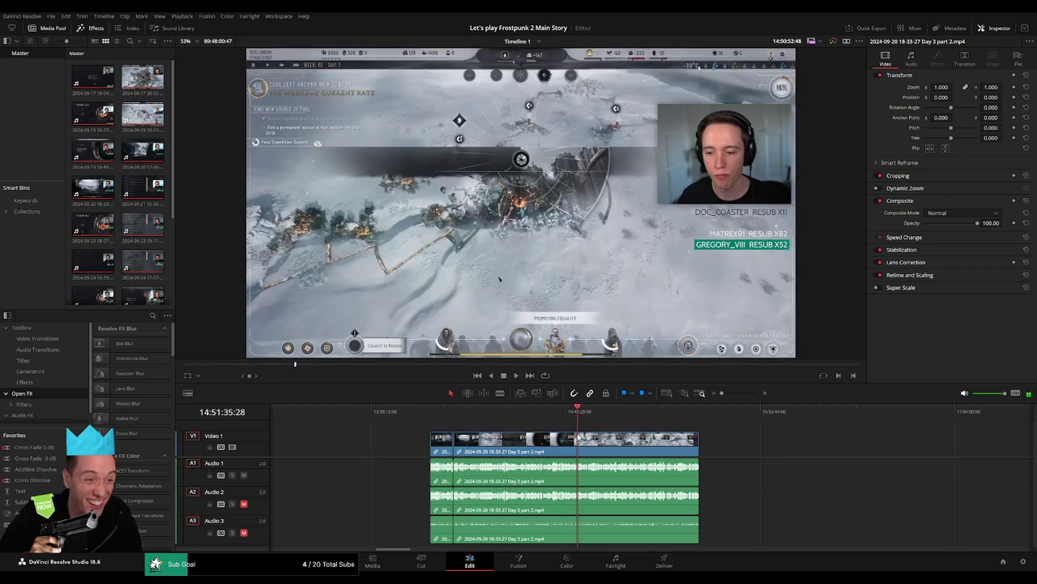
pyautogui.scroll(5, 561, 442)
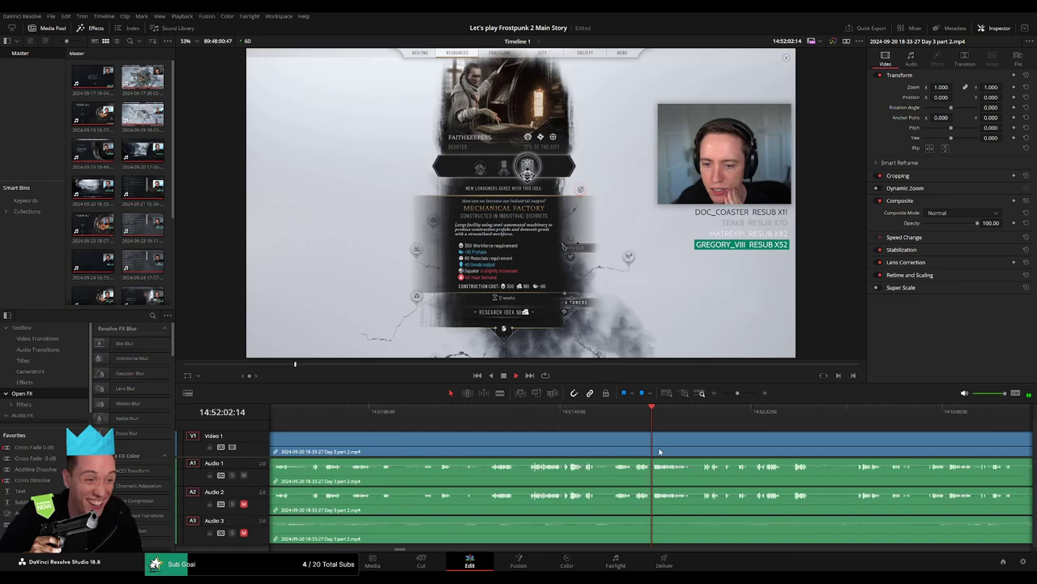
pyautogui.click(536, 412)
pyautogui.click(609, 411)
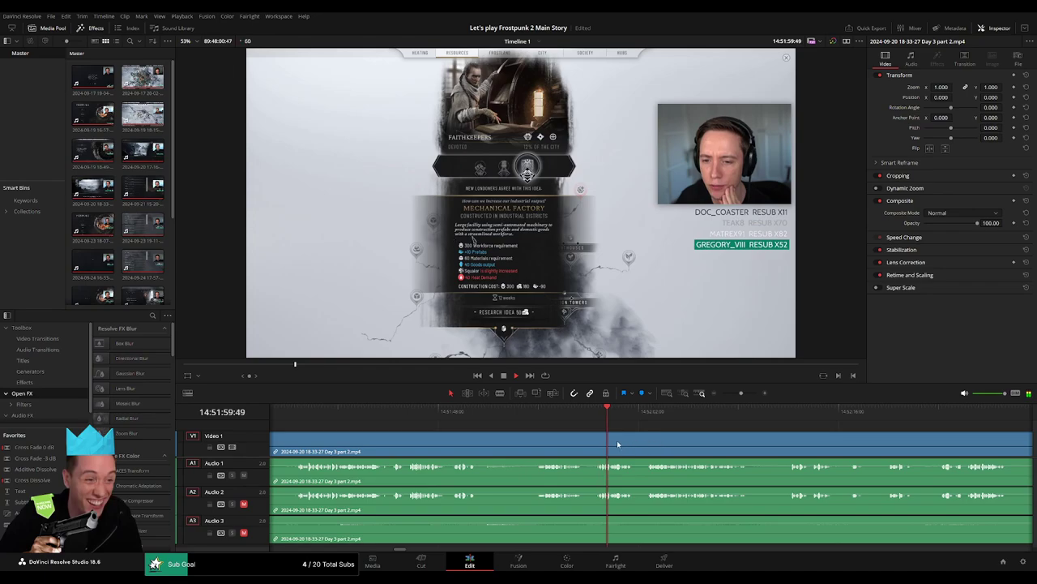
pyautogui.hscroll(3, 617, 440)
pyautogui.click(619, 411)
pyautogui.press('space')
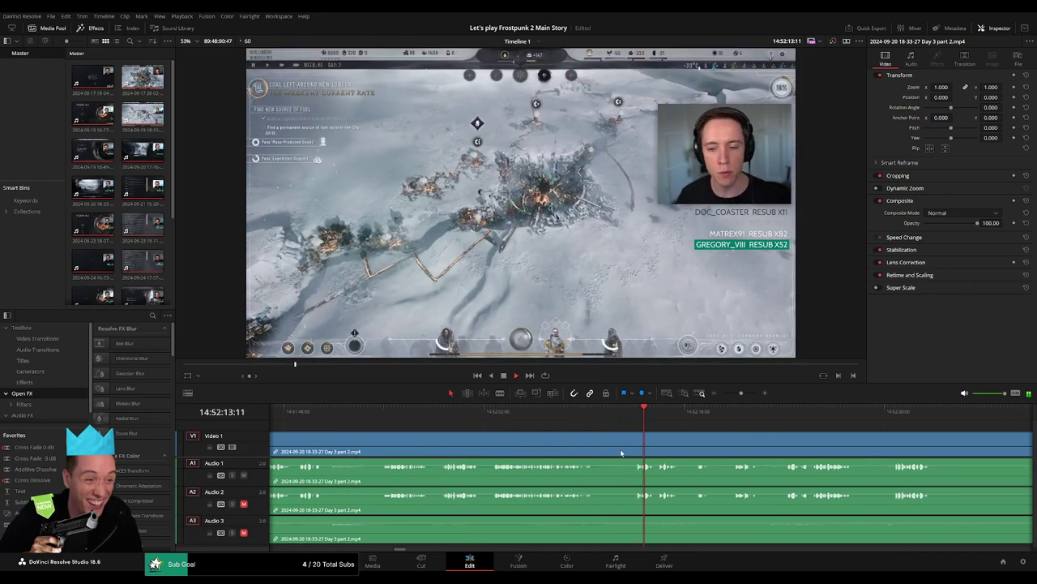
pyautogui.scroll(2, 648, 454)
pyautogui.scroll(-2, 651, 455)
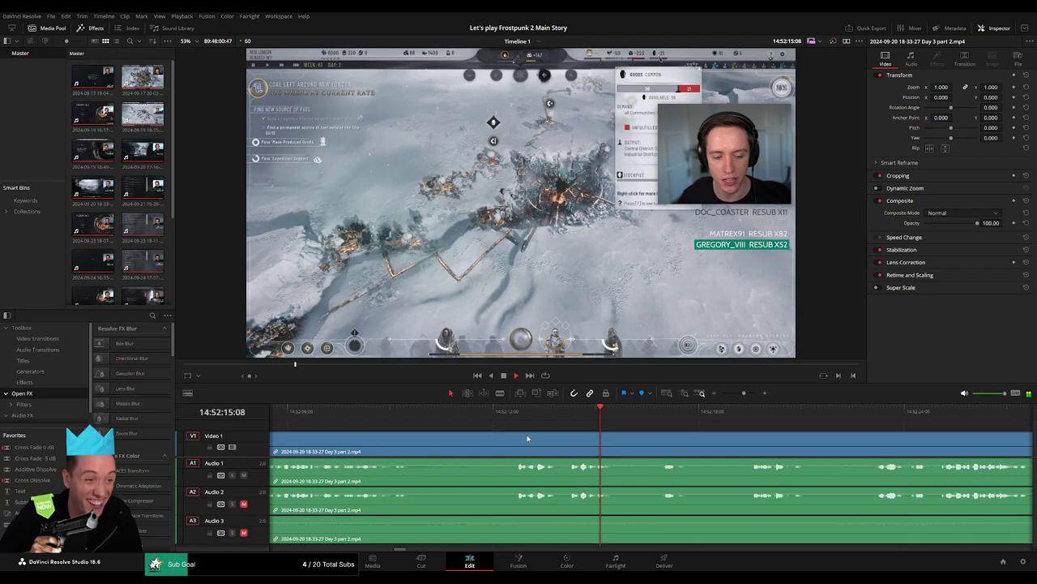
# - Split Day 3 part 2 at 14:52:12 with Ctrl+B and adjust the audio fade after the cut
pyautogui.click(519, 411)
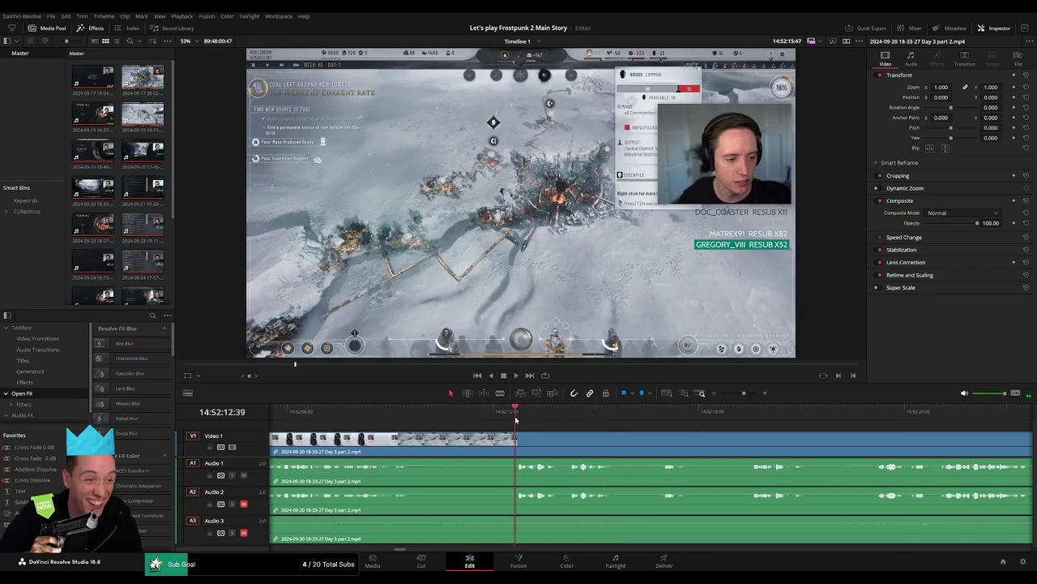
pyautogui.moveTo(518, 419); pyautogui.dragTo(496, 426)
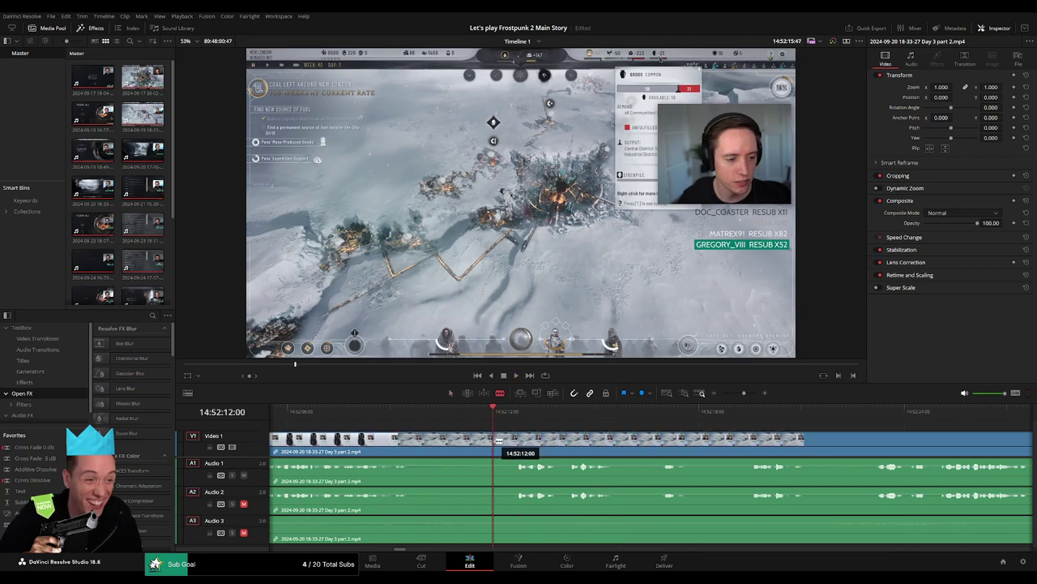
pyautogui.hotkey('ctrl', 'b')
pyautogui.moveTo(499, 444)
pyautogui.mouseDown()
pyautogui.moveTo(536, 446)
pyautogui.moveTo(464, 444)
pyautogui.moveTo(491, 456)
pyautogui.mouseUp()
pyautogui.press('space')
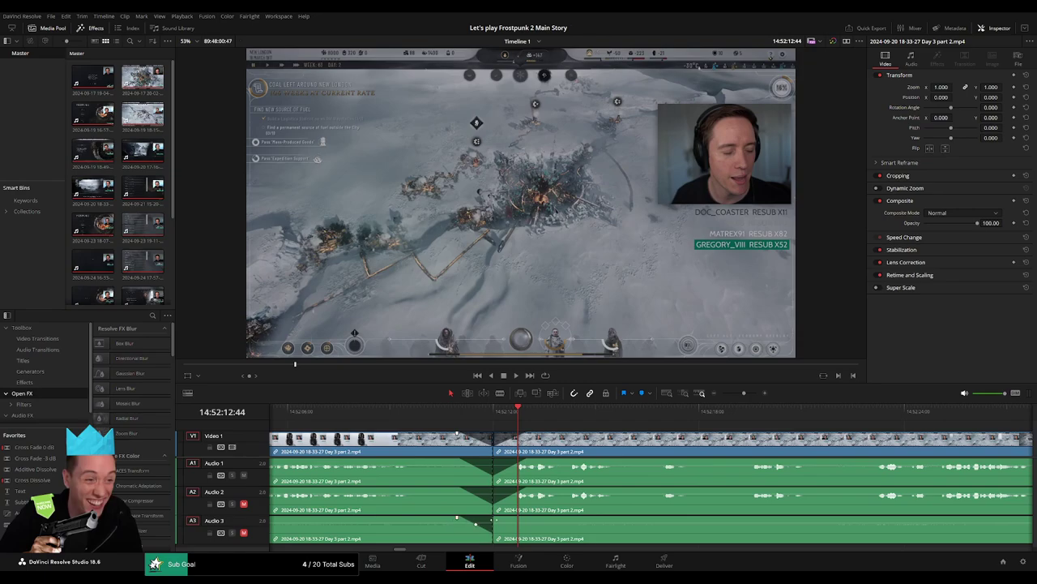
# - Select the gap and slide the later clip left to close it, then undo the move
pyautogui.click(714, 393)
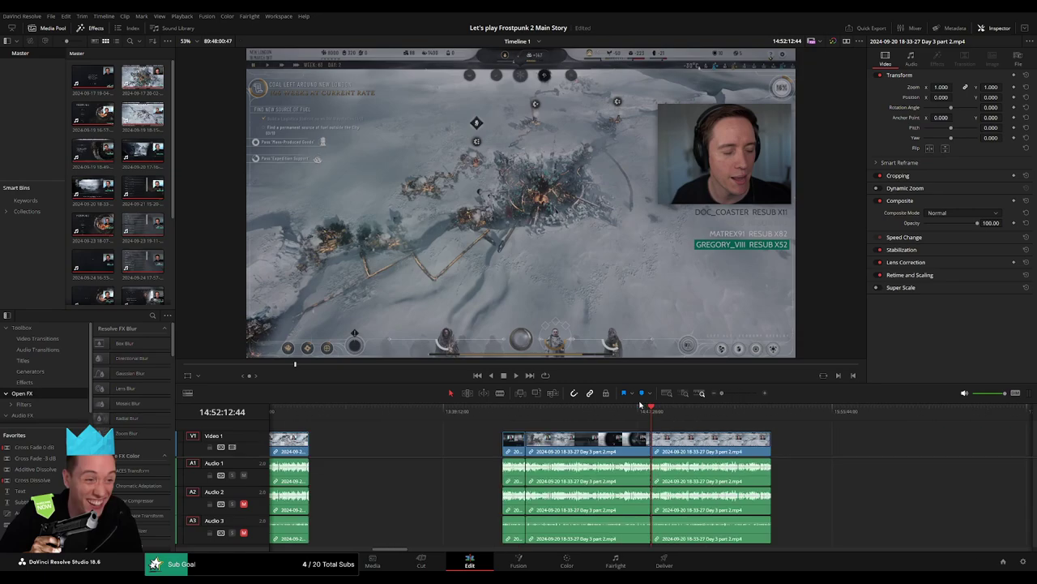
pyautogui.press('Home')
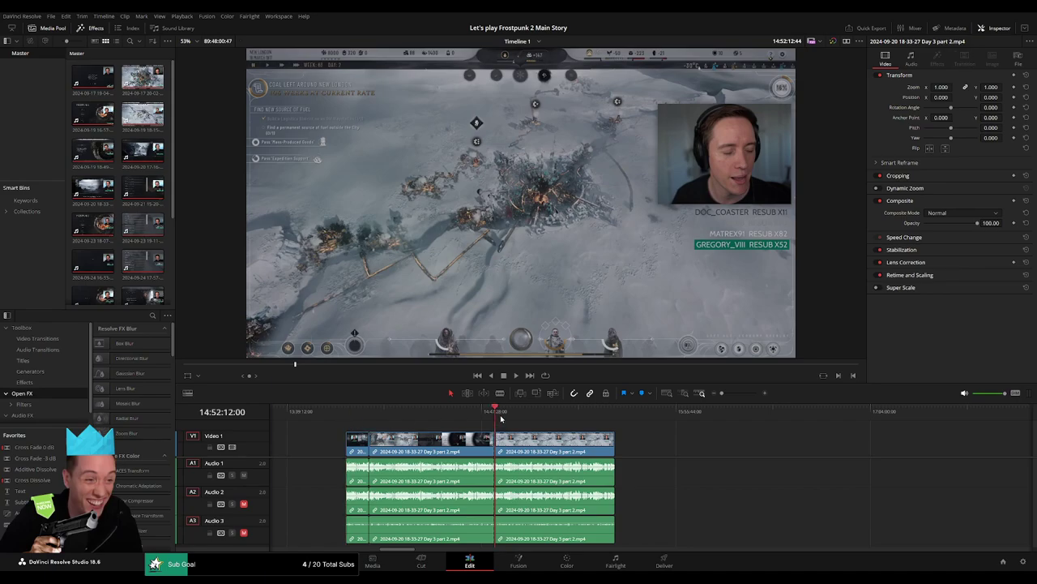
pyautogui.hscroll(3, 501, 418)
pyautogui.moveTo(373, 454); pyautogui.dragTo(623, 453)
pyautogui.click(452, 454)
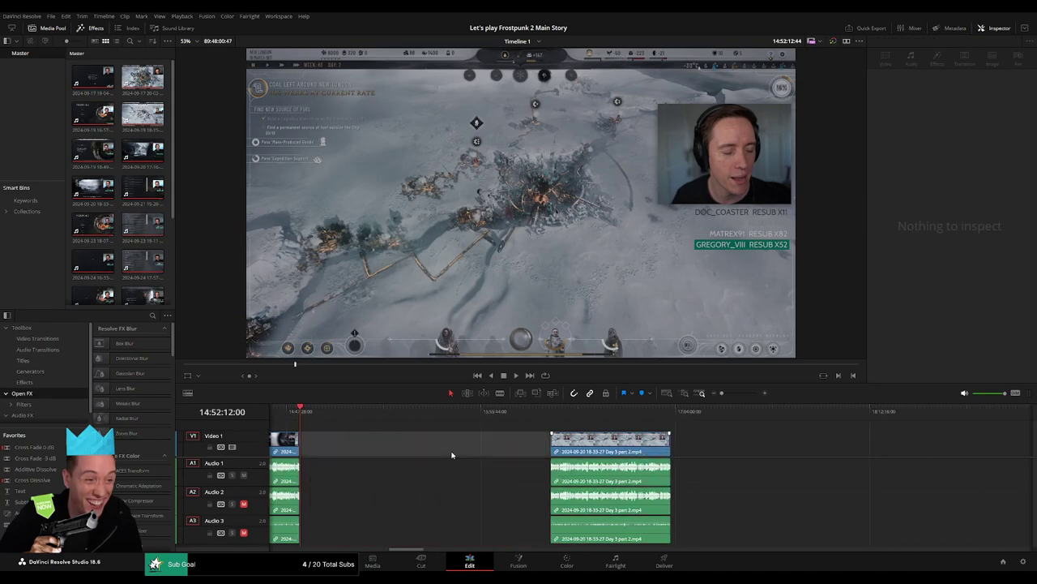
pyautogui.click(480, 414)
pyautogui.moveTo(483, 414); pyautogui.dragTo(492, 417)
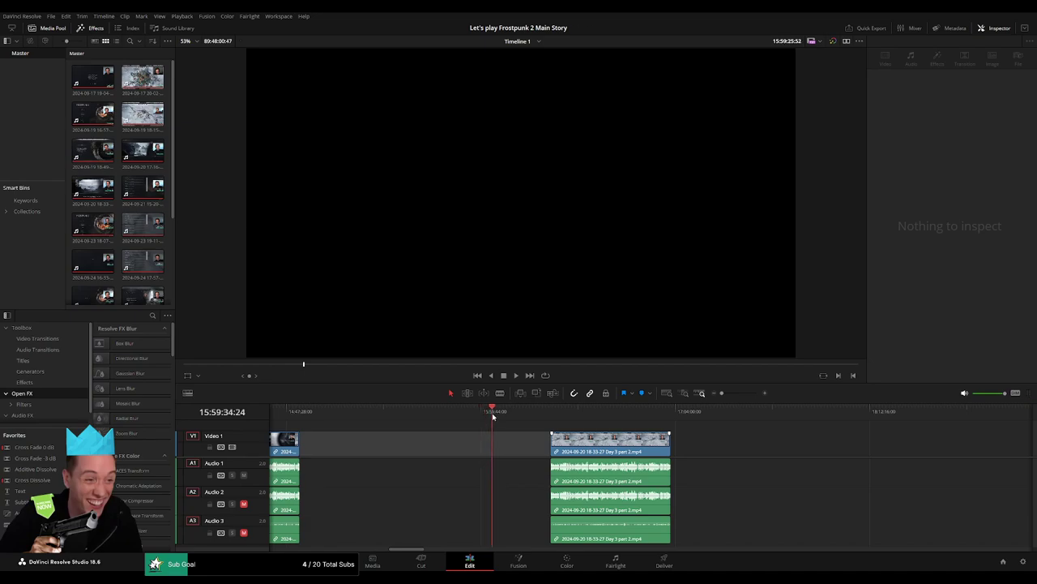
pyautogui.moveTo(596, 451); pyautogui.dragTo(539, 450)
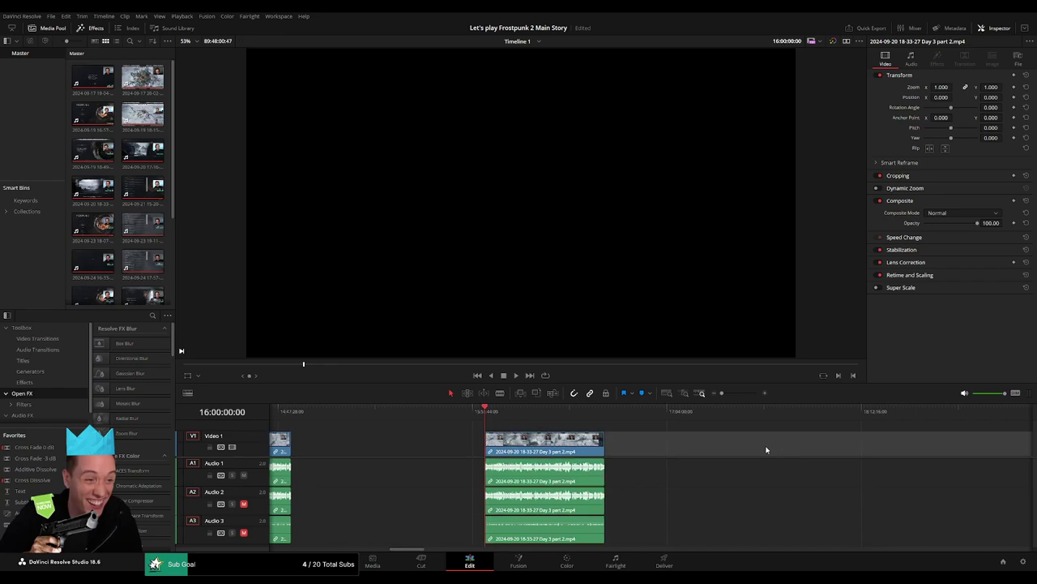
pyautogui.hotkey('ctrl', 'z')
# - Drag the Day 4 clip left until it butts against the end of Day 3 part 2
pyautogui.hscroll(5, 689, 451)
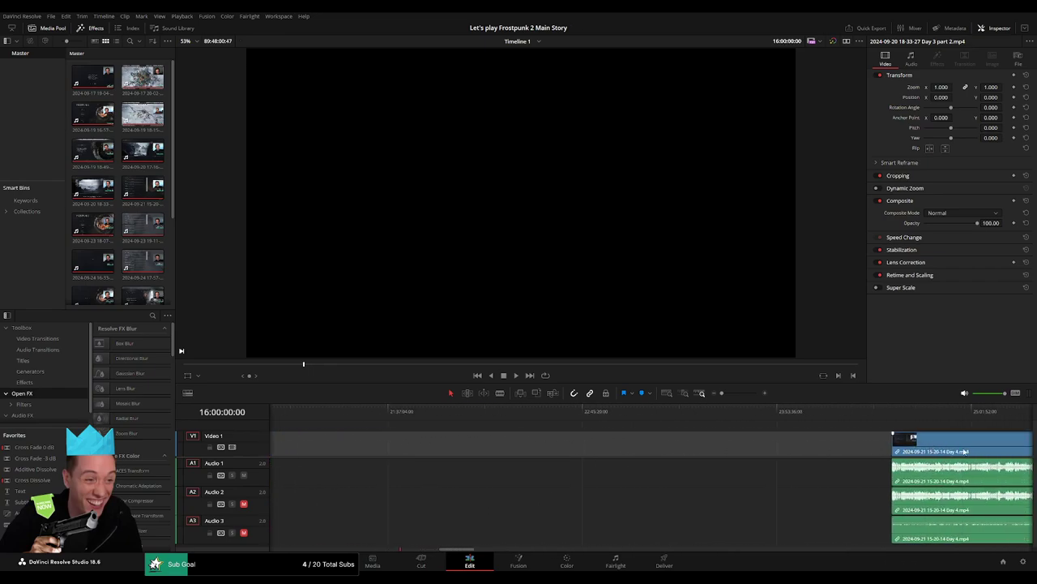
pyautogui.moveTo(965, 451); pyautogui.dragTo(753, 443)
pyautogui.moveTo(700, 453); pyautogui.dragTo(574, 459)
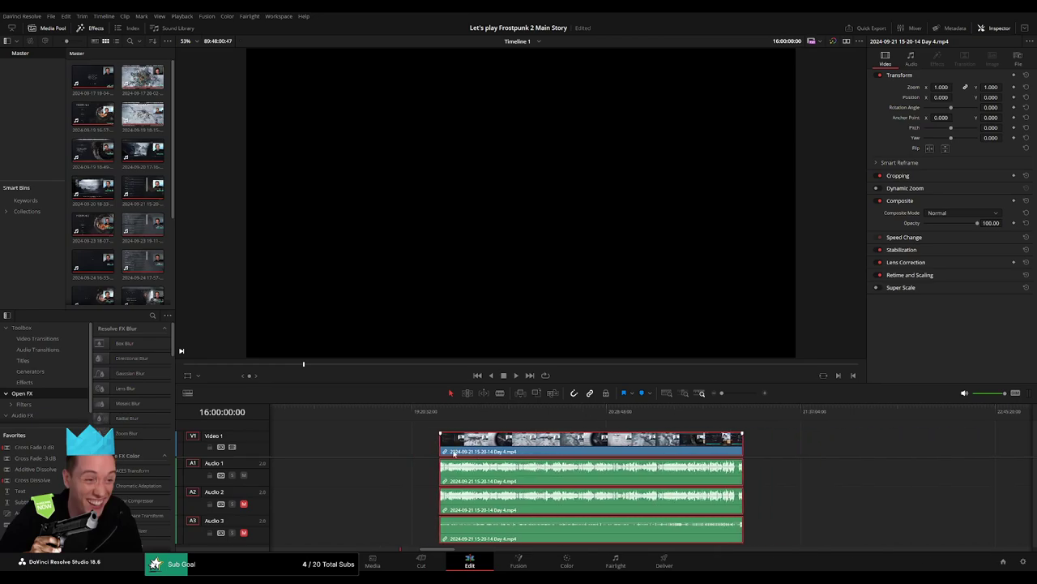
pyautogui.hscroll(-3, 574, 458)
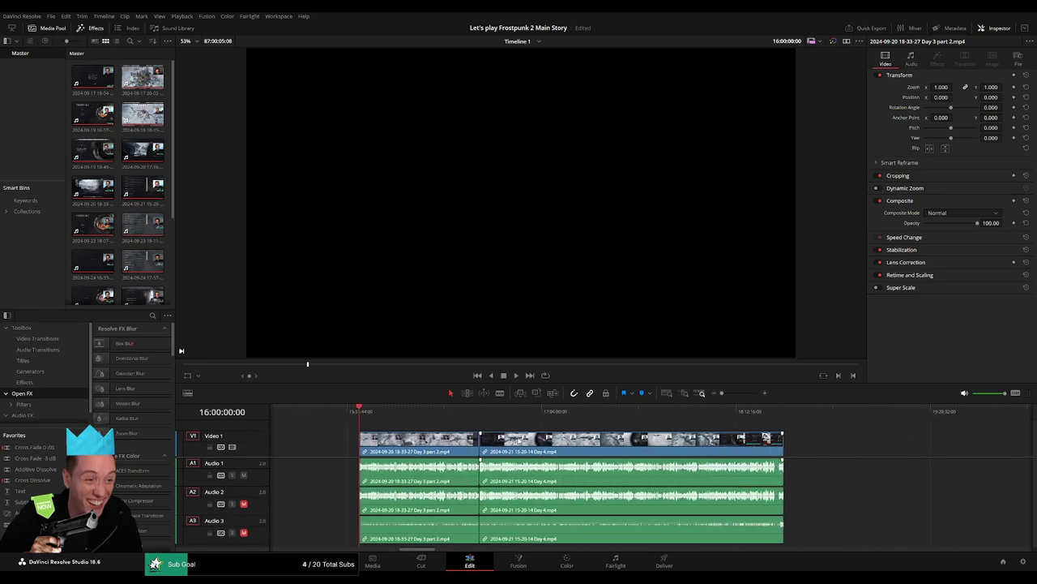
# - Play back across the Day 3 part 2 to Day 4 join to review it
pyautogui.press('space')
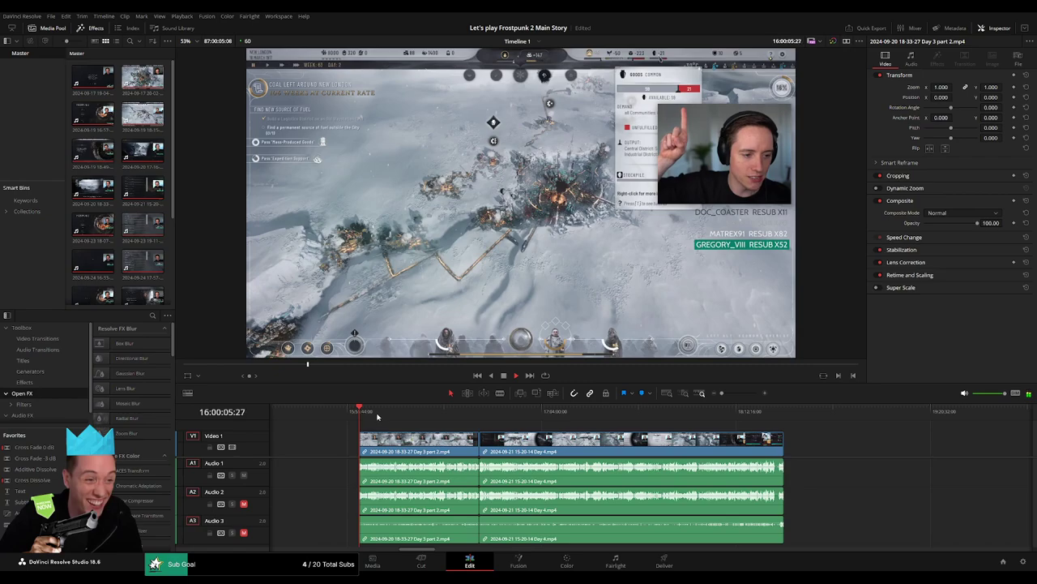
pyautogui.moveTo(456, 412); pyautogui.dragTo(479, 429)
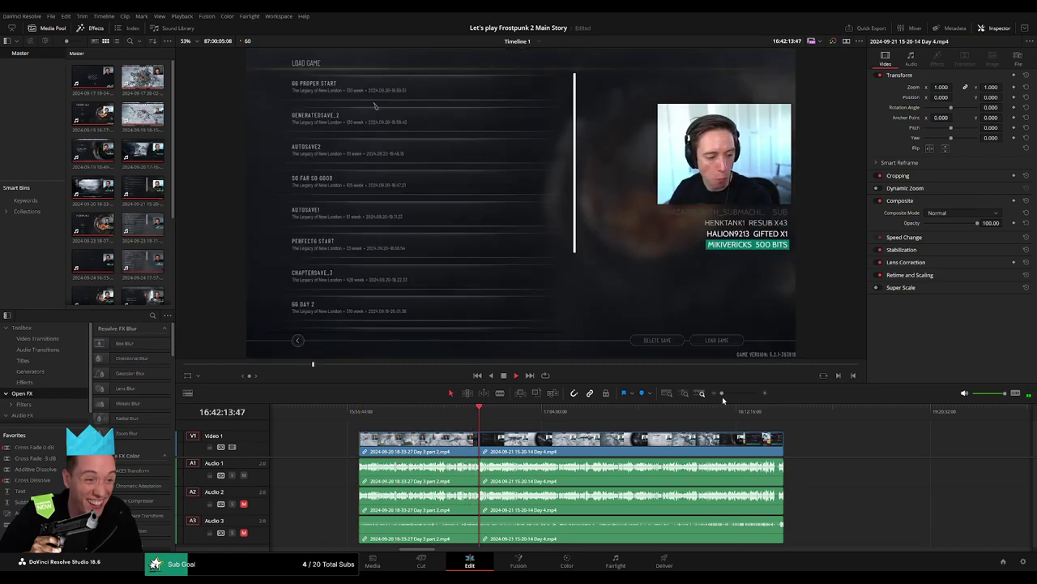
pyautogui.moveTo(723, 396); pyautogui.dragTo(741, 396)
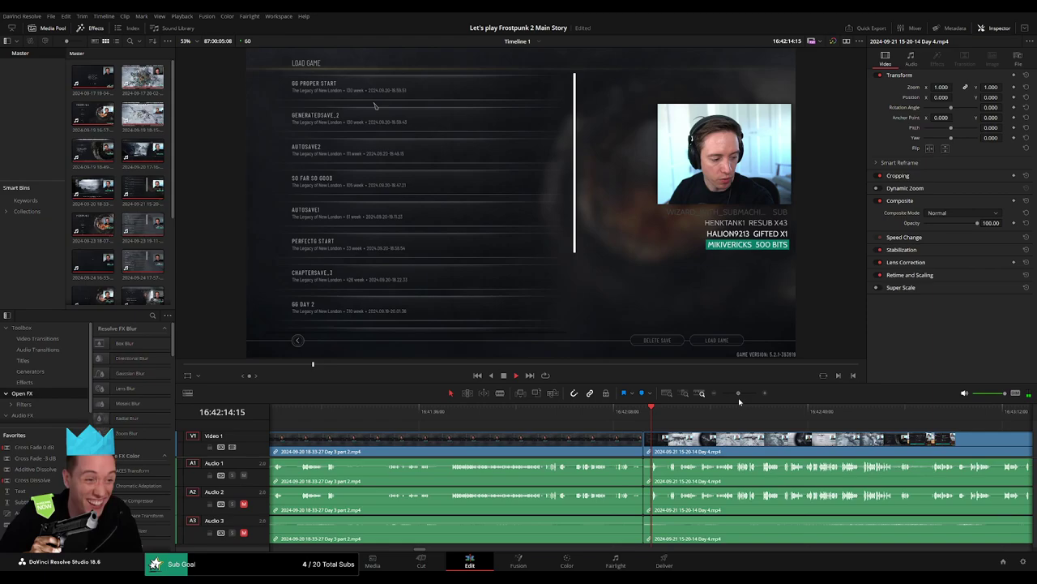
pyautogui.press('space')
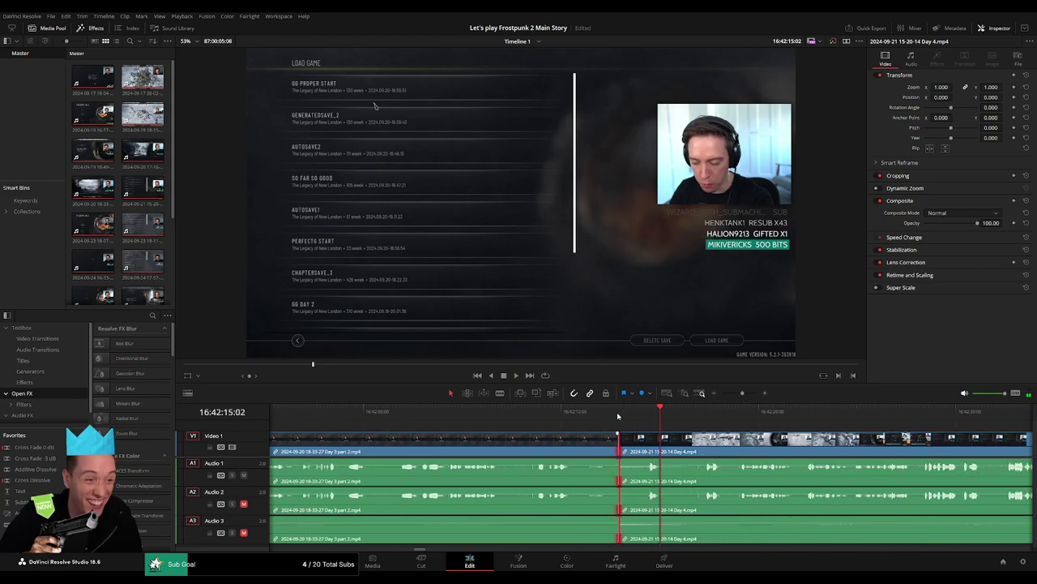
pyautogui.click(528, 411)
pyautogui.press('space')
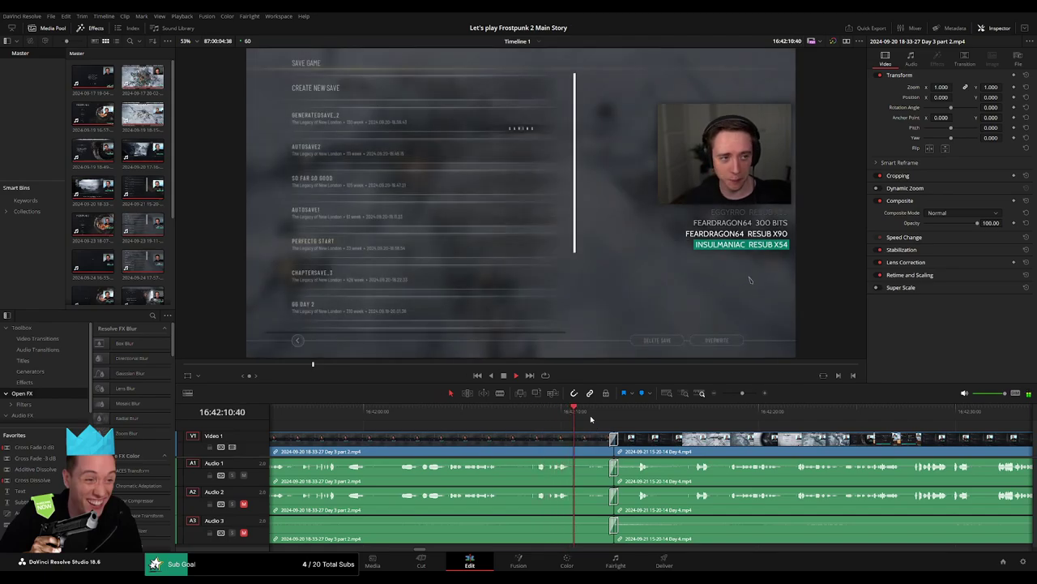
pyautogui.scroll(-5, 611, 438)
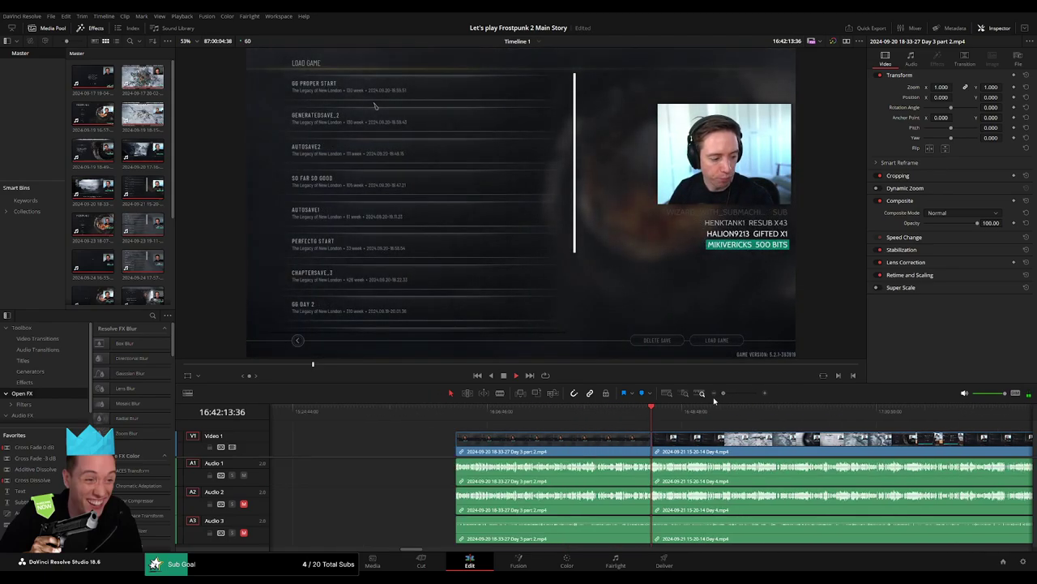
pyautogui.hscroll(3, 611, 438)
pyautogui.moveTo(480, 411); pyautogui.dragTo(472, 416)
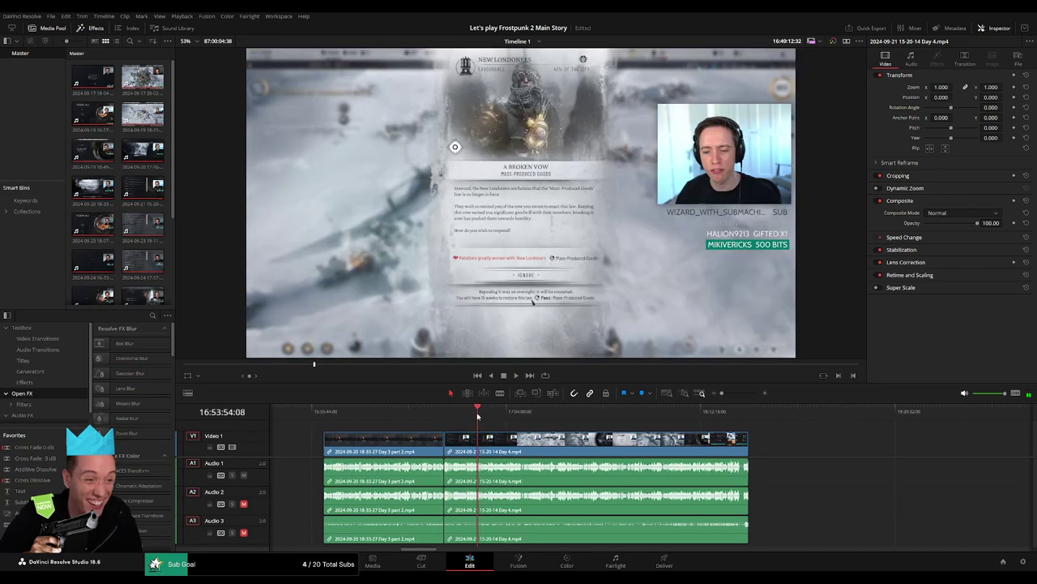
pyautogui.scroll(5, 586, 444)
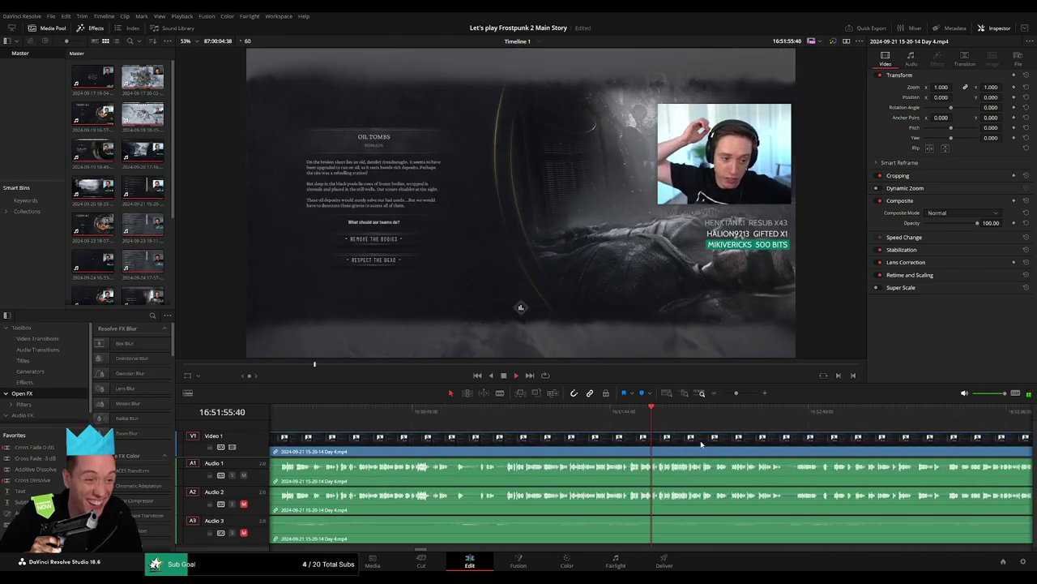
pyautogui.click(701, 413)
pyautogui.press('space')
pyautogui.hscroll(5, 702, 430)
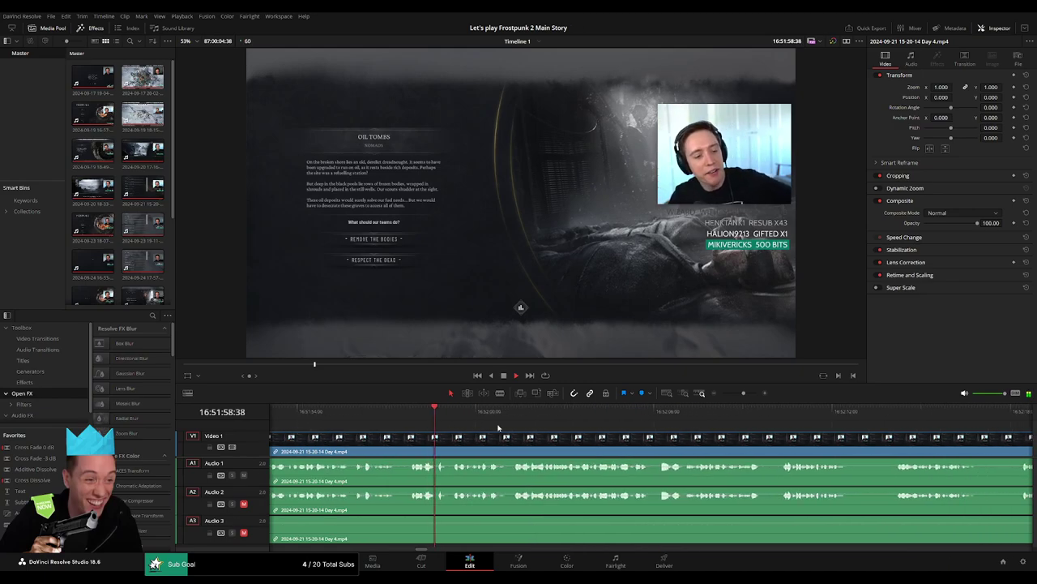
pyautogui.click(666, 411)
pyautogui.hscroll(3, 702, 438)
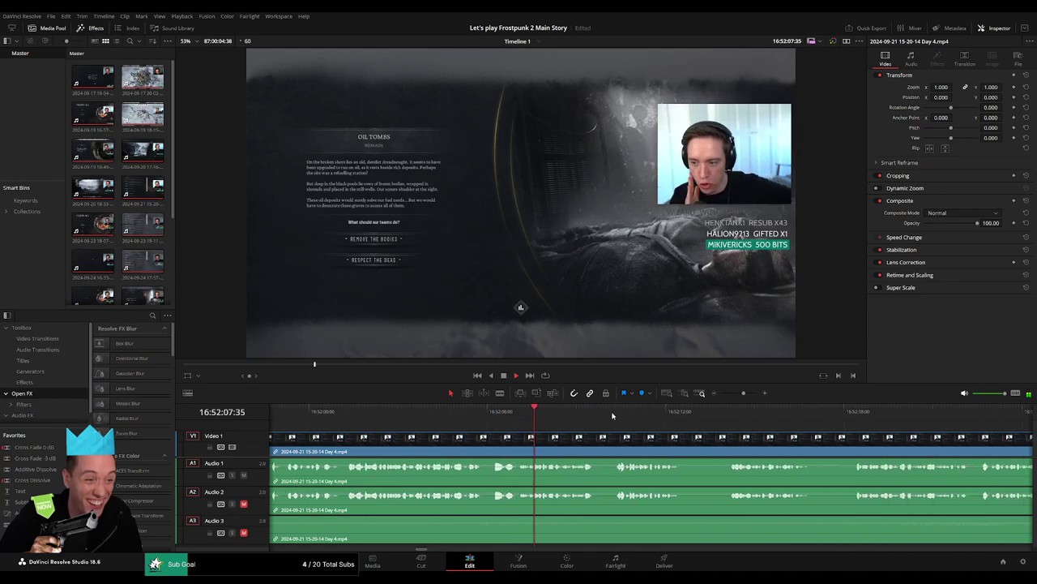
pyautogui.hscroll(3, 648, 433)
pyautogui.click(469, 411)
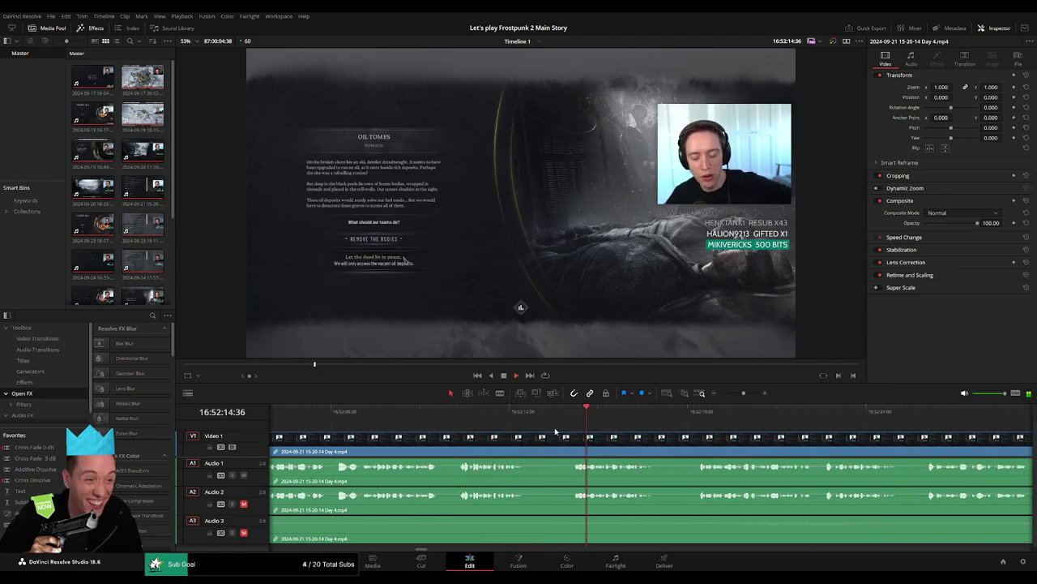
pyautogui.scroll(2, 554, 422)
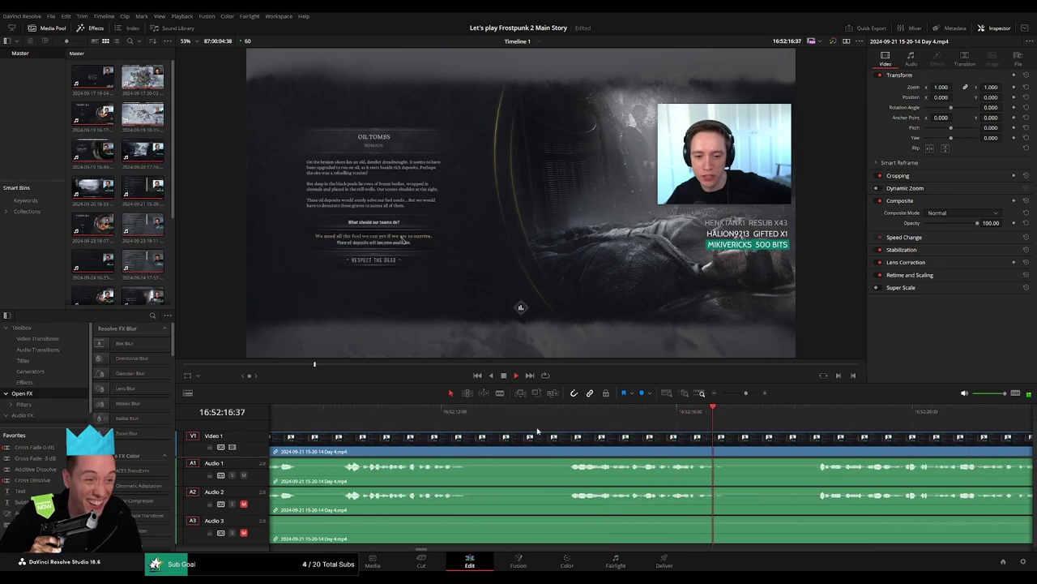
pyautogui.click(345, 415)
pyautogui.hscroll(-3, 345, 418)
pyautogui.click(407, 415)
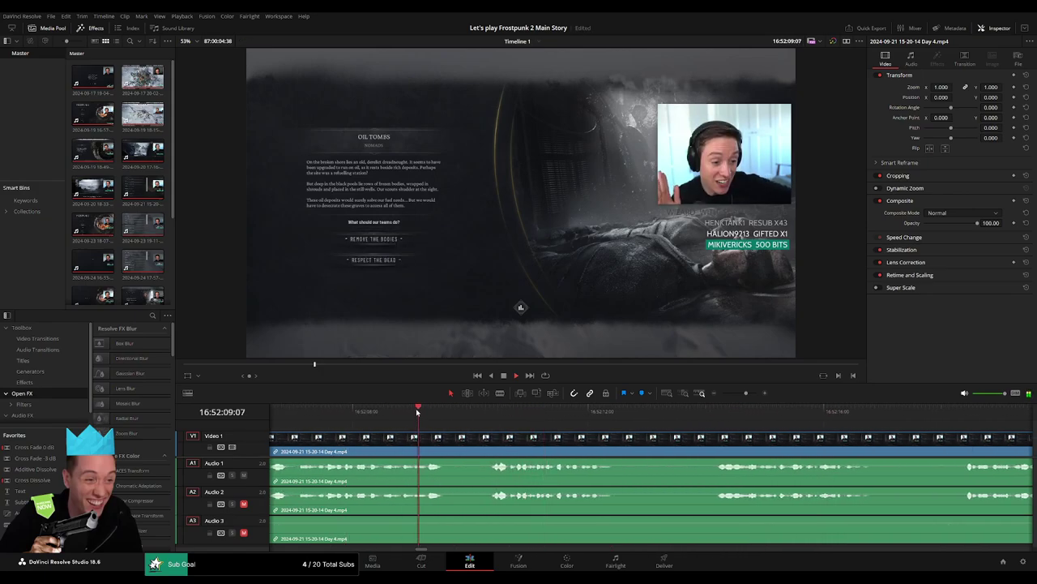
pyautogui.hscroll(3, 478, 422)
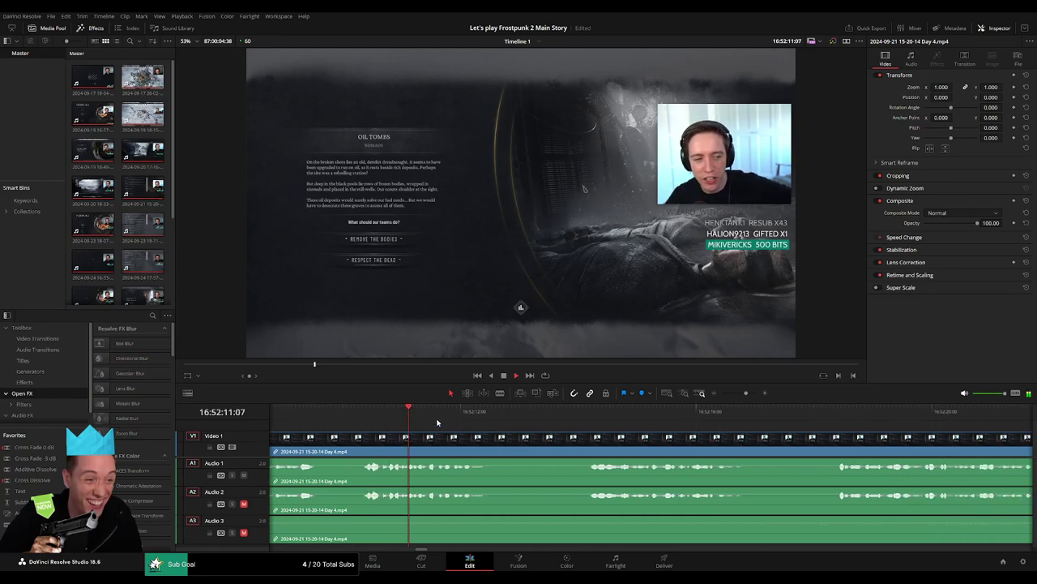
pyautogui.click(590, 411)
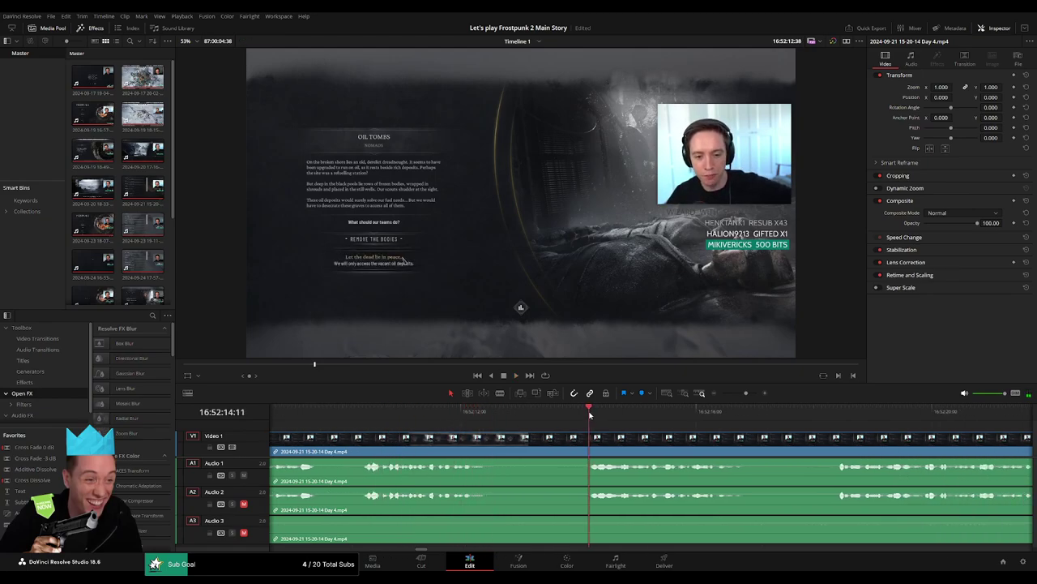
pyautogui.moveTo(589, 414); pyautogui.dragTo(538, 429)
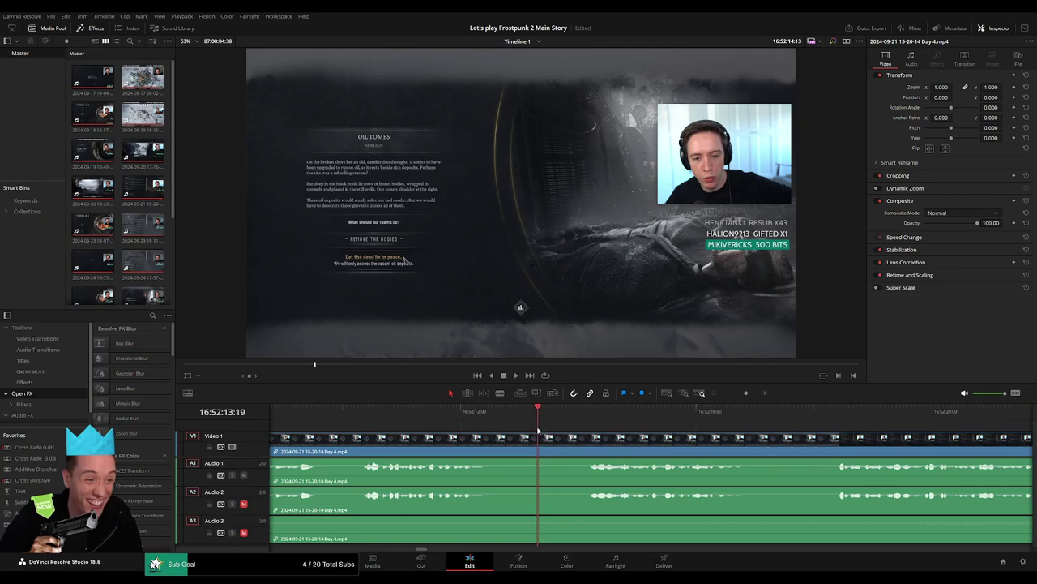
pyautogui.moveTo(537, 429)
pyautogui.mouseDown()
pyautogui.moveTo(520, 430)
pyautogui.moveTo(582, 441)
pyautogui.moveTo(448, 438)
pyautogui.mouseUp()
# - Blade all tracks at 16:52:13:00, add fade-outs and fade-ins on A1, A2 and A3, and preview
pyautogui.hotkey('ctrl', 'b')
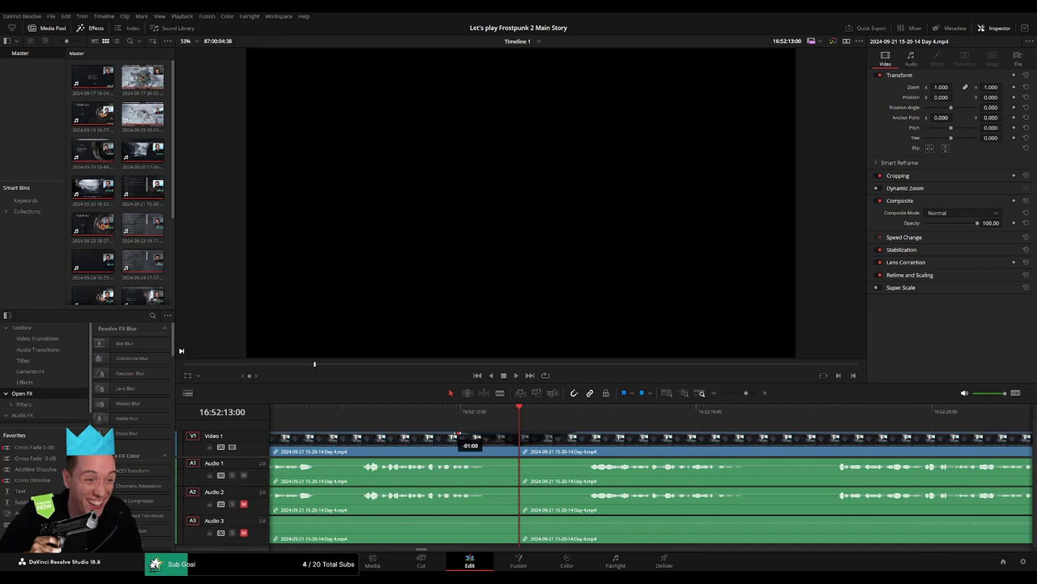
pyautogui.moveTo(520, 460)
pyautogui.mouseDown()
pyautogui.moveTo(462, 462)
pyautogui.moveTo(572, 460)
pyautogui.mouseUp()
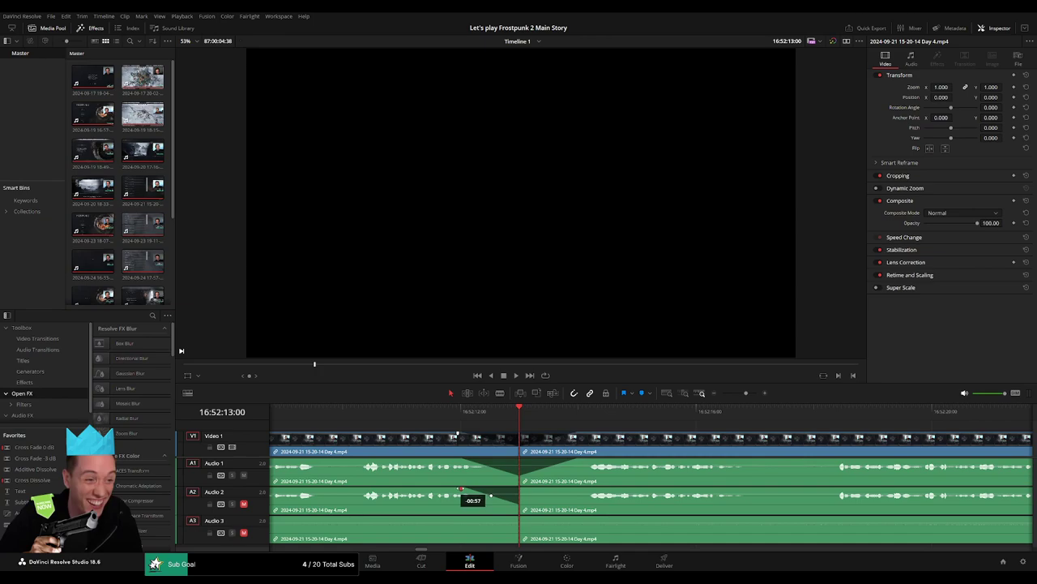
pyautogui.moveTo(519, 489); pyautogui.dragTo(578, 490)
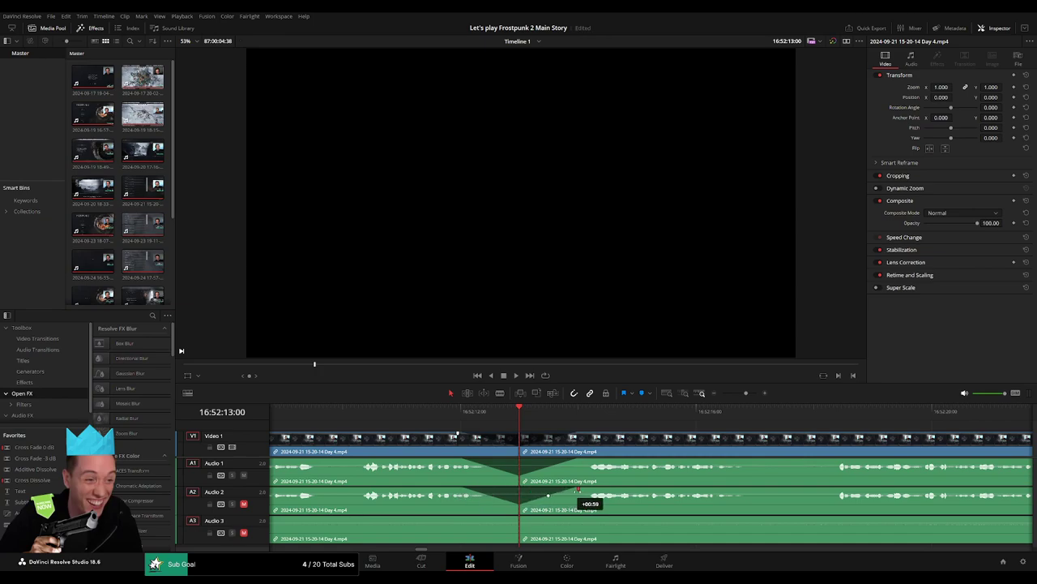
pyautogui.moveTo(516, 517); pyautogui.dragTo(464, 519)
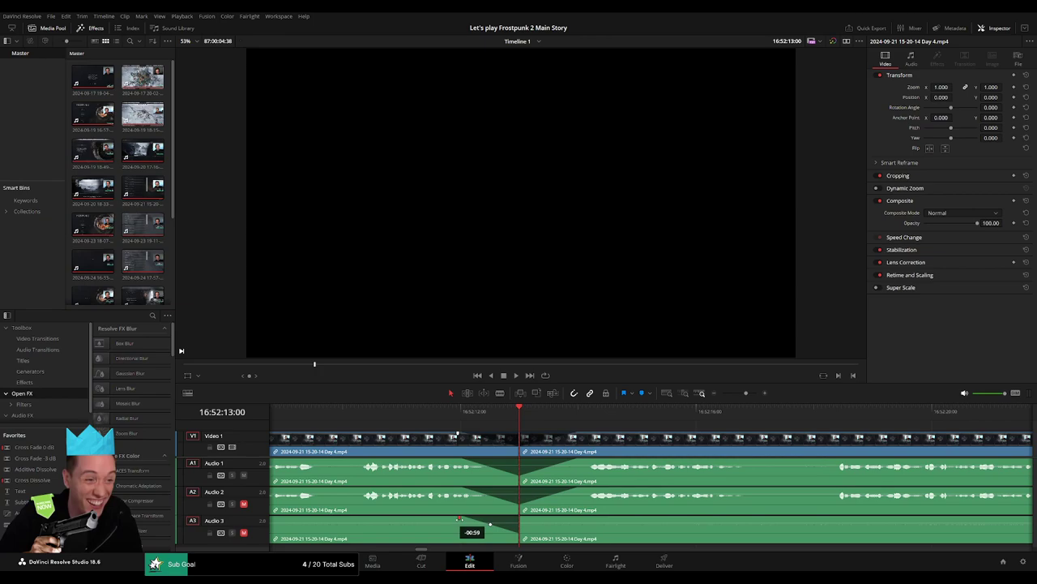
pyautogui.click(519, 518)
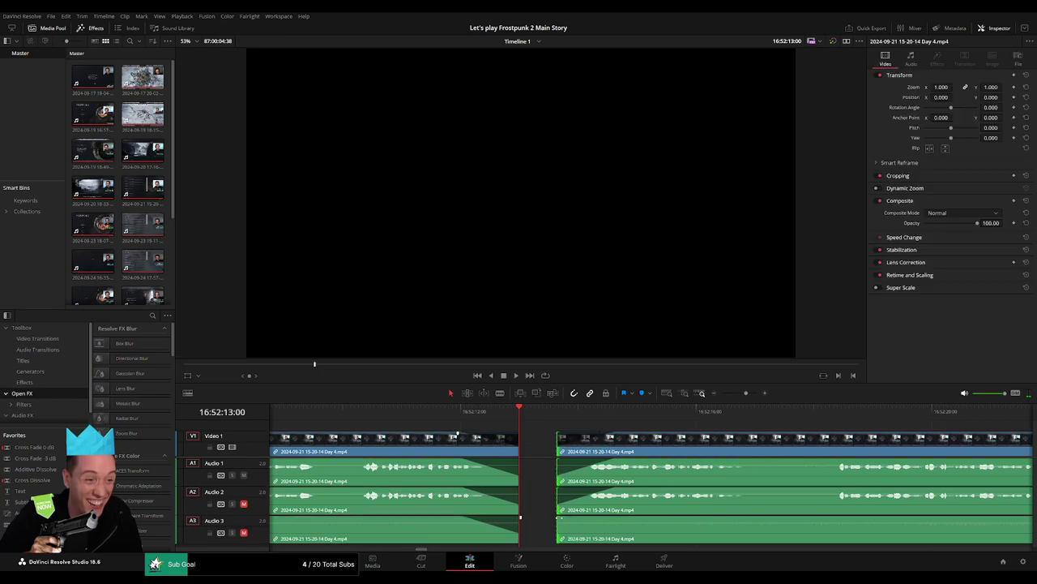
pyautogui.moveTo(521, 516); pyautogui.dragTo(581, 517)
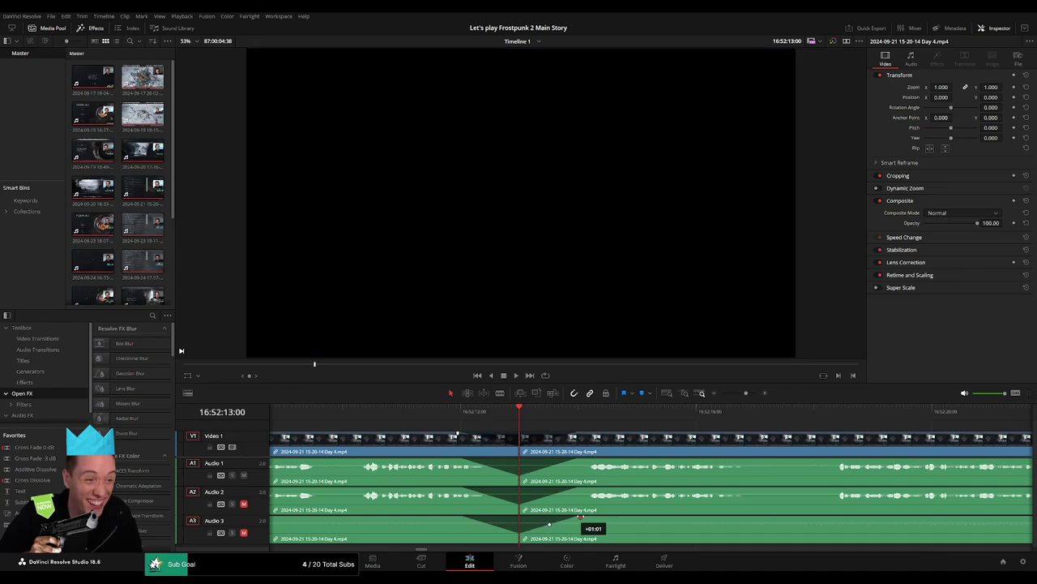
pyautogui.press('space')
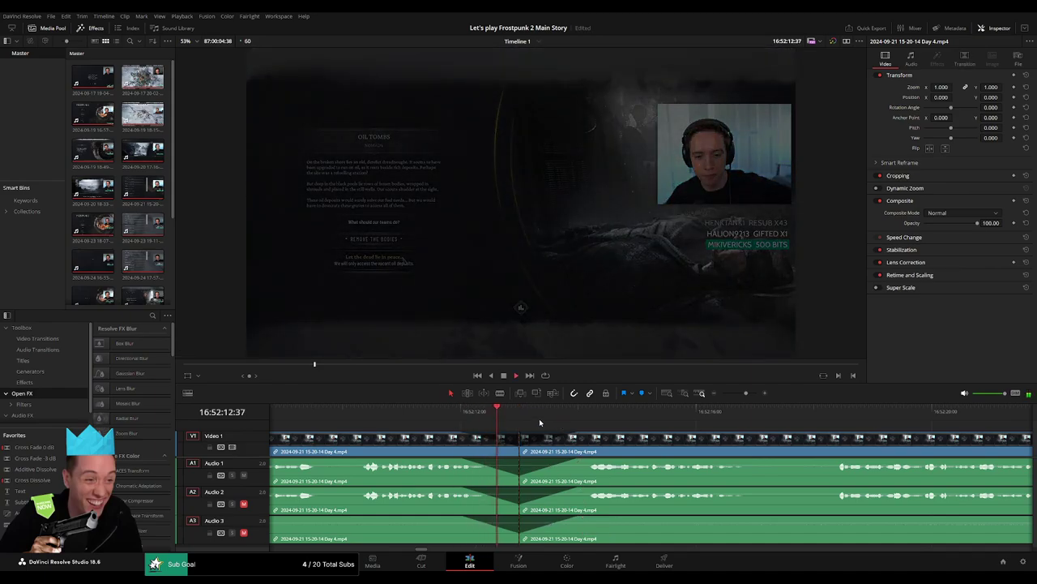
# - Zoom out to the whole sequence and drag the Day 4 clip further along the track
pyautogui.press('space')
pyautogui.moveTo(748, 396); pyautogui.dragTo(722, 393)
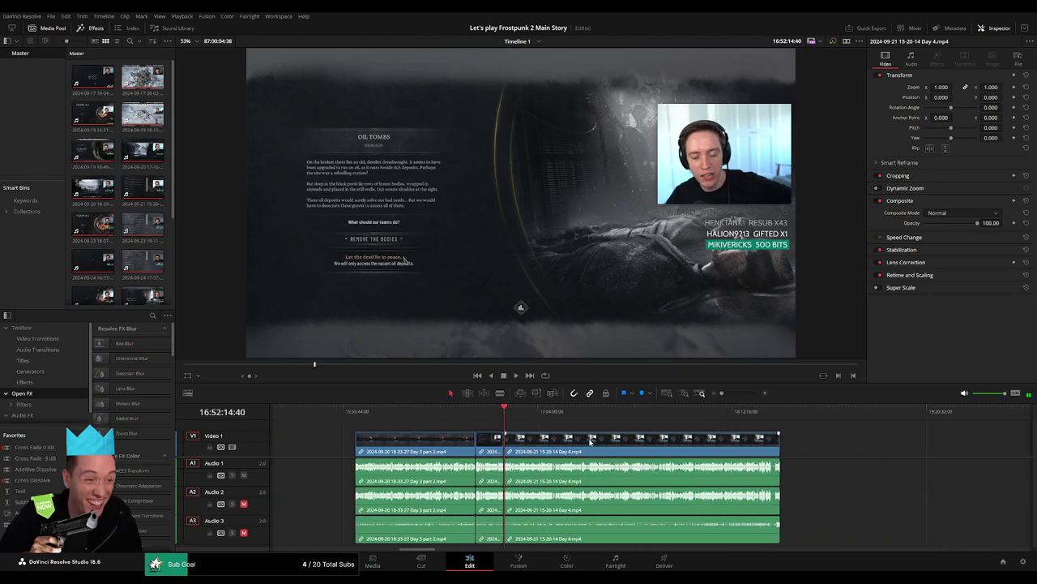
pyautogui.hscroll(5, 395, 439)
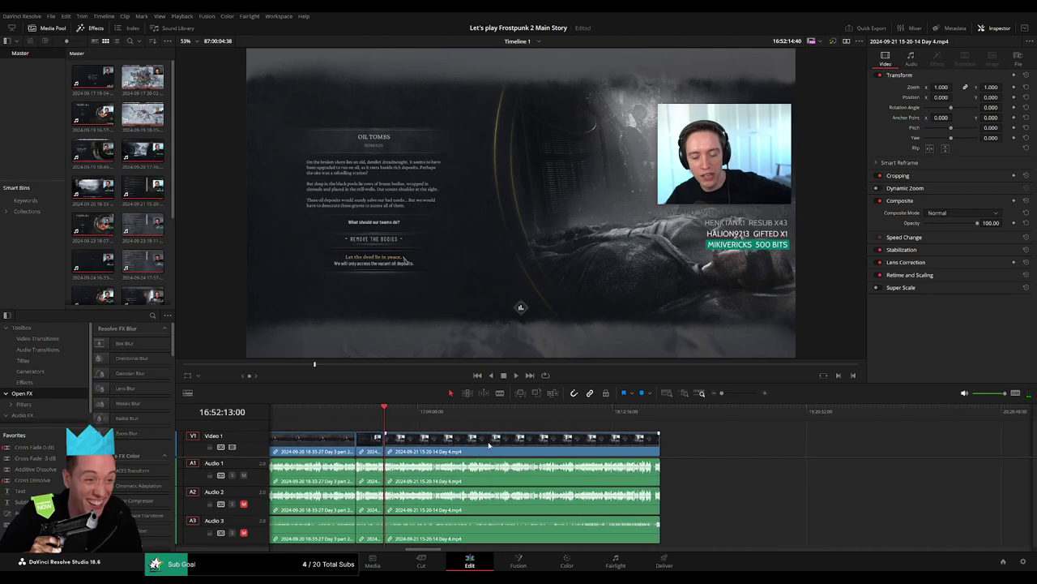
pyautogui.moveTo(395, 439); pyautogui.dragTo(680, 439)
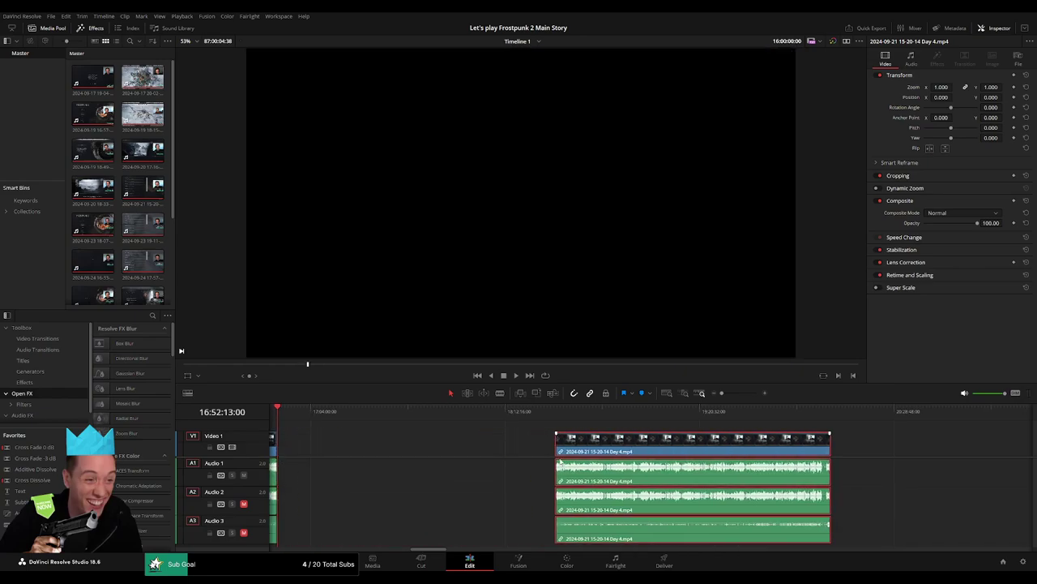
pyautogui.click(408, 455)
pyautogui.press('Home')
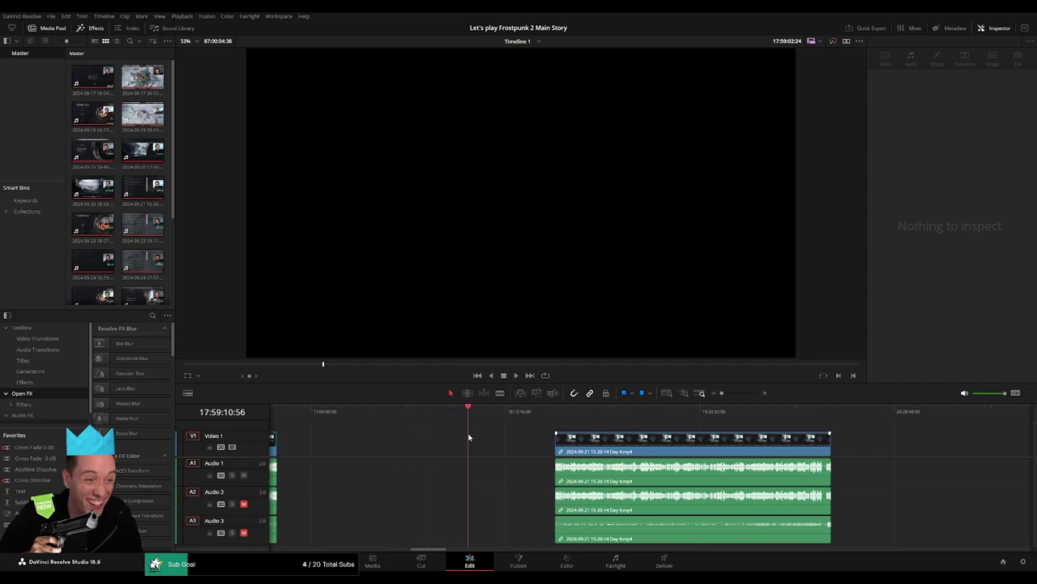
# - Reposition the Day 4 clip to start at 18:00:00:00 and scrub into its footage
pyautogui.scroll(3, 597, 438)
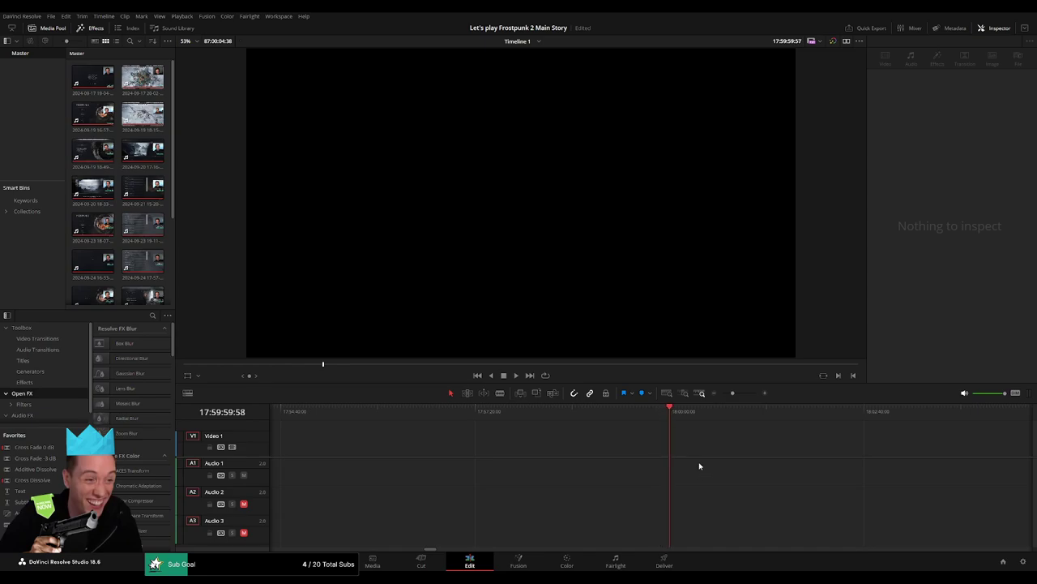
pyautogui.scroll(-2, 741, 396)
pyautogui.moveTo(817, 454); pyautogui.dragTo(734, 454)
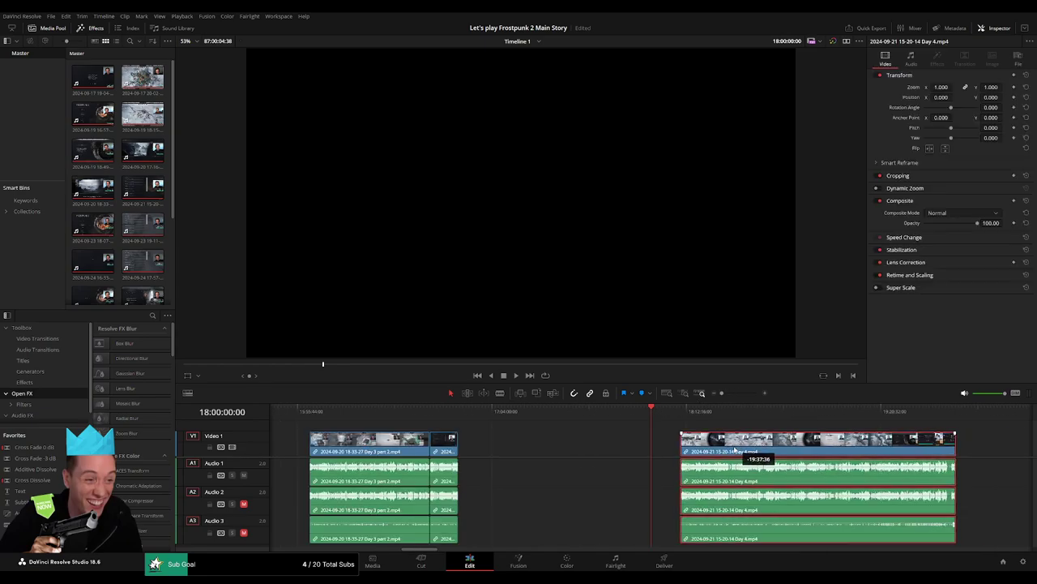
pyautogui.press('space')
pyautogui.hscroll(4, 568, 454)
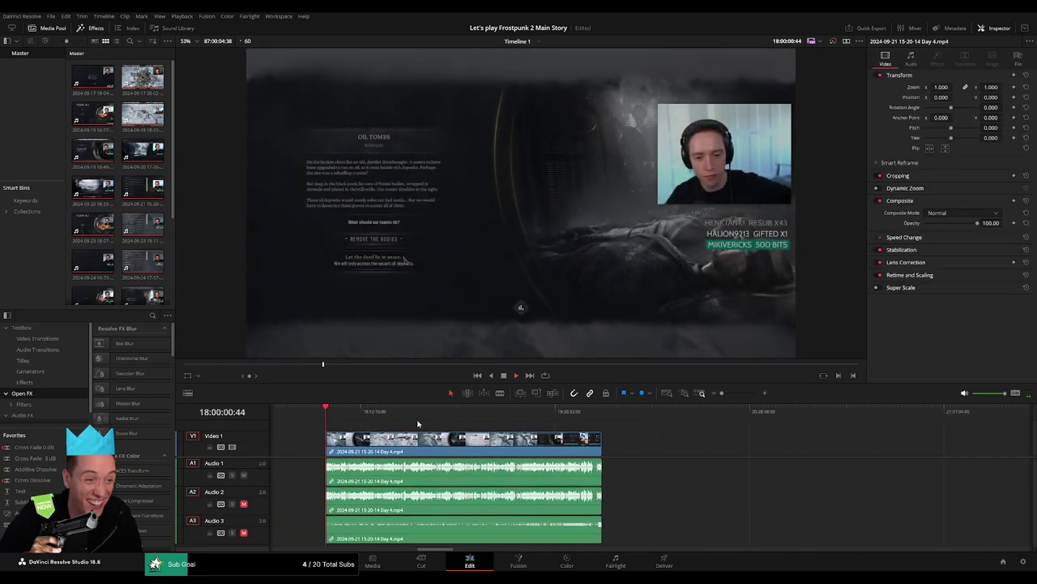
pyautogui.click(416, 425)
pyautogui.moveTo(417, 425); pyautogui.dragTo(472, 429)
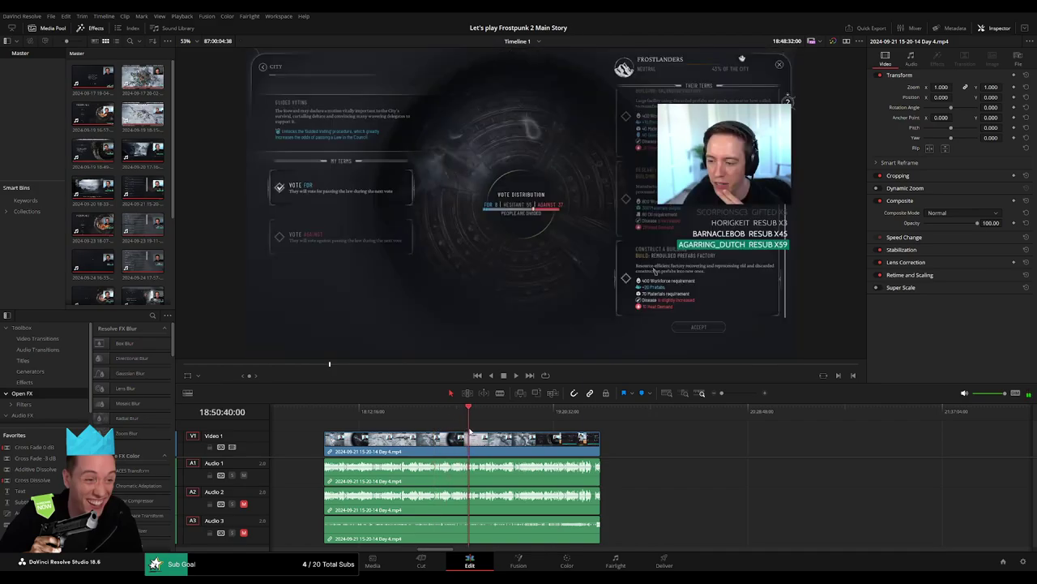
# - Blade the Day 4 clip on all tracks at 18:52:00:00 and butt the right piece against the cut
pyautogui.press('space')
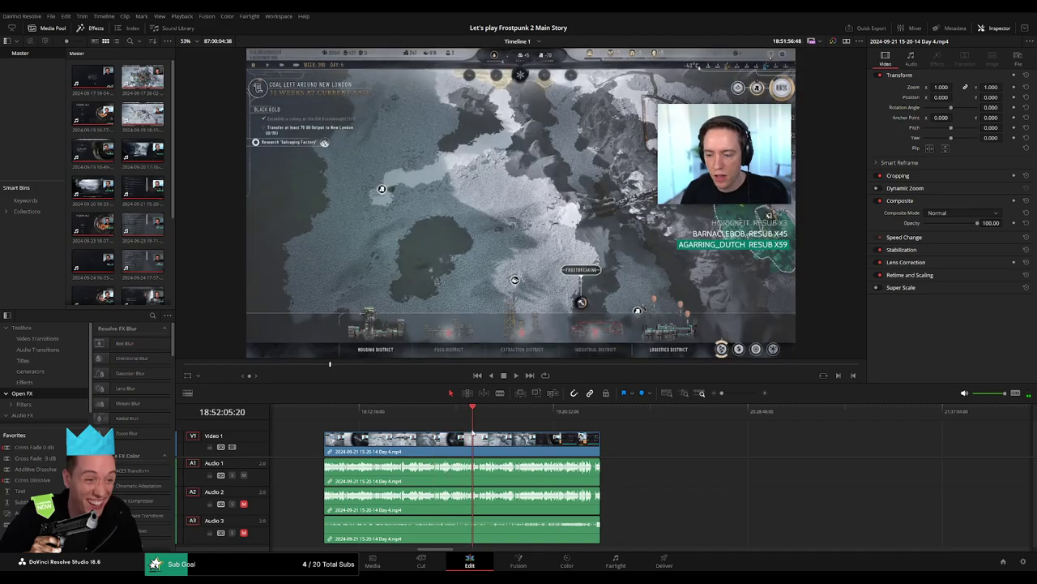
pyautogui.scroll(3, 667, 445)
pyautogui.scroll(3, 667, 445)
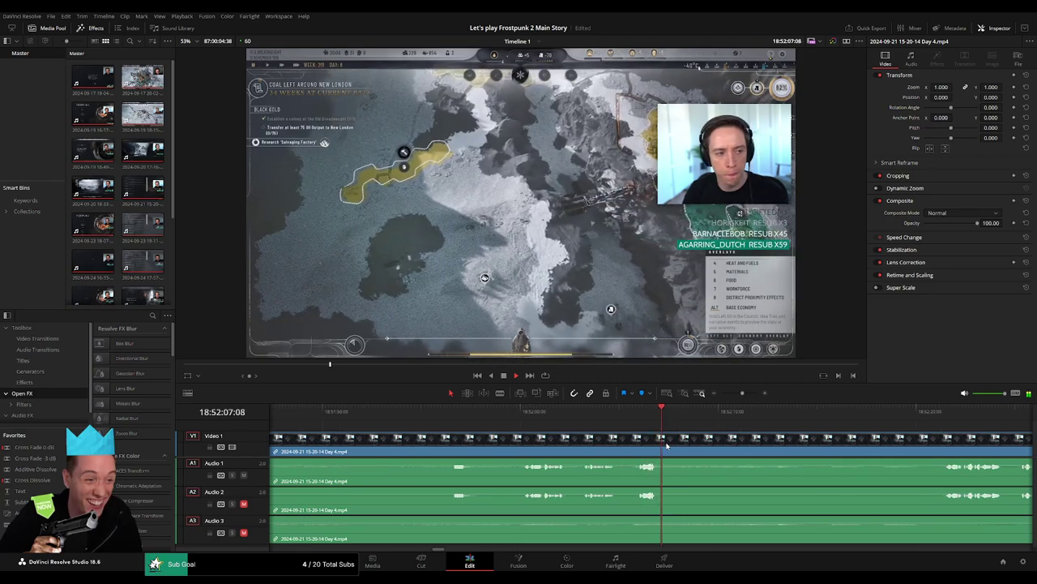
pyautogui.click(348, 421)
pyautogui.moveTo(348, 420)
pyautogui.mouseDown()
pyautogui.moveTo(535, 422)
pyautogui.moveTo(526, 423)
pyautogui.mouseUp()
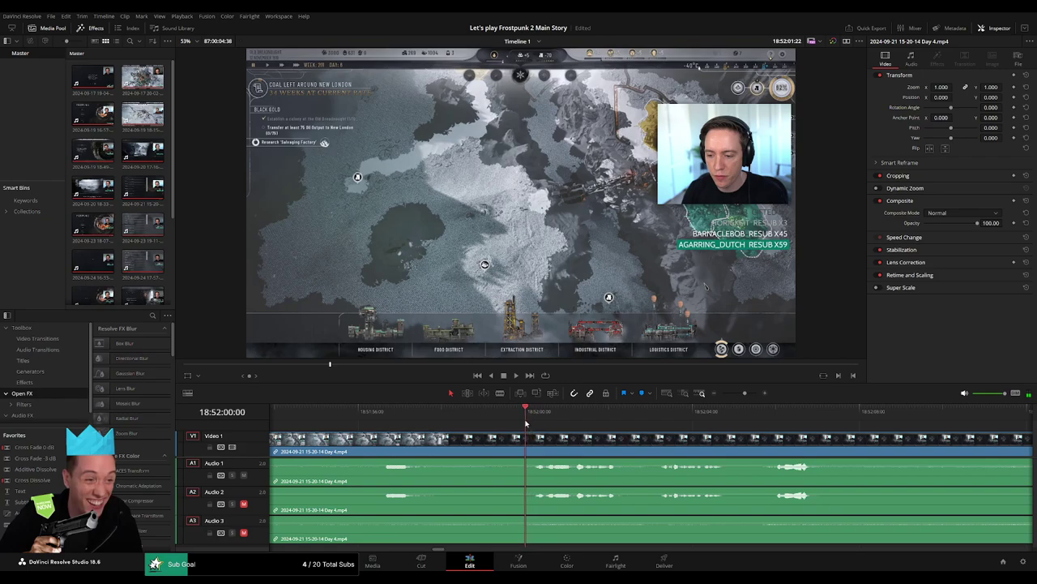
pyautogui.hotkey('ctrl', 'b')
pyautogui.click(552, 434)
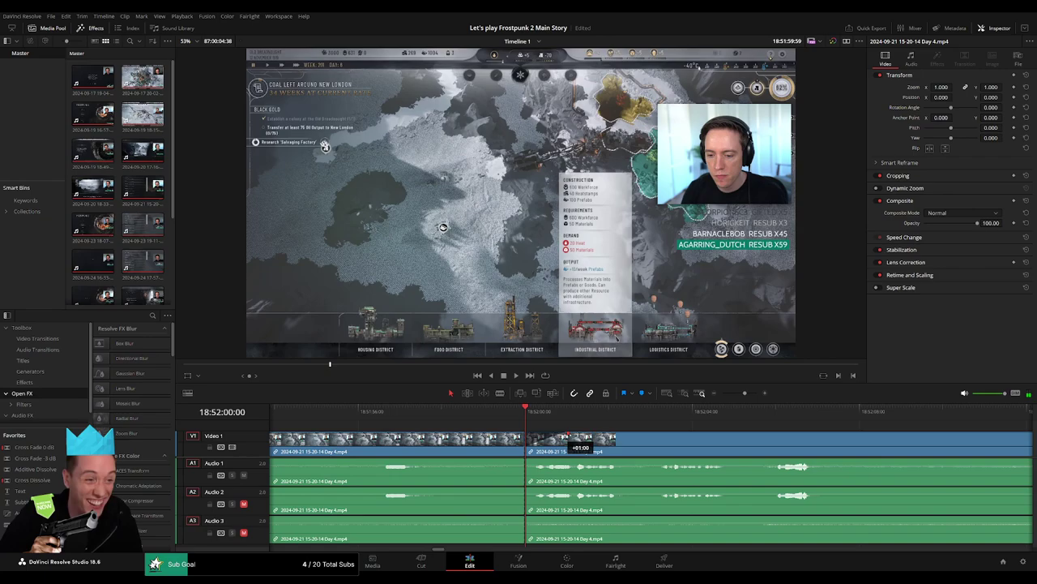
pyautogui.moveTo(567, 435); pyautogui.dragTo(482, 435)
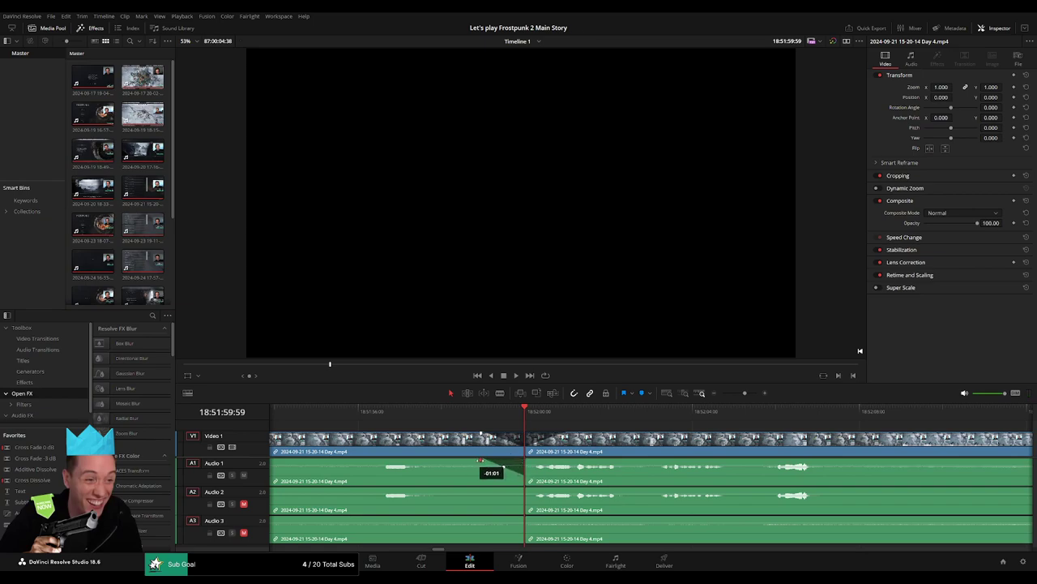
# - Add fade-ins on A1 and A2 after the 18:52:00:00 cut and a fade-out on A2 before it
pyautogui.moveTo(525, 460); pyautogui.dragTo(570, 461)
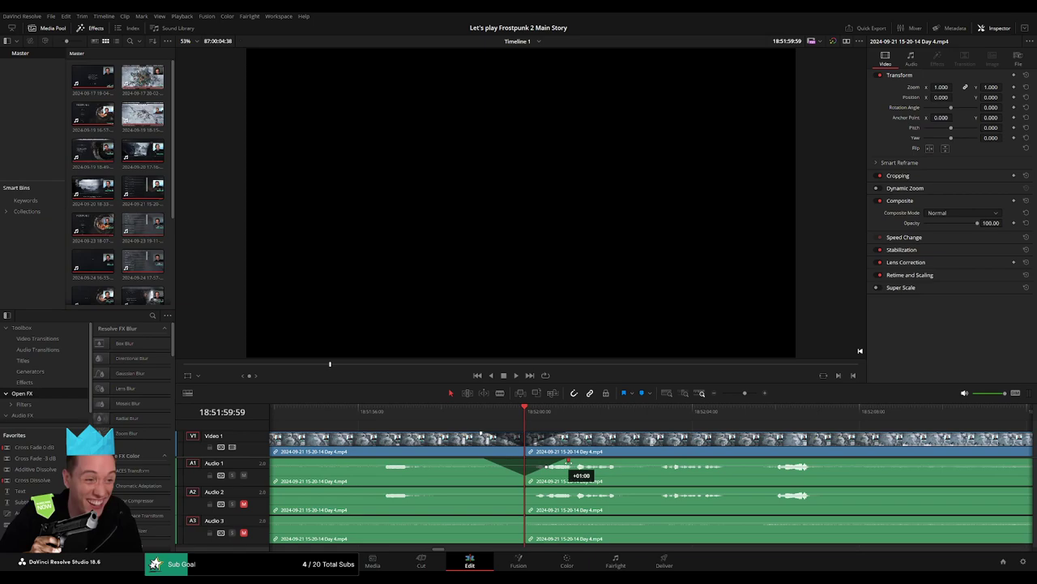
pyautogui.moveTo(501, 491); pyautogui.dragTo(553, 489)
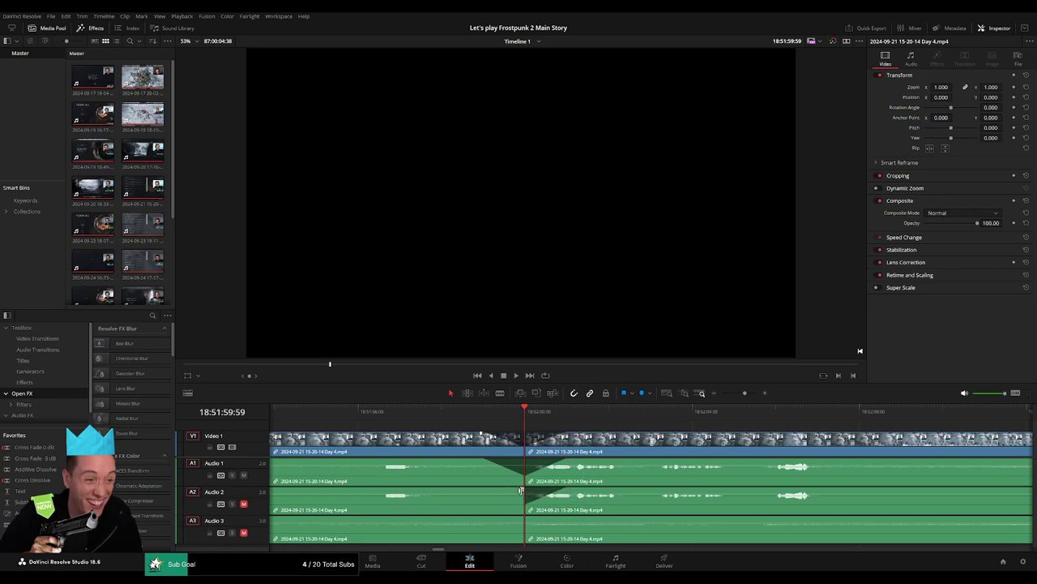
pyautogui.moveTo(521, 490); pyautogui.dragTo(490, 489)
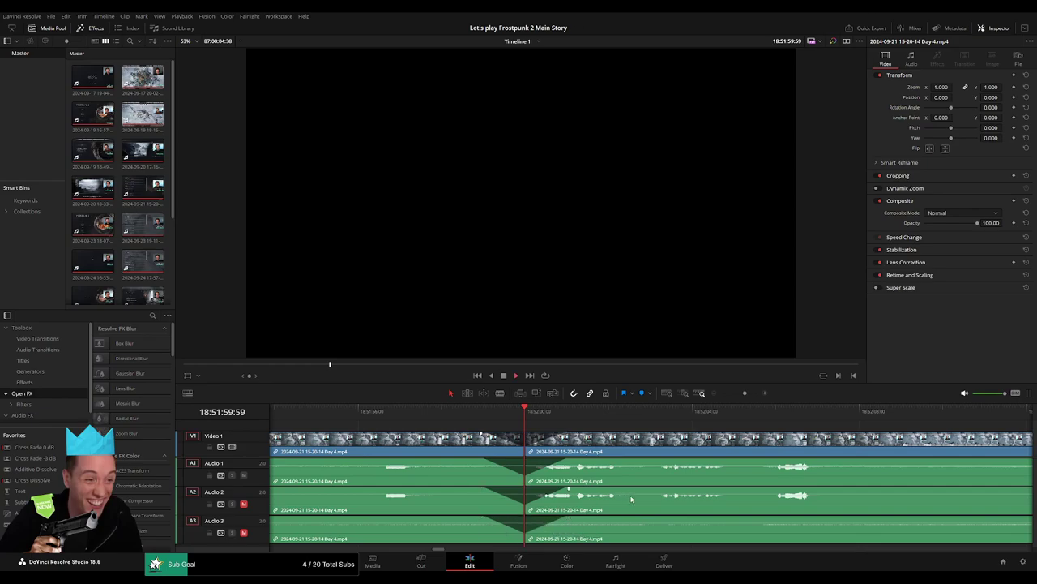
# - Drag the second Day 4 clip right, then nudge it back to start at 20:00:00:00
pyautogui.scroll(-4, 600, 470)
pyautogui.scroll(-3, 578, 444)
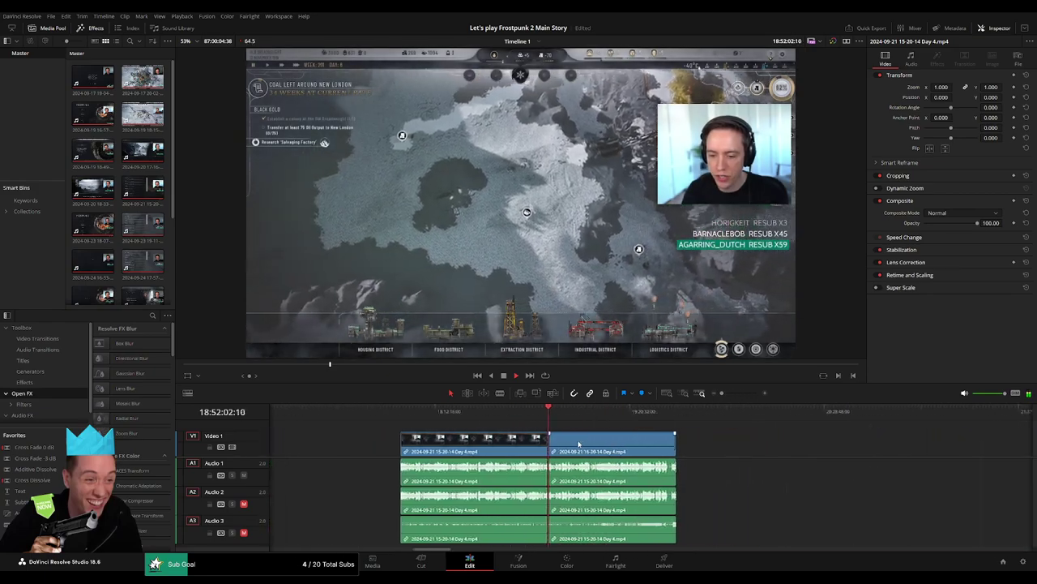
pyautogui.hscroll(2, 578, 444)
pyautogui.click(503, 417)
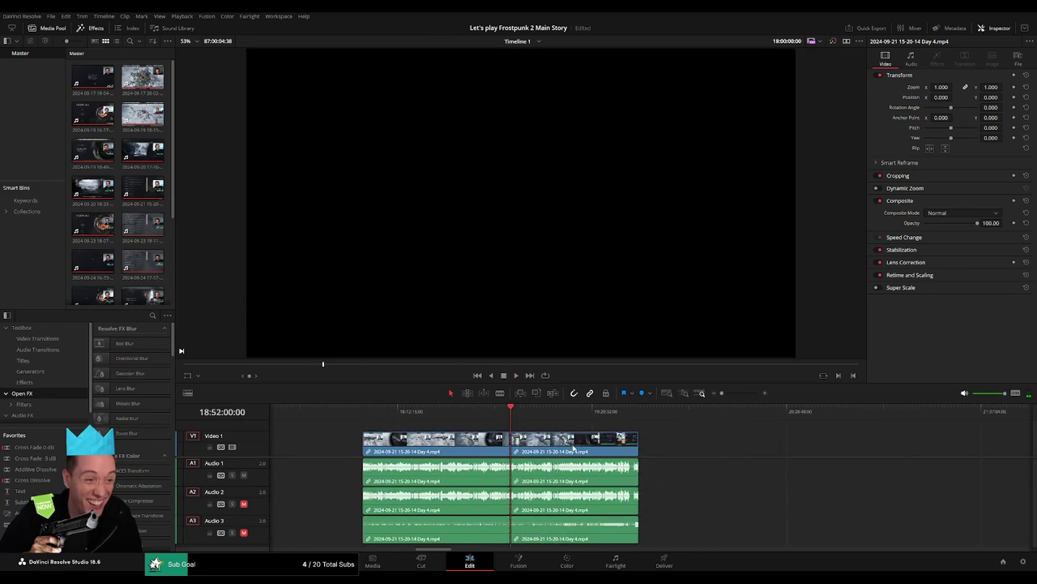
pyautogui.hscroll(10, 504, 454)
pyautogui.moveTo(354, 457); pyautogui.dragTo(584, 456)
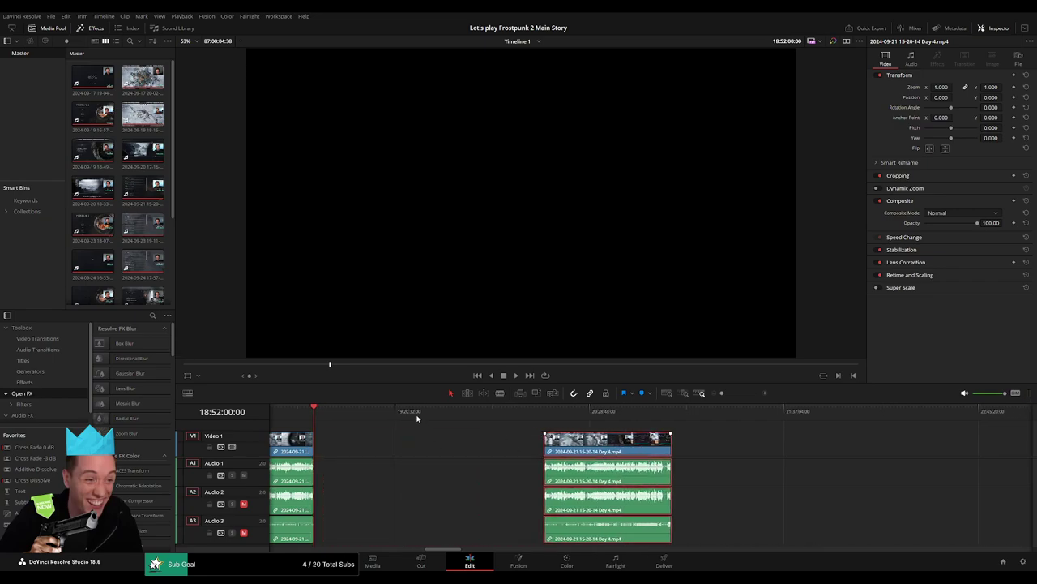
pyautogui.click(442, 417)
pyautogui.moveTo(493, 427); pyautogui.dragTo(502, 430)
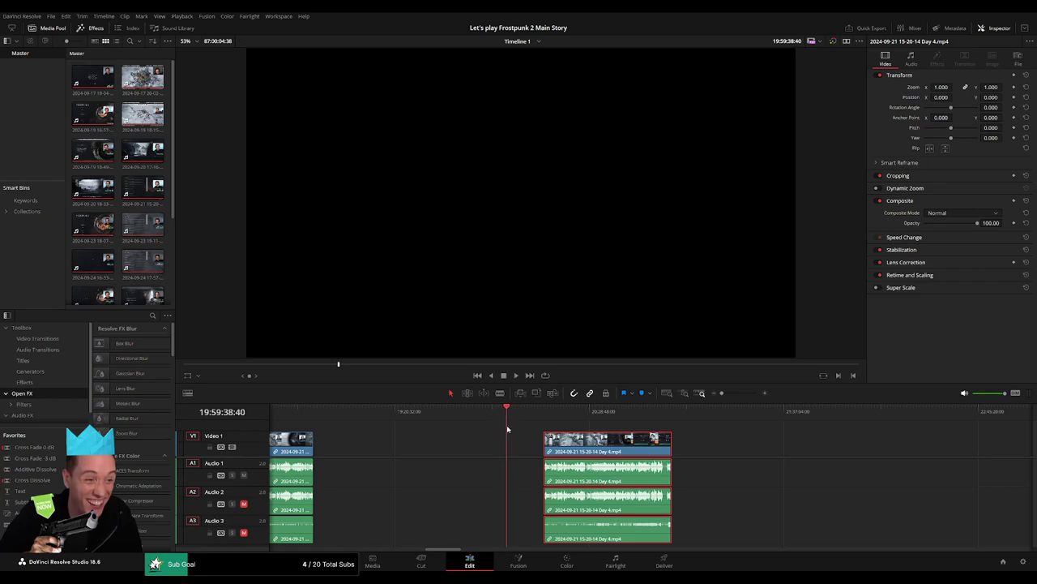
pyautogui.scroll(5, 541, 438)
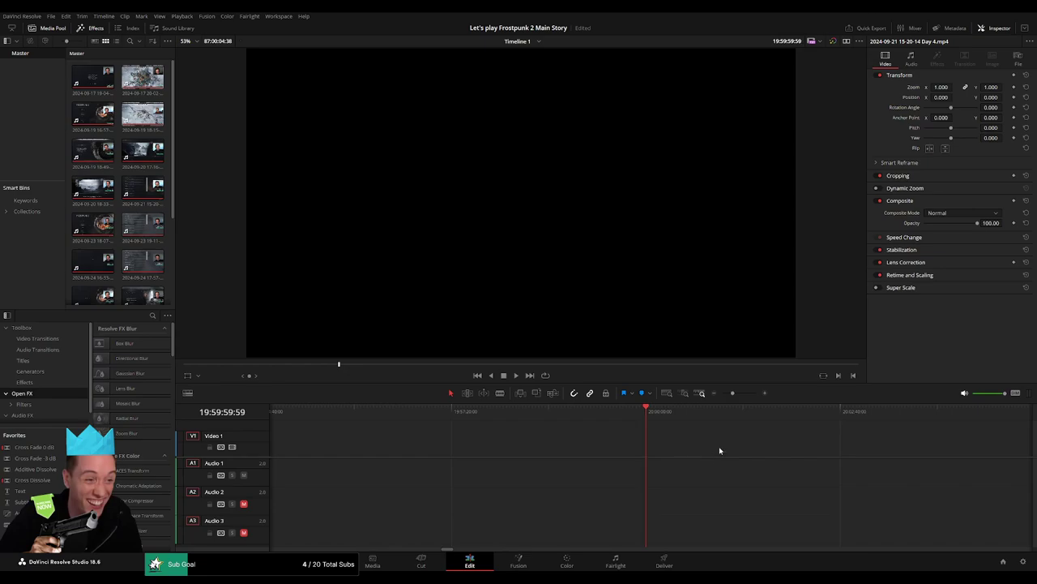
pyautogui.moveTo(740, 395); pyautogui.dragTo(722, 394)
pyautogui.moveTo(713, 442); pyautogui.dragTo(678, 441)
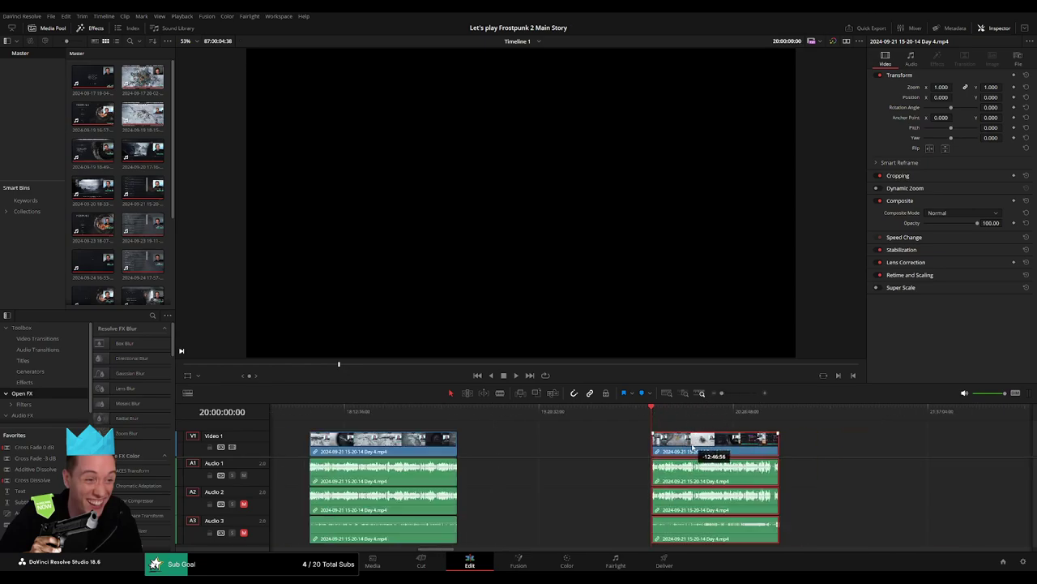
# - Mark the first Day 4 clip's end at 18:52:00:00 with a marker named '10 episodes'
pyautogui.press('Up')
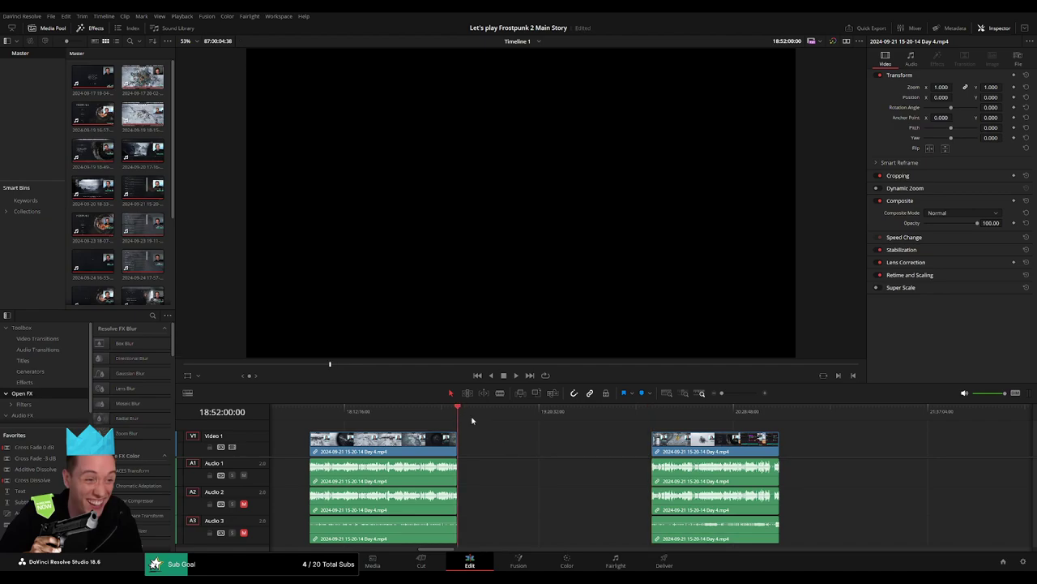
pyautogui.press('m')
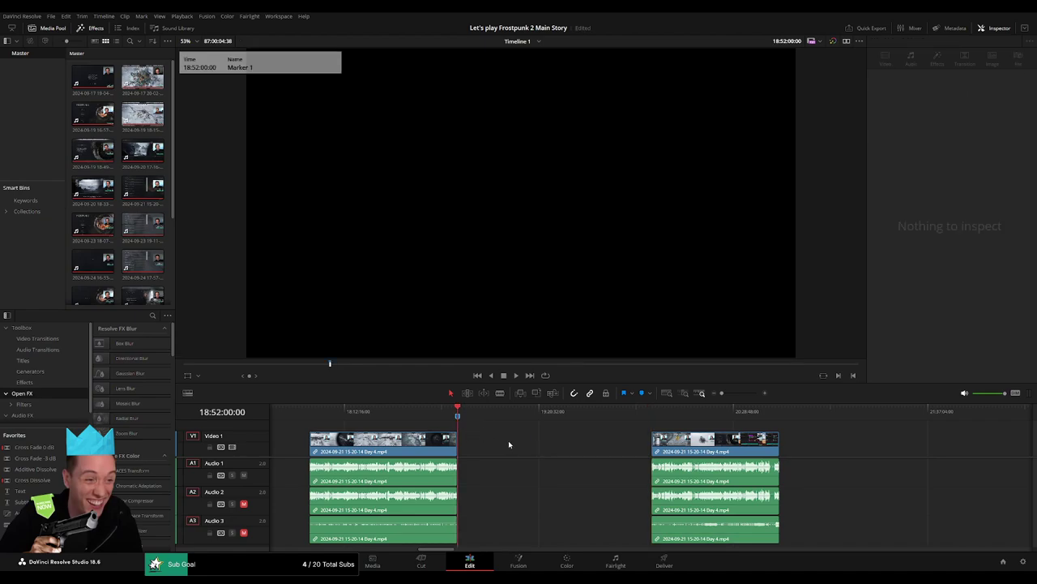
pyautogui.write('10 episodes')
pyautogui.press('Return')
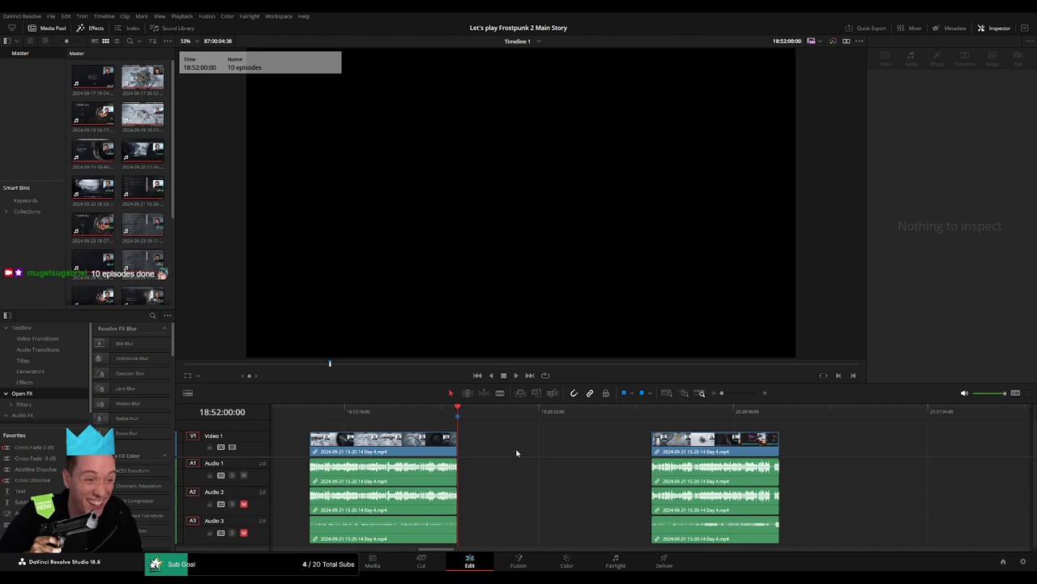
pyautogui.press('Down')
pyautogui.press('Down')
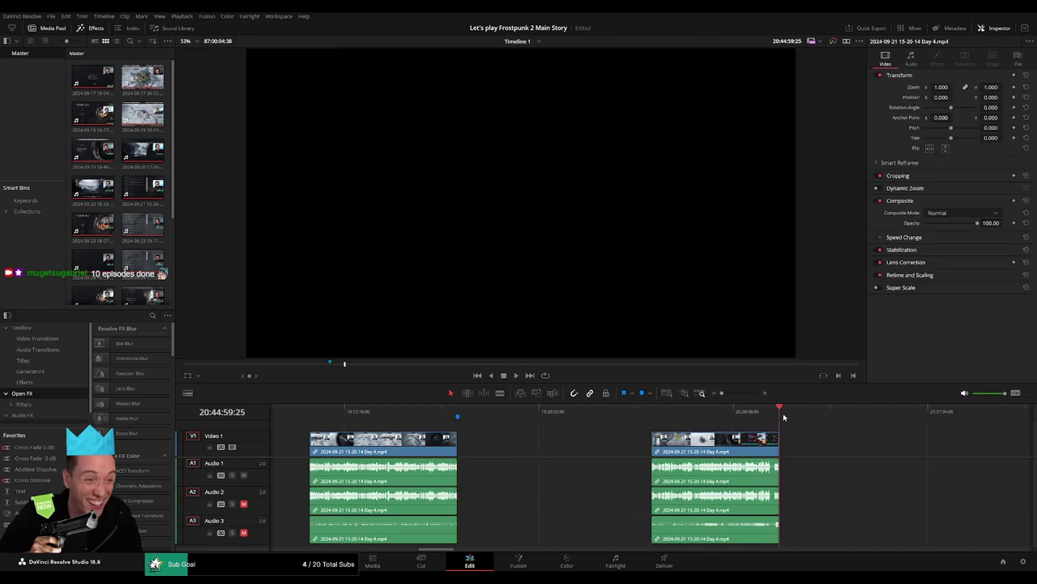
# - Drag the Day 5 clip left to snap against the last Day 4 piece and play across the join
pyautogui.hscroll(3, 612, 438)
pyautogui.hscroll(2, 632, 441)
pyautogui.hscroll(5, 697, 452)
pyautogui.hscroll(2, 616, 442)
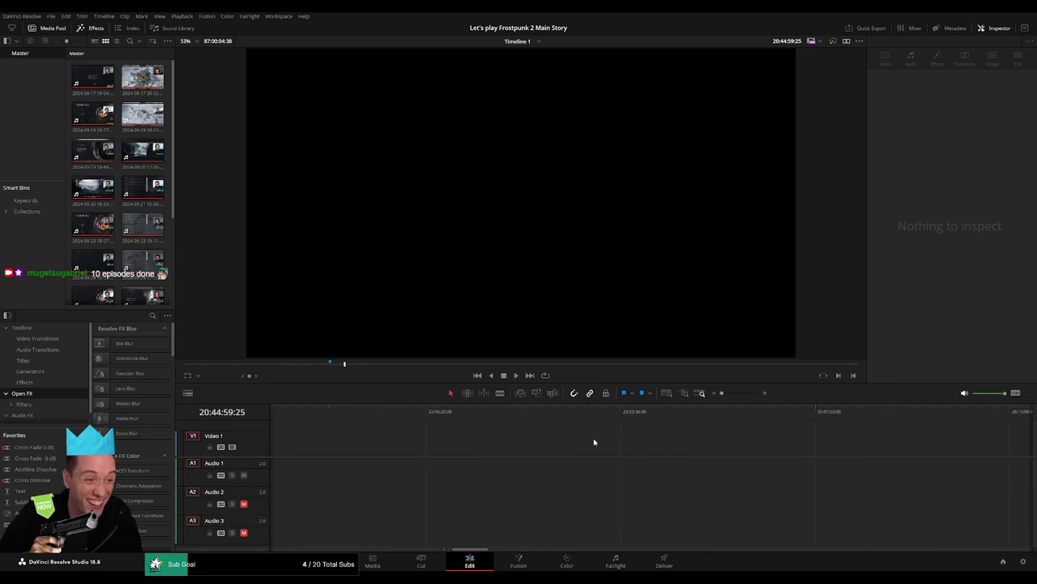
pyautogui.hscroll(5, 713, 443)
pyautogui.hscroll(3, 713, 443)
pyautogui.moveTo(713, 443)
pyautogui.mouseDown()
pyautogui.moveTo(480, 443)
pyautogui.moveTo(655, 452)
pyautogui.mouseUp()
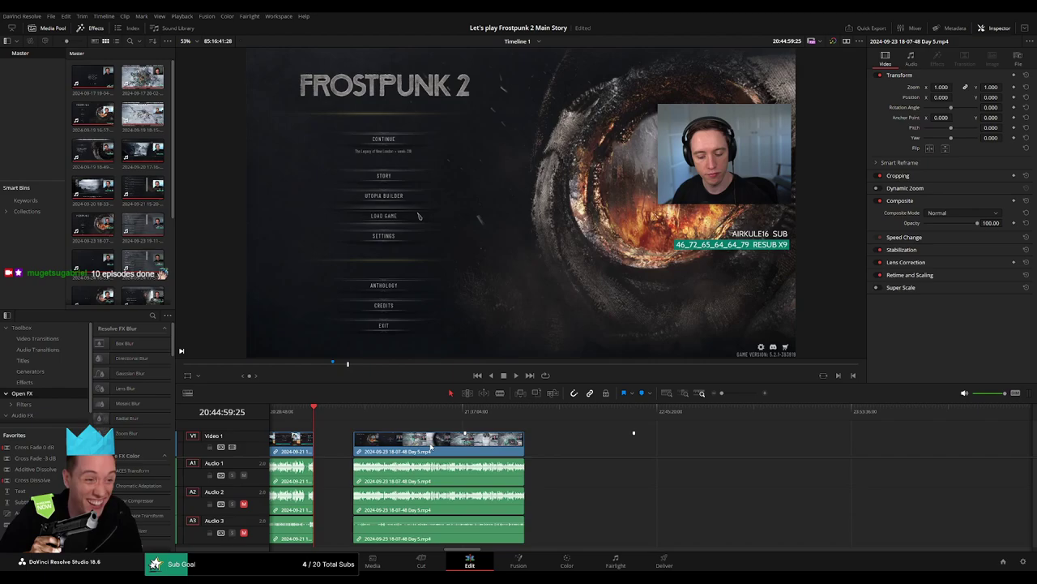
pyautogui.scroll(2, 679, 448)
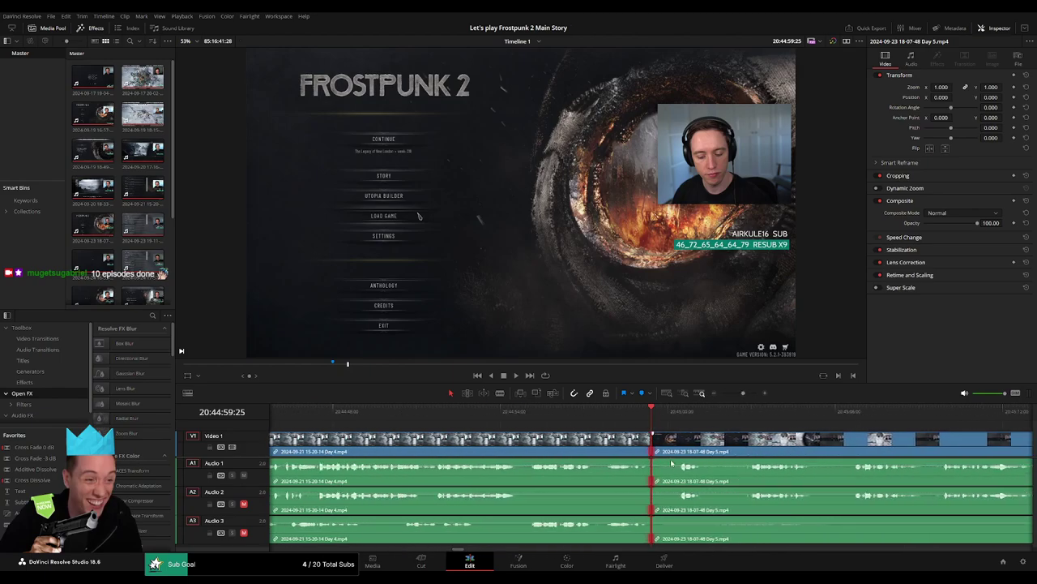
pyautogui.click(526, 410)
pyautogui.press('space')
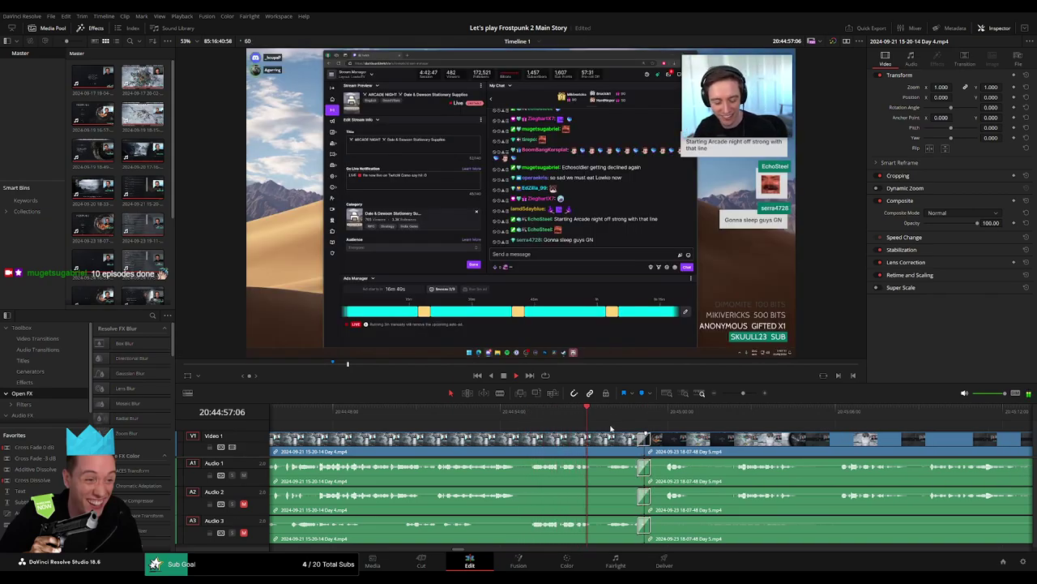
# - Replay and step back through earlier Day 4 footage to review it
pyautogui.click(301, 411)
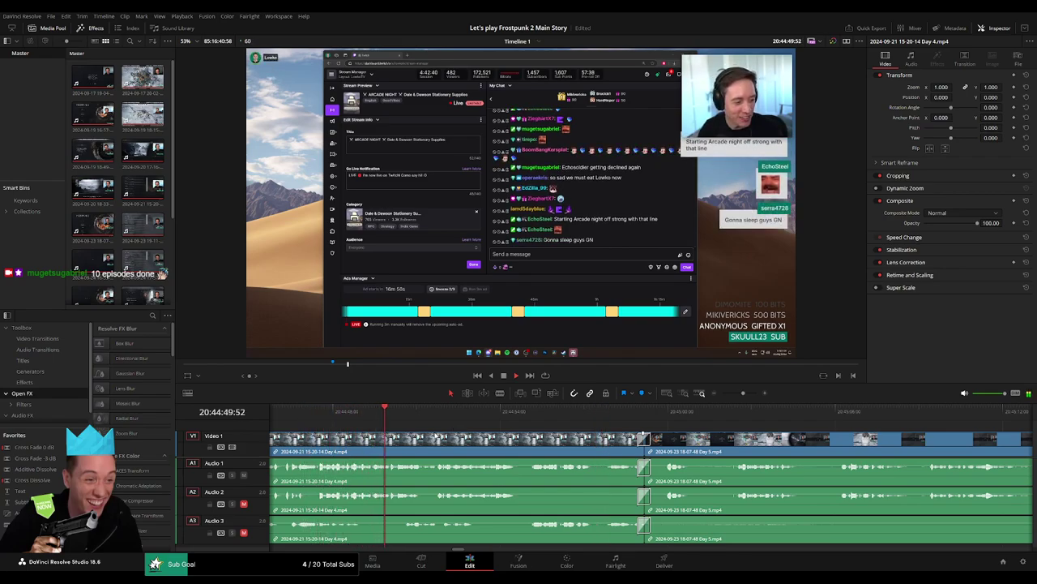
pyautogui.hscroll(-2, 527, 439)
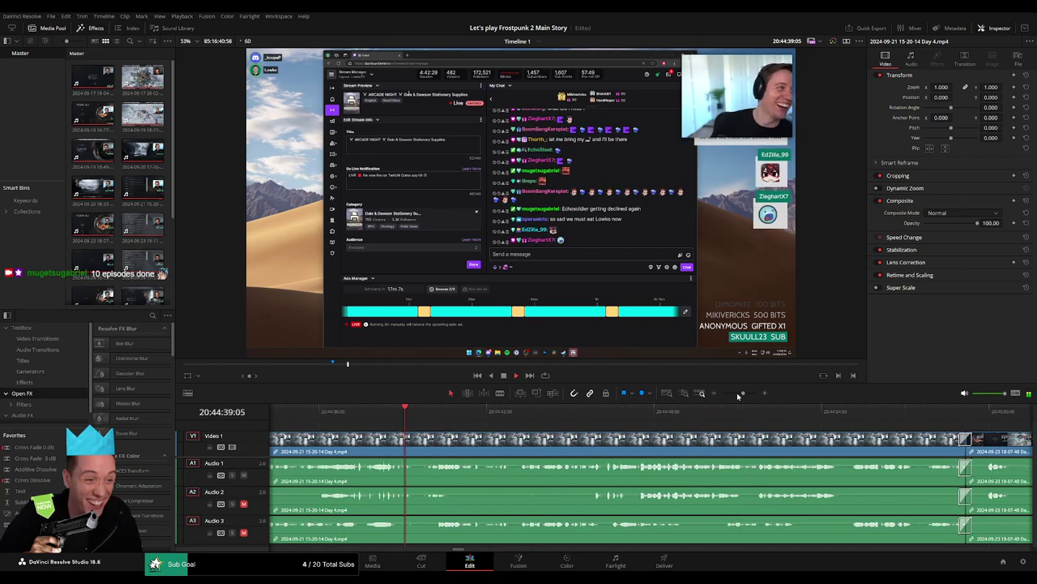
pyautogui.moveTo(742, 393); pyautogui.dragTo(732, 394)
pyautogui.click(575, 411)
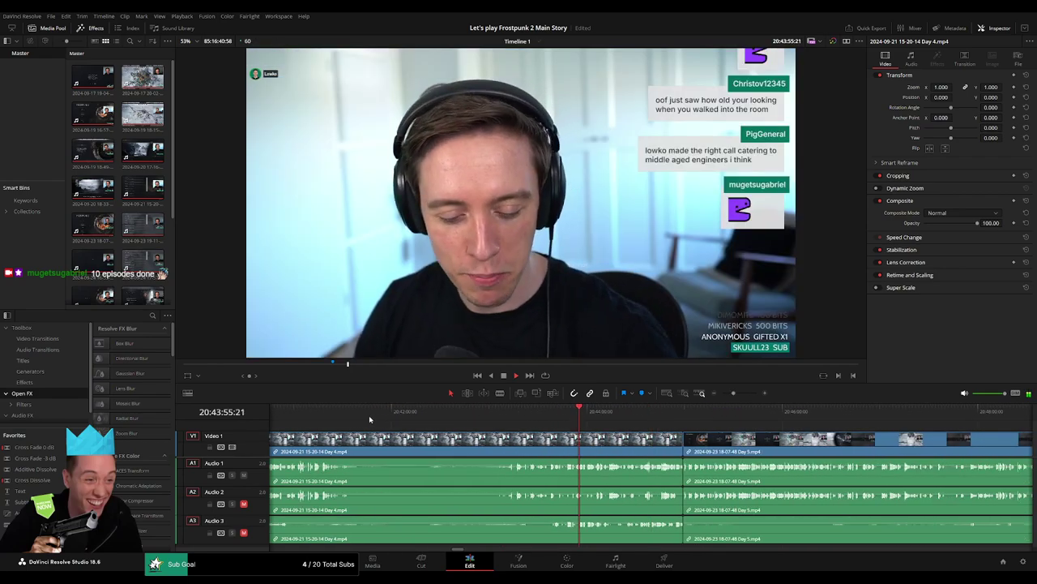
pyautogui.click(362, 410)
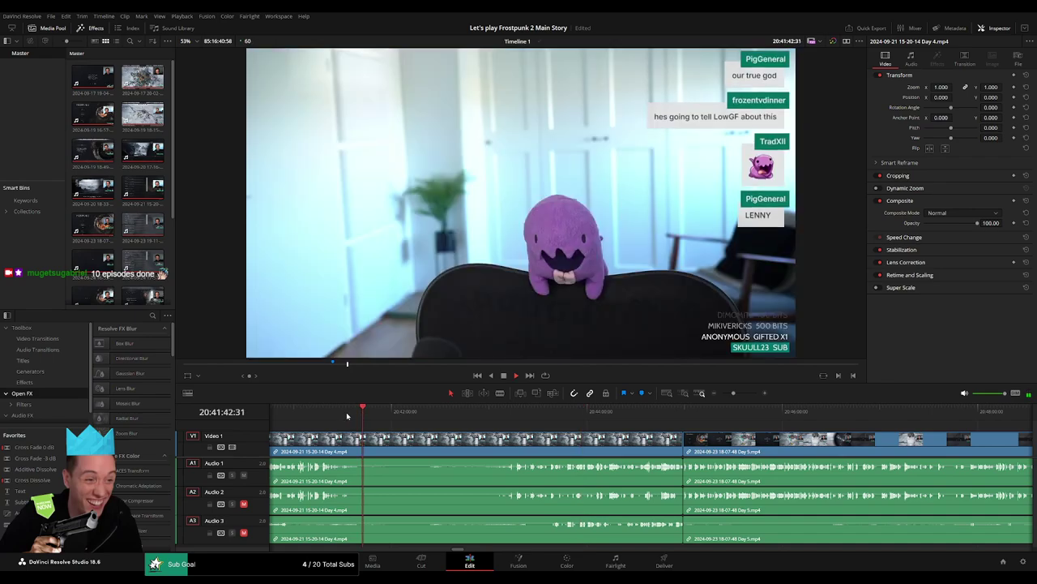
pyautogui.click(335, 411)
pyautogui.click(320, 410)
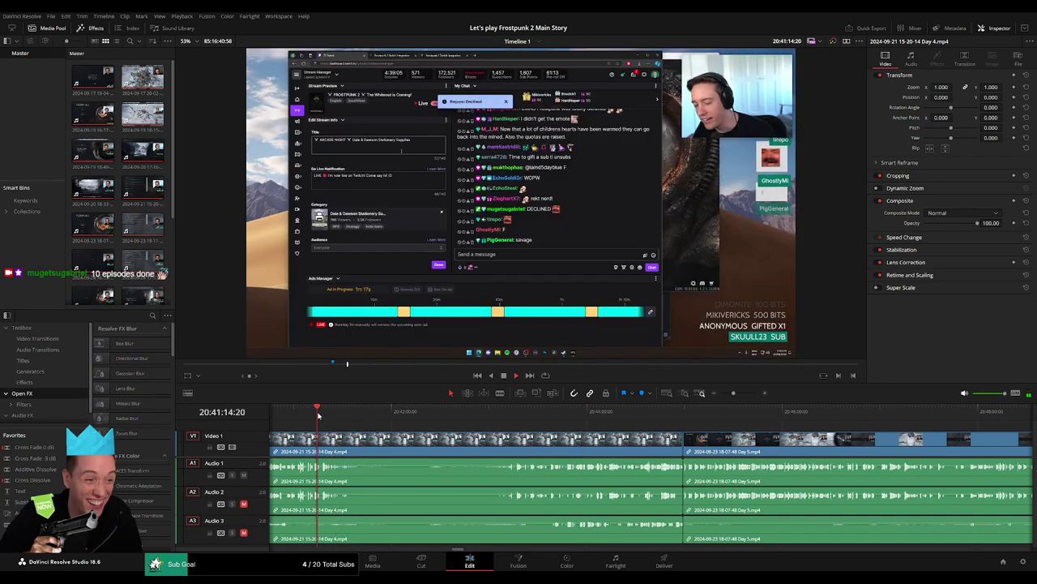
pyautogui.click(385, 411)
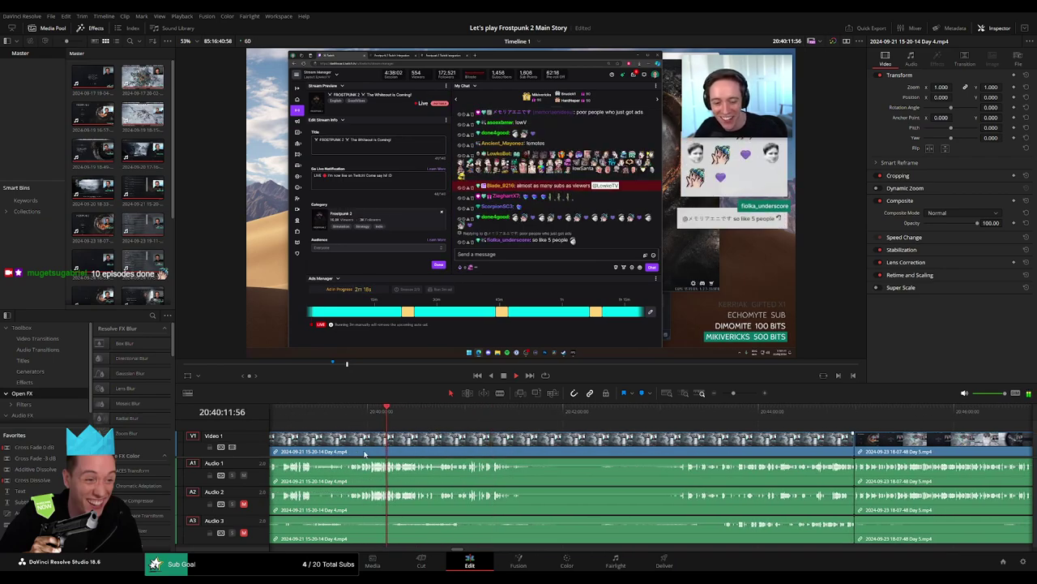
# - Check Day 4 footage between 20:36:04 and 20:39:14, then play from where the game is exited
pyautogui.scroll(5, 372, 454)
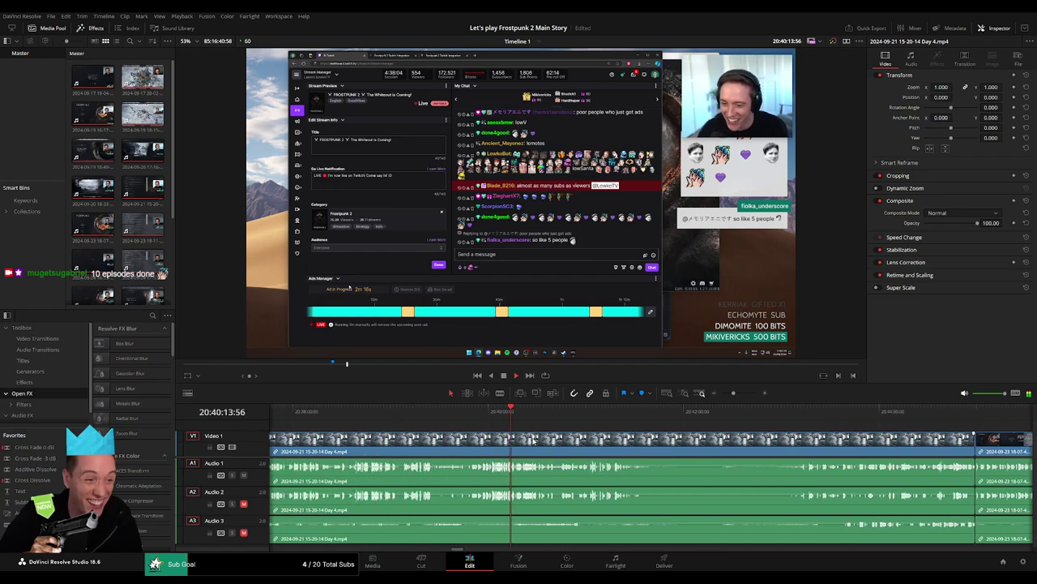
pyautogui.click(476, 411)
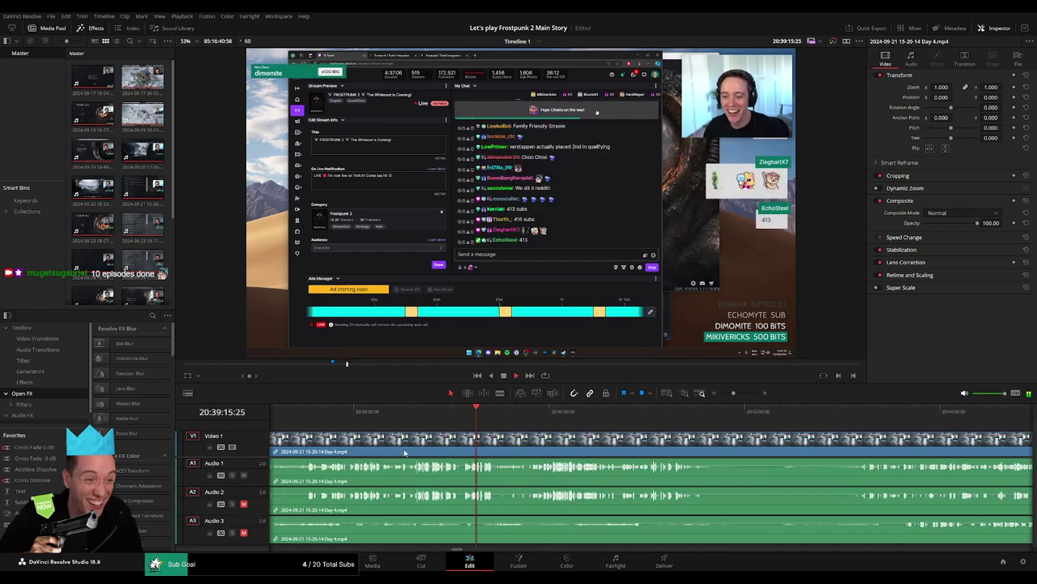
pyautogui.scroll(5, 476, 416)
pyautogui.click(410, 411)
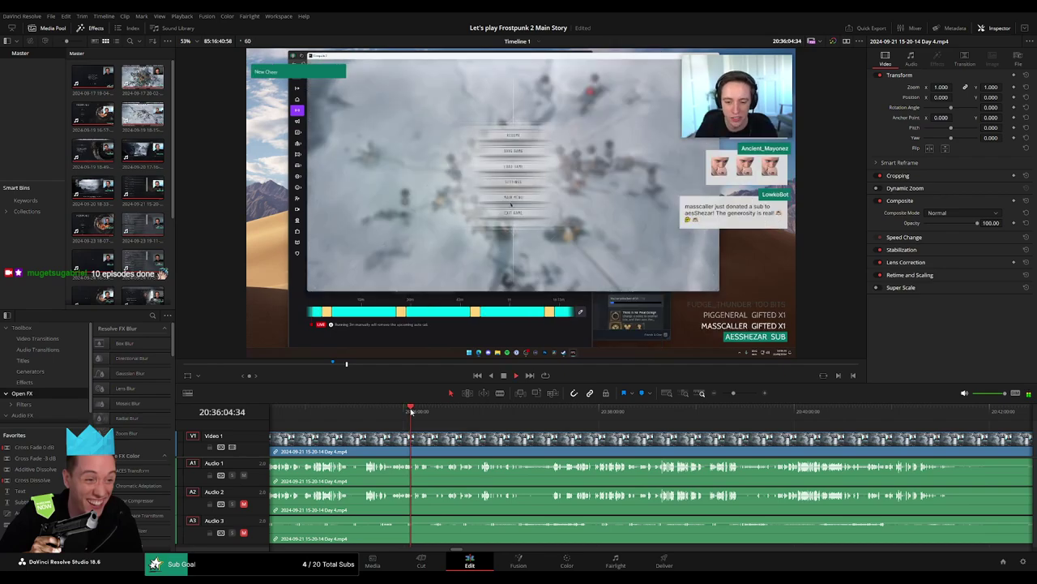
pyautogui.click(603, 411)
pyautogui.press('space')
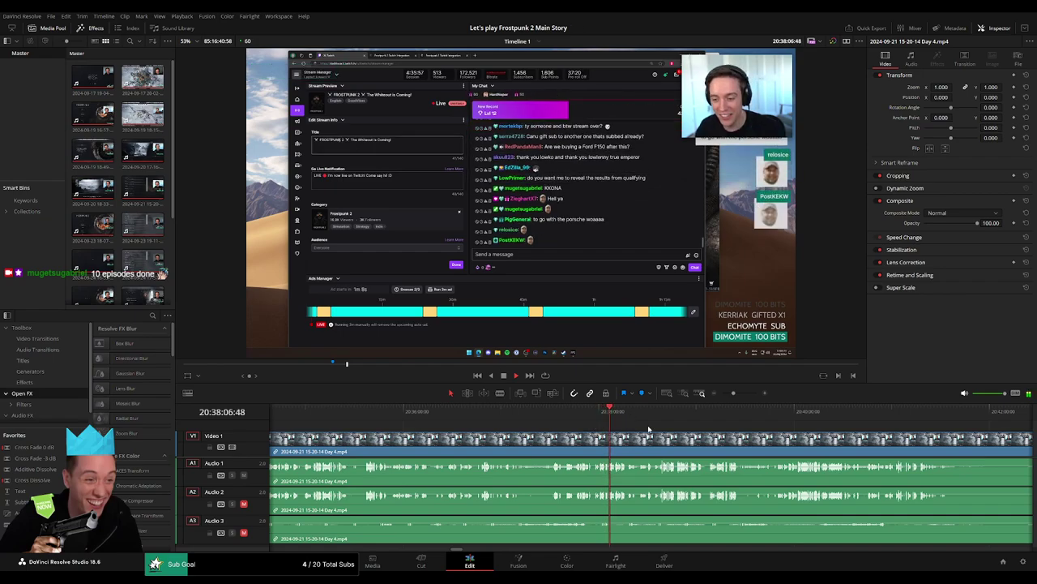
# - Review the end of Day 4 from 20:41:04 past 20:43:29
pyautogui.click(901, 420)
pyautogui.press('space')
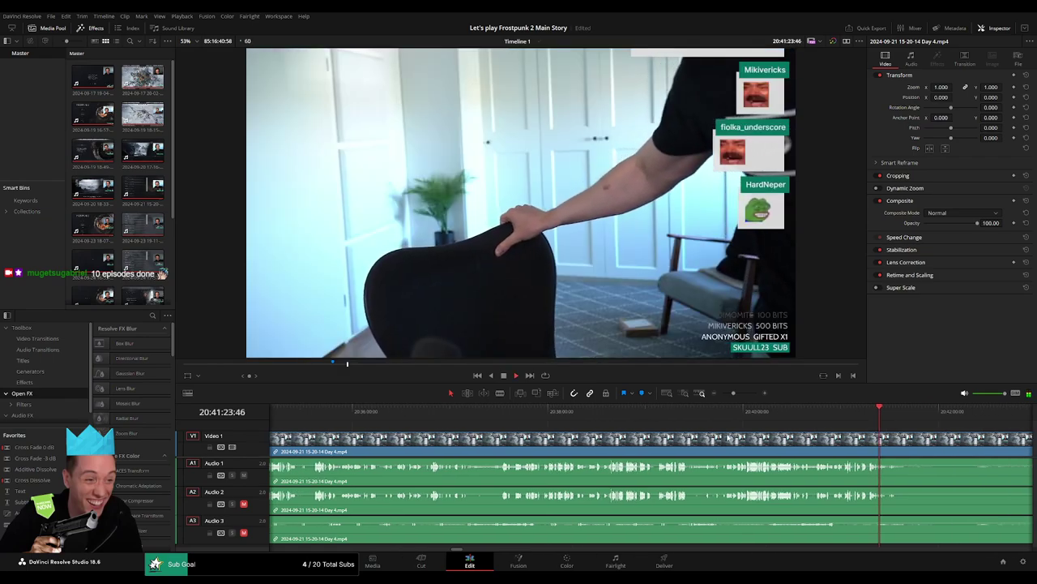
pyautogui.click(734, 411)
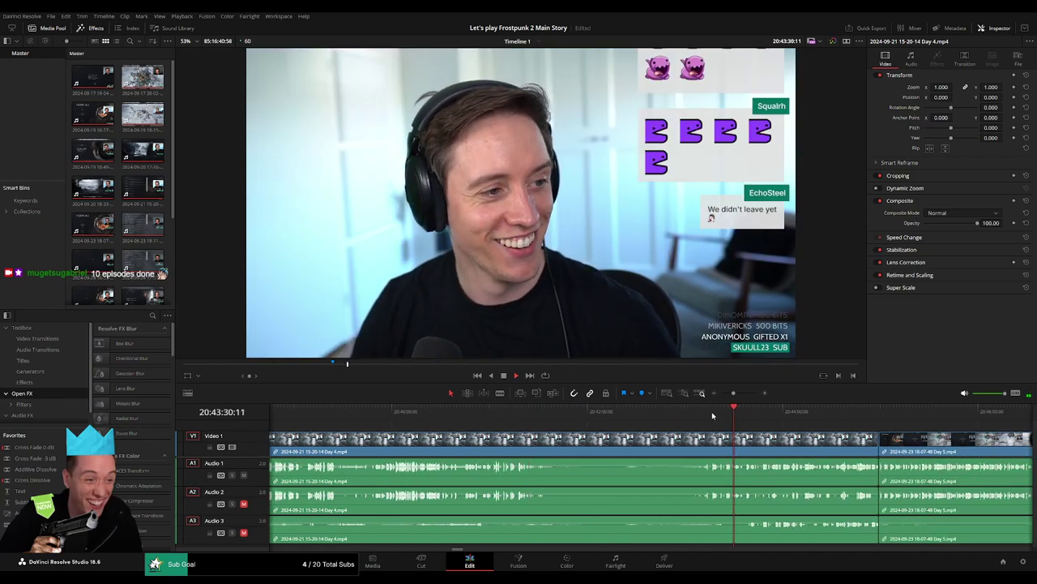
pyautogui.click(713, 411)
pyautogui.moveTo(712, 415); pyautogui.dragTo(813, 416)
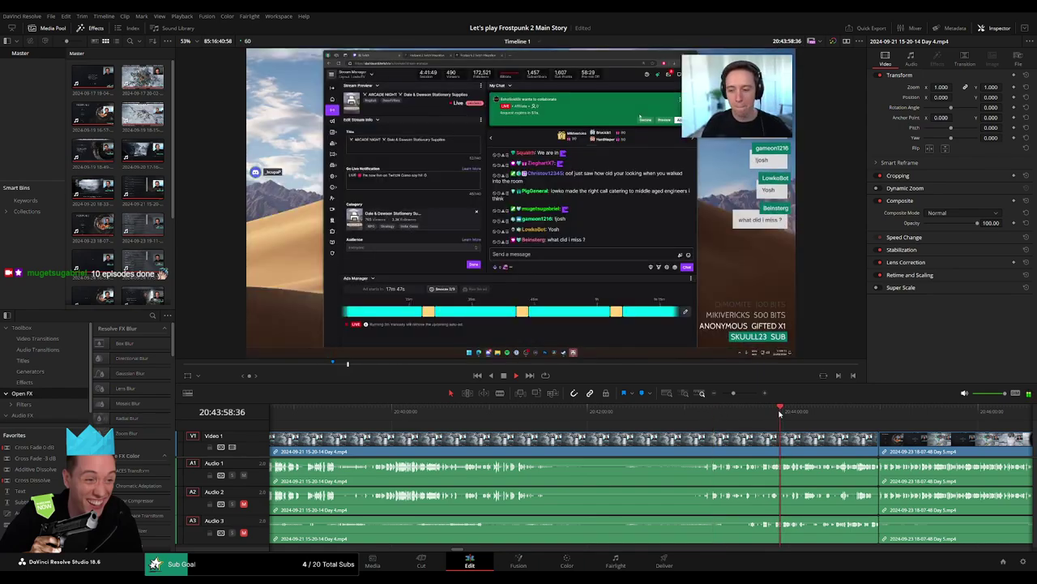
# - Play the room footage with the purple plush and find where the streamer leaves the room
pyautogui.click(527, 414)
pyautogui.press('space')
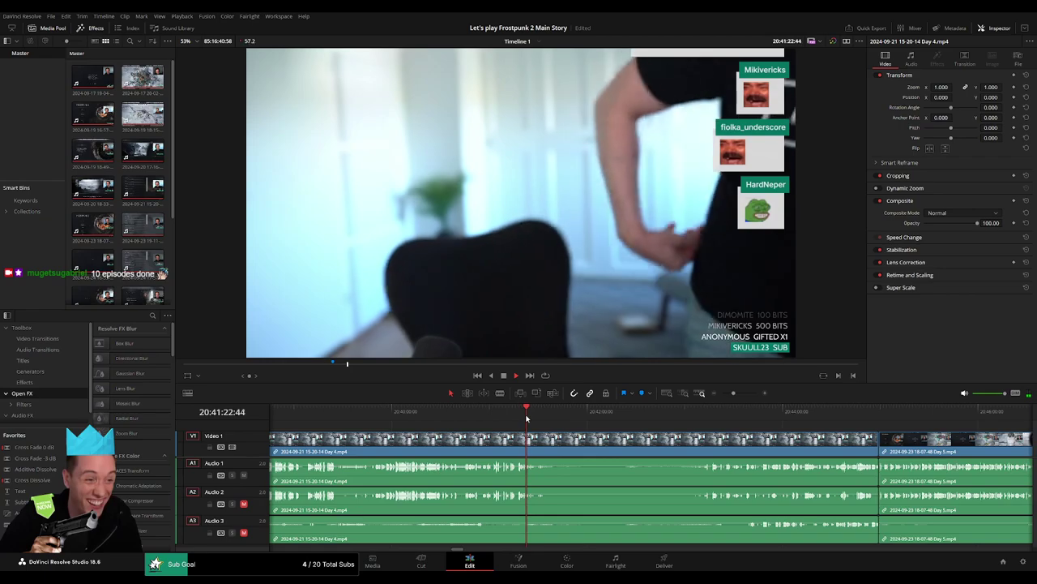
pyautogui.scroll(5, 528, 419)
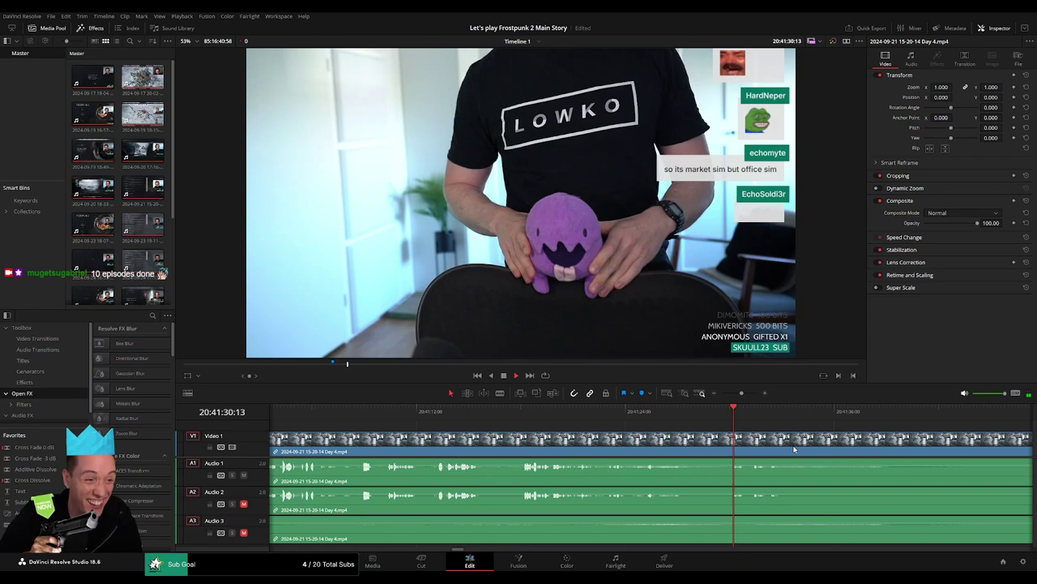
pyautogui.scroll(-3, 595, 440)
pyautogui.scroll(-2, 595, 440)
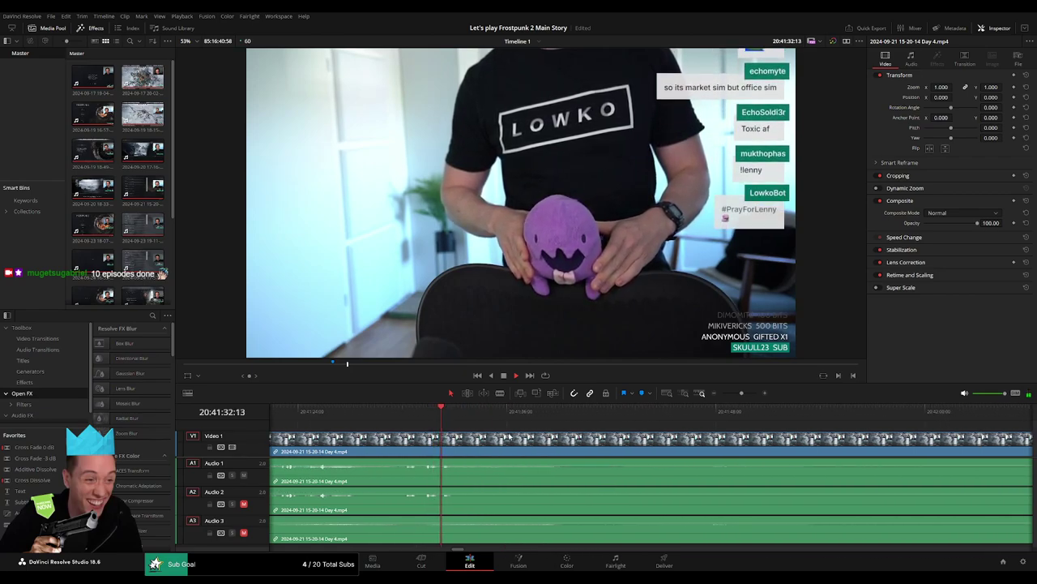
pyautogui.moveTo(473, 420); pyautogui.dragTo(511, 418)
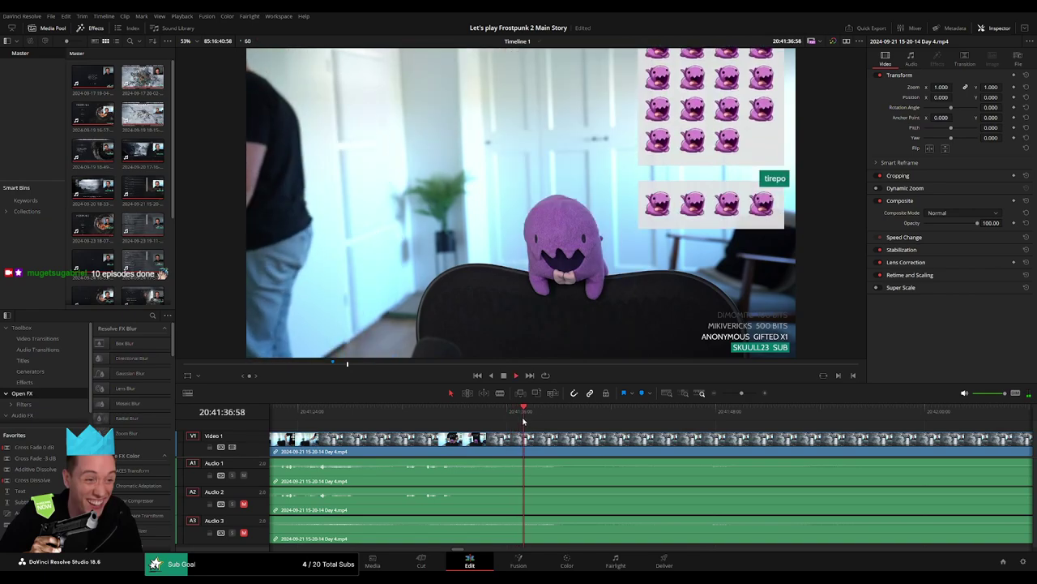
# - Blade all tracks after the Day 4 room scene and ripple-delete the leftover part
pyautogui.press('b')
pyautogui.click(533, 443)
pyautogui.press('a')
pyautogui.click(571, 442)
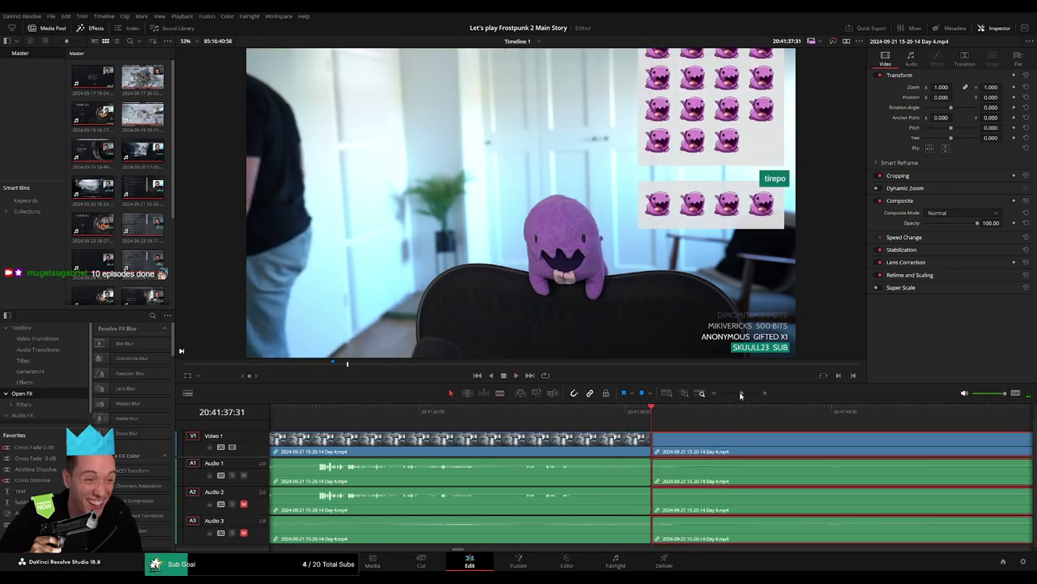
pyautogui.moveTo(741, 392); pyautogui.dragTo(730, 393)
pyautogui.press('Delete')
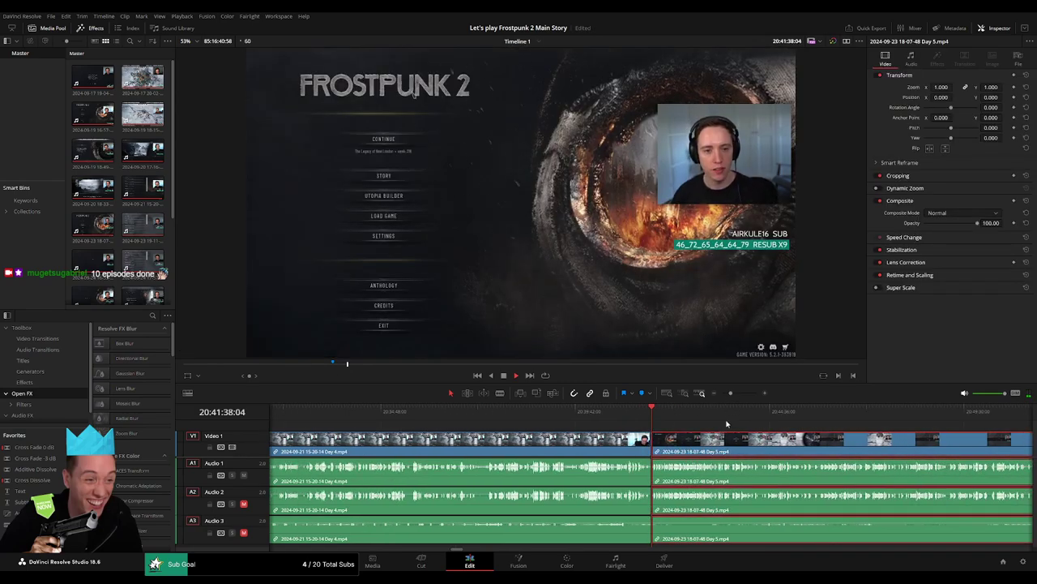
# - Add a cross-fade at the new Day 4–Day 5 join and play back across it
pyautogui.press('space')
pyautogui.hotkey('ctrl', '=')
pyautogui.hotkey('ctrl', '=')
pyautogui.hotkey('ctrl', '=')
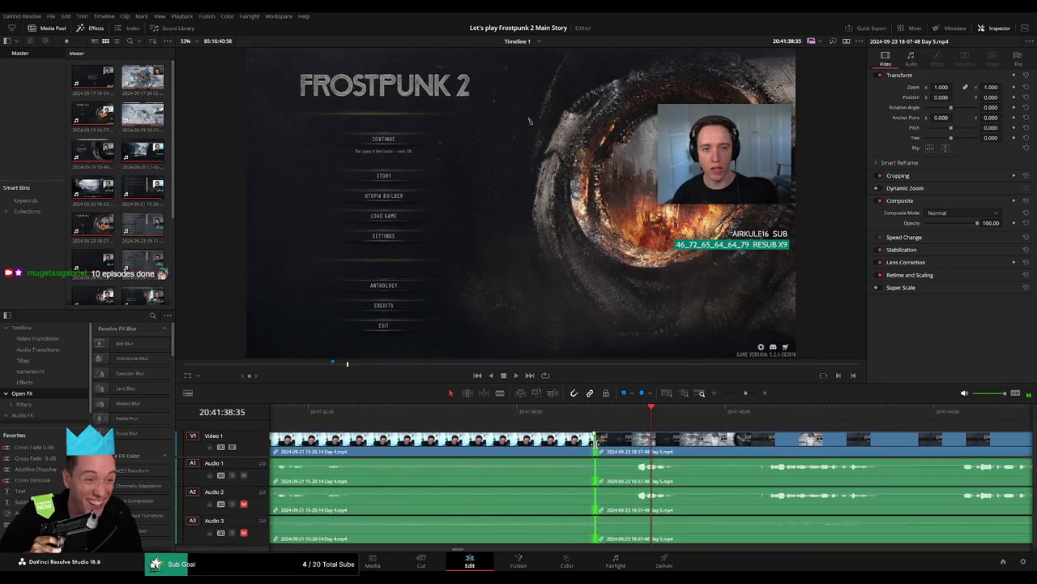
pyautogui.hotkey('ctrl', 't')
pyautogui.moveTo(743, 395); pyautogui.dragTo(727, 394)
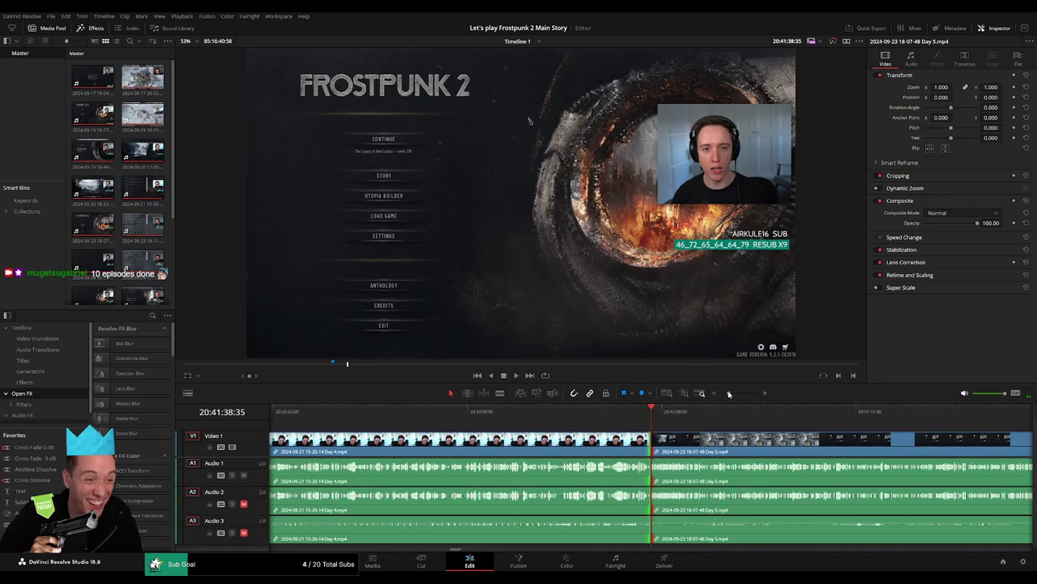
pyautogui.moveTo(436, 415); pyautogui.dragTo(415, 423)
pyautogui.moveTo(498, 411); pyautogui.dragTo(643, 419)
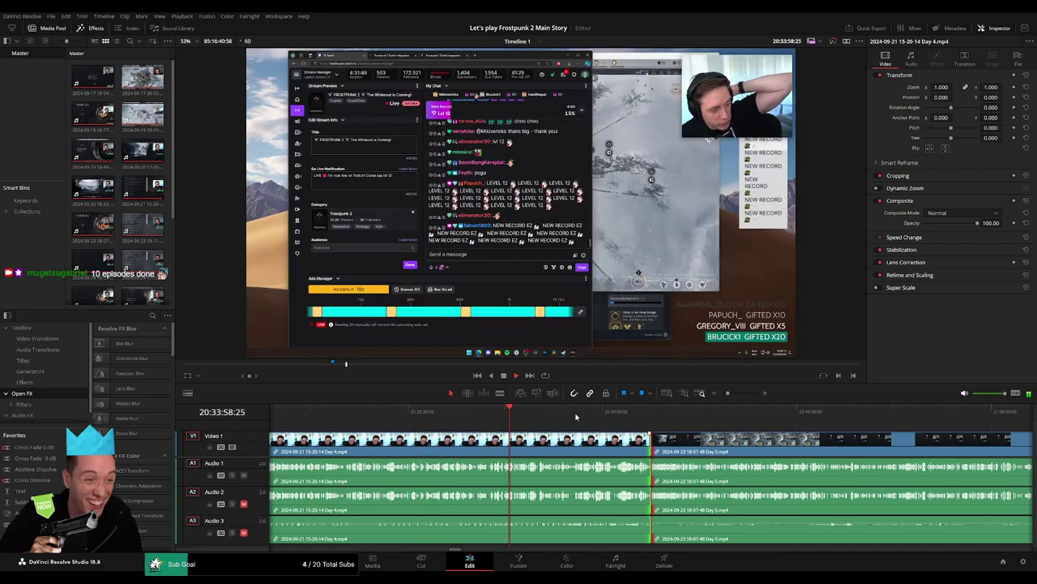
pyautogui.press('space')
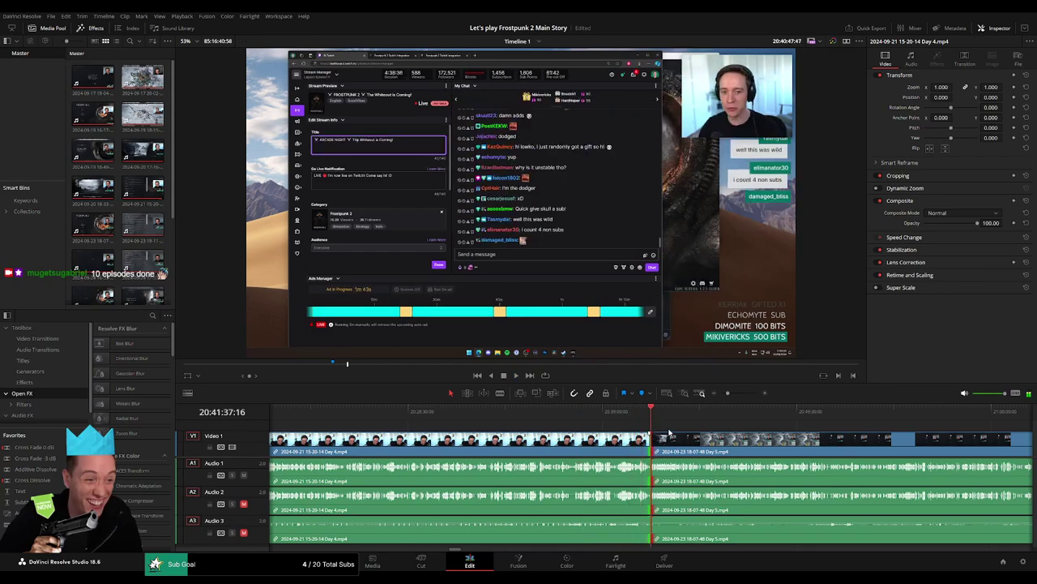
pyautogui.scroll(3, 636, 414)
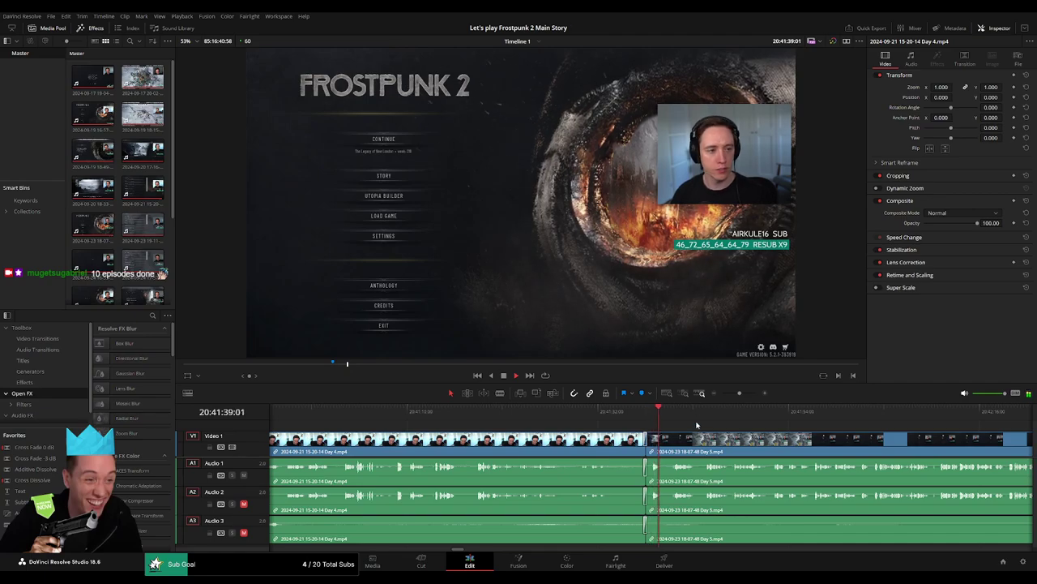
# - Split the Day 5 clip on all tracks at 20:52:05:31 in the city-map gameplay
pyautogui.moveTo(739, 393); pyautogui.dragTo(722, 395)
pyautogui.moveTo(449, 412); pyautogui.dragTo(459, 412)
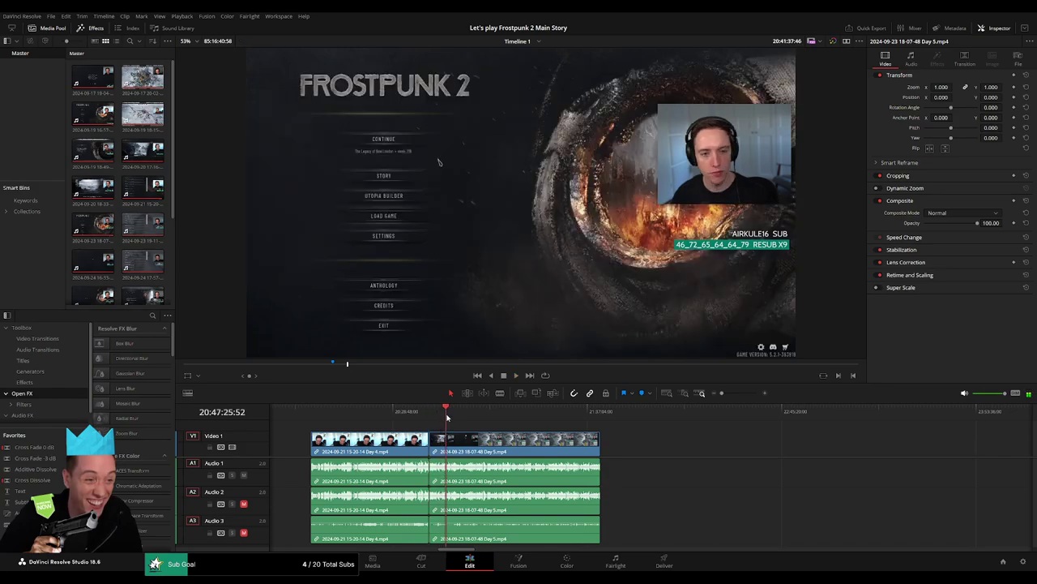
pyautogui.scroll(3, 582, 443)
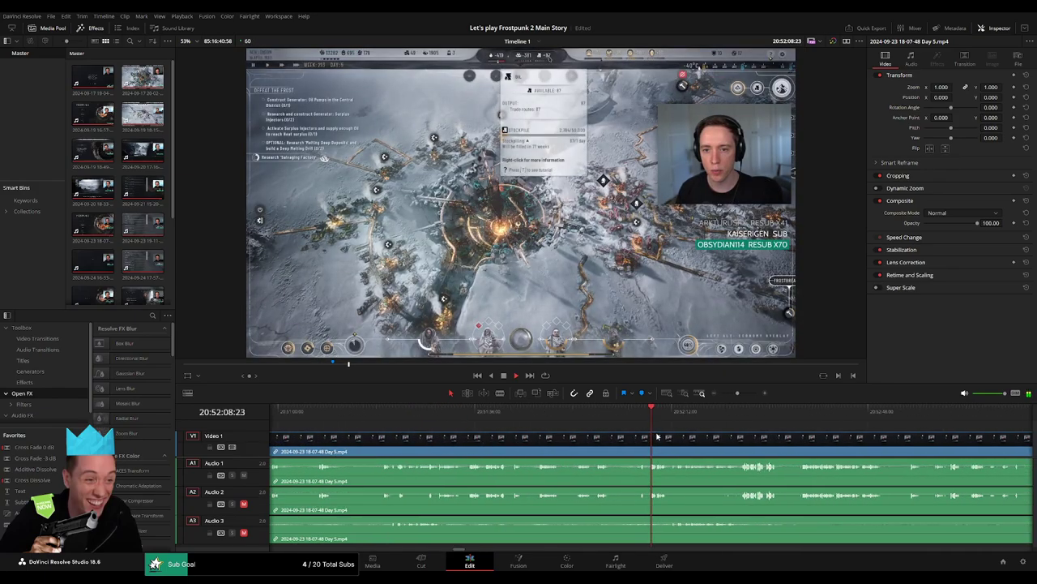
pyautogui.scroll(3, 581, 444)
pyautogui.click(541, 419)
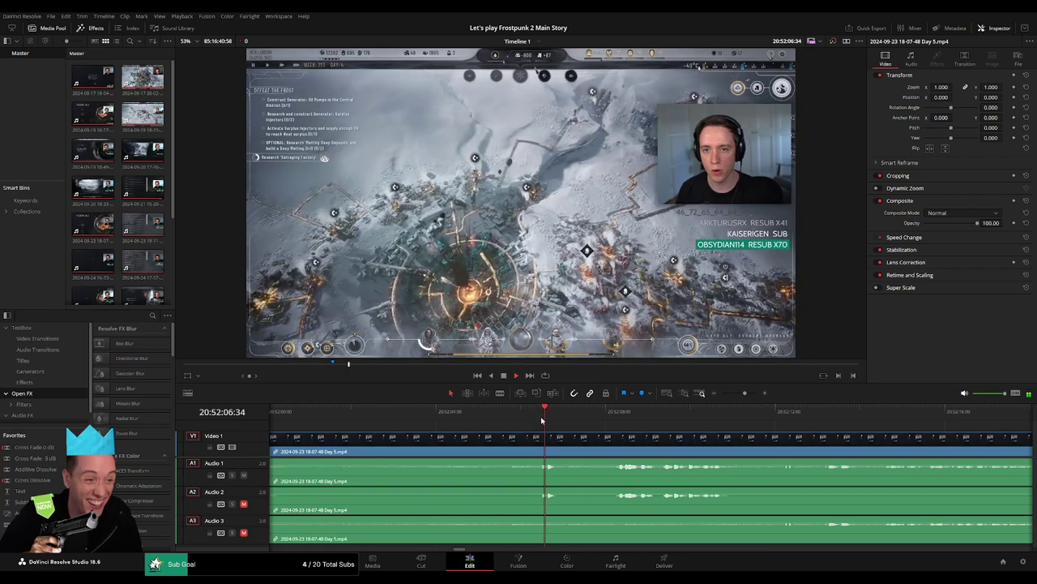
pyautogui.moveTo(541, 419); pyautogui.dragTo(499, 424)
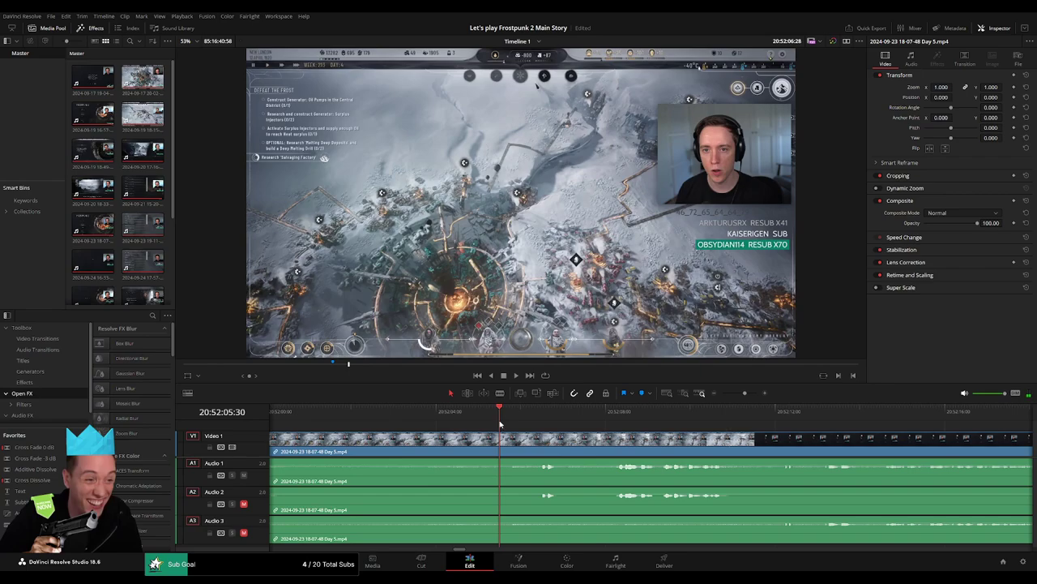
pyautogui.hotkey('ctrl', 'b')
# - Trim the later Day 5 piece's head, fading Audio 2 out and Audio 3 in at the cut
pyautogui.moveTo(530, 435)
pyautogui.mouseDown()
pyautogui.moveTo(500, 460)
pyautogui.moveTo(458, 460)
pyautogui.moveTo(539, 461)
pyautogui.mouseUp()
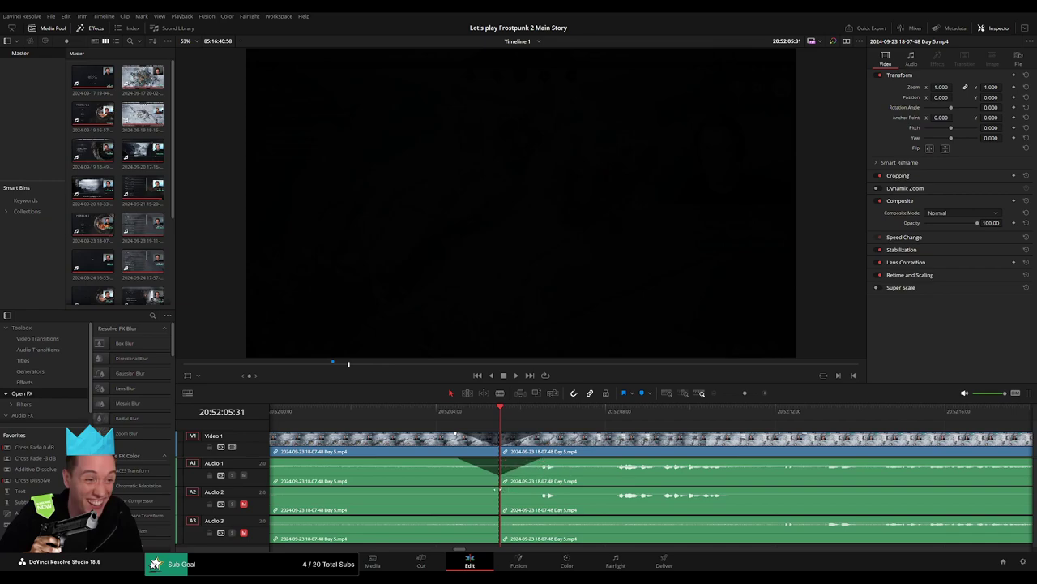
pyautogui.moveTo(500, 488); pyautogui.dragTo(460, 488)
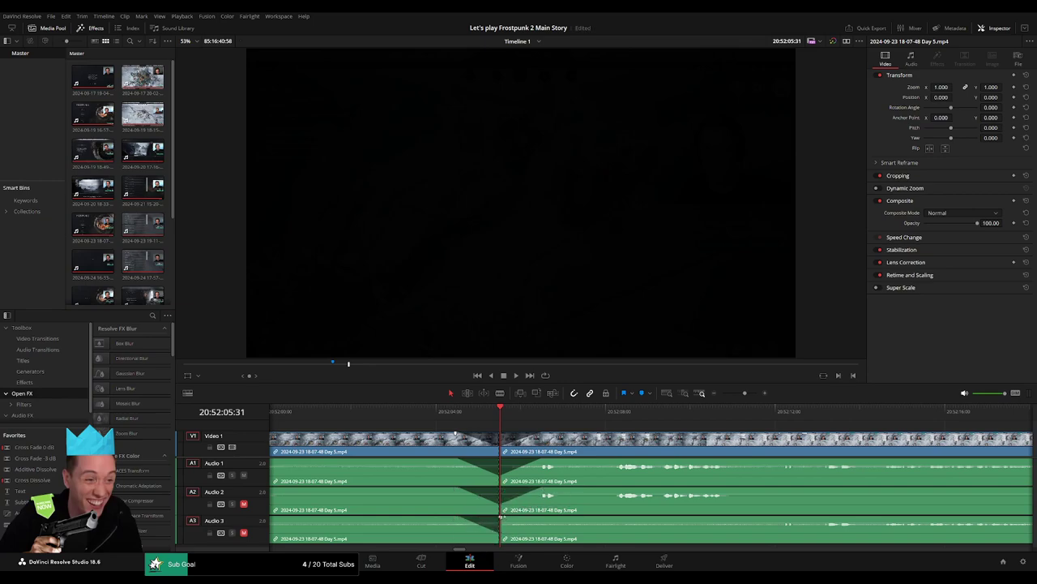
pyautogui.moveTo(501, 516); pyautogui.dragTo(541, 519)
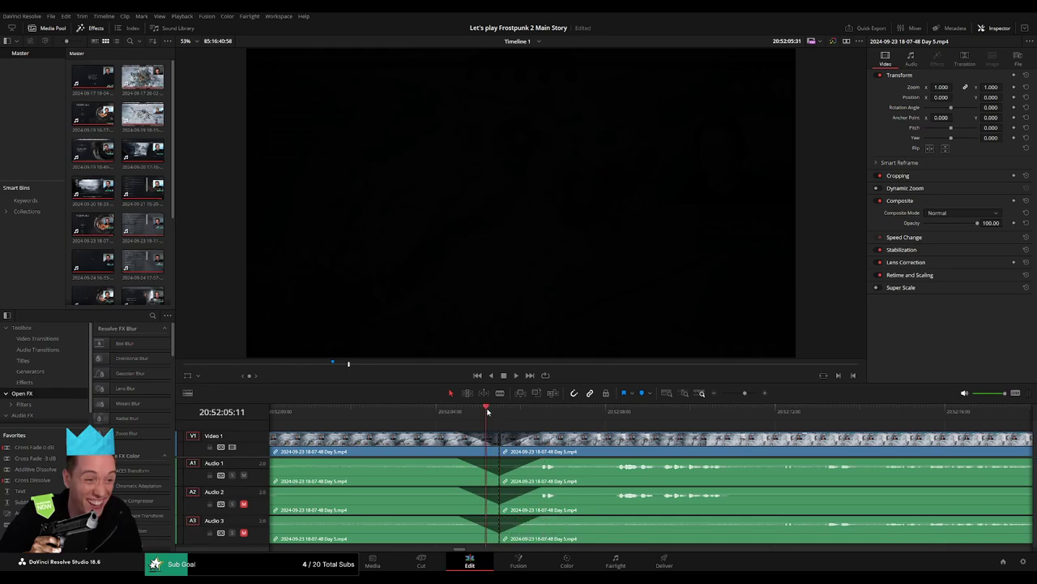
# - Play through the faded cut and reposition the Day 5 clip, moving it later then back earlier
pyautogui.press('space')
pyautogui.hotkey('ctrl', '-')
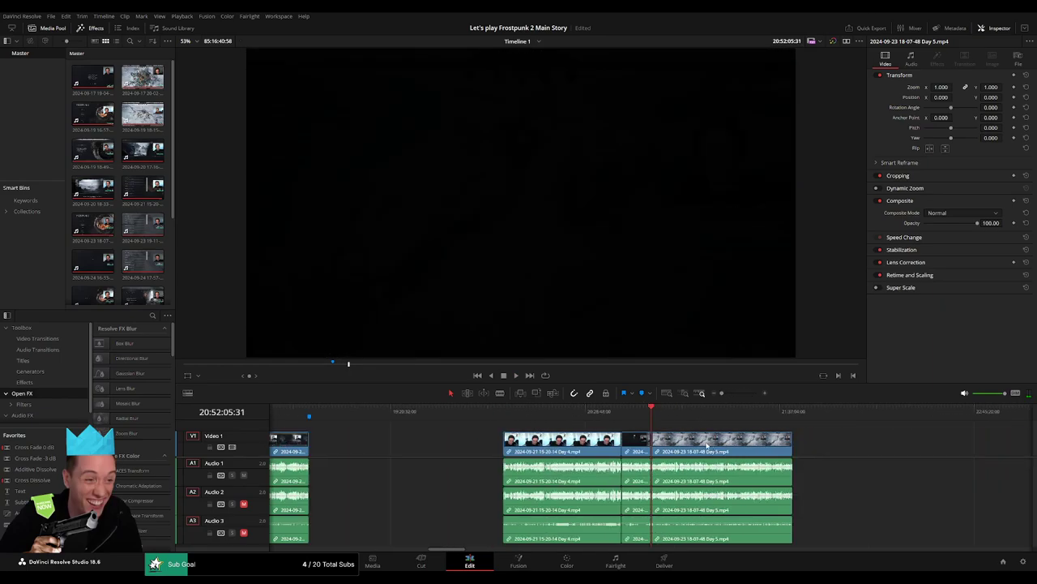
pyautogui.hscroll(3, 706, 445)
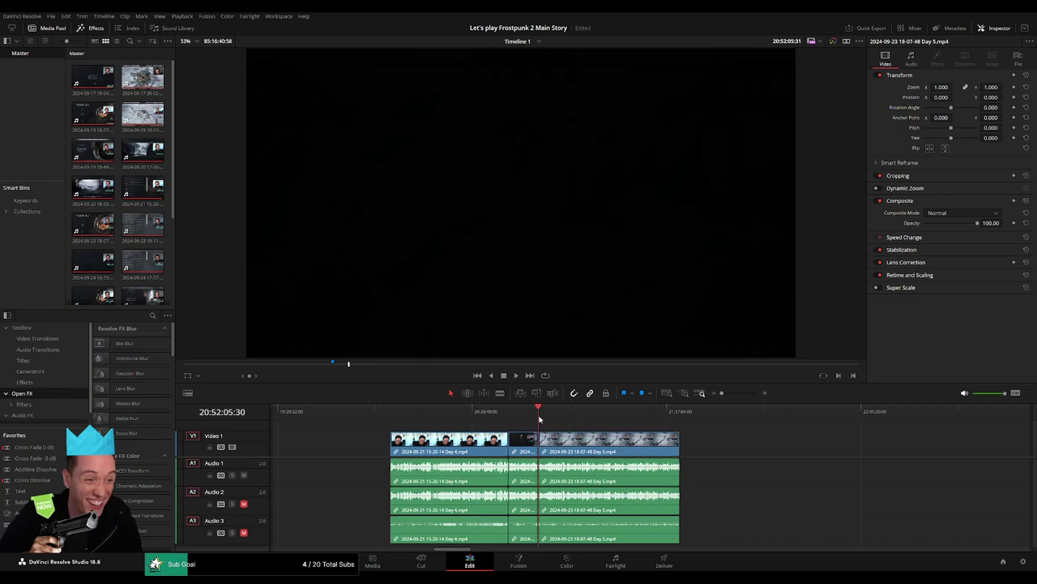
pyautogui.hscroll(5, 410, 437)
pyautogui.hscroll(1, 410, 438)
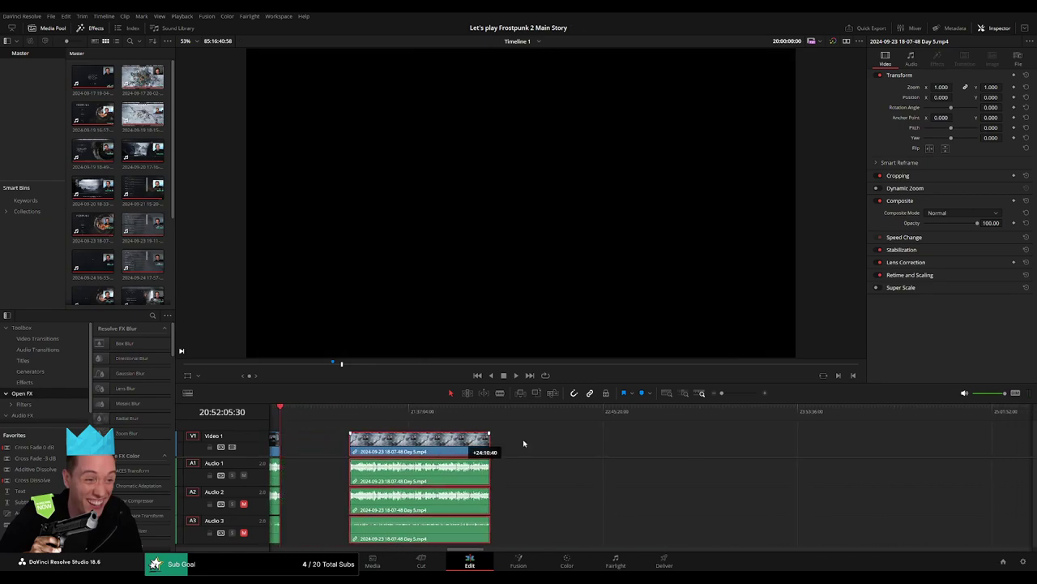
pyautogui.moveTo(410, 438)
pyautogui.mouseDown()
pyautogui.moveTo(458, 448)
pyautogui.moveTo(440, 445)
pyautogui.mouseUp()
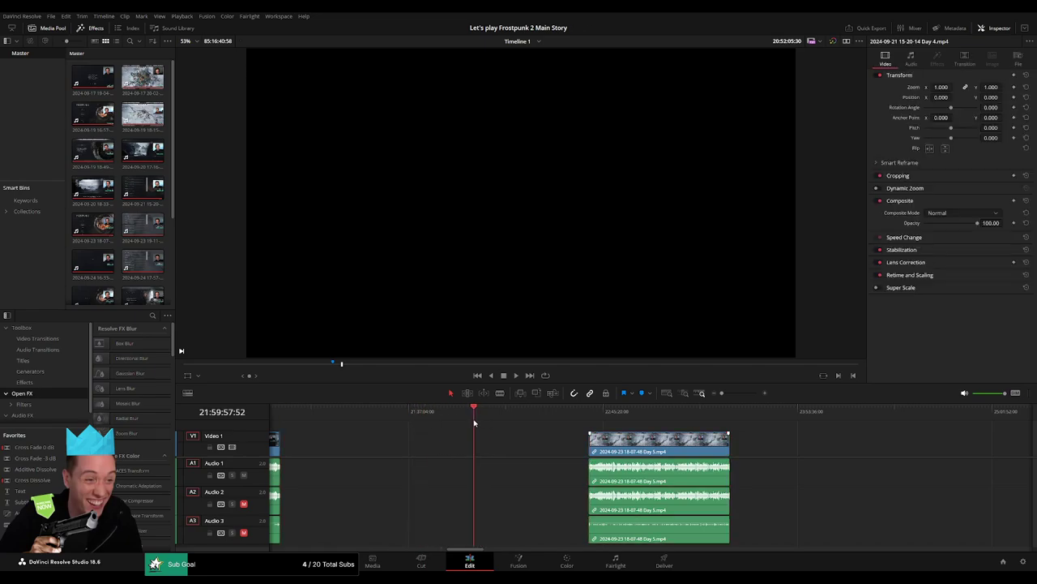
pyautogui.click(474, 422)
pyautogui.scroll(5, 583, 447)
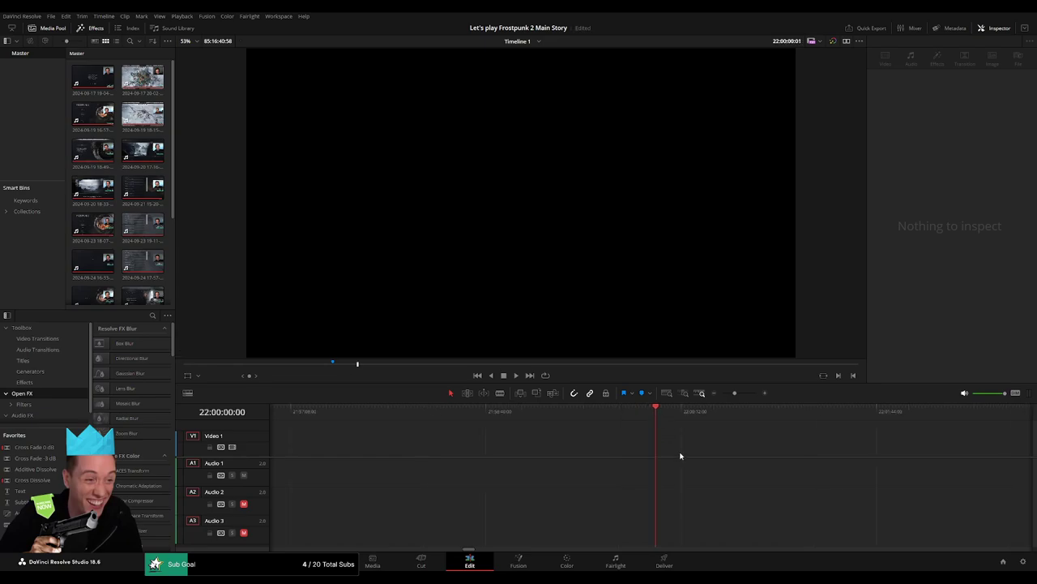
pyautogui.scroll(-5, 729, 403)
pyautogui.hscroll(2, 498, 431)
pyautogui.moveTo(616, 448); pyautogui.dragTo(502, 450)
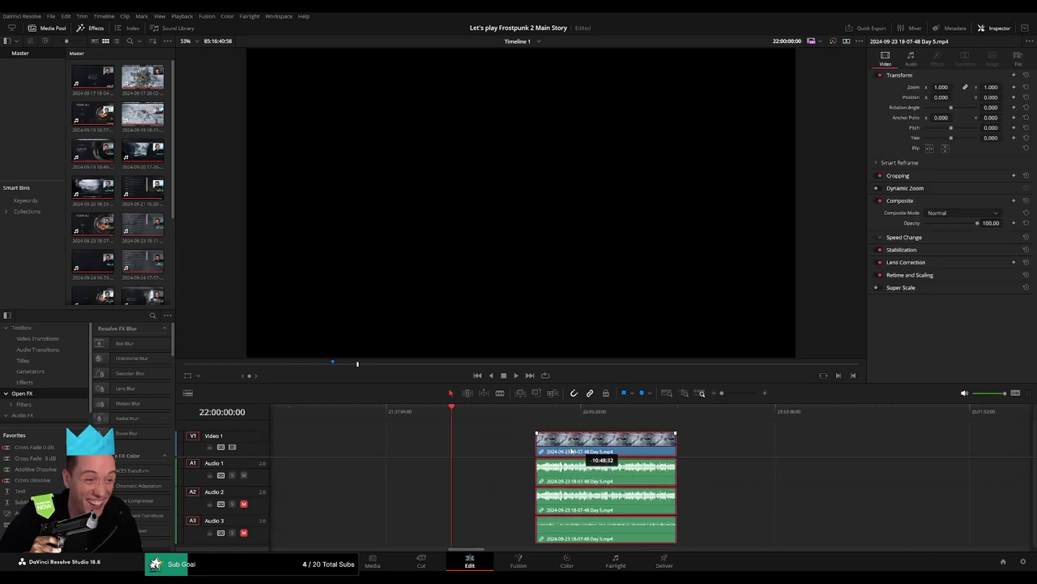
pyautogui.click(600, 418)
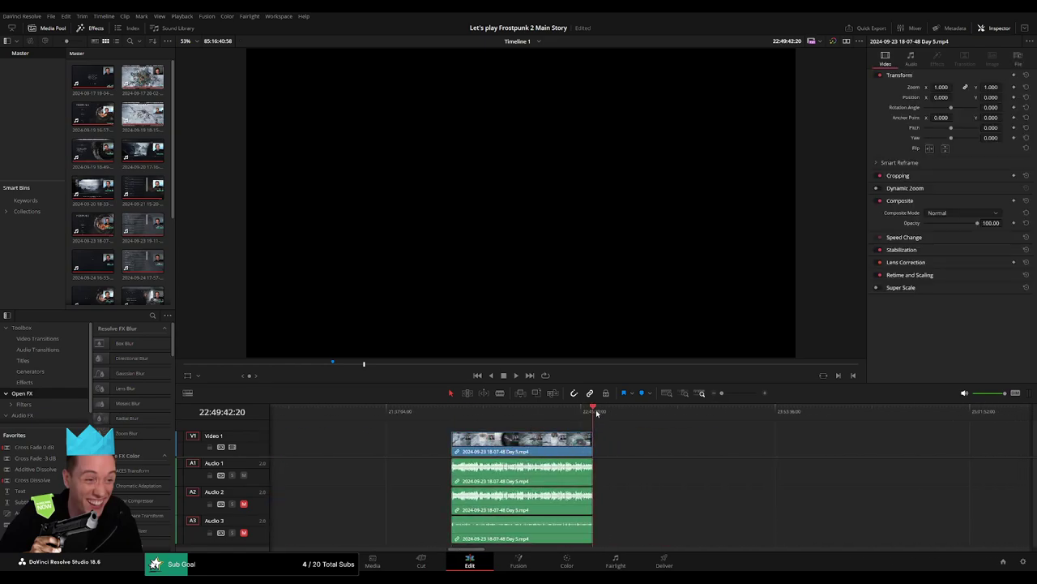
# - Drag the Day 5 part 2 clip left and ripple-delete the remaining gap before it
pyautogui.hscroll(10, 718, 452)
pyautogui.hscroll(5, 651, 447)
pyautogui.hscroll(5, 720, 455)
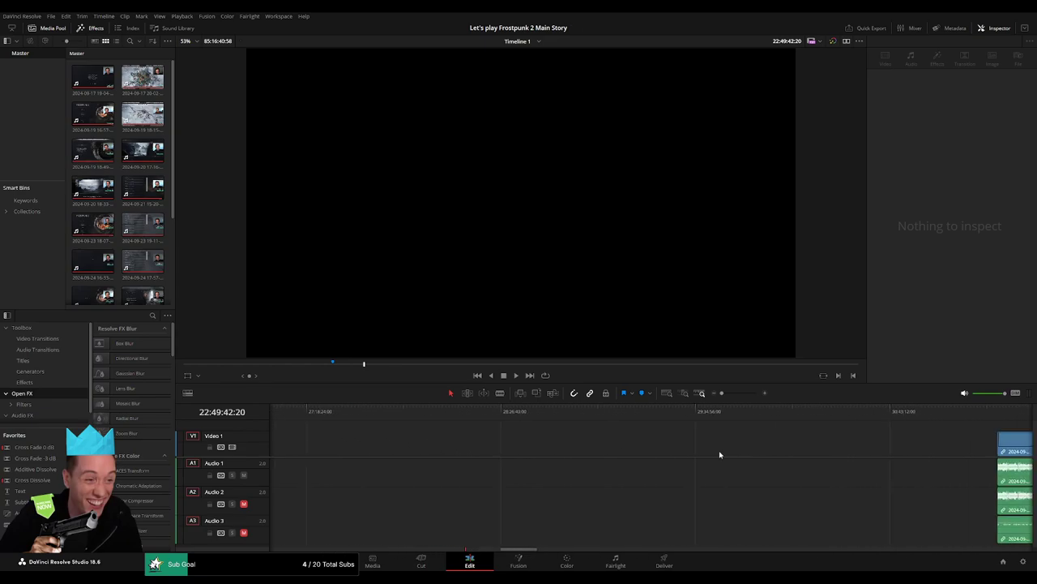
pyautogui.hscroll(2, 719, 454)
pyautogui.moveTo(849, 459); pyautogui.dragTo(332, 460)
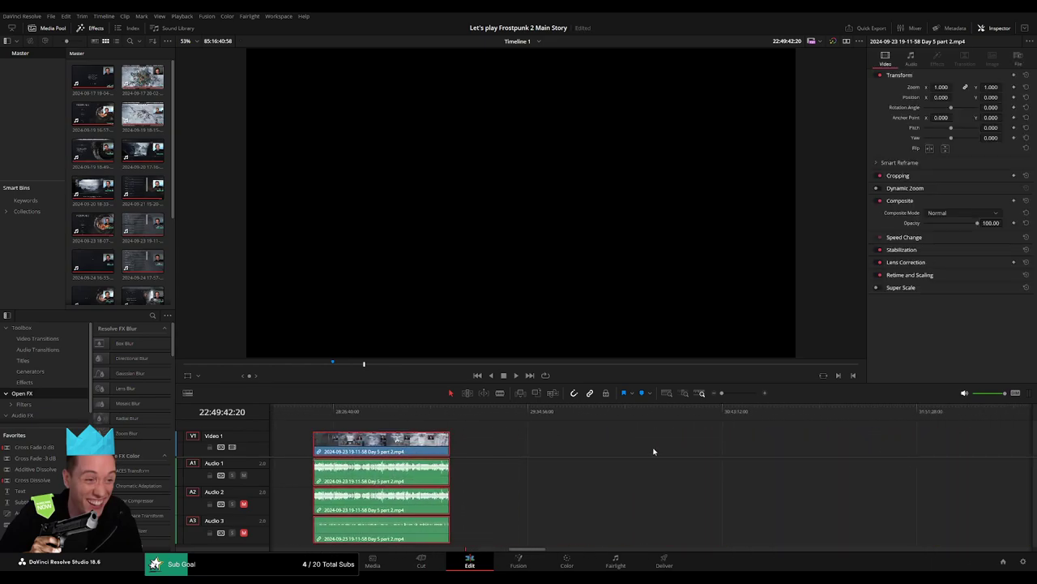
pyautogui.hscroll(-5, 616, 458)
pyautogui.moveTo(959, 450); pyautogui.dragTo(414, 450)
pyautogui.hscroll(-2, 610, 439)
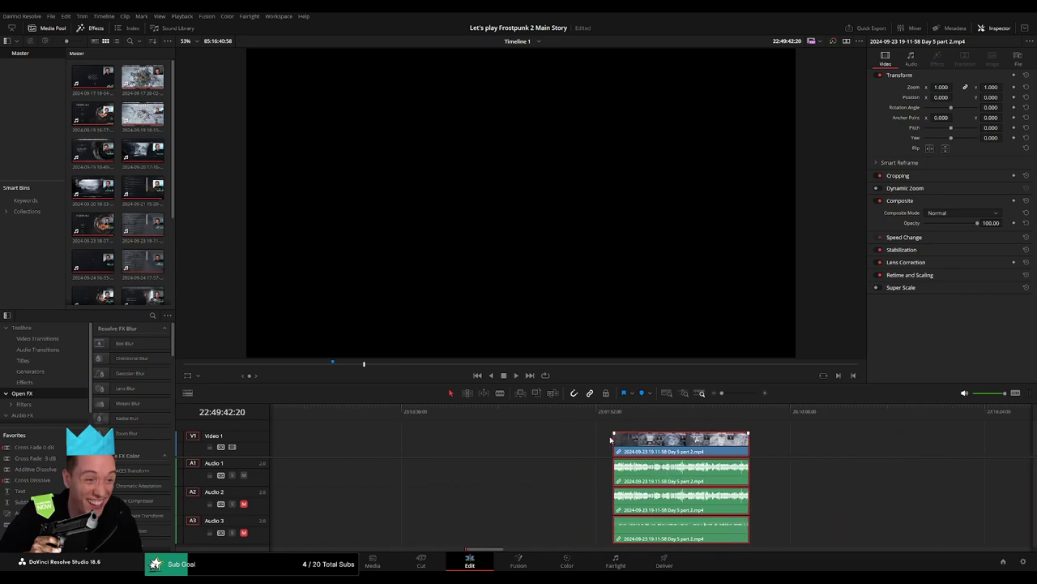
pyautogui.hscroll(-2, 610, 442)
pyautogui.click(560, 454)
pyautogui.press('Delete')
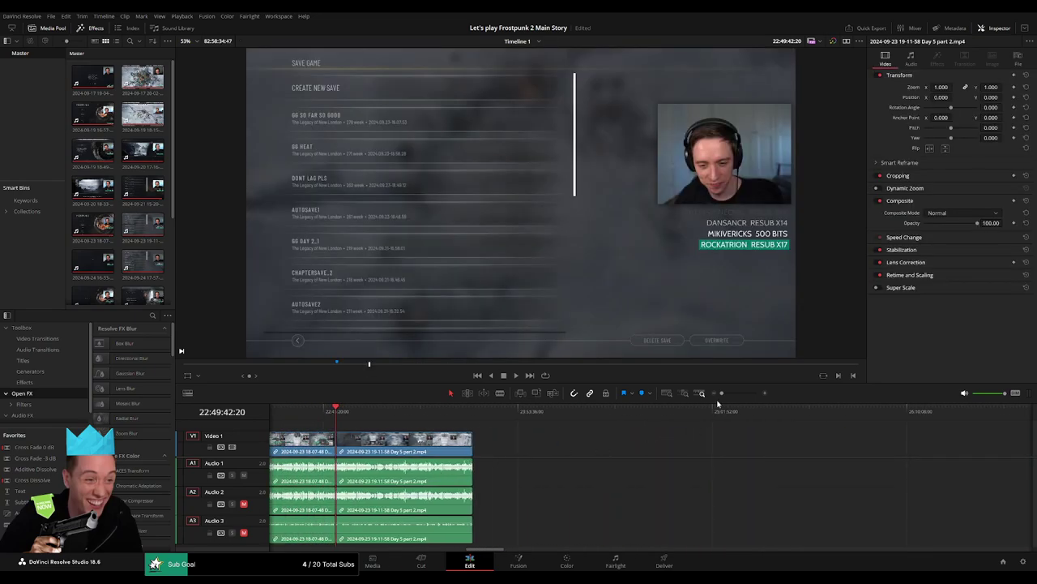
# - Add the default transition at the join between the Day 5 clips and play past it
pyautogui.moveTo(729, 396); pyautogui.dragTo(746, 398)
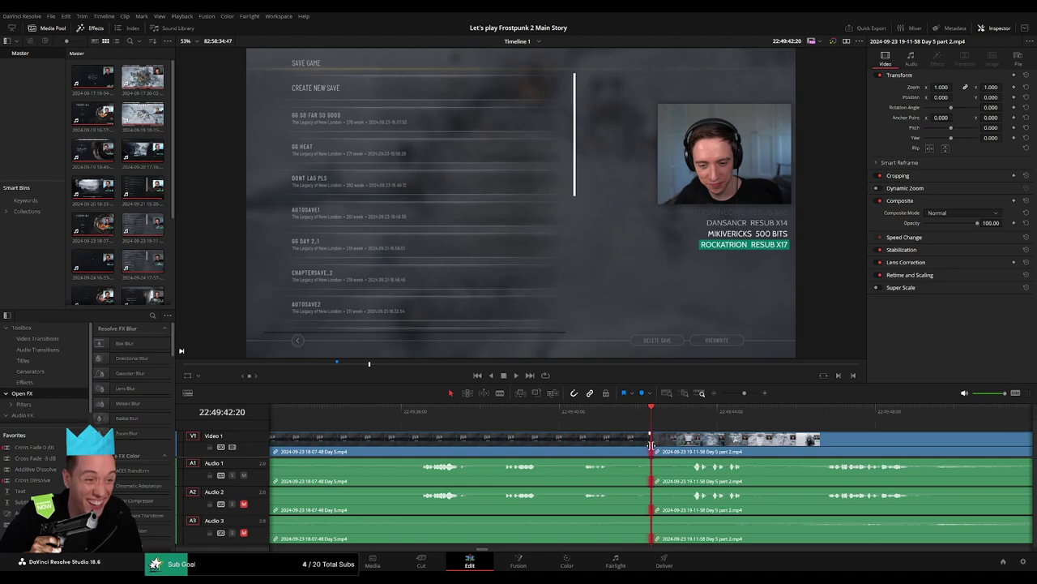
pyautogui.hotkey('ctrl', 't')
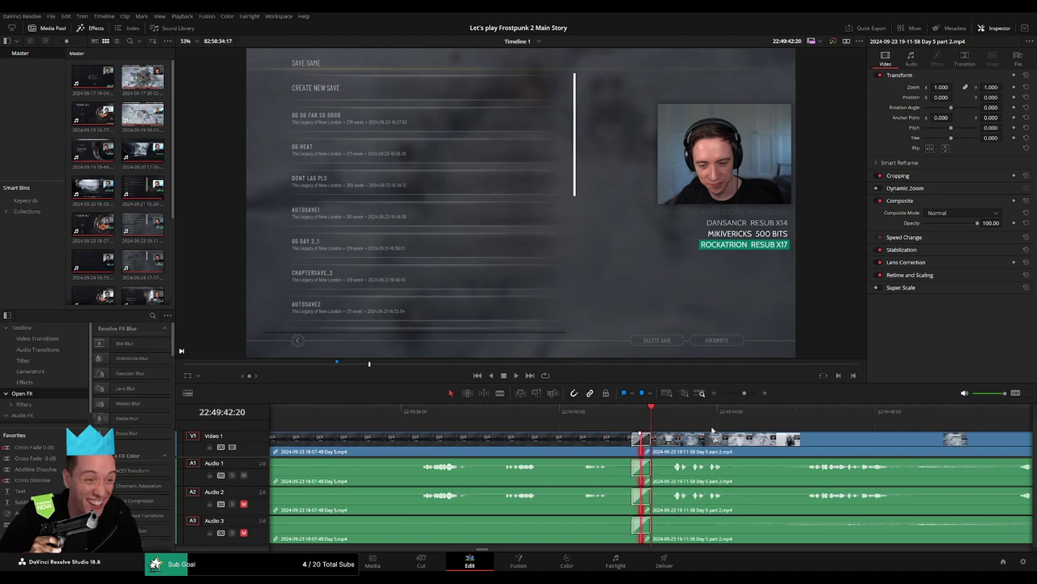
pyautogui.press('space')
# - Scrub through the Day 5 part 2 footage back to the Viewer Votes screen
pyautogui.click(709, 397)
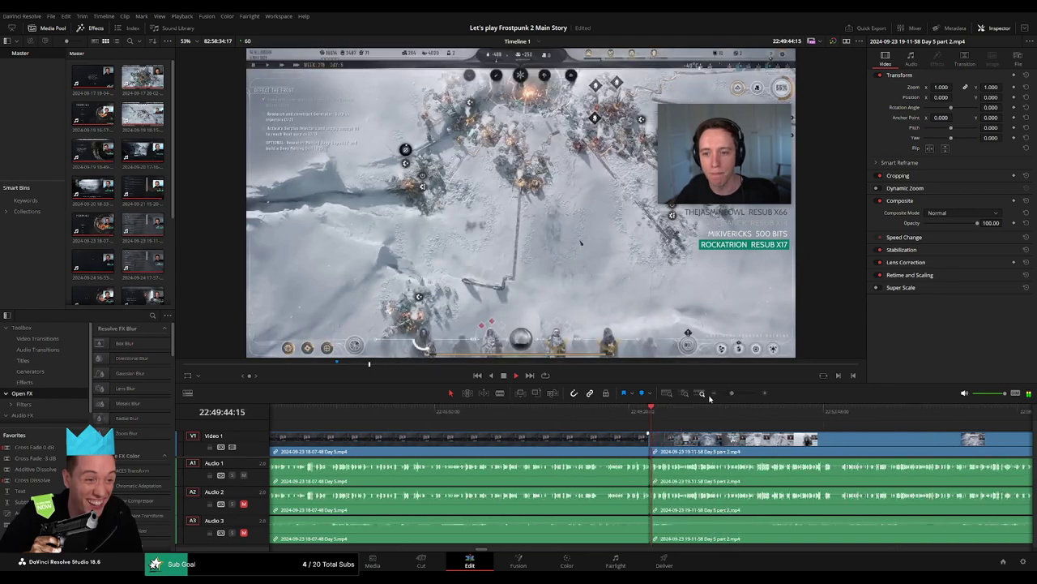
pyautogui.click(710, 397)
pyautogui.click(710, 397)
pyautogui.moveTo(462, 415)
pyautogui.mouseDown()
pyautogui.moveTo(473, 418)
pyautogui.moveTo(445, 415)
pyautogui.mouseUp()
pyautogui.press('space')
pyautogui.hotkey('ctrl', '=')
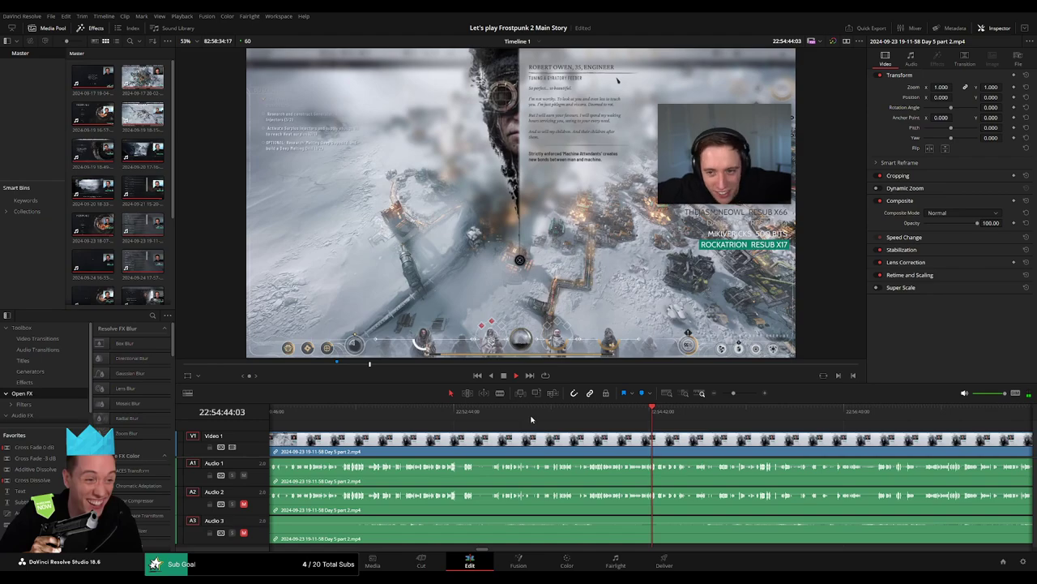
pyautogui.click(531, 419)
pyautogui.click(462, 419)
pyautogui.click(374, 419)
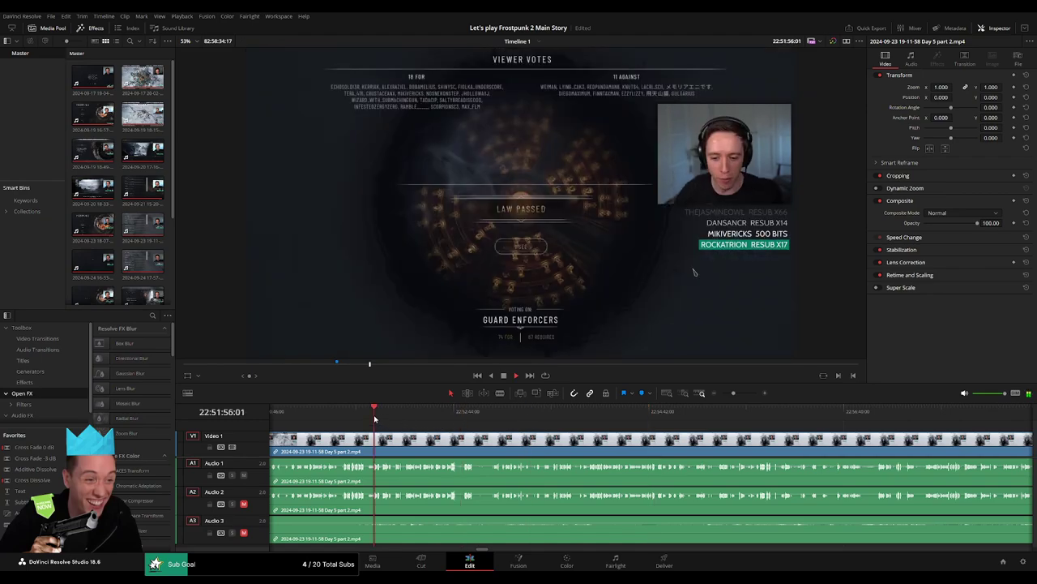
# - Set the playhead at 22:52:07:00 in the Faithkeepers footage and cut all tracks there
pyautogui.hotkey('ctrl', '=')
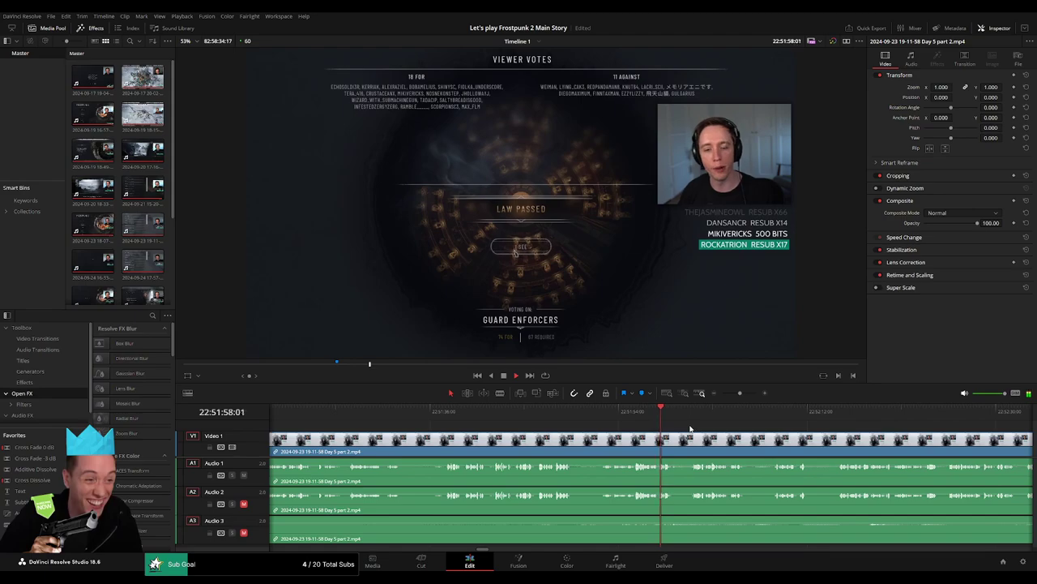
pyautogui.hscroll(2, 690, 428)
pyautogui.moveTo(567, 419); pyautogui.dragTo(599, 422)
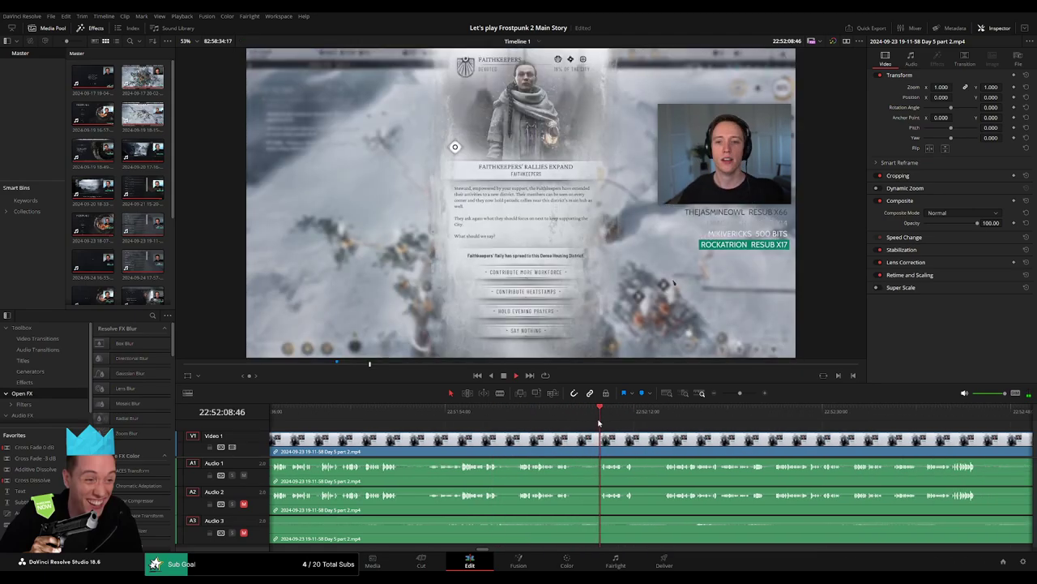
pyautogui.hotkey('ctrl', '=')
pyautogui.click(398, 420)
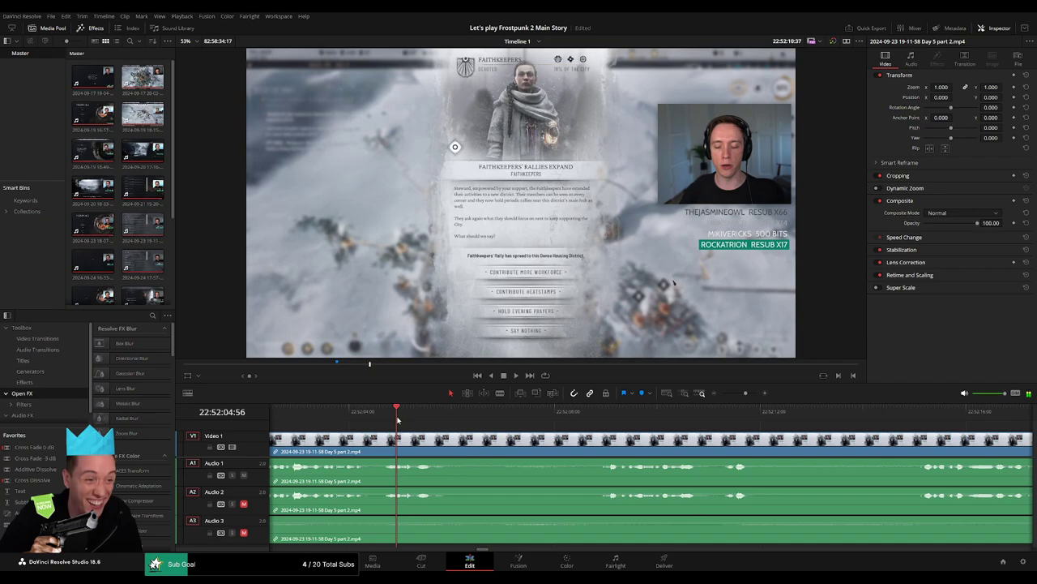
pyautogui.press('space')
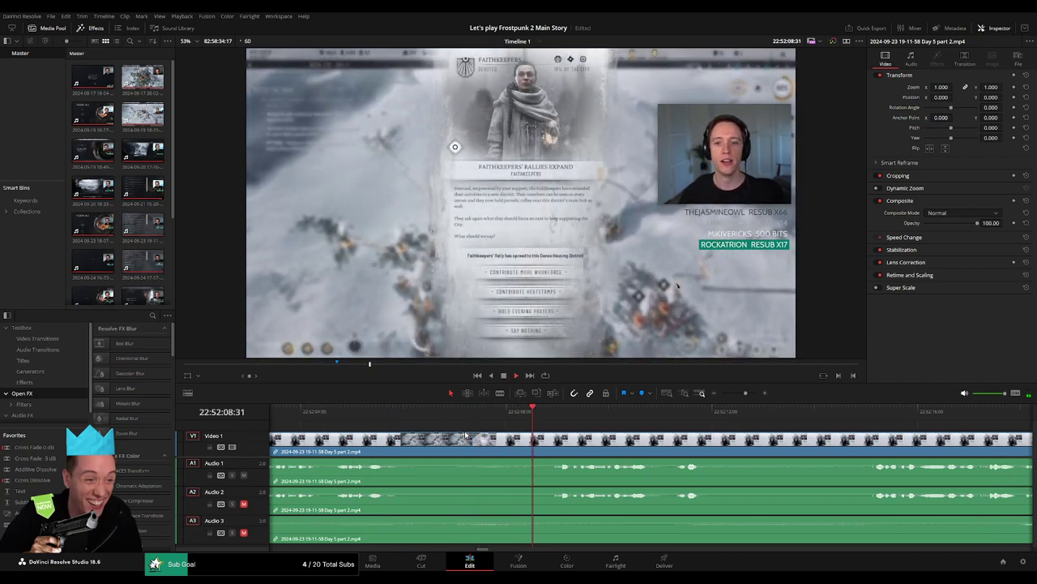
pyautogui.moveTo(552, 416); pyautogui.dragTo(456, 426)
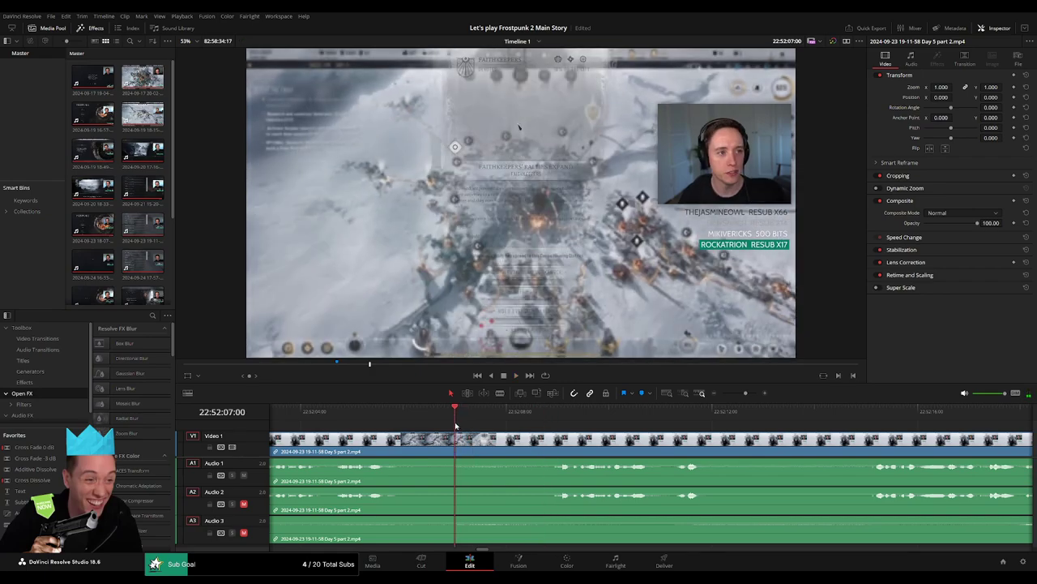
pyautogui.click(458, 444)
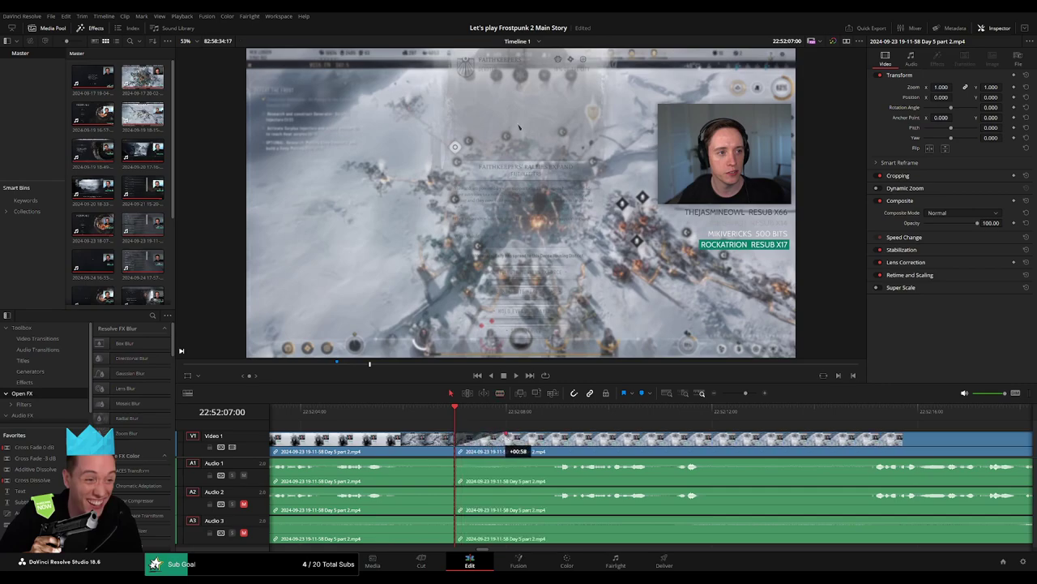
# - Drag fade-out and fade-in handles on Audio 1, 2 and 3 at the 22:52:07:00 cut
pyautogui.moveTo(514, 450)
pyautogui.mouseDown()
pyautogui.moveTo(451, 435)
pyautogui.moveTo(411, 439)
pyautogui.moveTo(400, 459)
pyautogui.mouseUp()
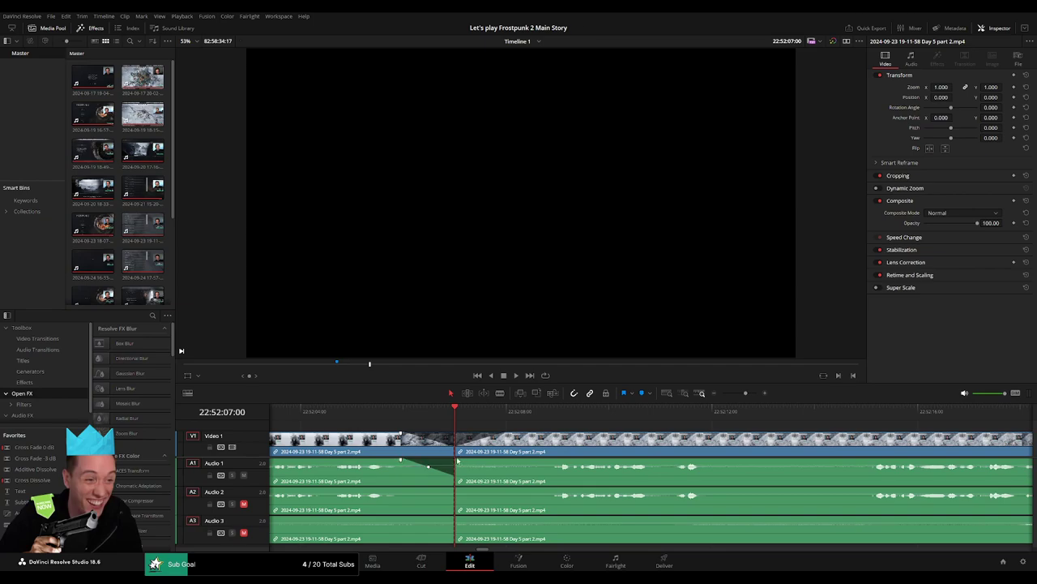
pyautogui.moveTo(485, 459); pyautogui.dragTo(506, 460)
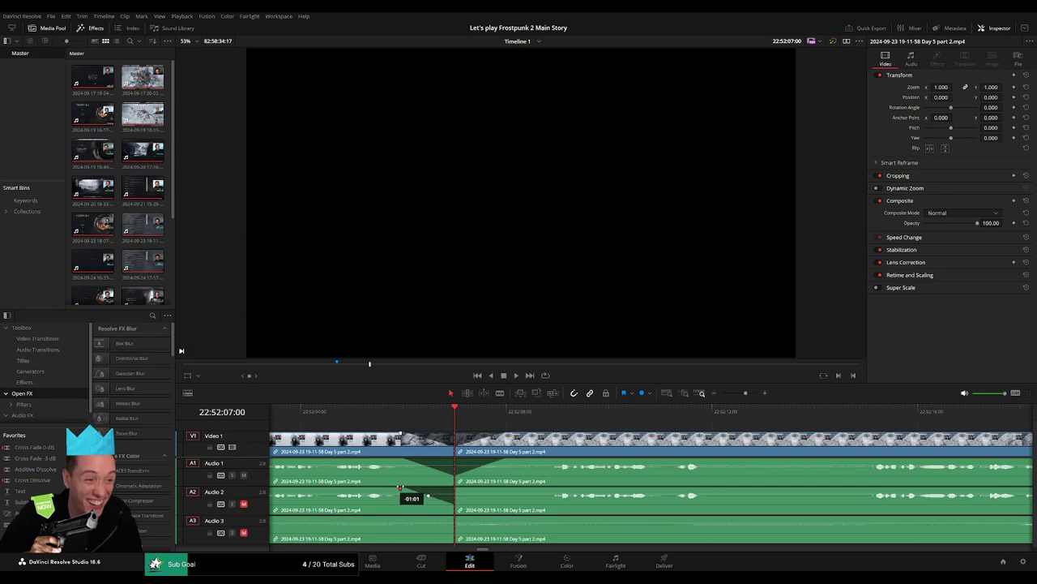
pyautogui.moveTo(456, 489); pyautogui.dragTo(486, 489)
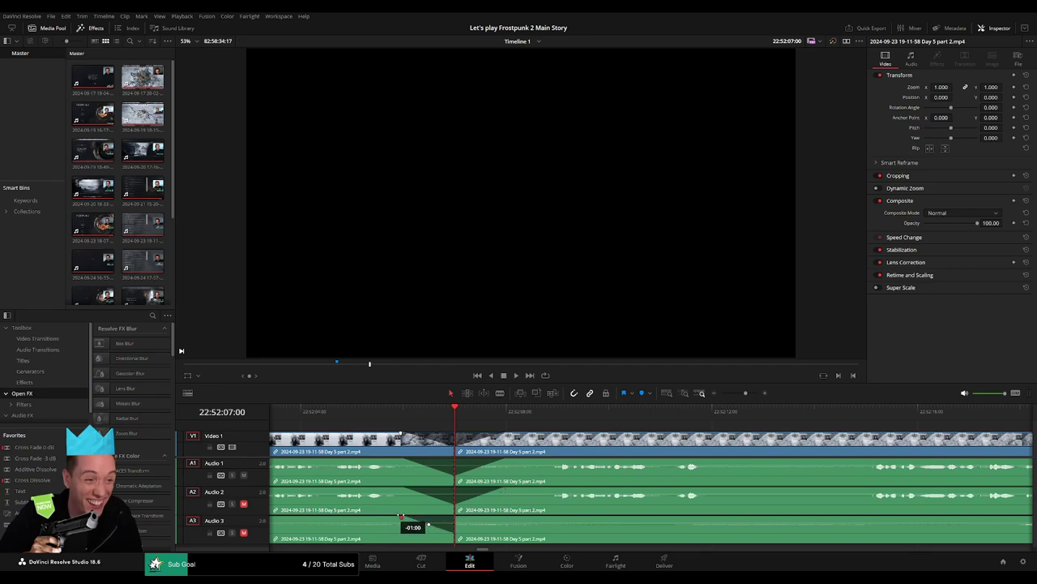
pyautogui.moveTo(456, 517); pyautogui.dragTo(488, 519)
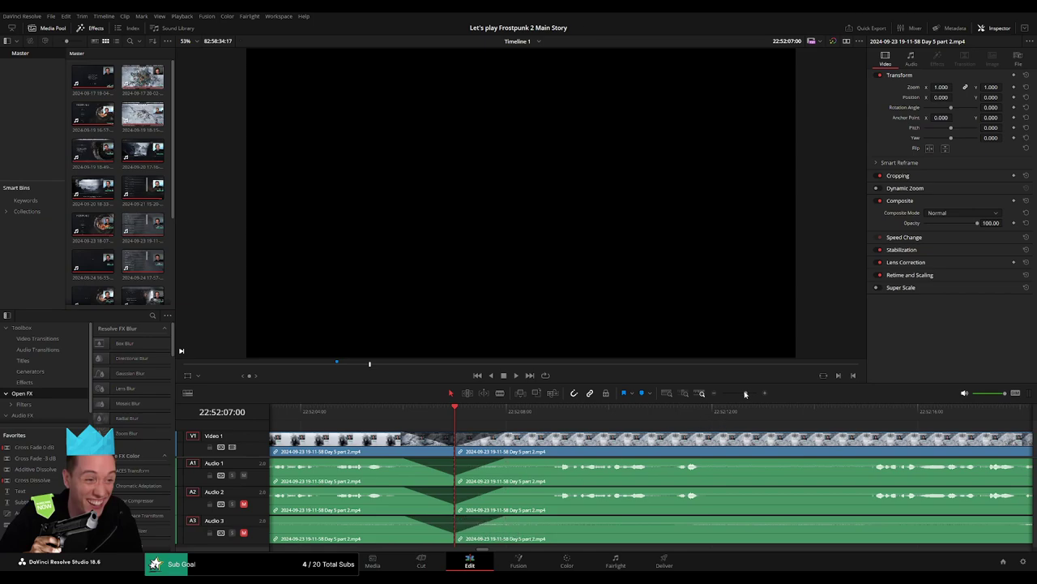
pyautogui.moveTo(745, 393); pyautogui.dragTo(721, 394)
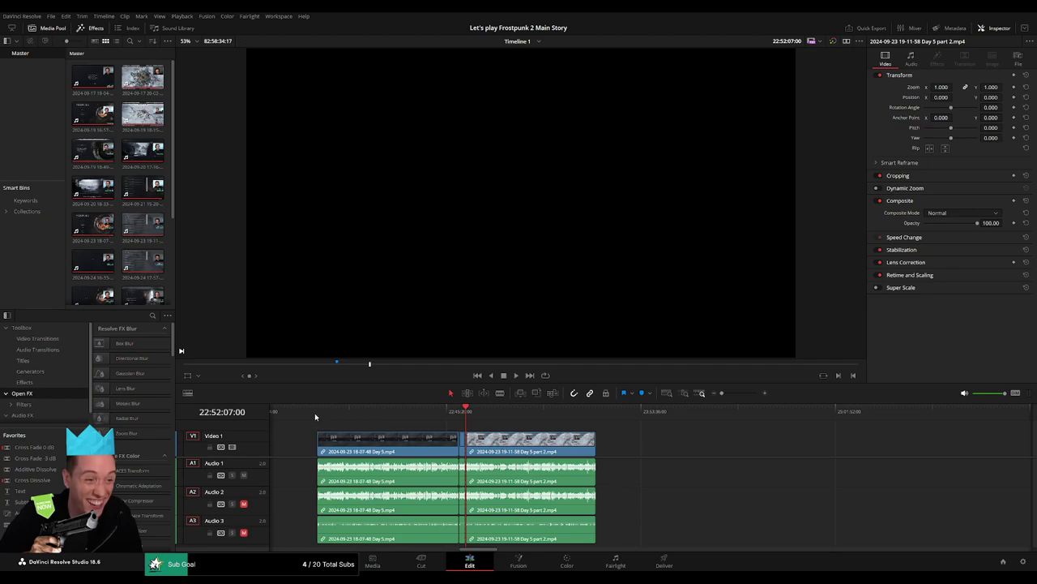
# - Move the Day 5 part 2 clip so it starts at 24:00:00:00
pyautogui.moveTo(490, 441); pyautogui.dragTo(664, 456)
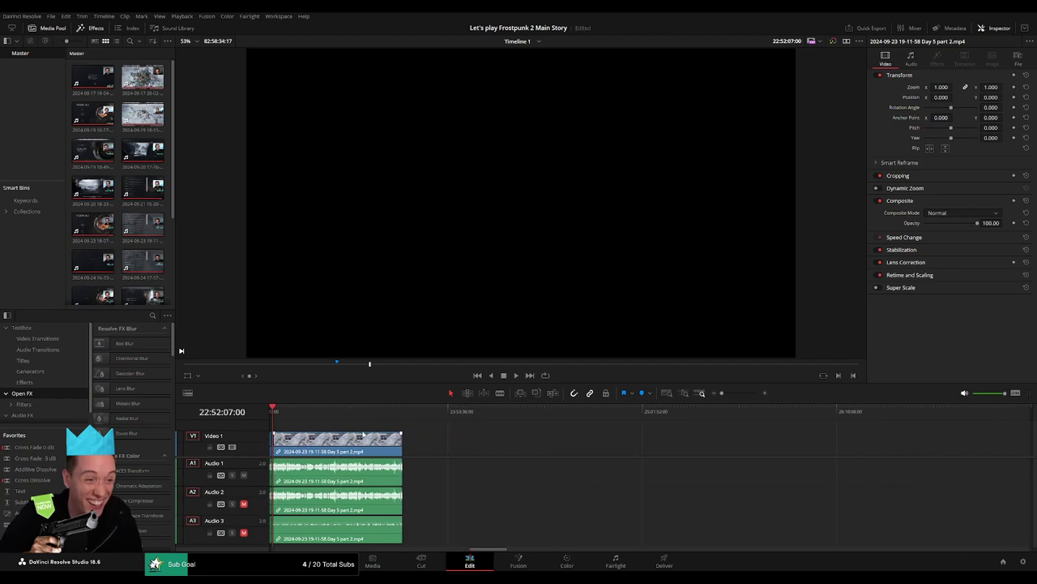
pyautogui.click(420, 452)
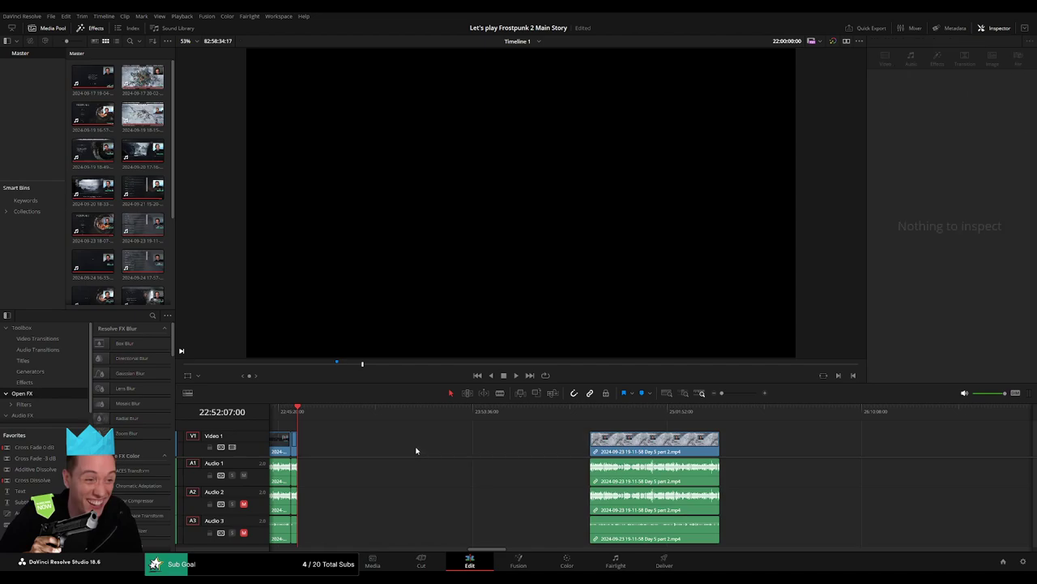
pyautogui.moveTo(479, 413); pyautogui.dragTo(482, 415)
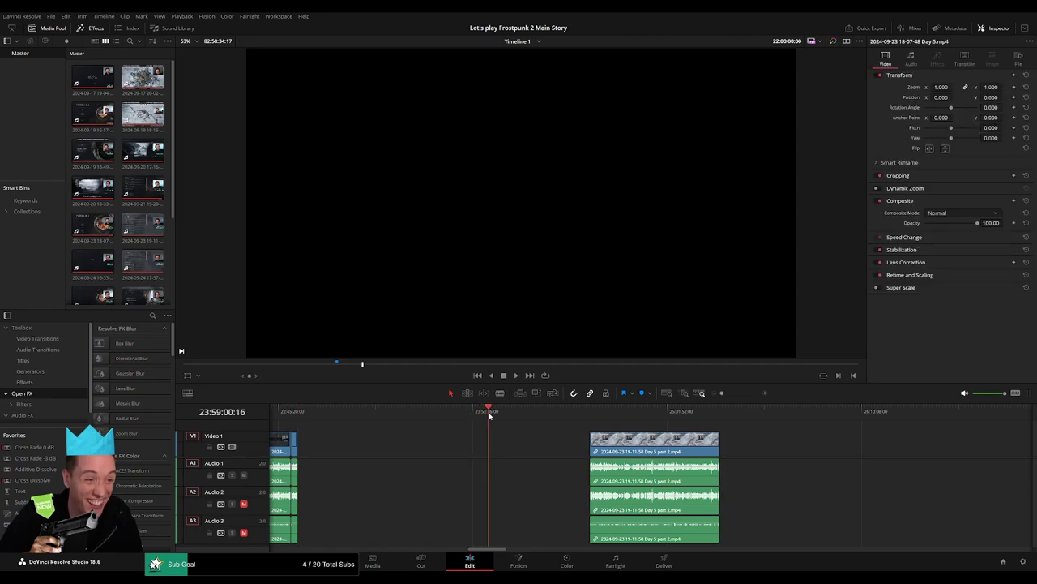
pyautogui.click(491, 413)
pyautogui.moveTo(664, 445); pyautogui.dragTo(566, 445)
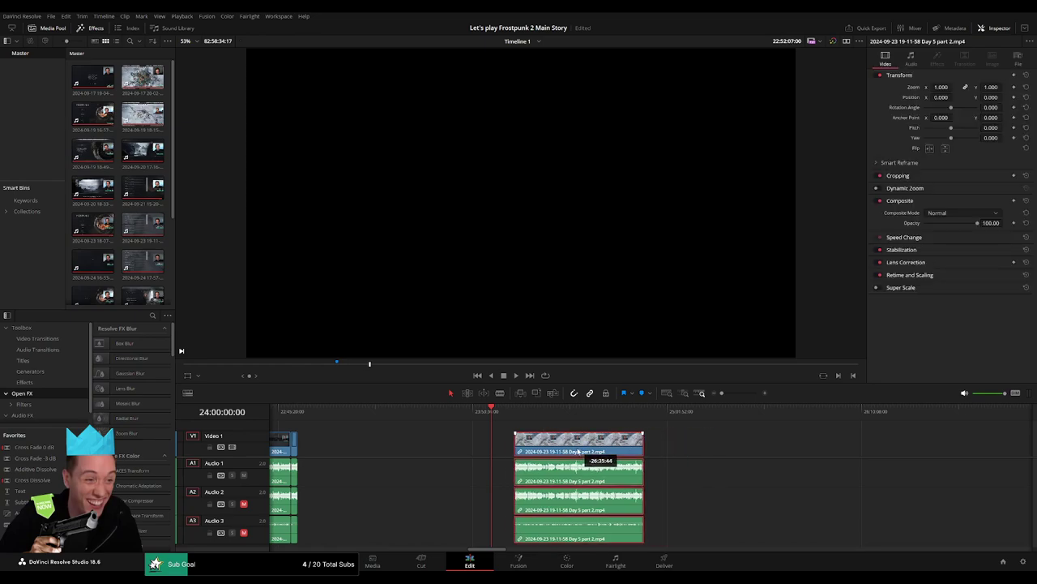
pyautogui.click(622, 411)
# - Drag the Day 6 clip toward part 2 and delete the gap so it follows directly
pyautogui.click(889, 447)
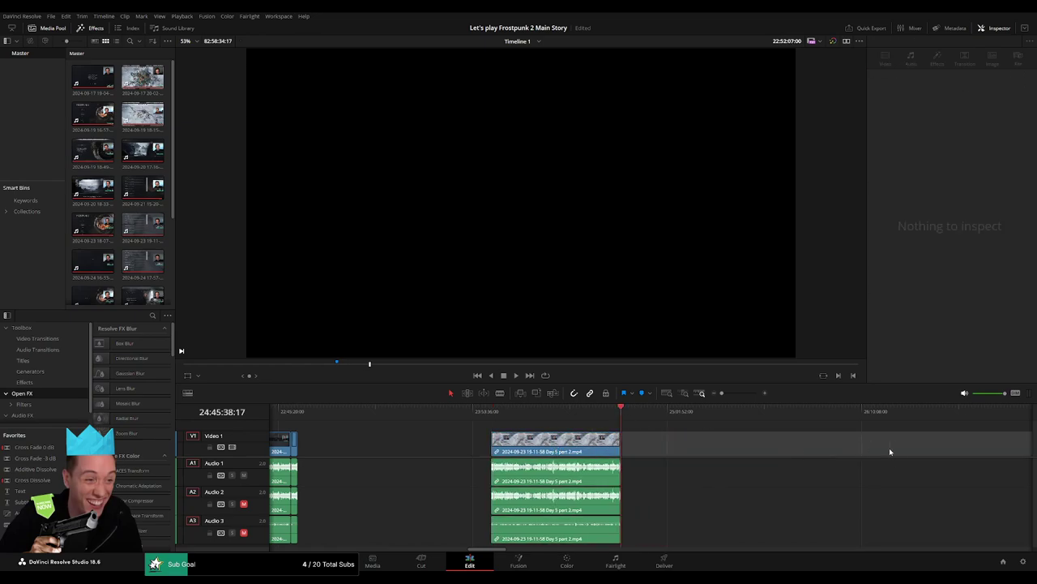
pyautogui.hscroll(10, 727, 456)
pyautogui.hscroll(5, 529, 449)
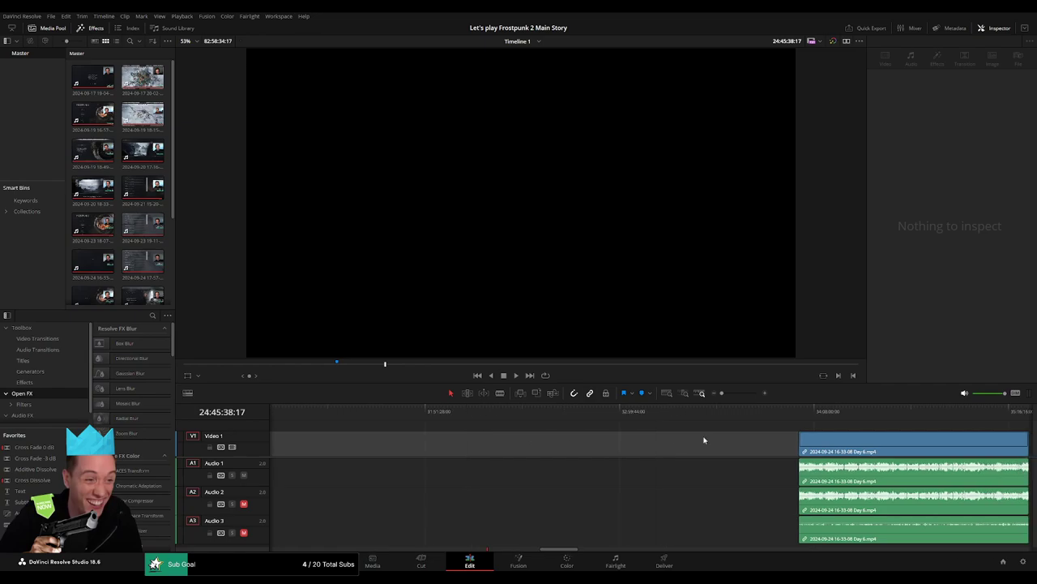
pyautogui.moveTo(862, 447); pyautogui.dragTo(388, 446)
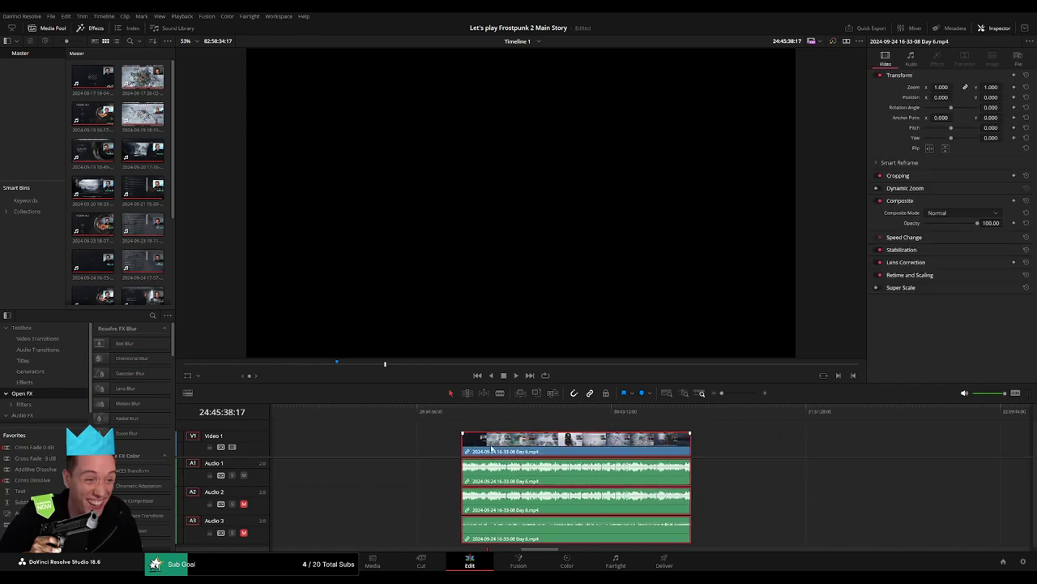
pyautogui.hscroll(3, 567, 454)
pyautogui.click(400, 451)
pyautogui.press('Delete')
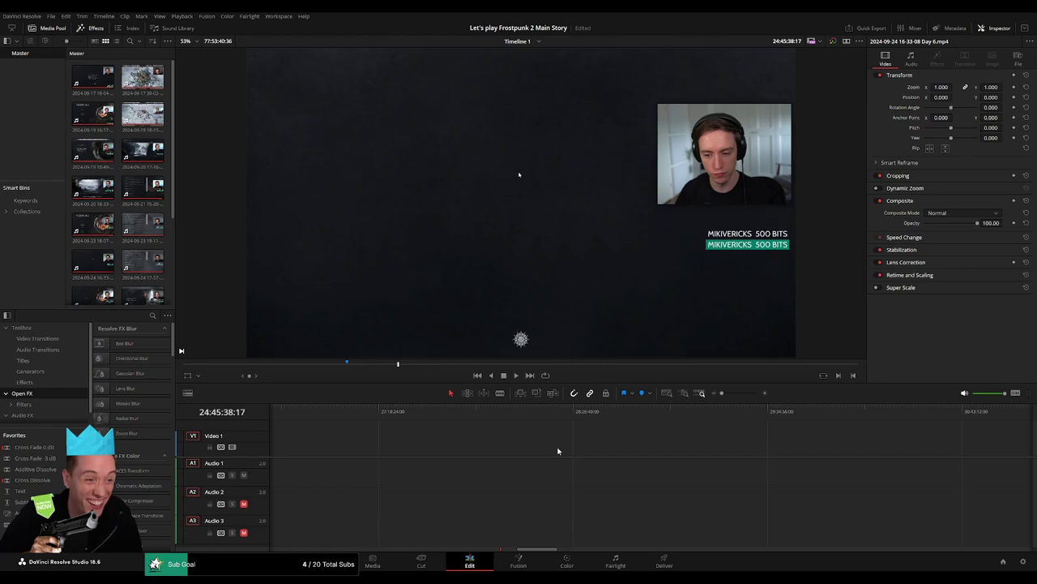
# - Add cross-dissolve and cross-fade transitions at the part 2–Day 6 join and play across it
pyautogui.scroll(6, 739, 410)
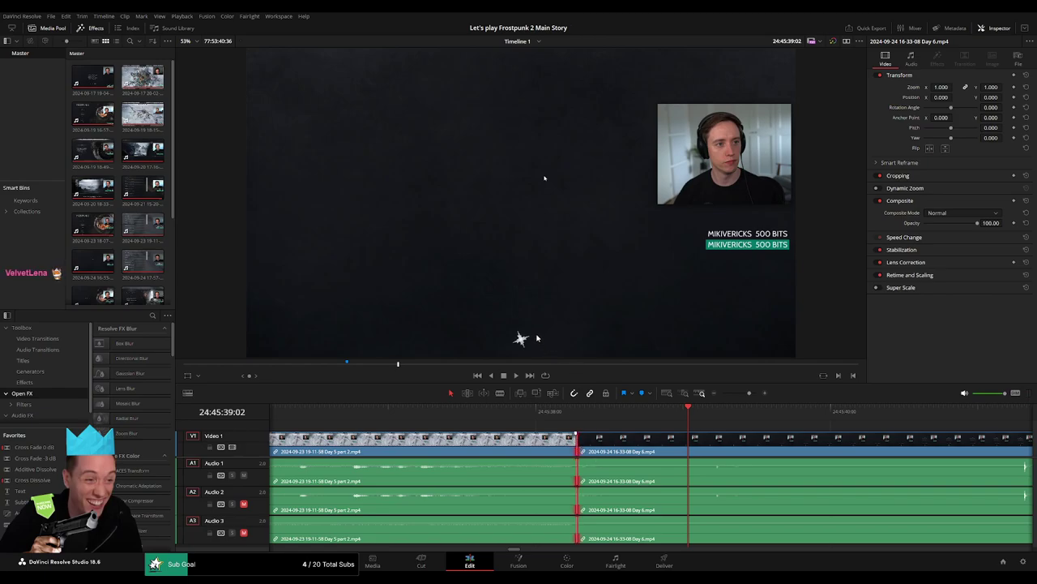
pyautogui.hotkey('ctrl', 't')
pyautogui.press('space')
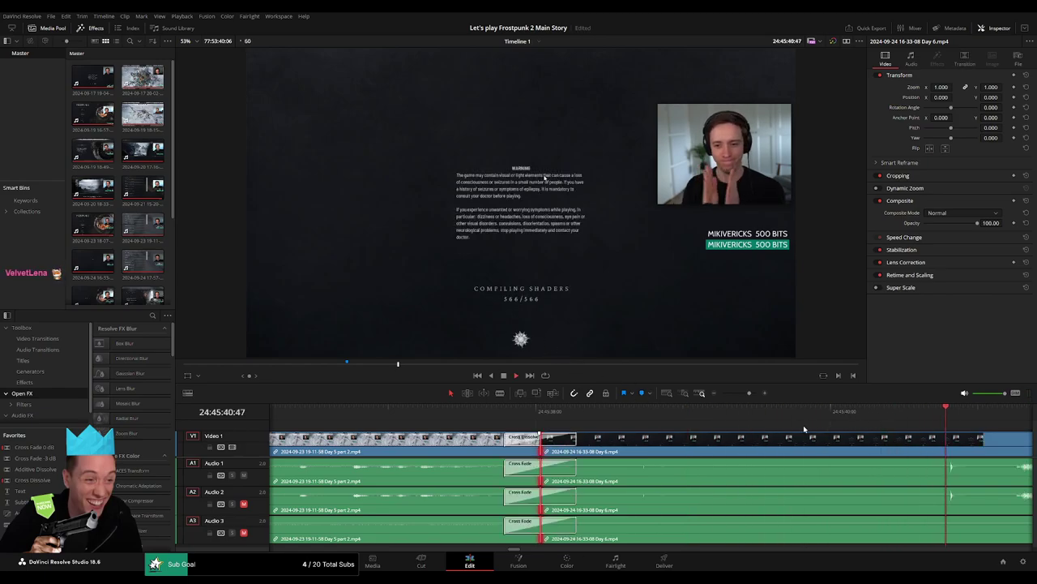
pyautogui.moveTo(749, 393); pyautogui.dragTo(722, 393)
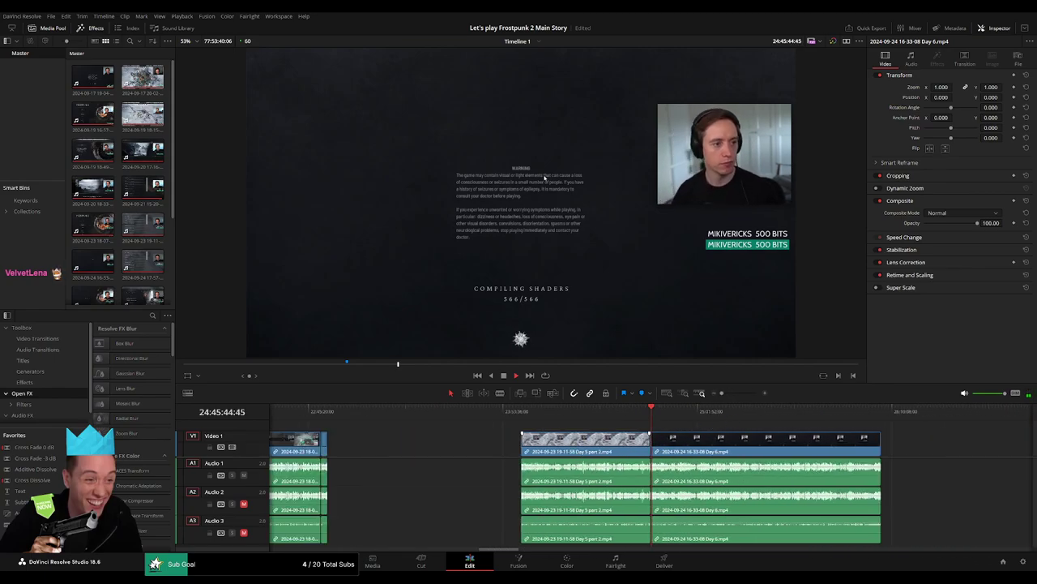
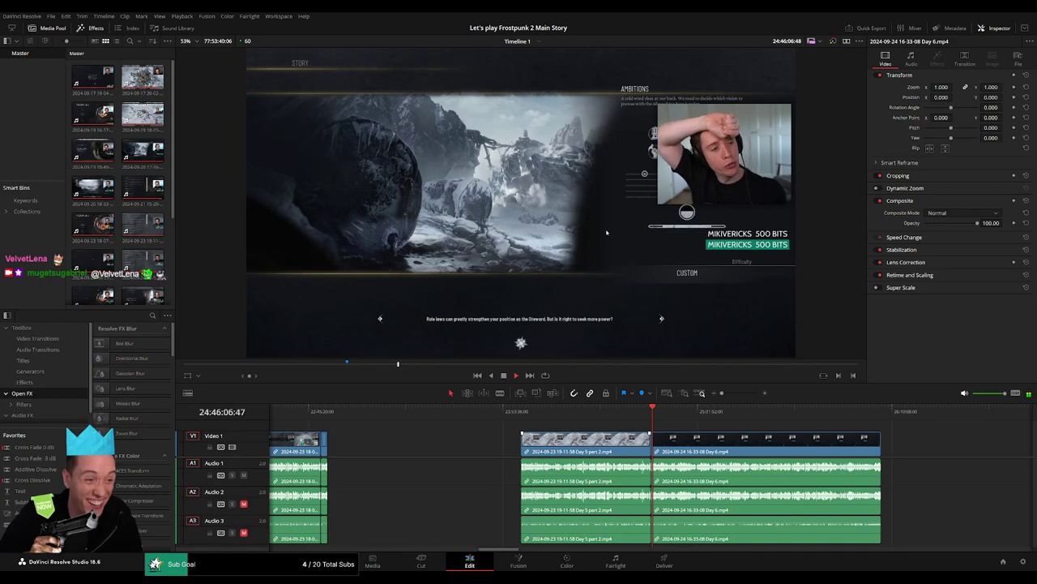
# - Scrub the Day 6 footage to the research-tree moment, parking the playhead at about 24:52:09
pyautogui.hscroll(3, 721, 436)
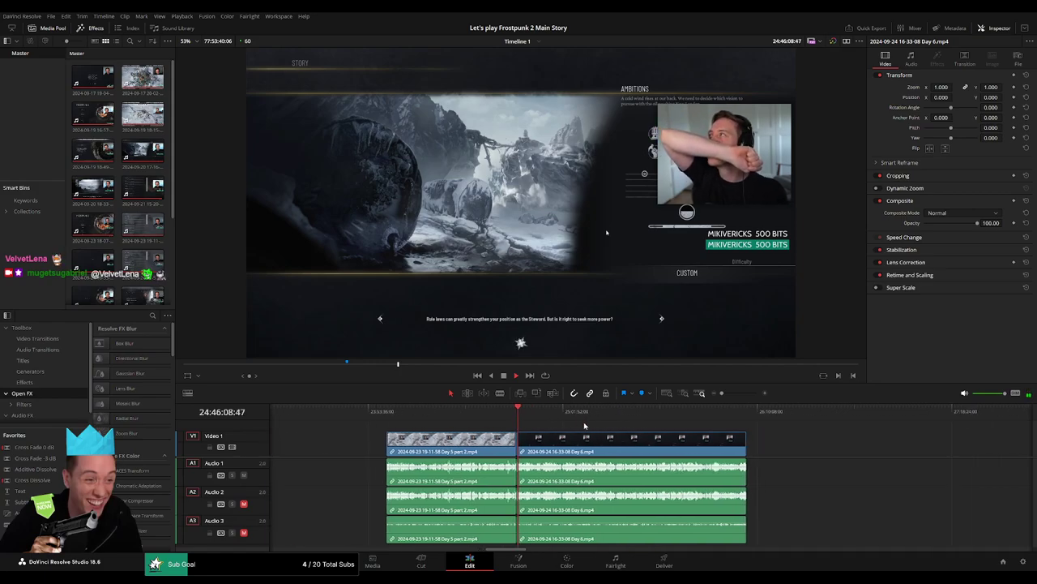
pyautogui.hscroll(3, 588, 427)
pyautogui.moveTo(392, 416); pyautogui.dragTo(398, 414)
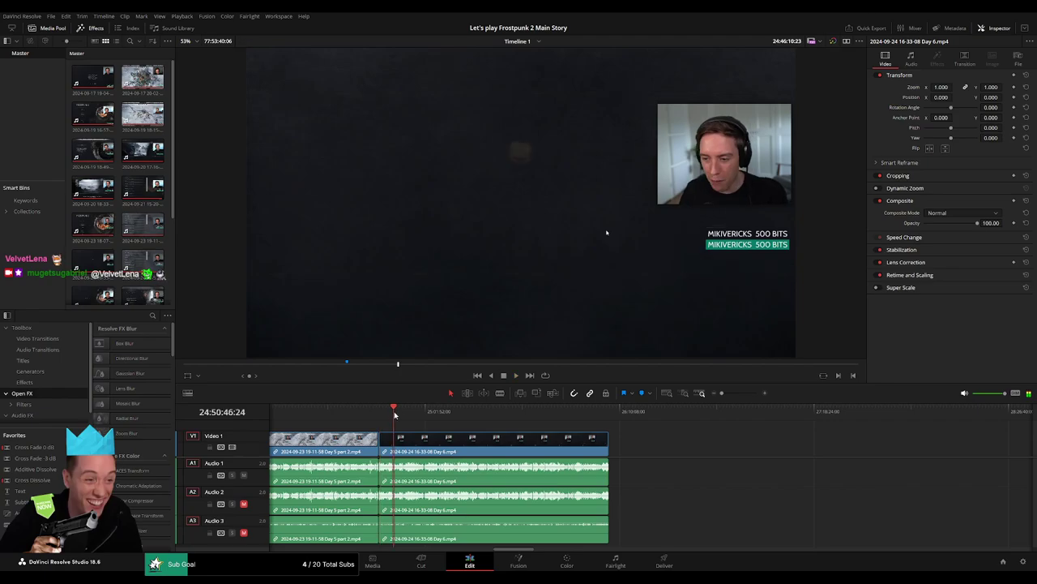
pyautogui.scroll(10, 472, 436)
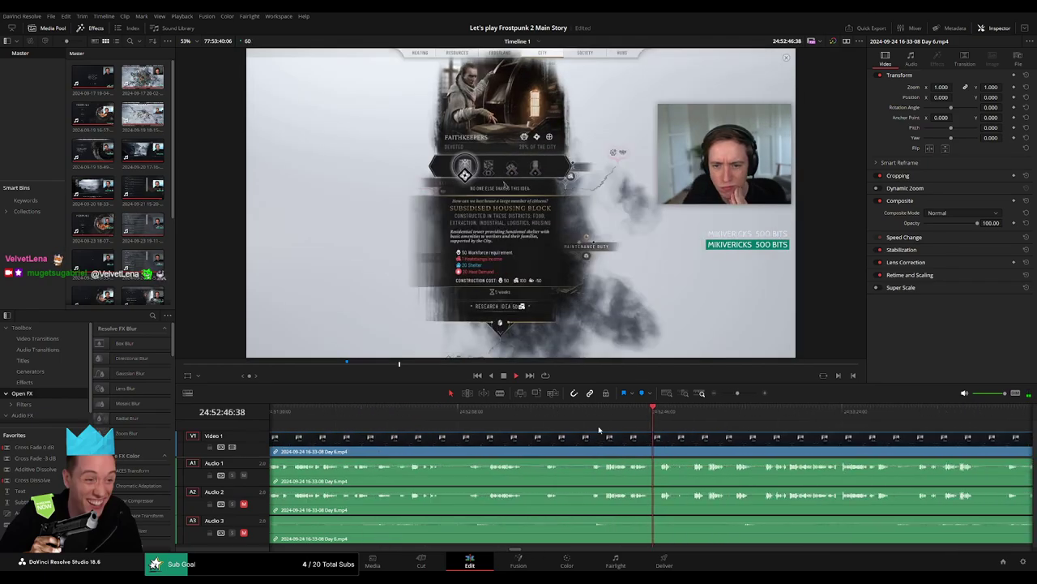
pyautogui.click(469, 419)
pyautogui.click(419, 418)
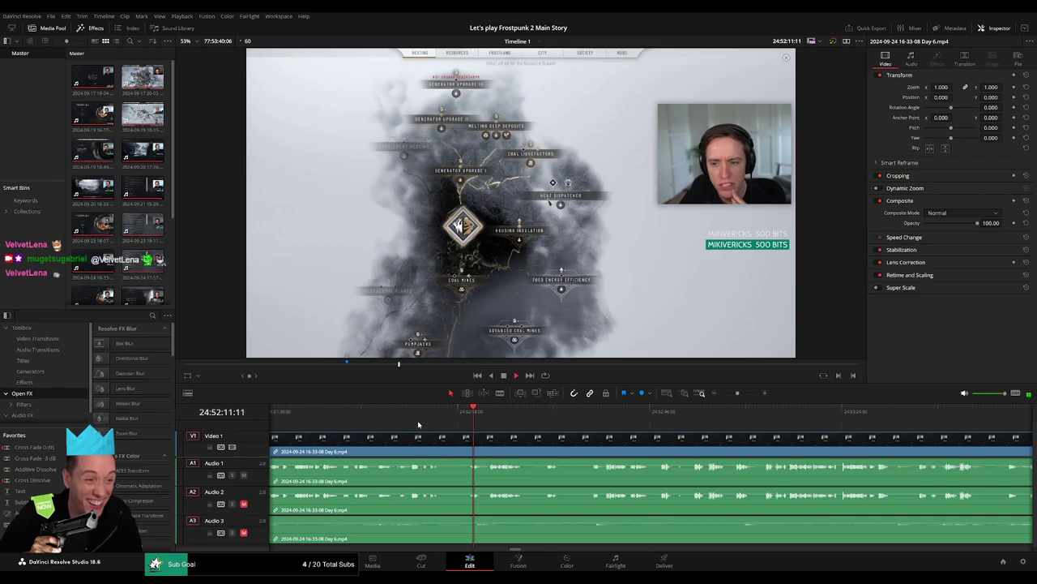
pyautogui.hscroll(-3, 504, 439)
pyautogui.click(557, 421)
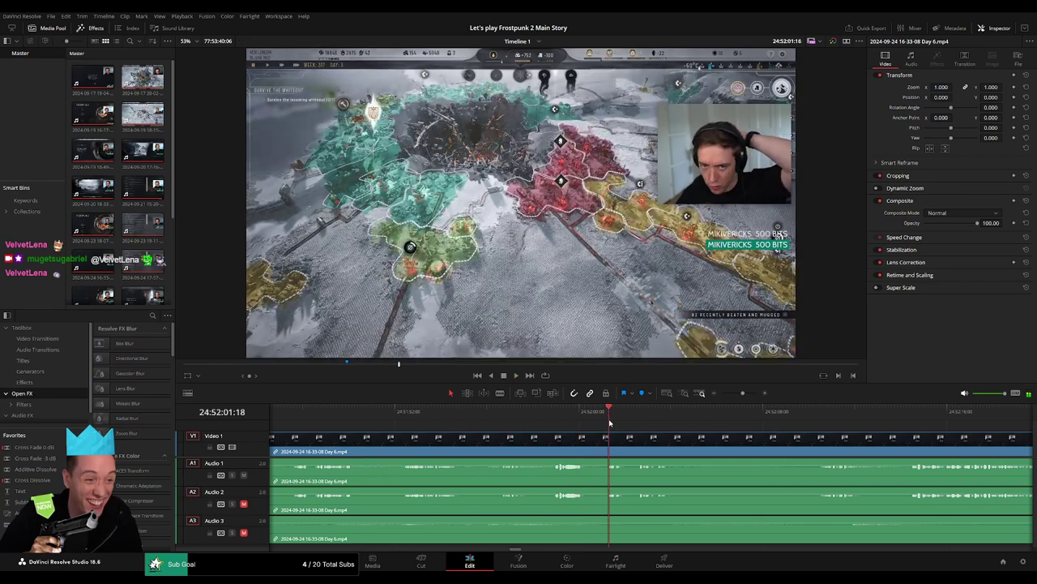
pyautogui.hscroll(3, 631, 430)
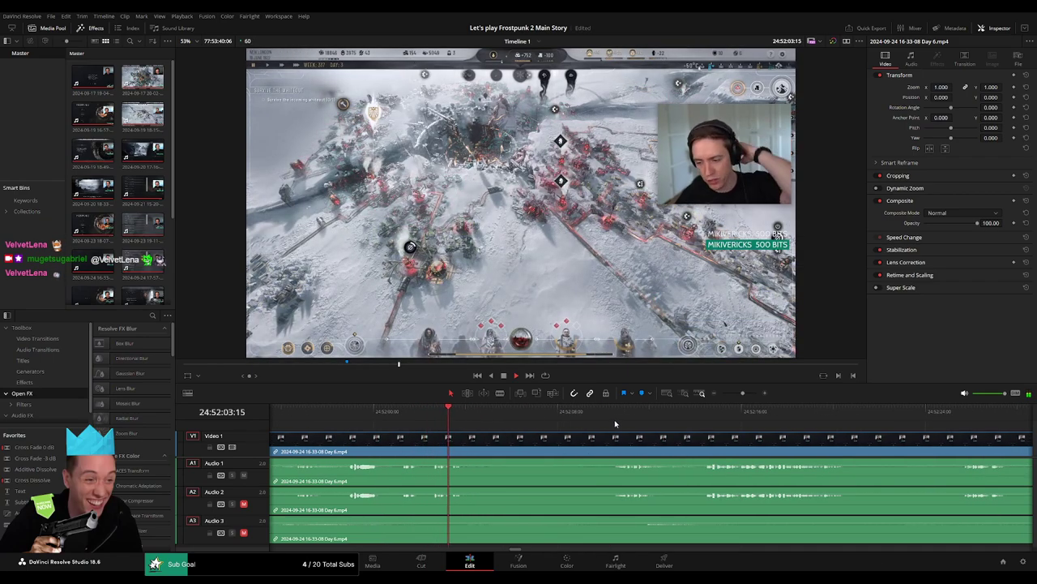
pyautogui.click(619, 412)
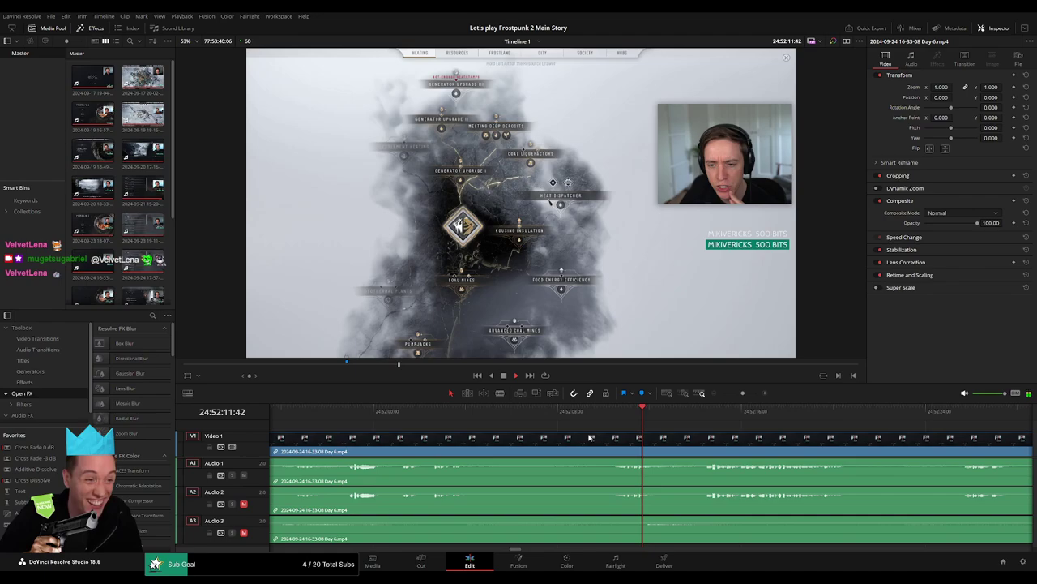
pyautogui.hscroll(1, 560, 428)
pyautogui.click(548, 421)
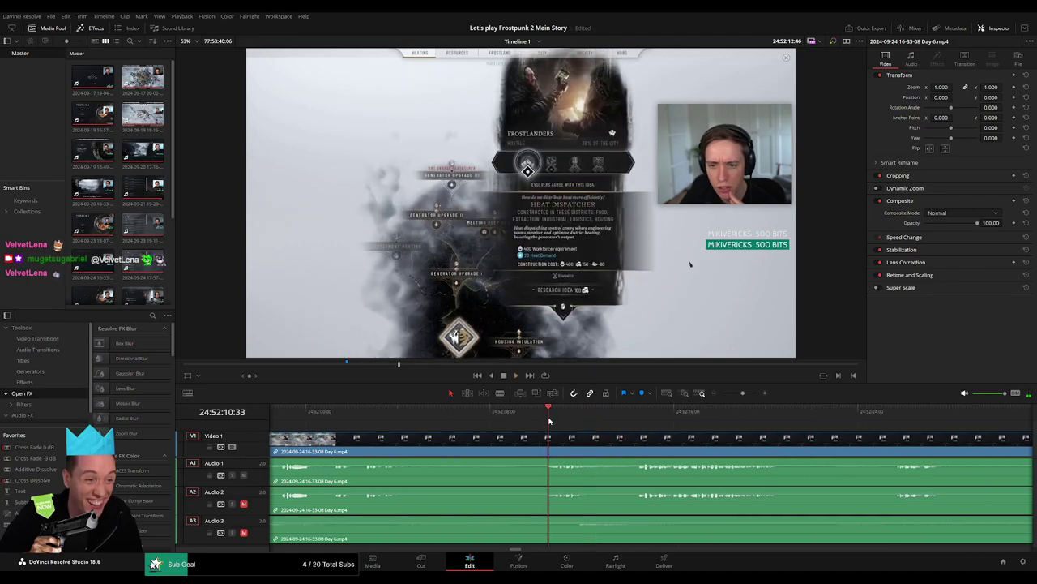
pyautogui.moveTo(549, 420); pyautogui.dragTo(526, 424)
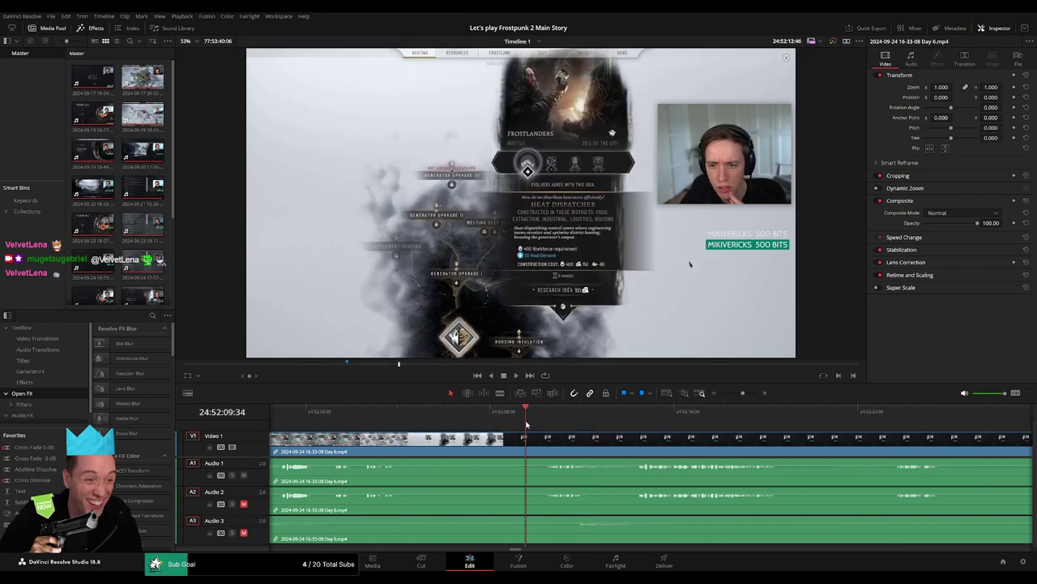
# - Blade the Day 6 clip at 24:52:09, slide the right piece later, and play across the cut
pyautogui.press('b')
pyautogui.click(531, 442)
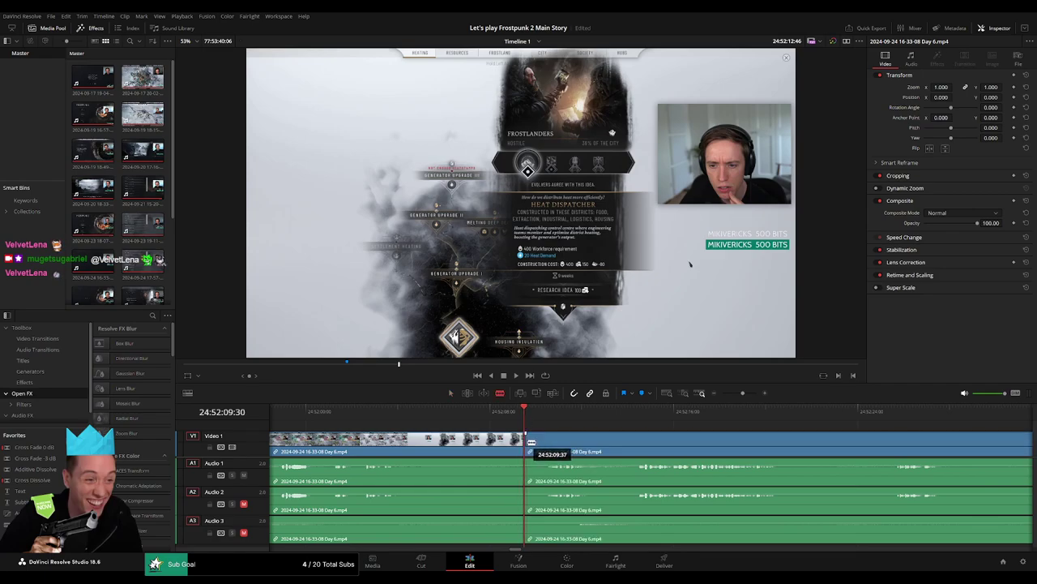
pyautogui.press('a')
pyautogui.moveTo(531, 442)
pyautogui.mouseDown()
pyautogui.moveTo(550, 435)
pyautogui.moveTo(500, 435)
pyautogui.moveTo(524, 459)
pyautogui.moveTo(500, 460)
pyautogui.moveTo(548, 461)
pyautogui.mouseUp()
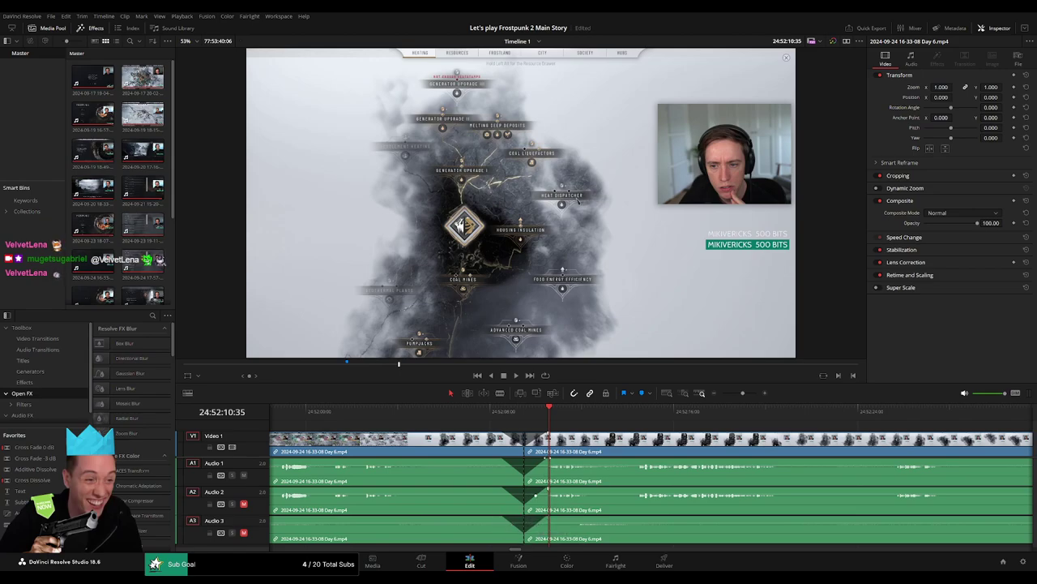
pyautogui.click(526, 418)
pyautogui.press('space')
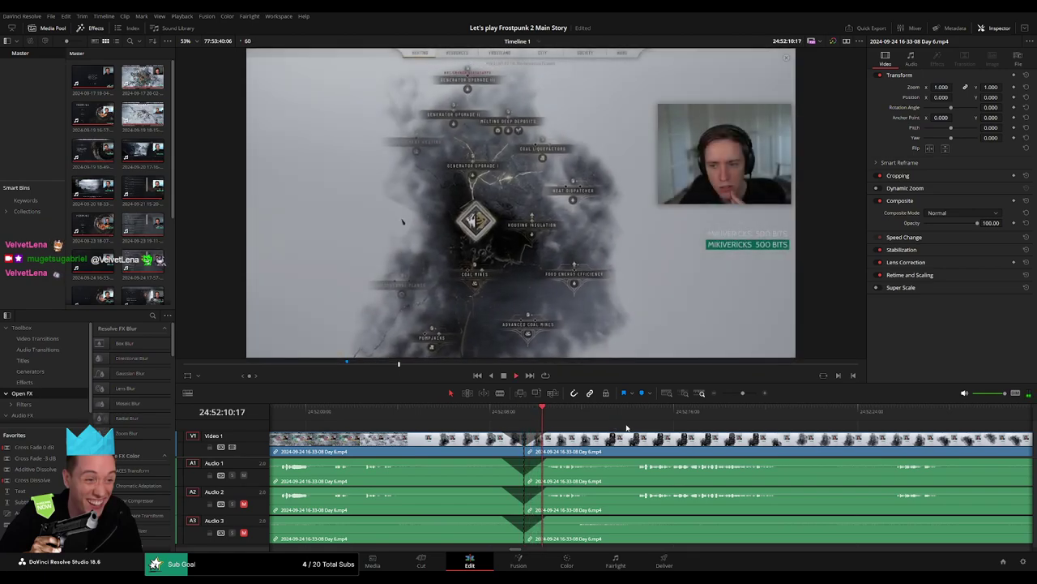
pyautogui.keyDown('ctrl'); pyautogui.scroll(-10, 486, 425); pyautogui.keyUp('ctrl')
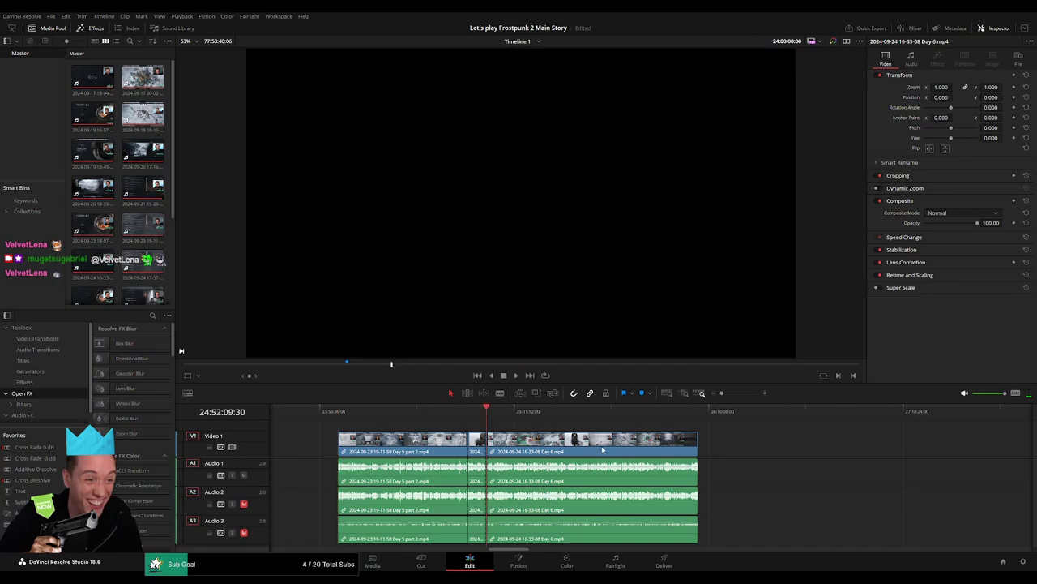
# - Undo the last clip move and park the playhead at exactly 26:00:00:00
pyautogui.hscroll(5, 356, 428)
pyautogui.hotkey('ctrl', 'z')
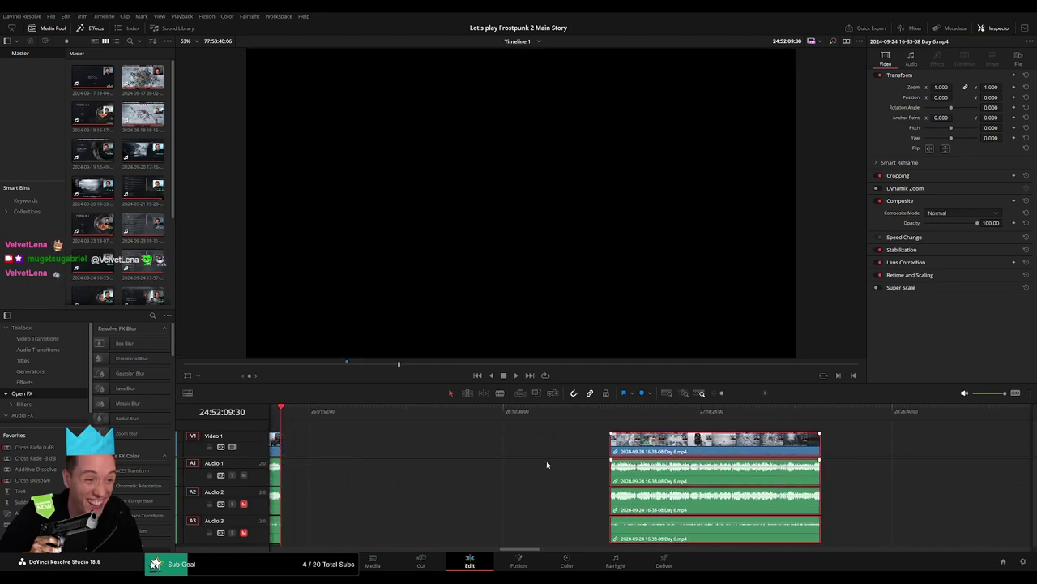
pyautogui.press('Escape')
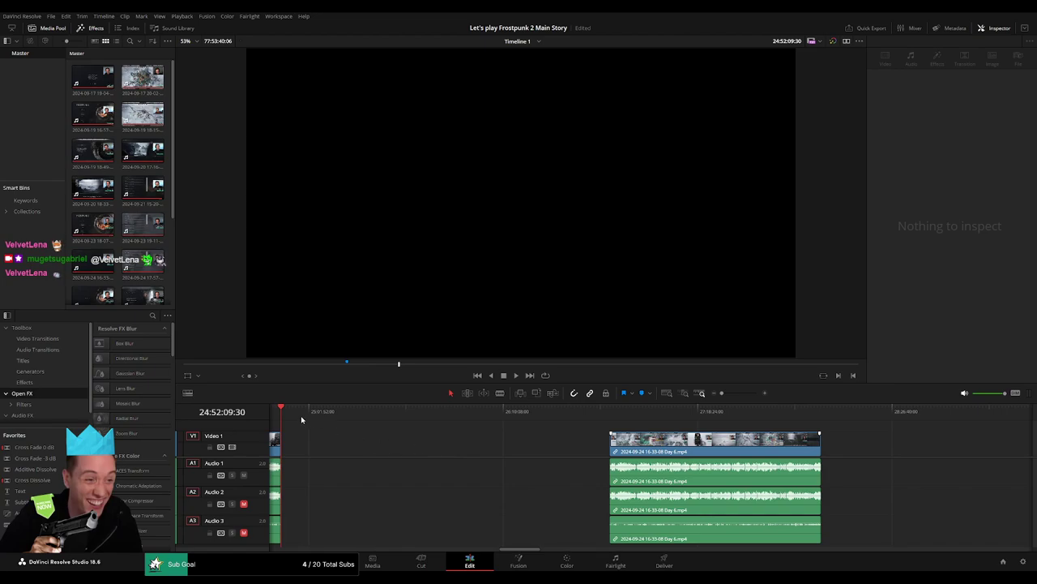
pyautogui.moveTo(301, 419); pyautogui.dragTo(473, 439)
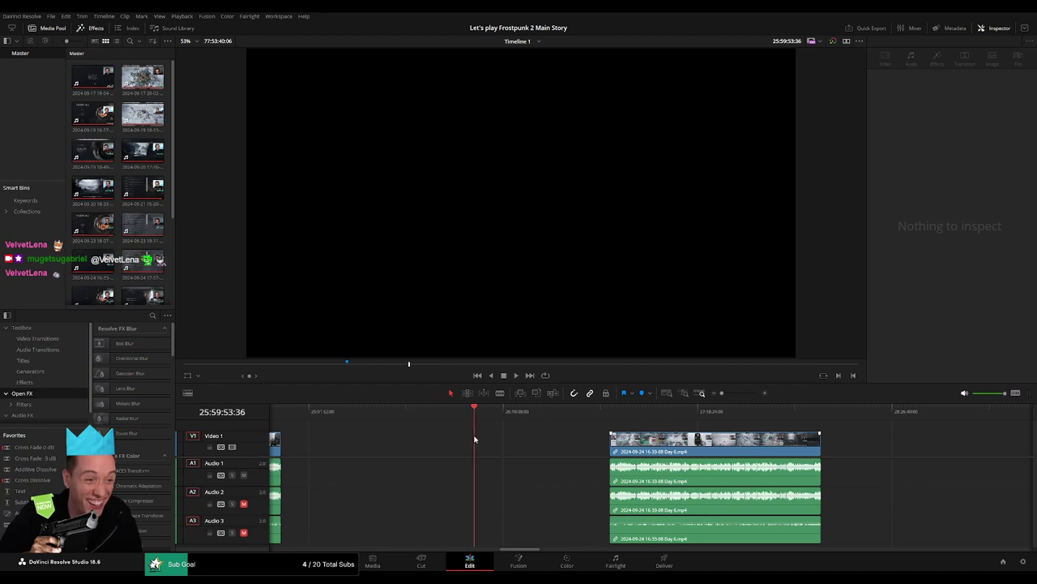
pyautogui.hotkey('ctrl', '=')
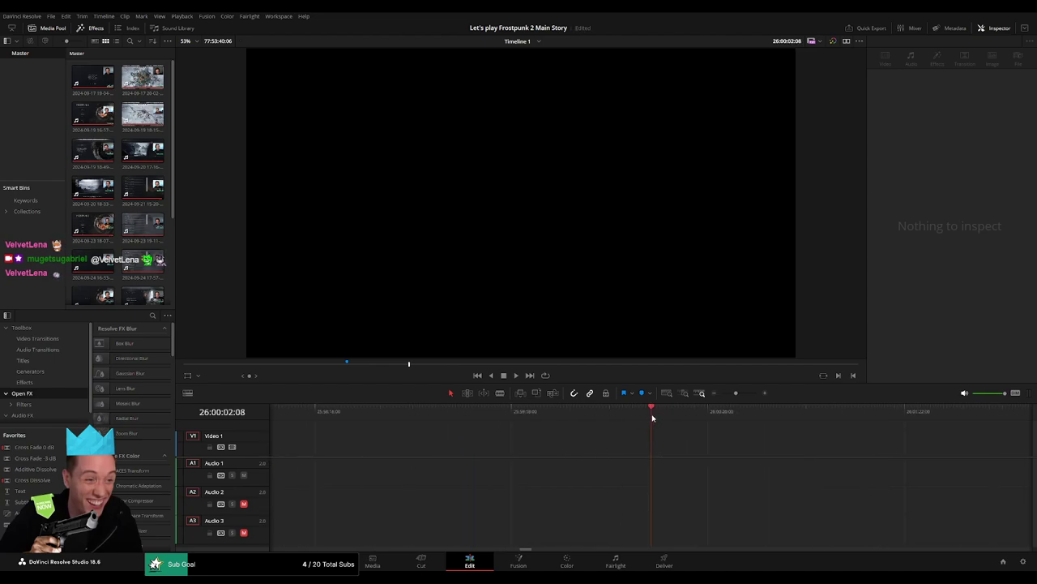
pyautogui.moveTo(652, 417); pyautogui.dragTo(646, 417)
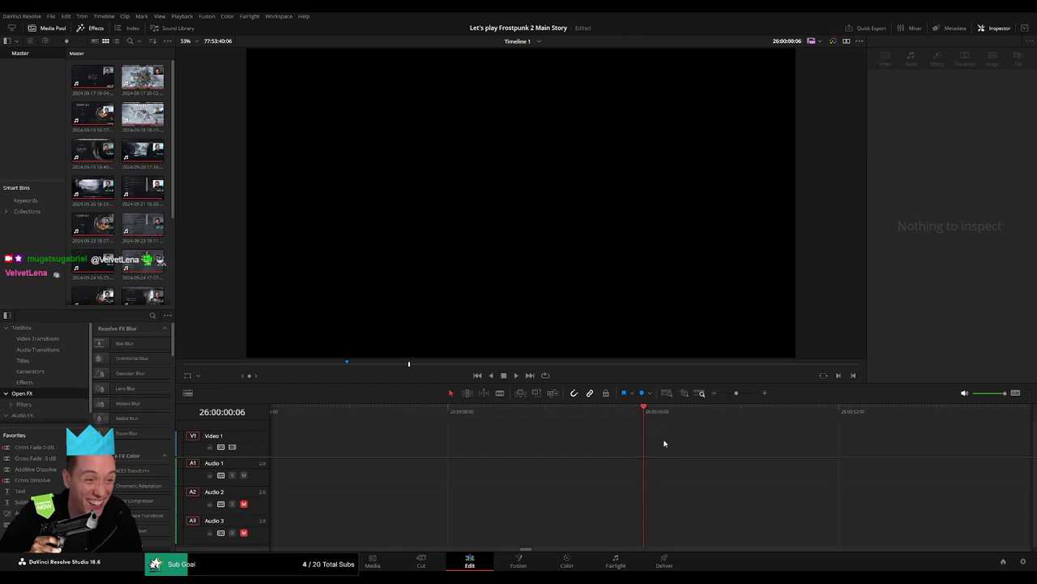
# - Snap the Day 6 clip's start to the 26:00:00:00 playhead and preview its footage
pyautogui.hotkey('ctrl', '-')
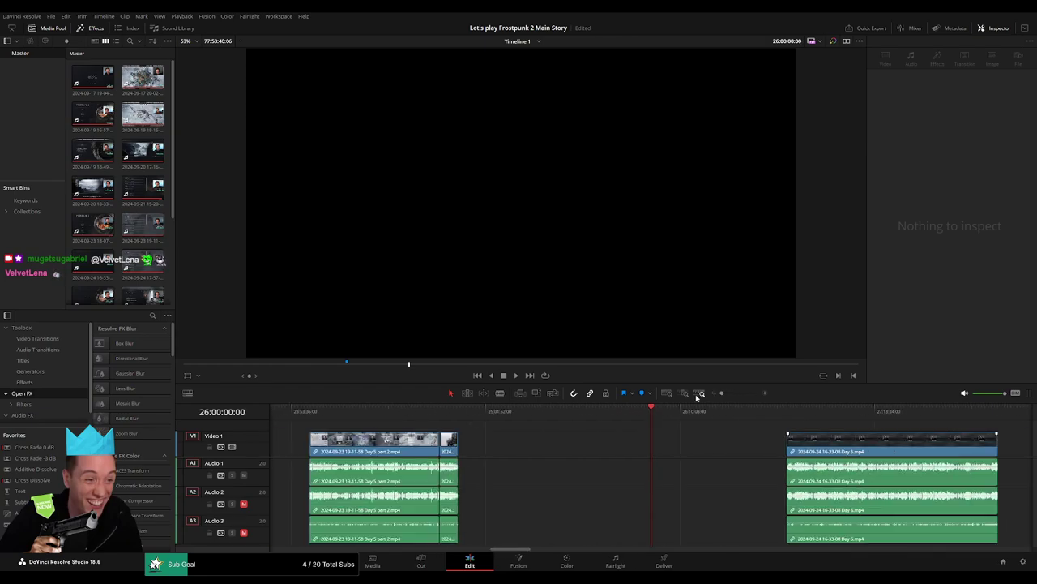
pyautogui.scroll(-5, 567, 436)
pyautogui.moveTo(655, 446); pyautogui.dragTo(518, 445)
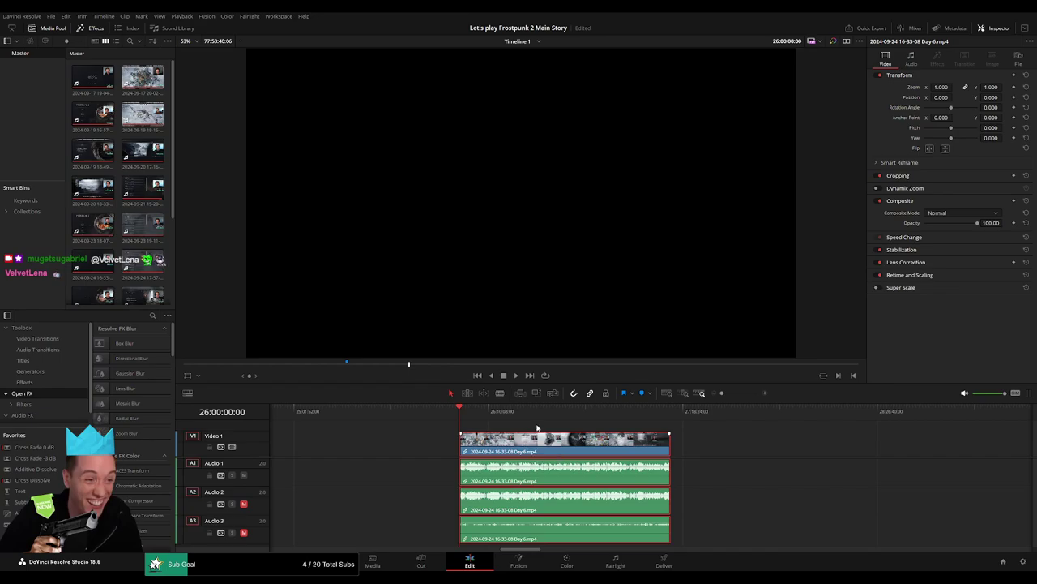
pyautogui.press('space')
pyautogui.moveTo(412, 418); pyautogui.dragTo(551, 430)
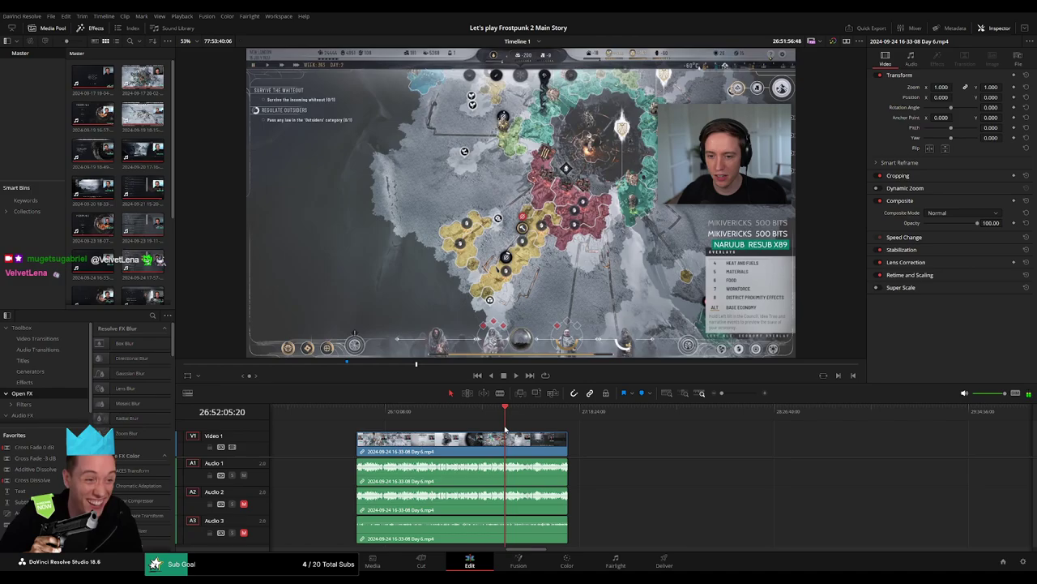
# - Review the Day 6 footage and park the playhead at exactly 26:52:00:00
pyautogui.hotkey('ctrl', '=')
pyautogui.press('space')
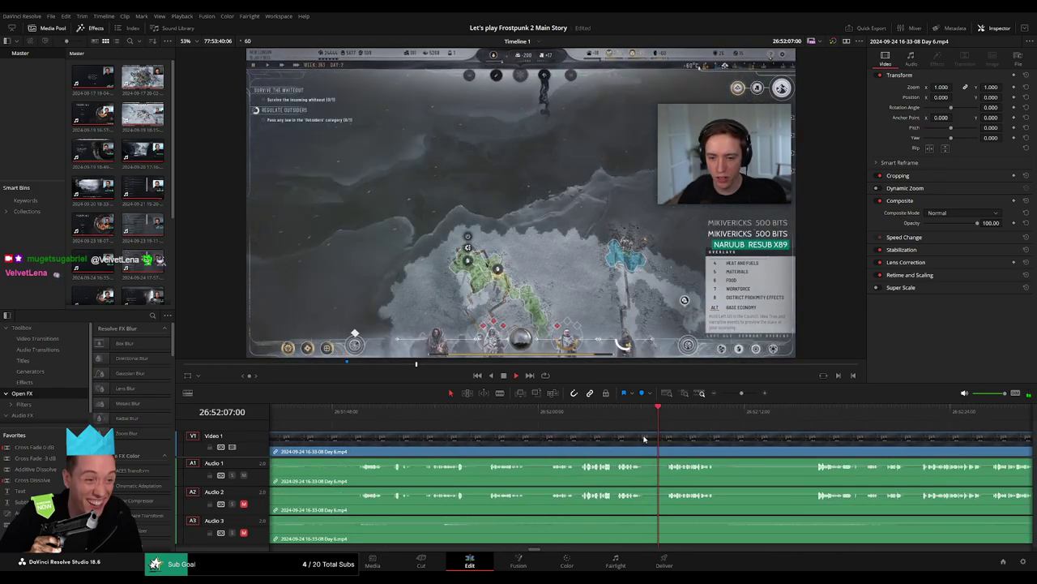
pyautogui.click(553, 420)
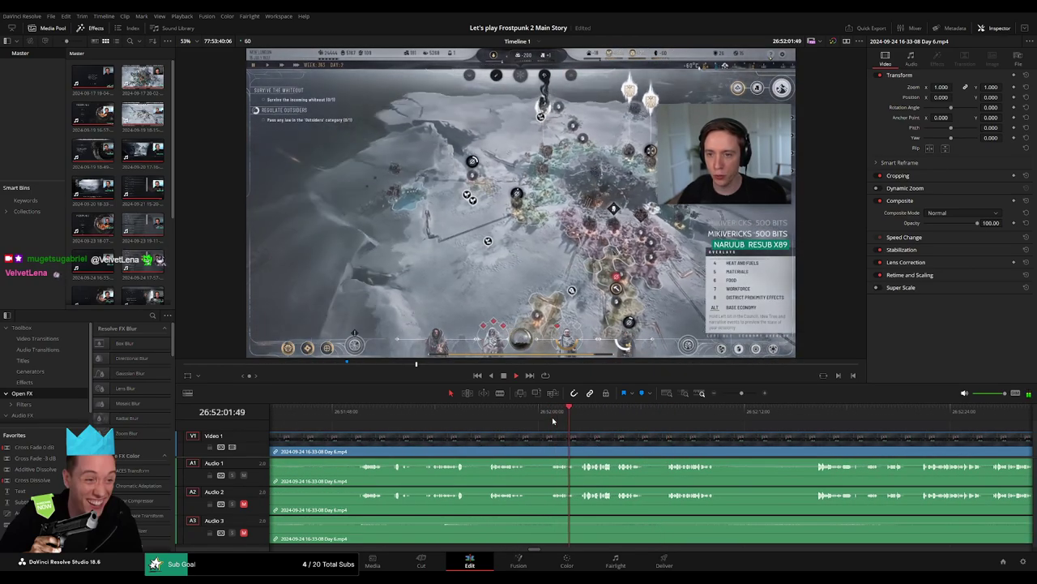
pyautogui.scroll(3, 553, 421)
pyautogui.click(389, 421)
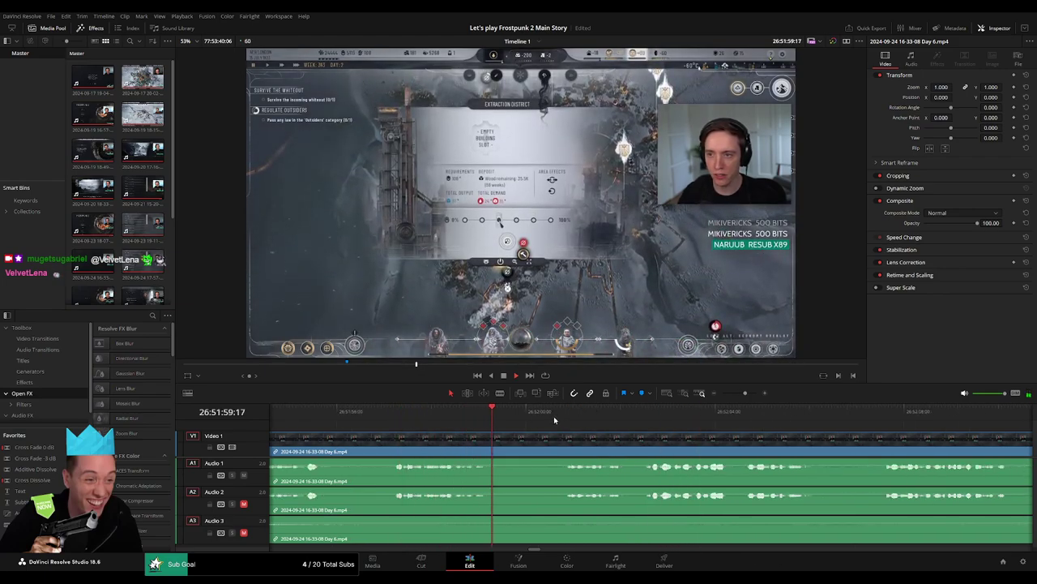
pyautogui.moveTo(566, 419); pyautogui.dragTo(526, 426)
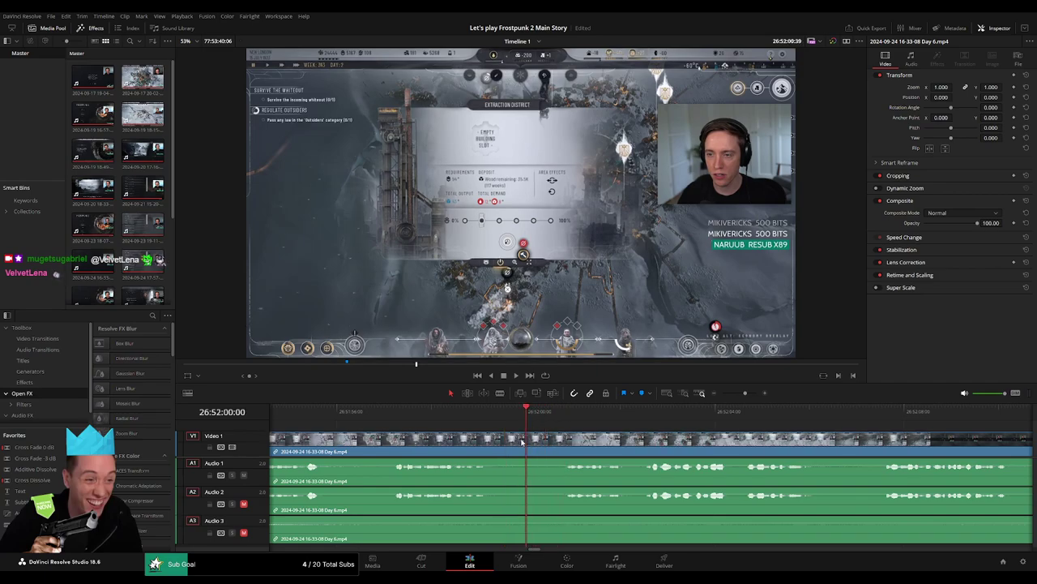
# - Split Day 6 at 26:52:00:00 and add an audio fade-out and an A3 fade-in there
pyautogui.hotkey('ctrl', 'b')
pyautogui.moveTo(526, 438)
pyautogui.mouseDown()
pyautogui.moveTo(574, 439)
pyautogui.moveTo(523, 434)
pyautogui.moveTo(481, 444)
pyautogui.moveTo(483, 460)
pyautogui.moveTo(575, 459)
pyautogui.mouseUp()
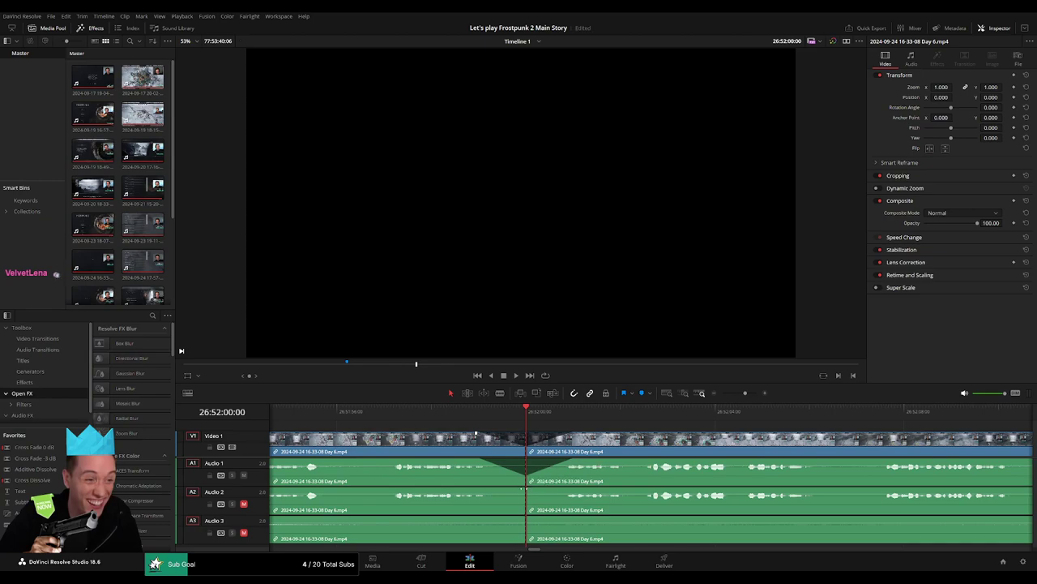
pyautogui.moveTo(523, 489)
pyautogui.mouseDown()
pyautogui.moveTo(487, 491)
pyautogui.moveTo(567, 487)
pyautogui.mouseUp()
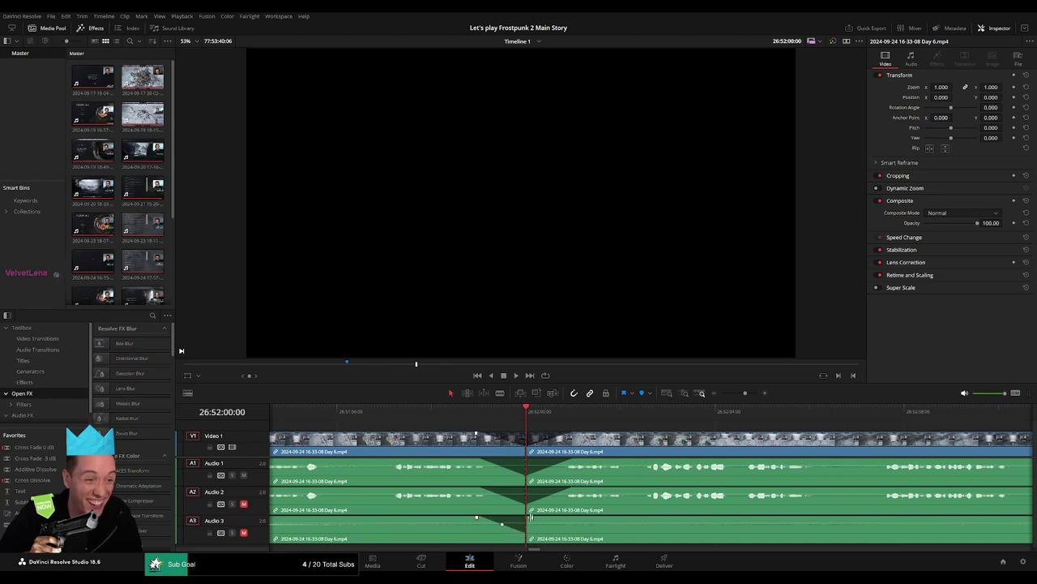
pyautogui.moveTo(527, 517); pyautogui.dragTo(563, 517)
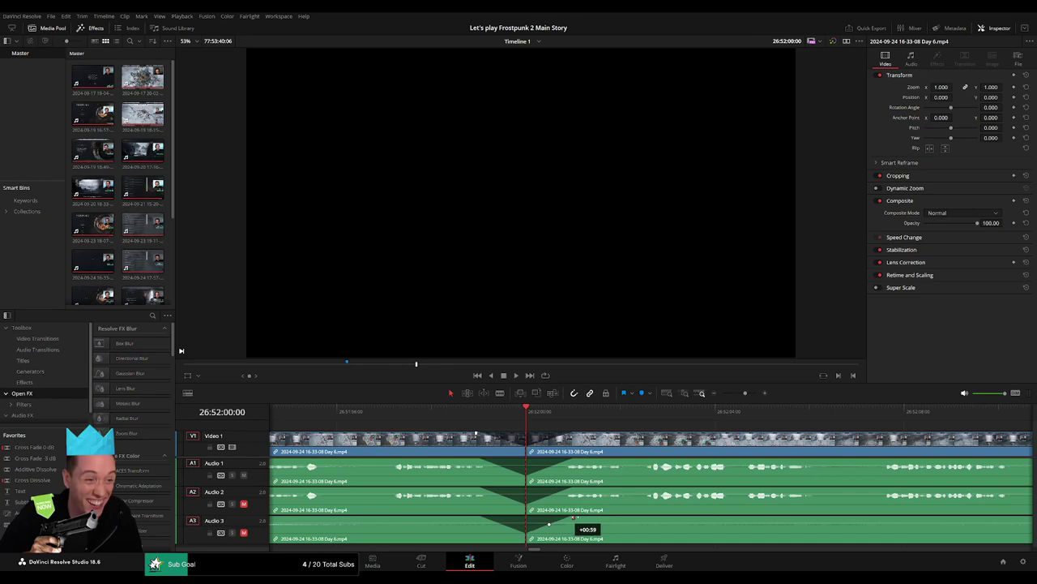
pyautogui.moveTo(738, 395); pyautogui.dragTo(534, 438)
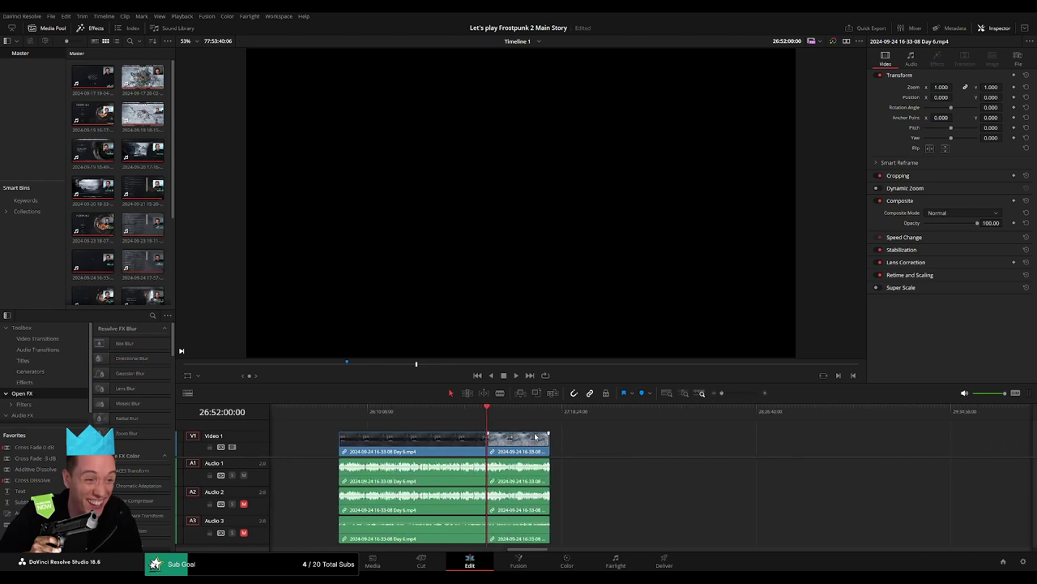
# - Slide the Day 6 part 2 clip left to close the gap against the earlier Day 6 clip
pyautogui.press('Down')
pyautogui.moveTo(381, 444); pyautogui.dragTo(724, 444)
pyautogui.click(536, 452)
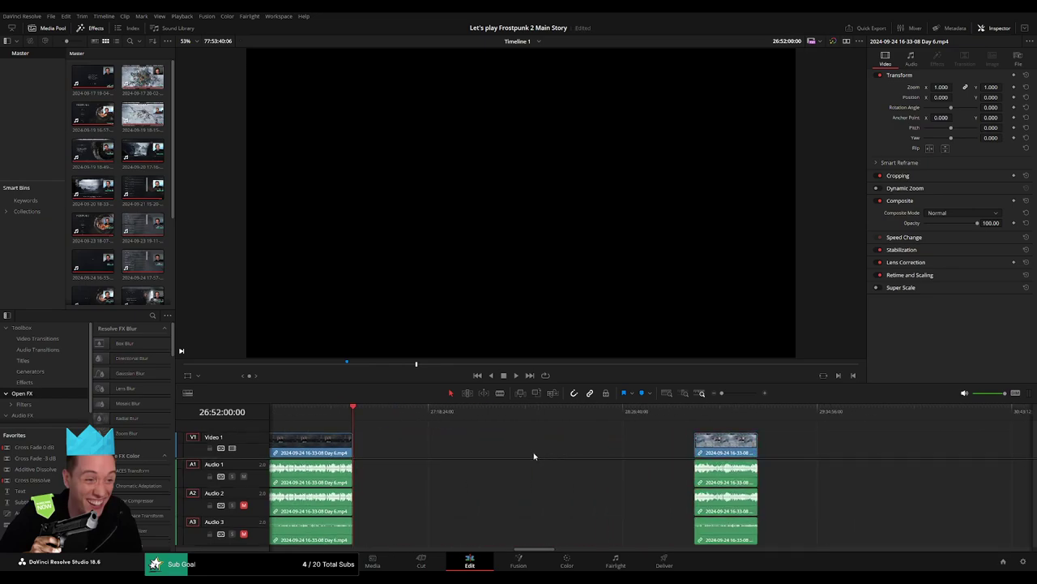
pyautogui.click(529, 411)
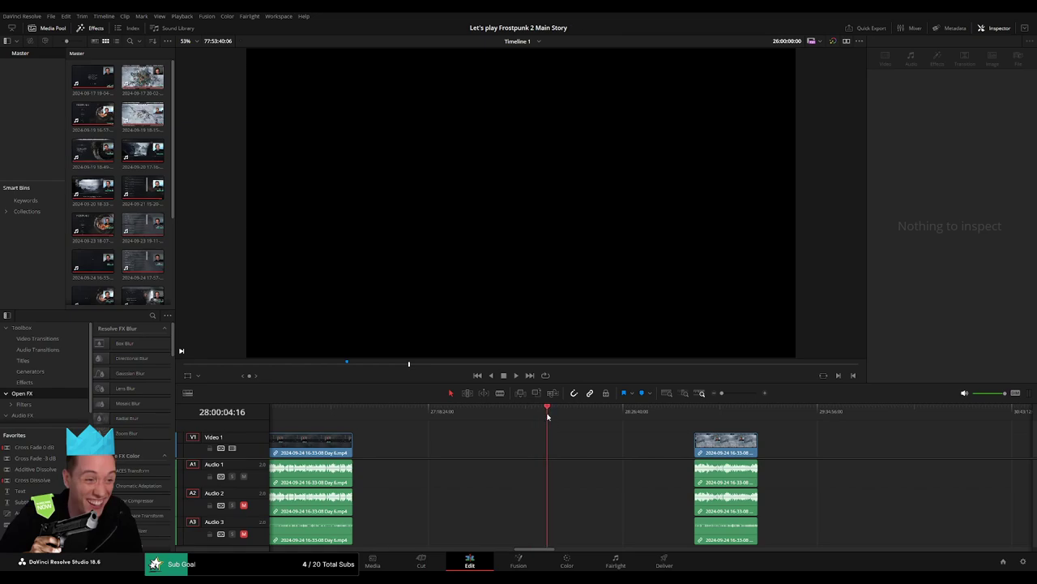
pyautogui.scroll(5, 548, 416)
pyautogui.click(648, 415)
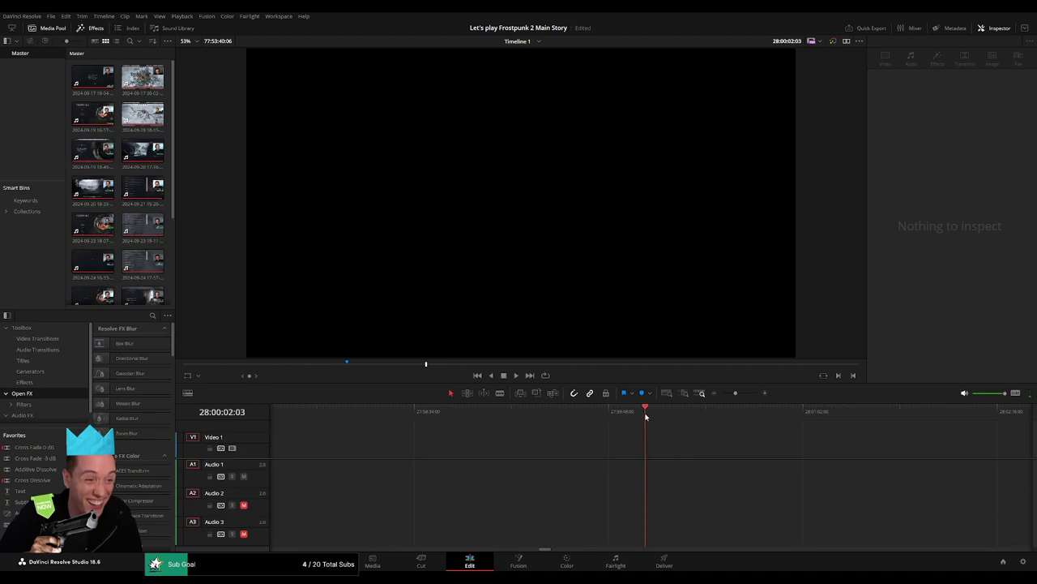
pyautogui.click(724, 394)
pyautogui.moveTo(838, 446); pyautogui.dragTo(701, 446)
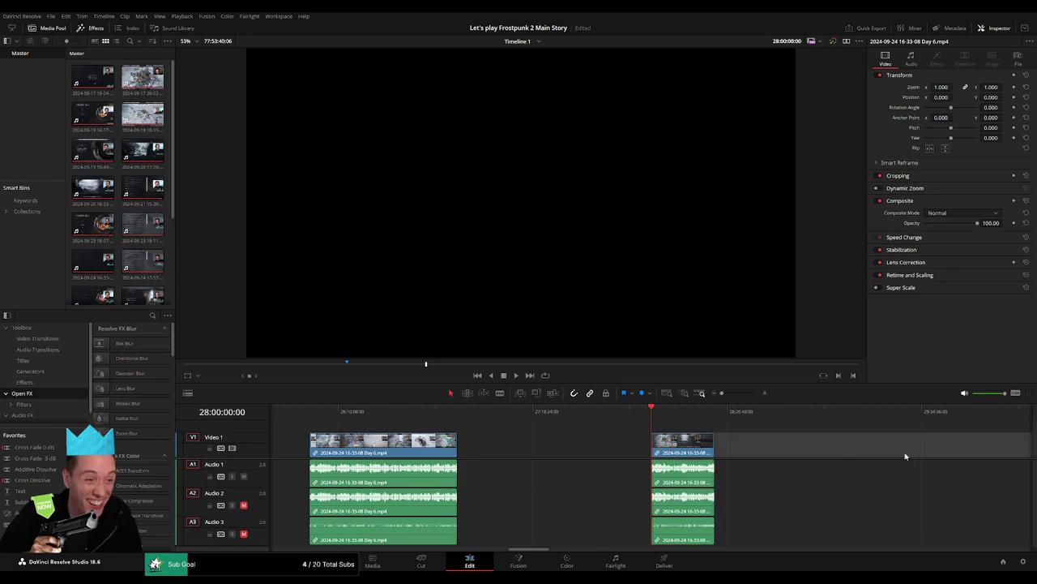
pyautogui.hscroll(5, 741, 443)
pyautogui.hscroll(5, 623, 435)
pyautogui.moveTo(927, 448)
pyautogui.mouseDown()
pyautogui.moveTo(630, 452)
pyautogui.moveTo(613, 440)
pyautogui.mouseUp()
# - Review the join and nudge the edit point between the two clips a few frames earlier
pyautogui.press('space')
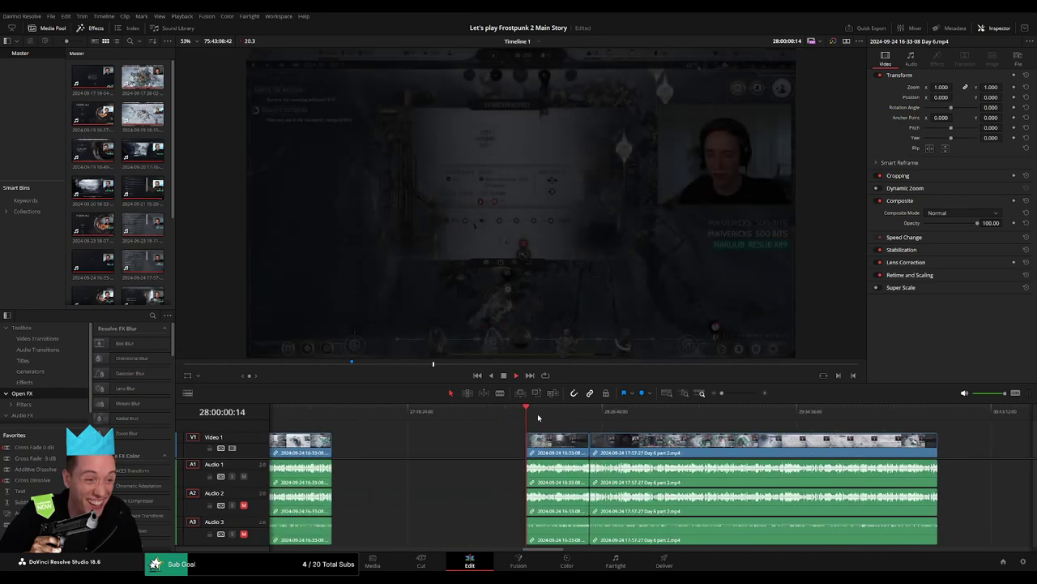
pyautogui.moveTo(558, 412); pyautogui.dragTo(578, 415)
pyautogui.scroll(10, 658, 438)
pyautogui.press('l')
pyautogui.press('l')
pyautogui.press('l')
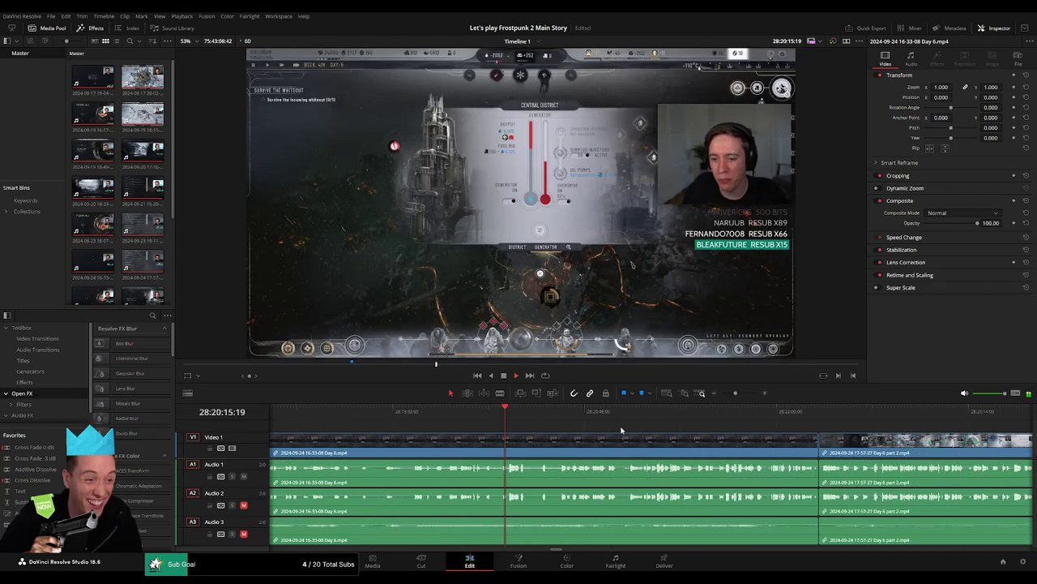
pyautogui.click(802, 413)
pyautogui.scroll(5, 807, 443)
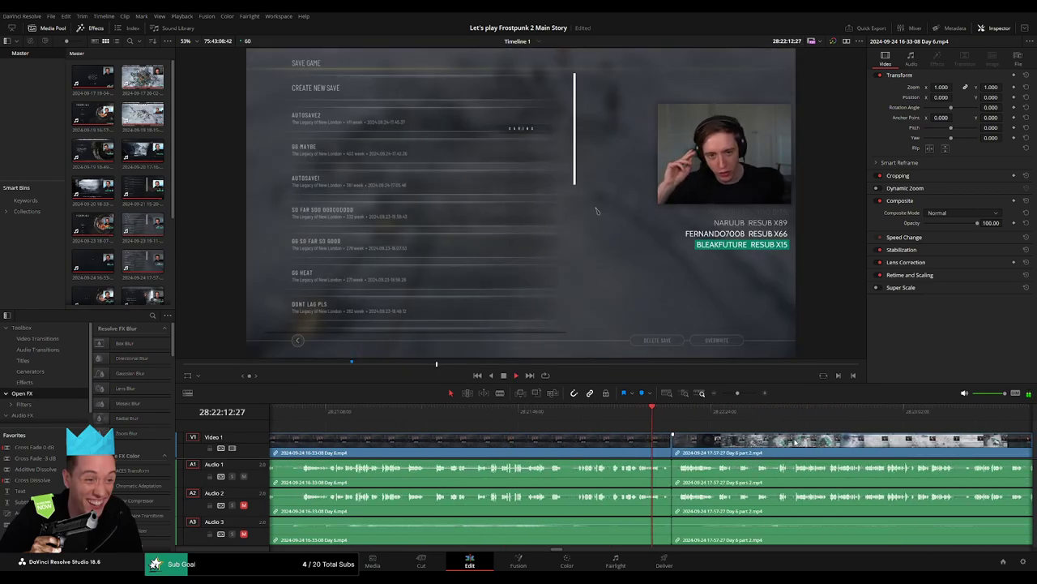
pyautogui.click(707, 447)
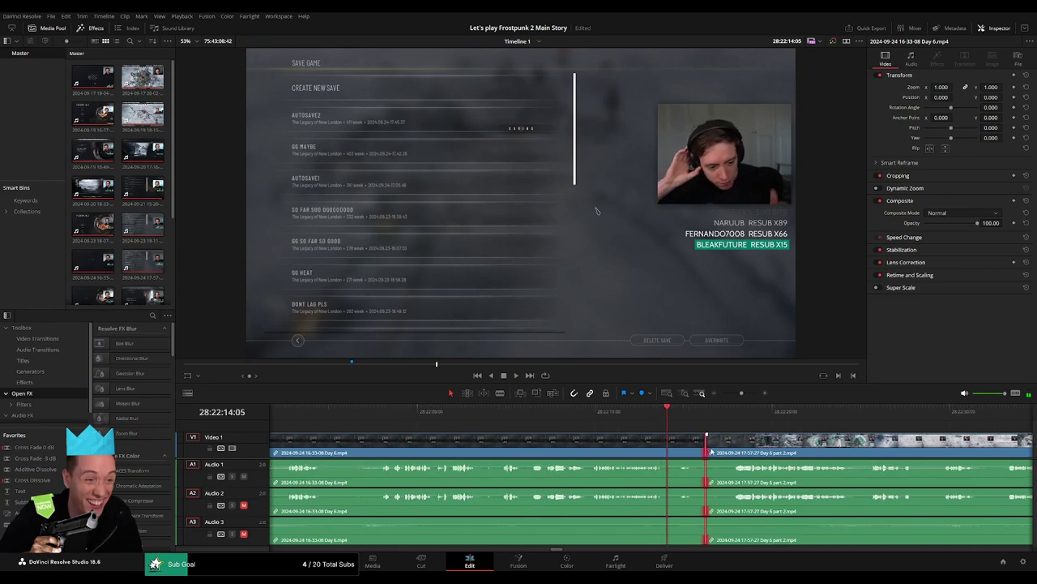
pyautogui.press(',')
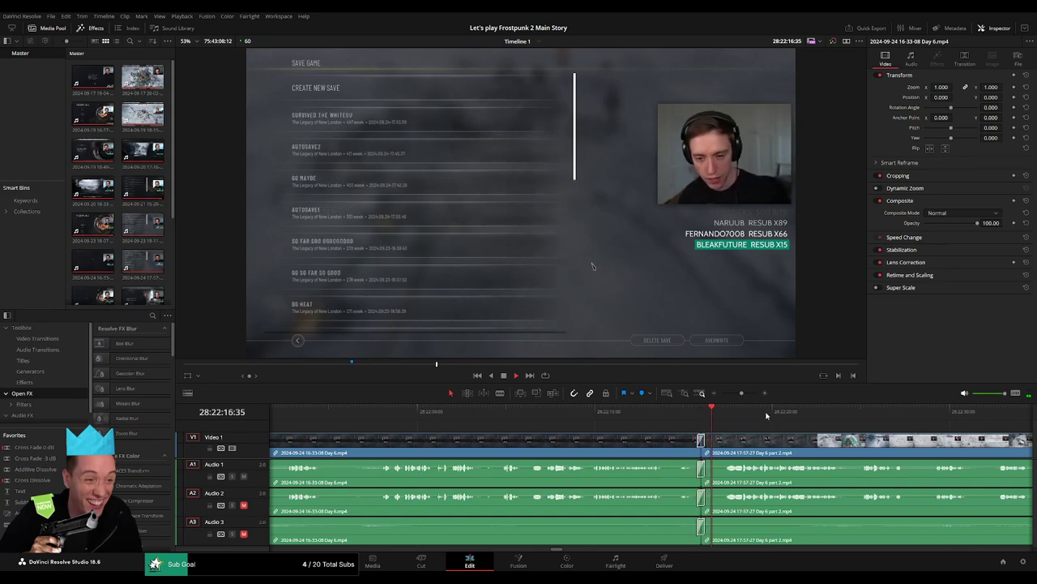
pyautogui.hotkey('shift', 'z')
# - Find the cut point near 28:52:03 in part 2 and split all tracks there
pyautogui.hscroll(5, 728, 437)
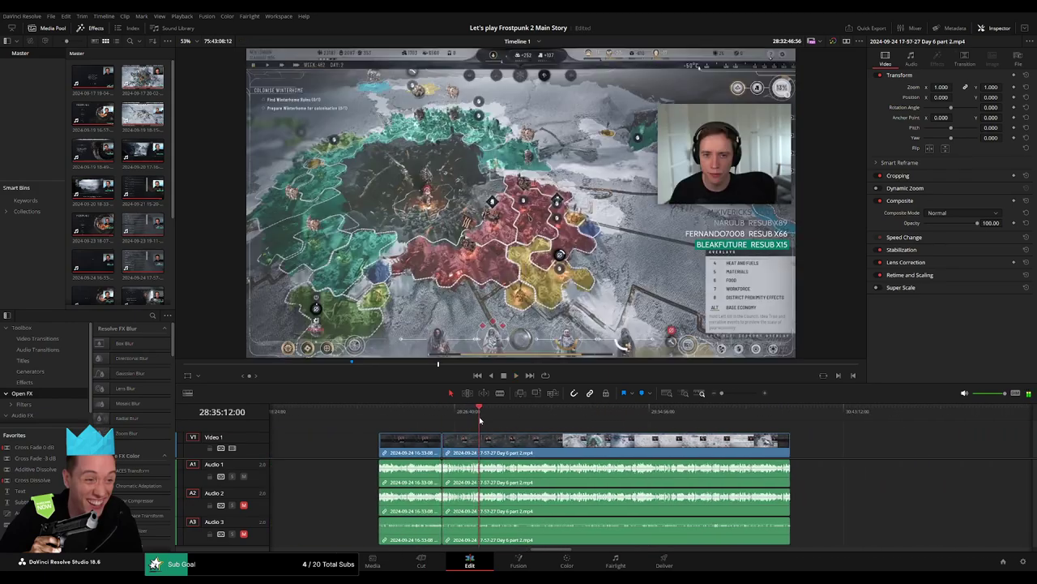
pyautogui.moveTo(478, 411); pyautogui.dragTo(528, 423)
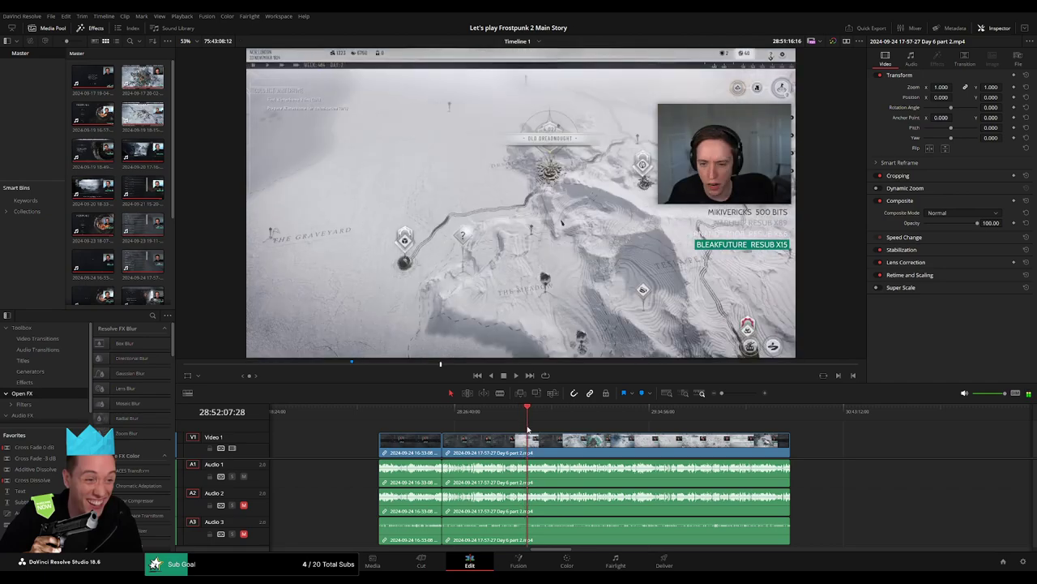
pyautogui.press('space')
pyautogui.hotkey('shift', 'z')
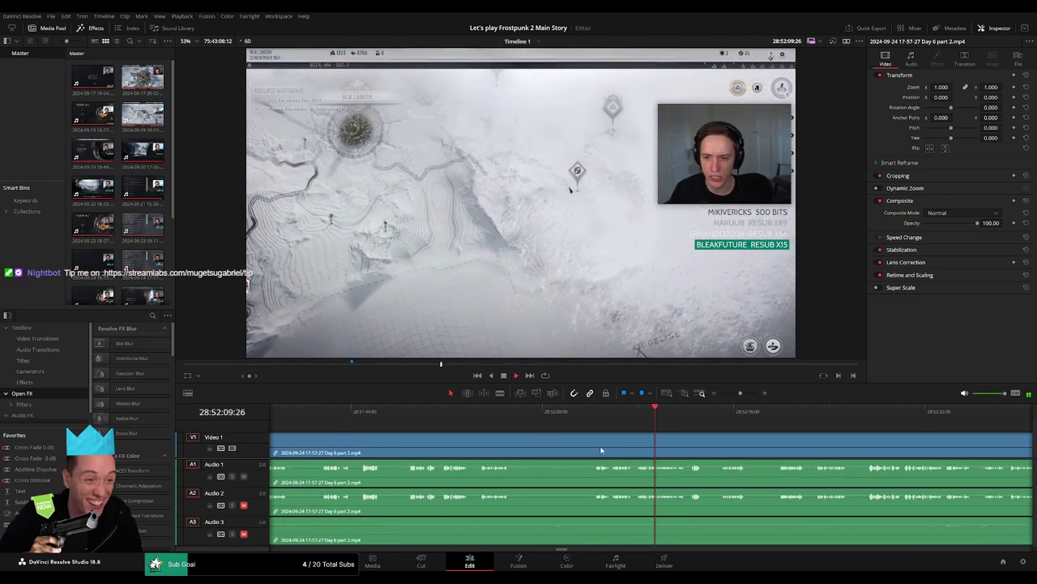
pyautogui.click(565, 420)
pyautogui.scroll(3, 567, 423)
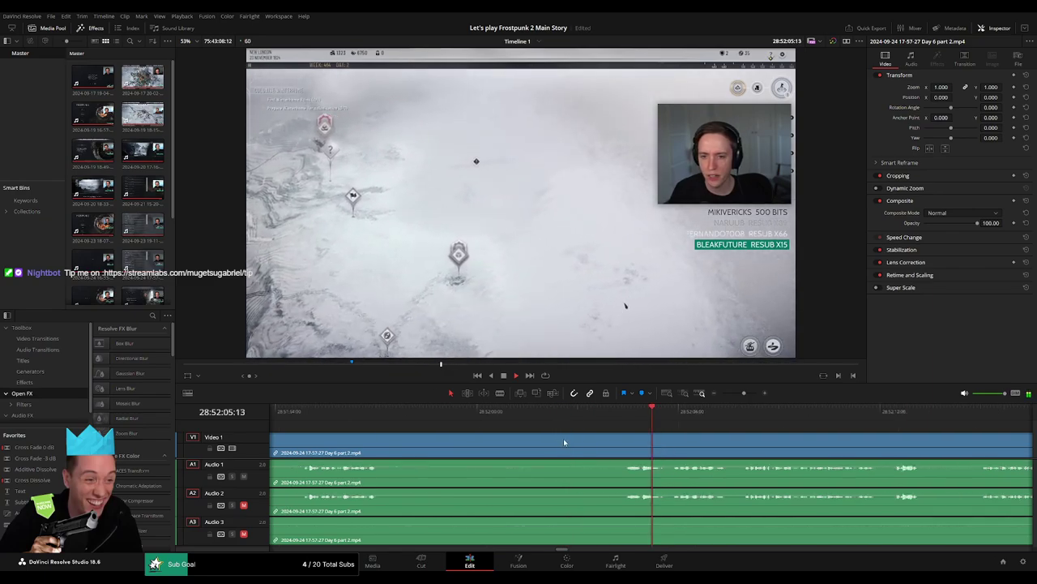
pyautogui.moveTo(612, 424)
pyautogui.mouseDown()
pyautogui.moveTo(579, 428)
pyautogui.moveTo(570, 442)
pyautogui.moveTo(610, 440)
pyautogui.moveTo(522, 438)
pyautogui.mouseUp()
pyautogui.hotkey('ctrl', 'b')
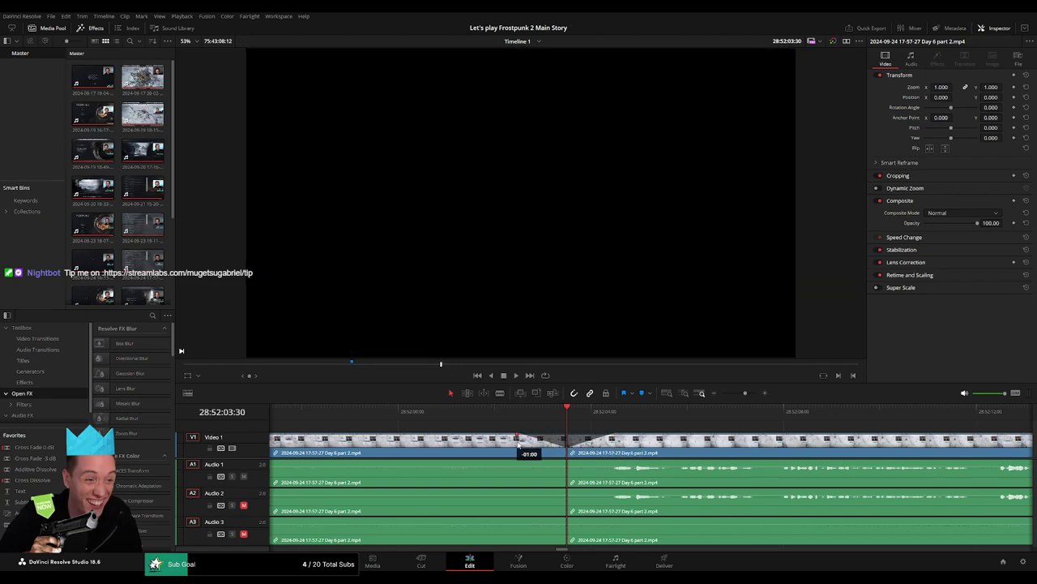
# - Add an A1 fade-out, an A2 fade-in and a longer A3 fade-out at the 28:52:03 cut
pyautogui.moveTo(565, 461)
pyautogui.mouseDown()
pyautogui.moveTo(527, 462)
pyautogui.moveTo(616, 463)
pyautogui.mouseUp()
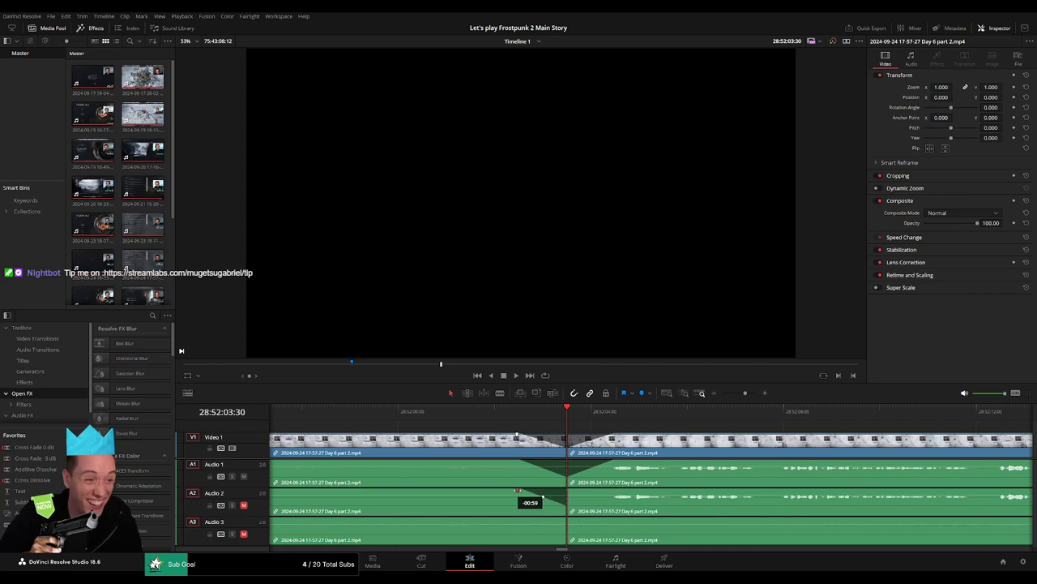
pyautogui.moveTo(567, 490); pyautogui.dragTo(615, 490)
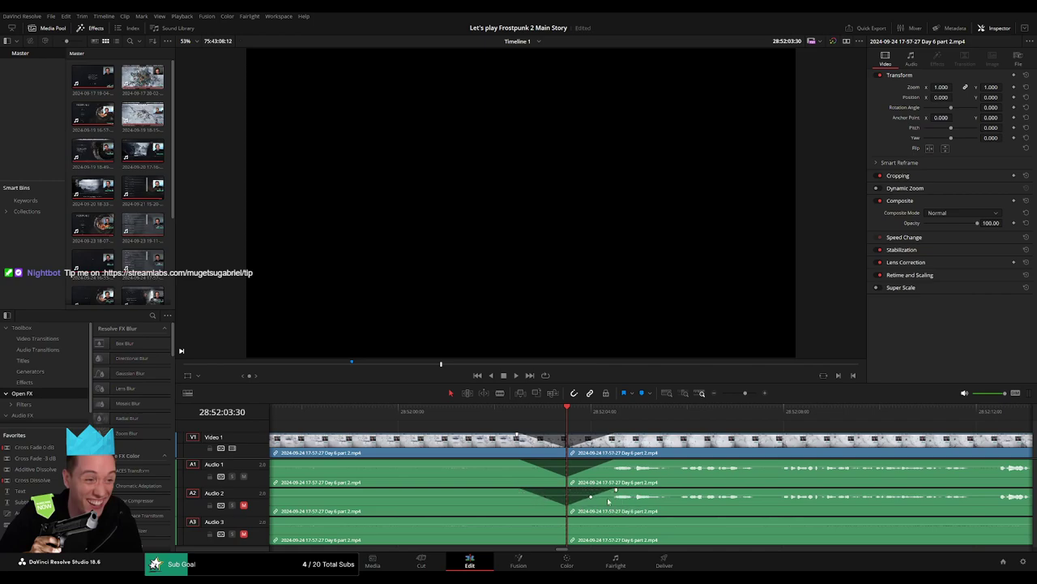
pyautogui.moveTo(559, 519); pyautogui.dragTo(528, 520)
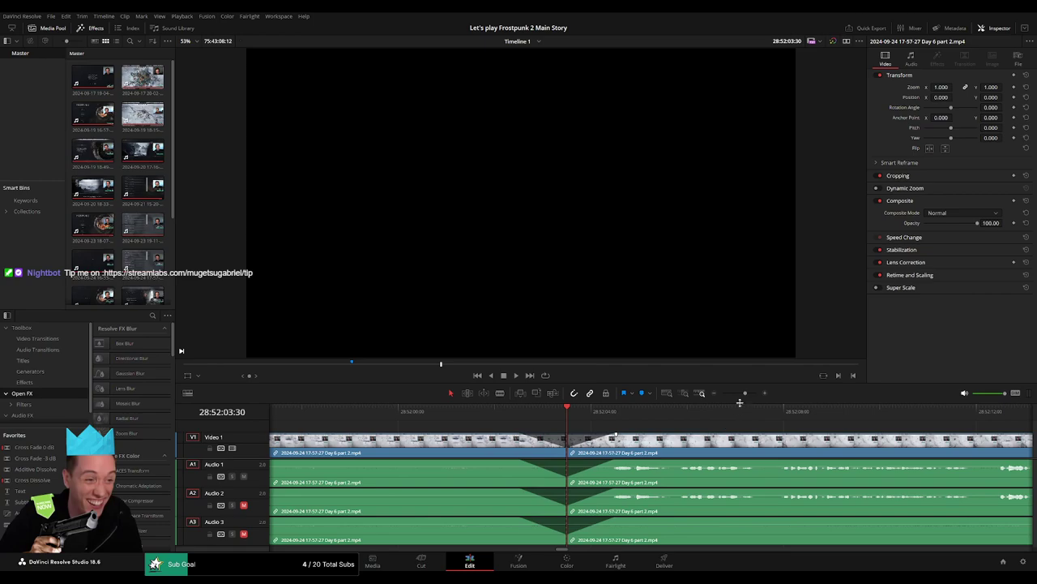
pyautogui.hotkey('shift', 'z')
pyautogui.hscroll(4, 429, 437)
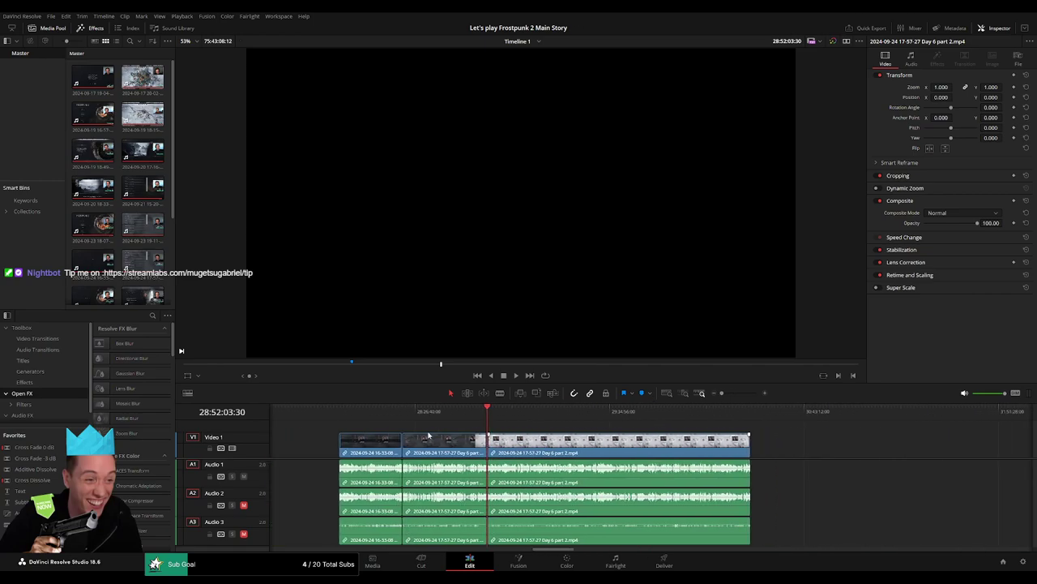
# - Park the playhead at 30:00:00:00, snap the Day 6 part 2 clip to it, and preview it
pyautogui.hscroll(5, 595, 444)
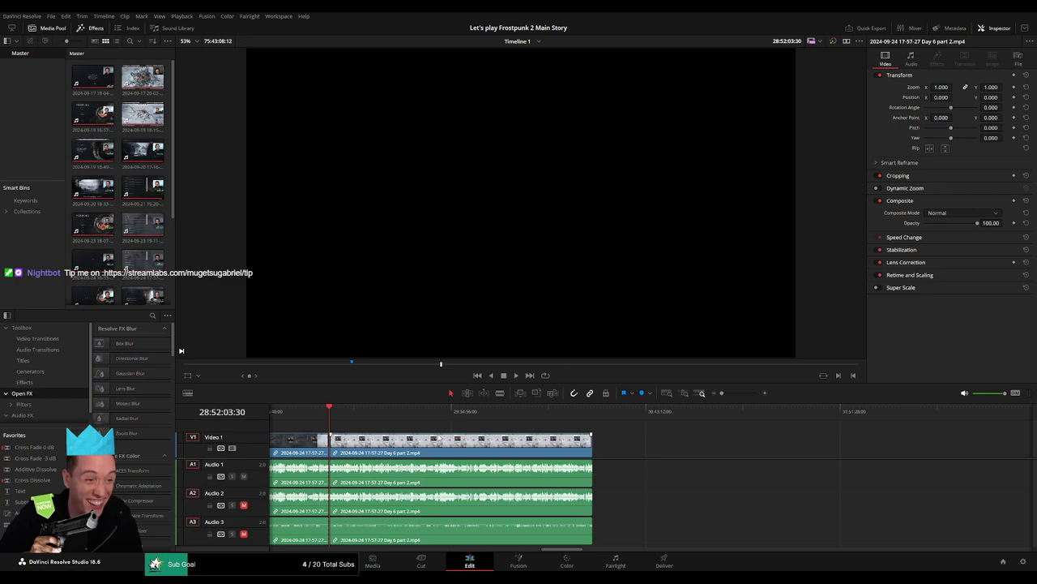
pyautogui.moveTo(477, 451); pyautogui.dragTo(775, 451)
pyautogui.click(475, 455)
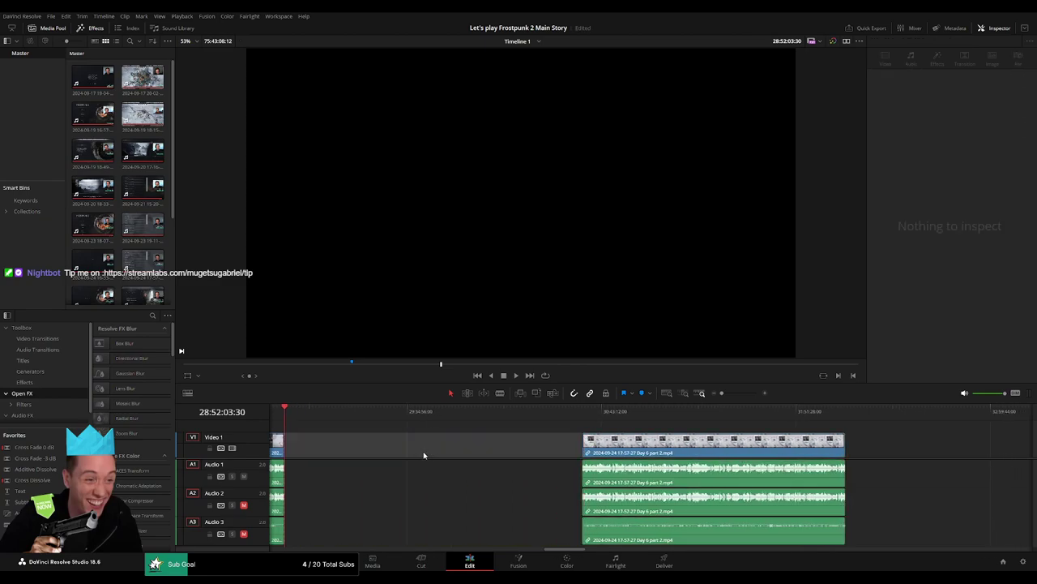
pyautogui.moveTo(410, 414); pyautogui.dragTo(480, 425)
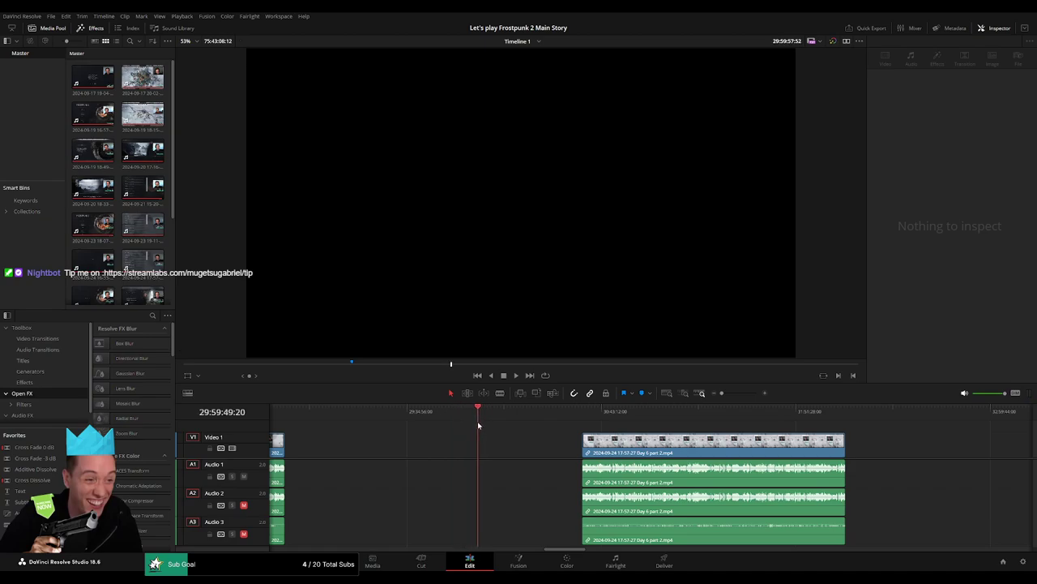
pyautogui.scroll(3, 478, 425)
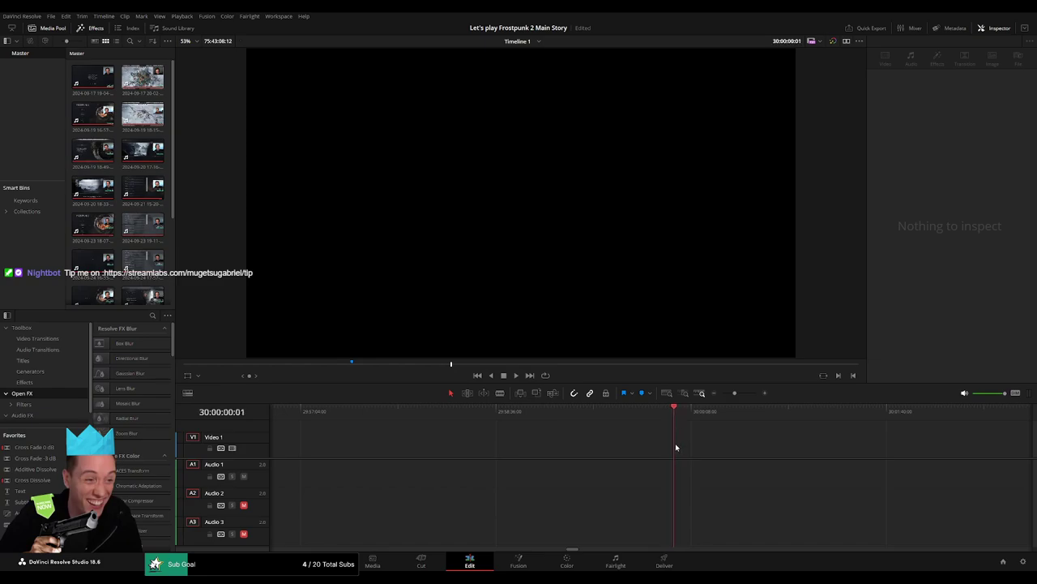
pyautogui.moveTo(730, 398); pyautogui.dragTo(718, 399)
pyautogui.moveTo(551, 445); pyautogui.dragTo(453, 446)
pyautogui.press('space')
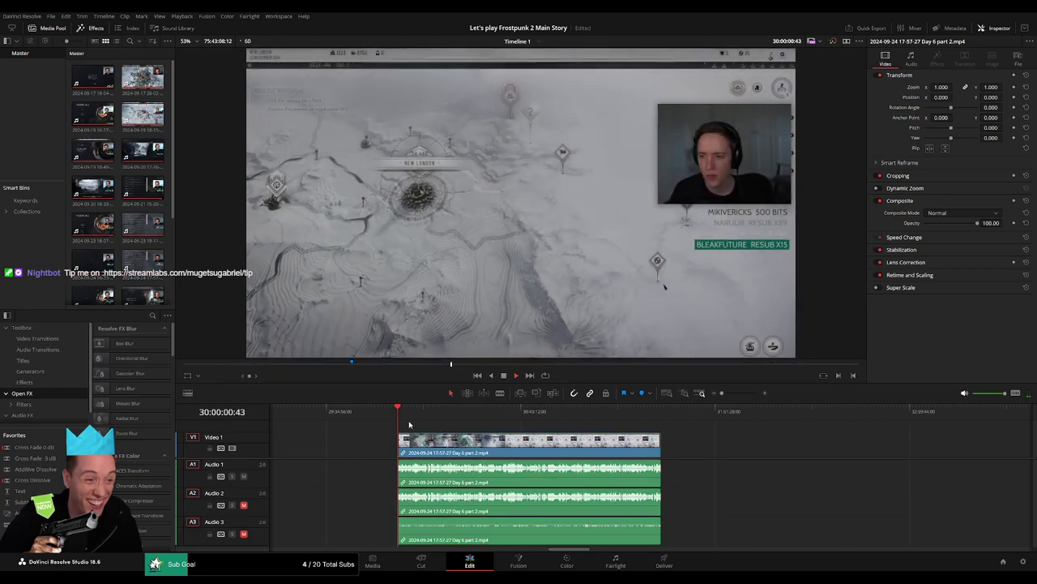
pyautogui.moveTo(410, 415); pyautogui.dragTo(509, 435)
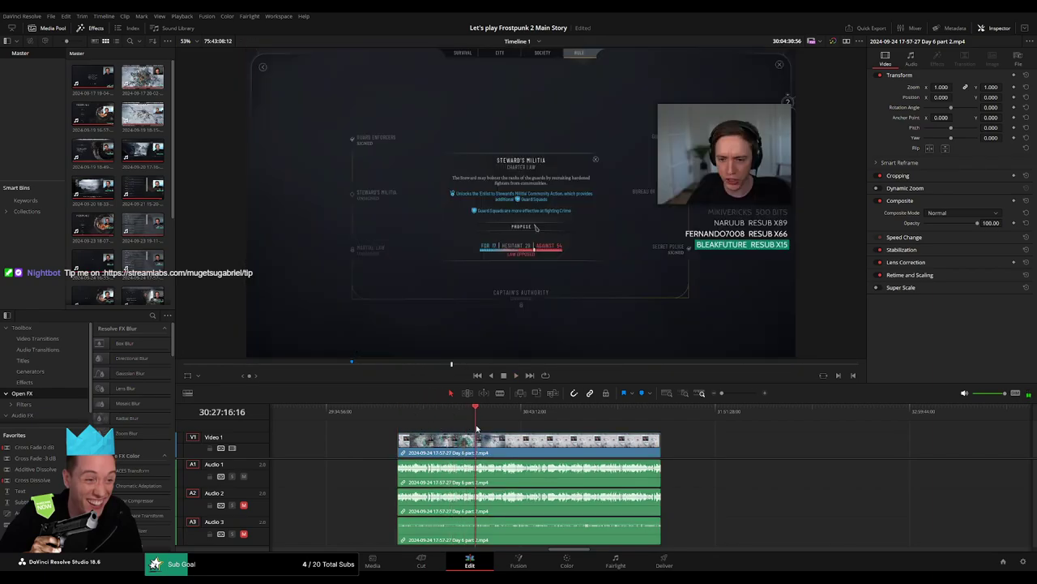
# - Split the Day 6 part 2 clip near 30:52:13 and trim the video edge at the cut
pyautogui.press('l')
pyautogui.press('l')
pyautogui.press('l')
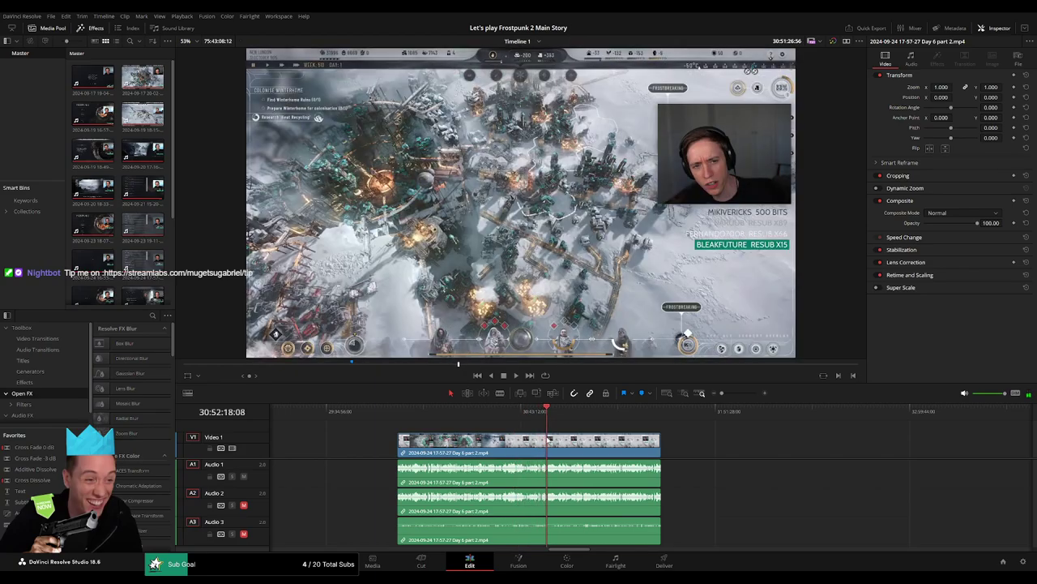
pyautogui.scroll(10, 599, 458)
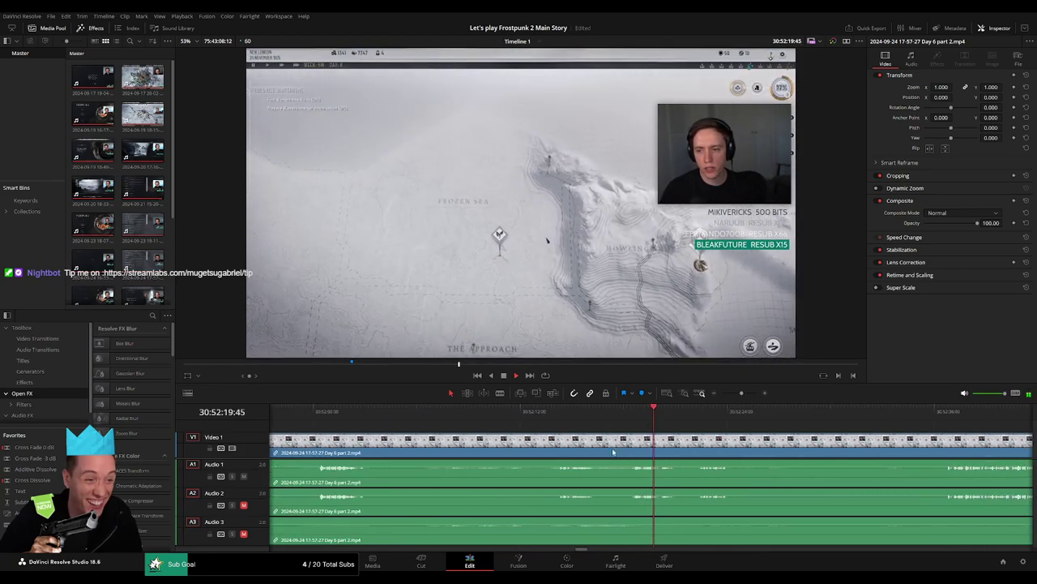
pyautogui.click(559, 422)
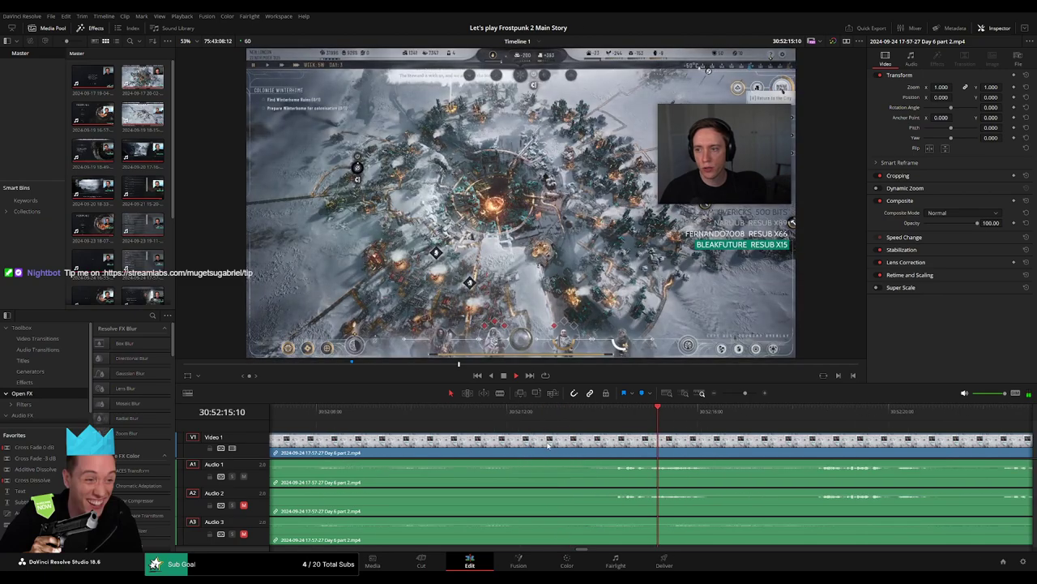
pyautogui.click(616, 414)
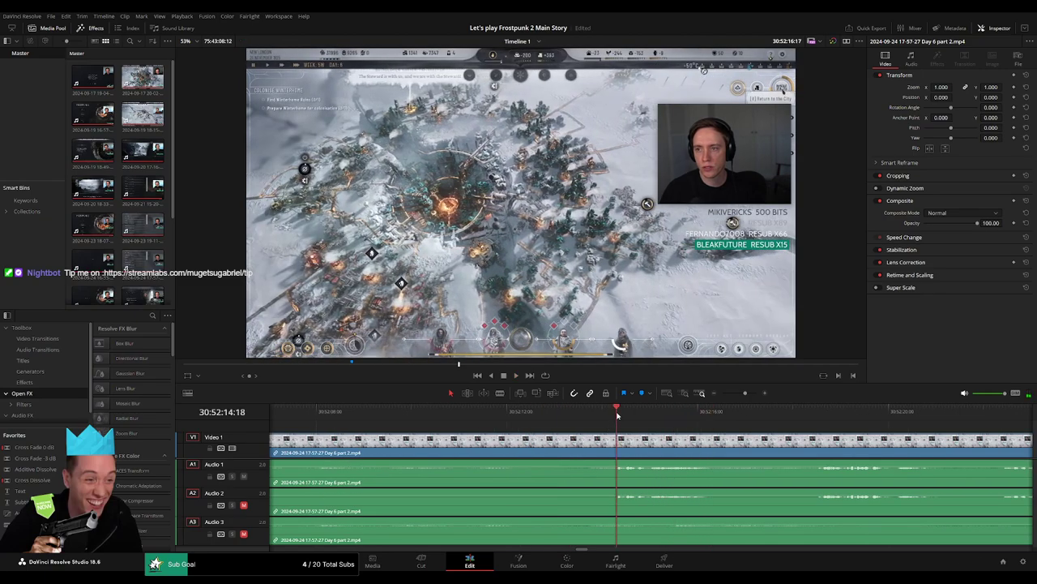
pyautogui.click(592, 422)
pyautogui.moveTo(592, 423); pyautogui.dragTo(557, 440)
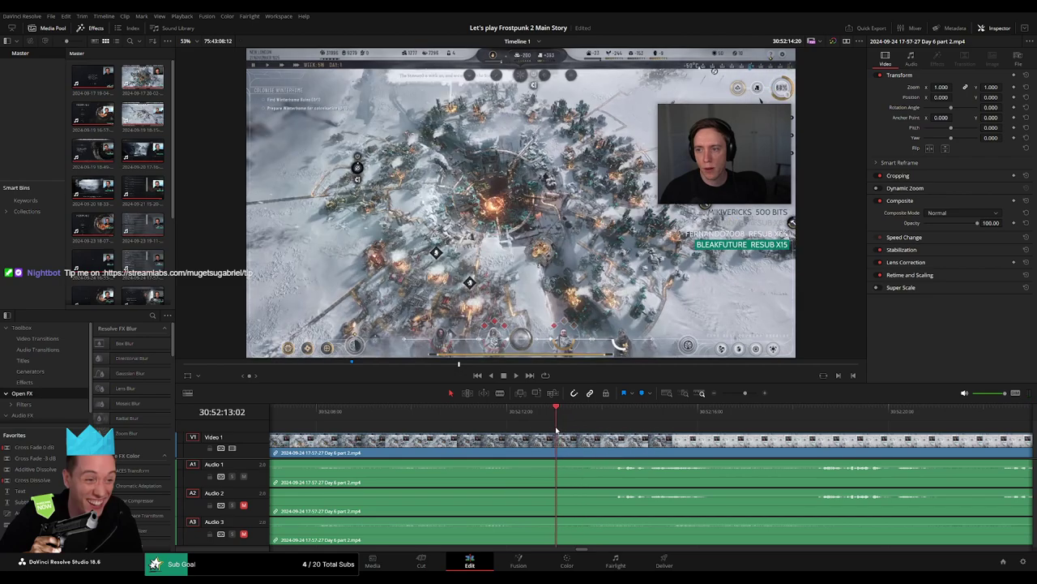
pyautogui.hotkey('ctrl', 'b')
pyautogui.moveTo(591, 438); pyautogui.dragTo(507, 441)
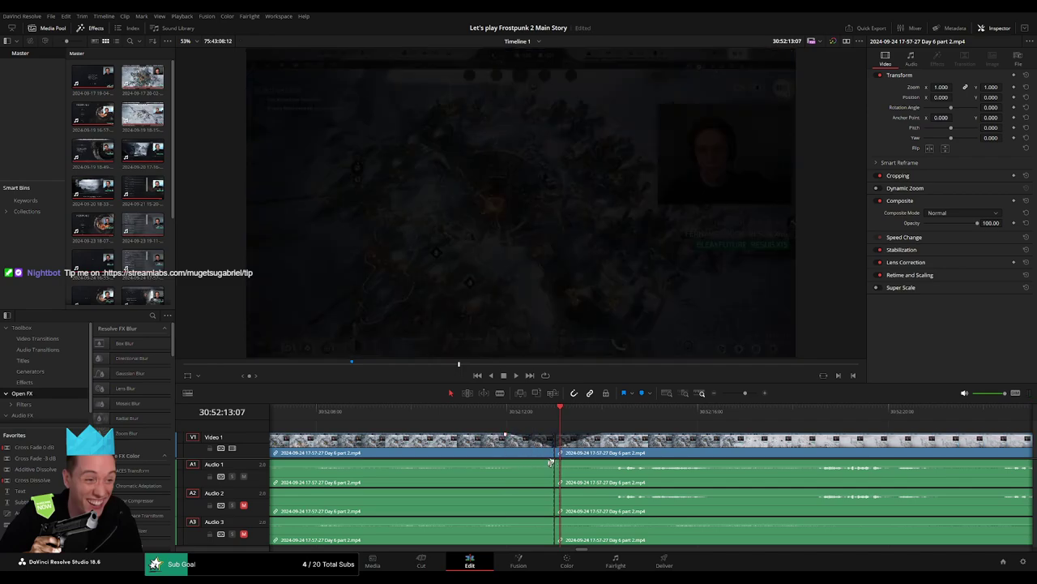
# - Add fade-outs and fade-ins on A1, Audio 2 and Audio 3 across the 30:52:13 cut
pyautogui.moveTo(552, 462); pyautogui.dragTo(508, 464)
pyautogui.moveTo(571, 463); pyautogui.dragTo(606, 463)
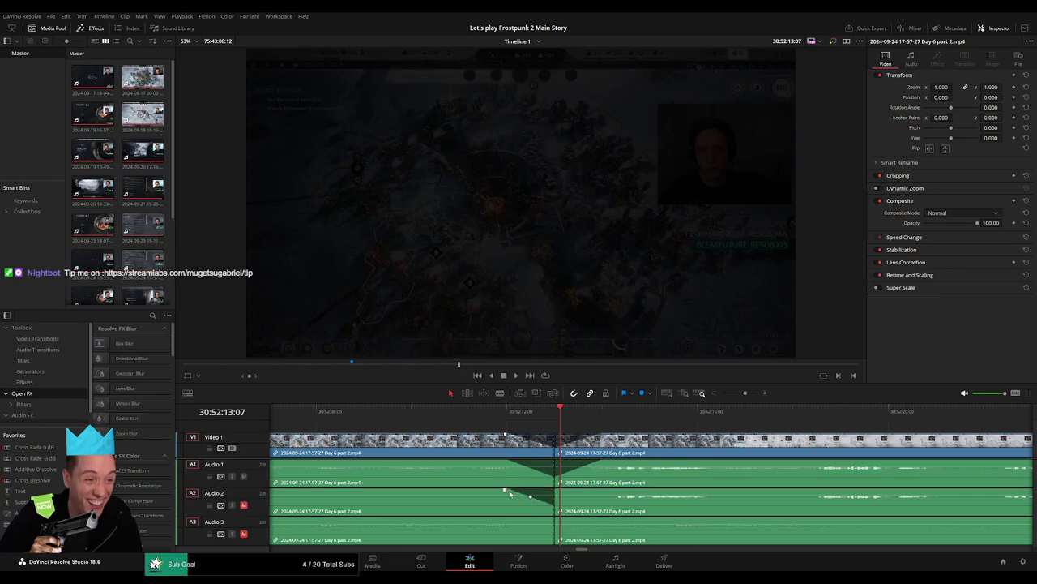
pyautogui.click(555, 489)
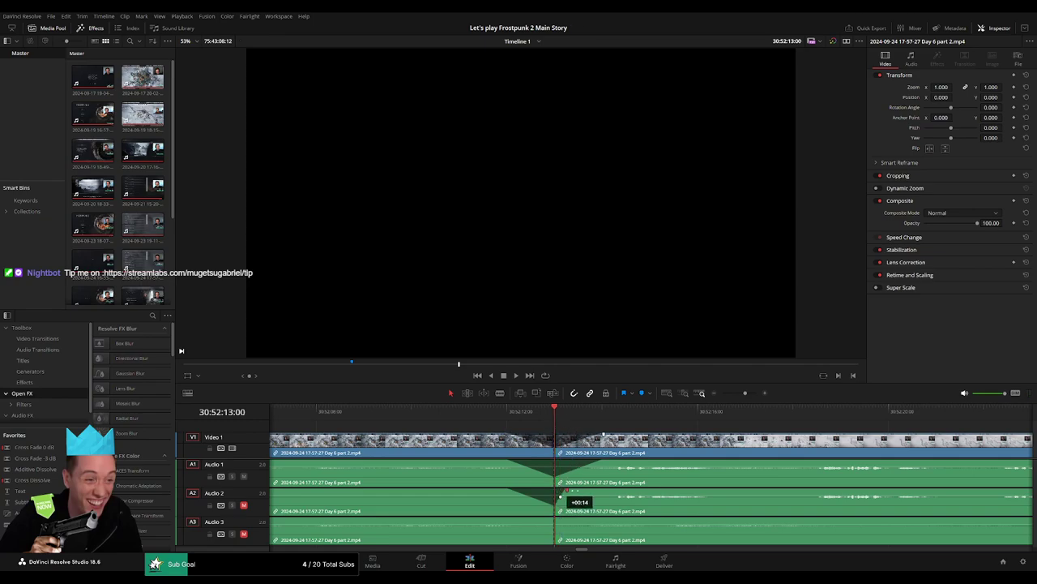
pyautogui.moveTo(564, 490); pyautogui.dragTo(597, 491)
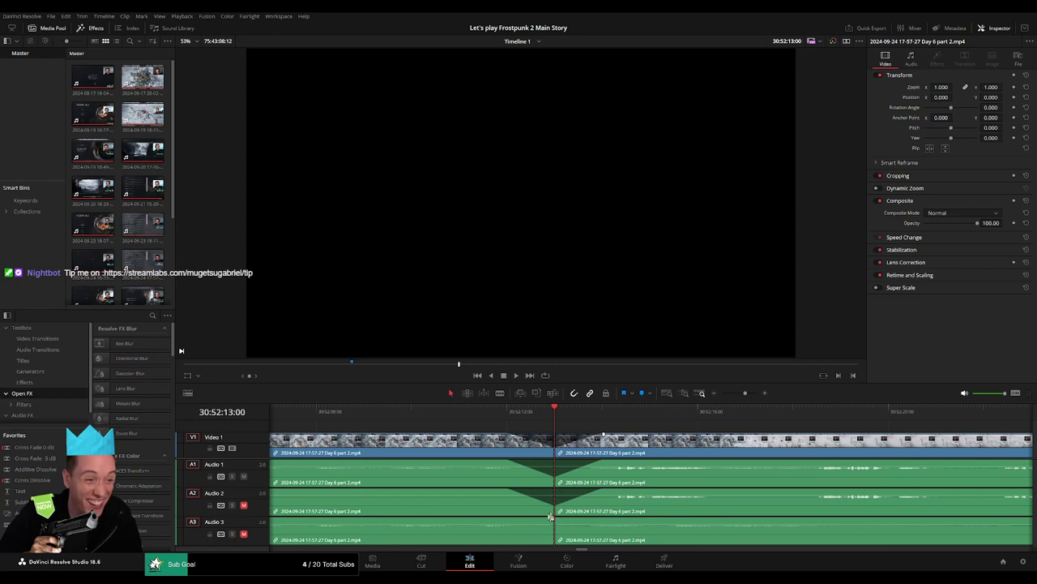
pyautogui.moveTo(544, 525); pyautogui.dragTo(528, 525)
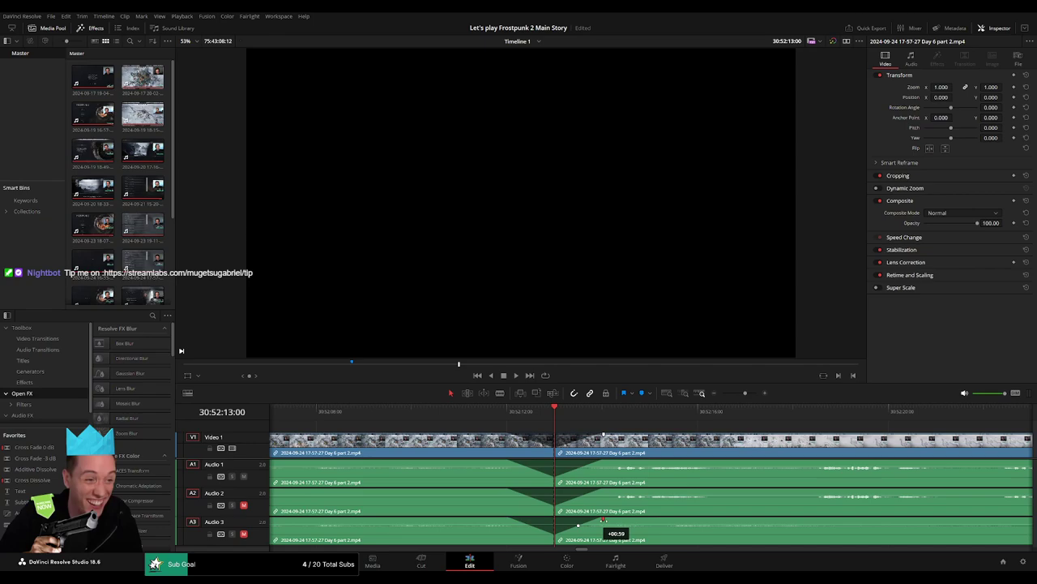
pyautogui.moveTo(753, 393); pyautogui.dragTo(721, 393)
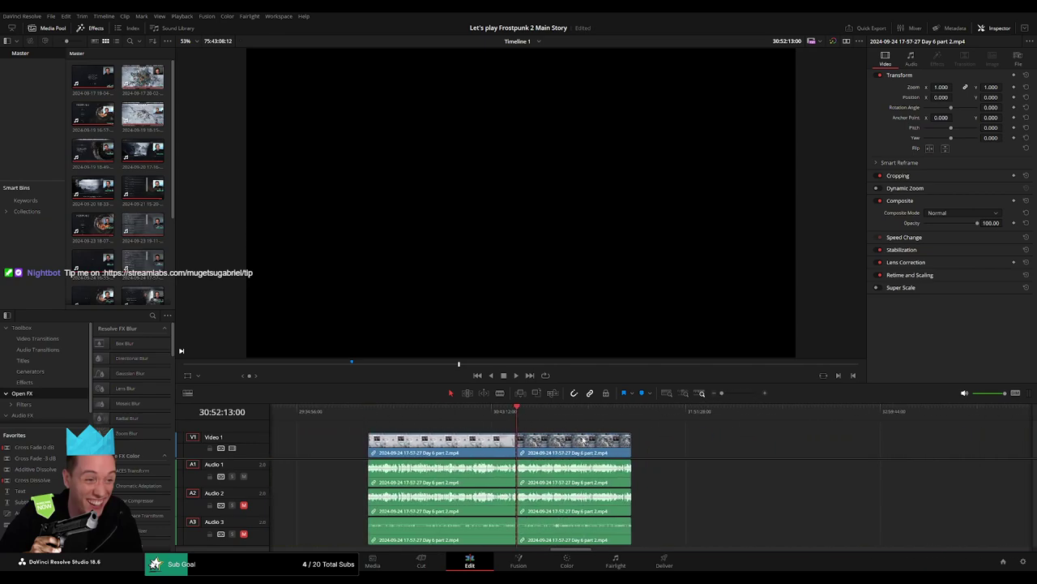
# - Close the gaps so the Day 7 clip butts against the end of Day 6 part 2
pyautogui.hscroll(5, 583, 440)
pyautogui.moveTo(389, 444); pyautogui.dragTo(690, 444)
pyautogui.click(527, 446)
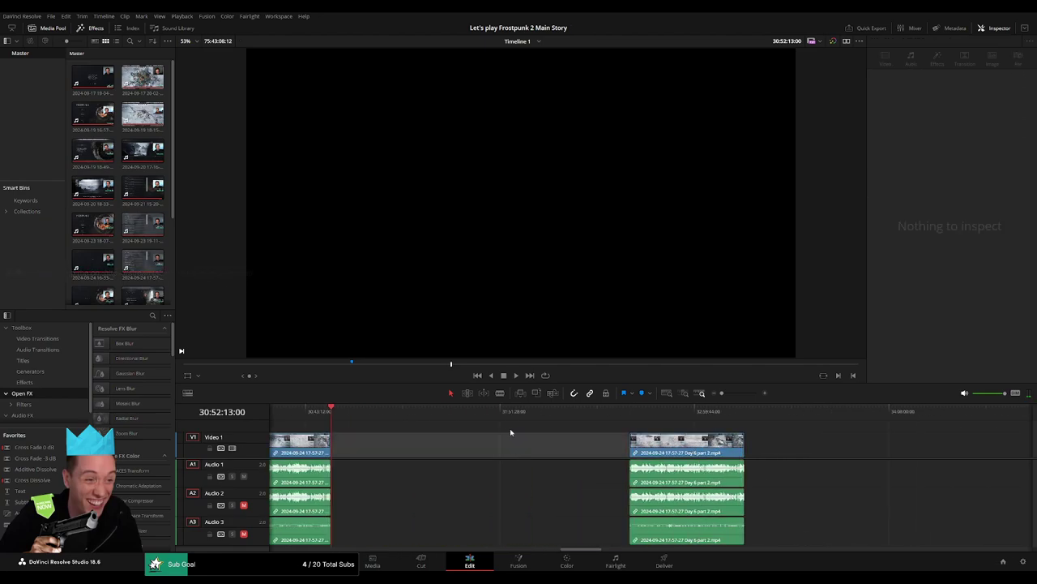
pyautogui.moveTo(516, 412); pyautogui.dragTo(525, 420)
pyautogui.moveTo(665, 444); pyautogui.dragTo(560, 444)
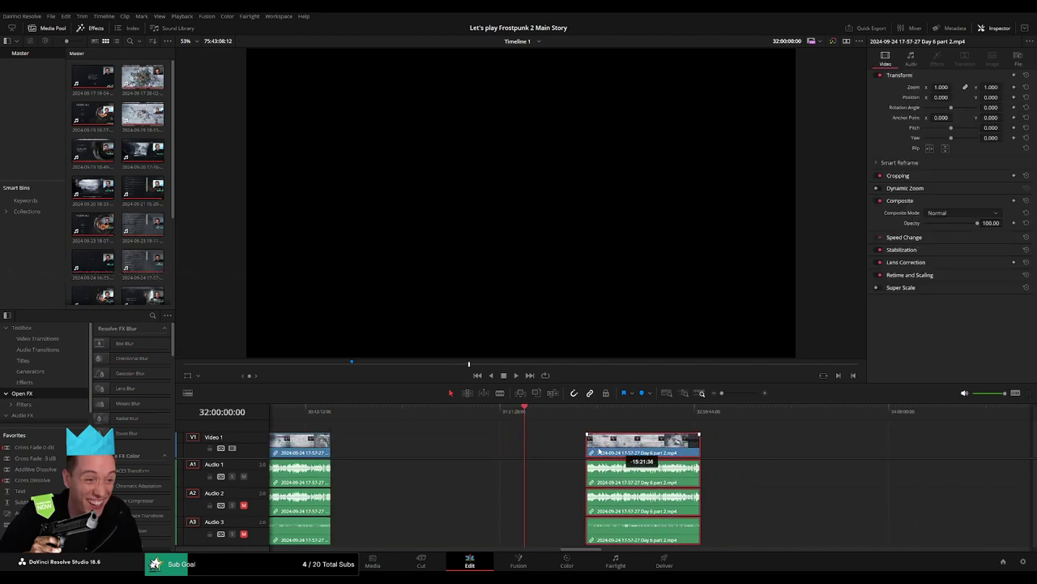
pyautogui.click(632, 411)
pyautogui.click(637, 415)
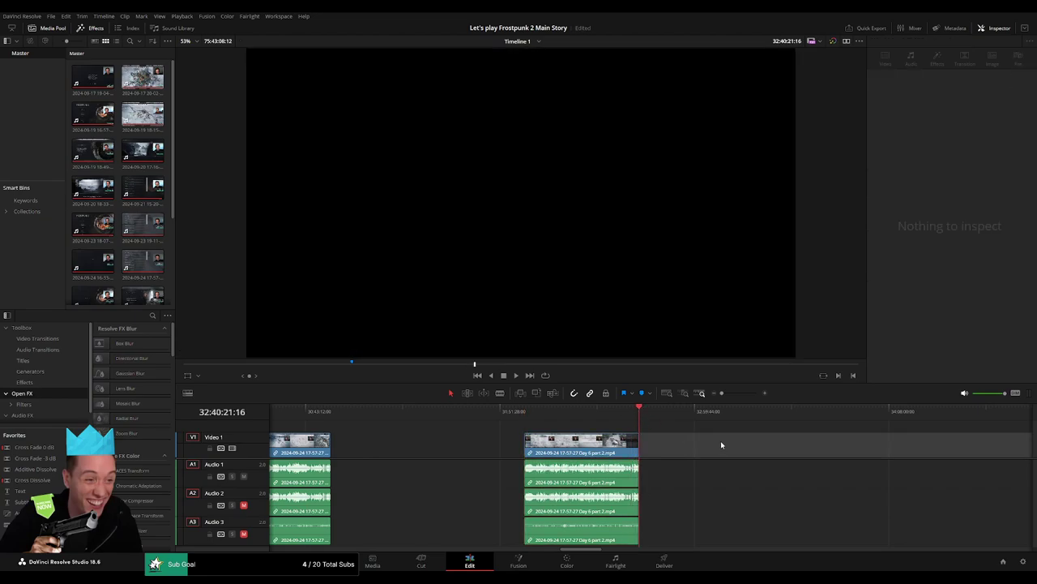
pyautogui.hscroll(10, 776, 462)
pyautogui.hscroll(5, 833, 457)
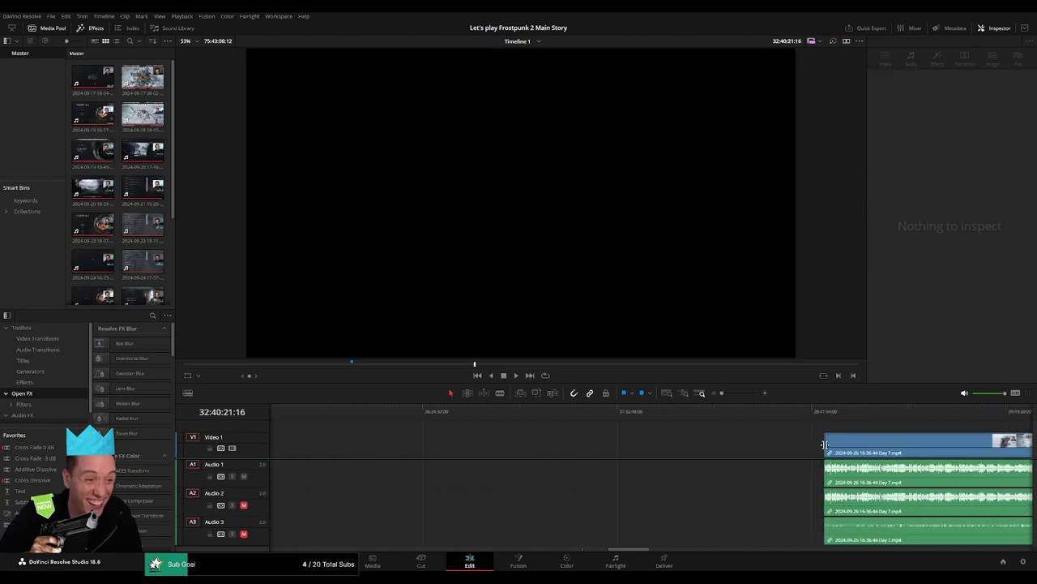
pyautogui.moveTo(834, 444)
pyautogui.mouseDown()
pyautogui.moveTo(914, 454)
pyautogui.moveTo(634, 447)
pyautogui.mouseUp()
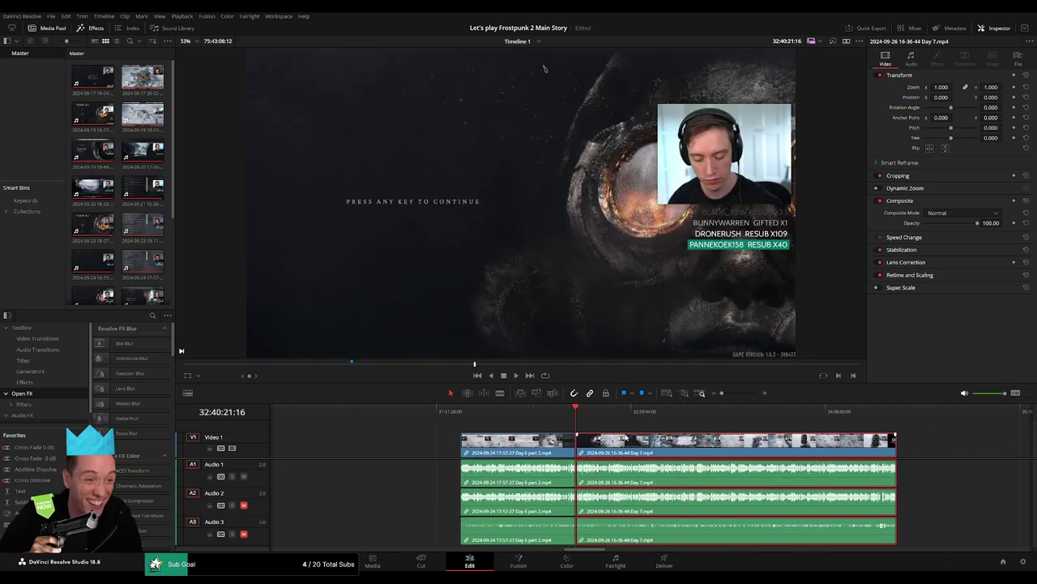
# - Add default crossfade transitions at the Day 6 part 2 / Day 7 join and play through it
pyautogui.scroll(10, 730, 412)
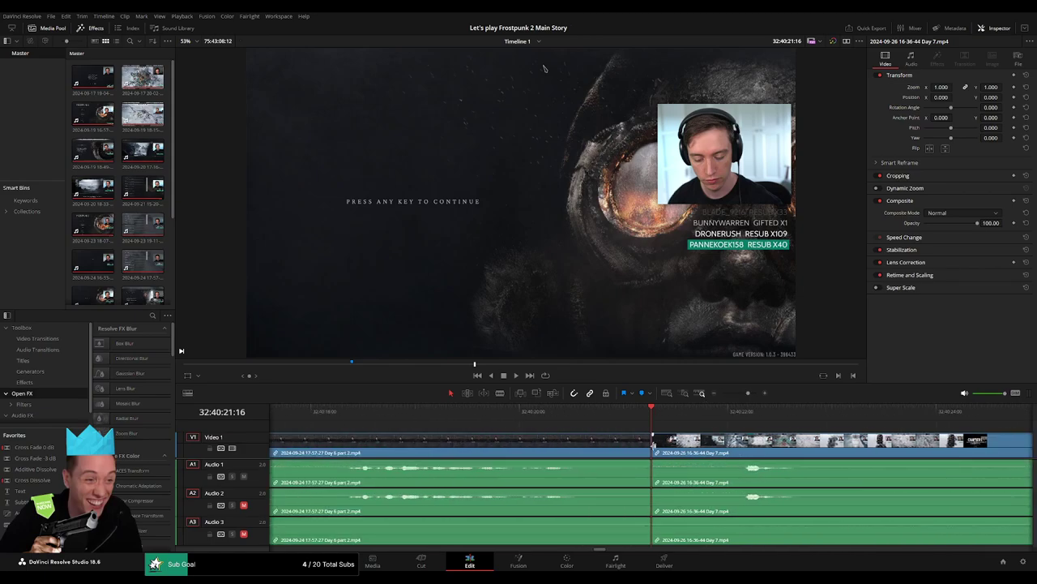
pyautogui.hotkey('ctrl', 't')
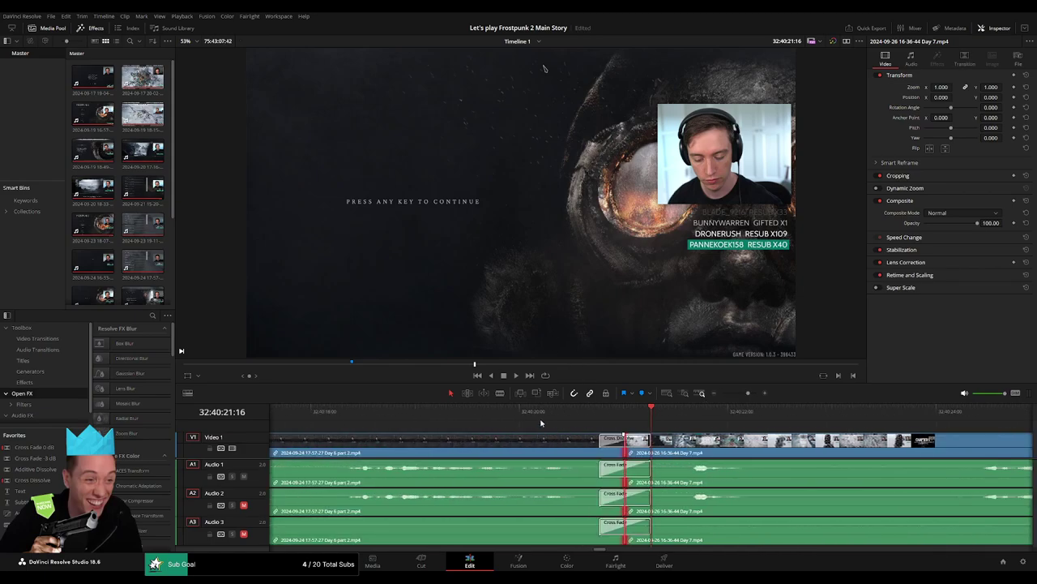
pyautogui.click(542, 422)
pyautogui.press('space')
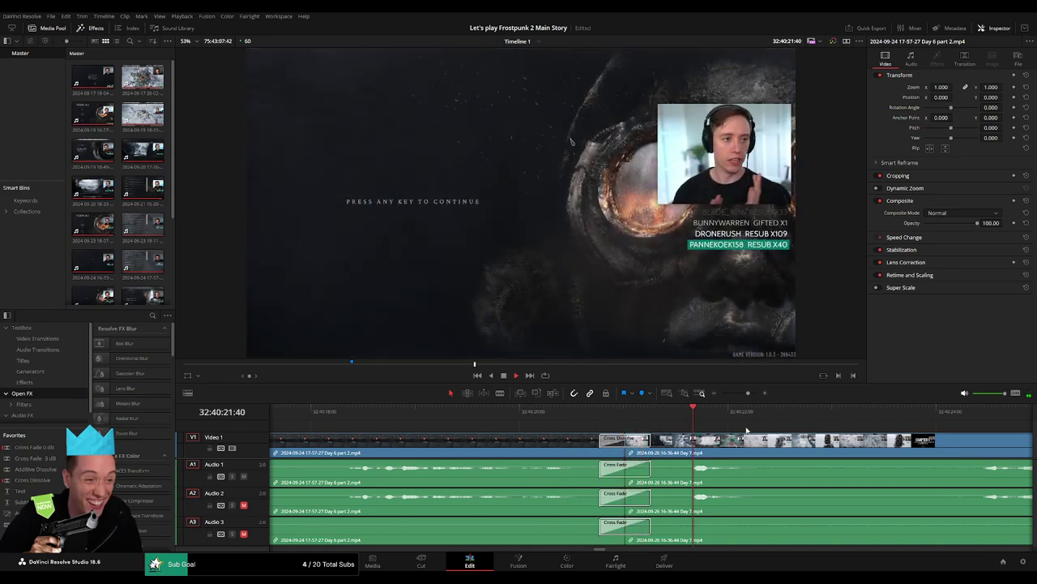
pyautogui.scroll(-8, 747, 430)
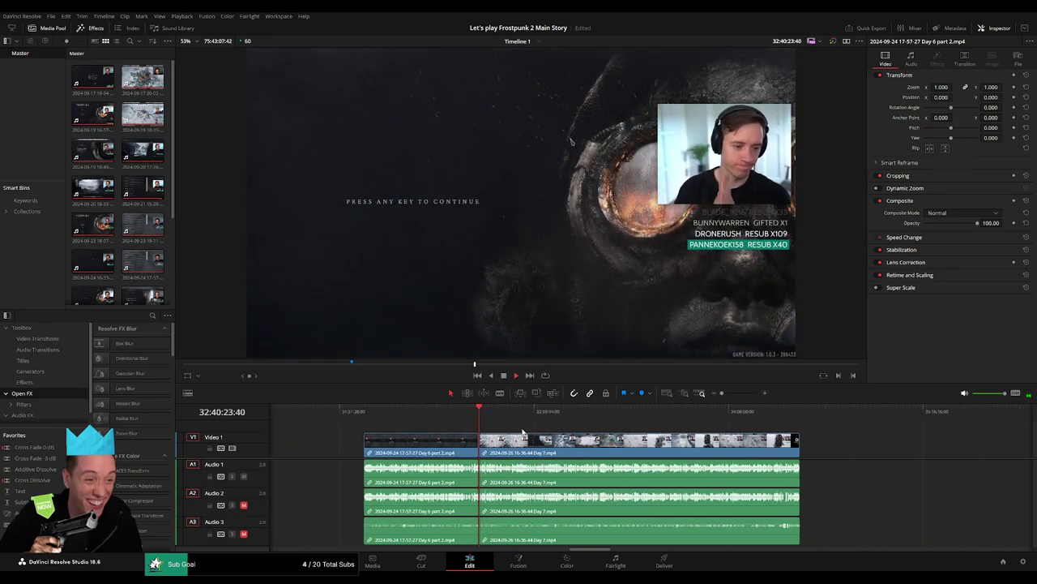
pyautogui.click(516, 421)
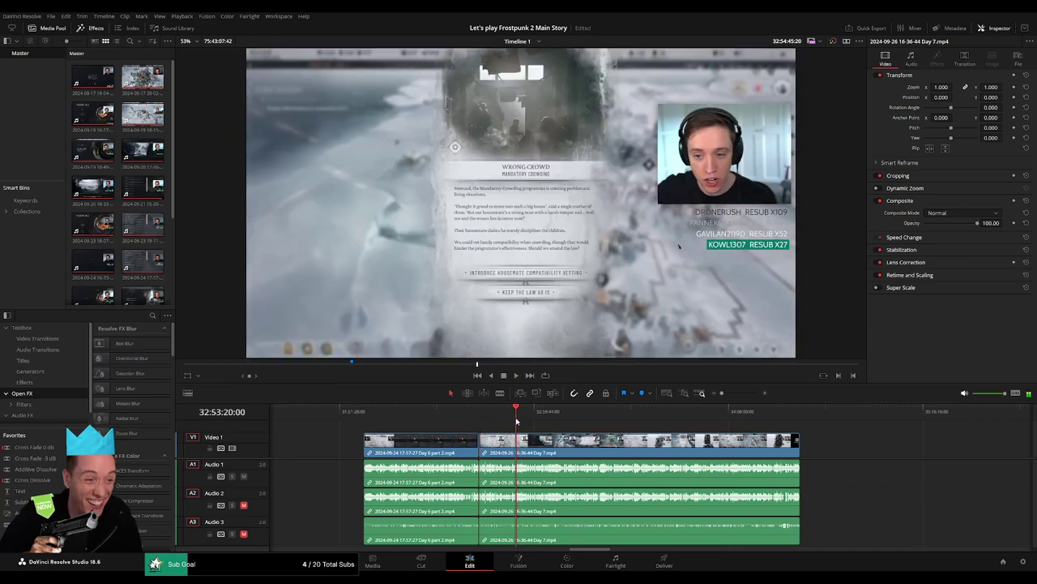
# - Review the Day 7 footage and park the playhead on the cut point at 32:52:06
pyautogui.click(512, 421)
pyautogui.press('space')
pyautogui.scroll(10, 683, 431)
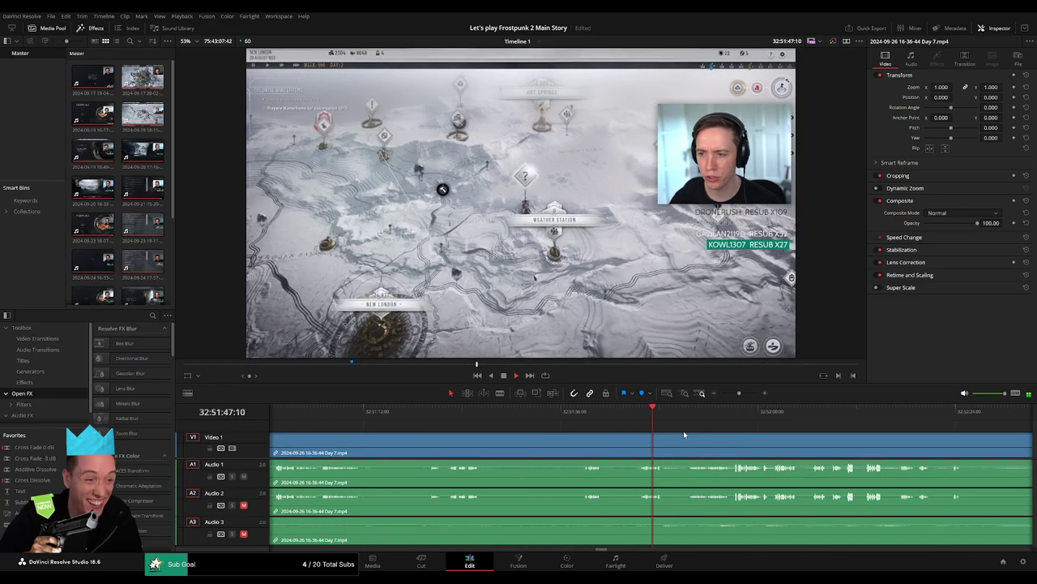
pyautogui.hscroll(3, 537, 426)
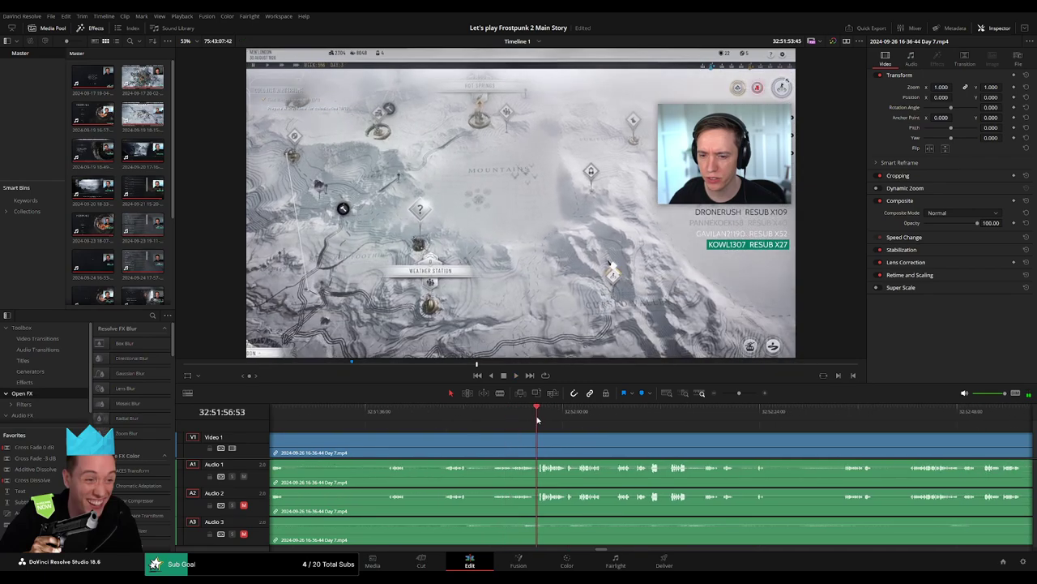
pyautogui.click(625, 417)
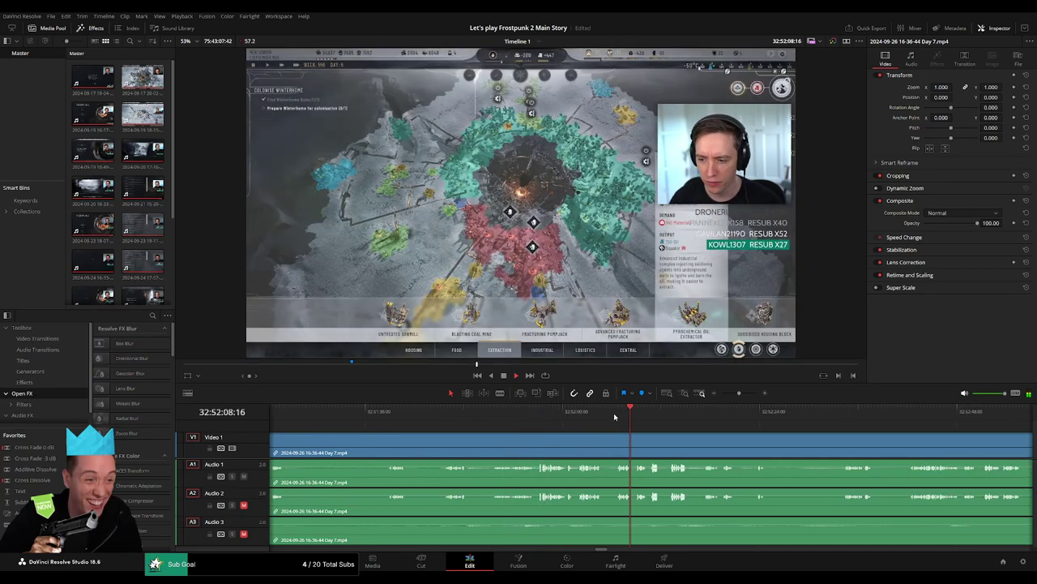
pyautogui.click(613, 412)
pyautogui.scroll(3, 615, 413)
pyautogui.click(593, 418)
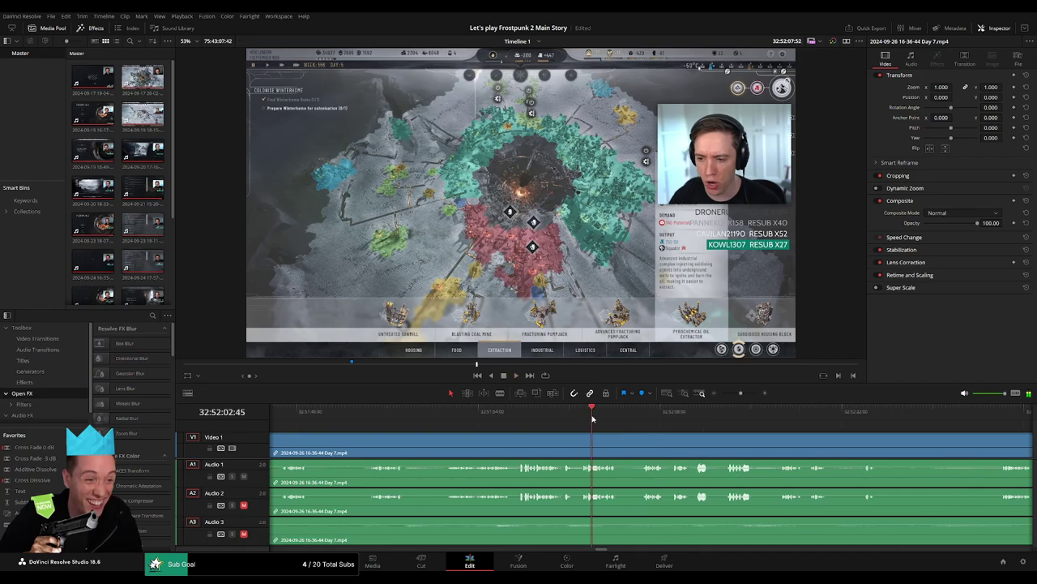
pyautogui.click(633, 414)
pyautogui.scroll(2, 630, 425)
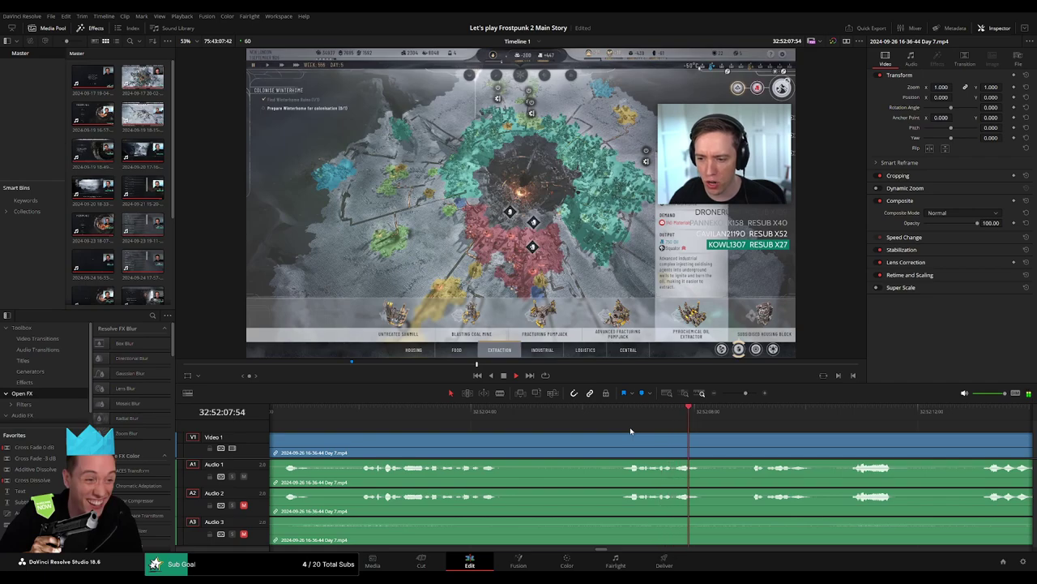
pyautogui.click(625, 420)
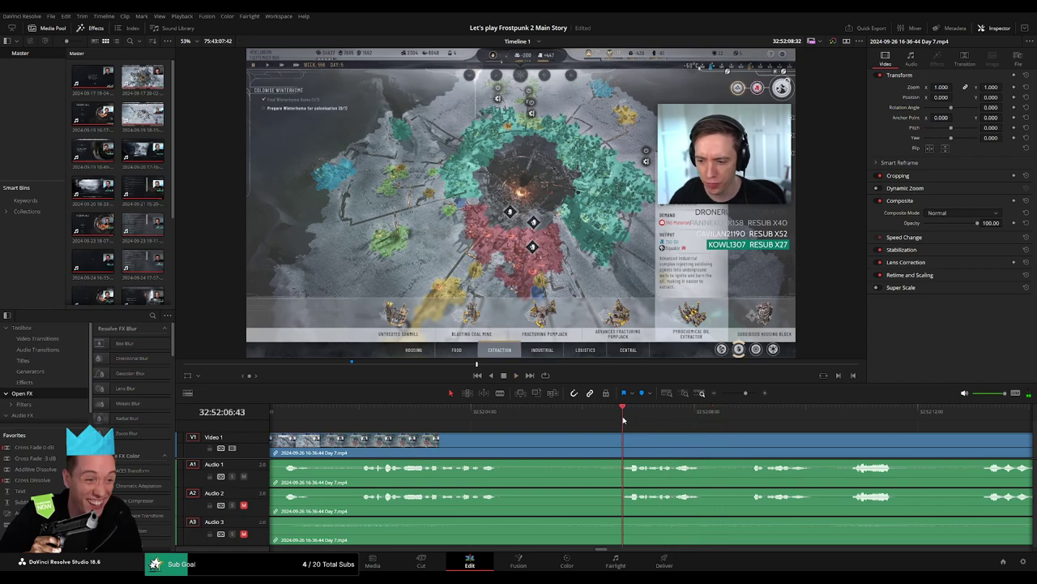
pyautogui.moveTo(622, 421)
pyautogui.mouseDown()
pyautogui.moveTo(584, 427)
pyautogui.moveTo(642, 444)
pyautogui.moveTo(531, 442)
pyautogui.moveTo(536, 463)
pyautogui.mouseUp()
# - Split Day 7 at 32:52:06 and add audio fade-outs and fade-ins across the cut on A1-A3
pyautogui.hotkey('ctrl', 'b')
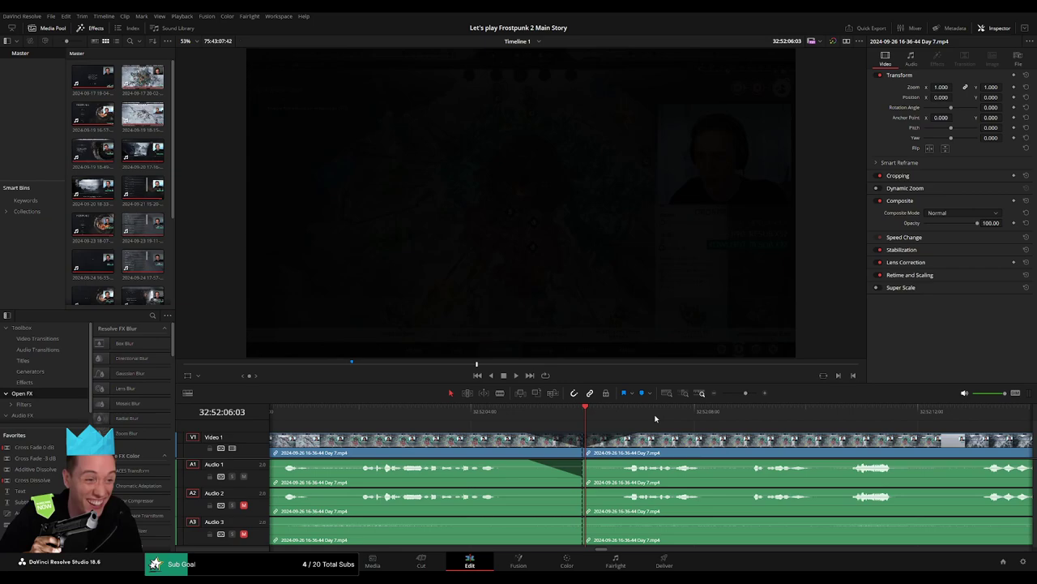
pyautogui.click(656, 418)
pyautogui.moveTo(584, 460); pyautogui.dragTo(637, 468)
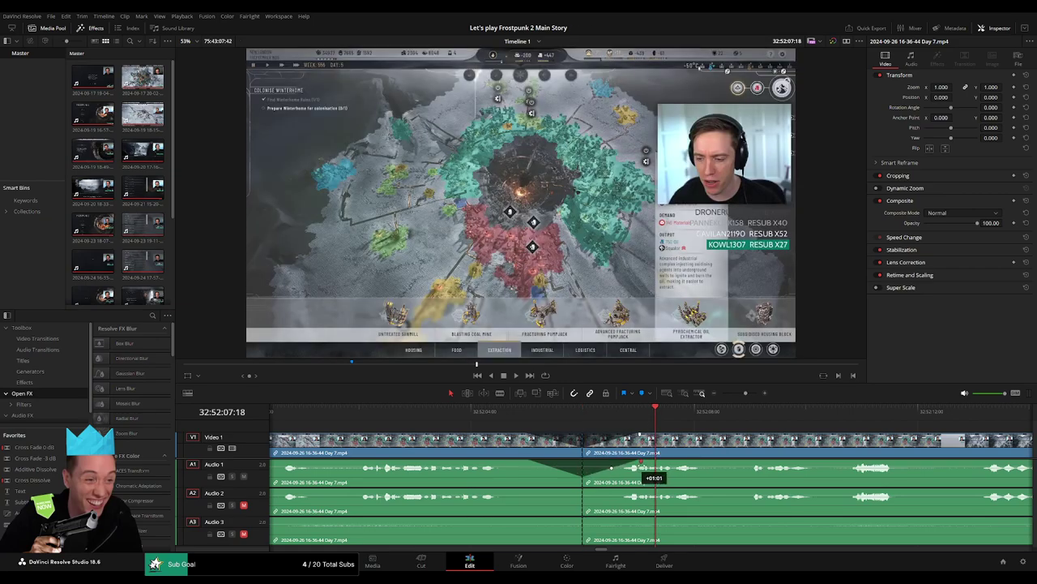
pyautogui.moveTo(579, 487); pyautogui.dragTo(523, 491)
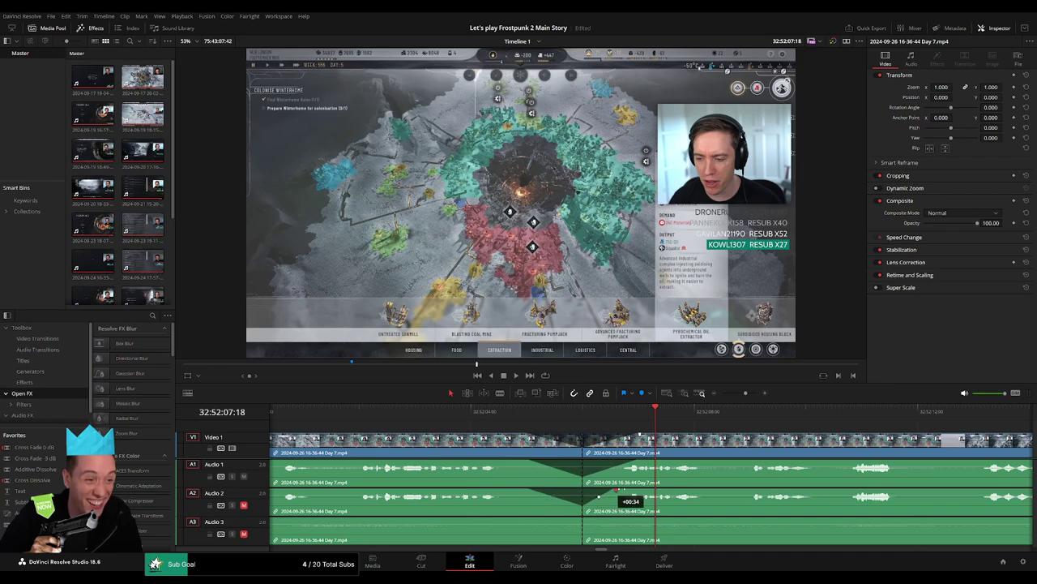
pyautogui.moveTo(618, 491); pyautogui.dragTo(634, 491)
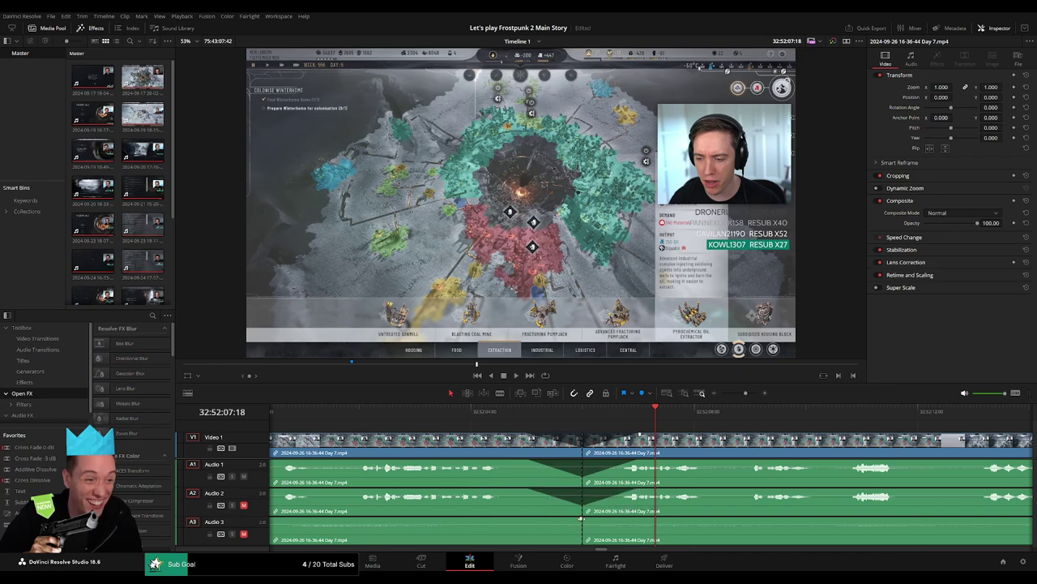
pyautogui.moveTo(580, 517); pyautogui.dragTo(530, 519)
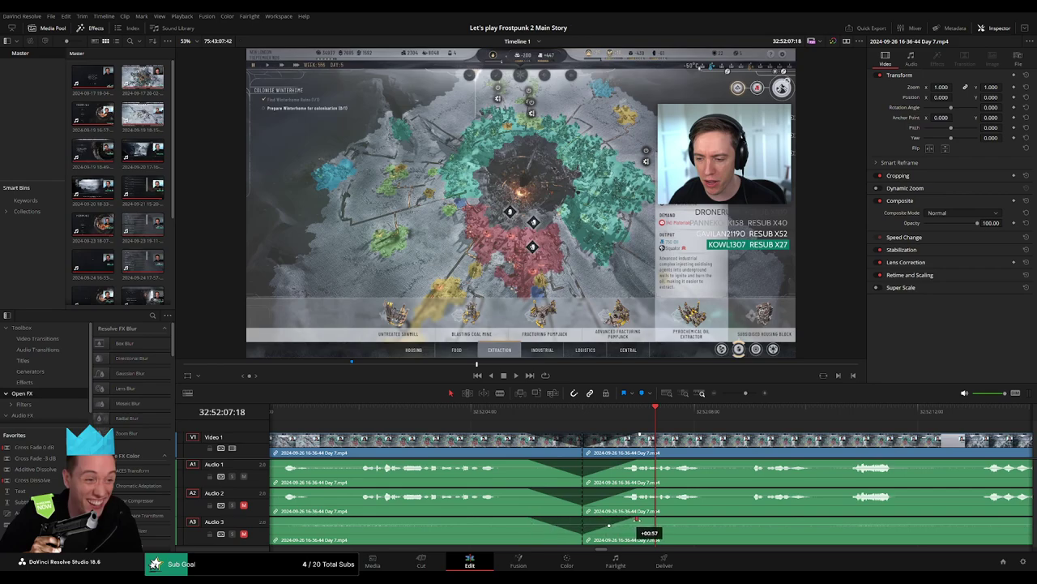
# - Park the playhead at 34:00:00:00 and slide the Day 7 clip left to start there
pyautogui.click(683, 396)
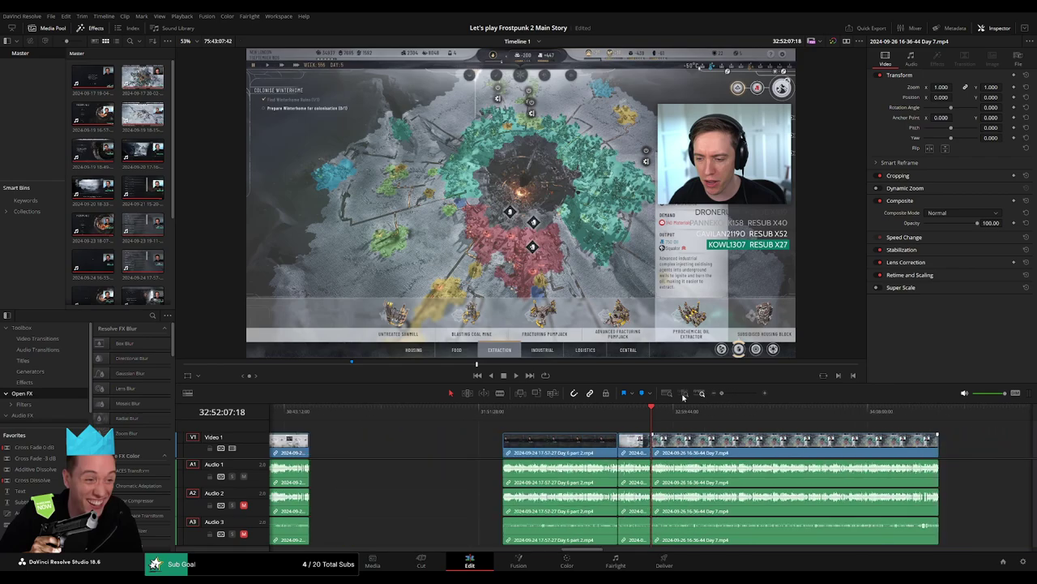
pyautogui.hscroll(3, 718, 443)
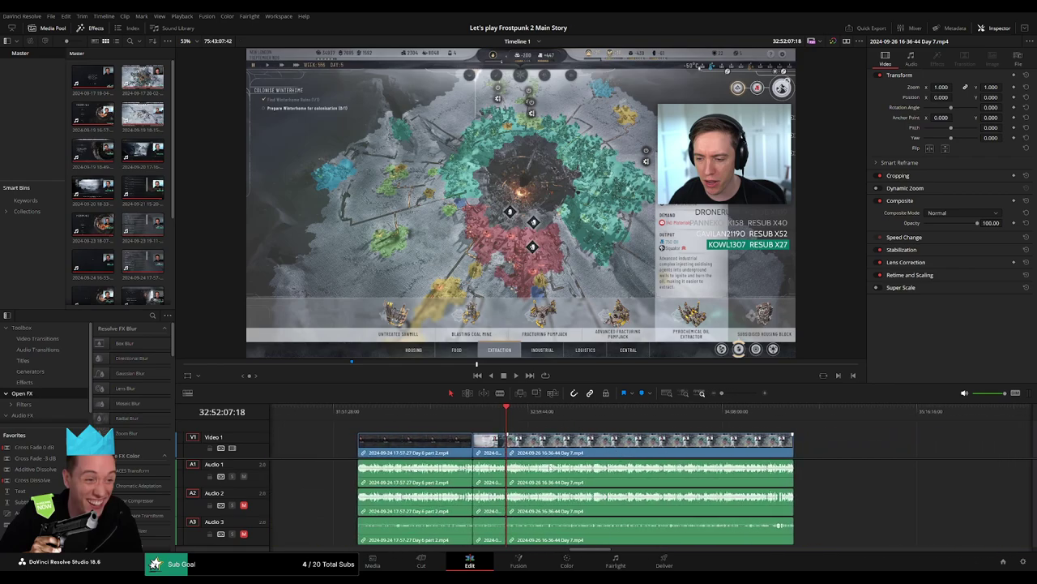
pyautogui.press('Home')
pyautogui.hscroll(5, 534, 432)
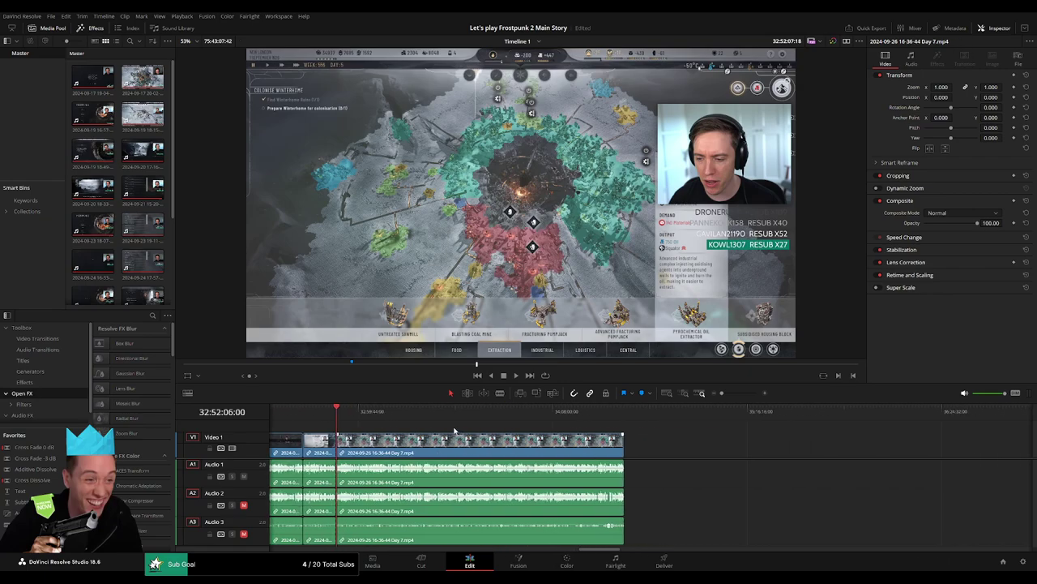
pyautogui.moveTo(366, 456); pyautogui.dragTo(701, 458)
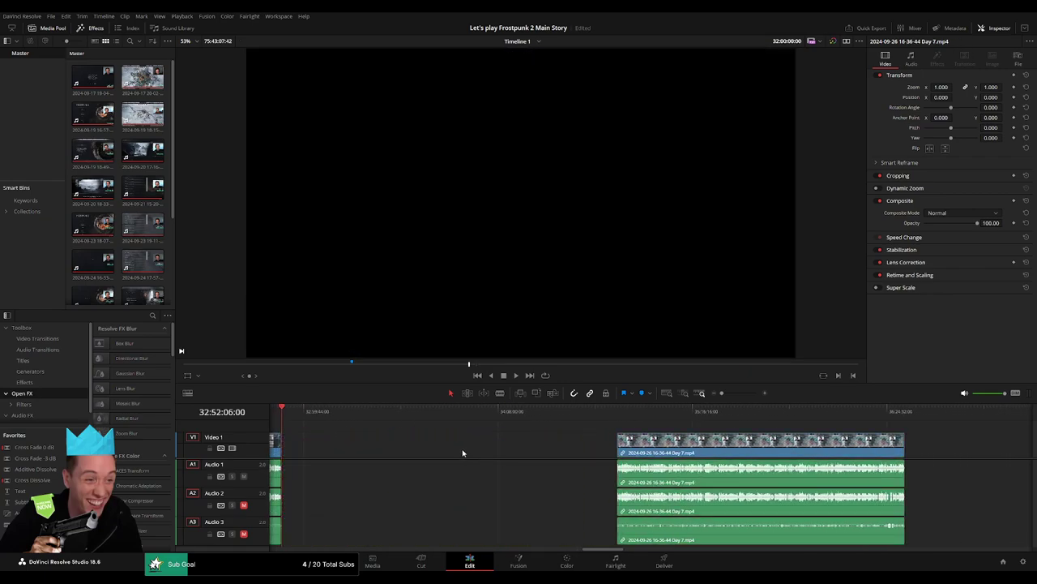
pyautogui.click(450, 453)
pyautogui.moveTo(480, 415); pyautogui.dragTo(480, 417)
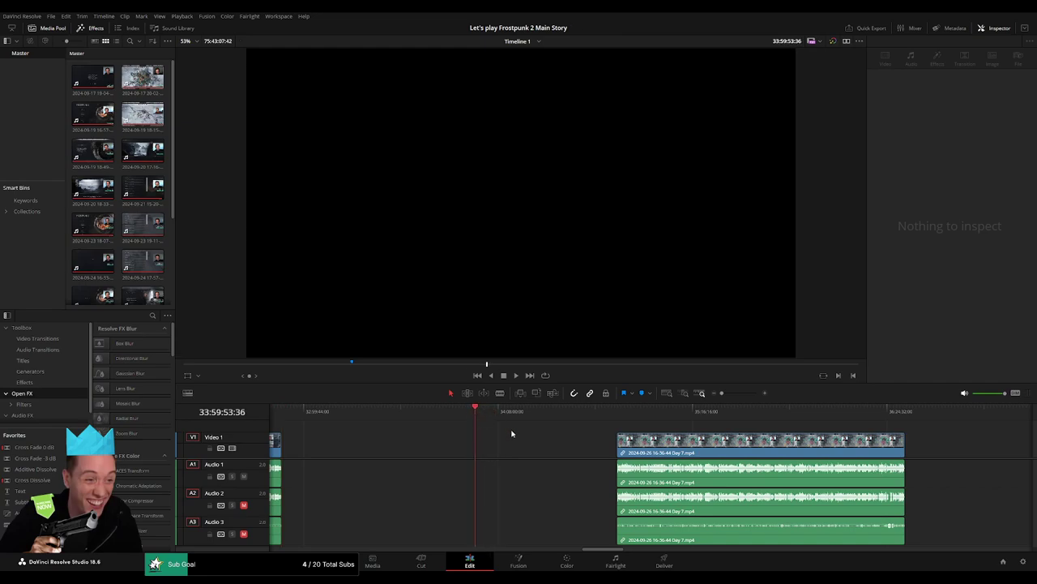
pyautogui.scroll(5, 669, 426)
pyautogui.click(660, 413)
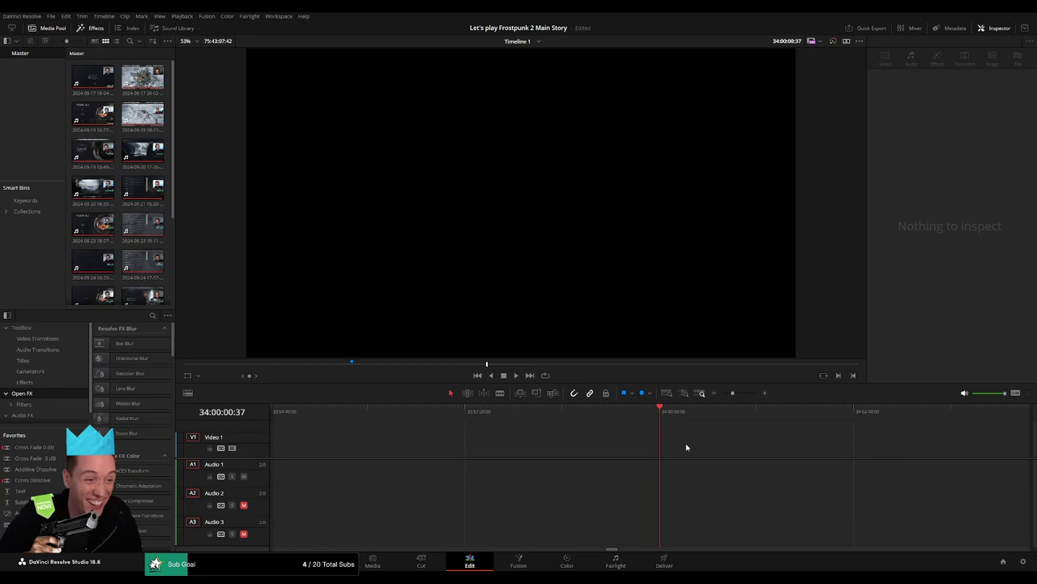
pyautogui.press('j')
pyautogui.scroll(-5, 750, 394)
pyautogui.moveTo(603, 444); pyautogui.dragTo(462, 444)
# - Play and scrub through the Day 7 footage to the council voting screen near 34:52:25
pyautogui.press('space')
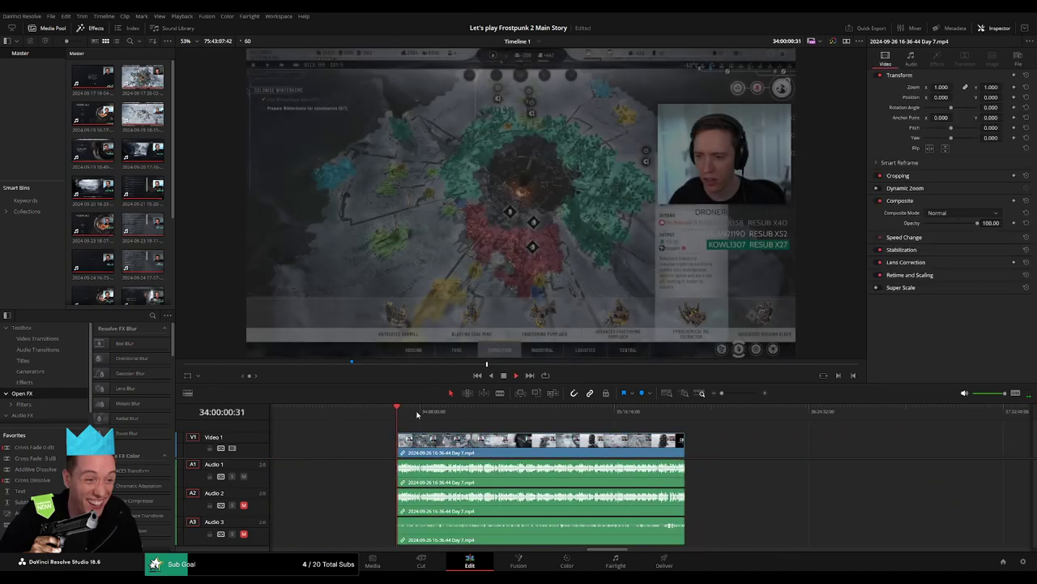
pyautogui.moveTo(406, 416); pyautogui.dragTo(543, 411)
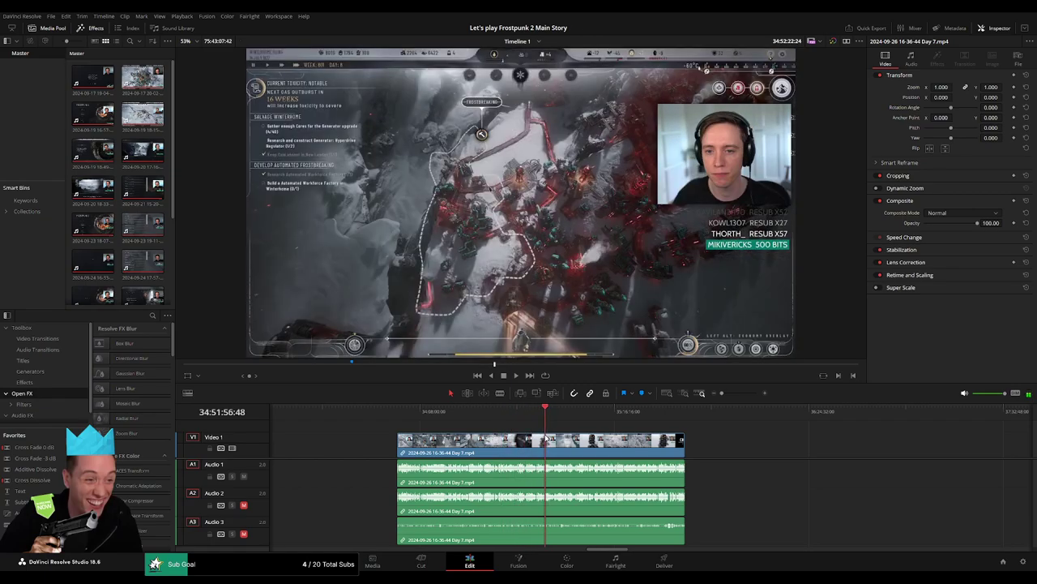
pyautogui.scroll(3, 657, 457)
pyautogui.scroll(3, 656, 456)
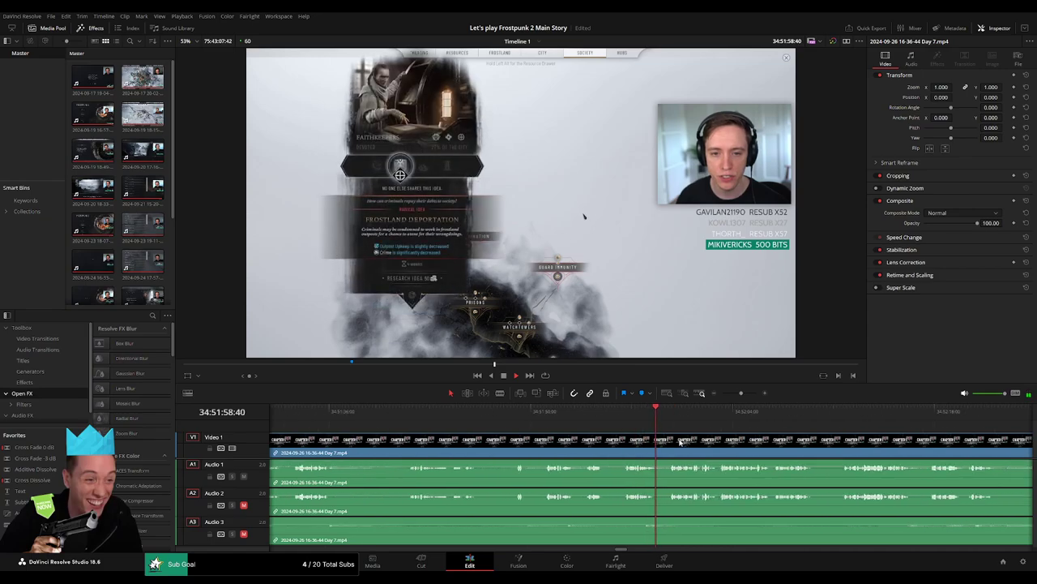
pyautogui.hscroll(3, 681, 443)
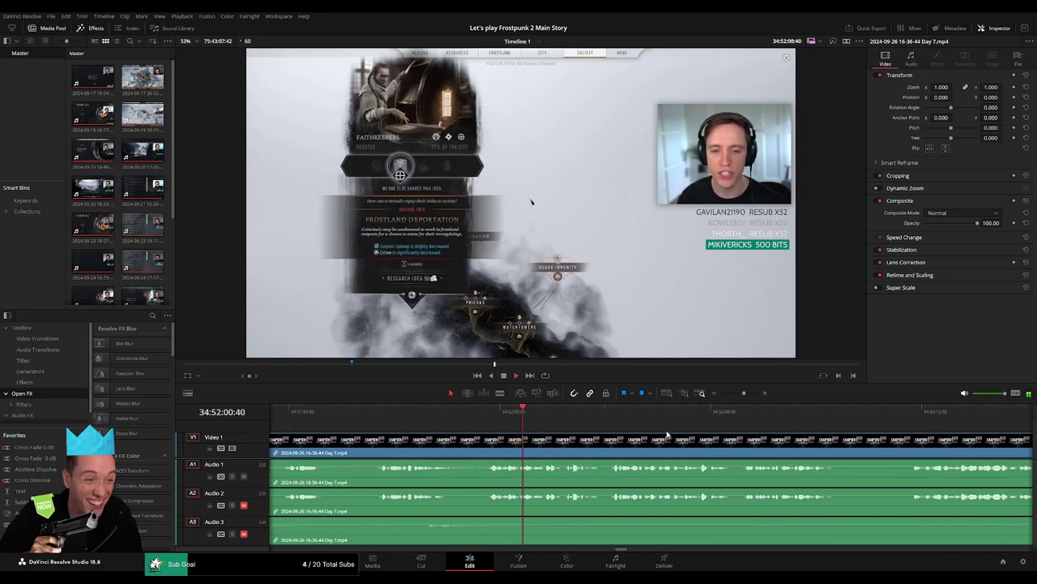
pyautogui.click(864, 412)
pyautogui.hscroll(4, 724, 441)
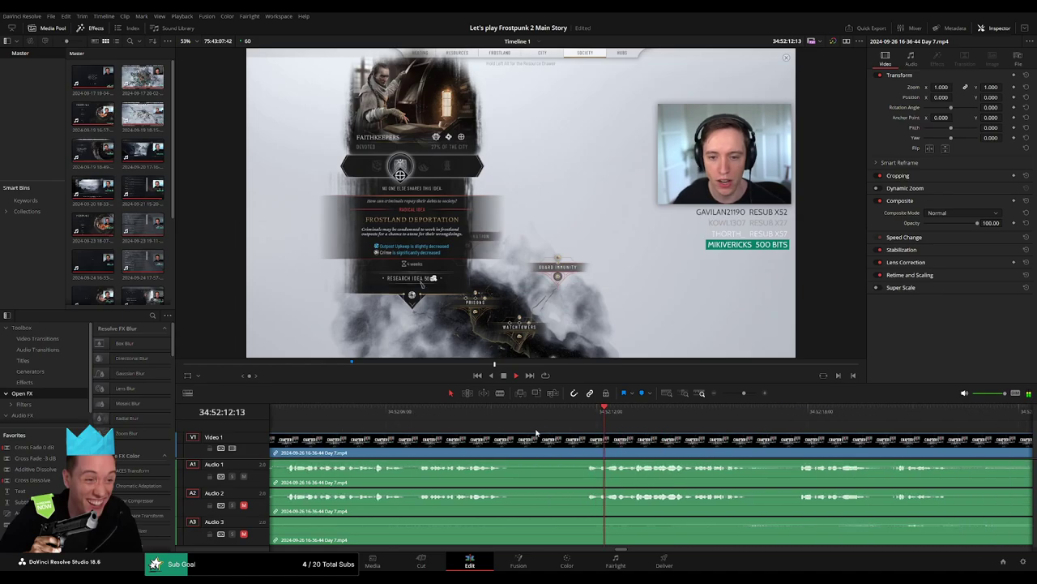
pyautogui.click(799, 414)
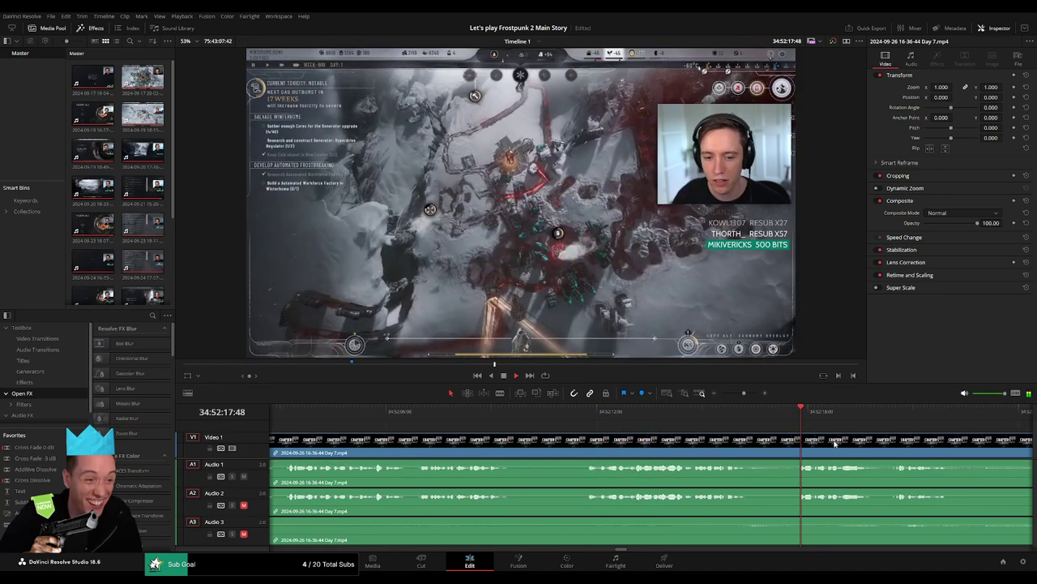
pyautogui.hscroll(4, 528, 428)
pyautogui.hscroll(2, 646, 419)
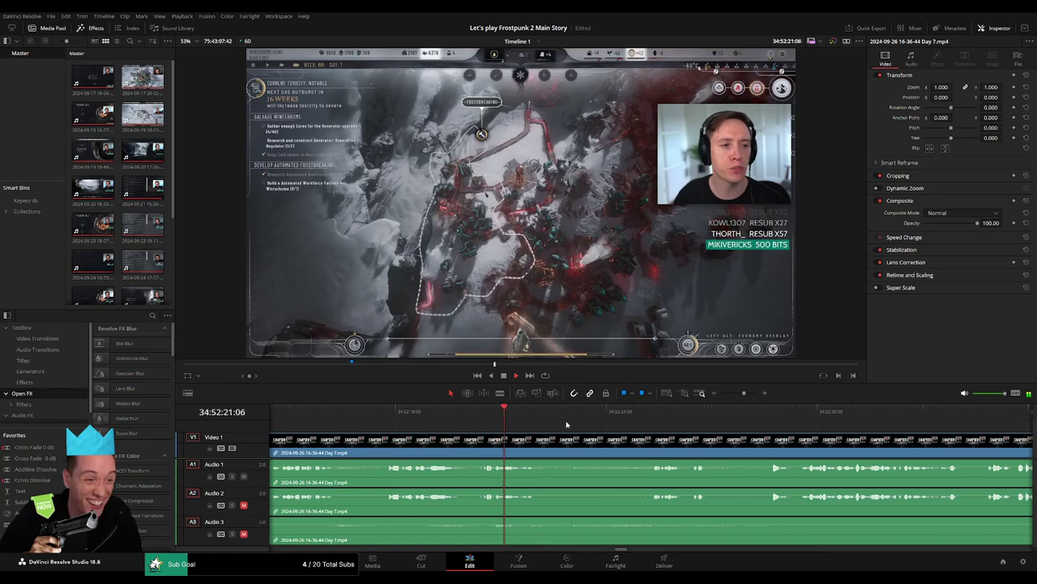
pyautogui.hscroll(3, 616, 422)
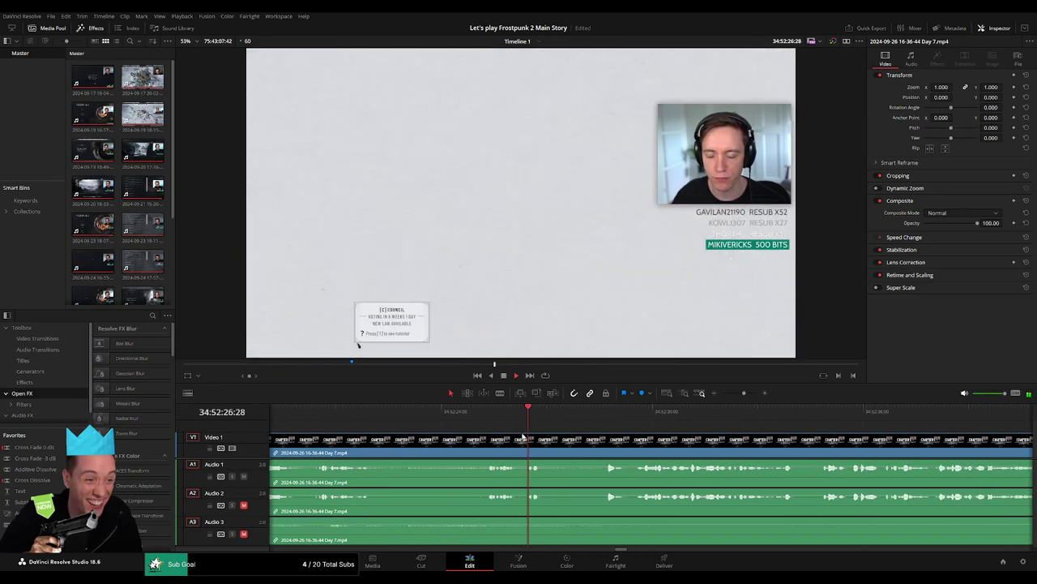
pyautogui.click(487, 419)
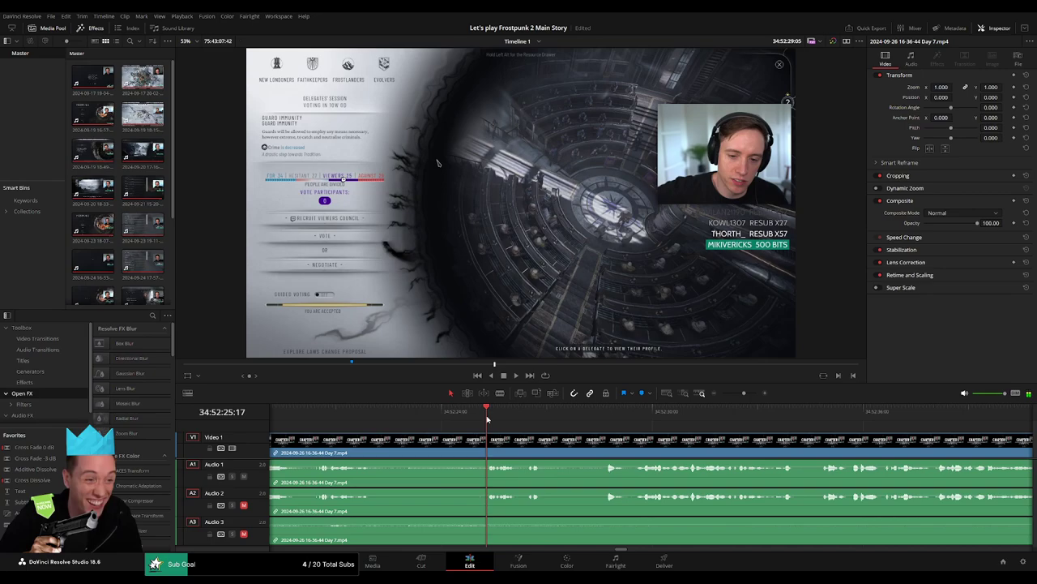
# - Blade every track at 34:52:24 and fade Audio 1 and Audio 3 out and in around the cut
pyautogui.moveTo(487, 419)
pyautogui.mouseDown()
pyautogui.moveTo(442, 421)
pyautogui.moveTo(464, 438)
pyautogui.moveTo(409, 451)
pyautogui.moveTo(413, 464)
pyautogui.mouseUp()
pyautogui.hotkey('ctrl', 'b')
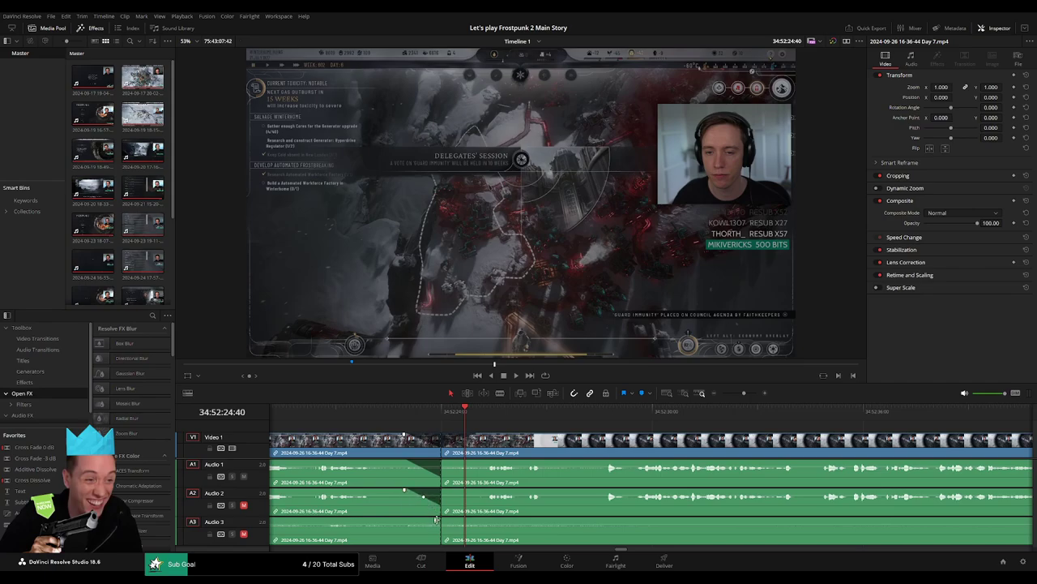
pyautogui.moveTo(436, 520); pyautogui.dragTo(399, 519)
pyautogui.moveTo(440, 460); pyautogui.dragTo(468, 462)
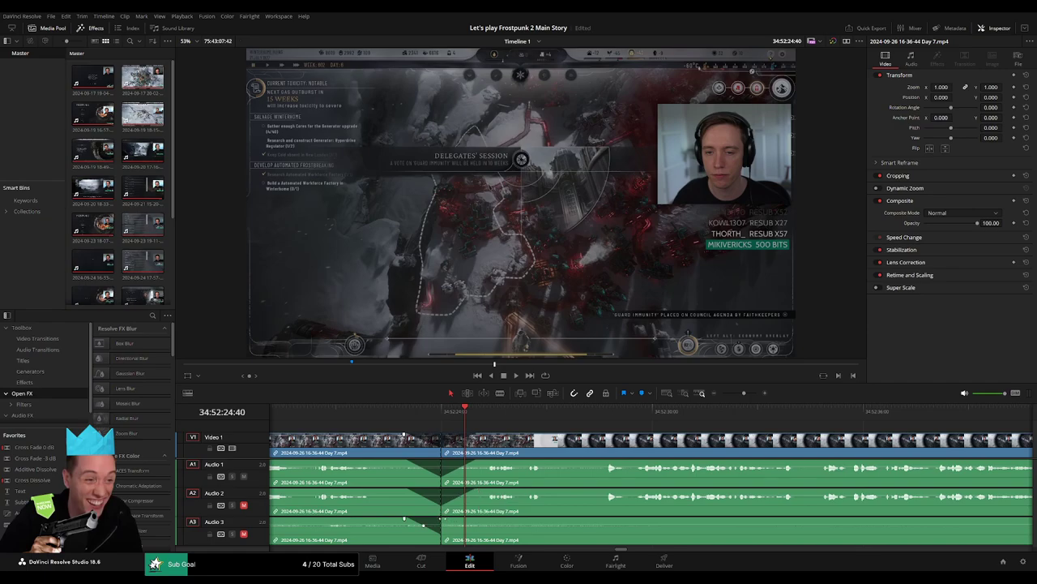
pyautogui.moveTo(440, 519); pyautogui.dragTo(470, 519)
pyautogui.moveTo(745, 394); pyautogui.dragTo(721, 395)
pyautogui.hscroll(3, 605, 448)
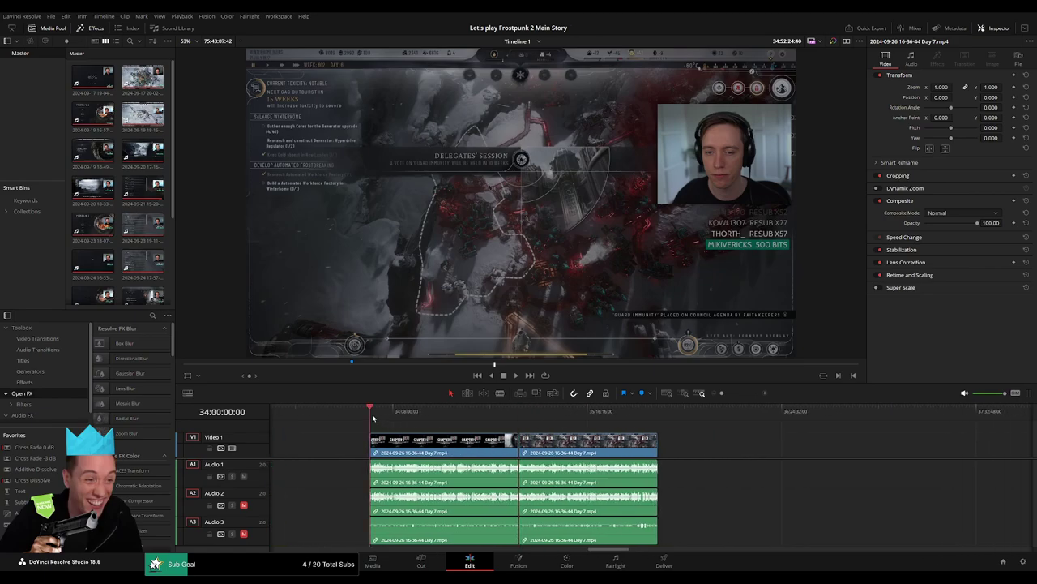
# - Put the playhead in the empty gap and snap the later Day 7 clip to it
pyautogui.hscroll(3, 628, 452)
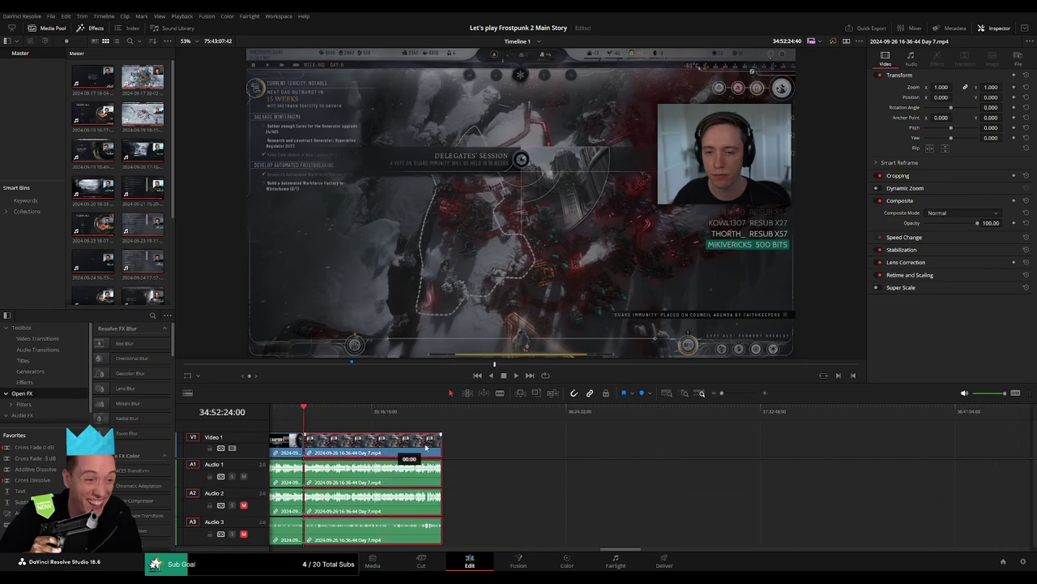
pyautogui.moveTo(372, 453); pyautogui.dragTo(526, 465)
pyautogui.click(473, 457)
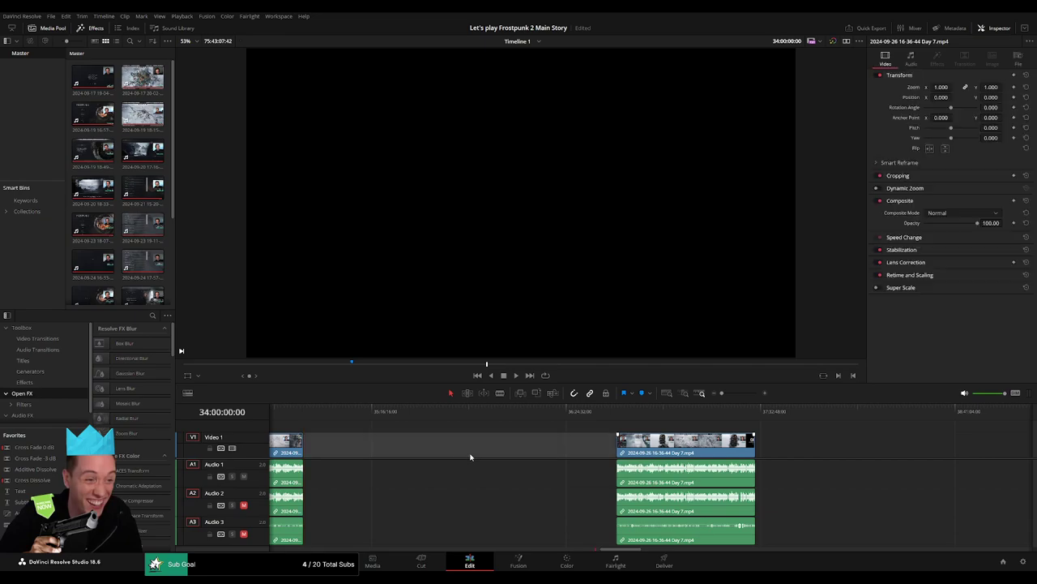
pyautogui.moveTo(310, 413); pyautogui.dragTo(407, 417)
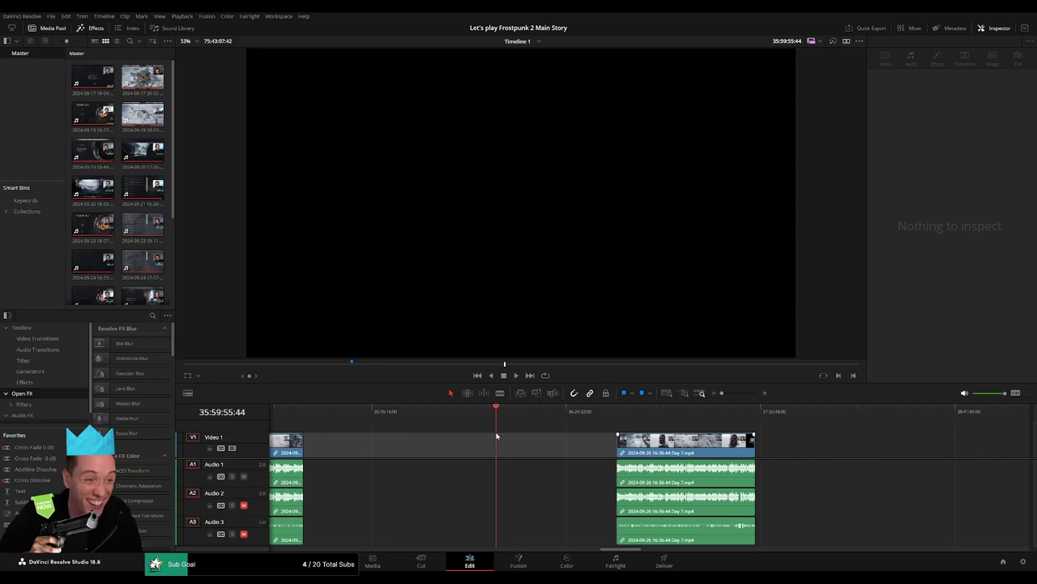
pyautogui.scroll(2, 575, 439)
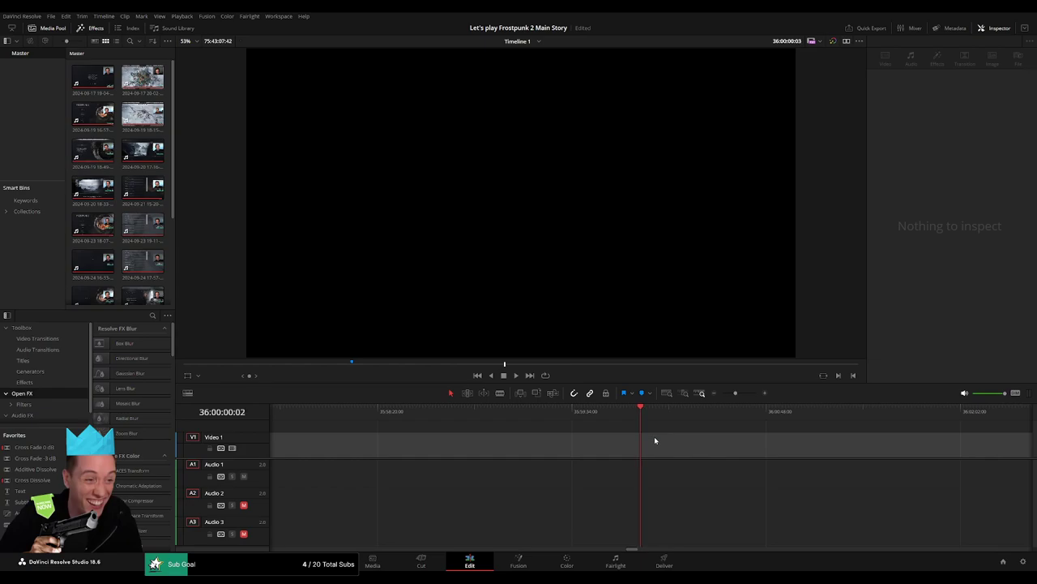
pyautogui.moveTo(735, 393); pyautogui.dragTo(719, 393)
pyautogui.moveTo(828, 448); pyautogui.dragTo(707, 448)
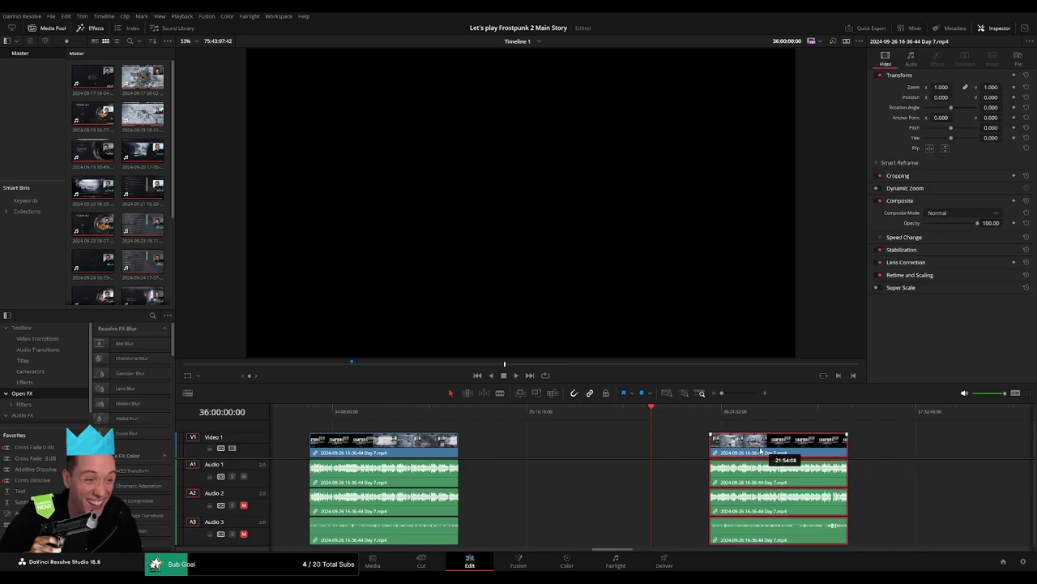
# - Pull Day 7 part 2 left toward the Day 7 clip's end and select the leftover gap
pyautogui.click(841, 454)
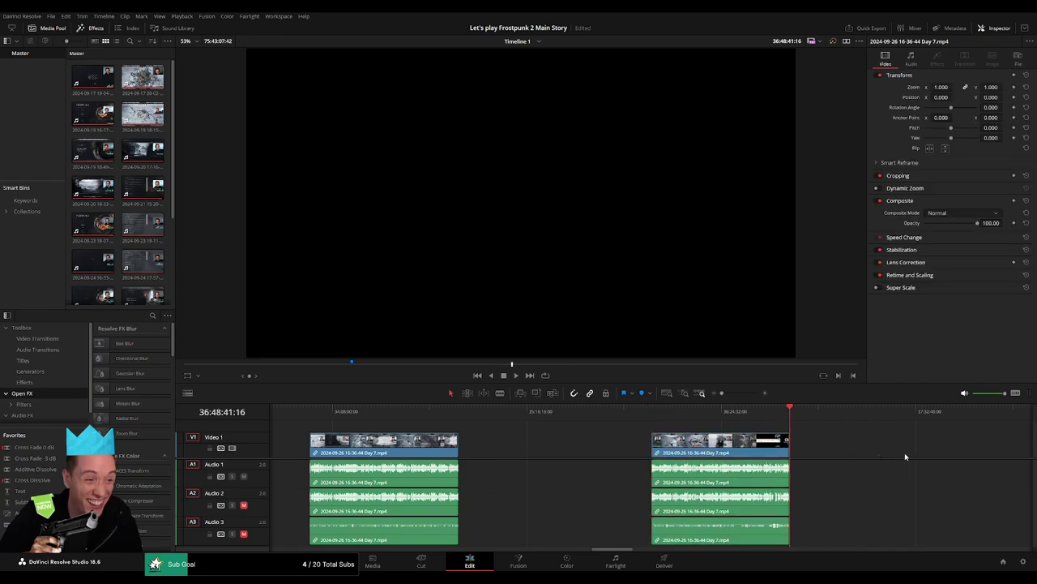
pyautogui.hscroll(5, 600, 445)
pyautogui.hscroll(5, 745, 442)
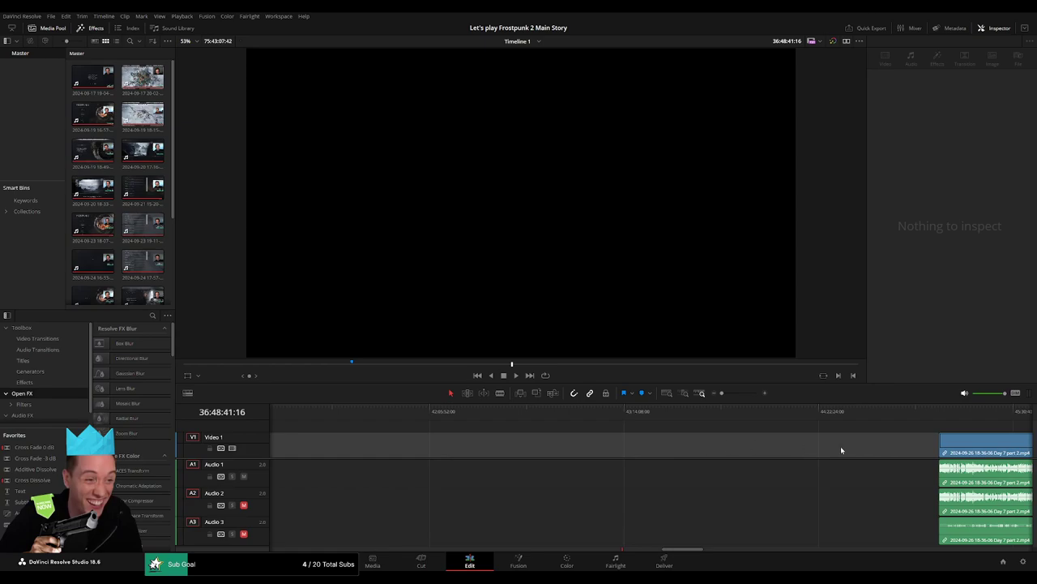
pyautogui.moveTo(973, 444); pyautogui.dragTo(343, 446)
pyautogui.hscroll(-5, 343, 446)
pyautogui.moveTo(892, 444); pyautogui.dragTo(513, 444)
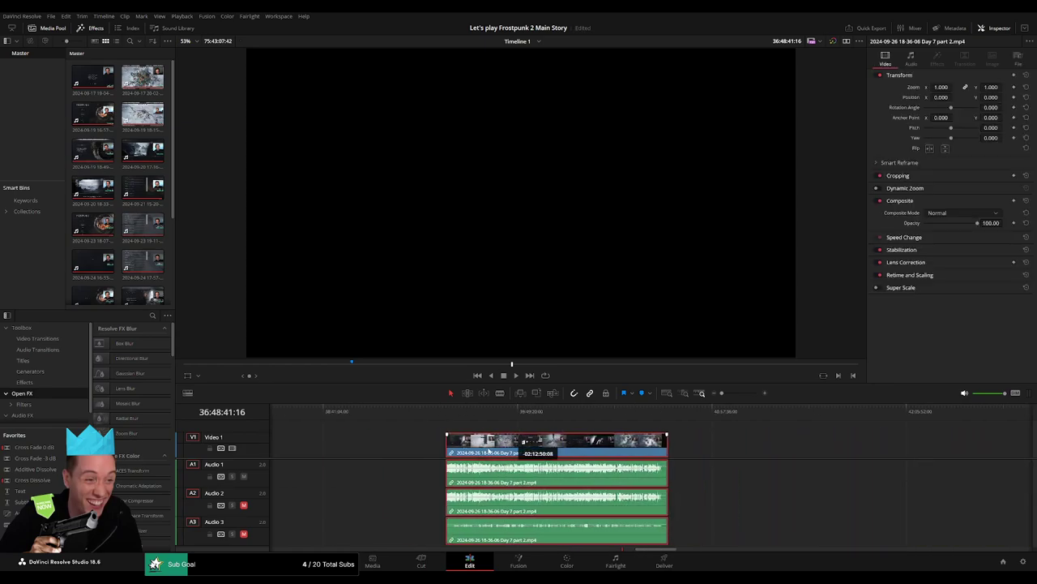
pyautogui.hscroll(-5, 806, 446)
pyautogui.click(639, 447)
# - Delete the gap so Day 7 part 2 follows Day 7, then select and nudge their join slightly earlier
pyautogui.press('BackSpace')
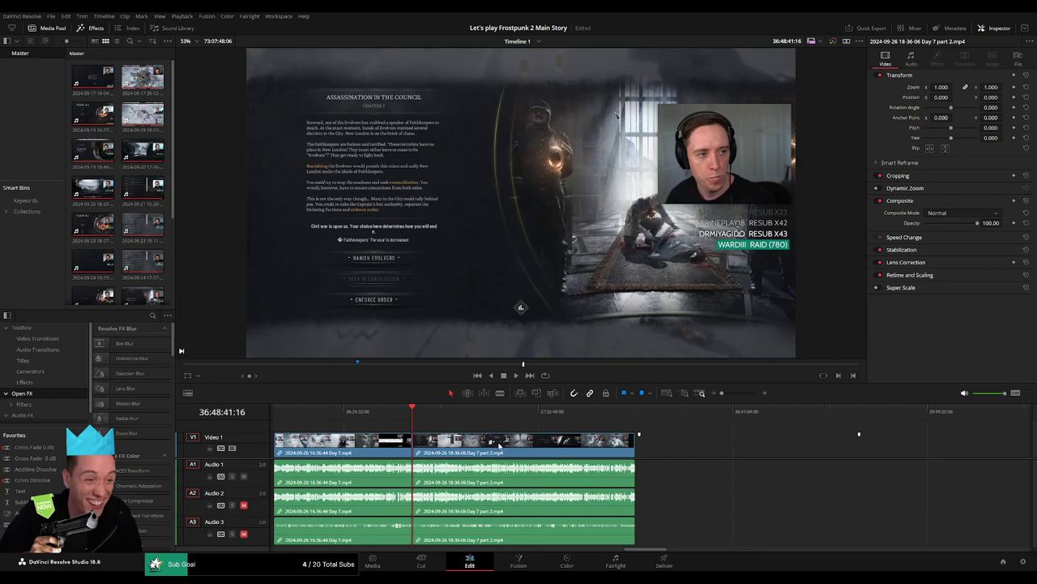
pyautogui.moveTo(724, 394); pyautogui.dragTo(747, 395)
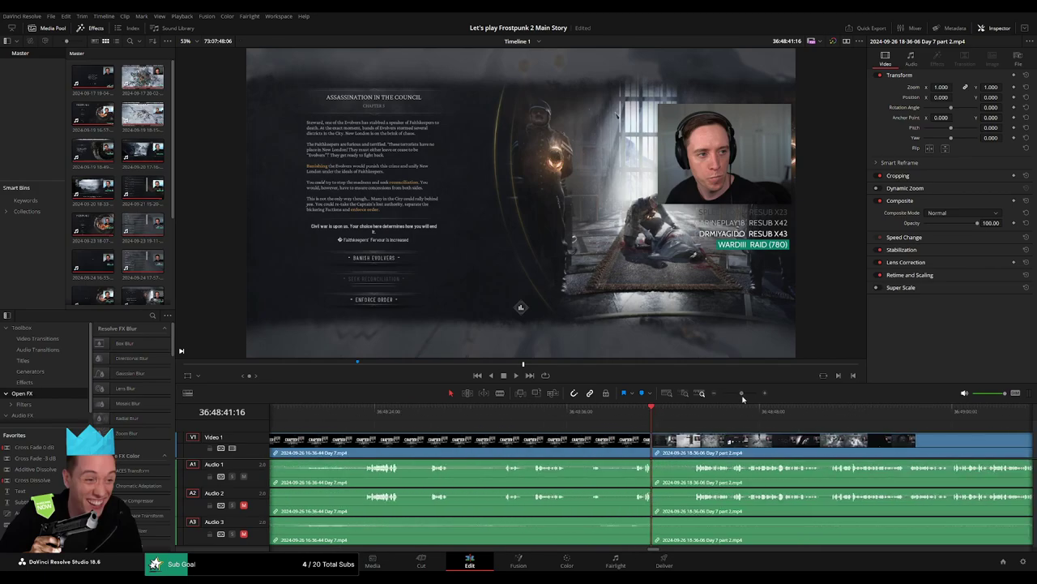
pyautogui.click(650, 446)
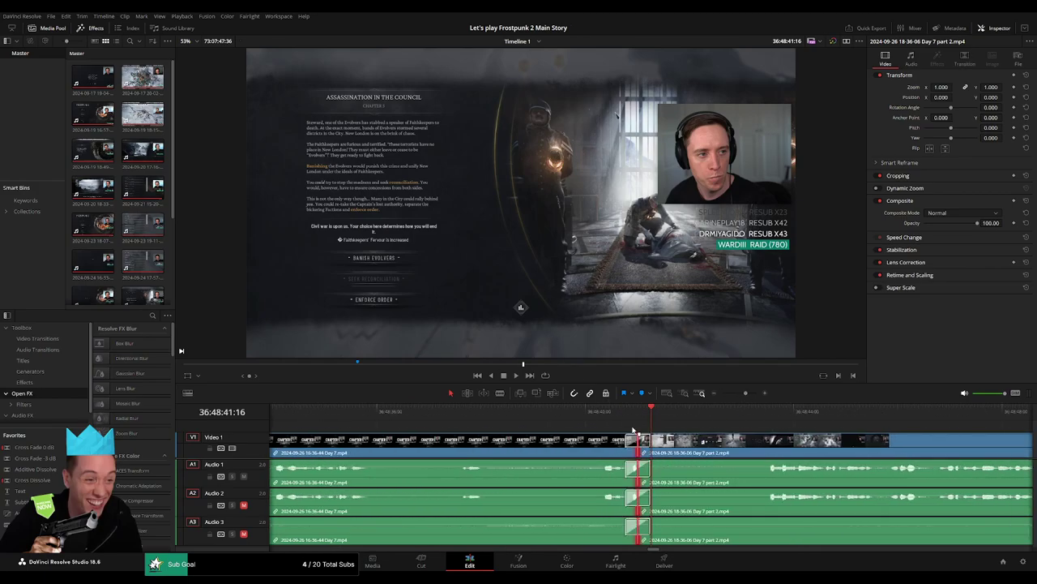
pyautogui.click(651, 446)
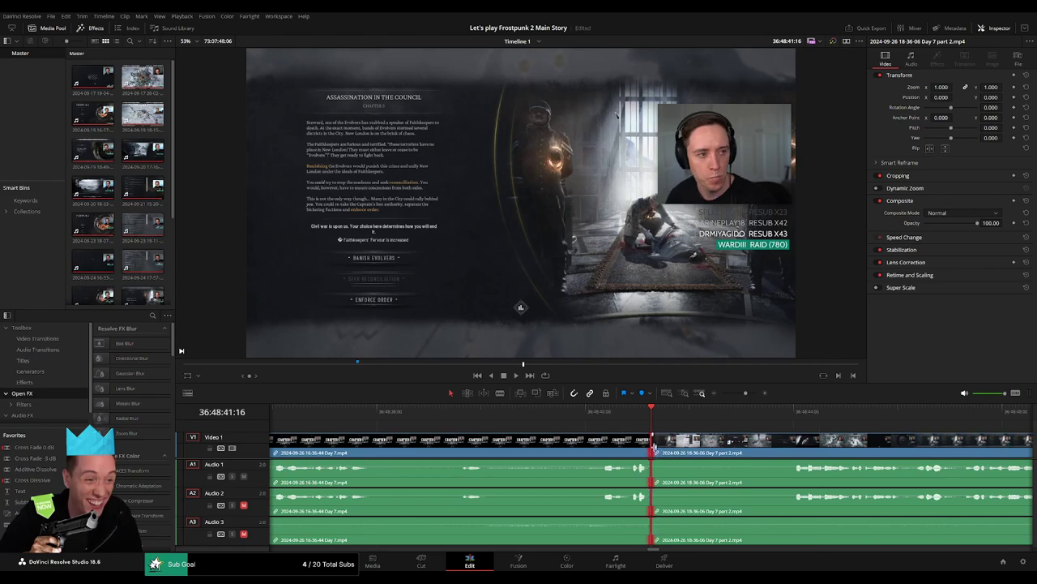
pyautogui.moveTo(651, 442); pyautogui.dragTo(644, 442)
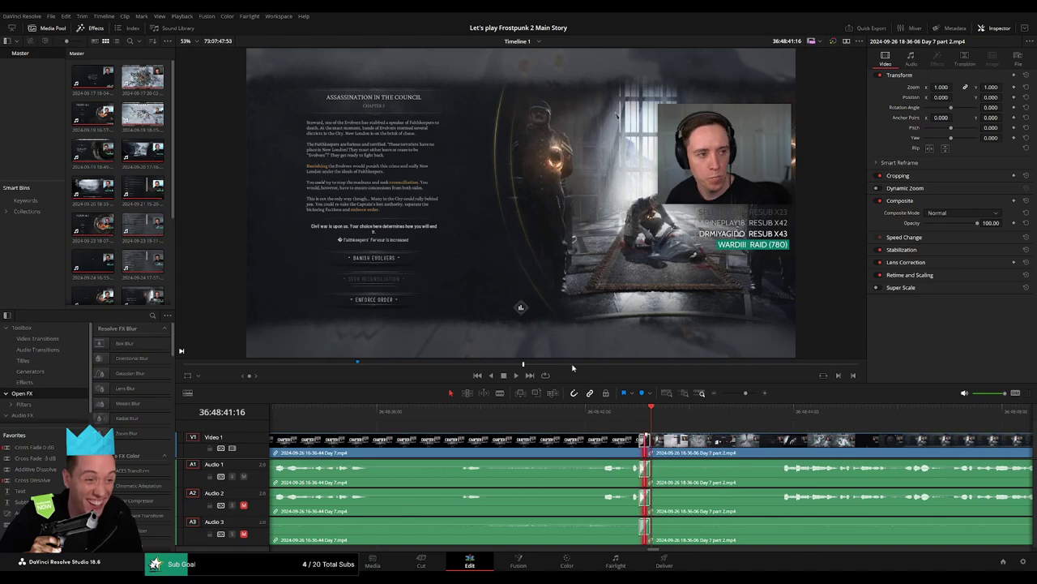
# - Play back across the Day 7 to part 2 join to review the crossfade
pyautogui.press('/')
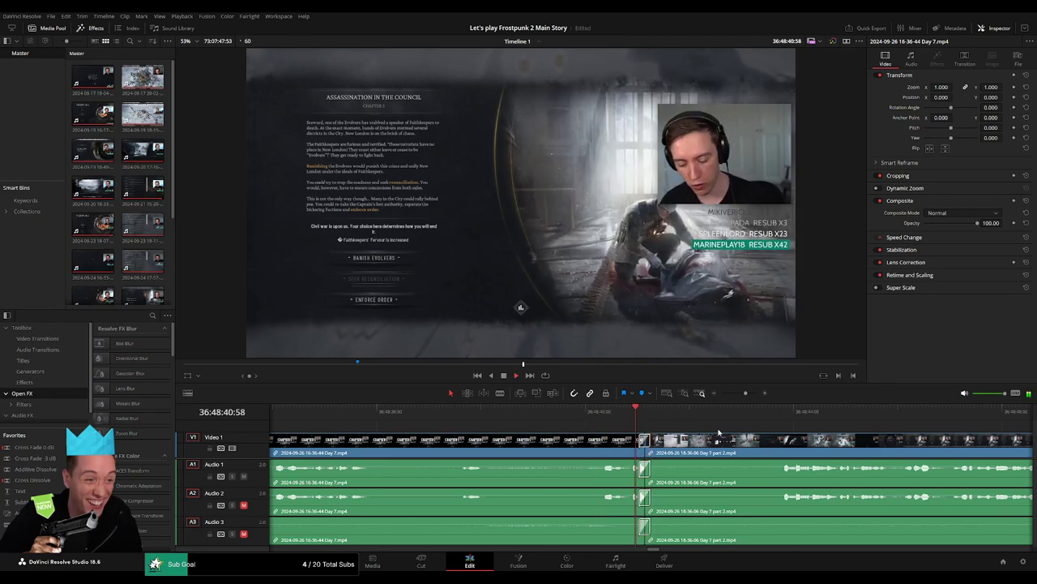
pyautogui.click(759, 422)
pyautogui.press('space')
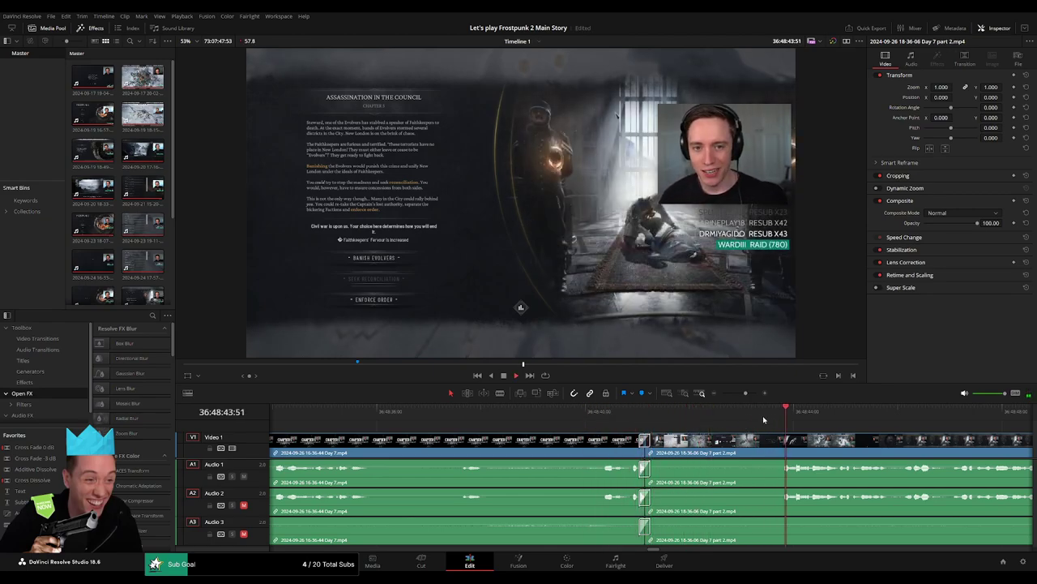
pyautogui.click(714, 396)
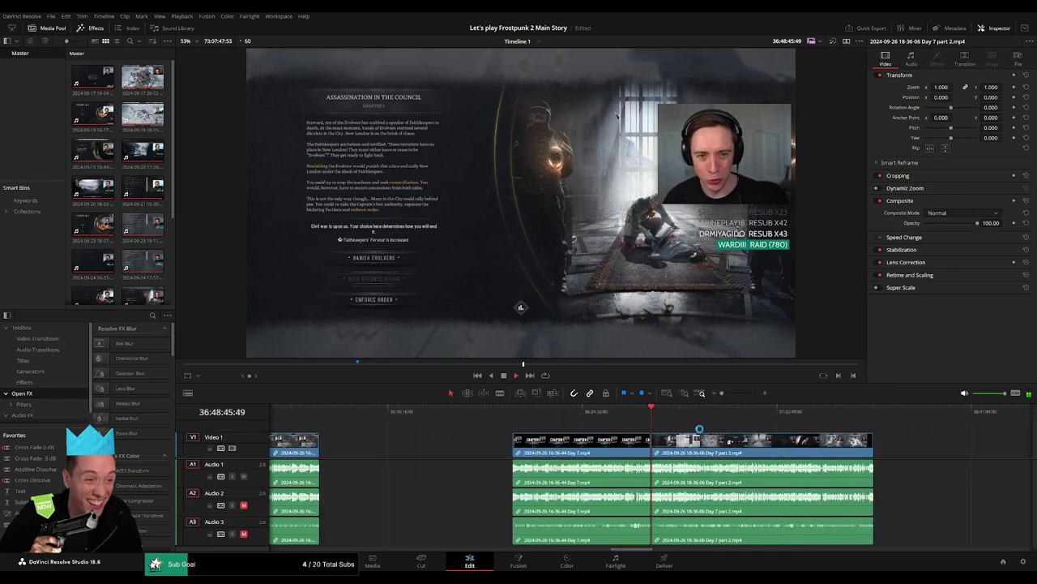
pyautogui.hscroll(3, 529, 428)
# - Scrub through the Day 7 part 2 footage from 36:52:00 to about 36:52:24
pyautogui.click(512, 419)
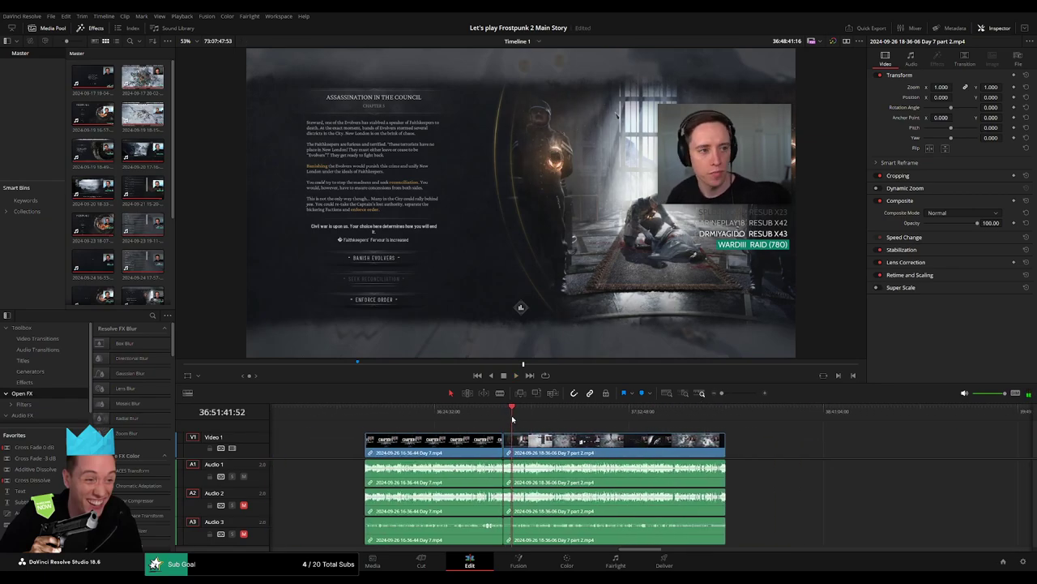
pyautogui.scroll(5, 670, 438)
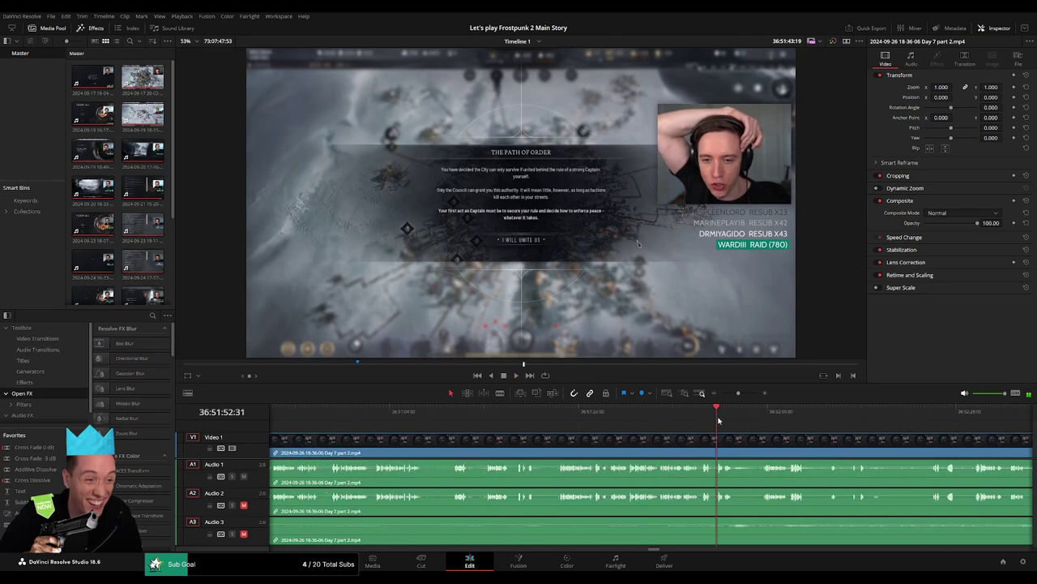
pyautogui.scroll(3, 620, 440)
pyautogui.click(646, 413)
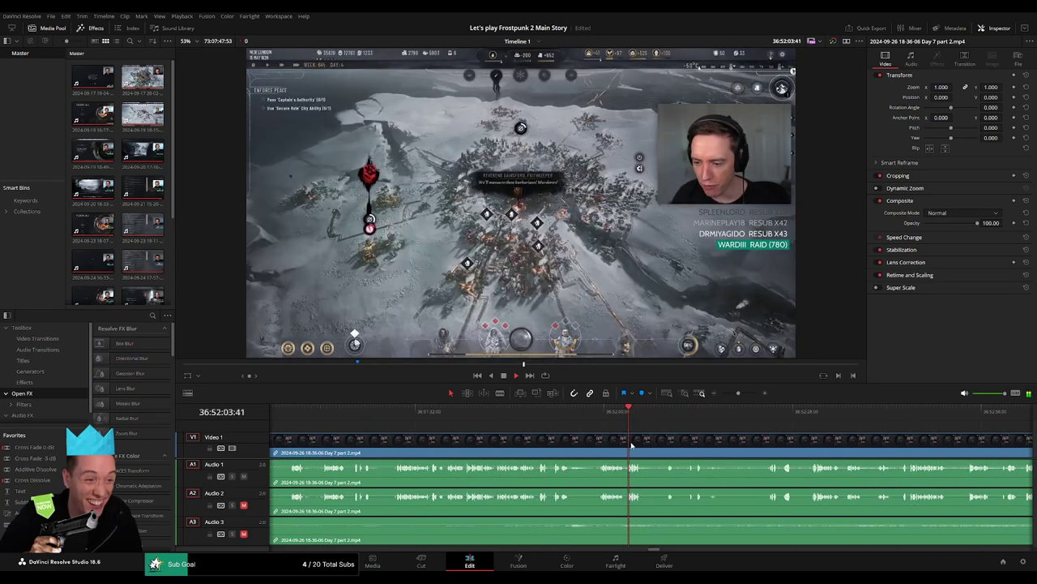
pyautogui.hscroll(3, 559, 436)
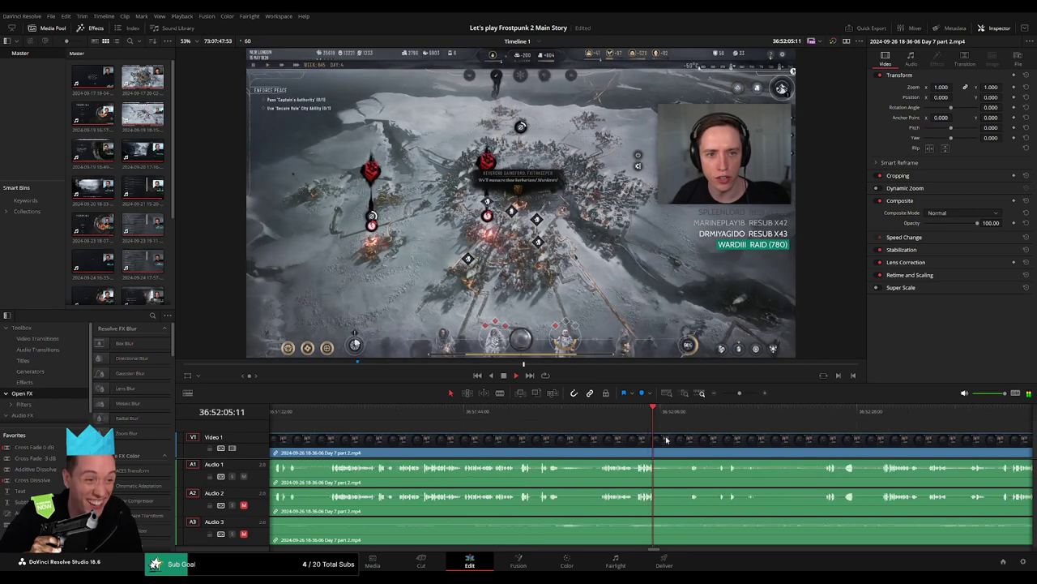
pyautogui.scroll(2, 665, 438)
pyautogui.click(701, 419)
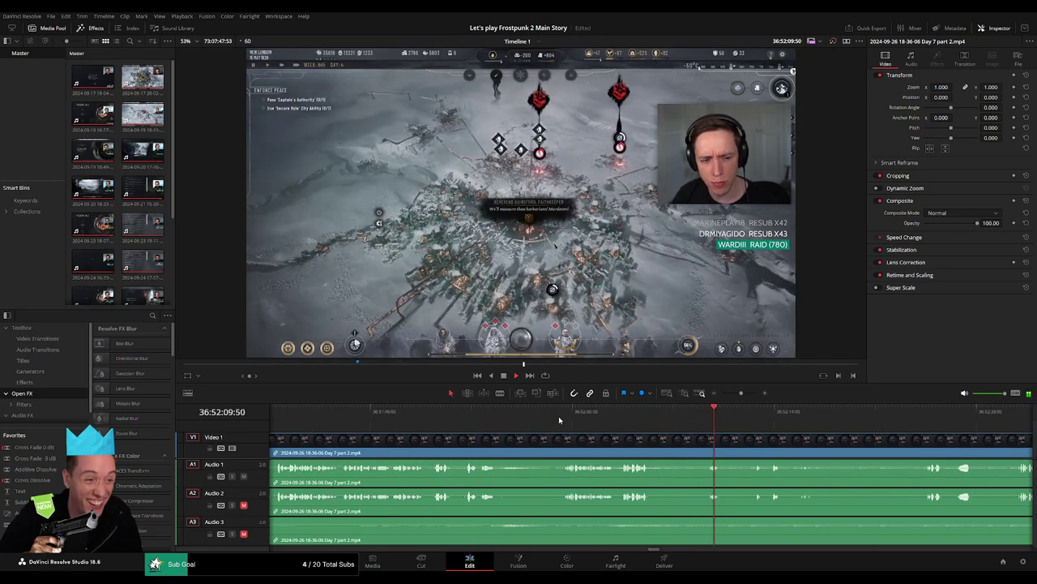
pyautogui.click(565, 419)
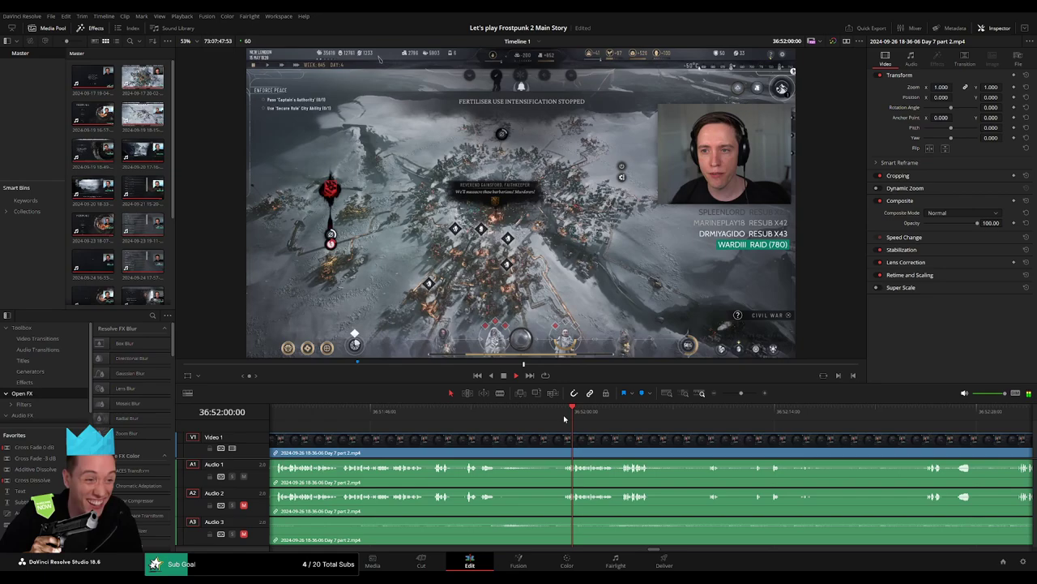
pyautogui.click(624, 412)
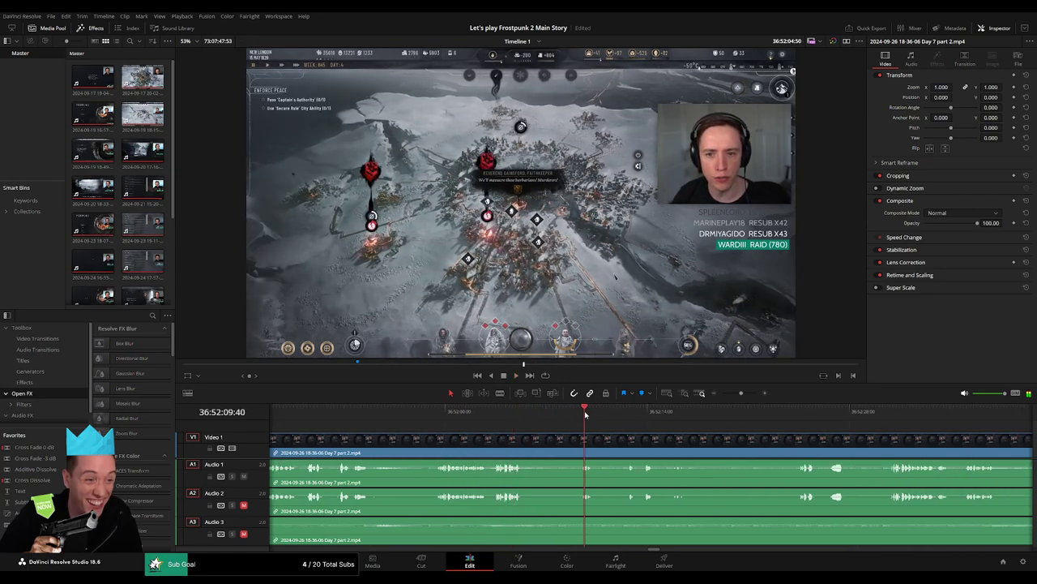
pyautogui.click(585, 410)
pyautogui.click(623, 418)
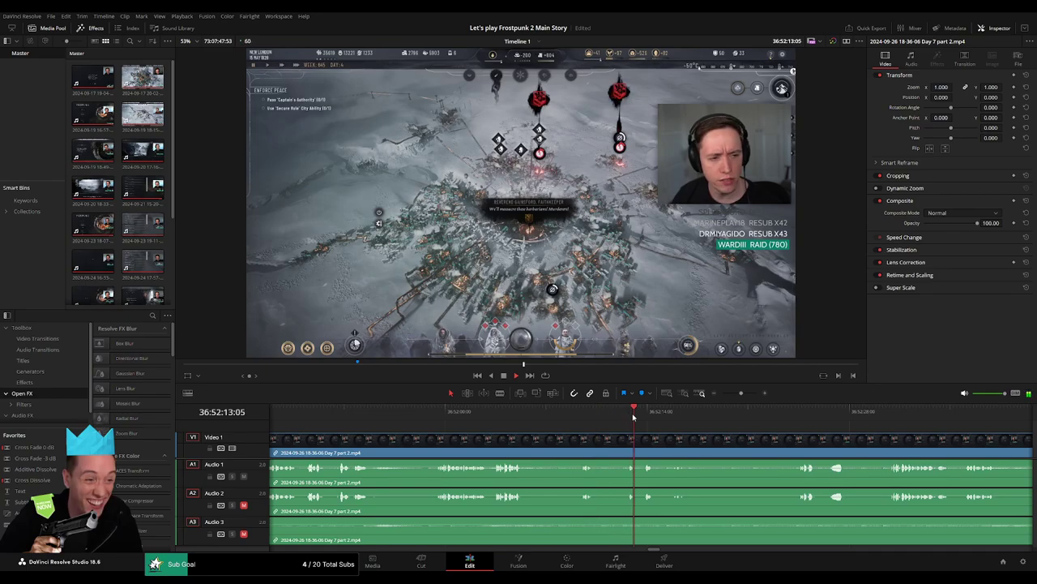
pyautogui.click(757, 415)
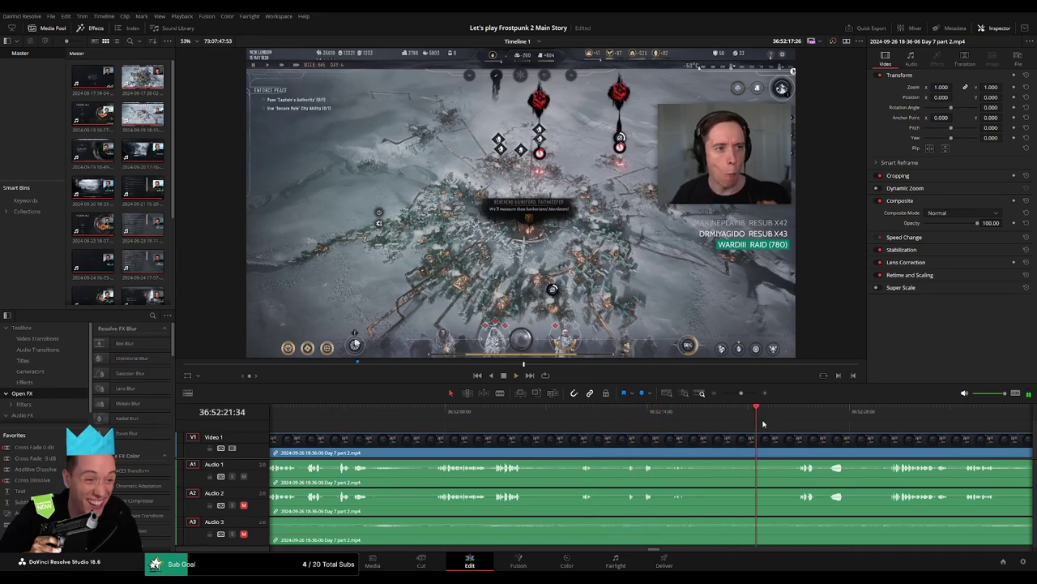
pyautogui.click(798, 417)
# - Cut the clip at 36:52:23:30 with the Blade tool and return to Selection mode
pyautogui.scroll(1, 798, 442)
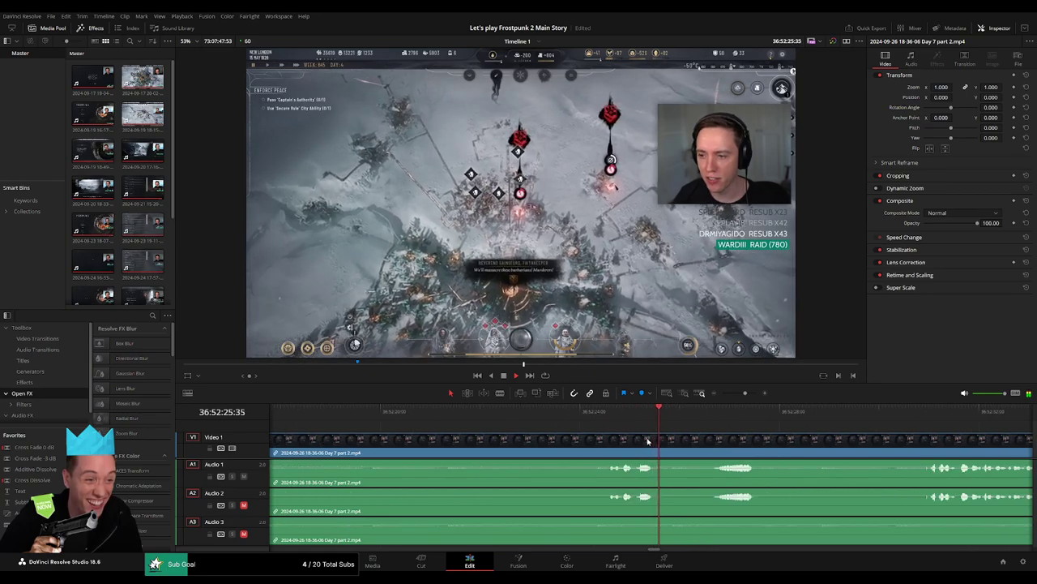
pyautogui.click(610, 415)
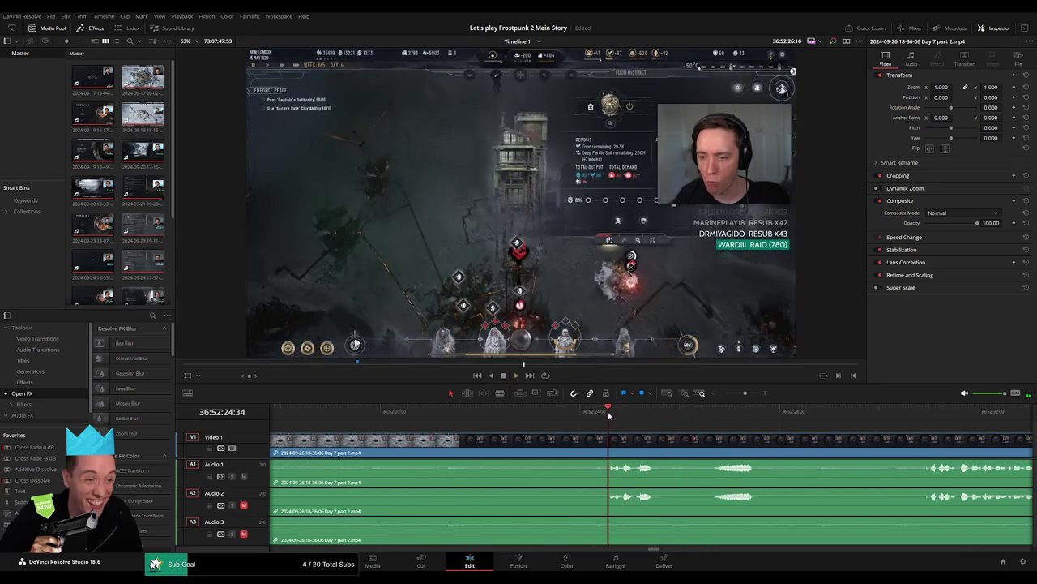
pyautogui.click(575, 423)
pyautogui.click(555, 423)
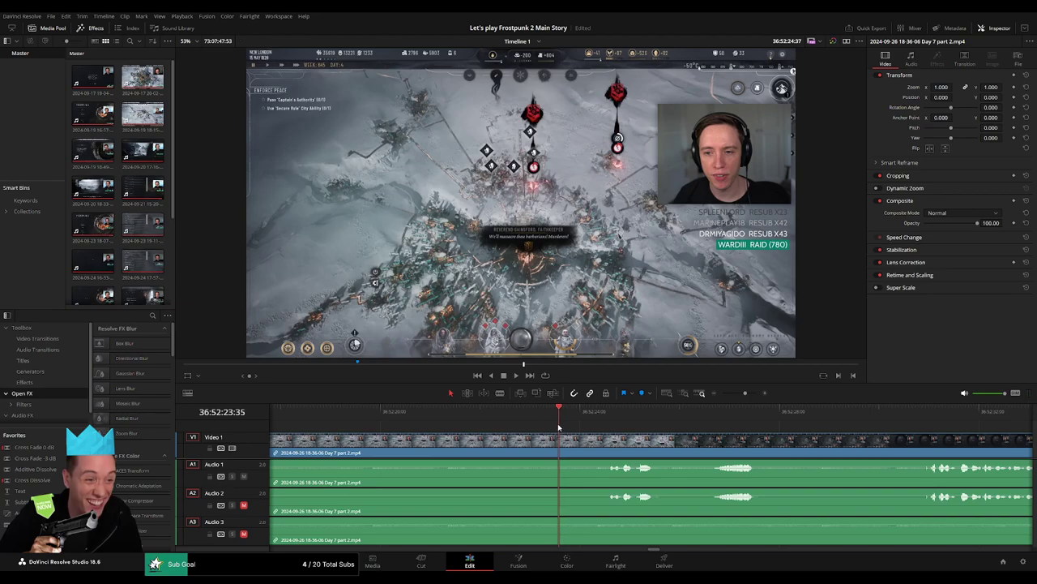
pyautogui.click(559, 445)
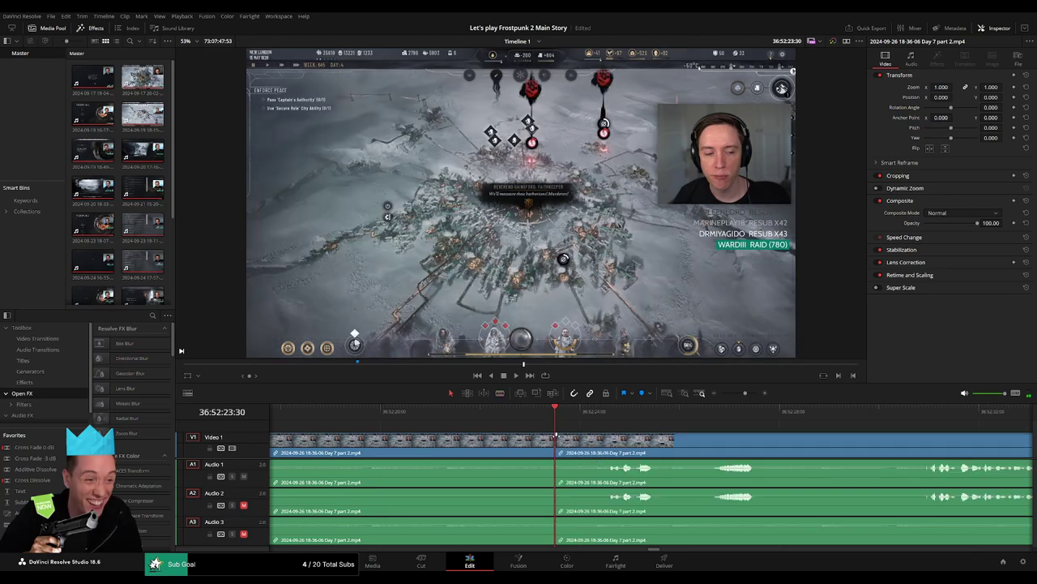
pyautogui.press('a')
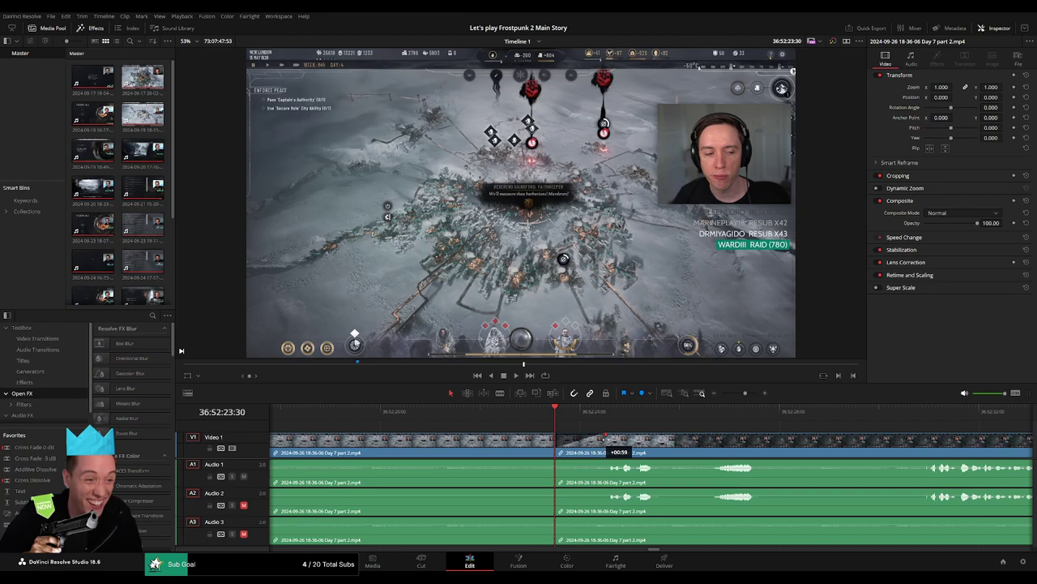
# - Add a video fade and lengthen the A2 and A3 audio fades across the 36:52:23:30 cut
pyautogui.moveTo(604, 439)
pyautogui.mouseDown()
pyautogui.moveTo(507, 438)
pyautogui.moveTo(504, 462)
pyautogui.moveTo(603, 463)
pyautogui.mouseUp()
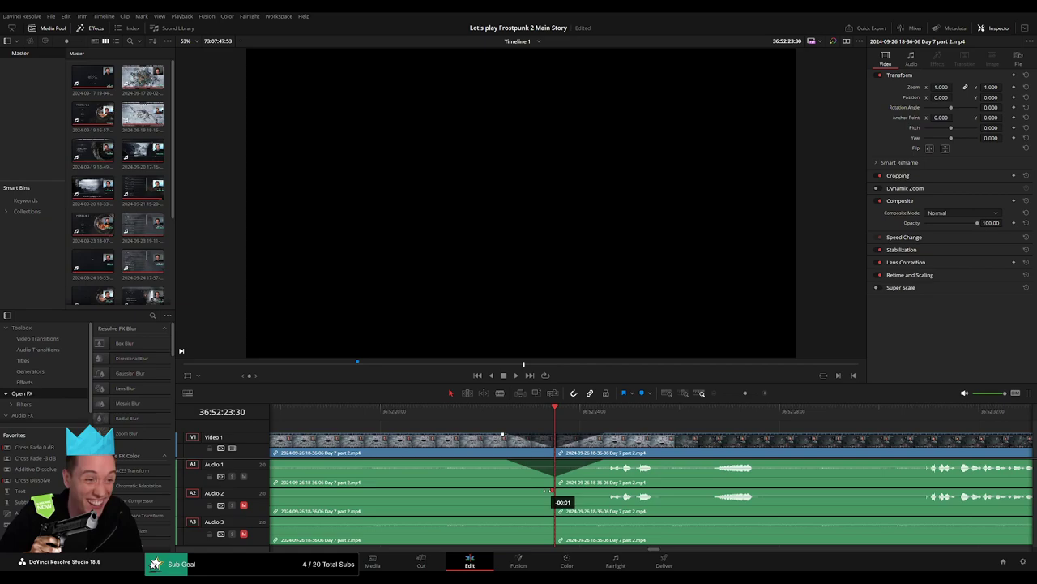
pyautogui.moveTo(551, 490)
pyautogui.mouseDown()
pyautogui.moveTo(502, 492)
pyautogui.moveTo(607, 492)
pyautogui.mouseUp()
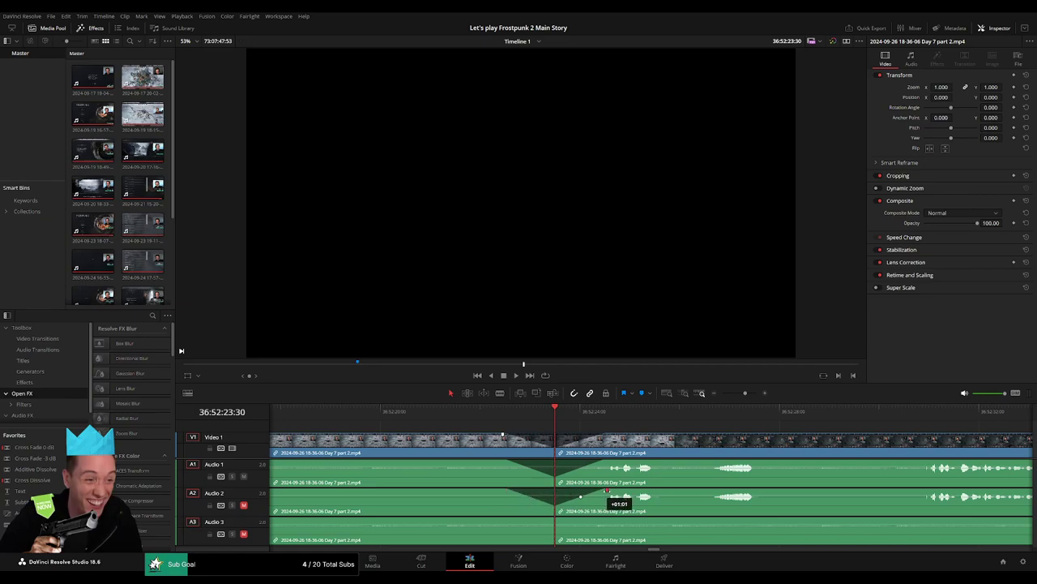
pyautogui.moveTo(551, 520)
pyautogui.mouseDown()
pyautogui.moveTo(504, 523)
pyautogui.moveTo(606, 520)
pyautogui.mouseUp()
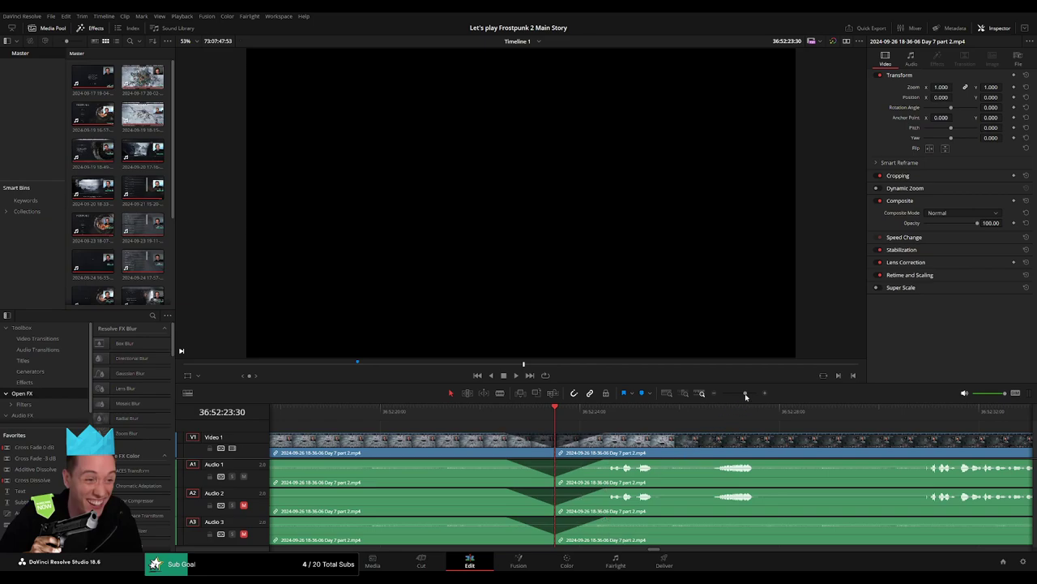
pyautogui.moveTo(746, 395); pyautogui.dragTo(722, 396)
# - Park the playhead at 38:00:00:00 and snap the Day 7 part 2 clip to start there
pyautogui.press('Home')
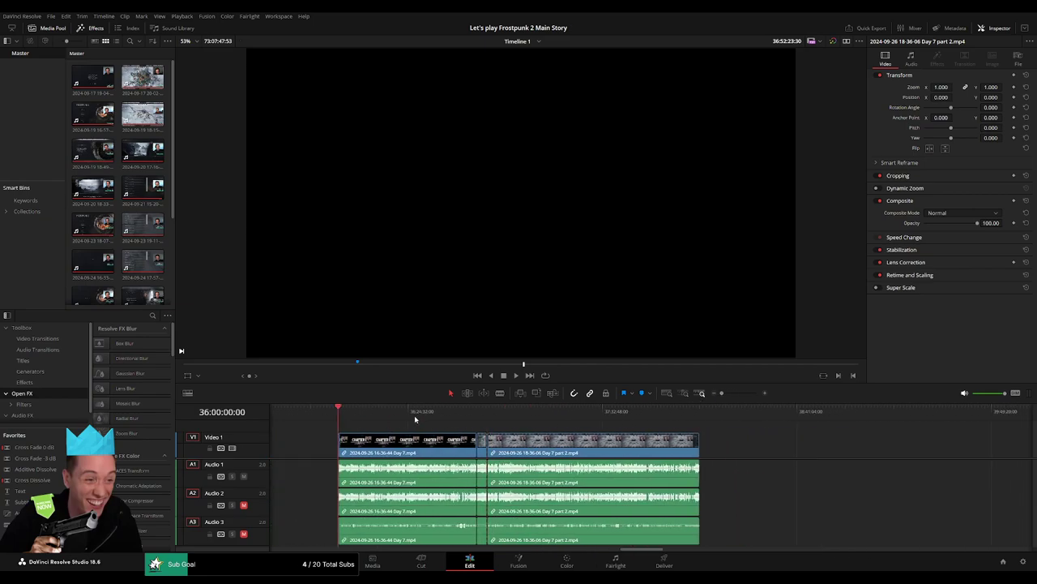
pyautogui.hotkey('ctrl', 'z')
pyautogui.hotkey('ctrl', 'z')
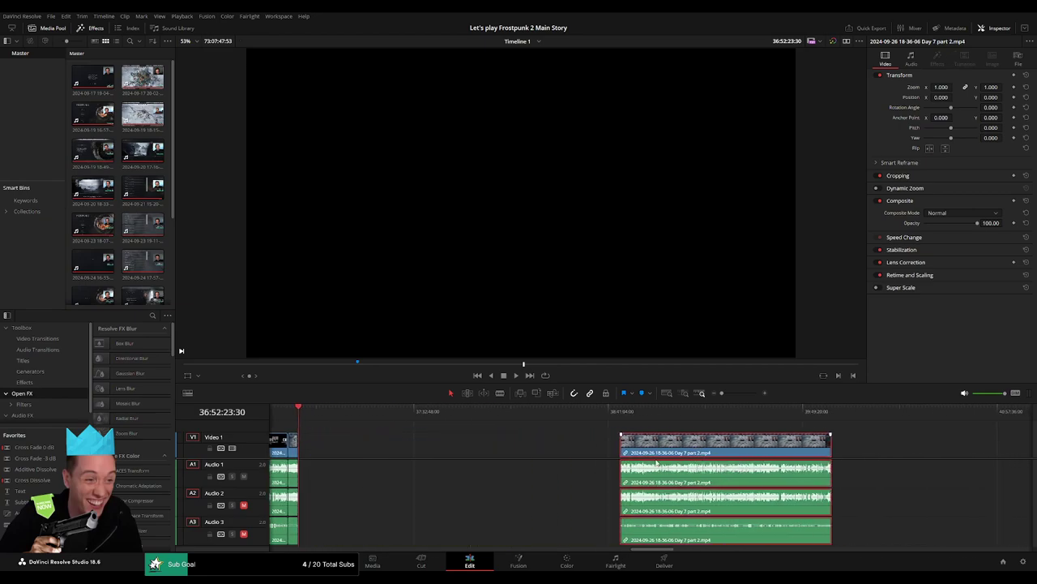
pyautogui.click(425, 454)
pyautogui.moveTo(416, 413); pyautogui.dragTo(492, 429)
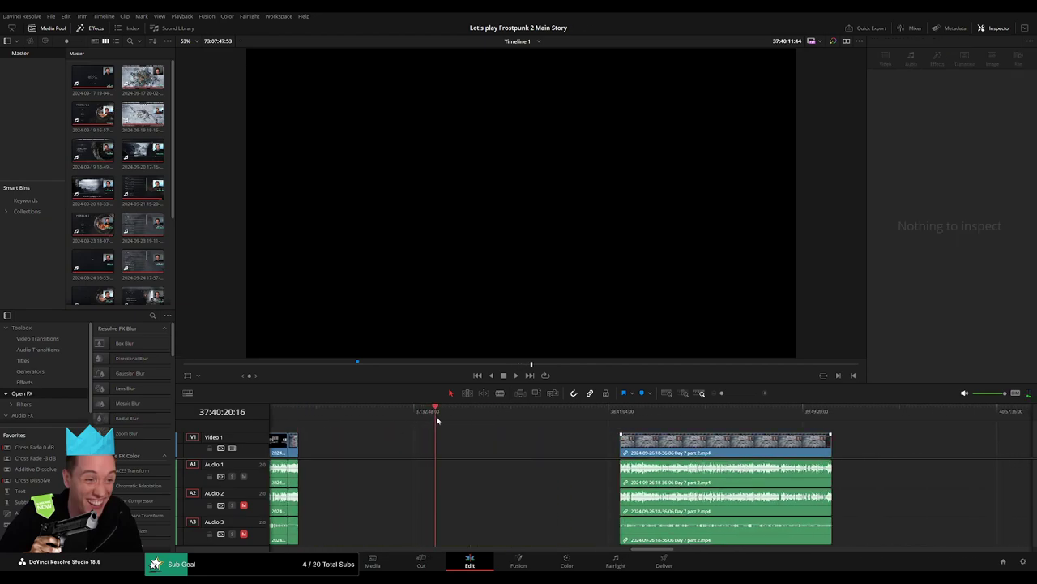
pyautogui.scroll(5, 492, 430)
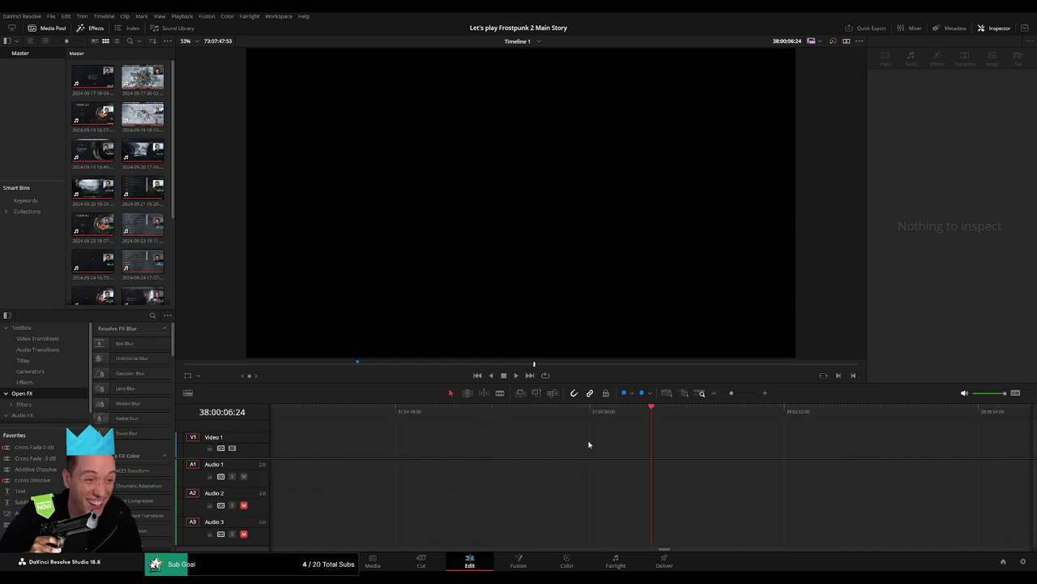
pyautogui.click(647, 413)
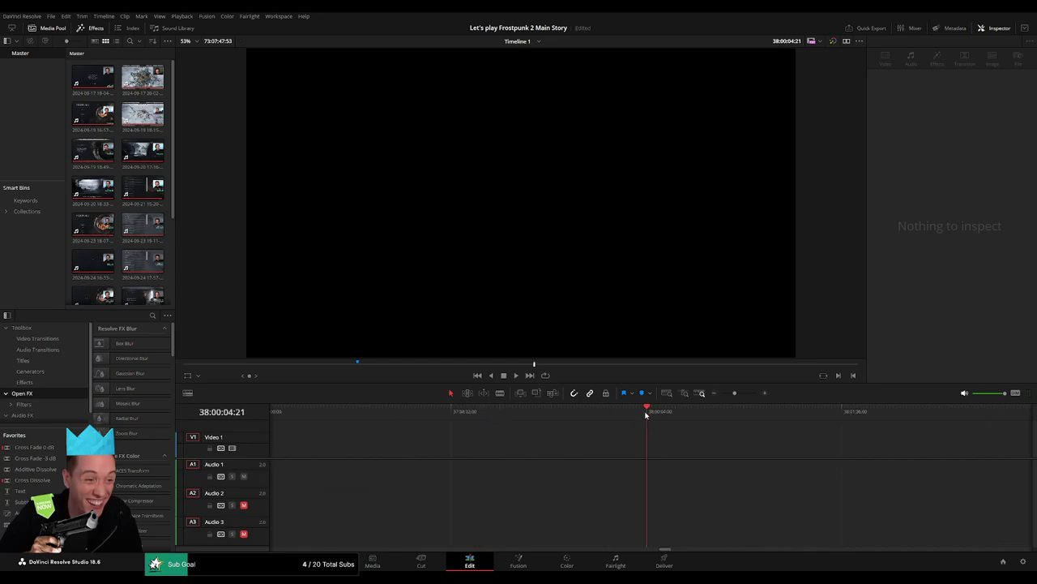
pyautogui.moveTo(647, 414); pyautogui.dragTo(640, 416)
pyautogui.moveTo(739, 394); pyautogui.dragTo(723, 394)
pyautogui.moveTo(824, 444); pyautogui.dragTo(706, 429)
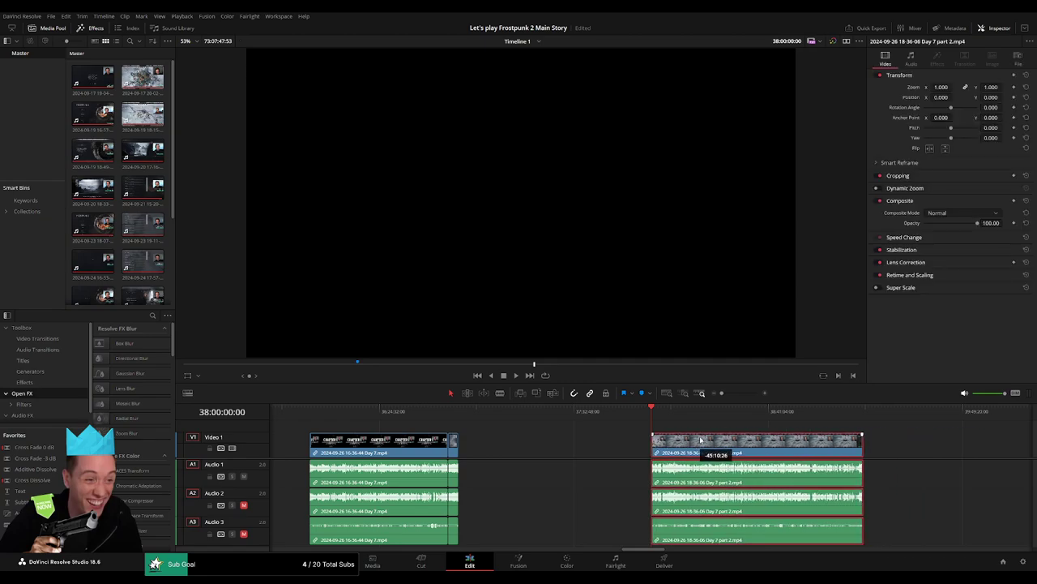
pyautogui.hscroll(5, 729, 433)
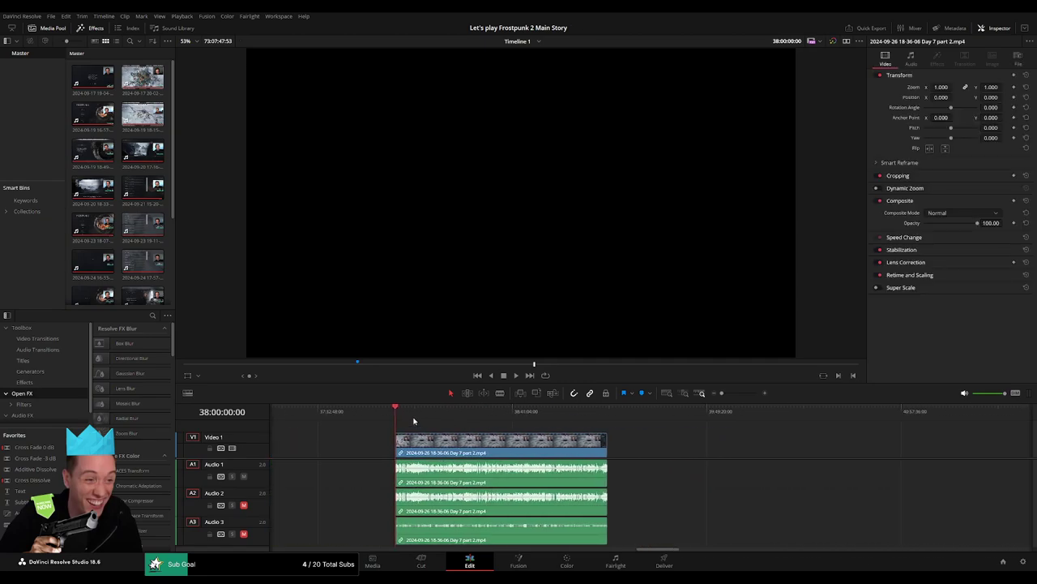
pyautogui.moveTo(413, 415)
pyautogui.mouseDown()
pyautogui.moveTo(395, 415)
pyautogui.moveTo(542, 414)
pyautogui.mouseUp()
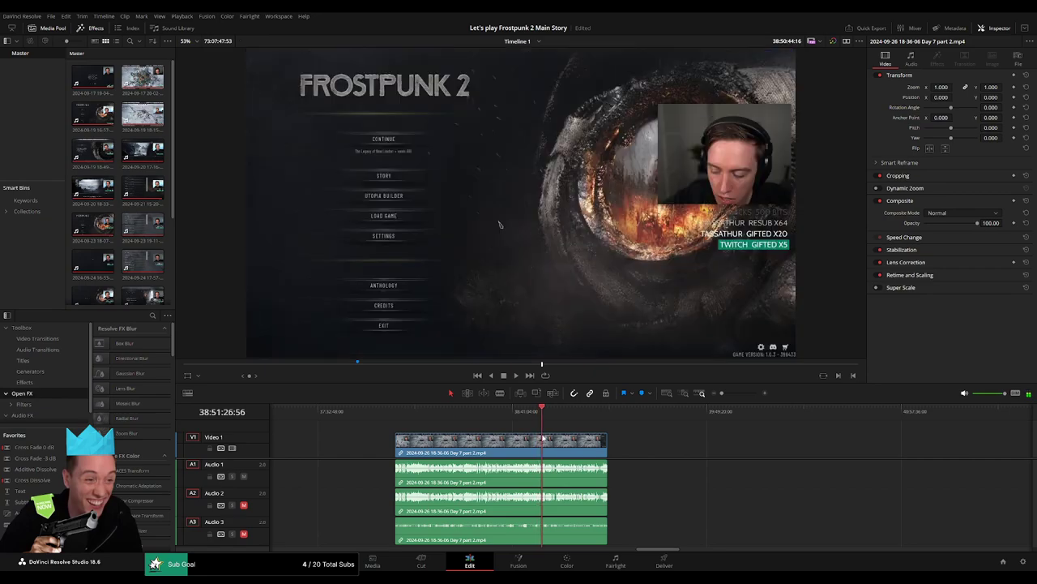
pyautogui.scroll(5, 582, 459)
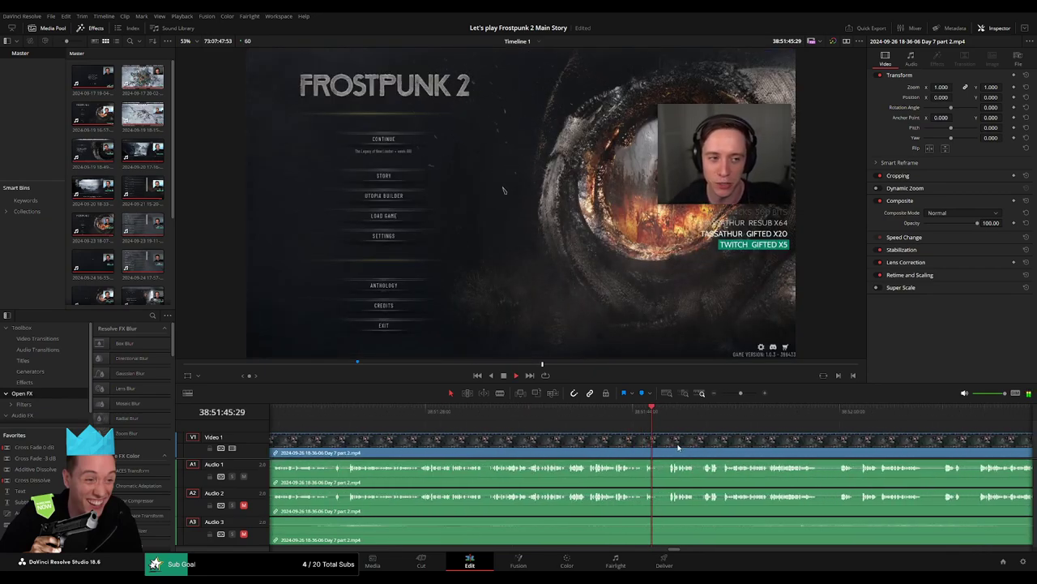
pyautogui.click(670, 417)
pyautogui.press('space')
pyautogui.hscroll(3, 648, 454)
pyautogui.click(622, 417)
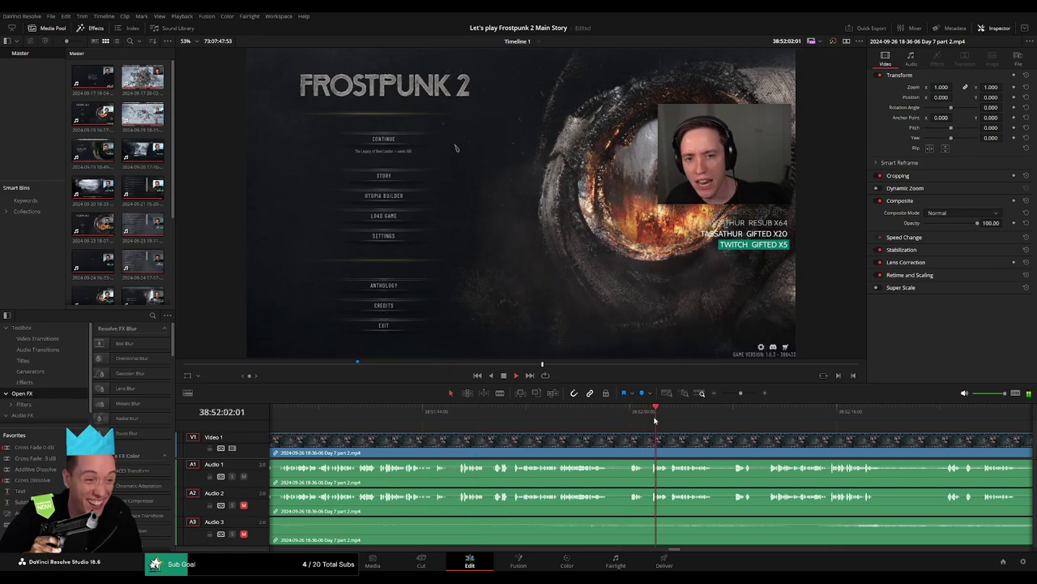
pyautogui.click(739, 417)
pyautogui.hscroll(4, 498, 410)
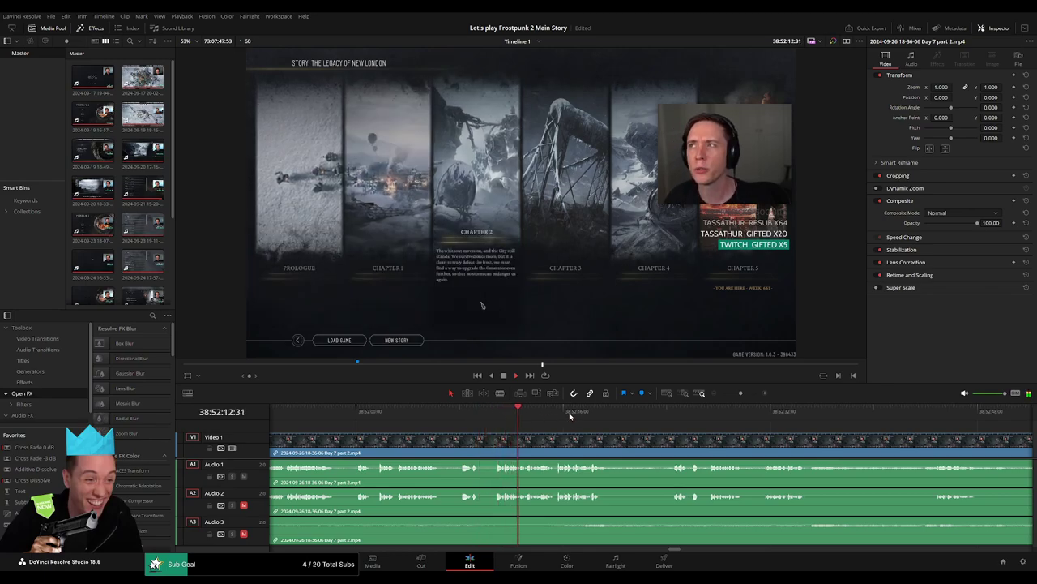
pyautogui.moveTo(632, 415); pyautogui.dragTo(663, 421)
pyautogui.scroll(3, 645, 450)
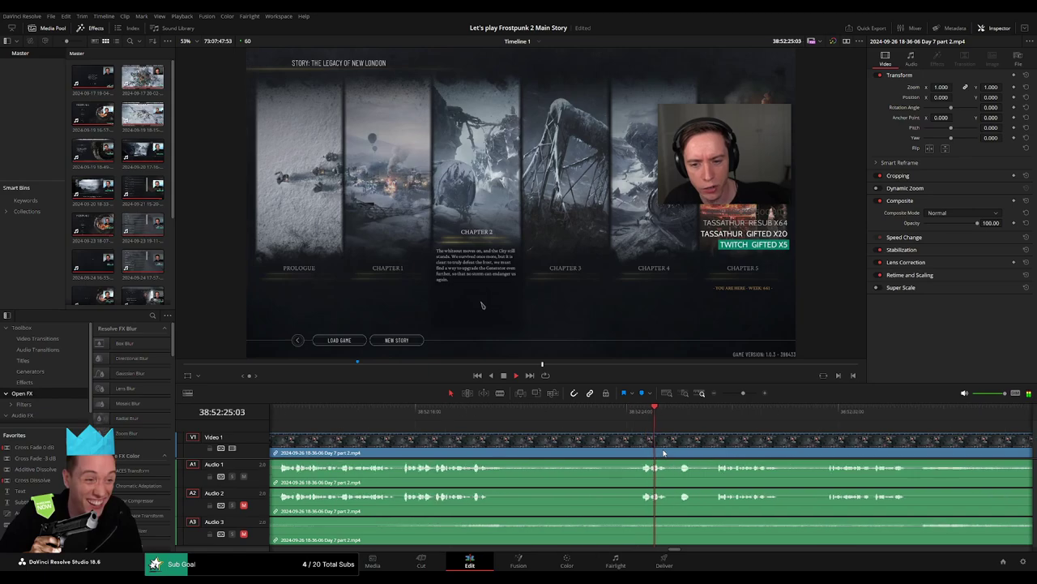
pyautogui.moveTo(607, 421); pyautogui.dragTo(550, 436)
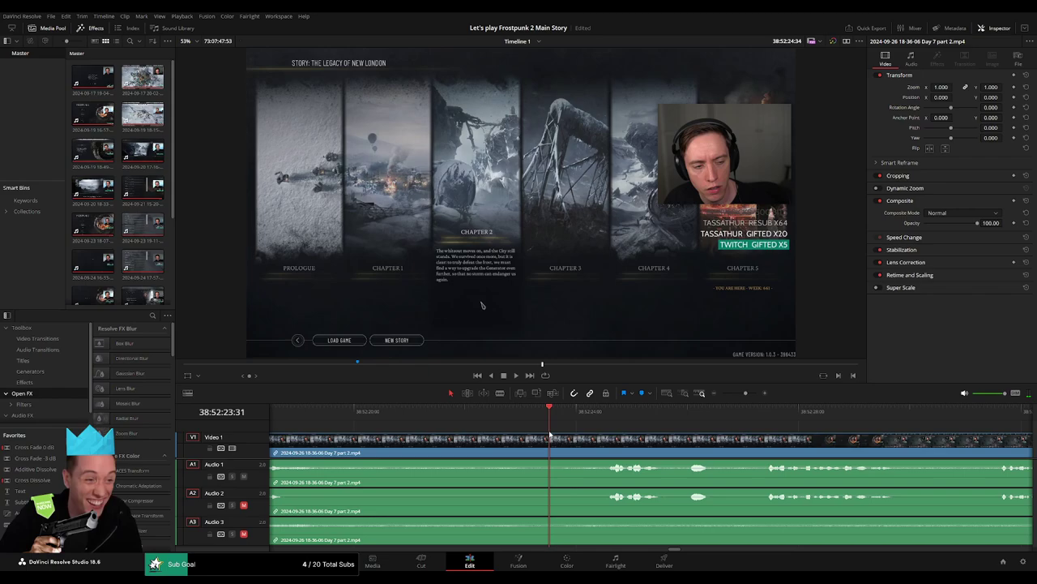
# - Blade at 38:52:23:30, trim both clip edges, and fade A1, A2 and A3 at the cut
pyautogui.hotkey('ctrl', 'b')
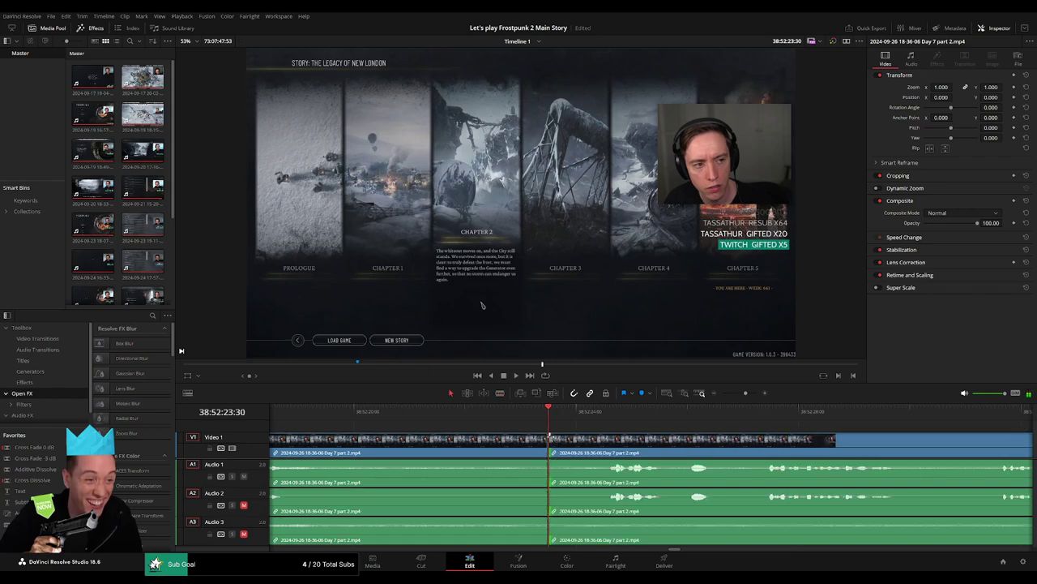
pyautogui.moveTo(551, 437); pyautogui.dragTo(615, 438)
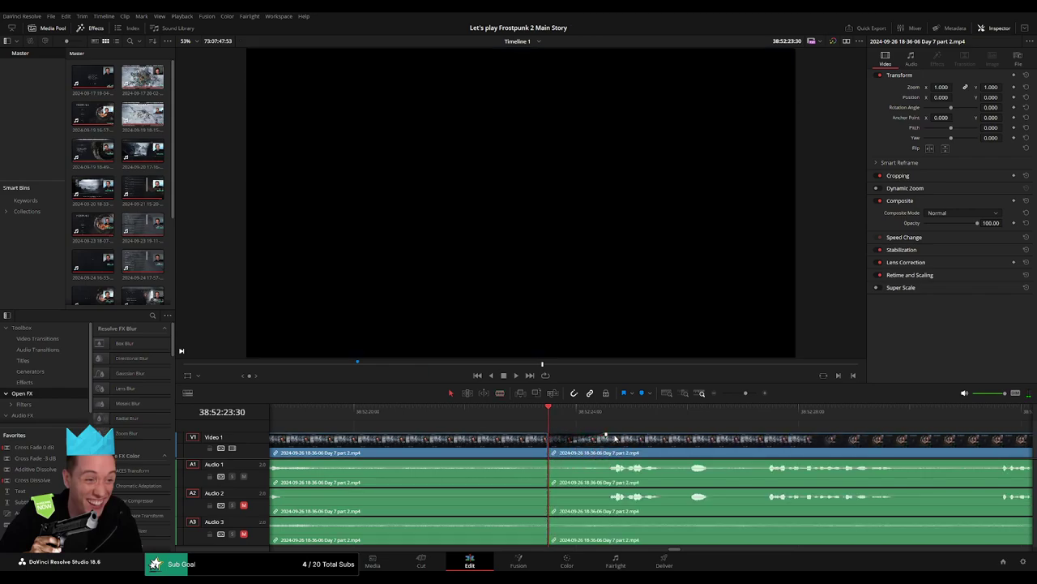
pyautogui.moveTo(547, 437); pyautogui.dragTo(501, 437)
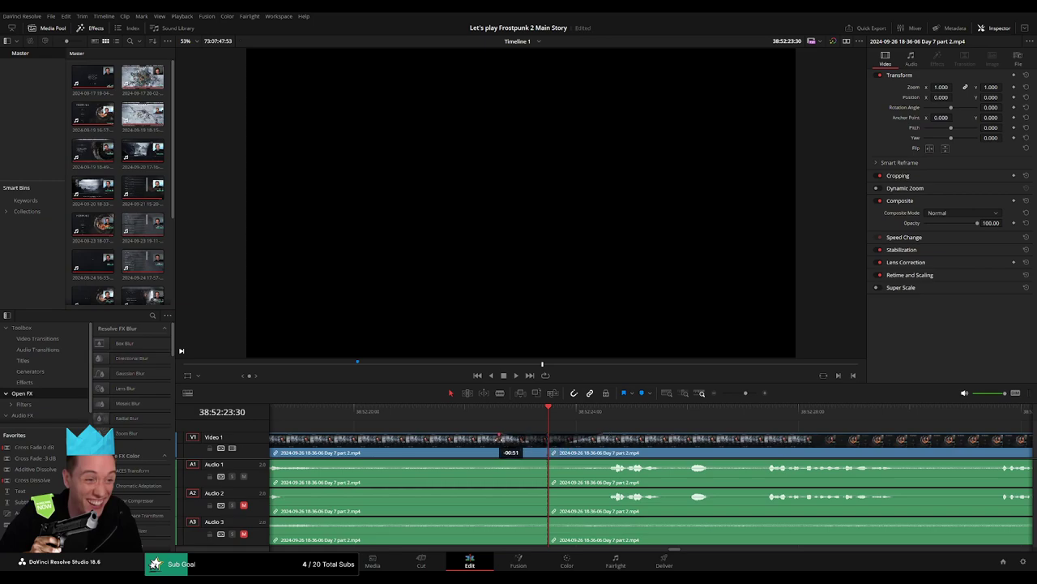
pyautogui.moveTo(546, 461)
pyautogui.mouseDown()
pyautogui.moveTo(492, 462)
pyautogui.moveTo(600, 463)
pyautogui.mouseUp()
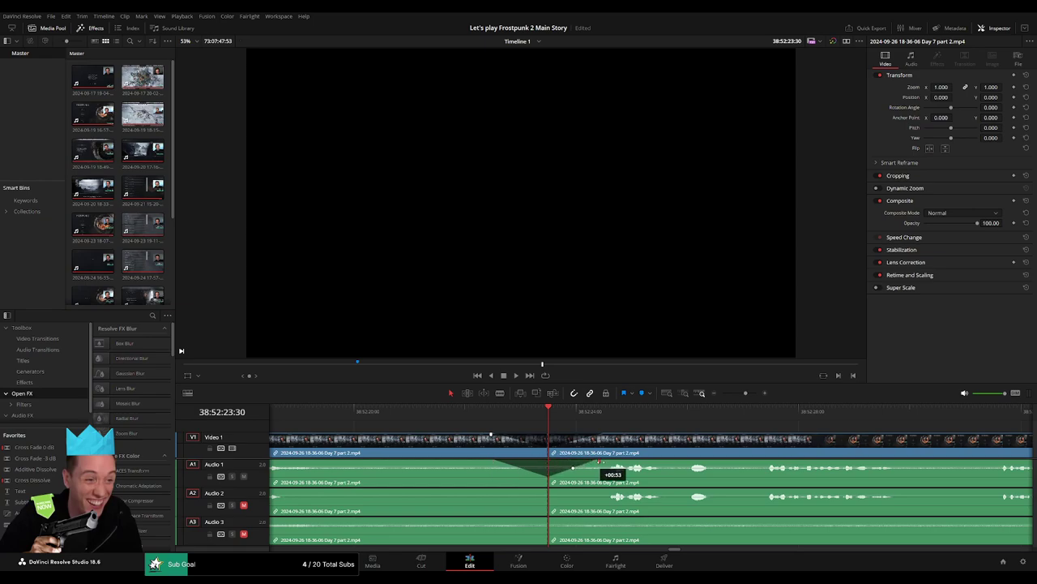
pyautogui.moveTo(548, 488)
pyautogui.mouseDown()
pyautogui.moveTo(496, 490)
pyautogui.moveTo(603, 491)
pyautogui.mouseUp()
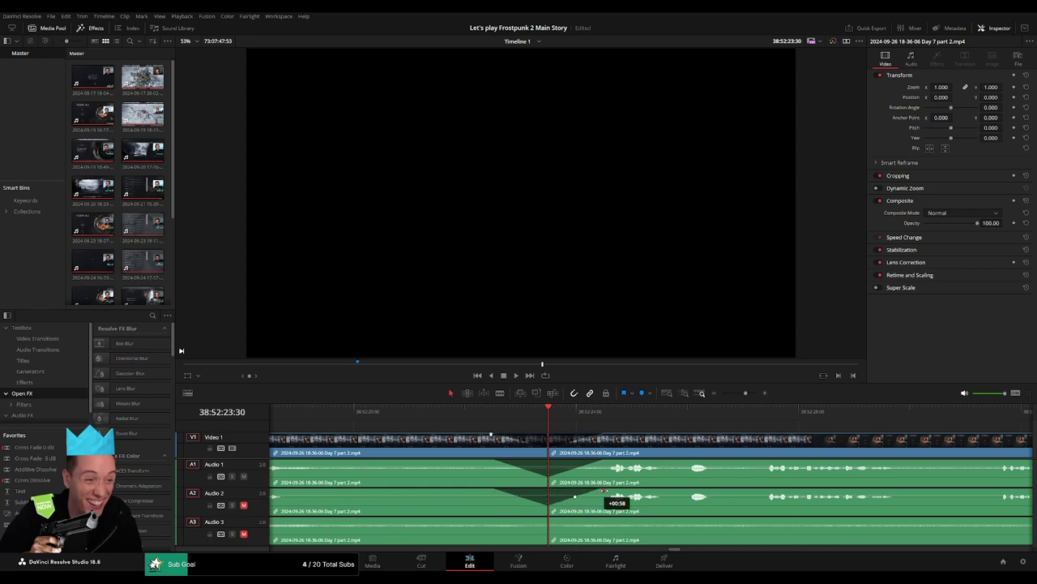
pyautogui.moveTo(547, 519)
pyautogui.mouseDown()
pyautogui.moveTo(511, 519)
pyautogui.moveTo(611, 519)
pyautogui.mouseUp()
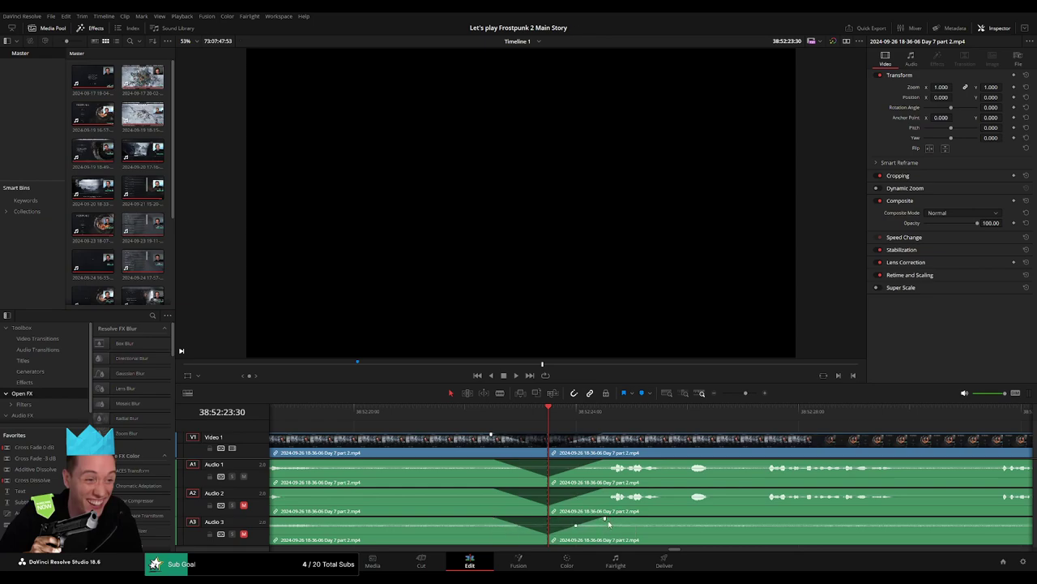
# - Move the later clip left across the gap and add a '20 episodes' marker at 38:52:23:30
pyautogui.scroll(-3, 711, 439)
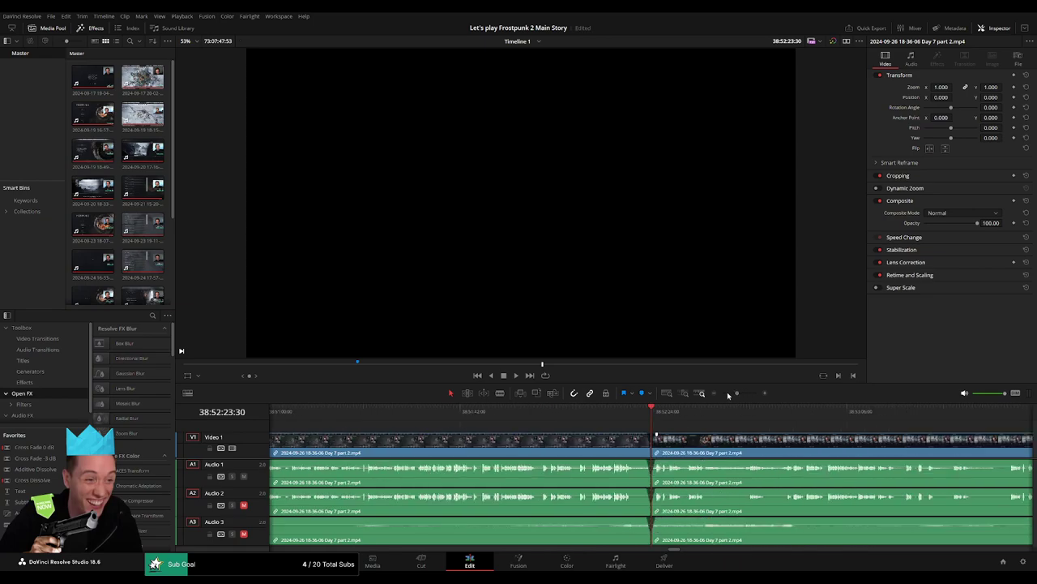
pyautogui.scroll(-3, 567, 438)
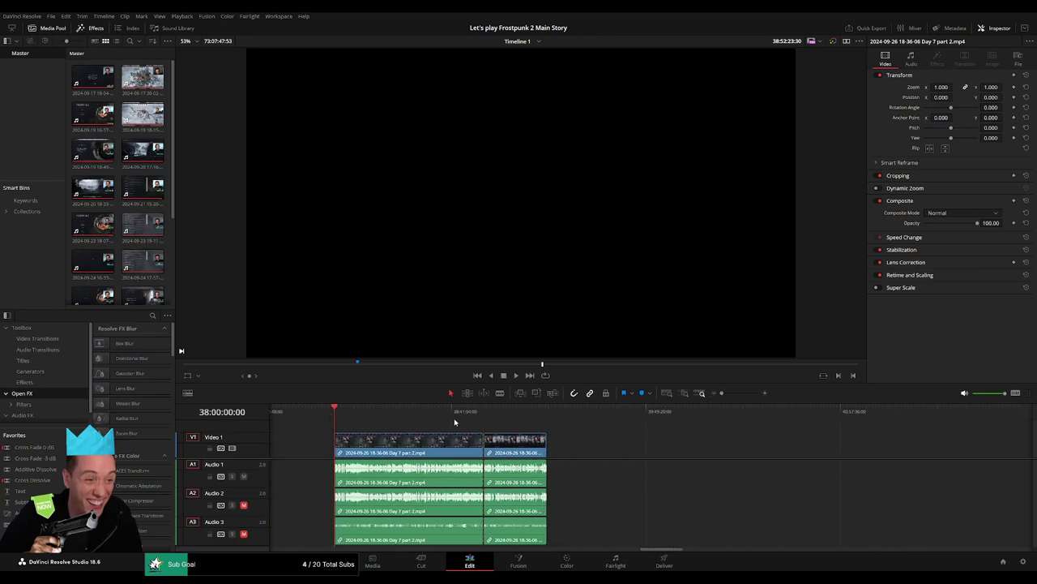
pyautogui.moveTo(487, 442); pyautogui.dragTo(505, 458)
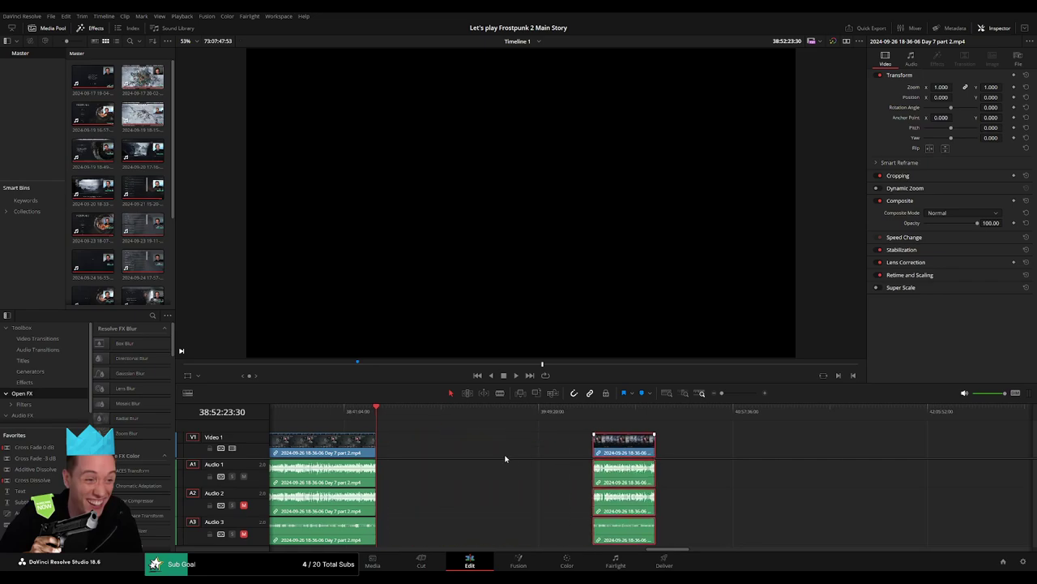
pyautogui.moveTo(519, 411); pyautogui.dragTo(571, 417)
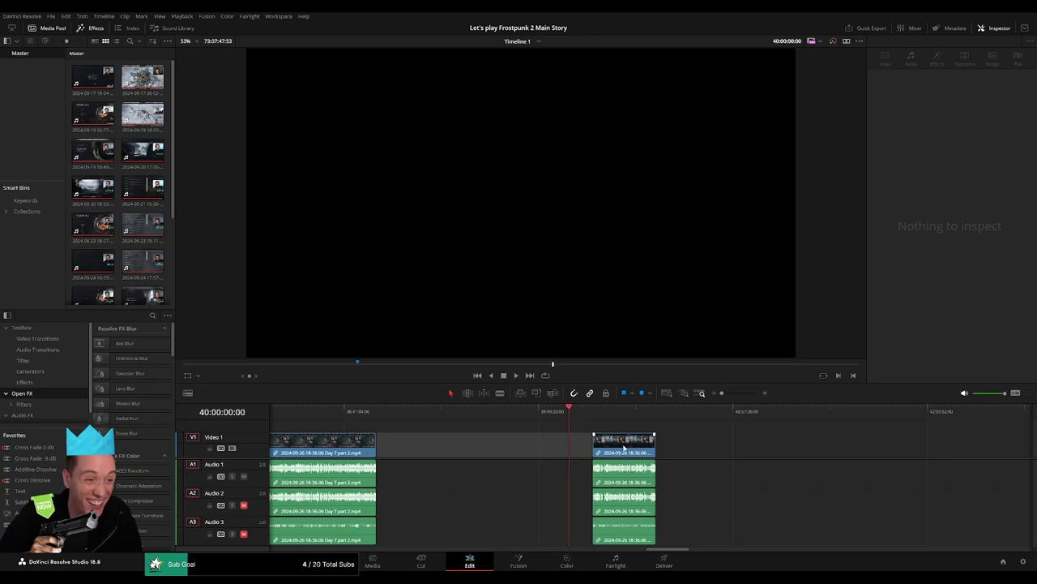
pyautogui.moveTo(623, 447); pyautogui.dragTo(599, 447)
pyautogui.click(378, 411)
pyautogui.click(408, 436)
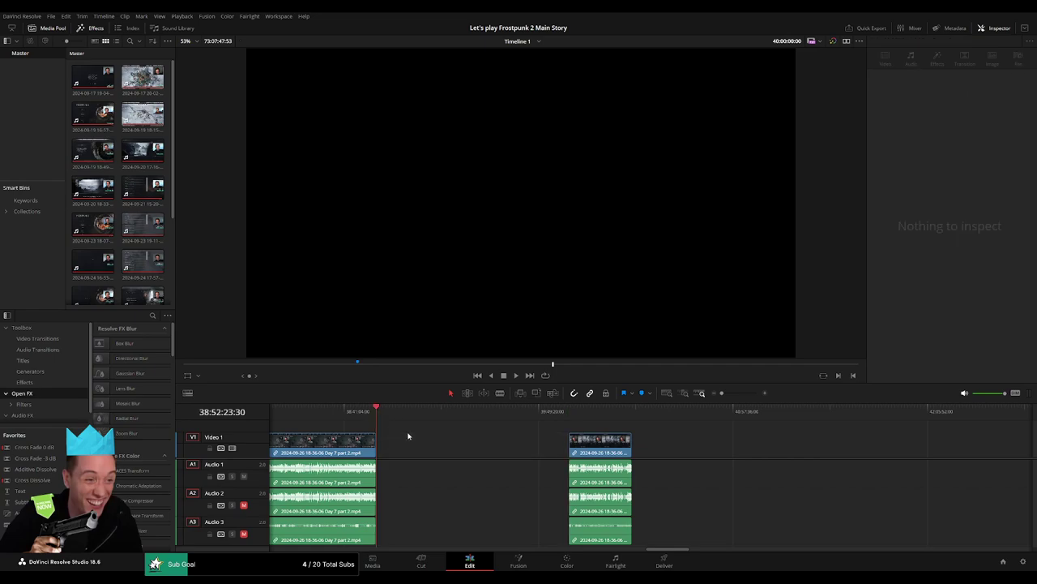
pyautogui.press('m')
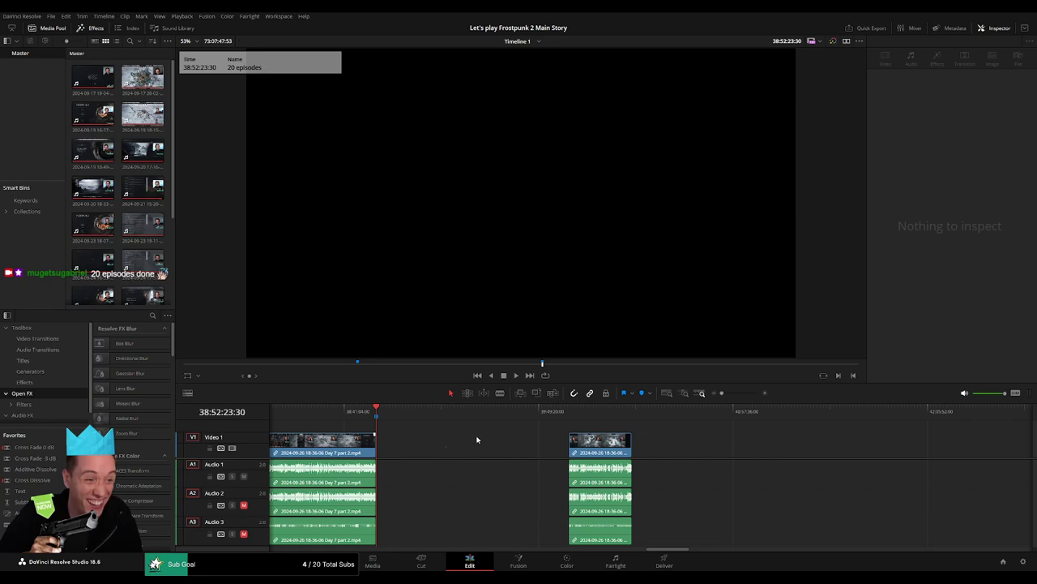
# - Play the Day 7 and Day 8 clips from the Frostpunk 2 main menu at 40:00:00:00
pyautogui.click(566, 410)
pyautogui.hscroll(10, 718, 452)
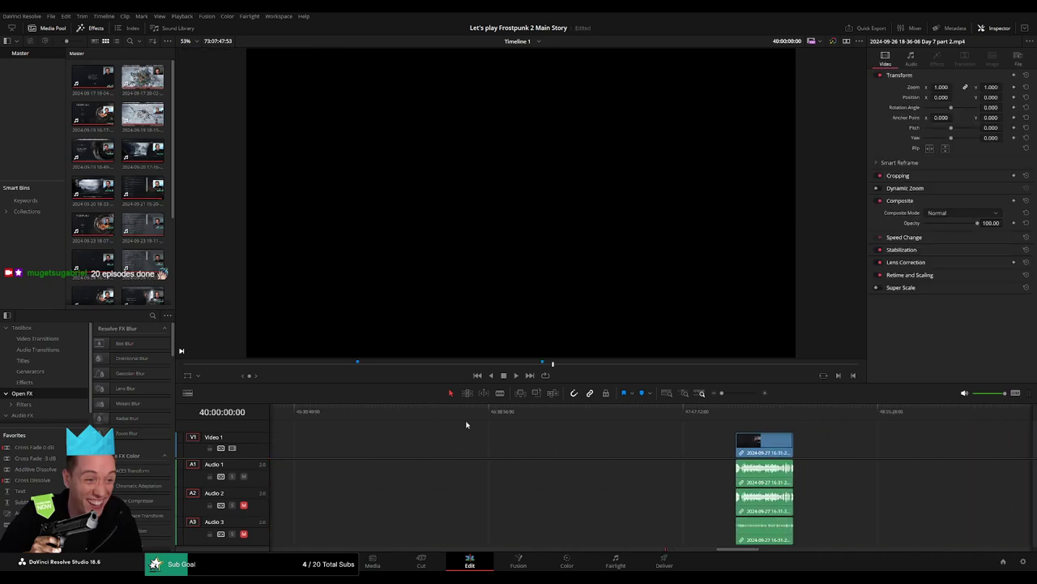
pyautogui.hscroll(-5, 721, 451)
pyautogui.hscroll(-5, 740, 442)
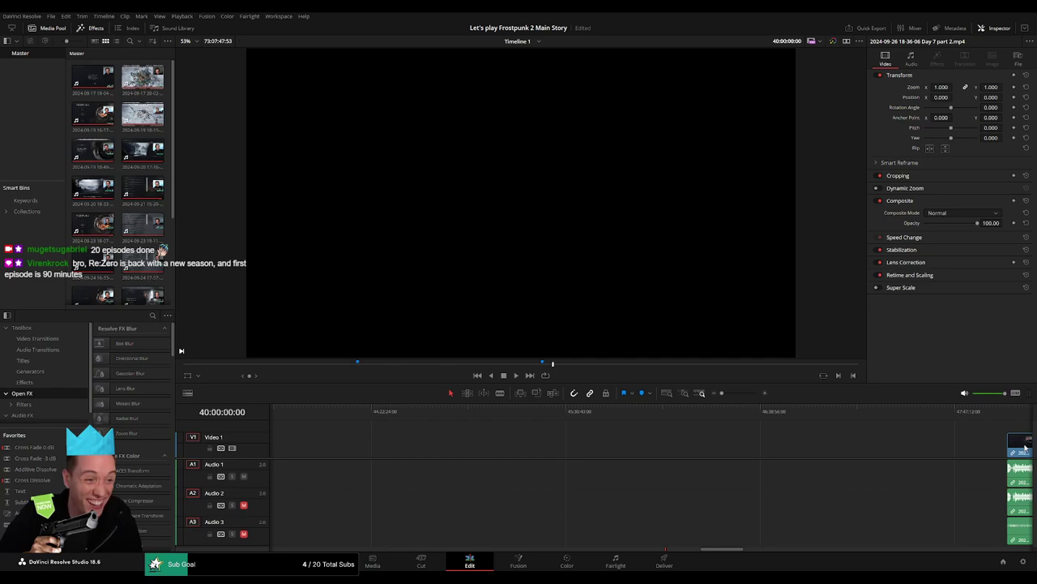
pyautogui.hscroll(-5, 800, 446)
pyautogui.hscroll(-3, 460, 442)
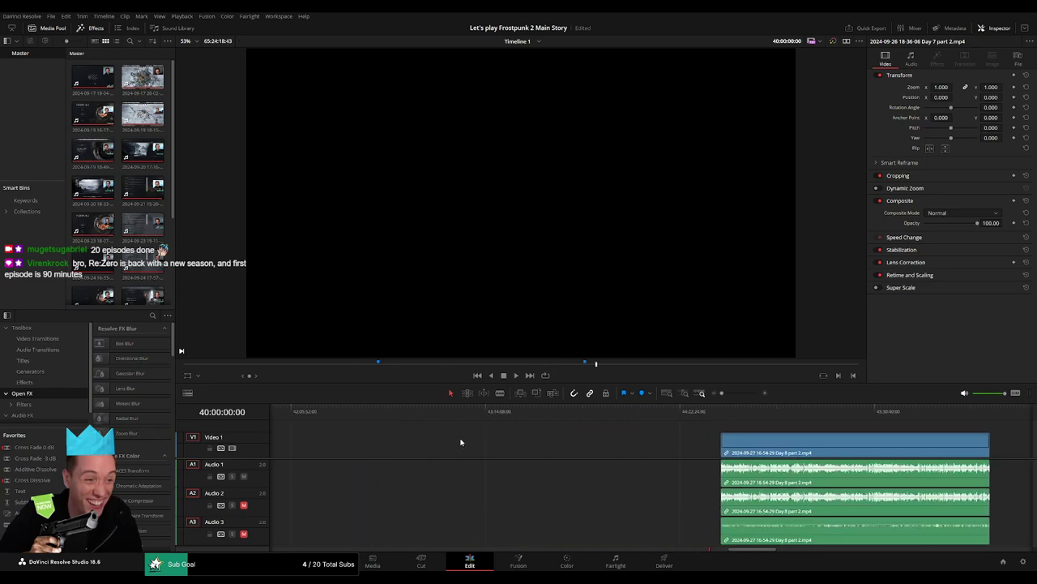
pyautogui.hscroll(-4, 461, 442)
pyautogui.hscroll(-2, 572, 440)
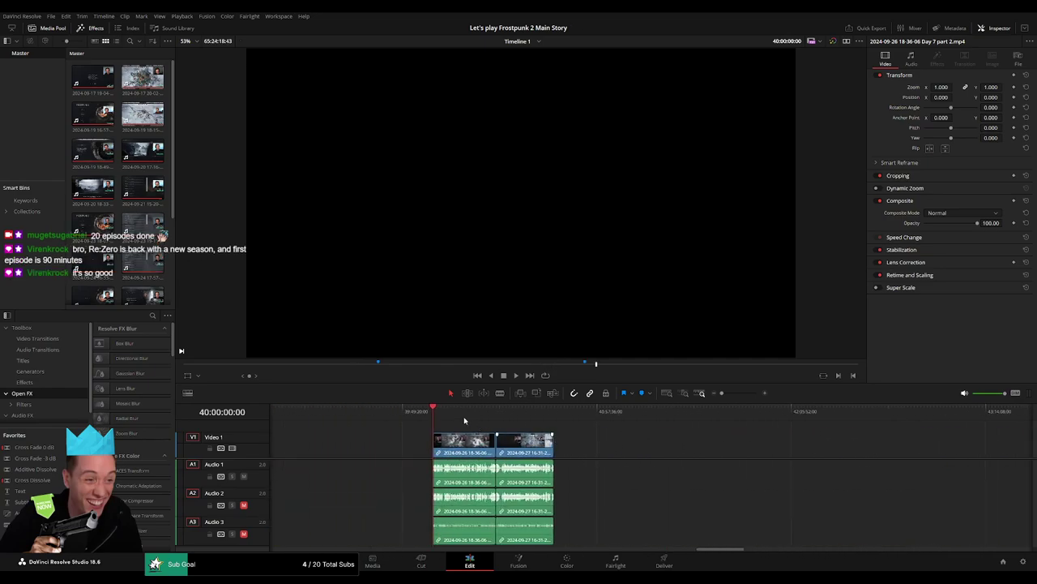
pyautogui.press('space')
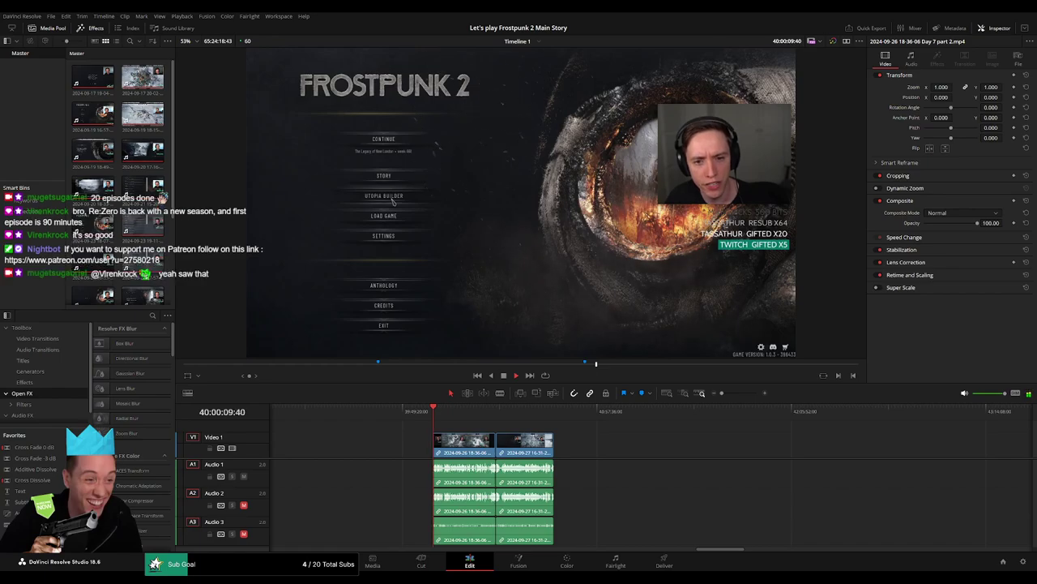
# - Add a cross dissolve at the Day 7-to-Day 8 edit point and play it back
pyautogui.moveTo(442, 419); pyautogui.dragTo(496, 413)
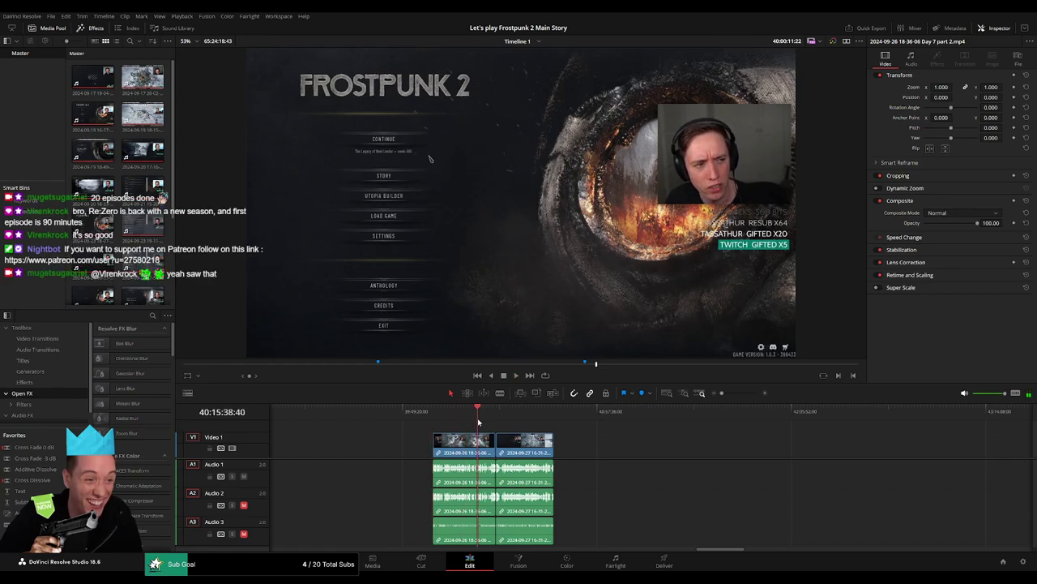
pyautogui.moveTo(735, 396); pyautogui.dragTo(745, 393)
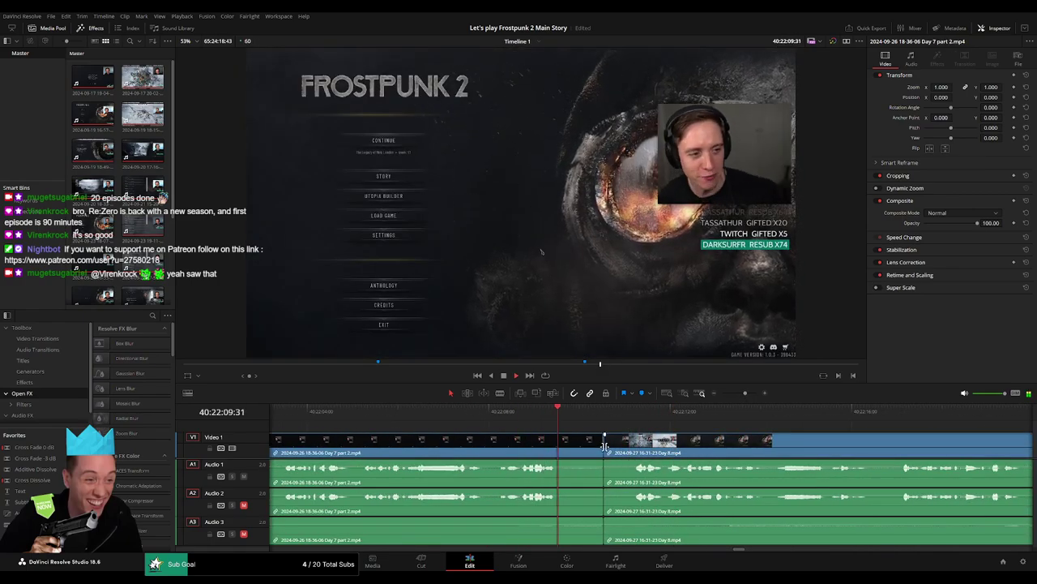
pyautogui.click(603, 440)
pyautogui.hotkey('ctrl', 't')
pyautogui.press('space')
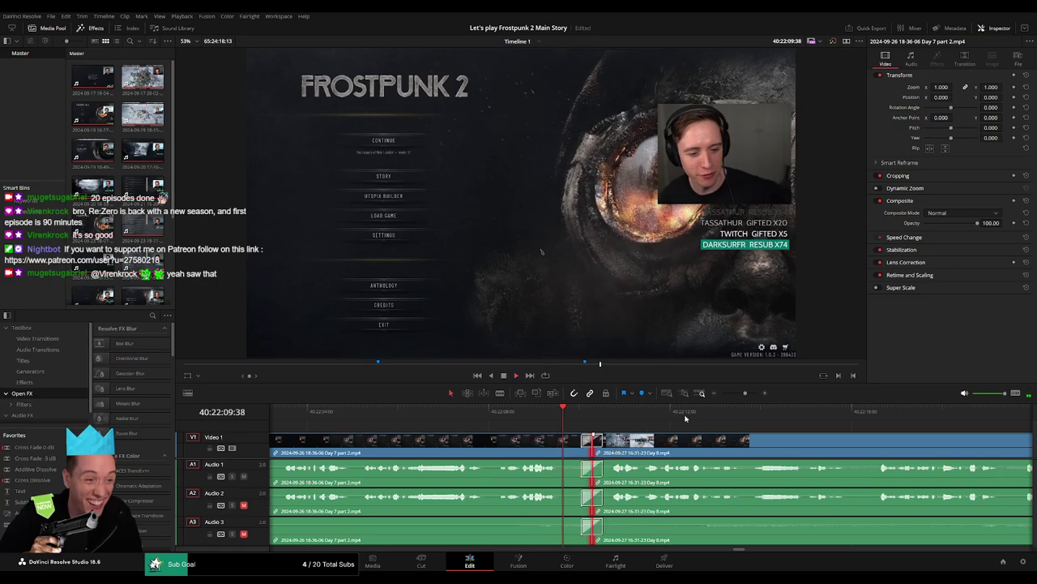
# - Slide Day 8 part 2 left flush against Day 8 and add a transition at their join
pyautogui.moveTo(740, 396); pyautogui.dragTo(721, 394)
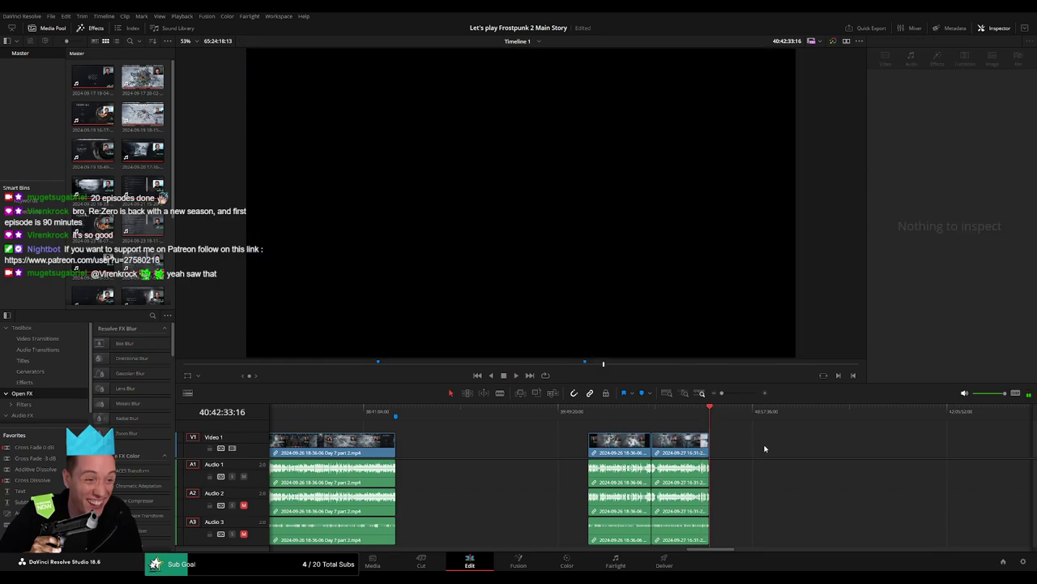
pyautogui.hscroll(5, 581, 435)
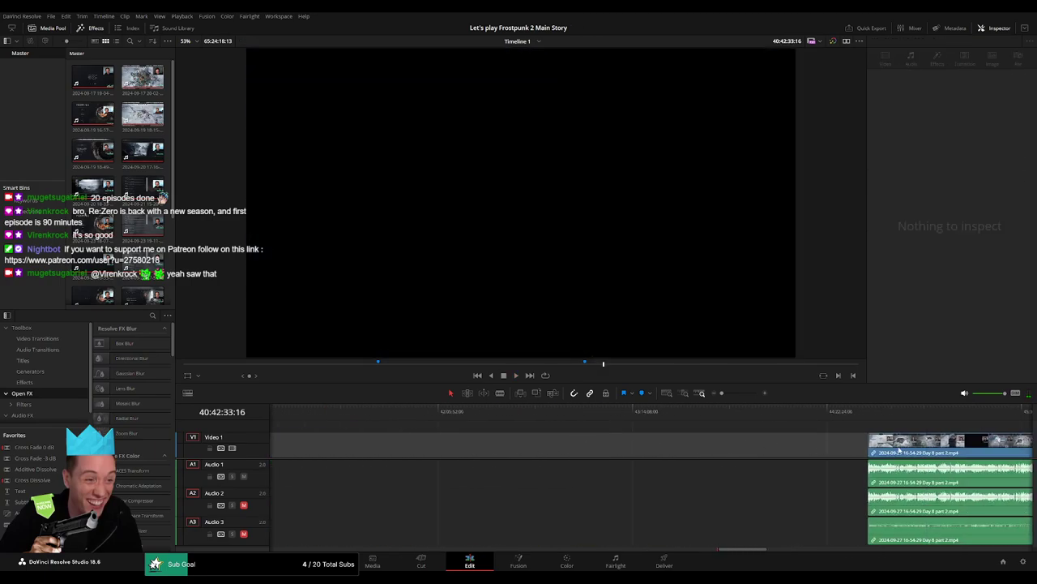
pyautogui.moveTo(900, 450); pyautogui.dragTo(671, 452)
pyautogui.moveTo(721, 393); pyautogui.dragTo(744, 393)
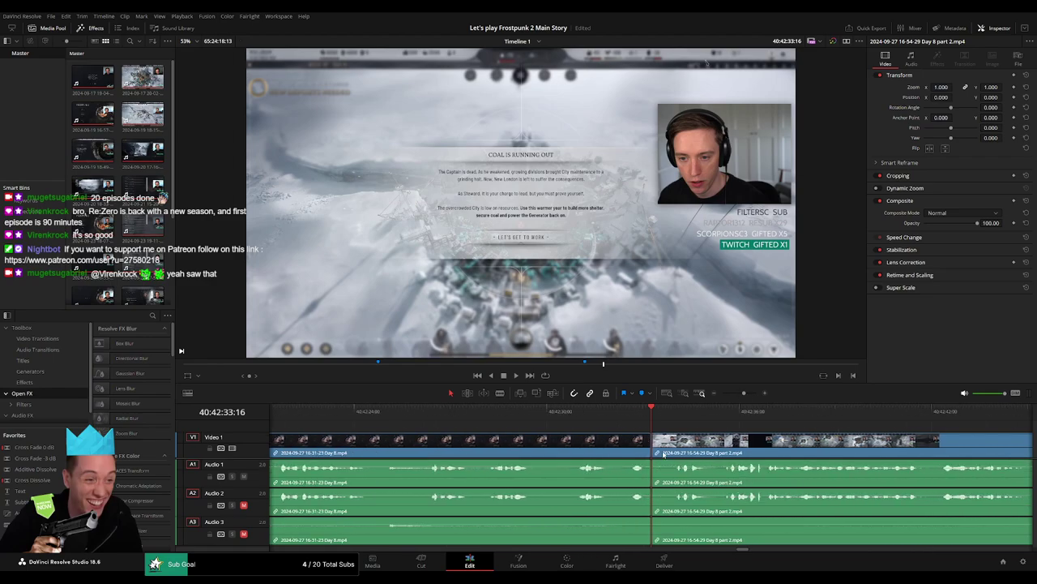
pyautogui.moveTo(683, 466); pyautogui.dragTo(665, 466)
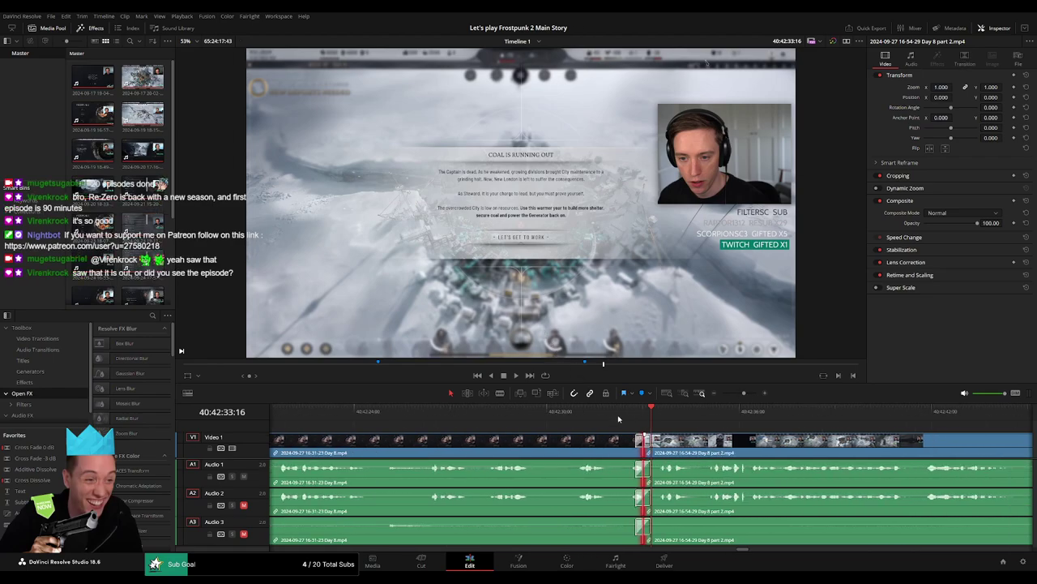
pyautogui.click(627, 407)
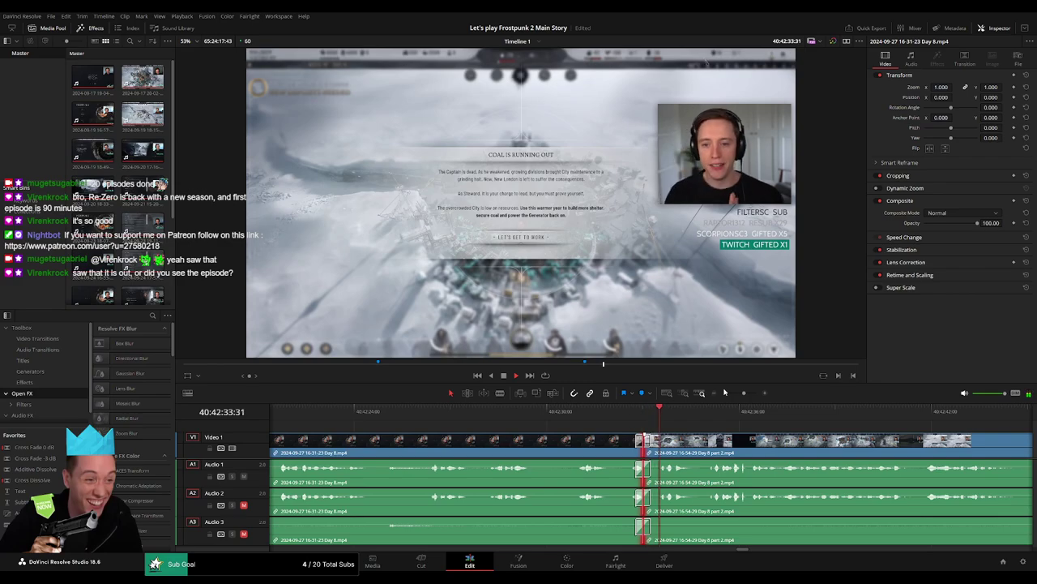
pyautogui.moveTo(744, 394)
pyautogui.mouseDown()
pyautogui.moveTo(723, 395)
pyautogui.moveTo(743, 394)
pyautogui.mouseUp()
pyautogui.click(570, 412)
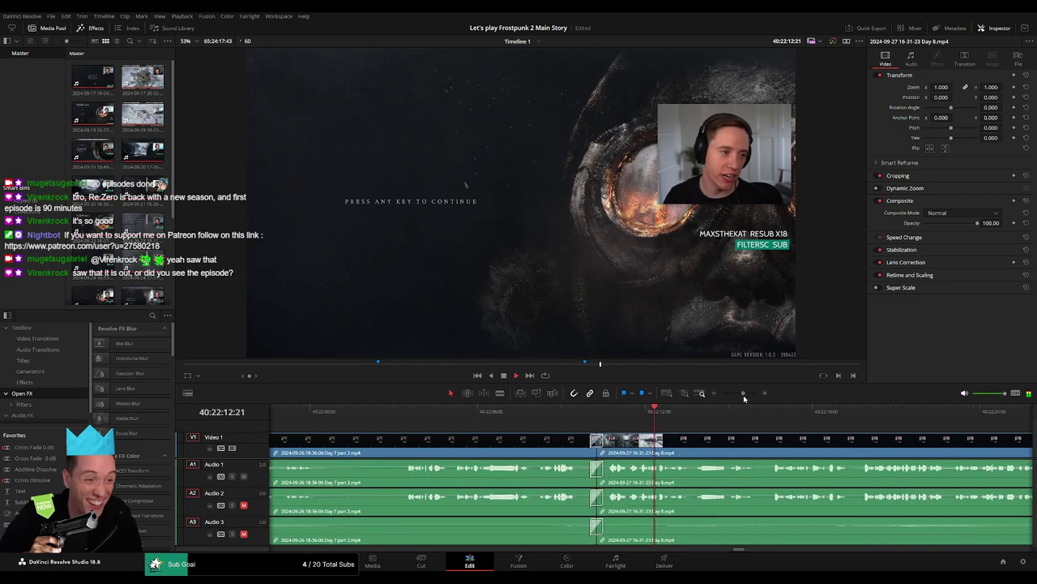
# - Play through the Day 8 part 2 footage and blade every track near 40:52:02:30
pyautogui.press('Down')
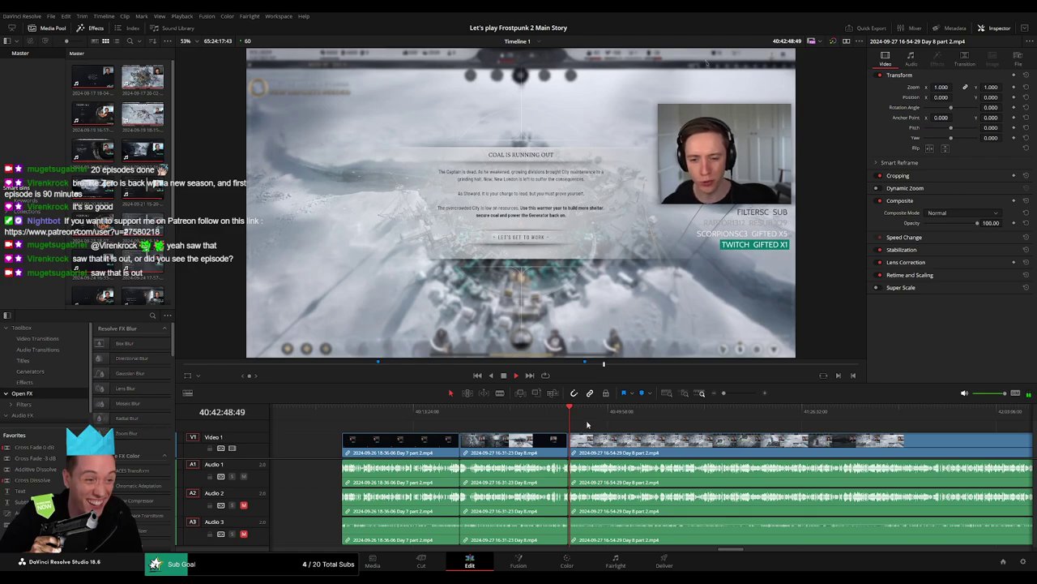
pyautogui.moveTo(588, 424); pyautogui.dragTo(619, 421)
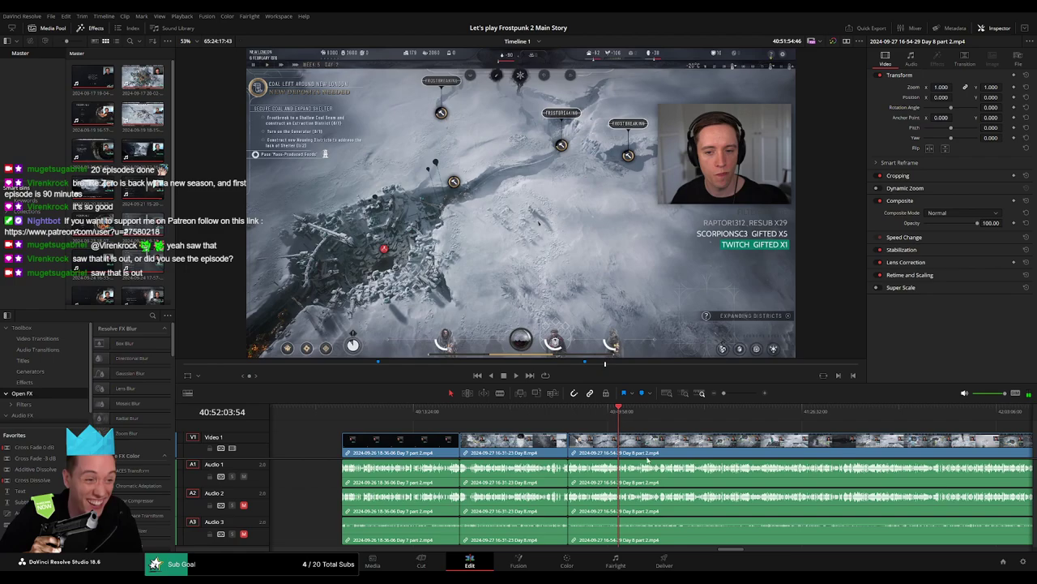
pyautogui.press('space')
pyautogui.hotkey('ctrl', '=')
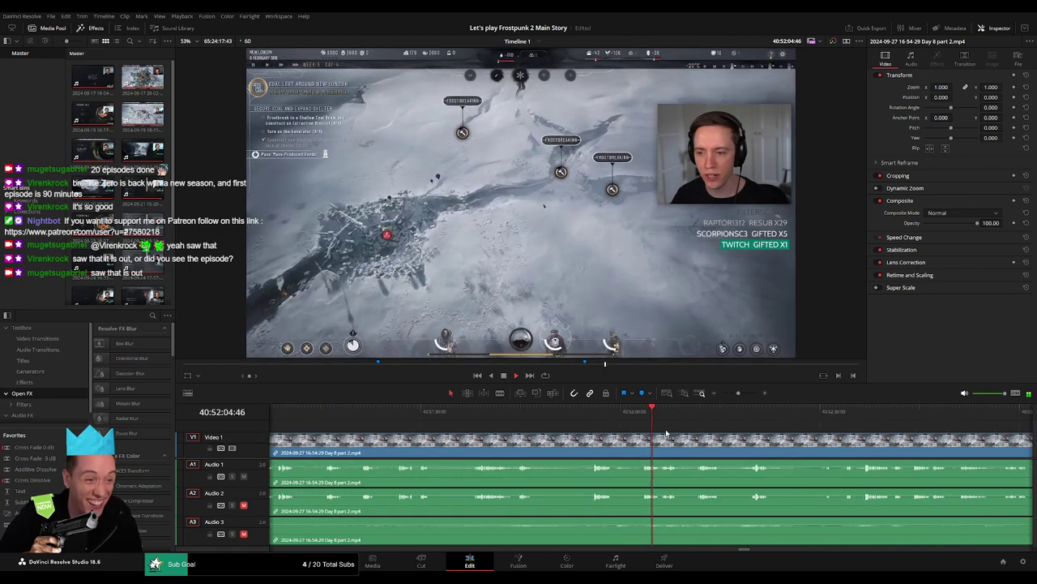
pyautogui.click(559, 411)
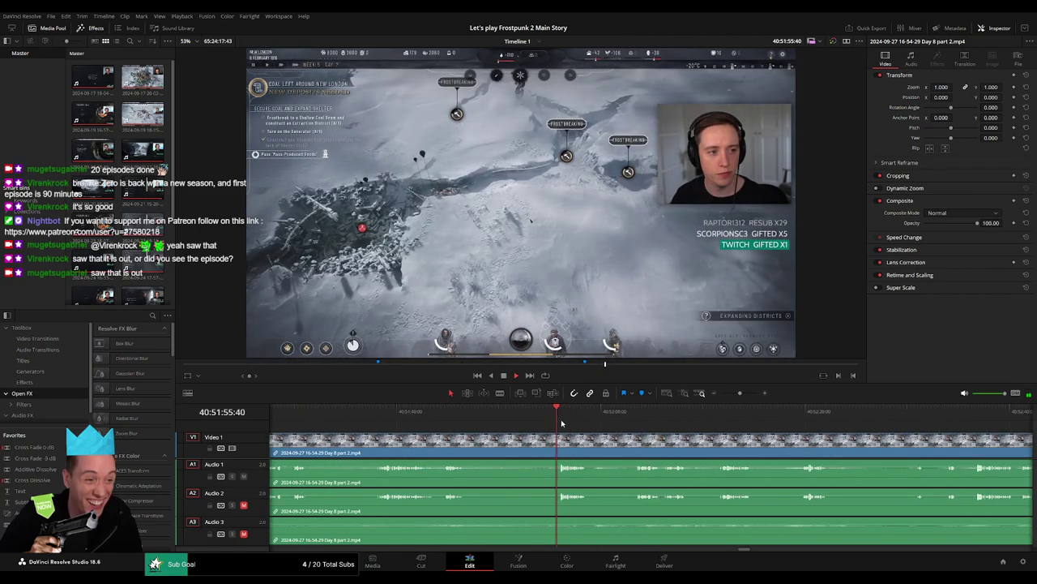
pyautogui.hotkey('ctrl', '=')
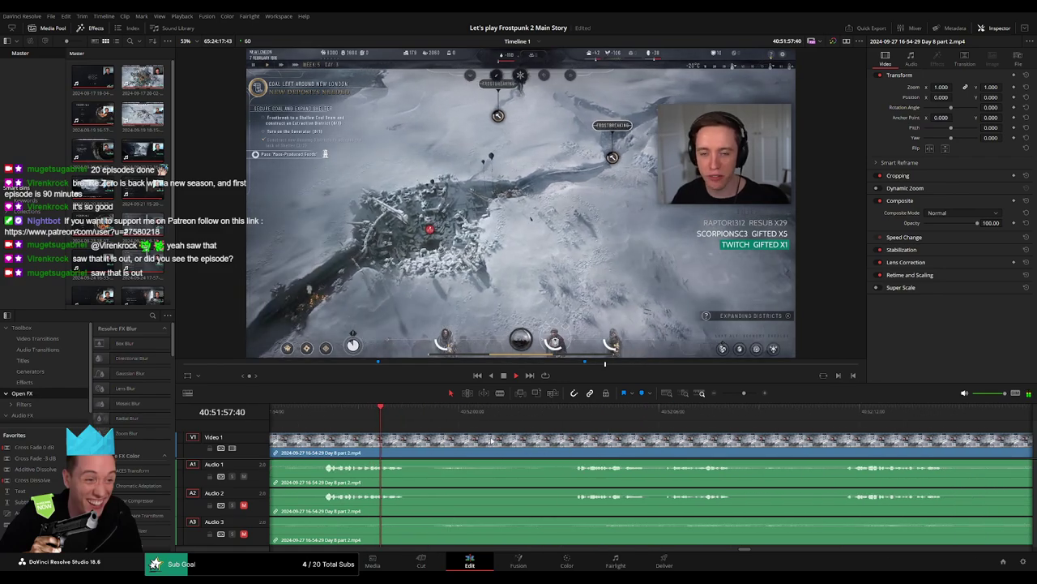
pyautogui.click(572, 413)
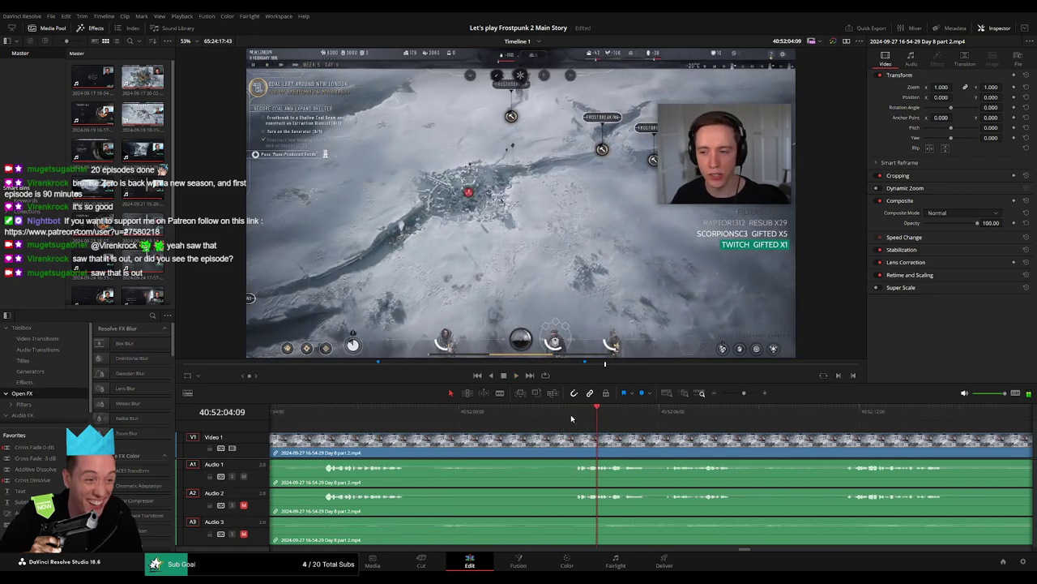
pyautogui.moveTo(572, 417)
pyautogui.mouseDown()
pyautogui.moveTo(542, 424)
pyautogui.moveTo(572, 437)
pyautogui.mouseUp()
pyautogui.hotkey('ctrl', 'b')
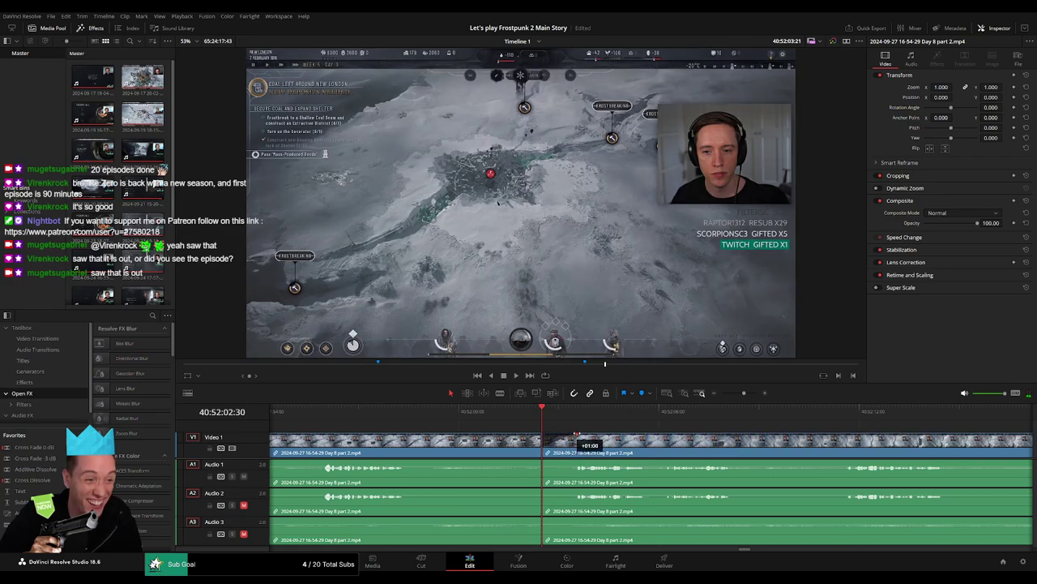
# - Fade the Video 1 and A1–A3 clips out and back in at the 40:52:02 cut
pyautogui.moveTo(554, 443); pyautogui.dragTo(519, 435)
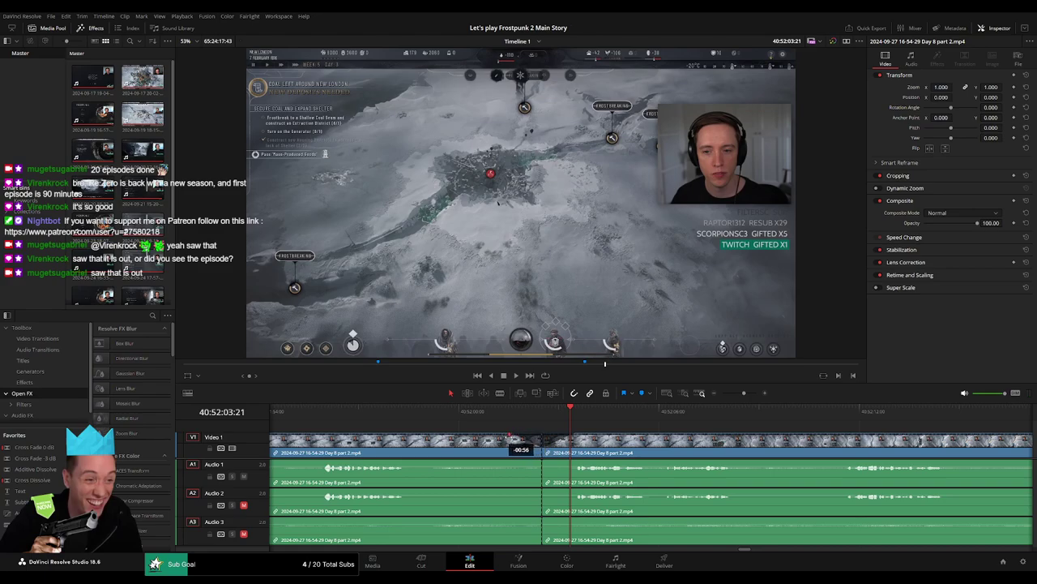
pyautogui.moveTo(509, 435)
pyautogui.mouseDown()
pyautogui.moveTo(505, 459)
pyautogui.moveTo(576, 462)
pyautogui.mouseUp()
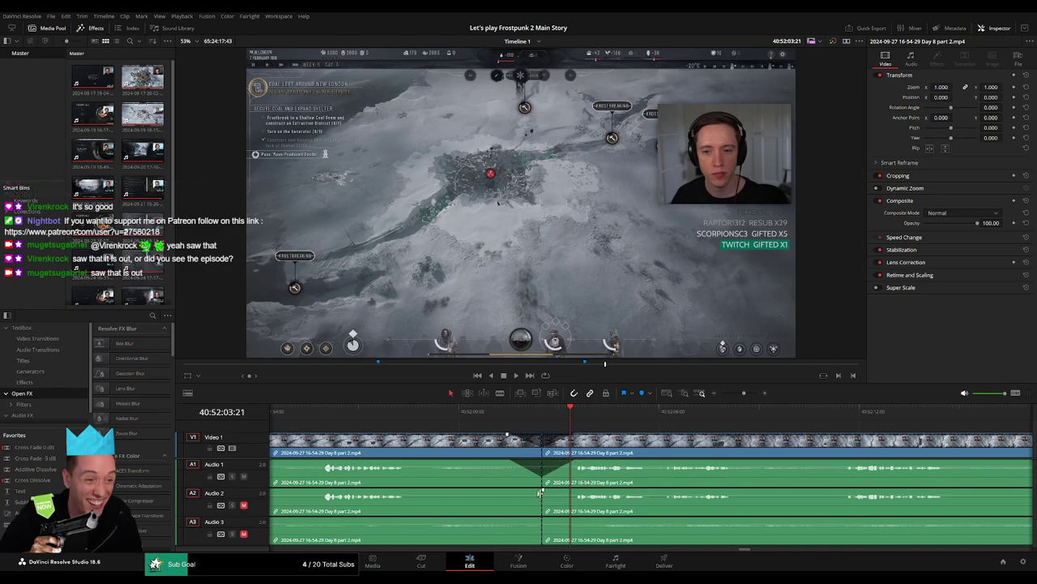
pyautogui.moveTo(541, 493); pyautogui.dragTo(509, 490)
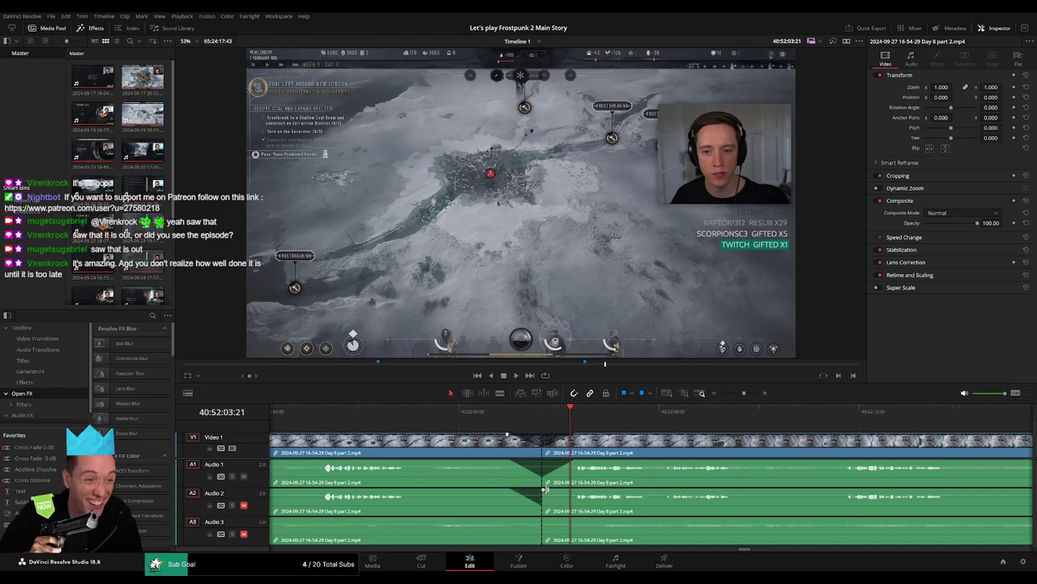
pyautogui.moveTo(543, 489)
pyautogui.mouseDown()
pyautogui.moveTo(576, 491)
pyautogui.moveTo(515, 519)
pyautogui.mouseUp()
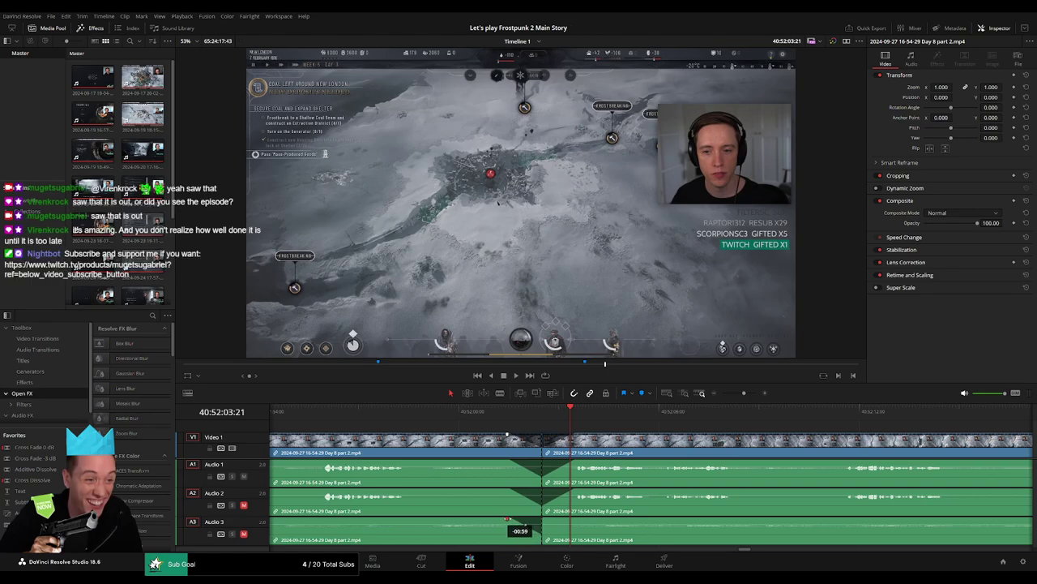
pyautogui.moveTo(507, 519); pyautogui.dragTo(557, 524)
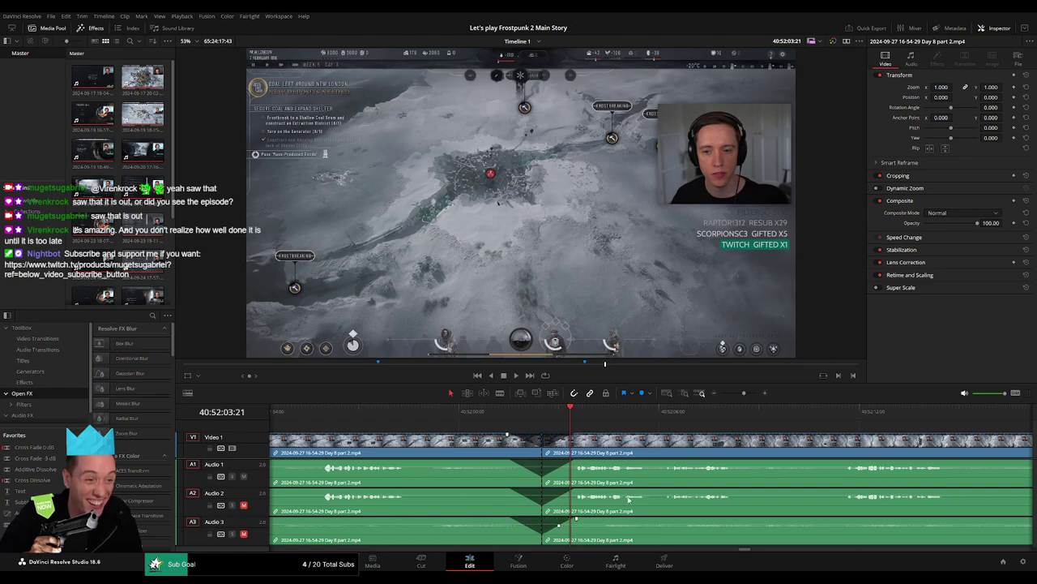
pyautogui.moveTo(743, 394); pyautogui.dragTo(722, 394)
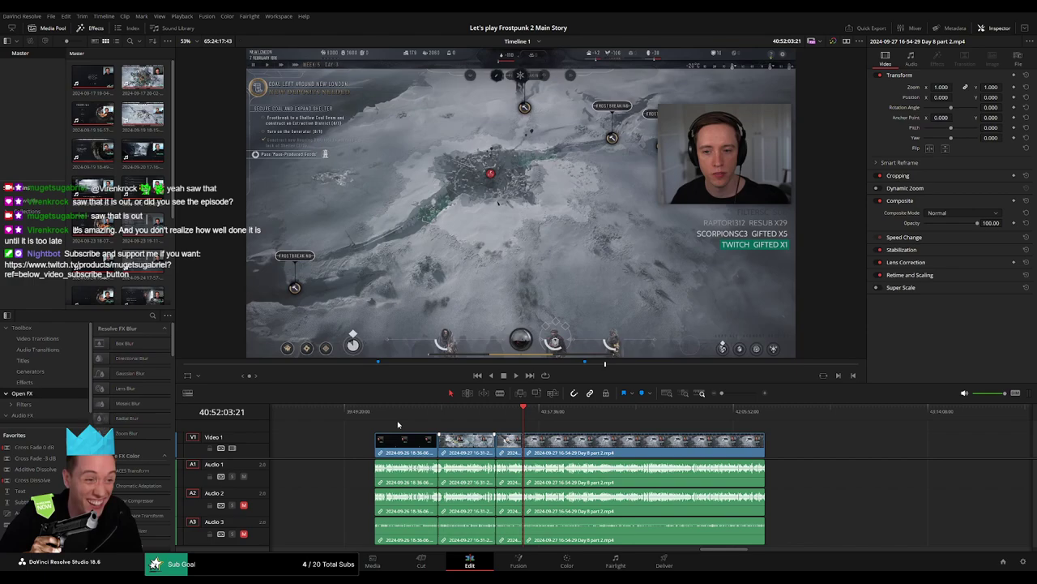
# - Drag the later Day 8 part 2 piece rightward and park the playhead at 42:00:00:00
pyautogui.press('Home')
pyautogui.click(523, 420)
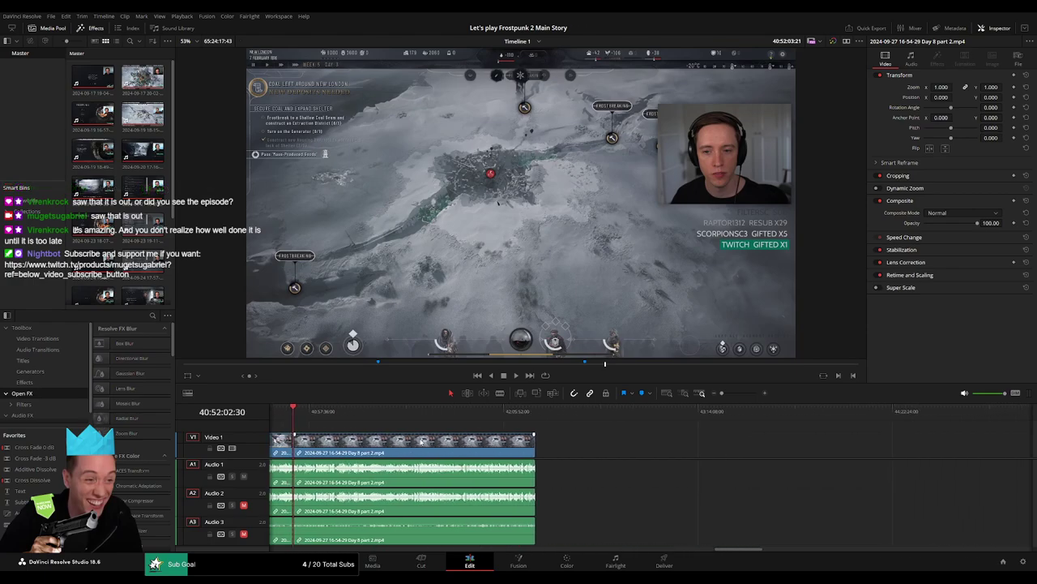
pyautogui.moveTo(473, 446); pyautogui.dragTo(664, 450)
pyautogui.click(398, 452)
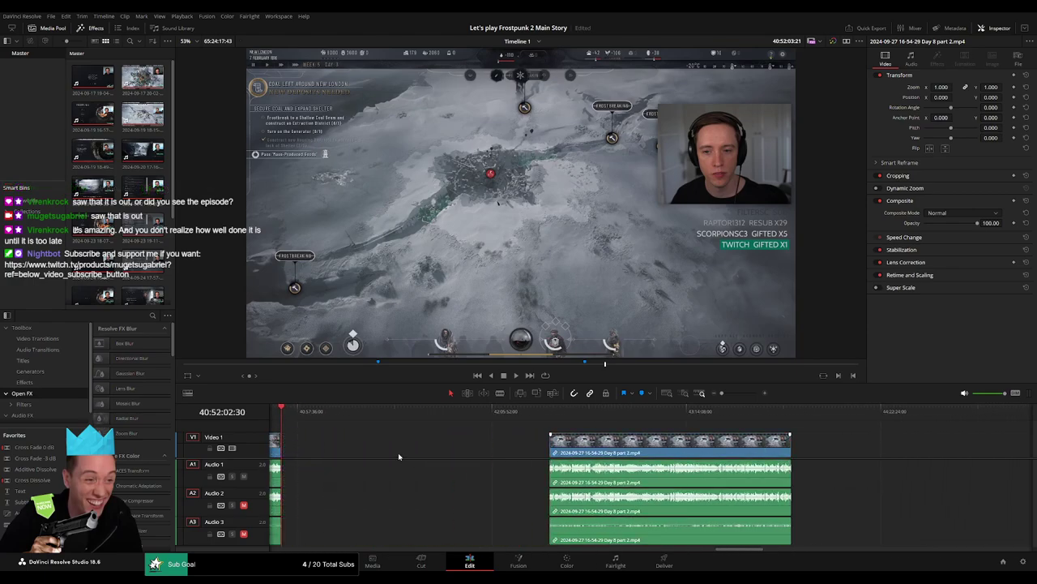
pyautogui.moveTo(358, 416); pyautogui.dragTo(475, 436)
pyautogui.scroll(2, 476, 436)
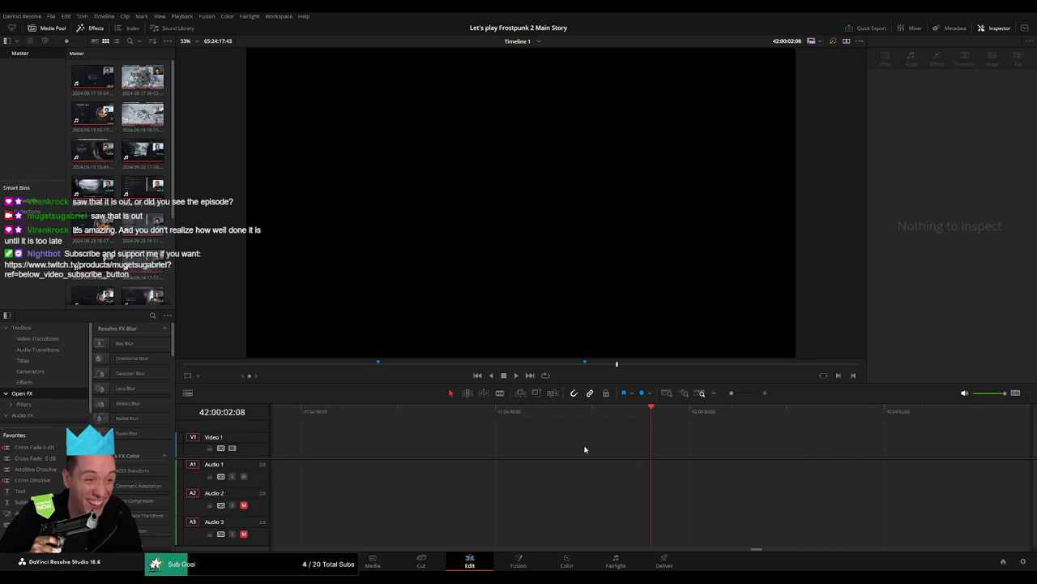
pyautogui.moveTo(646, 417); pyautogui.dragTo(645, 419)
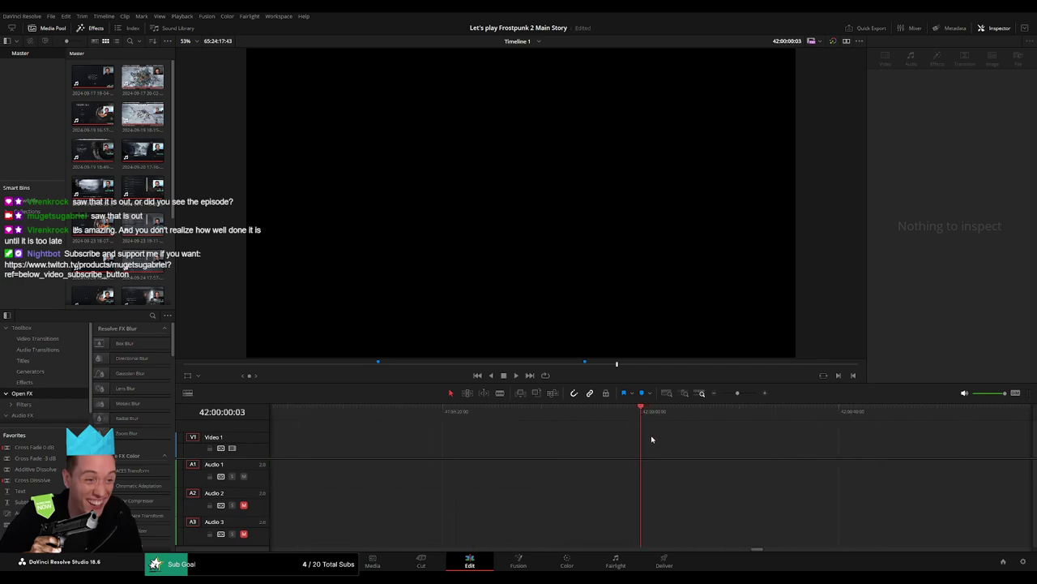
pyautogui.moveTo(736, 393); pyautogui.dragTo(722, 393)
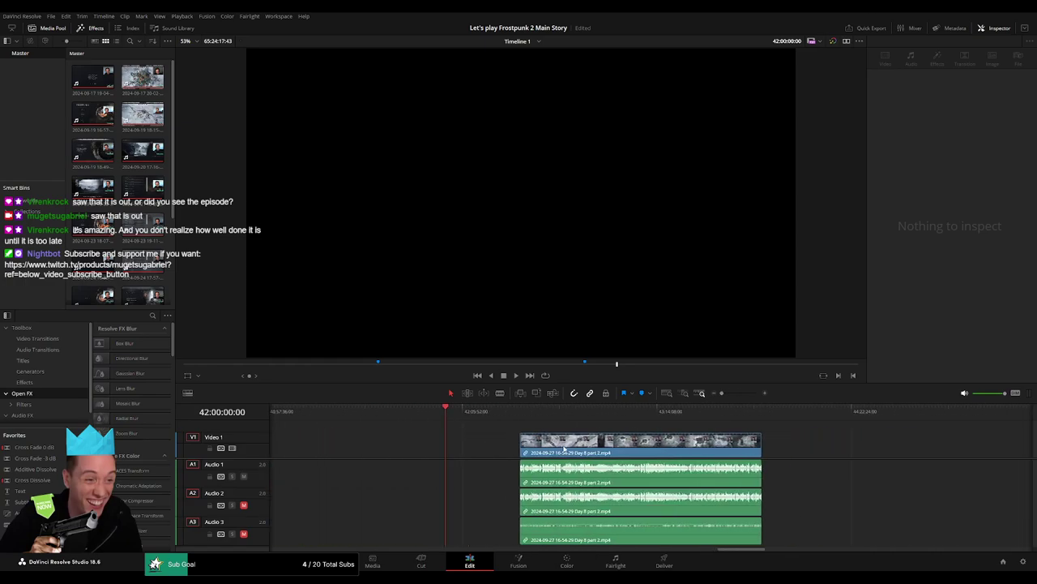
# - Snap the later Day 8 part 2 clip's start to 42:00:00:00 and start playback
pyautogui.moveTo(567, 444); pyautogui.dragTo(491, 448)
pyautogui.press('space')
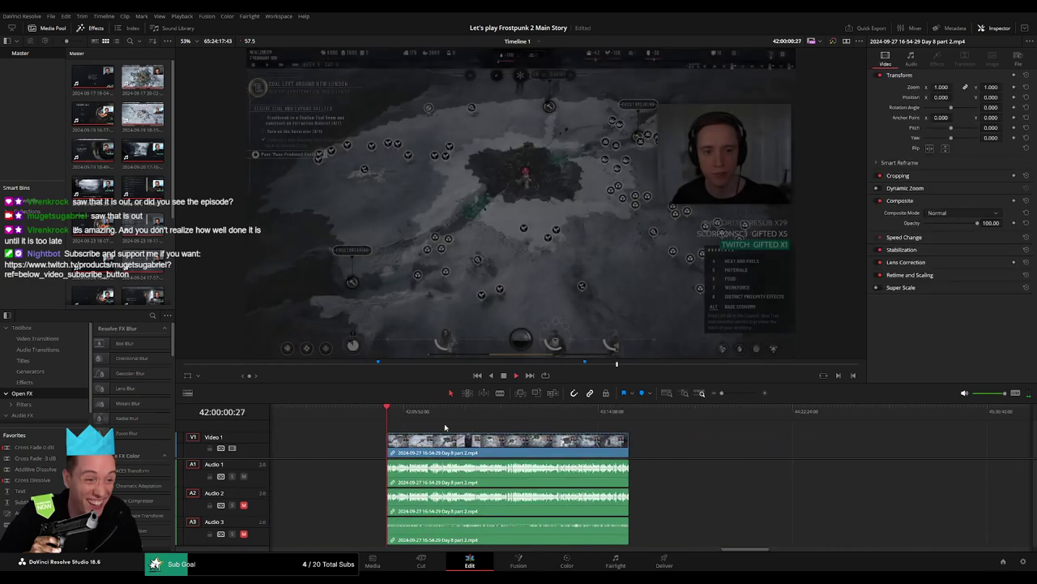
pyautogui.hscroll(2, 376, 419)
# - Skim through the gameplay and park the playhead at 42:52:12:37 for the next cut
pyautogui.moveTo(376, 419); pyautogui.dragTo(500, 436)
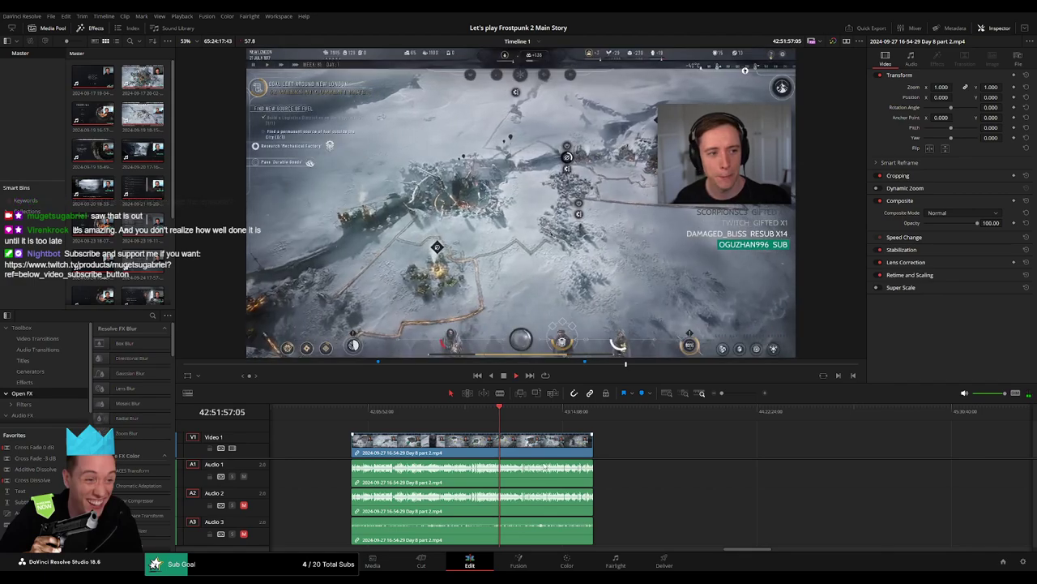
pyautogui.moveTo(500, 436); pyautogui.dragTo(651, 454)
pyautogui.scroll(2, 651, 455)
pyautogui.scroll(3, 640, 453)
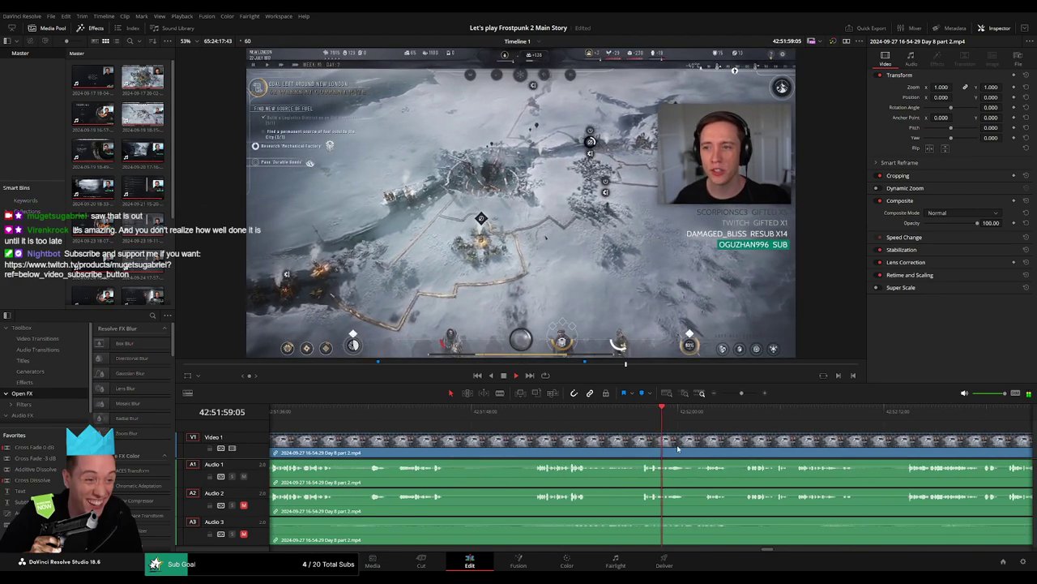
pyautogui.hscroll(3, 633, 449)
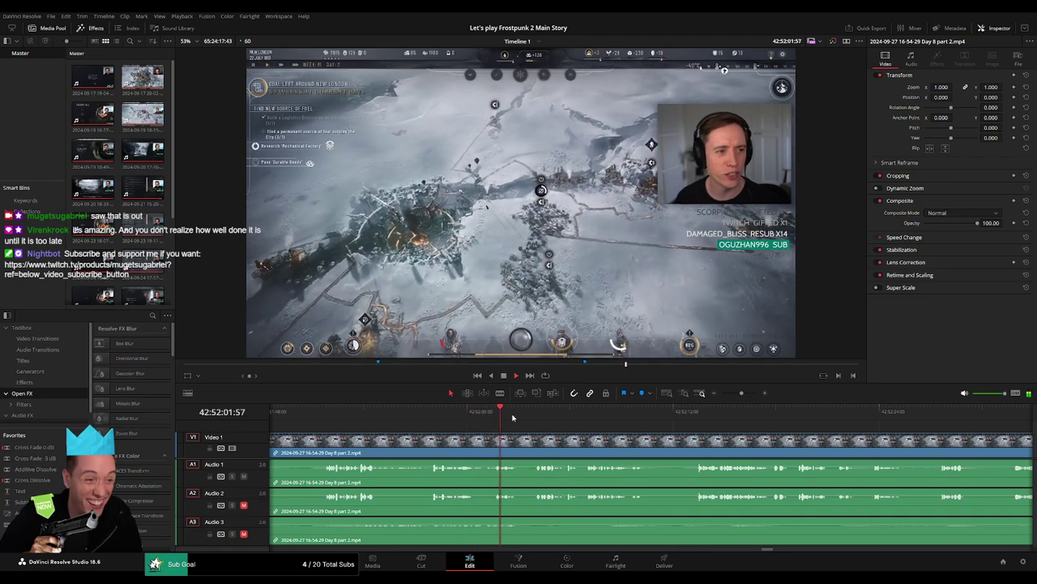
pyautogui.scroll(3, 665, 436)
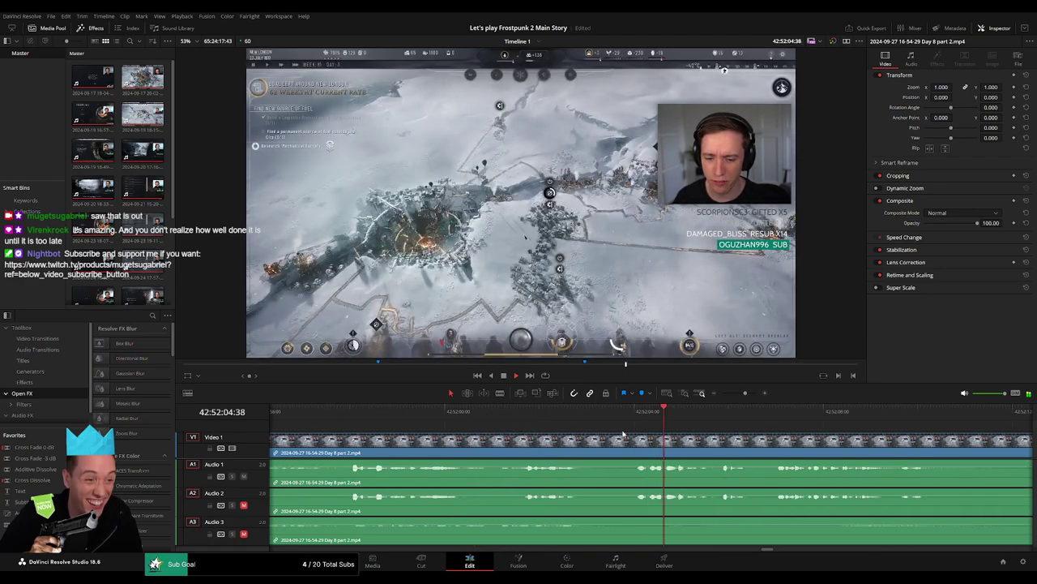
pyautogui.scroll(-2, 664, 436)
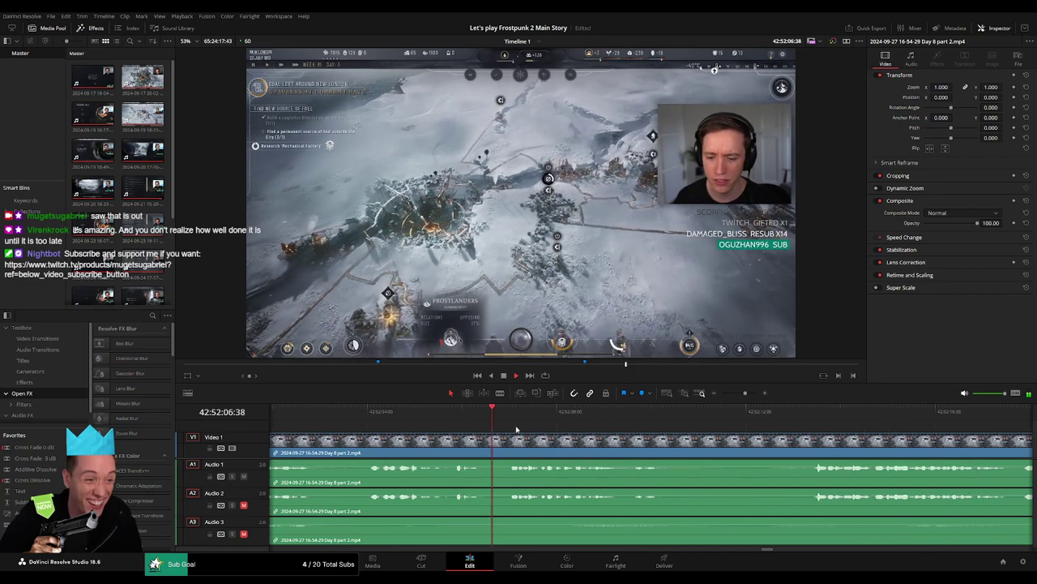
pyautogui.hscroll(2, 527, 422)
pyautogui.hscroll(2, 568, 421)
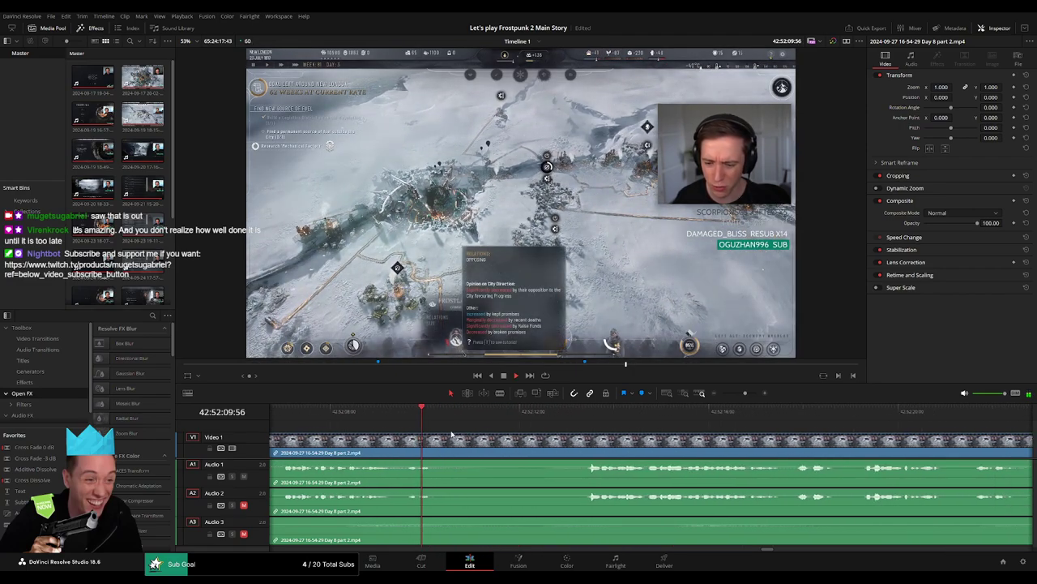
pyautogui.click(585, 420)
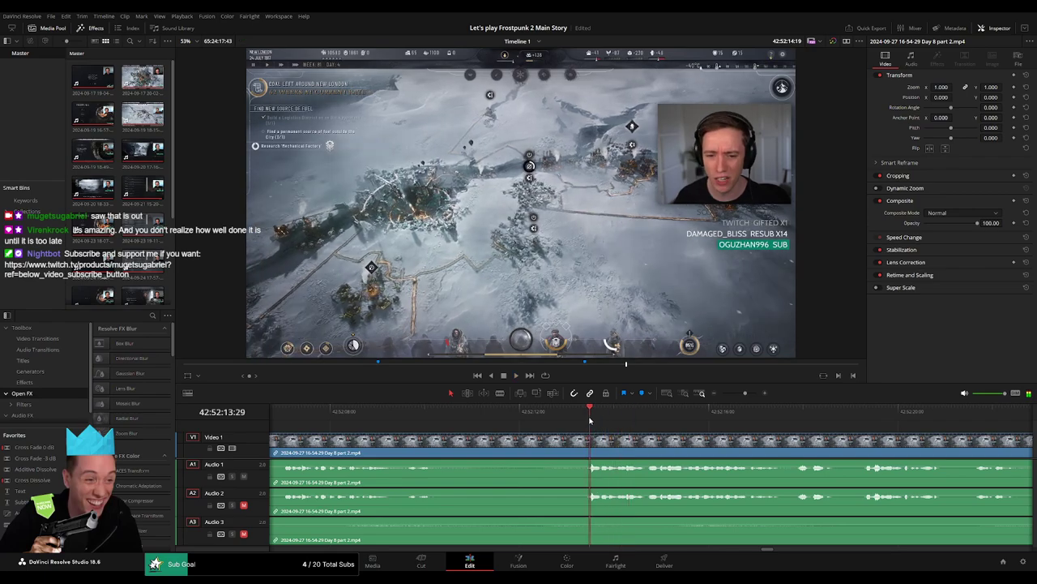
pyautogui.moveTo(588, 420); pyautogui.dragTo(543, 427)
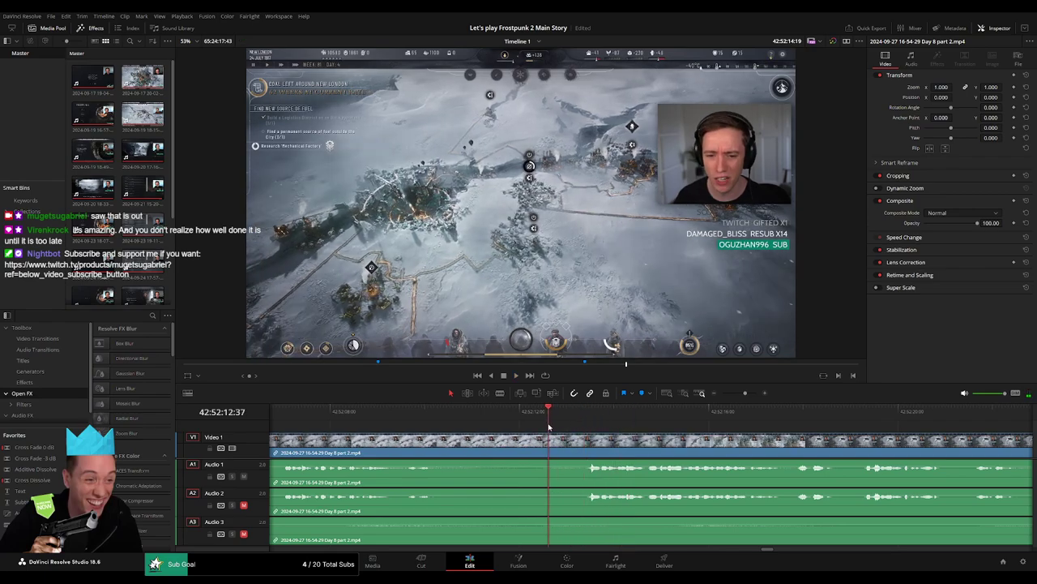
# - Blade all tracks at 42:52:12:30, then fade video and A1–A3 out and in across it
pyautogui.hotkey('ctrl', 'b')
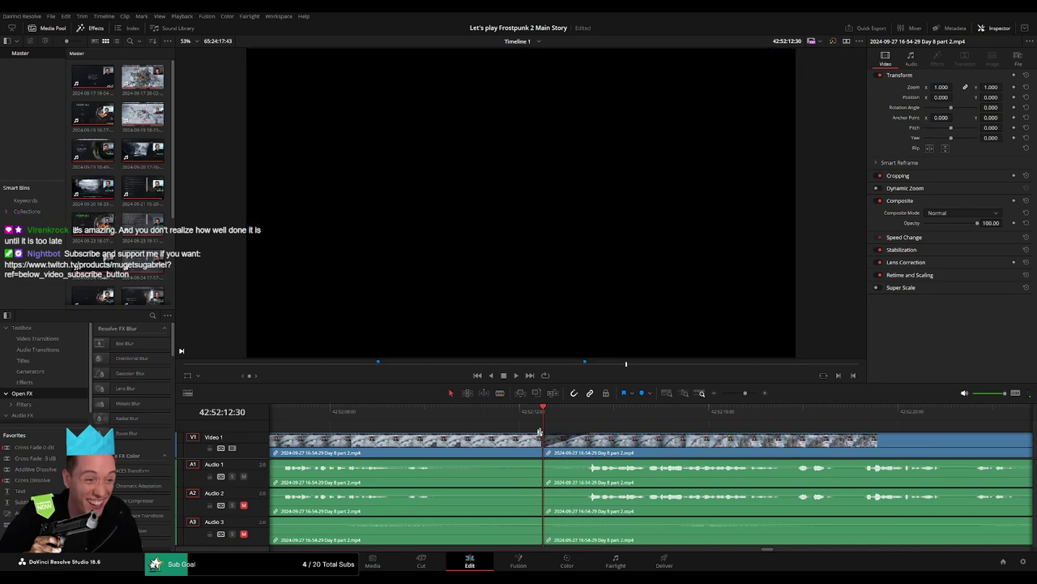
pyautogui.moveTo(581, 439); pyautogui.dragTo(496, 439)
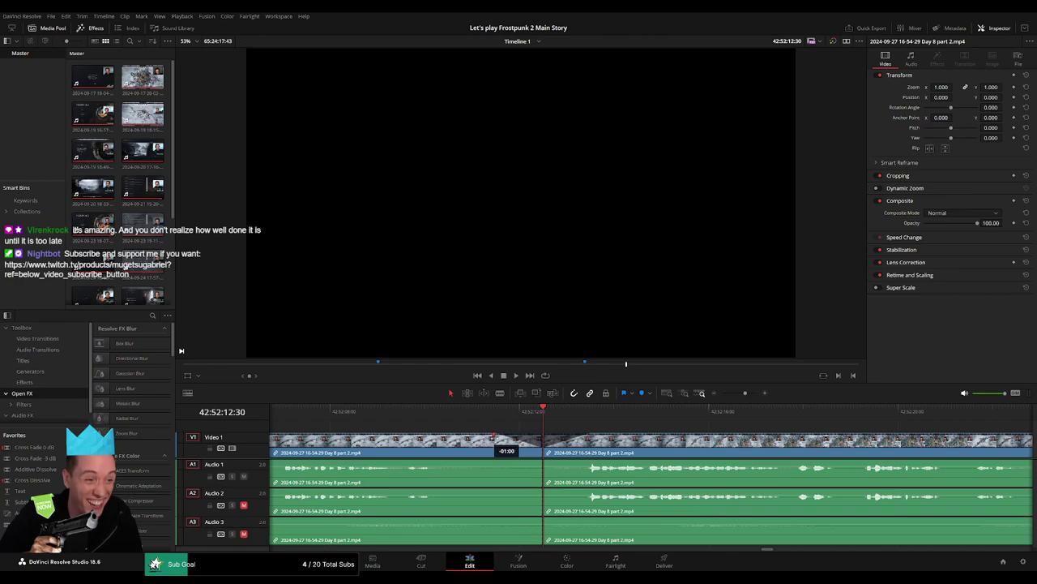
pyautogui.moveTo(541, 458)
pyautogui.mouseDown()
pyautogui.moveTo(505, 461)
pyautogui.moveTo(594, 463)
pyautogui.mouseUp()
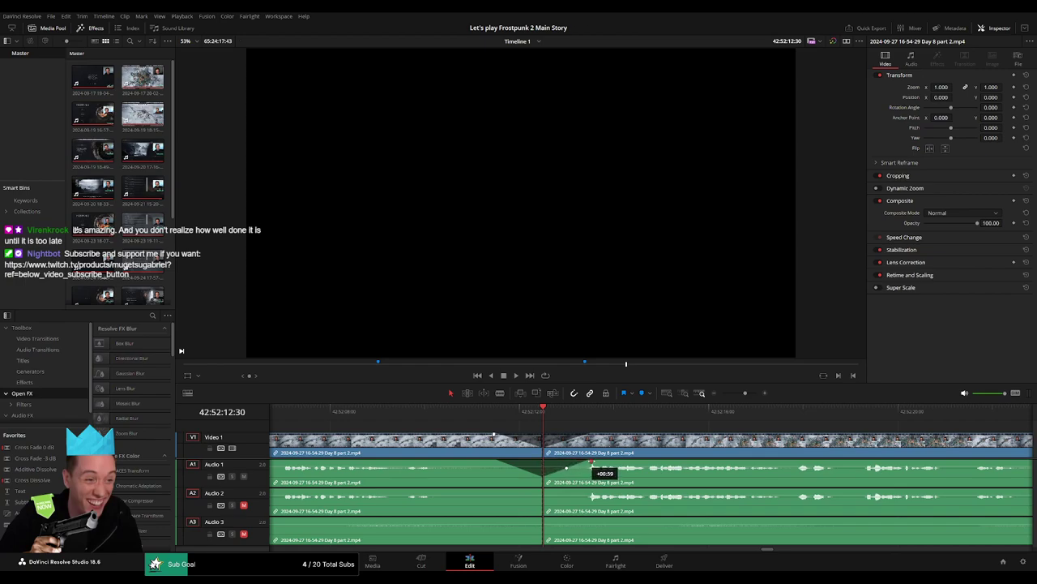
pyautogui.moveTo(539, 492)
pyautogui.mouseDown()
pyautogui.moveTo(490, 486)
pyautogui.moveTo(590, 491)
pyautogui.mouseUp()
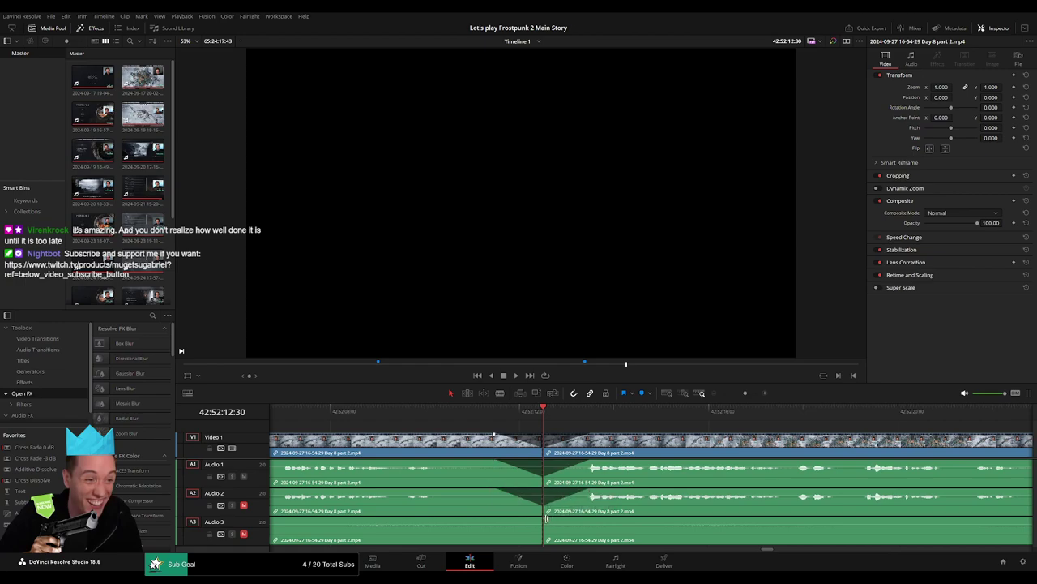
pyautogui.moveTo(540, 518); pyautogui.dragTo(498, 520)
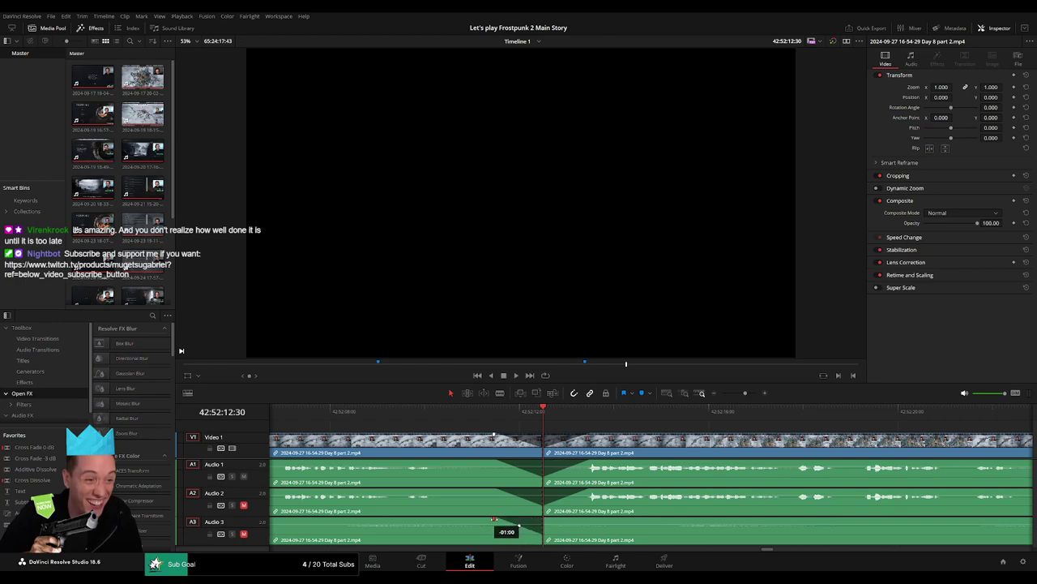
pyautogui.moveTo(546, 524); pyautogui.dragTo(594, 521)
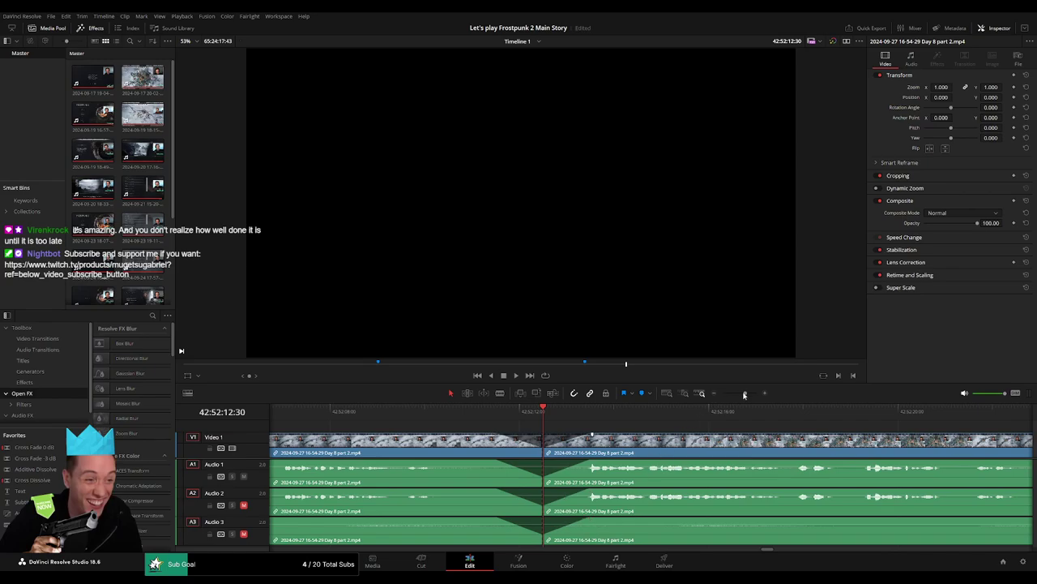
pyautogui.moveTo(745, 394); pyautogui.dragTo(721, 394)
# - Move the following clip later to open a gap and scrub the playhead forward
pyautogui.press('Home')
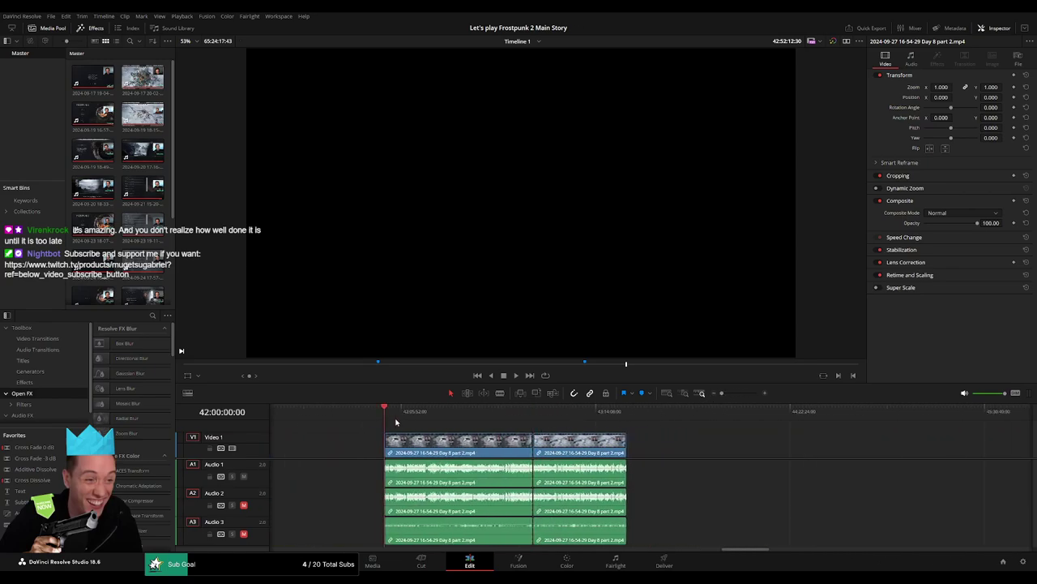
pyautogui.press('Down')
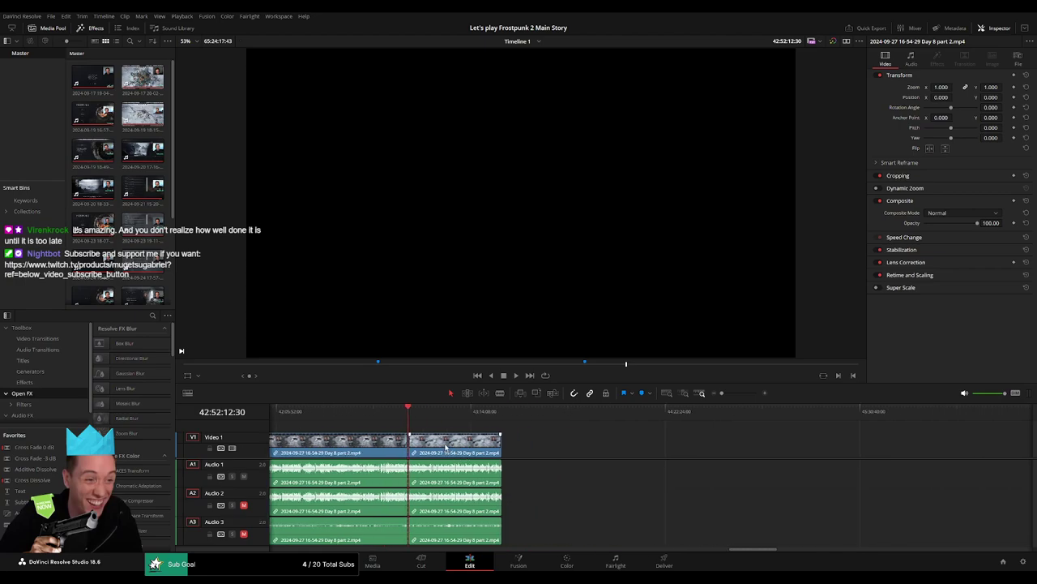
pyautogui.moveTo(445, 447); pyautogui.dragTo(699, 447)
pyautogui.click(529, 446)
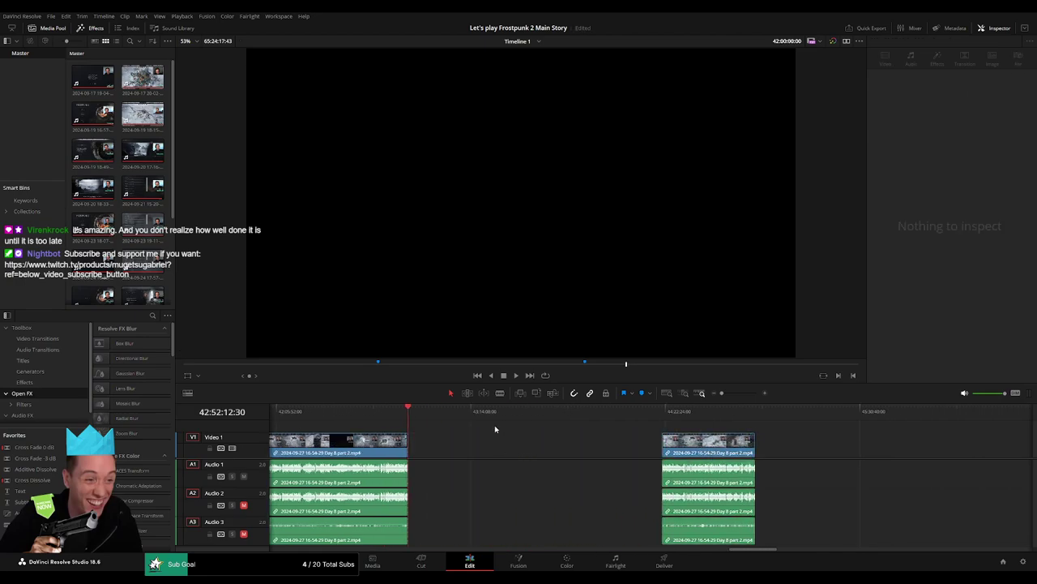
pyautogui.moveTo(523, 425); pyautogui.dragTo(600, 431)
pyautogui.moveTo(602, 432); pyautogui.dragTo(617, 427)
pyautogui.scroll(5, 633, 428)
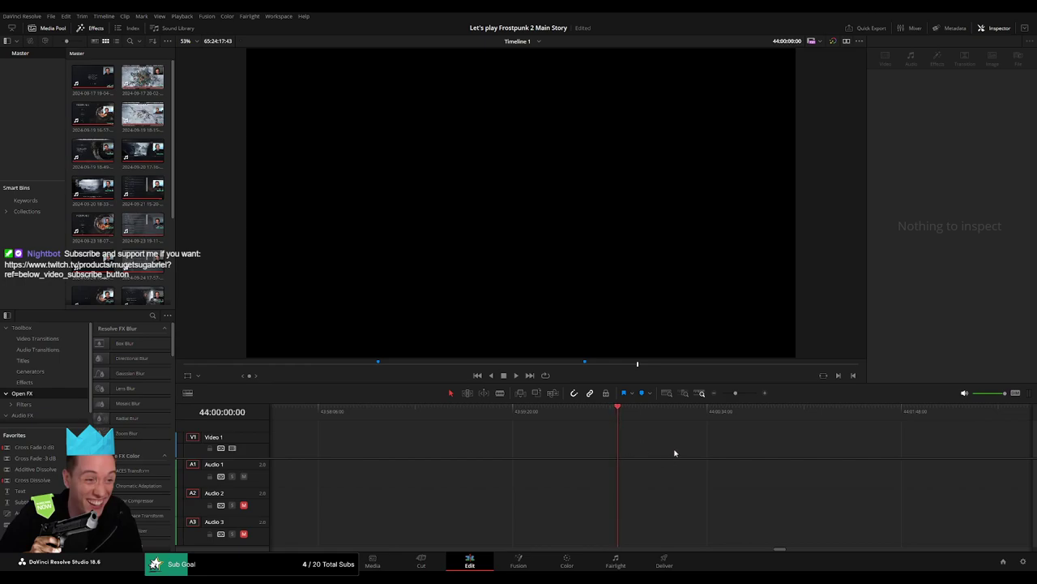
pyautogui.scroll(-5, 673, 451)
# - Slide Day 8 part 3 left until it butts against Day 8 part 2, then play the join
pyautogui.moveTo(749, 451); pyautogui.dragTo(689, 451)
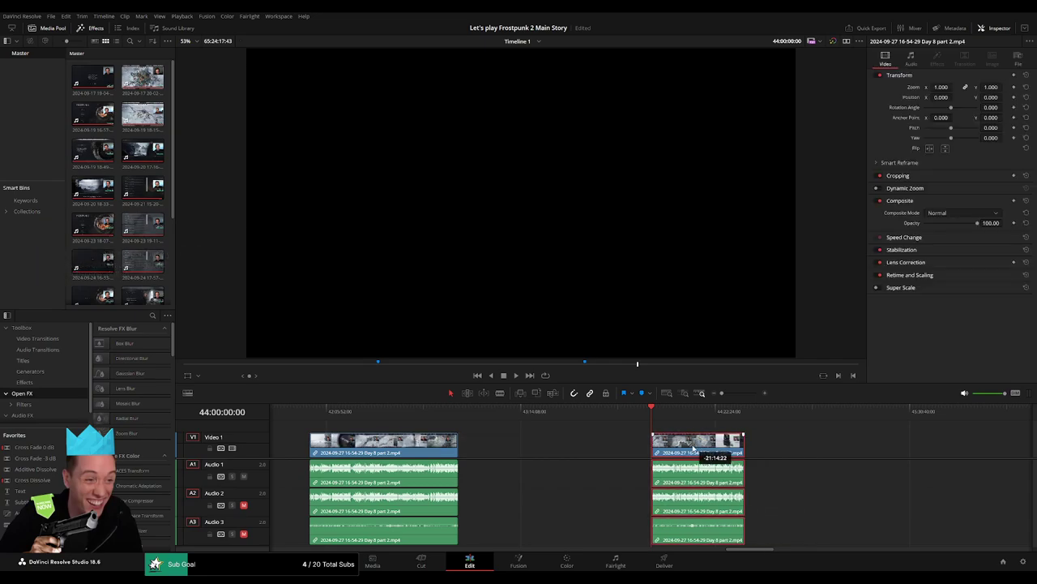
pyautogui.hscroll(5, 815, 451)
pyautogui.hscroll(3, 628, 427)
pyautogui.hscroll(10, 477, 435)
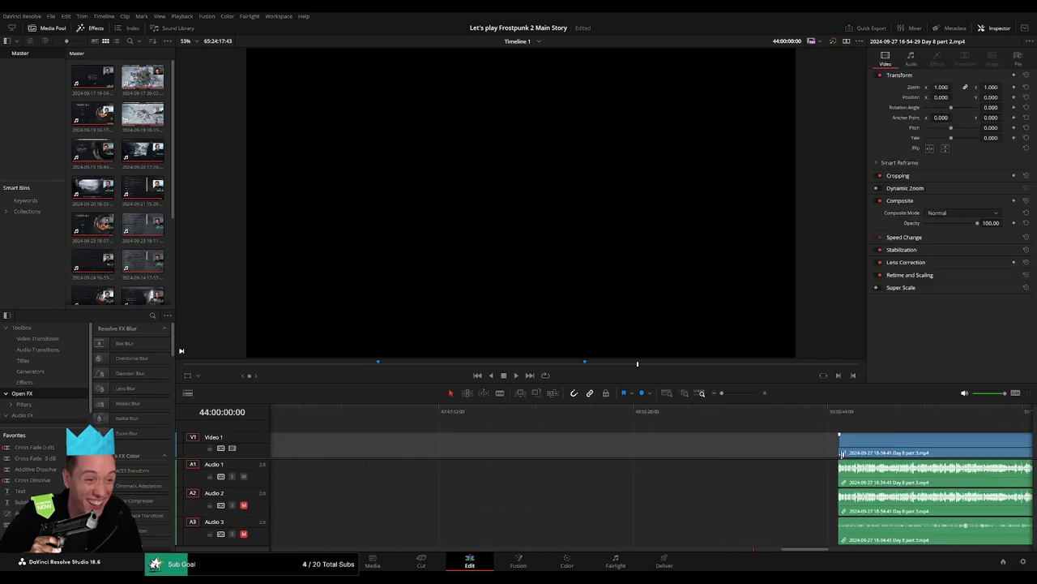
pyautogui.hscroll(-5, 477, 436)
pyautogui.moveTo(774, 443); pyautogui.dragTo(584, 446)
pyautogui.press('space')
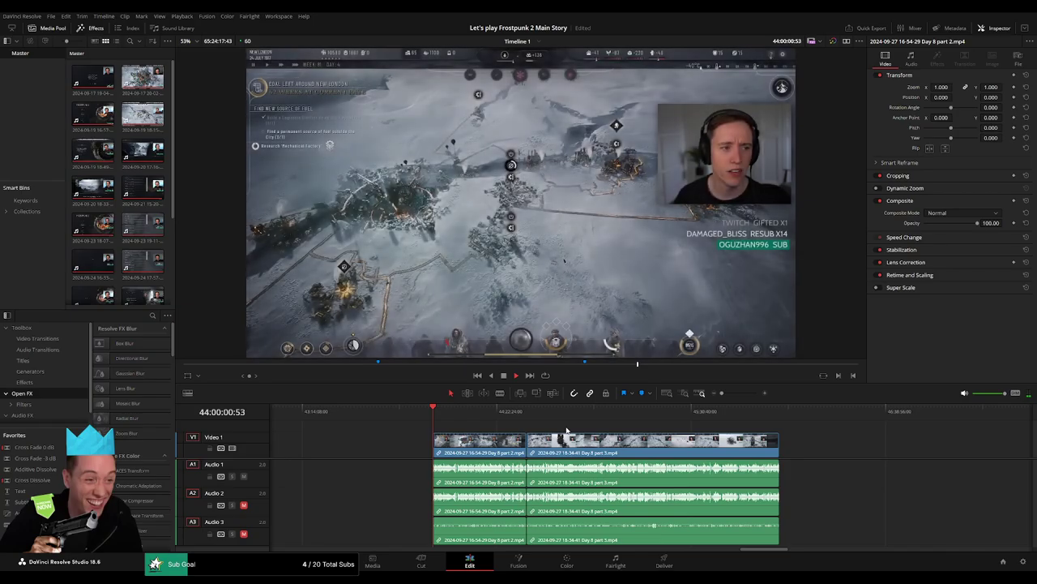
pyautogui.moveTo(721, 394); pyautogui.dragTo(726, 395)
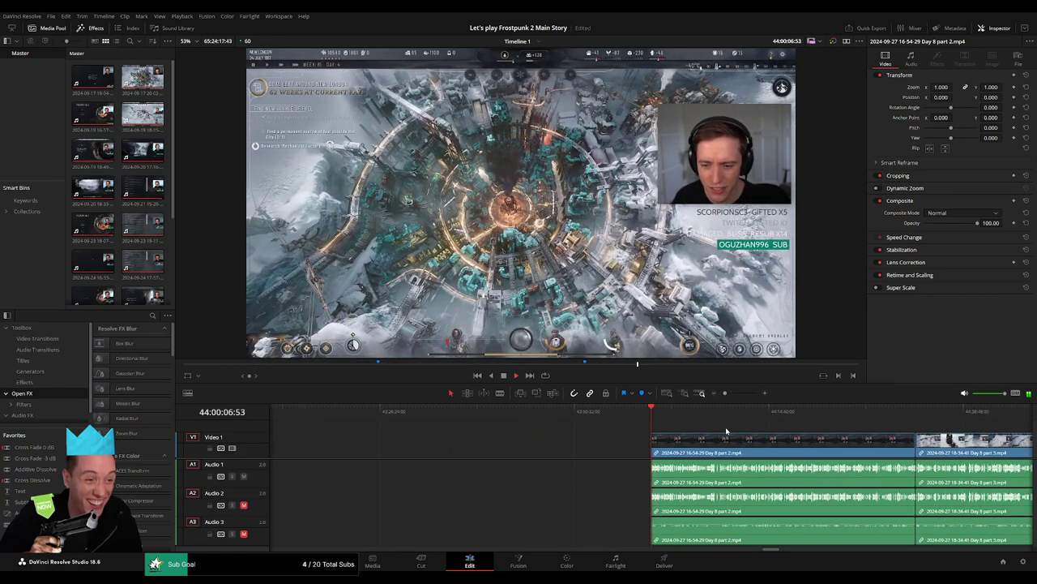
pyautogui.hscroll(5, 389, 421)
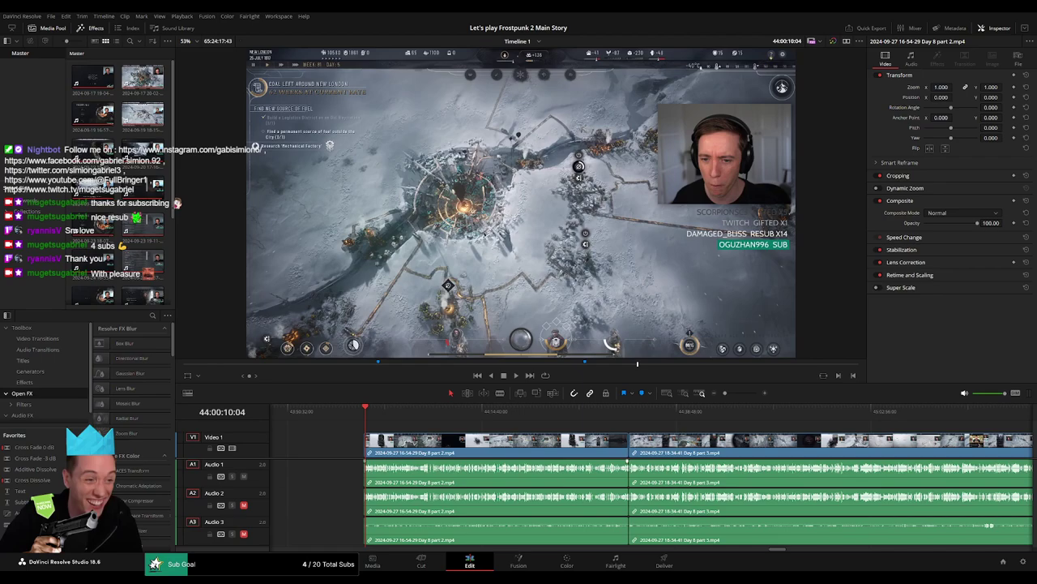
pyautogui.moveTo(382, 432)
pyautogui.mouseDown()
pyautogui.moveTo(625, 445)
pyautogui.moveTo(625, 431)
pyautogui.mouseUp()
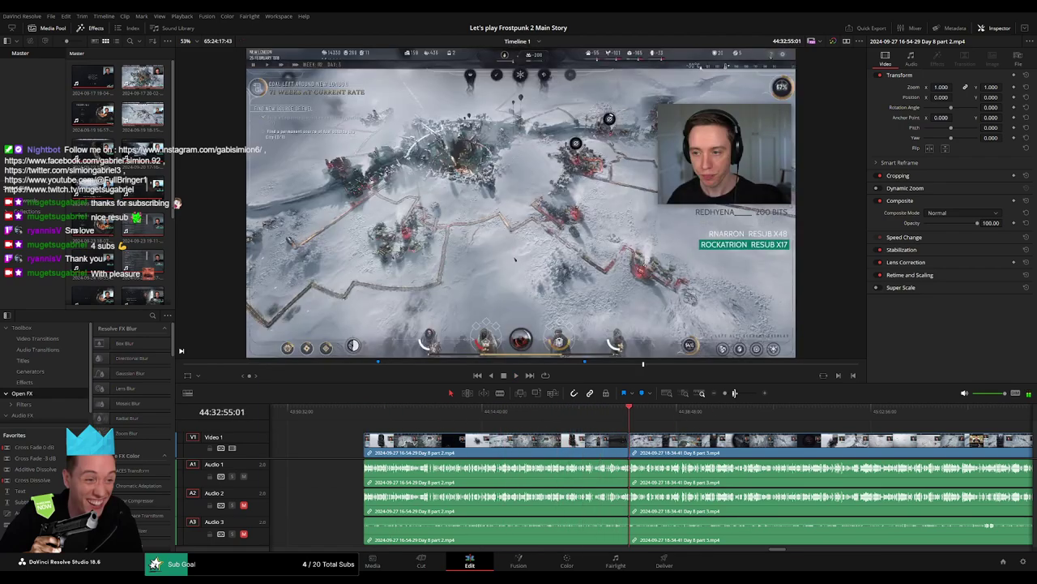
# - Add a cross fade at the part 2/part 3 edit point and play it back
pyautogui.scroll(10, 627, 433)
pyautogui.click(604, 449)
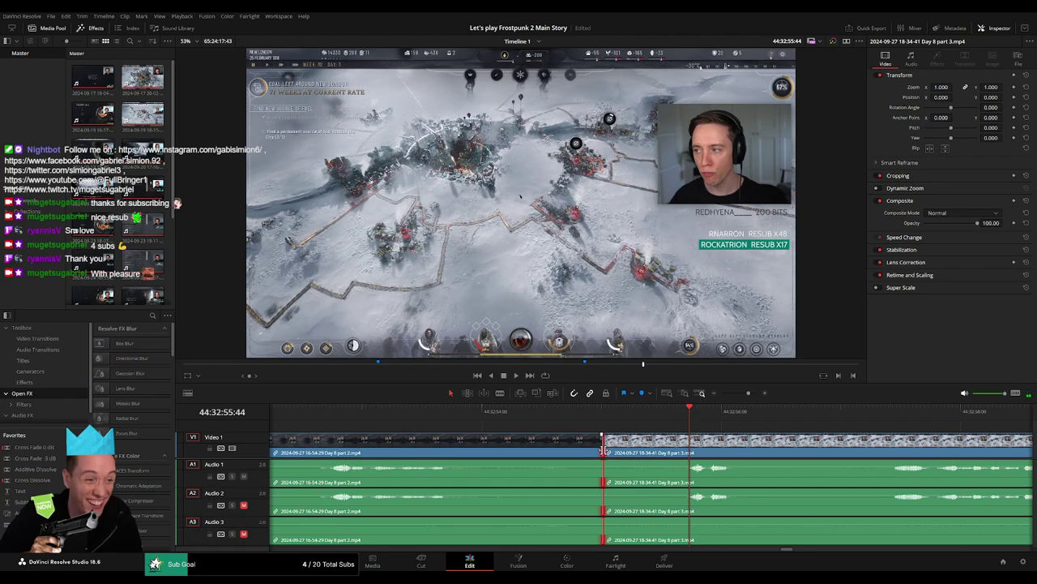
pyautogui.hotkey('ctrl', 't')
pyautogui.click(506, 413)
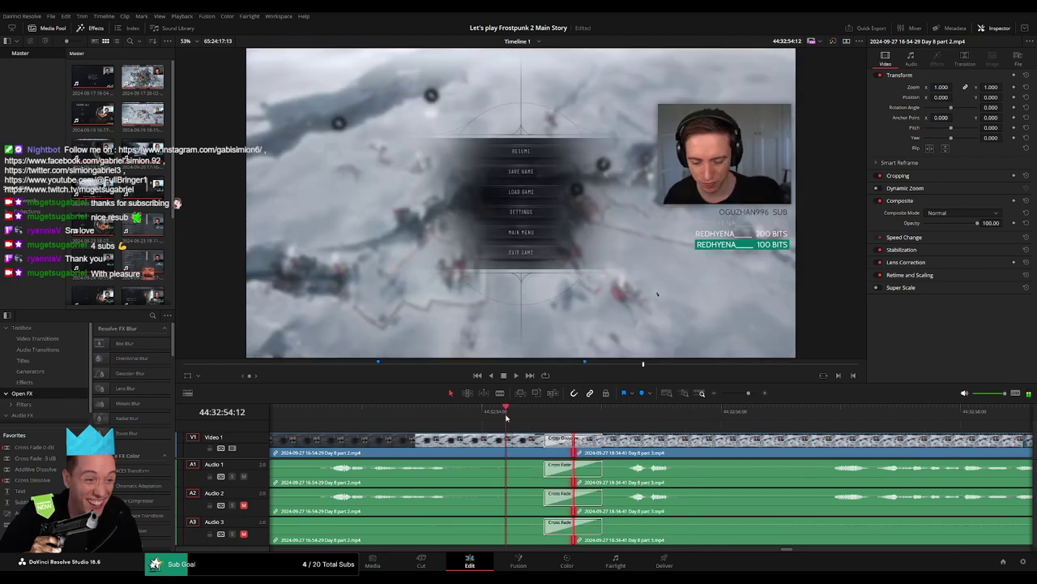
pyautogui.press('space')
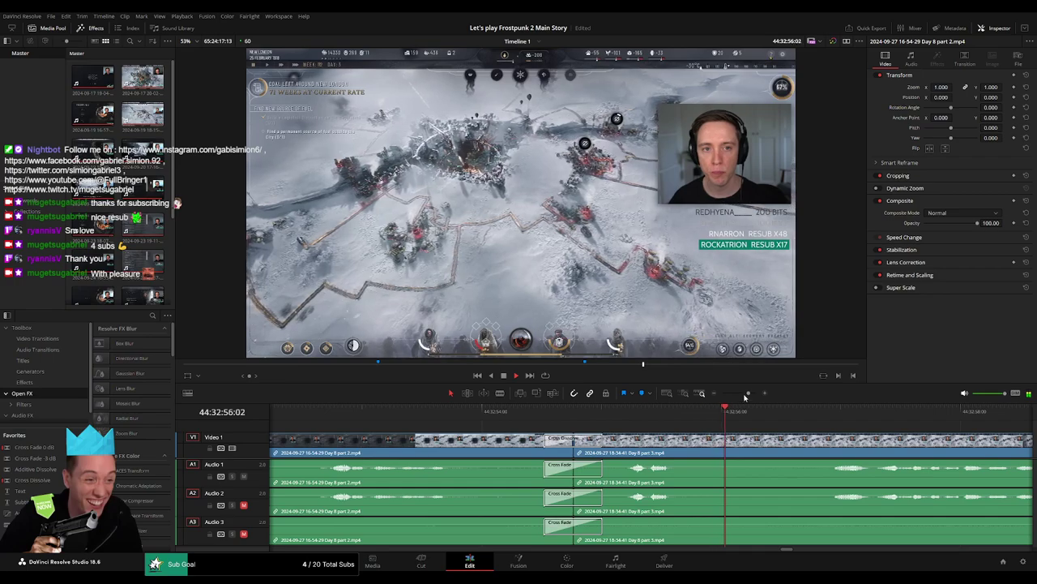
# - Find the Old Dreadnought dialog's first frame at 44:52:28:00 and blade all tracks there
pyautogui.scroll(-6, 679, 404)
pyautogui.hscroll(5, 679, 404)
pyautogui.moveTo(449, 411); pyautogui.dragTo(511, 424)
pyautogui.scroll(6, 551, 444)
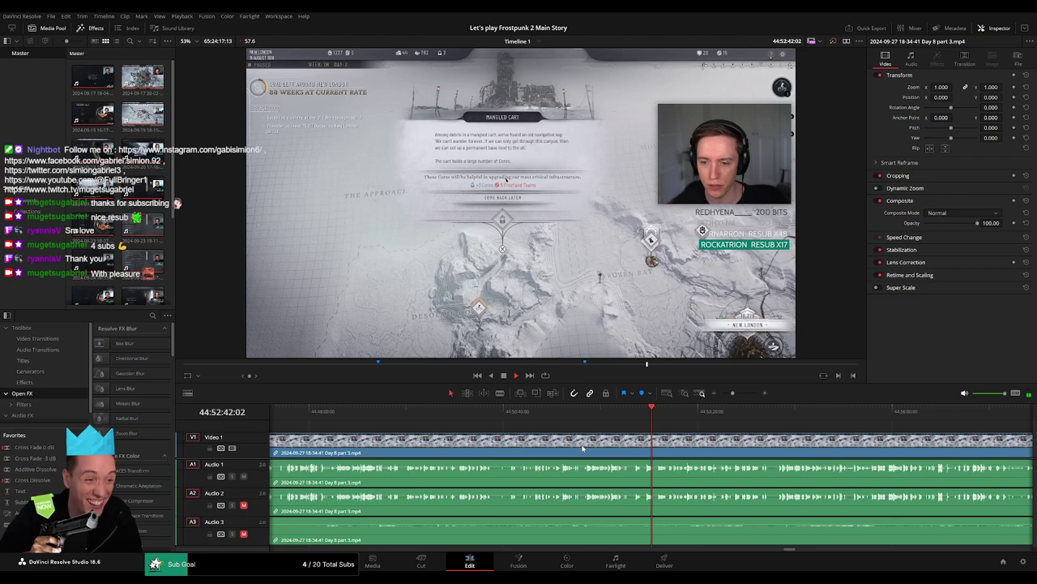
pyautogui.click(360, 418)
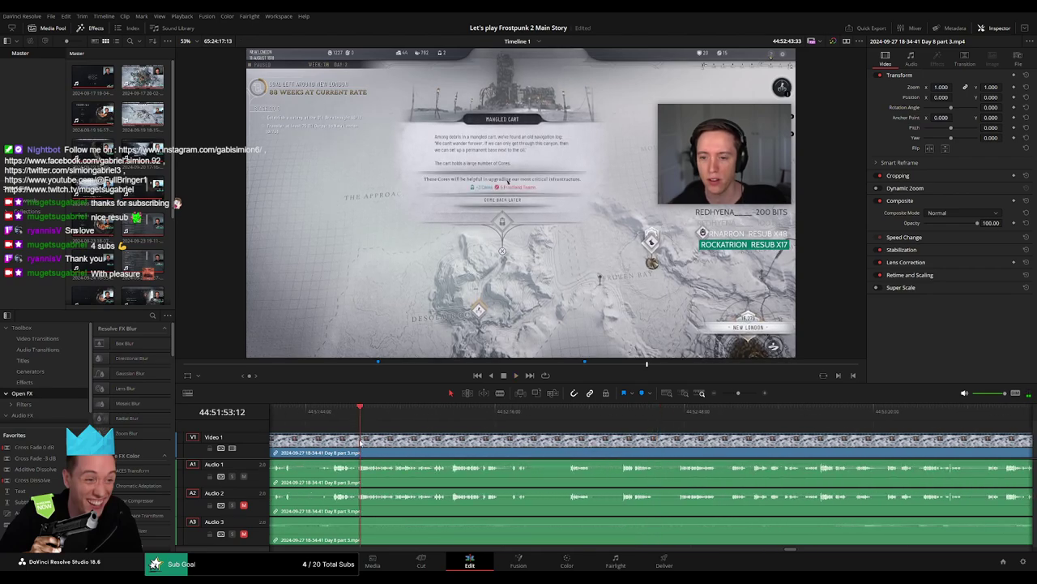
pyautogui.click(451, 418)
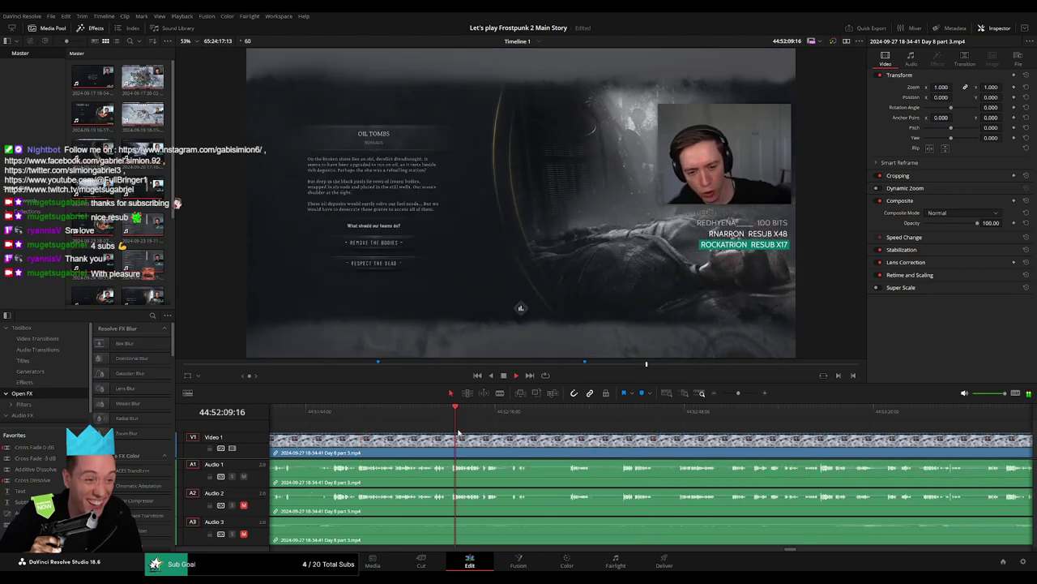
pyautogui.click(509, 417)
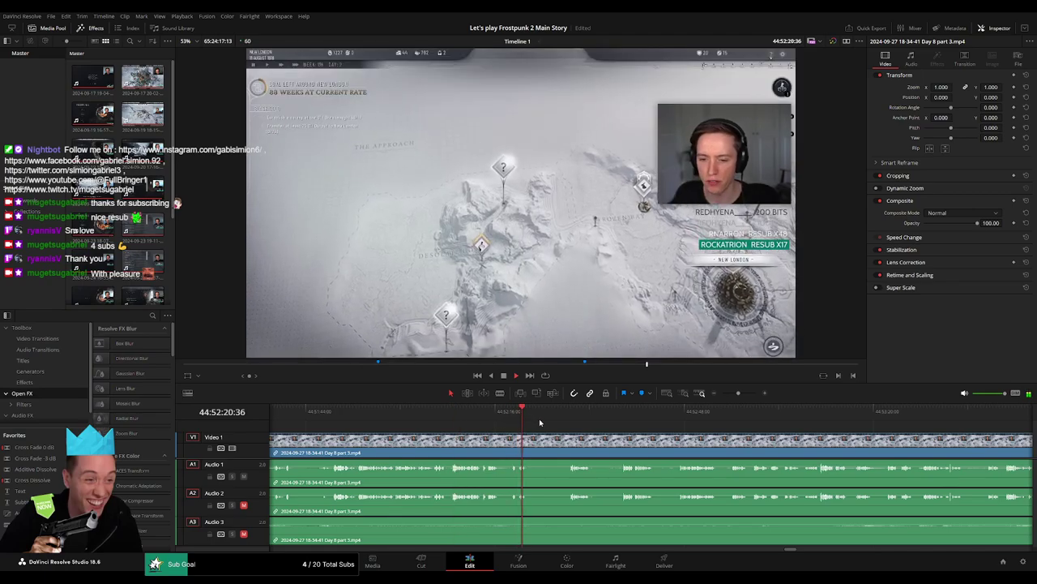
pyautogui.click(563, 422)
pyautogui.click(641, 420)
pyautogui.press('space')
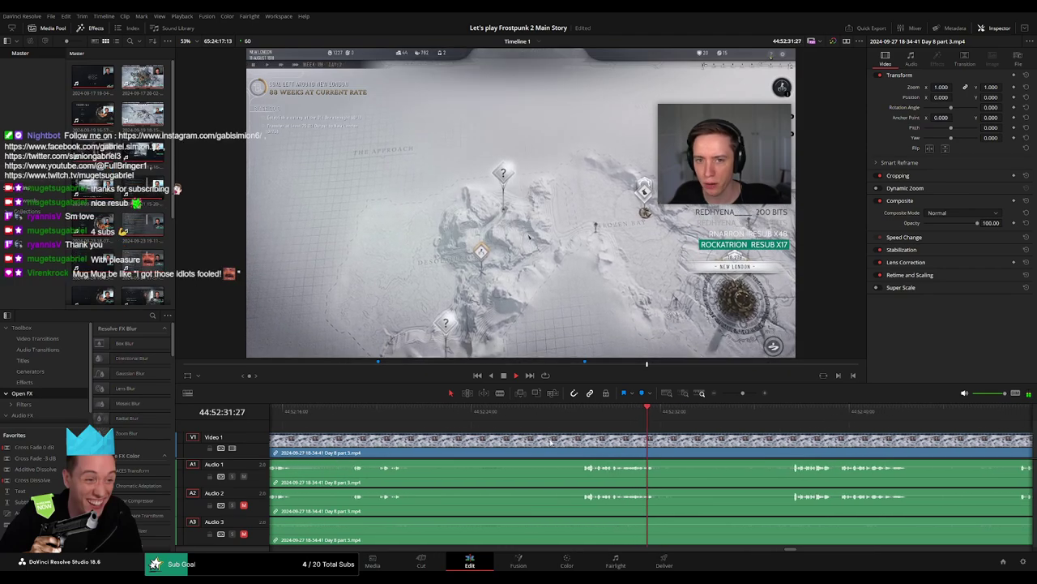
pyautogui.click(581, 421)
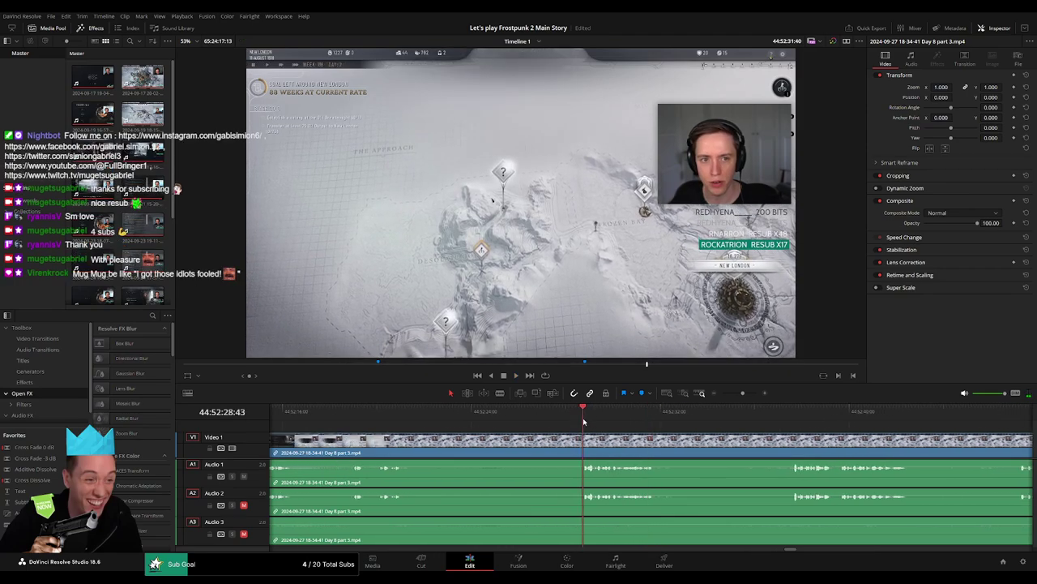
pyautogui.click(573, 422)
pyautogui.click(566, 422)
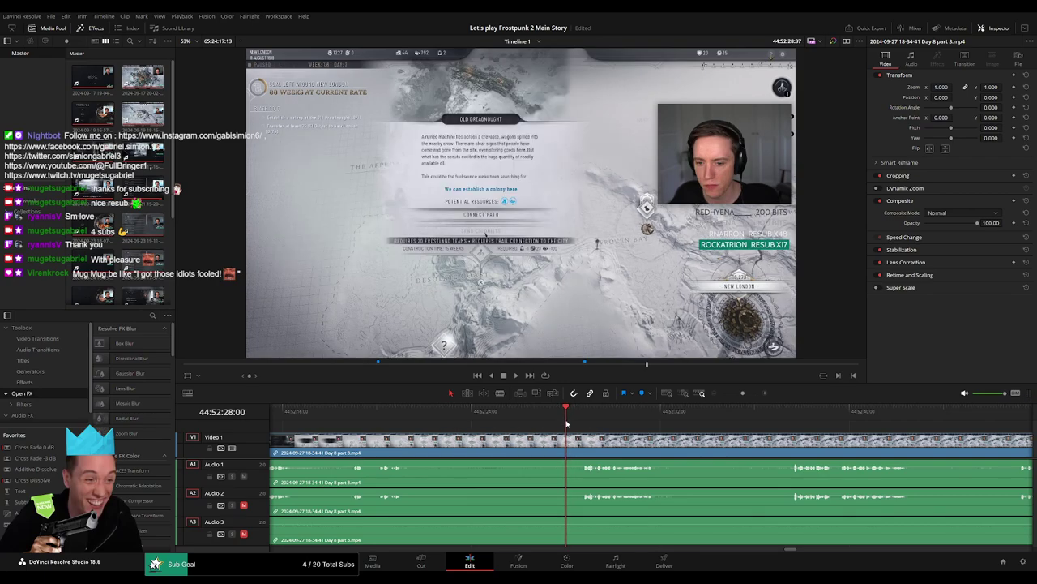
pyautogui.hotkey('ctrl', 'b')
# - Drag A1–A3 fade handles so the audio fades out and back in across the 44:52:28 cut
pyautogui.moveTo(569, 438)
pyautogui.mouseDown()
pyautogui.moveTo(590, 438)
pyautogui.moveTo(541, 437)
pyautogui.mouseUp()
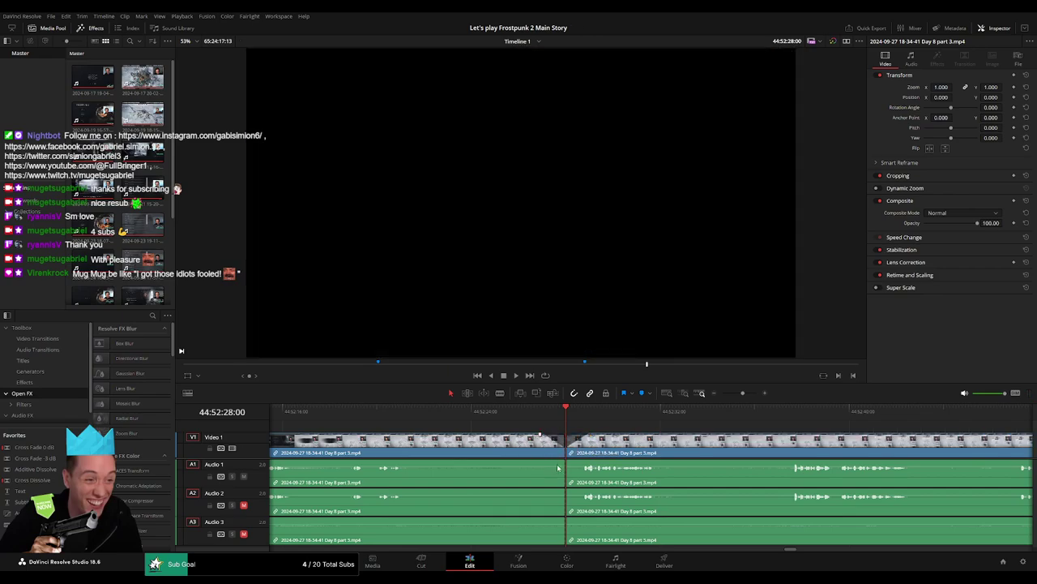
pyautogui.moveTo(557, 468); pyautogui.dragTo(542, 463)
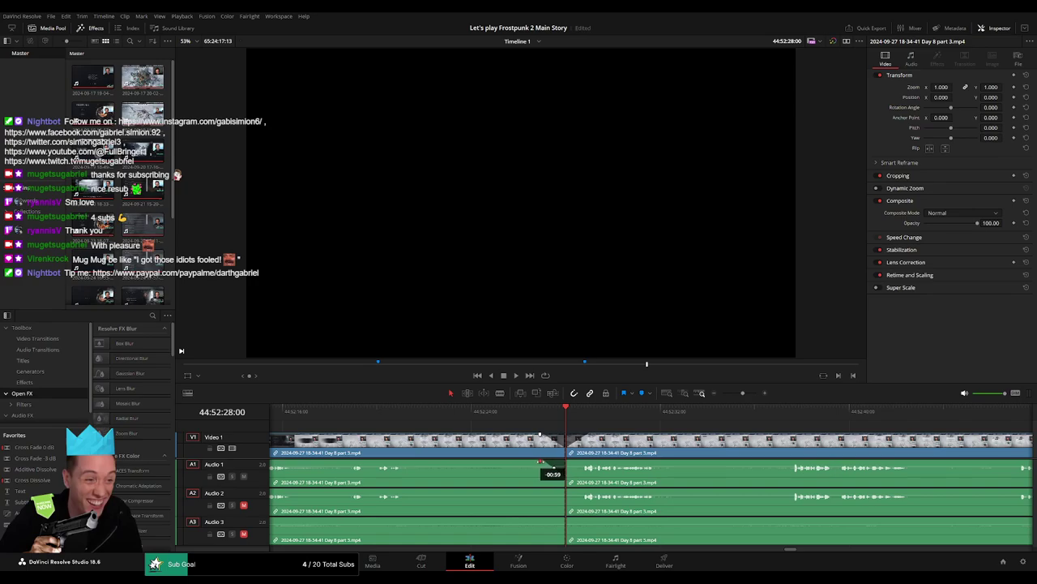
pyautogui.moveTo(565, 462)
pyautogui.mouseDown()
pyautogui.moveTo(584, 462)
pyautogui.moveTo(552, 492)
pyautogui.moveTo(591, 490)
pyautogui.mouseUp()
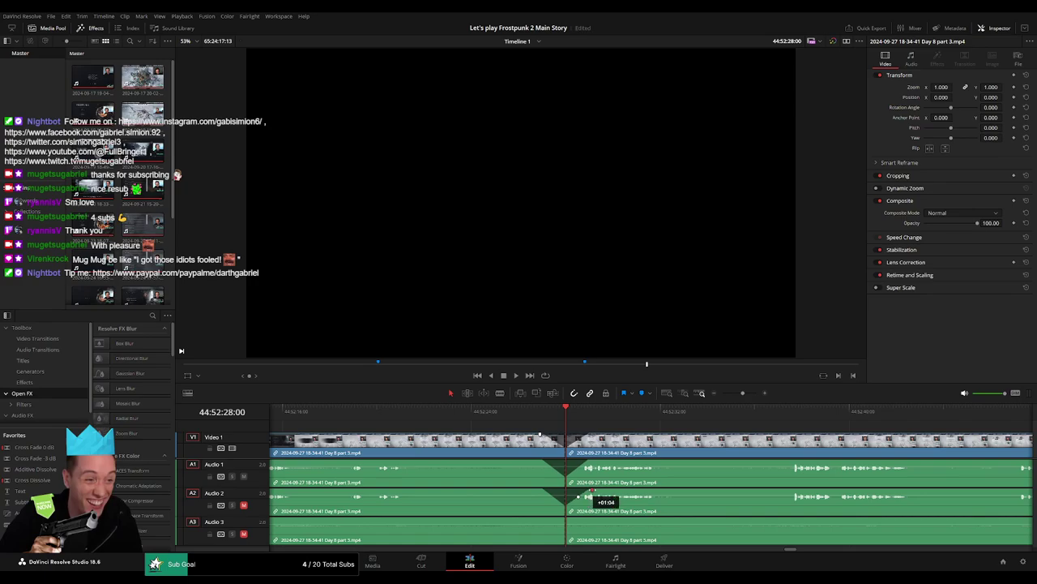
pyautogui.moveTo(564, 517)
pyautogui.mouseDown()
pyautogui.moveTo(531, 521)
pyautogui.moveTo(590, 520)
pyautogui.mouseUp()
# - Slide the later part 3 piece left to start at 46:00:00:00, leaving a gap, and play it
pyautogui.scroll(-1, 419, 435)
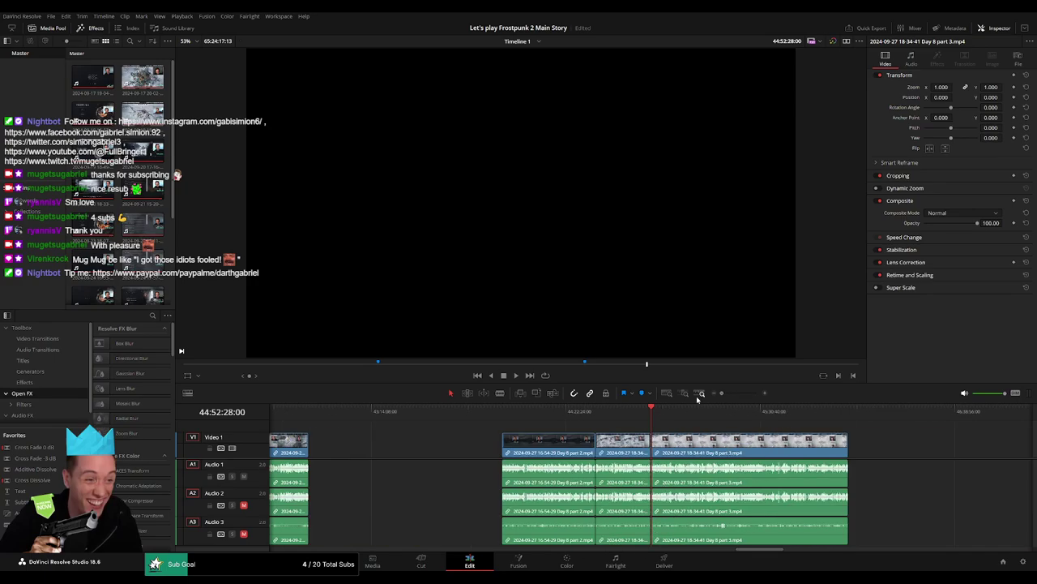
pyautogui.scroll(-2, 419, 435)
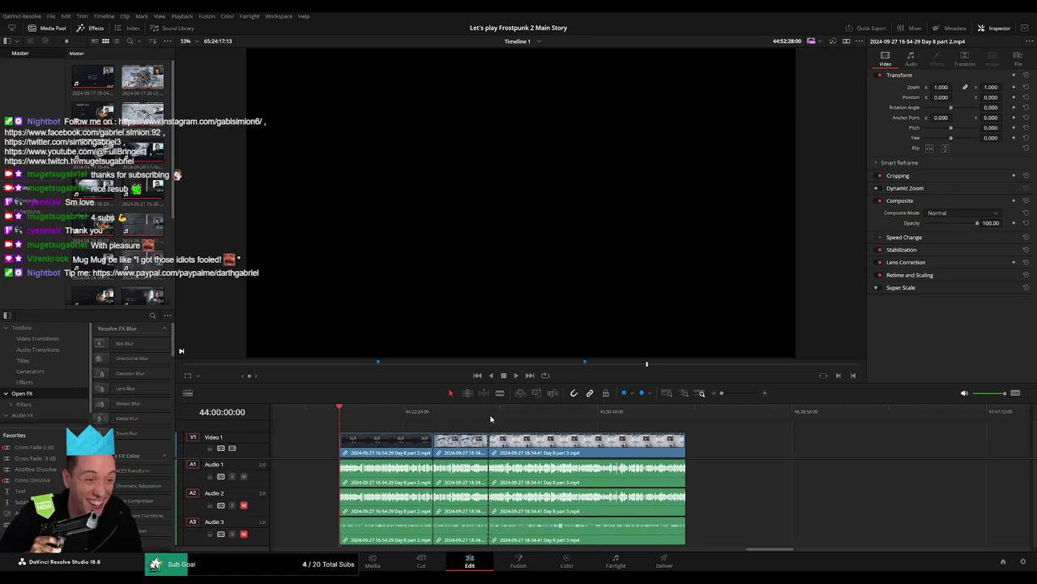
pyautogui.hotkey('ctrl', 'z')
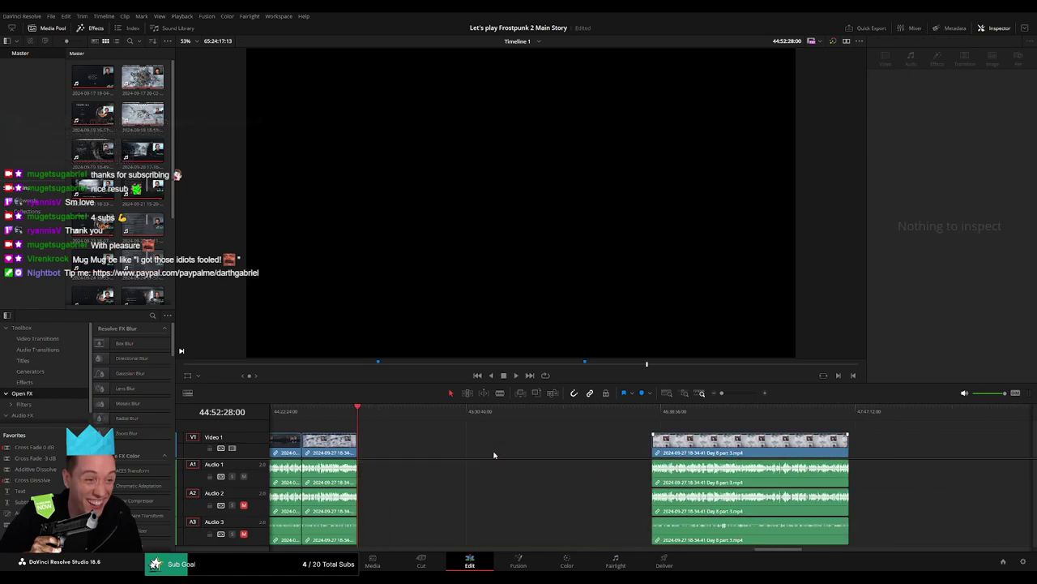
pyautogui.moveTo(501, 429); pyautogui.dragTo(546, 435)
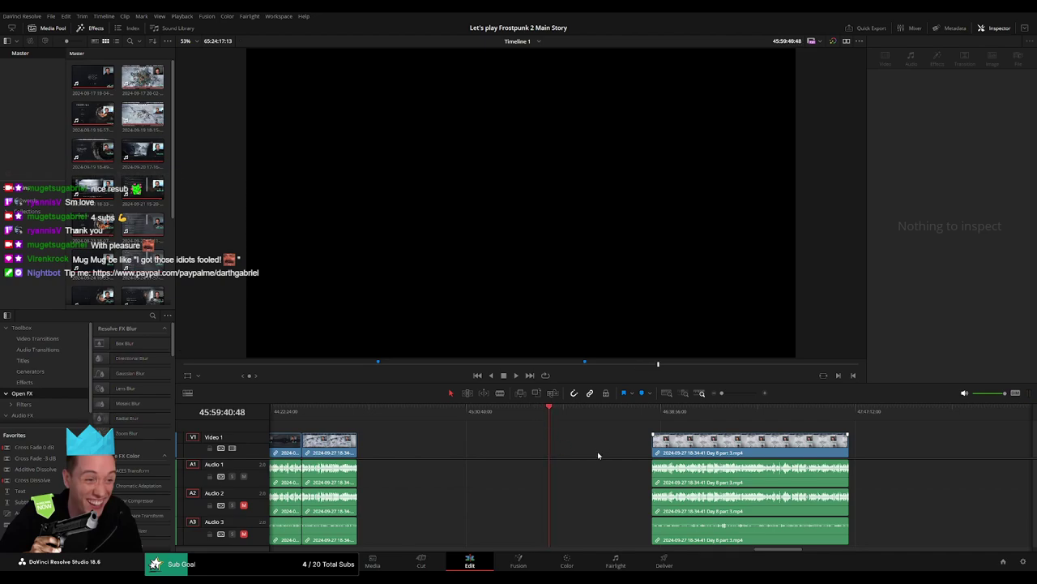
pyautogui.scroll(2, 597, 452)
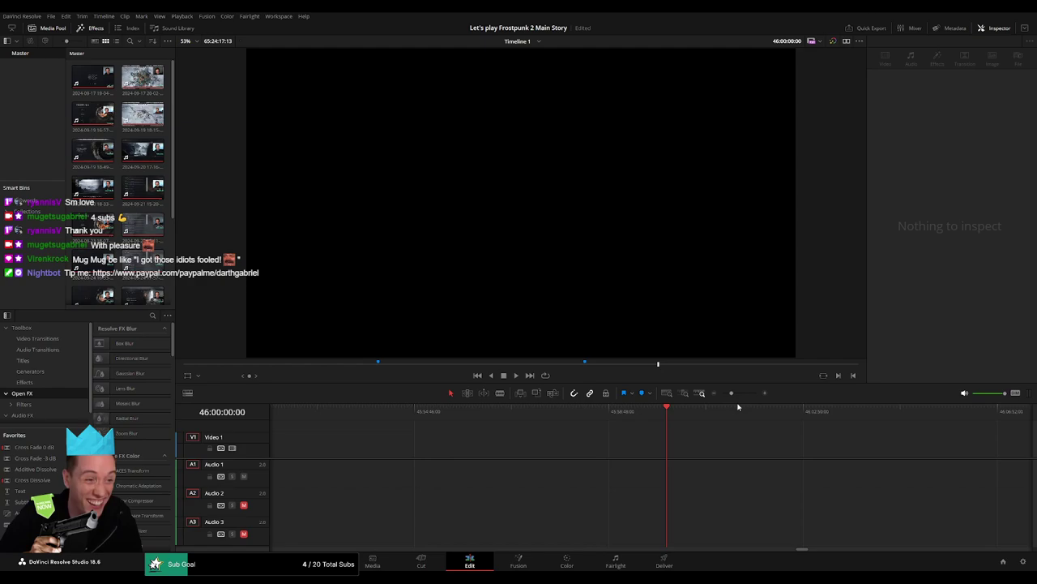
pyautogui.scroll(-3, 706, 400)
pyautogui.moveTo(796, 446); pyautogui.dragTo(694, 446)
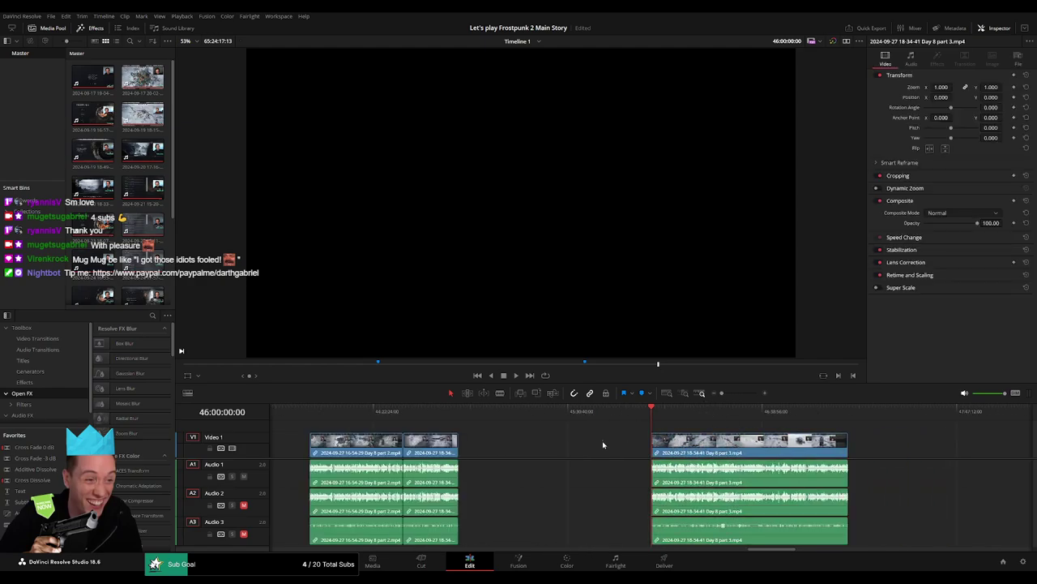
pyautogui.press('space')
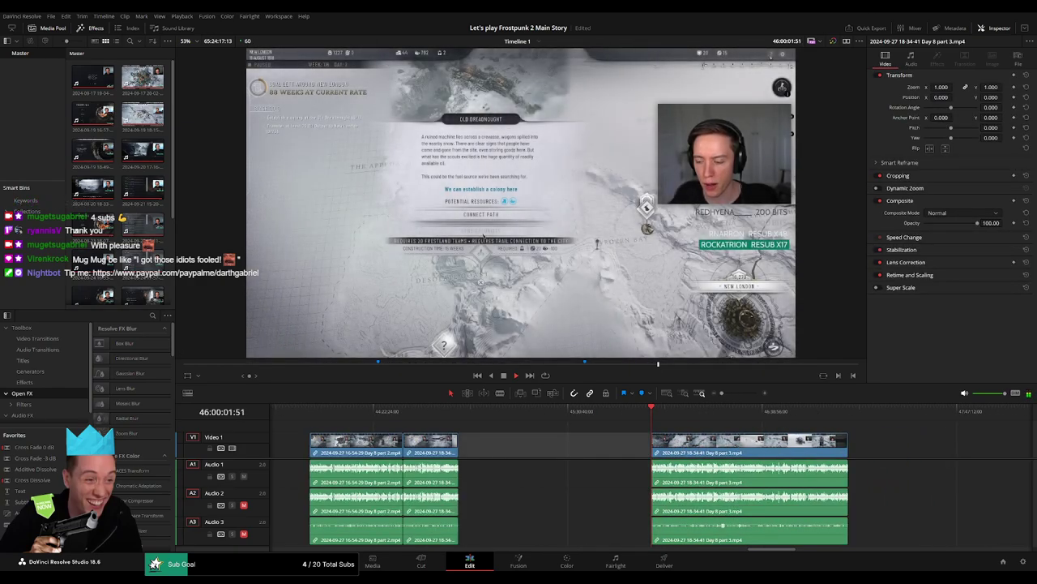
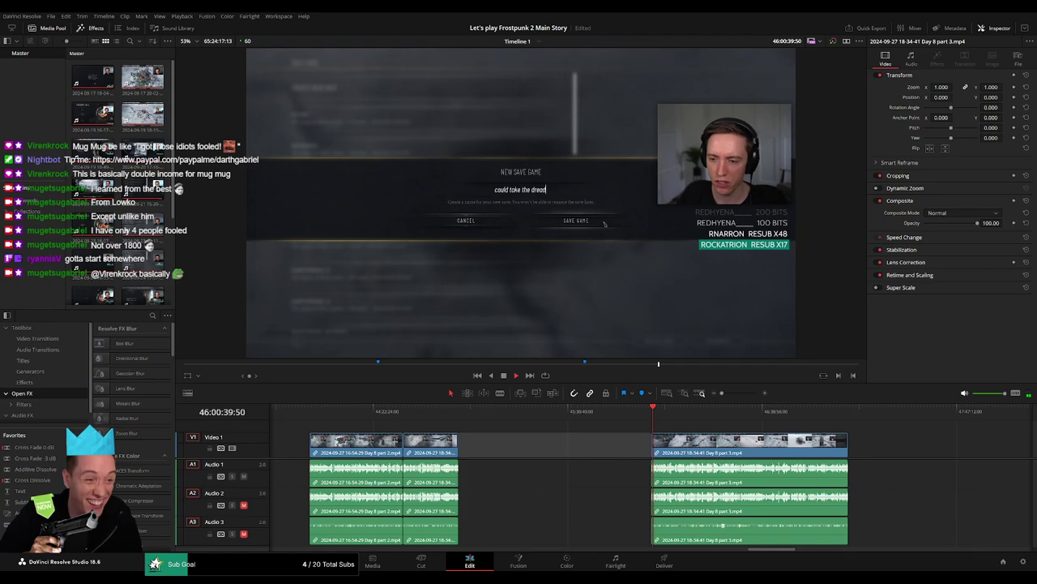
# - Scrub past the council vote and map footage, parking the playhead at 46:52:30 in Day 8 part 3
pyautogui.hscroll(5, 570, 446)
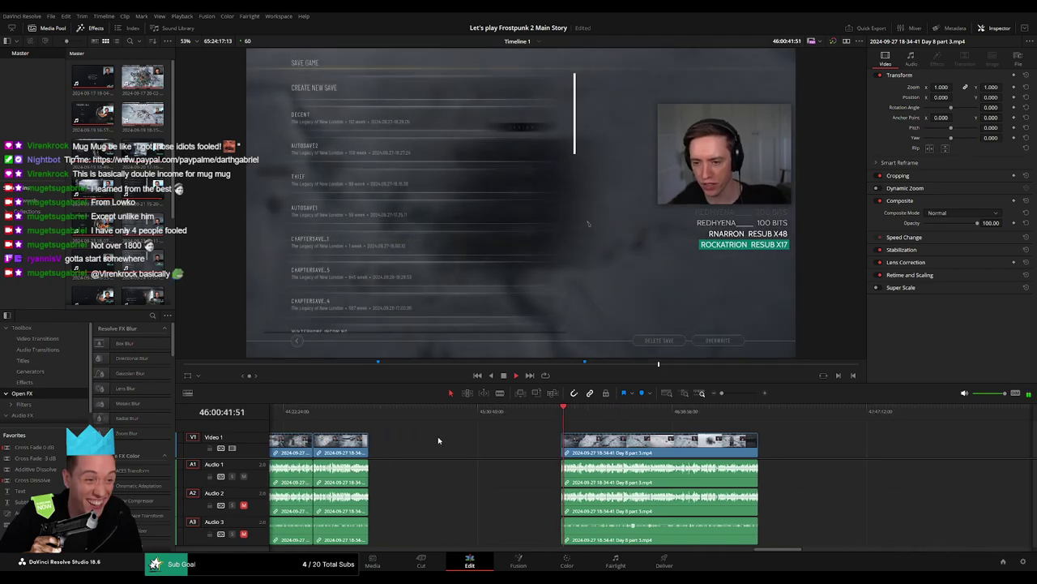
pyautogui.hscroll(5, 511, 428)
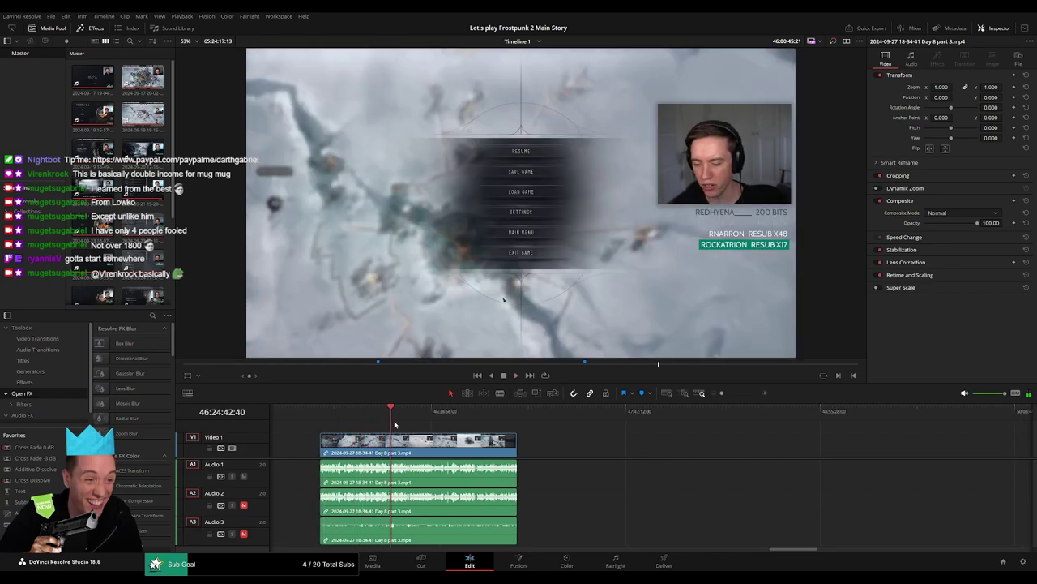
pyautogui.moveTo(395, 424); pyautogui.dragTo(468, 425)
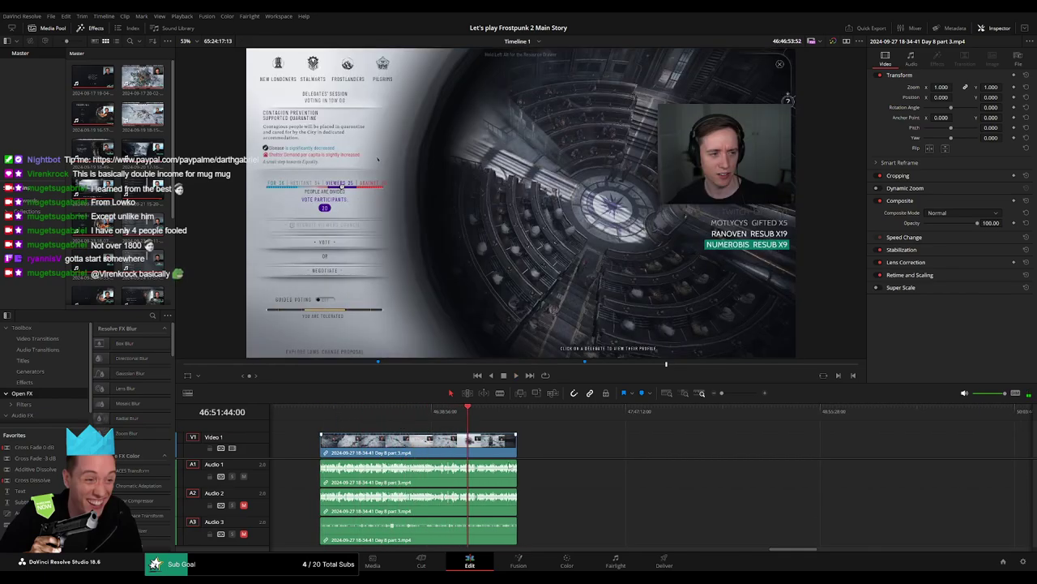
pyautogui.press('space')
pyautogui.scroll(5, 666, 439)
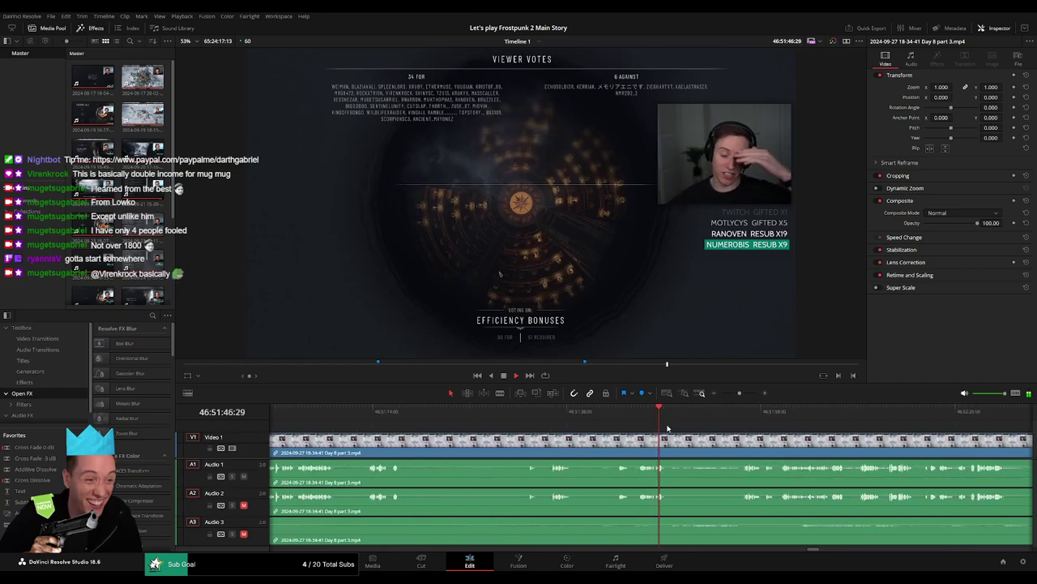
pyautogui.click(562, 419)
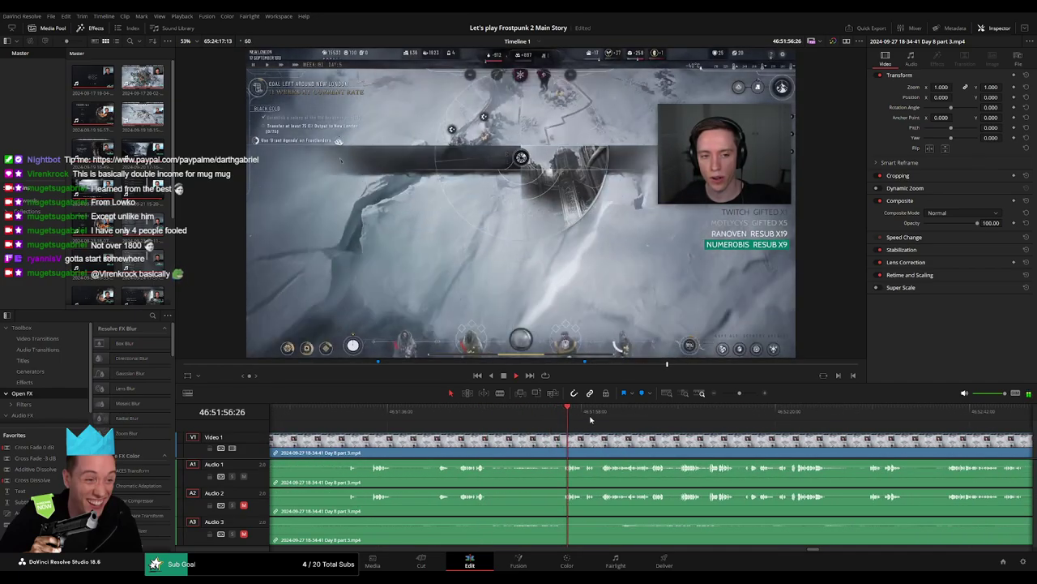
pyautogui.moveTo(562, 419); pyautogui.dragTo(700, 424)
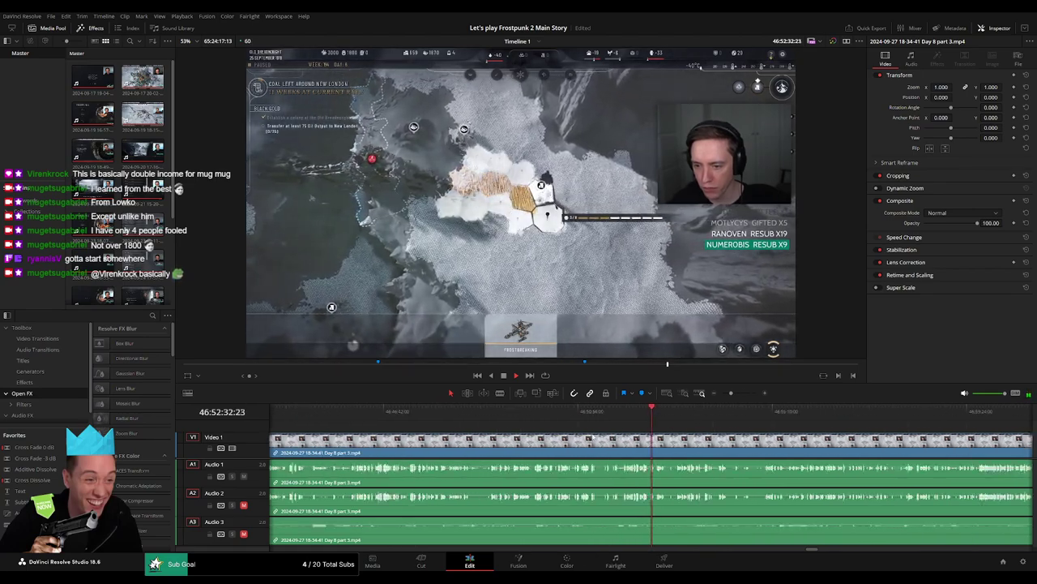
pyautogui.scroll(2, 600, 434)
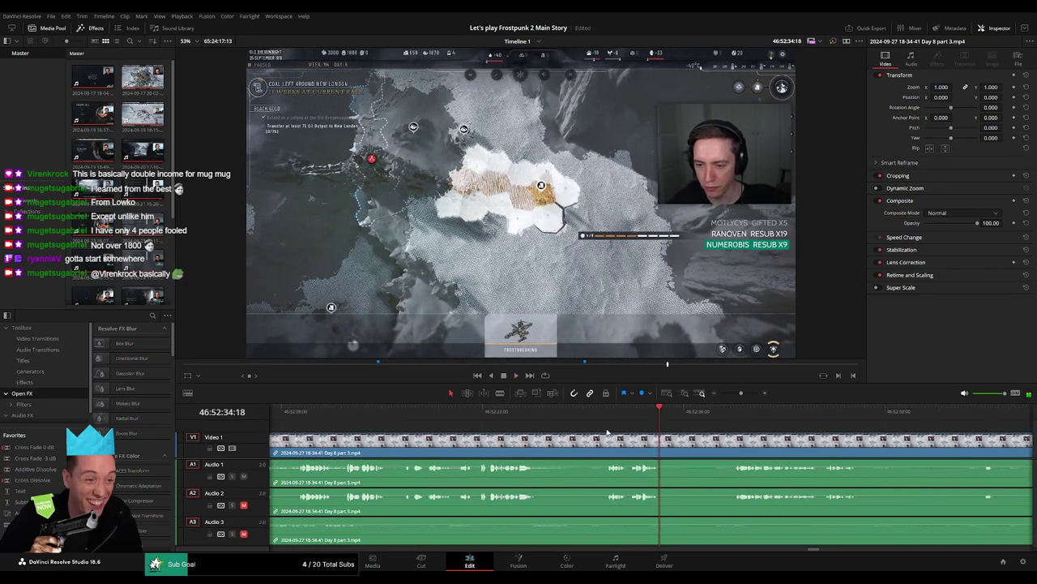
pyautogui.moveTo(608, 420); pyautogui.dragTo(599, 420)
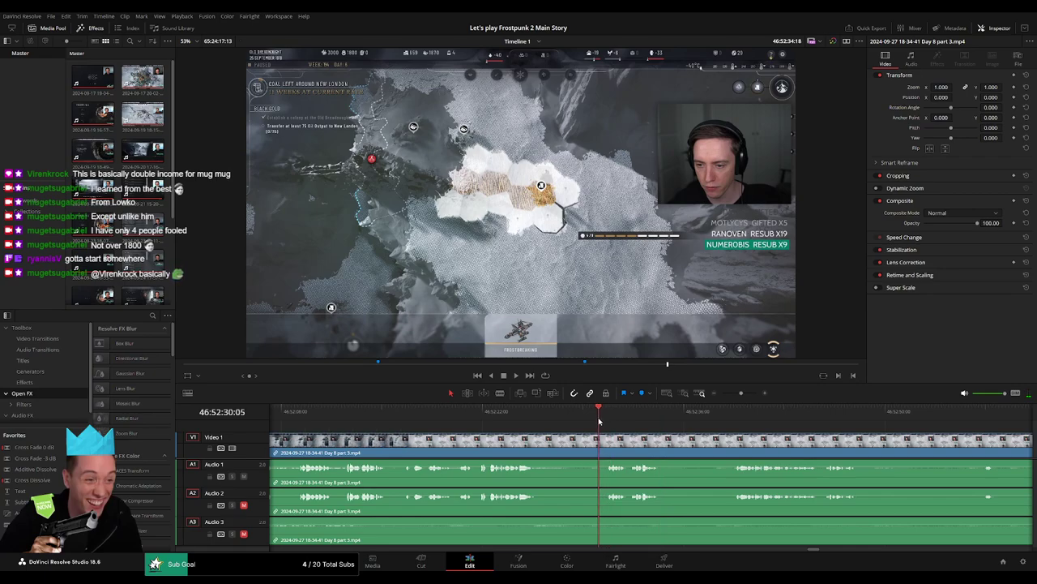
pyautogui.scroll(2, 600, 426)
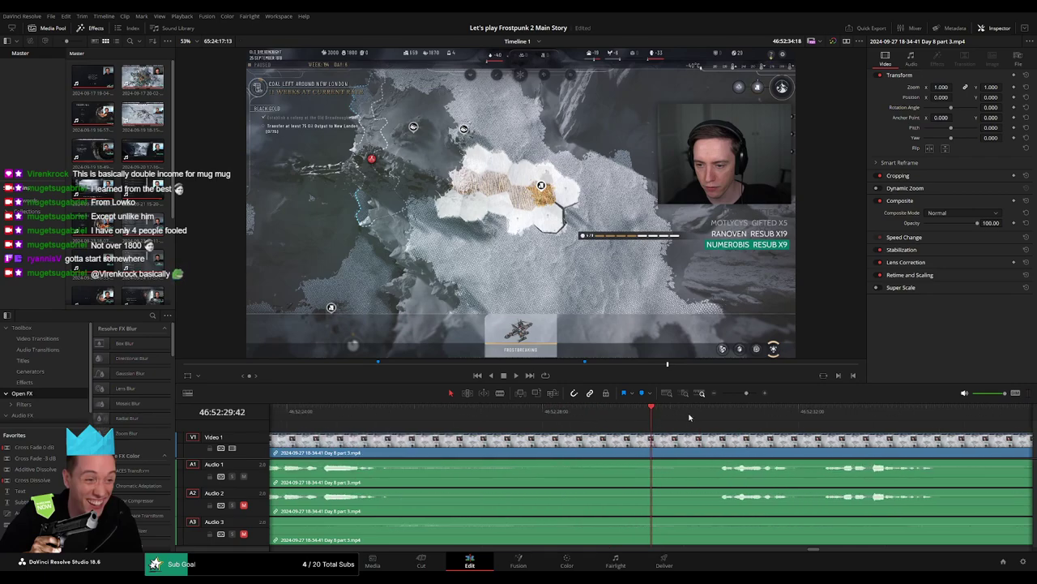
pyautogui.moveTo(709, 422)
pyautogui.mouseDown()
pyautogui.moveTo(720, 422)
pyautogui.moveTo(675, 434)
pyautogui.mouseUp()
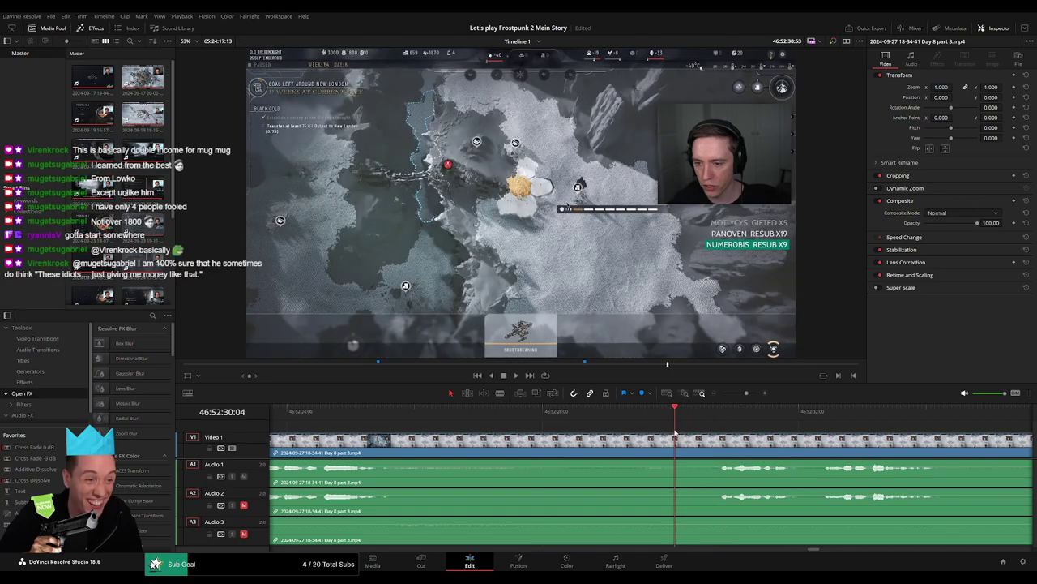
# - Blade all tracks at the playhead and trim the clip edges at the new cut
pyautogui.press('b')
pyautogui.click(675, 448)
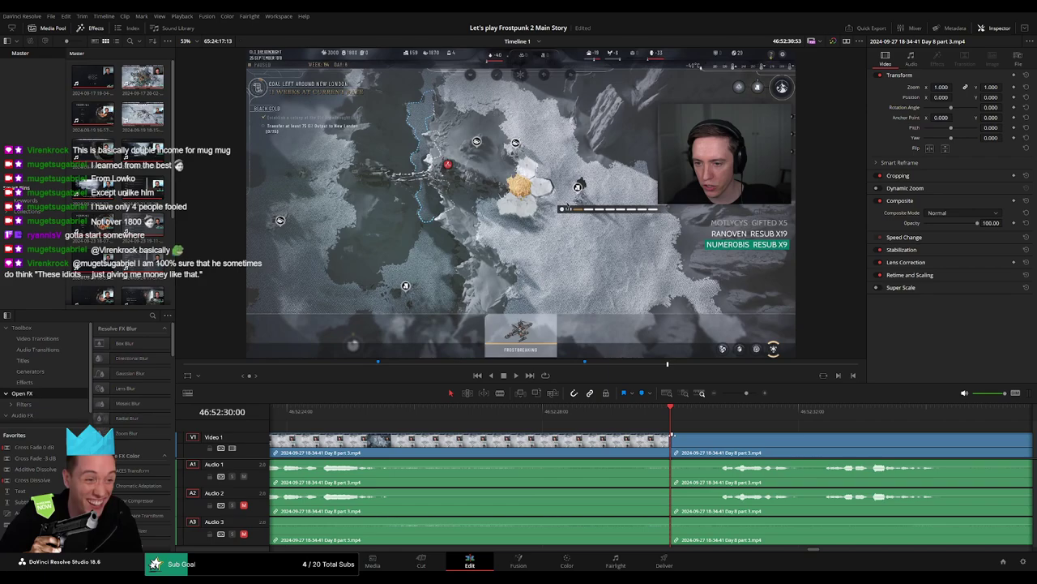
pyautogui.moveTo(672, 435); pyautogui.dragTo(737, 436)
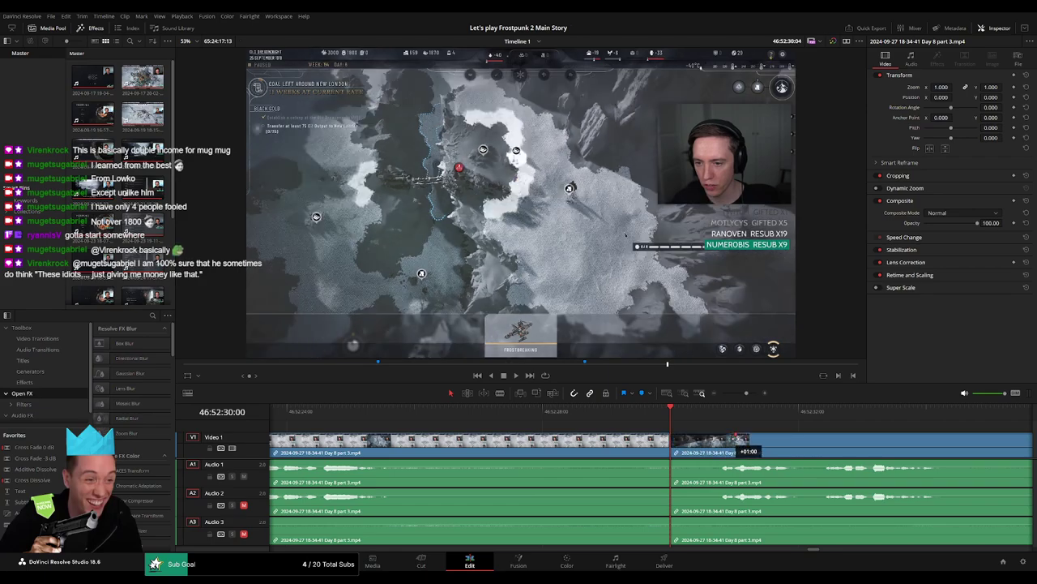
pyautogui.moveTo(653, 438); pyautogui.dragTo(610, 439)
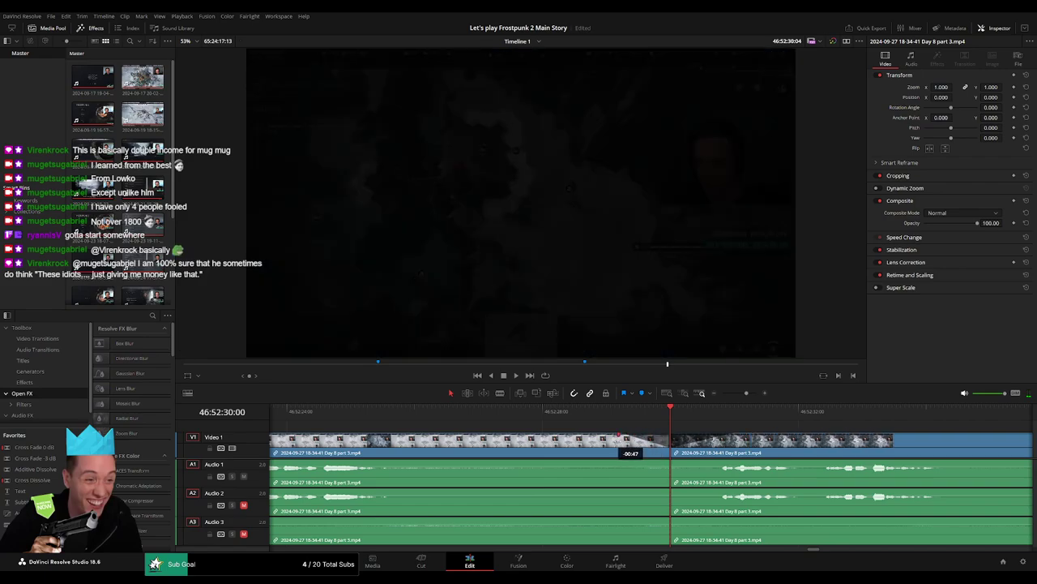
pyautogui.click(577, 418)
# - Add about one-second audio fades at the cut on Audio 1 and Audio 3
pyautogui.moveTo(671, 462); pyautogui.dragTo(732, 463)
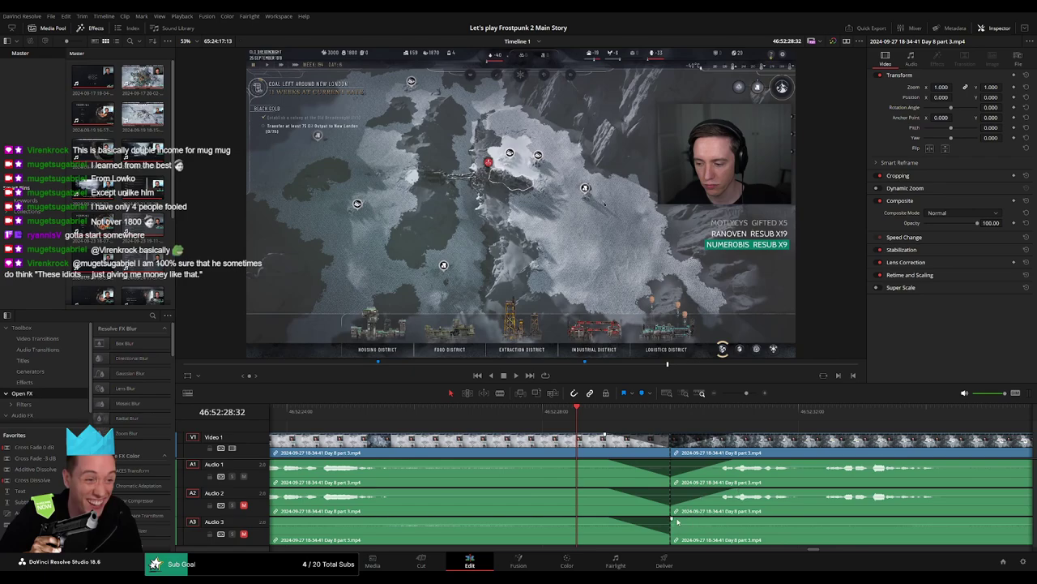
pyautogui.moveTo(714, 519); pyautogui.dragTo(736, 519)
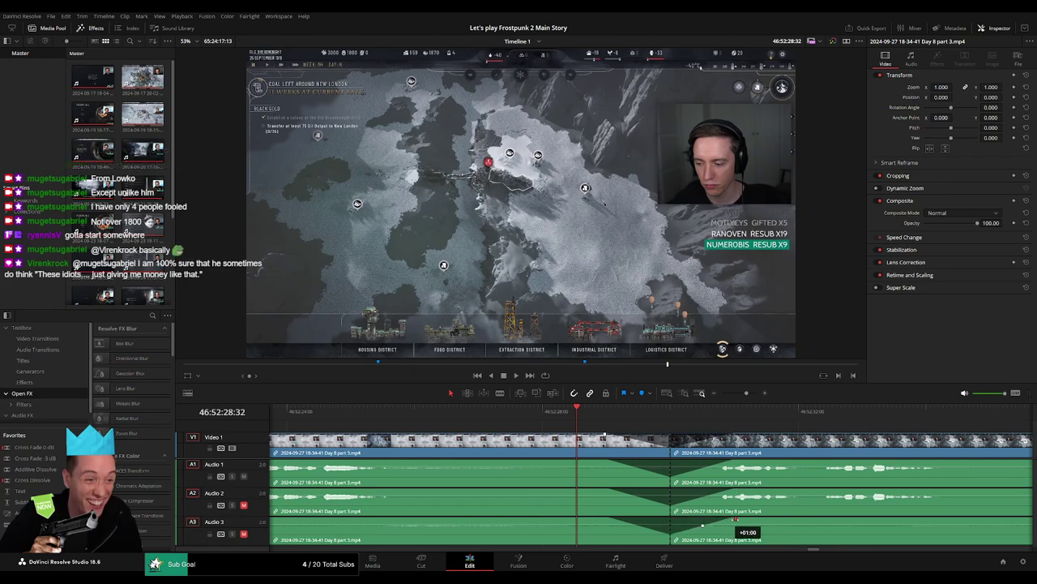
pyautogui.scroll(-3, 648, 430)
# - Move the footage after the cut so it starts at 48:00:00:00
pyautogui.scroll(-2, 547, 441)
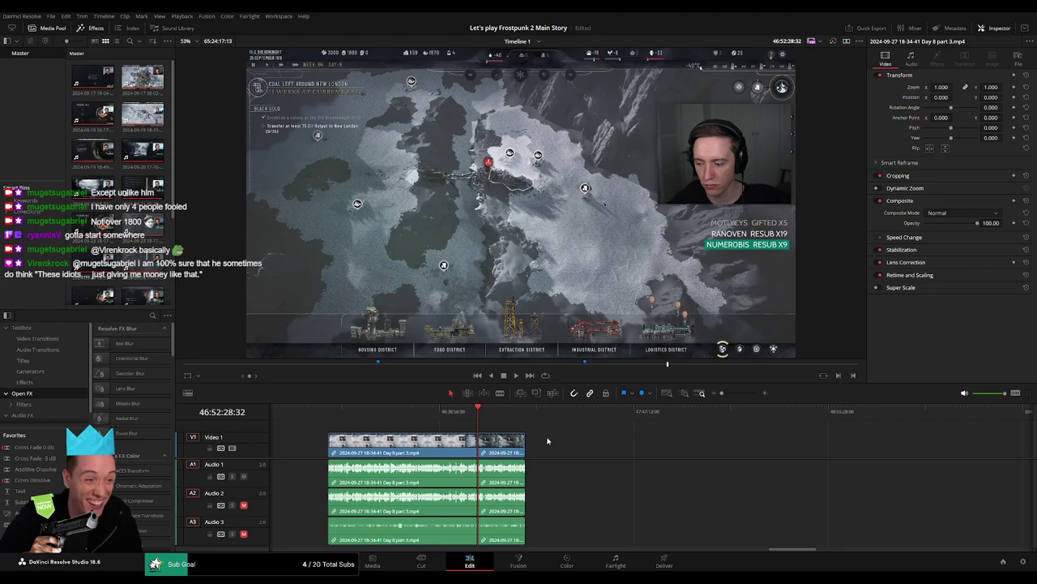
pyautogui.scroll(-2, 377, 422)
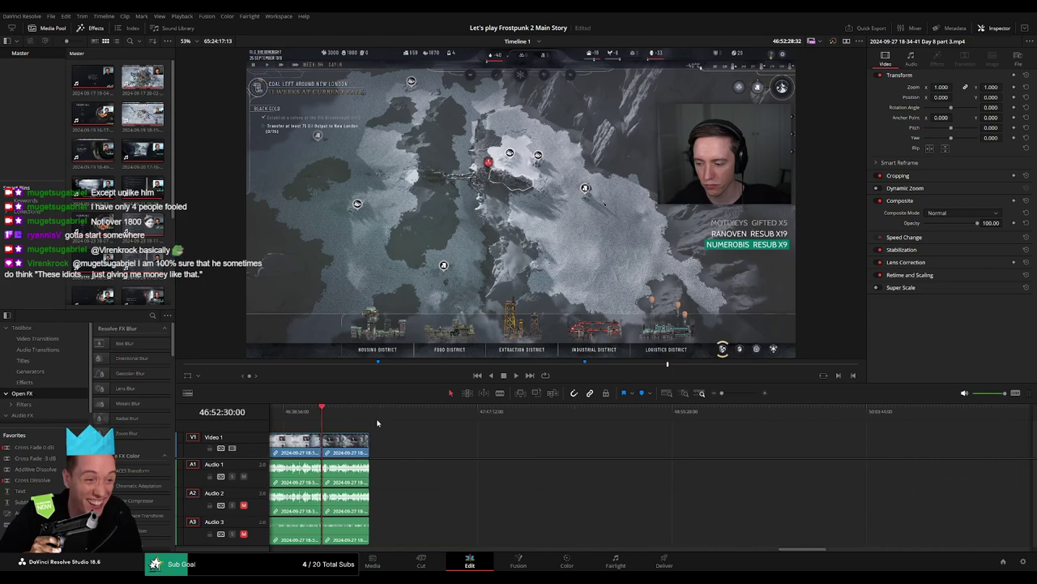
pyautogui.moveTo(346, 450); pyautogui.dragTo(611, 451)
pyautogui.click(470, 429)
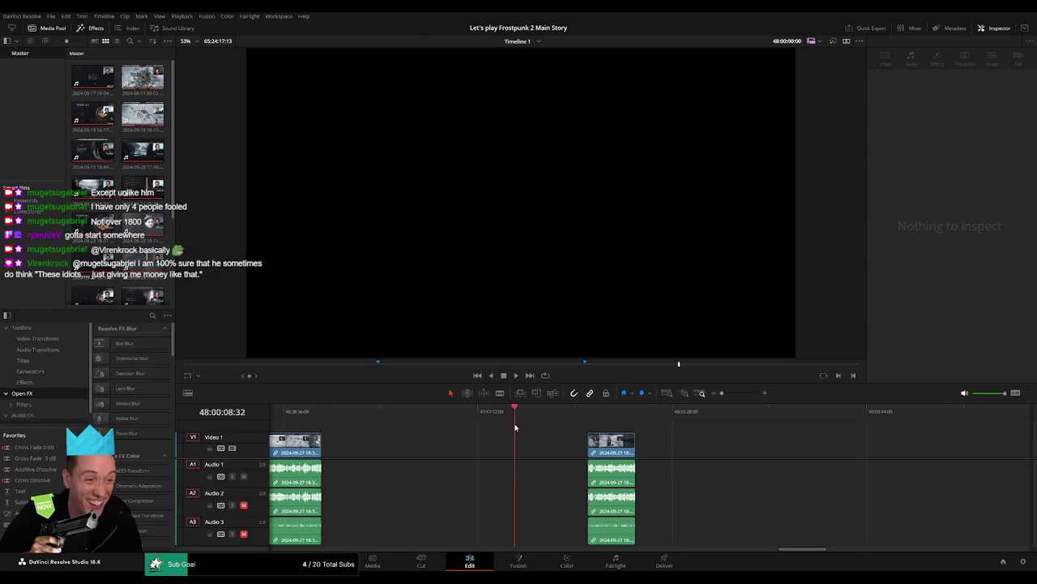
pyautogui.moveTo(611, 452); pyautogui.dragTo(536, 452)
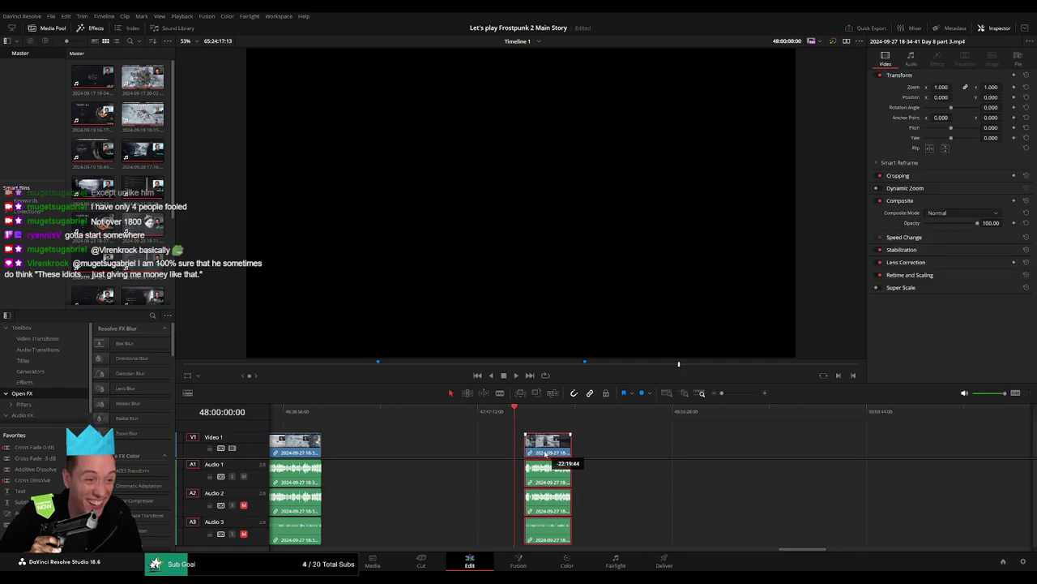
# - Slide the Day 9 clips left, delete the leftover gap, and play the joined footage
pyautogui.hscroll(5, 704, 451)
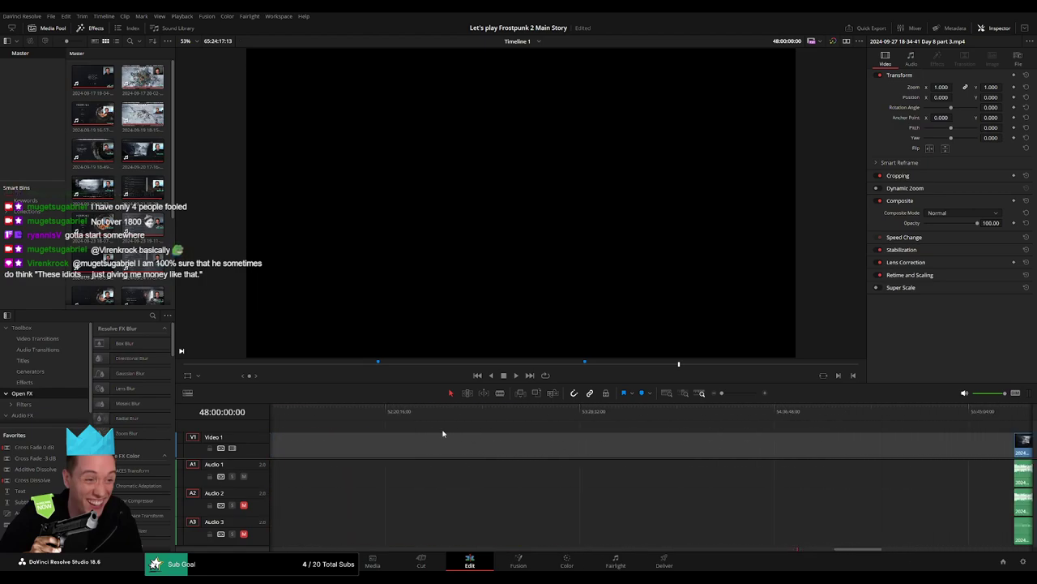
pyautogui.hscroll(5, 659, 444)
pyautogui.moveTo(659, 444); pyautogui.dragTo(353, 444)
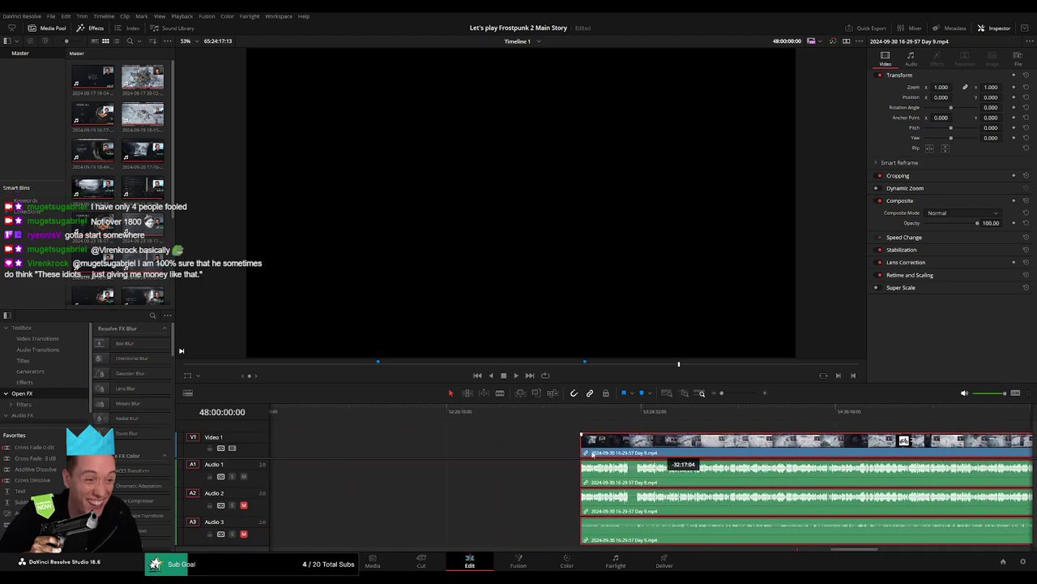
pyautogui.hscroll(-5, 354, 444)
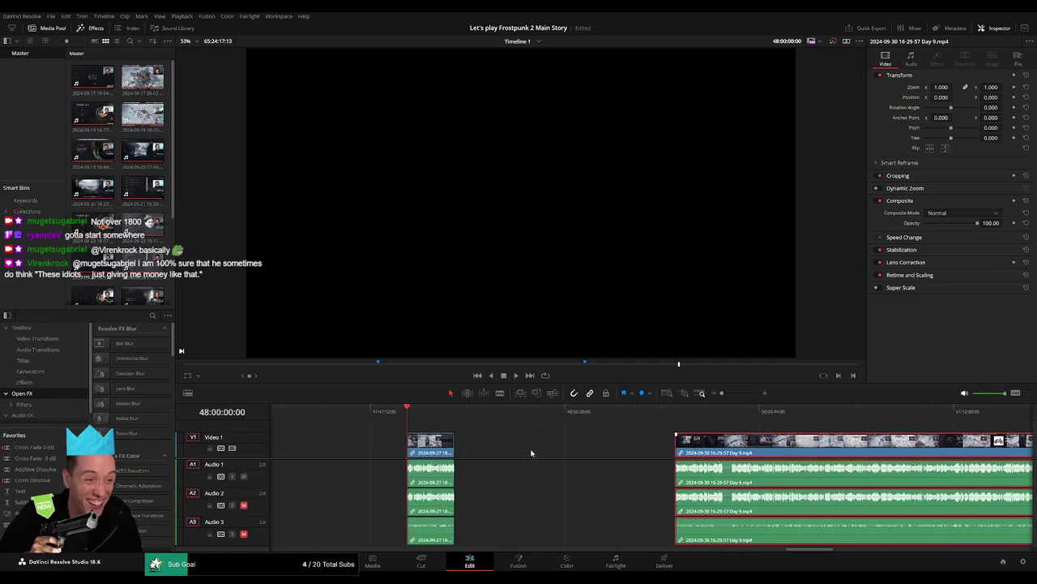
pyautogui.click(546, 445)
pyautogui.press('Delete')
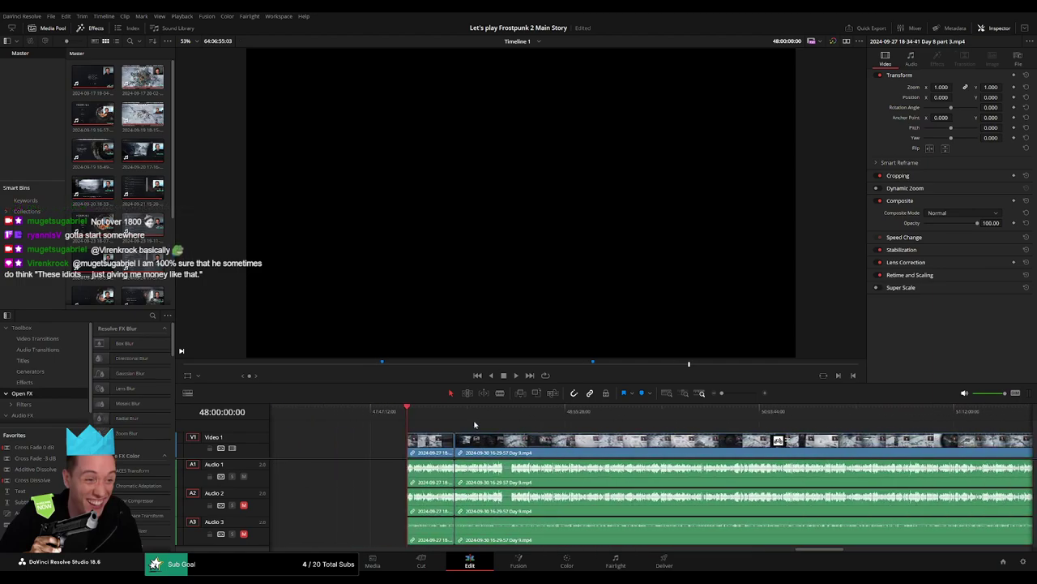
pyautogui.press('space')
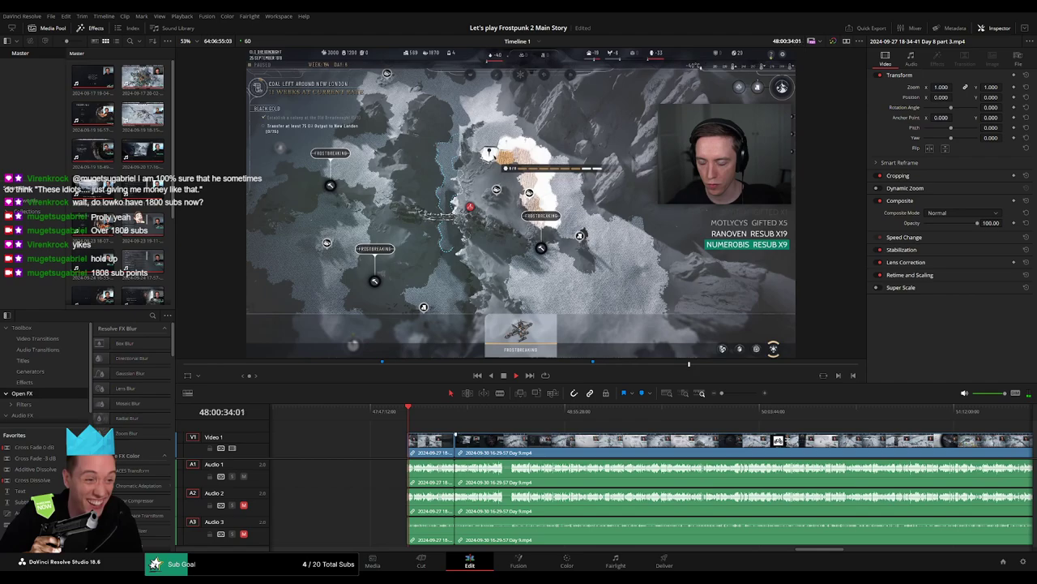
pyautogui.hscroll(2, 454, 430)
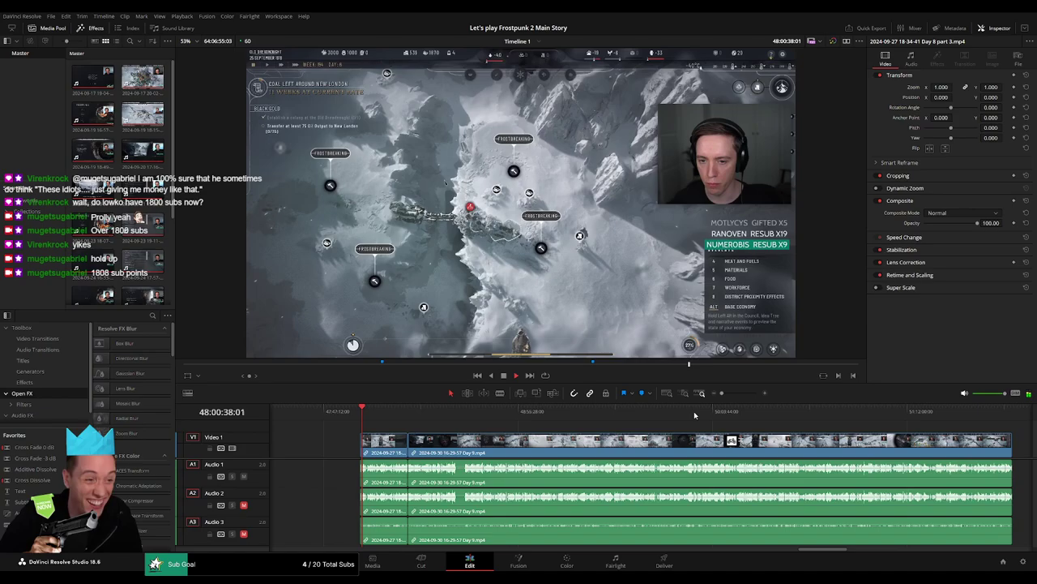
# - Zoom in and move the playhead to just before the Day 8 part 3 / Day 9 join
pyautogui.moveTo(722, 393)
pyautogui.mouseDown()
pyautogui.moveTo(736, 394)
pyautogui.moveTo(720, 395)
pyautogui.mouseUp()
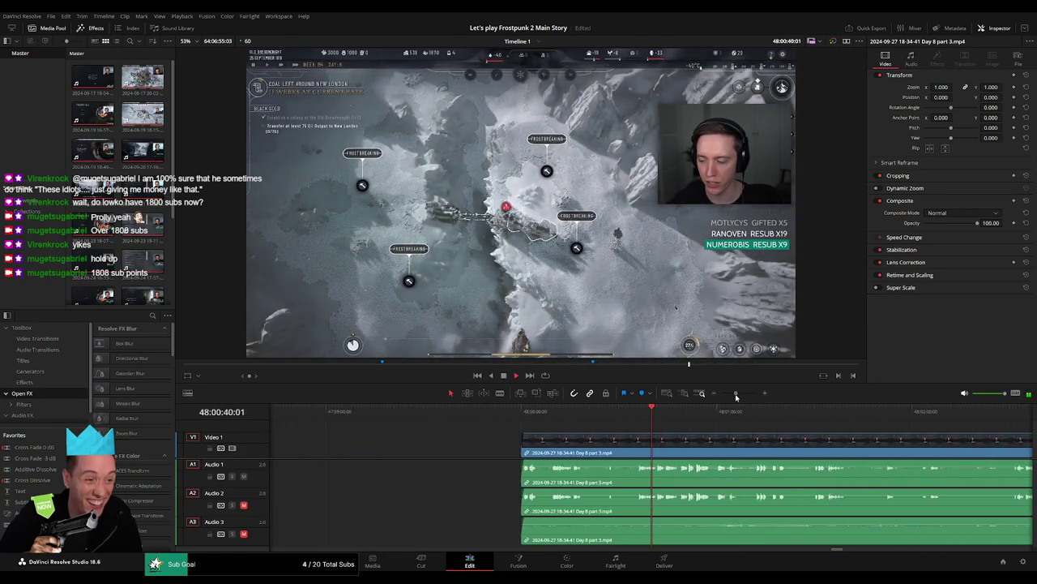
pyautogui.hscroll(5, 501, 418)
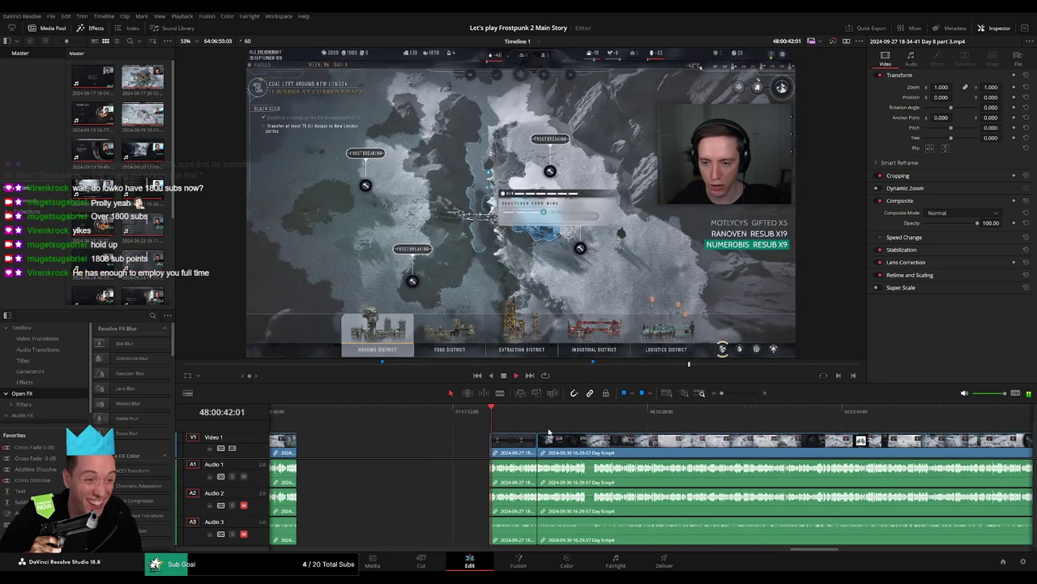
pyautogui.moveTo(501, 418); pyautogui.dragTo(528, 418)
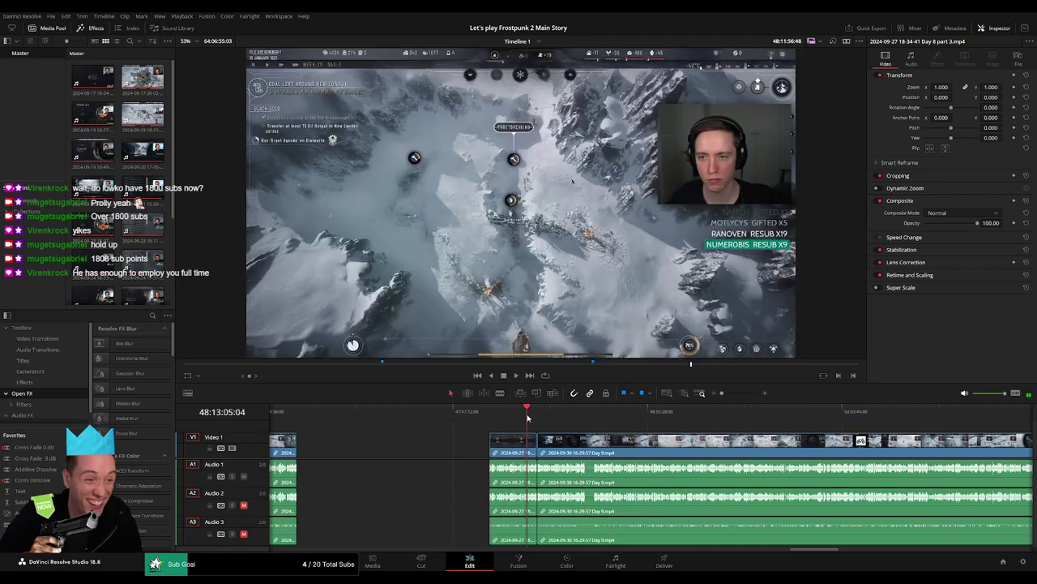
pyautogui.click(650, 406)
pyautogui.scroll(3, 650, 405)
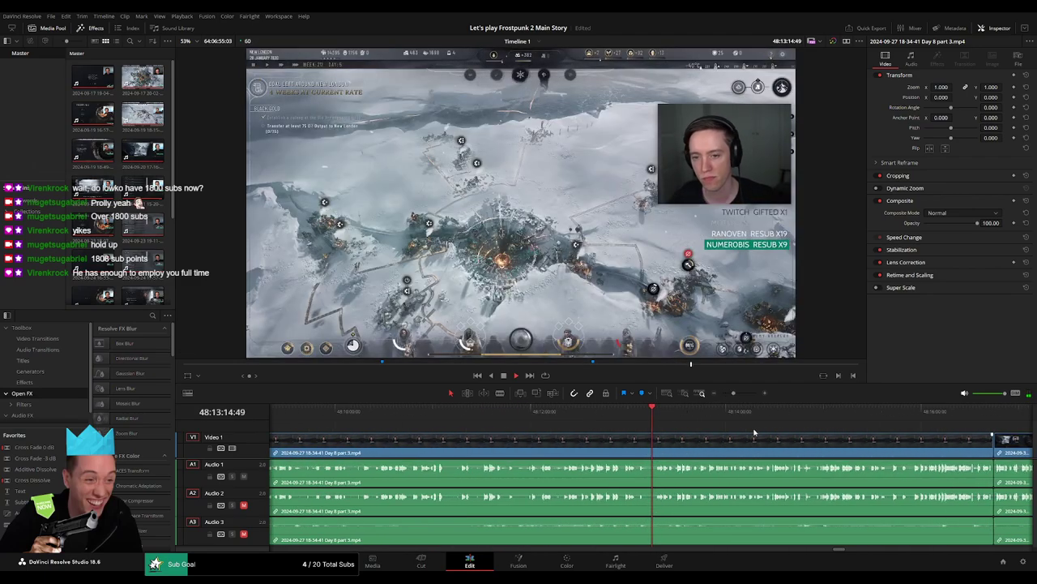
pyautogui.click(918, 411)
pyautogui.moveTo(926, 430); pyautogui.dragTo(976, 413)
# - Play across the Day 8 part 3 / Day 9 join, then fit the sequence with Shift+Z
pyautogui.press('space')
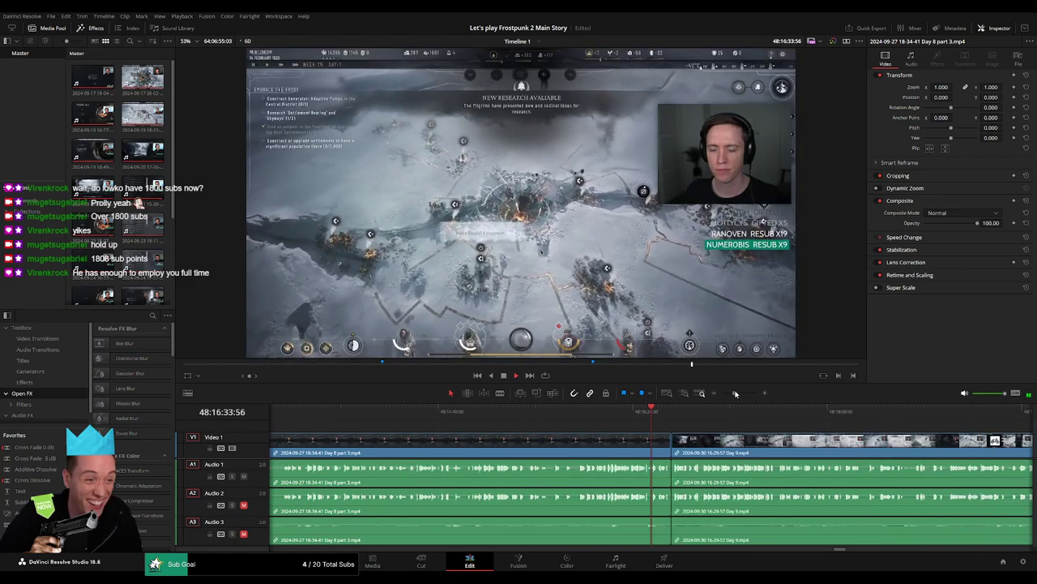
pyautogui.moveTo(733, 394); pyautogui.dragTo(745, 393)
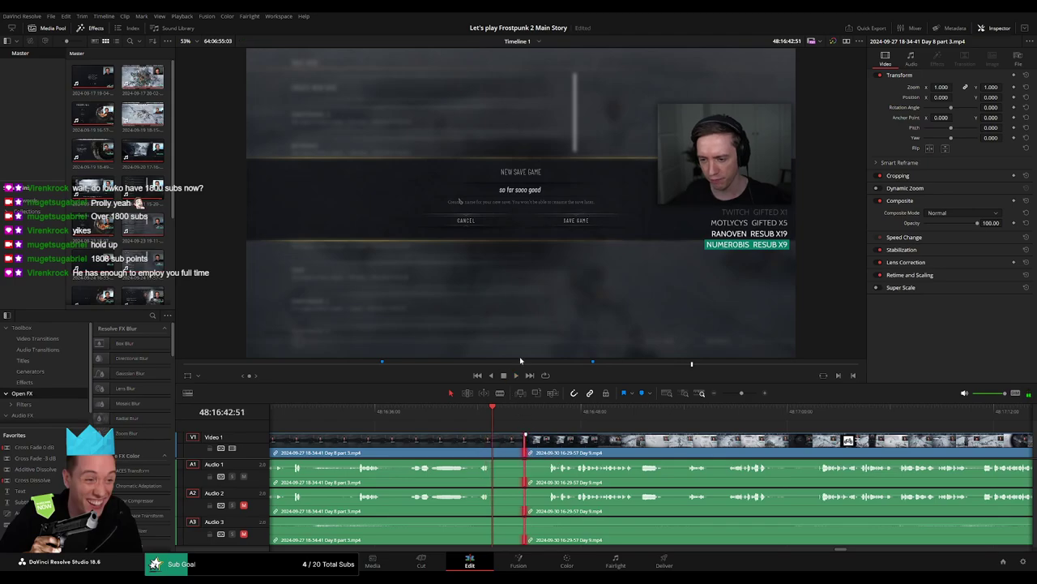
pyautogui.press('space')
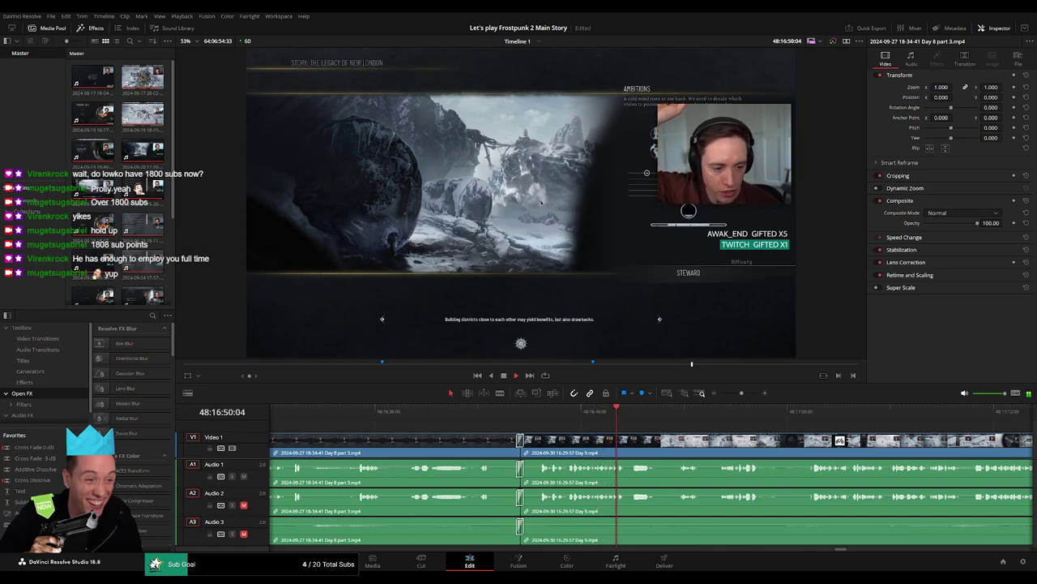
pyautogui.hscroll(3, 495, 418)
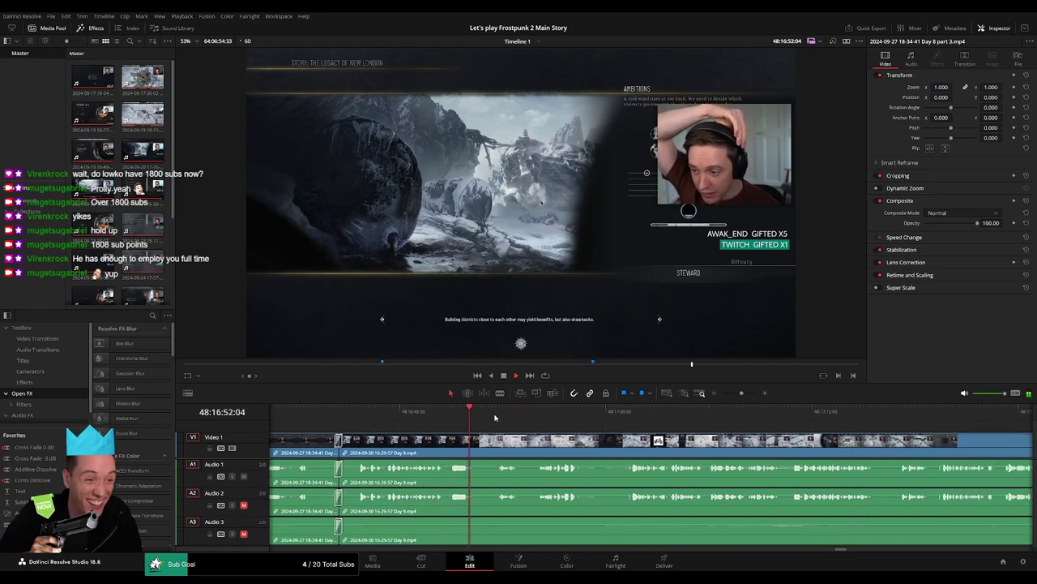
pyautogui.hotkey('shift', 'z')
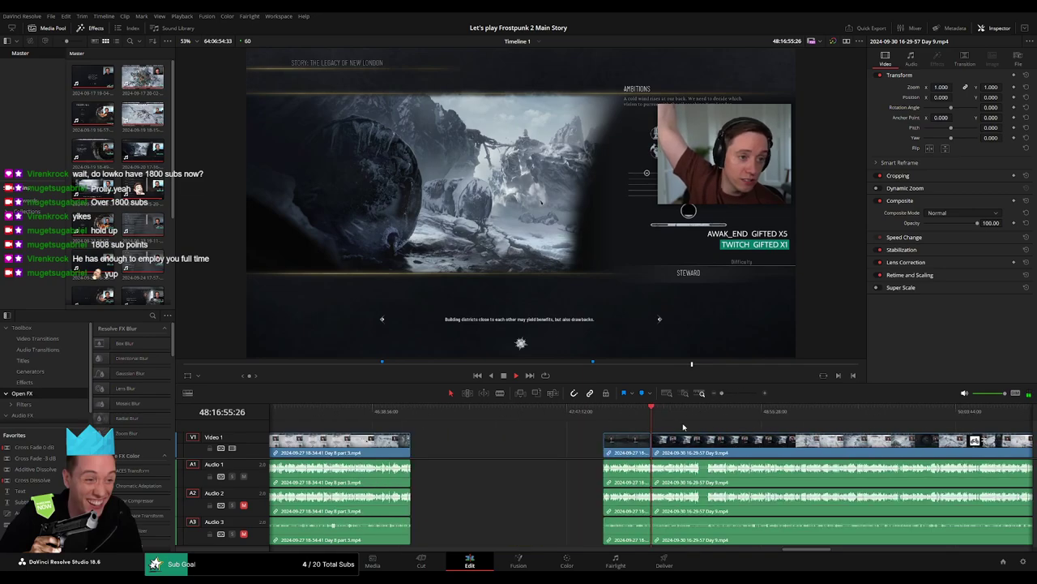
pyautogui.hscroll(3, 683, 427)
# - Find the Secret Police Viewer Votes screen and blade all tracks at 48:33:25
pyautogui.moveTo(438, 418); pyautogui.dragTo(466, 415)
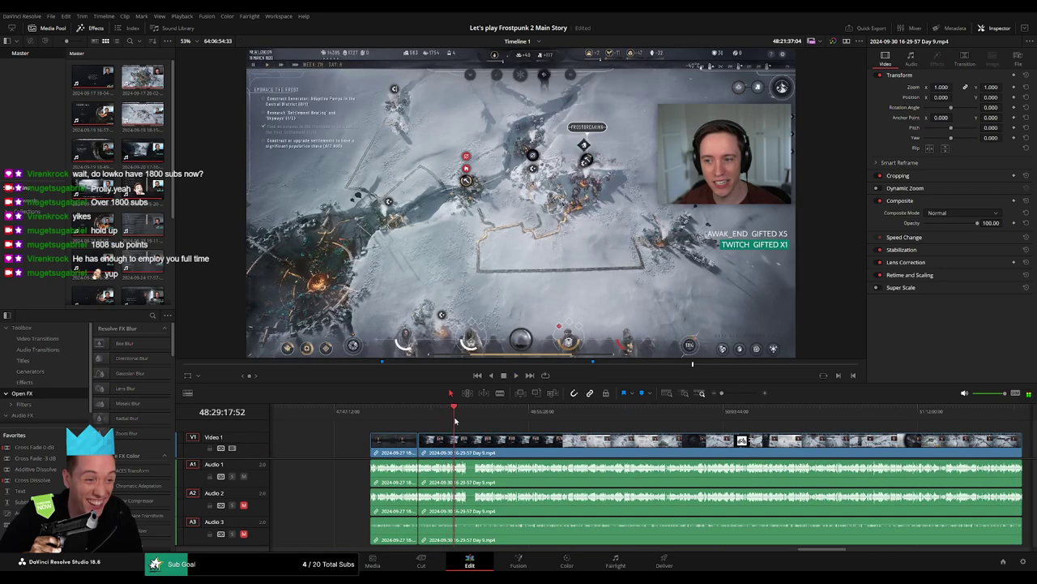
pyautogui.hotkey('shift', 'z')
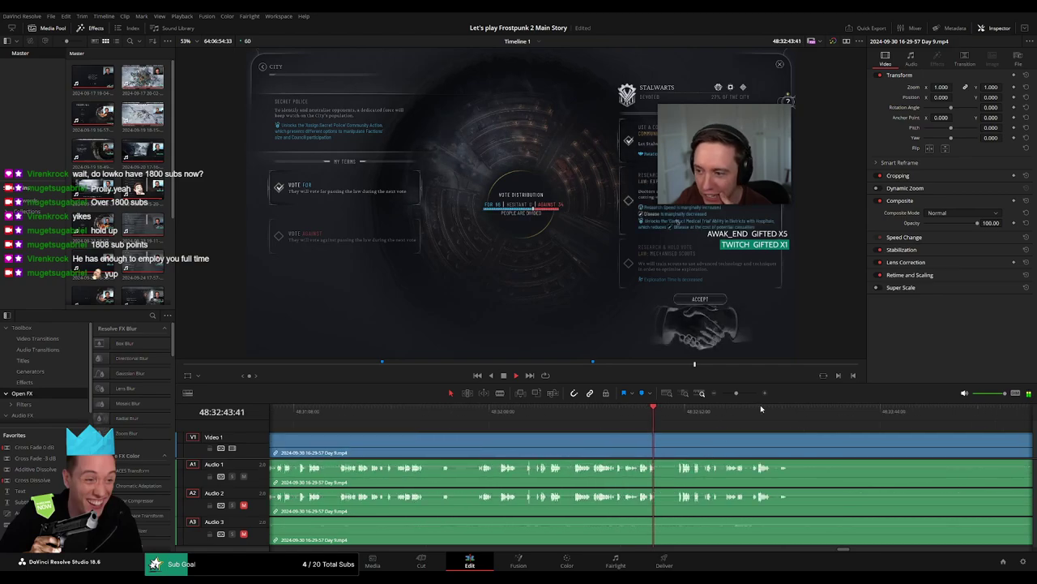
pyautogui.click(780, 410)
pyautogui.hscroll(4, 496, 440)
pyautogui.hscroll(2, 496, 440)
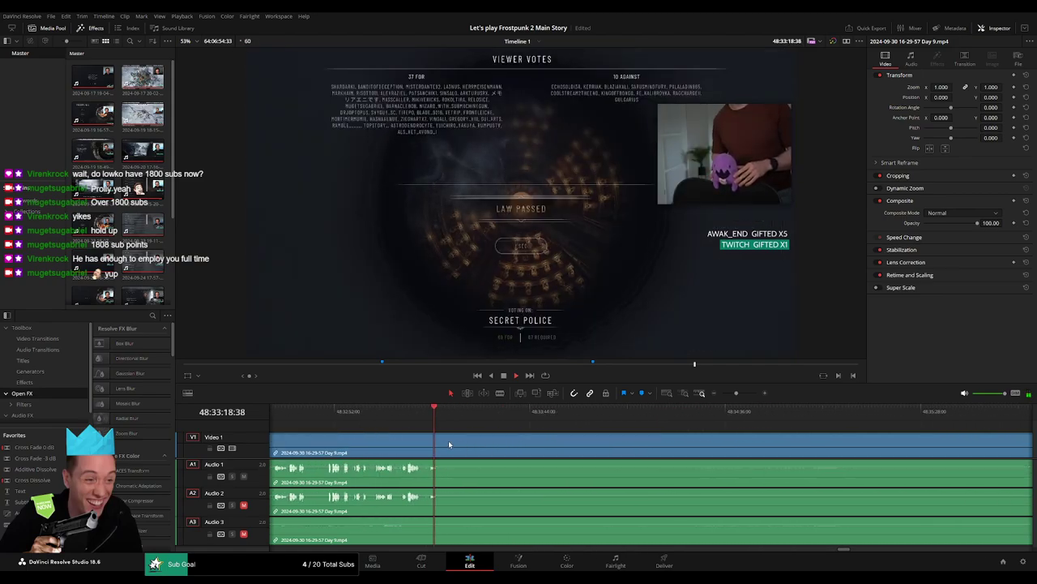
pyautogui.hscroll(2, 448, 440)
pyautogui.moveTo(359, 413); pyautogui.dragTo(380, 418)
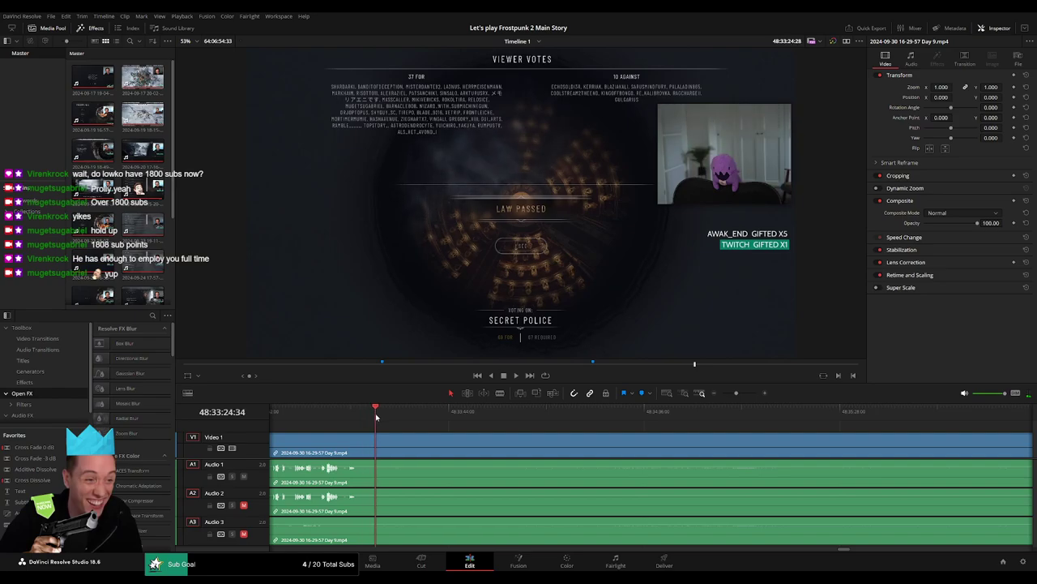
pyautogui.press('b')
pyautogui.click(388, 443)
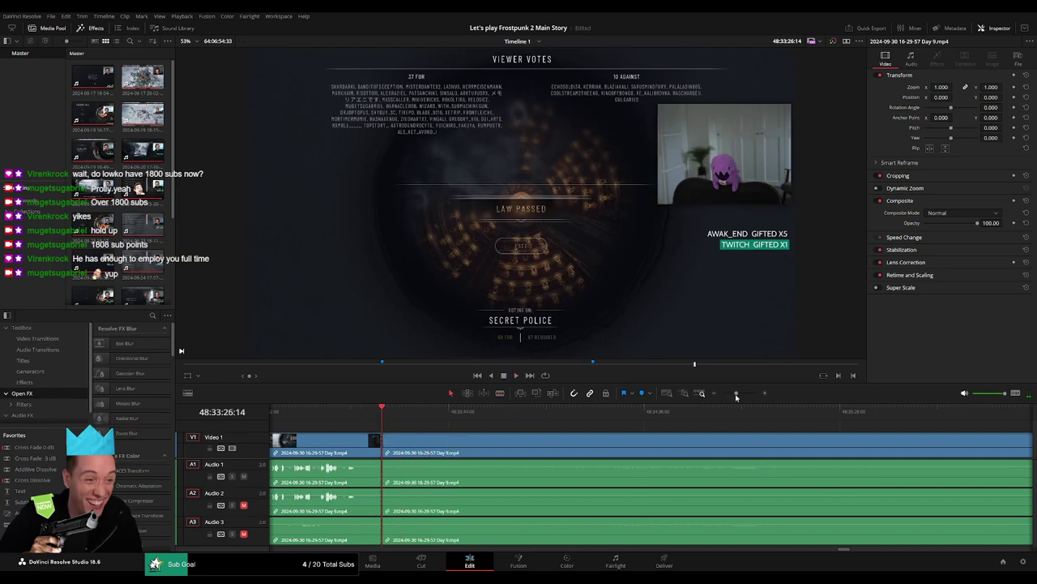
# - Cut again at 48:36:42 where the votes screen ends and ripple-delete the stretch between
pyautogui.moveTo(736, 395); pyautogui.dragTo(727, 395)
pyautogui.scroll(5, 708, 439)
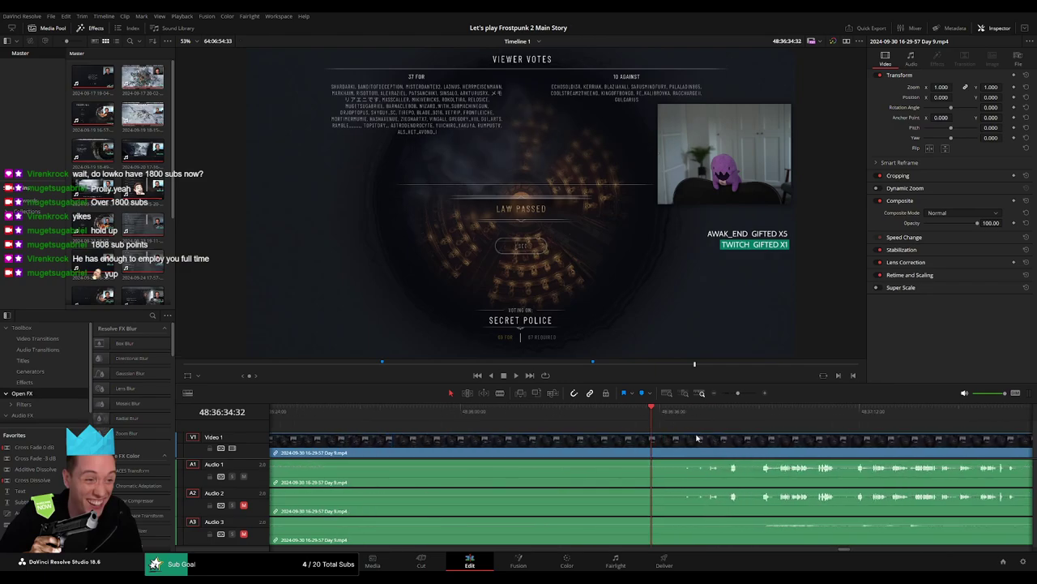
pyautogui.press('space')
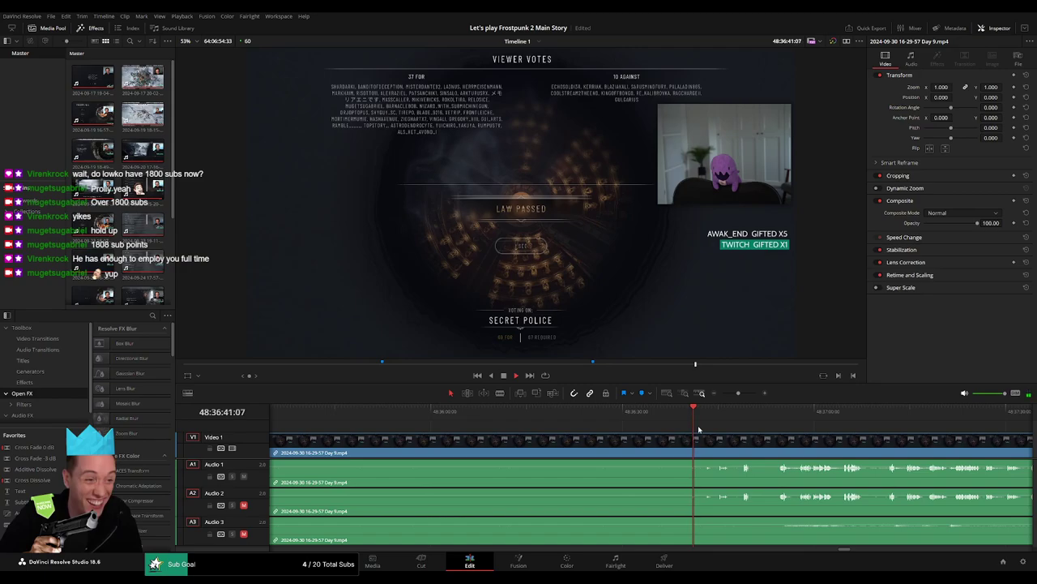
pyautogui.press('space')
pyautogui.hotkey('ctrl', 'b')
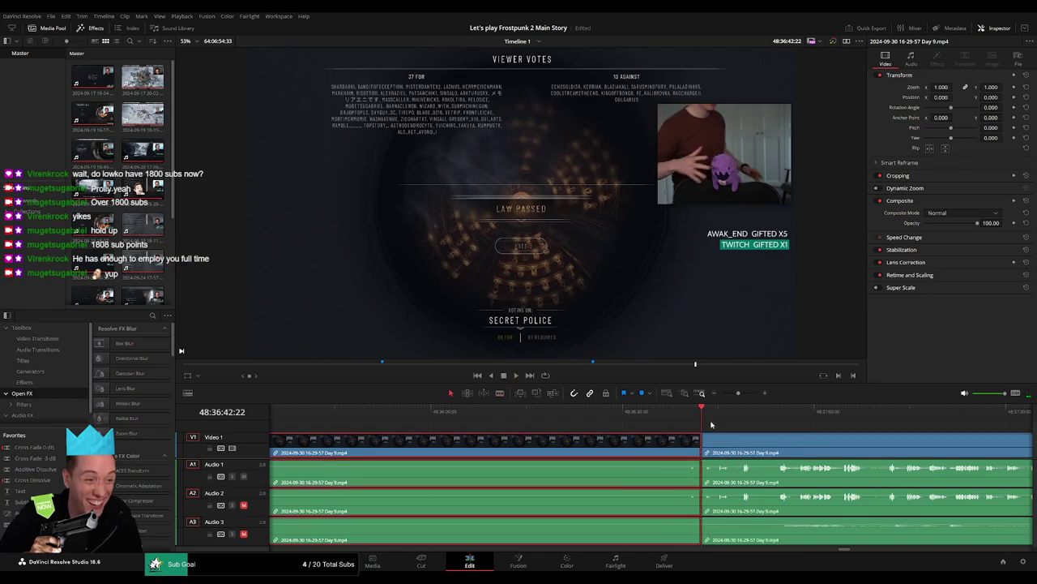
pyautogui.click(729, 395)
pyautogui.moveTo(729, 394); pyautogui.dragTo(693, 446)
pyautogui.press('BackSpace')
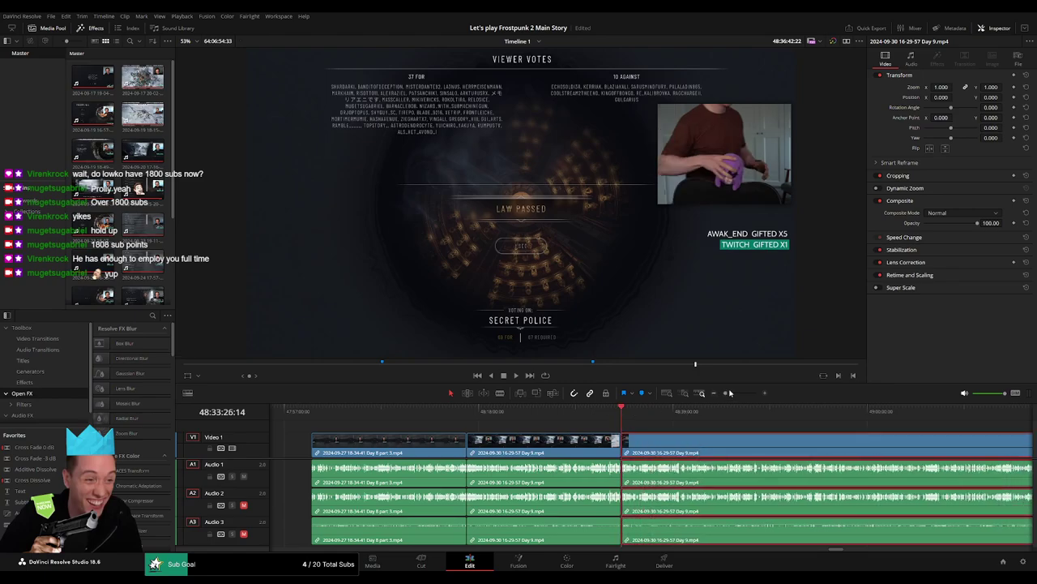
# - Add a cross dissolve at the new edit point with Ctrl+T and play through it
pyautogui.moveTo(730, 393); pyautogui.dragTo(747, 393)
pyautogui.click(653, 445)
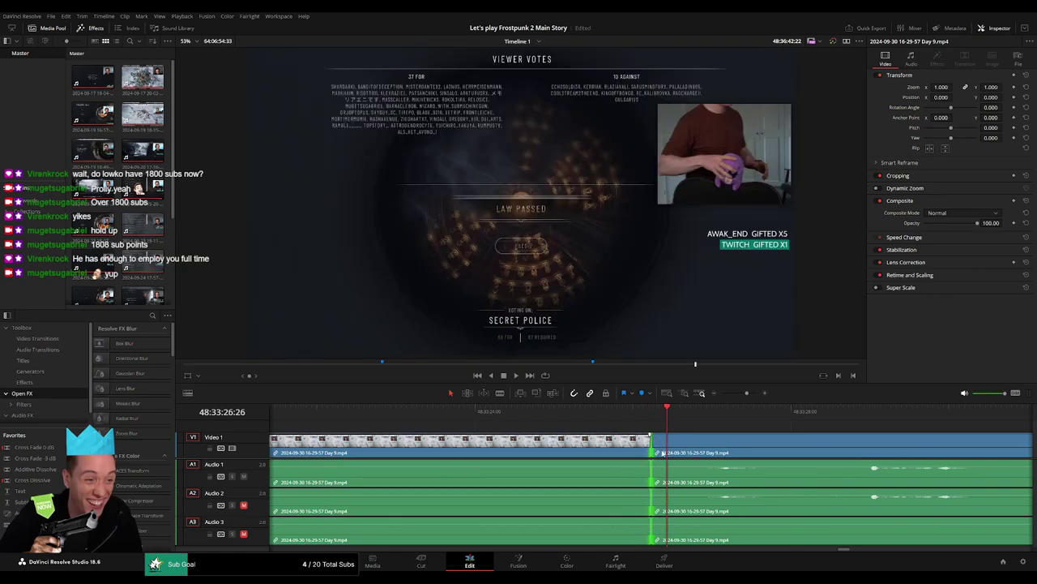
pyautogui.hotkey('ctrl', 't')
pyautogui.hotkey('shift', 'Left')
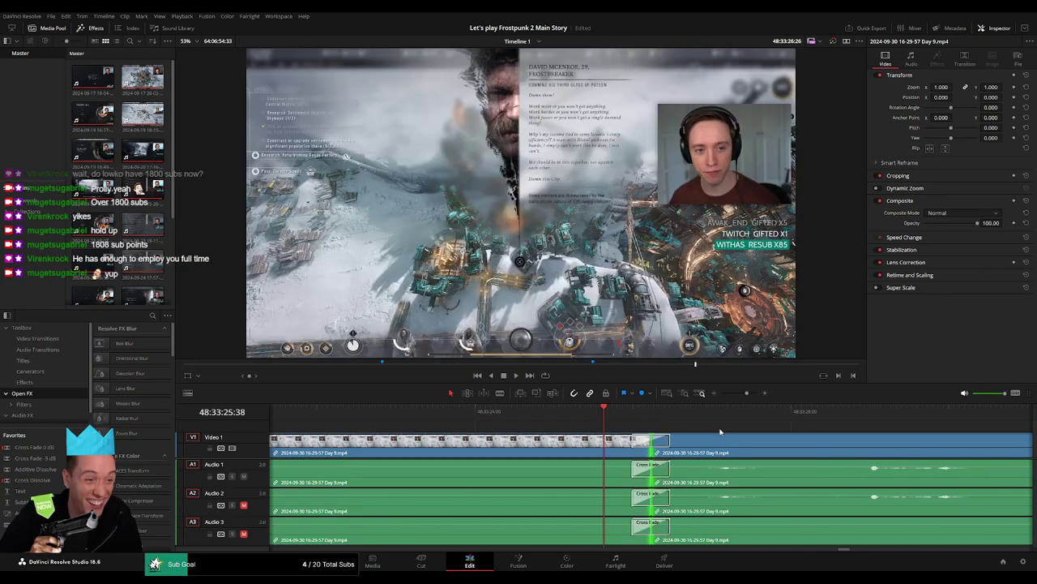
pyautogui.press('space')
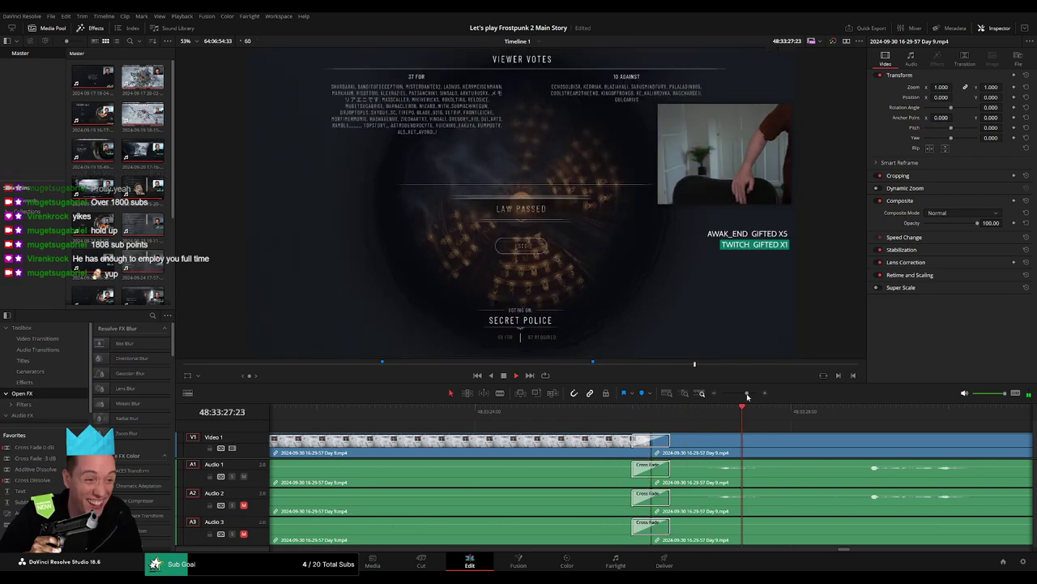
pyautogui.scroll(-5, 489, 417)
pyautogui.hscroll(2, 490, 418)
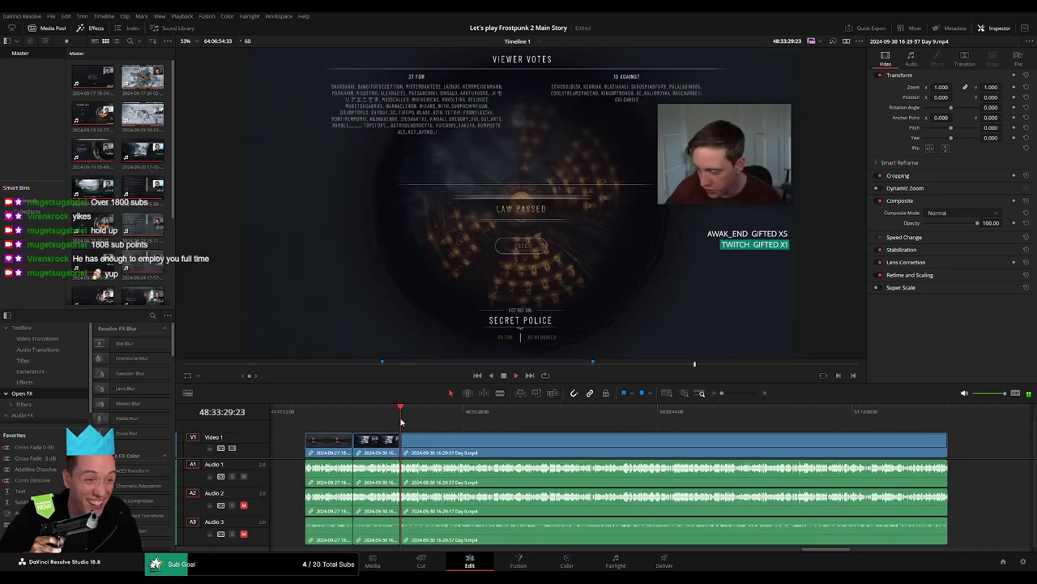
# - Fast-play through the Day 9 footage and park the playhead at 48:52:07
pyautogui.press('l')
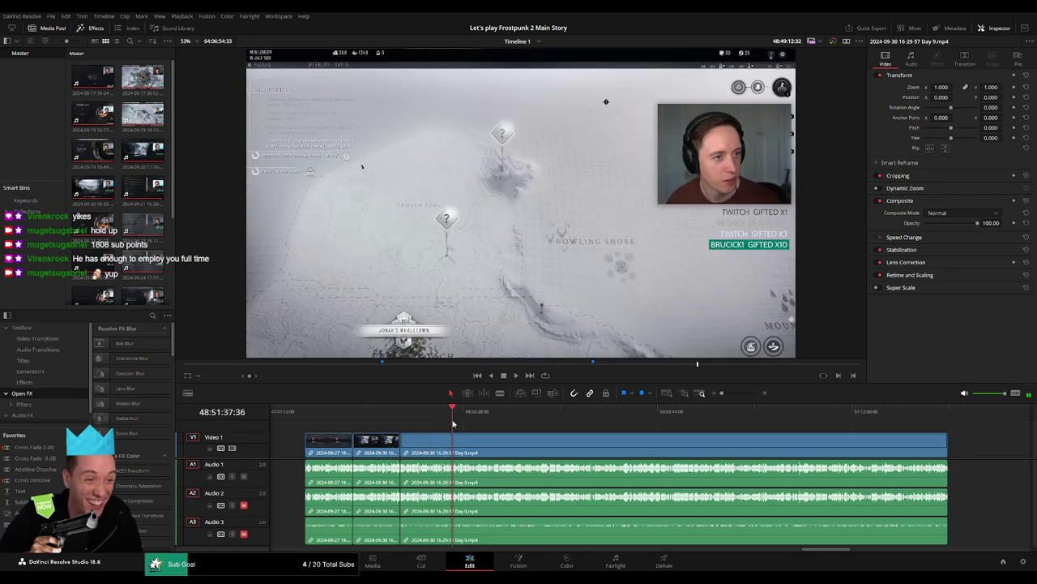
pyautogui.scroll(5, 678, 419)
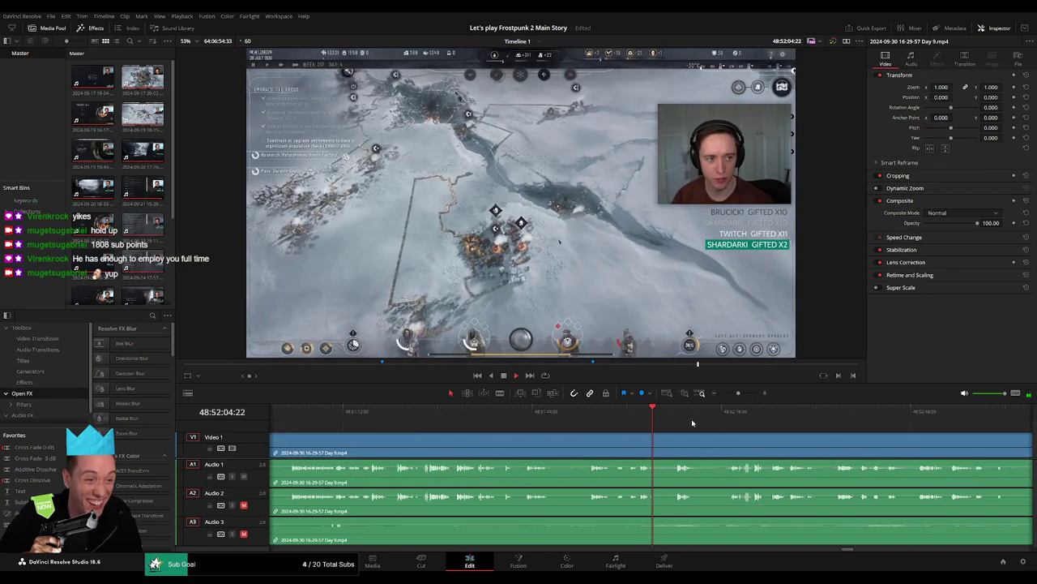
pyautogui.hscroll(5, 675, 431)
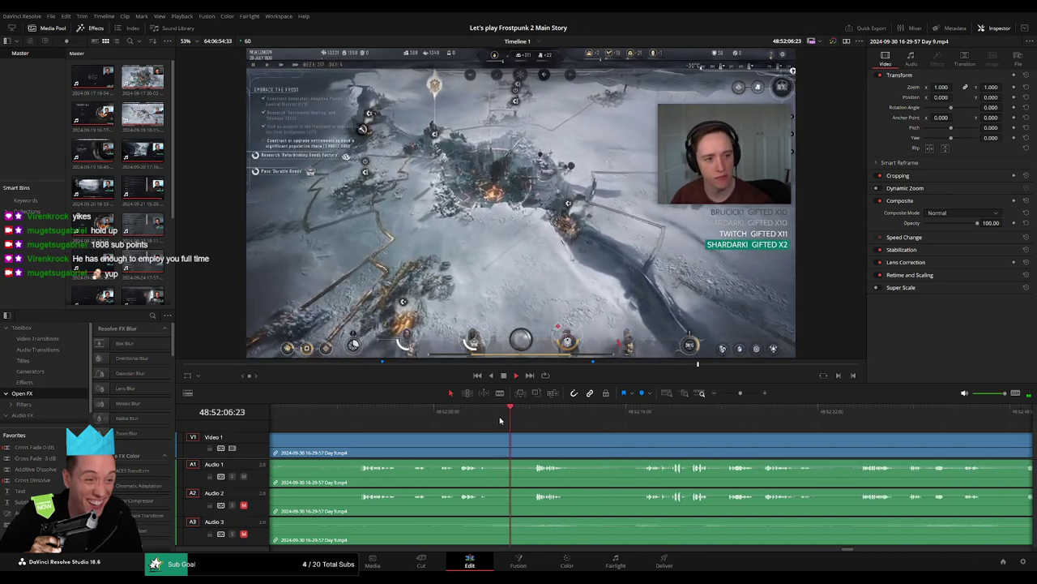
pyautogui.moveTo(460, 422); pyautogui.dragTo(517, 423)
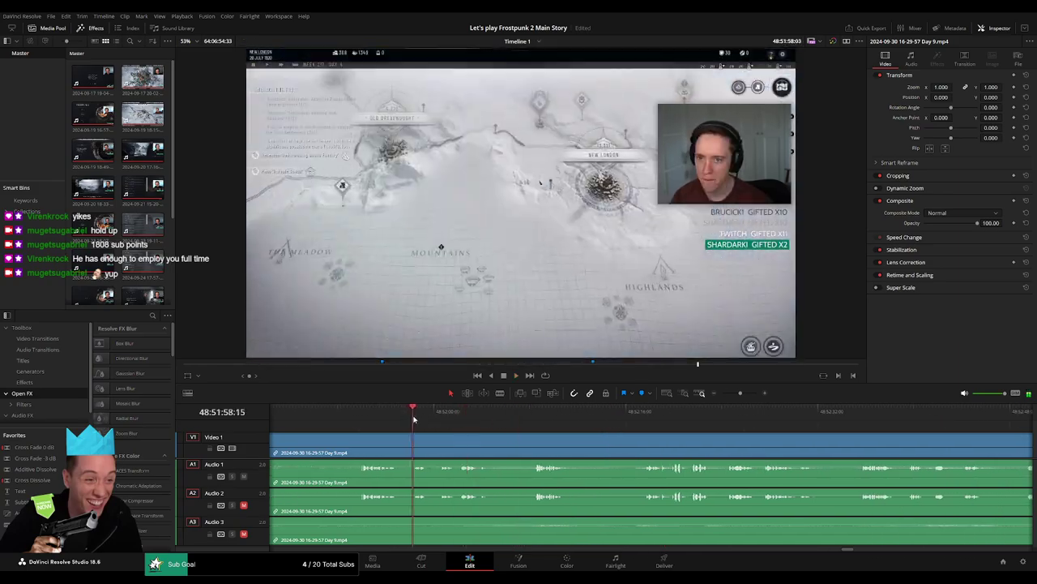
pyautogui.scroll(3, 651, 445)
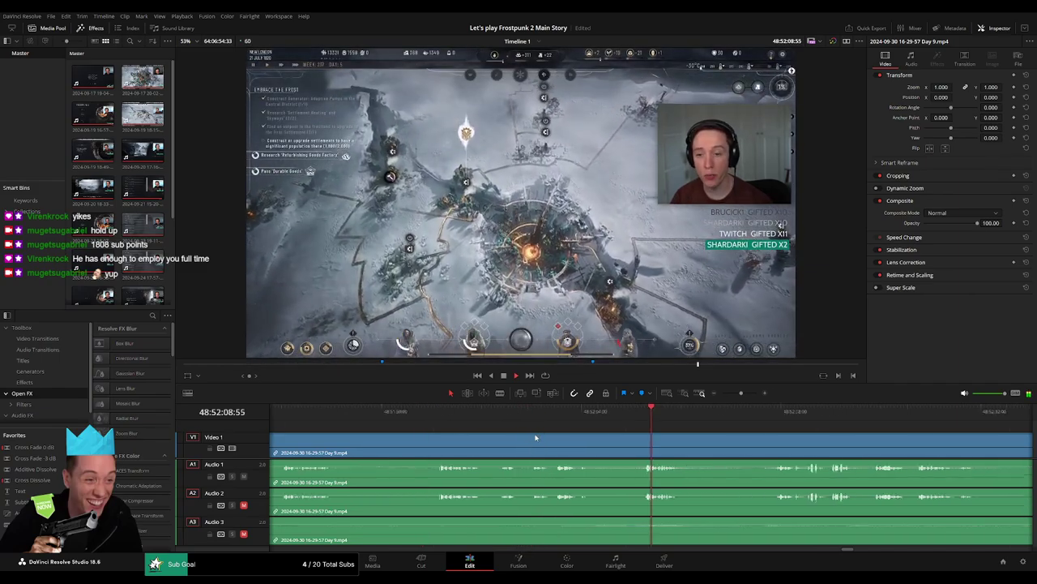
pyautogui.scroll(-2, 659, 441)
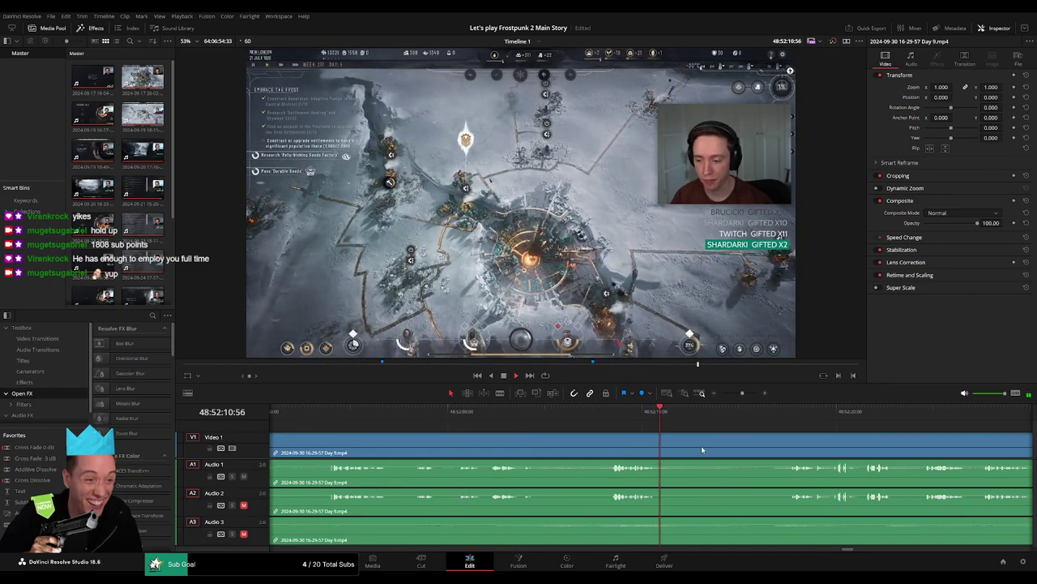
pyautogui.scroll(-2, 701, 445)
pyautogui.click(651, 420)
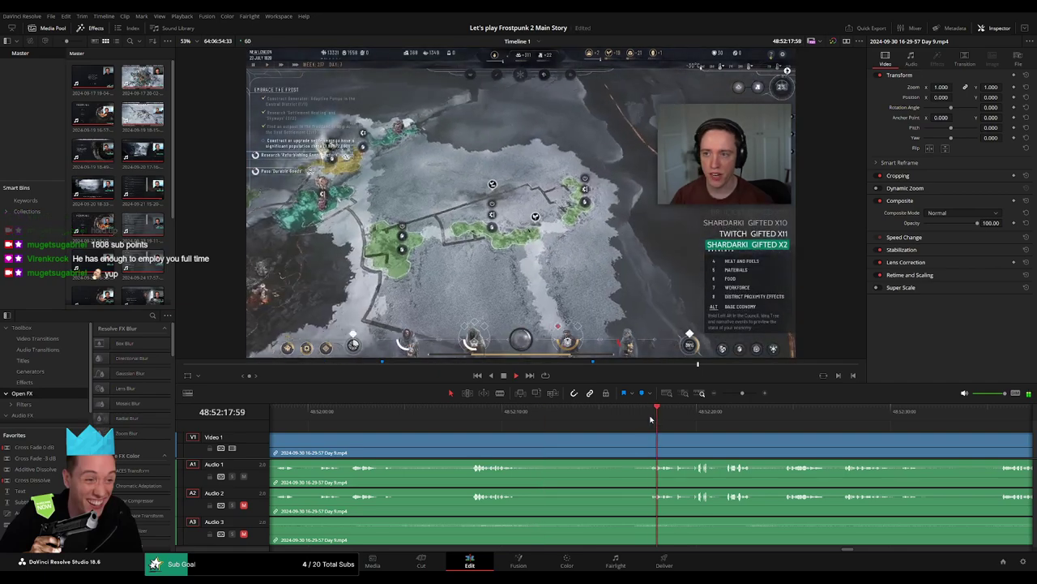
pyautogui.click(474, 418)
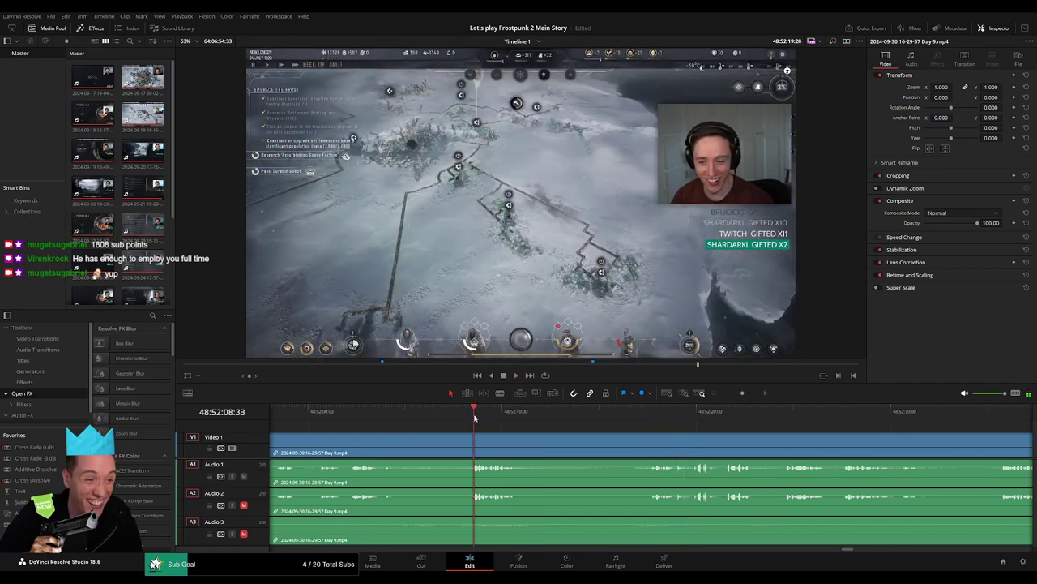
pyautogui.moveTo(474, 417); pyautogui.dragTo(454, 420)
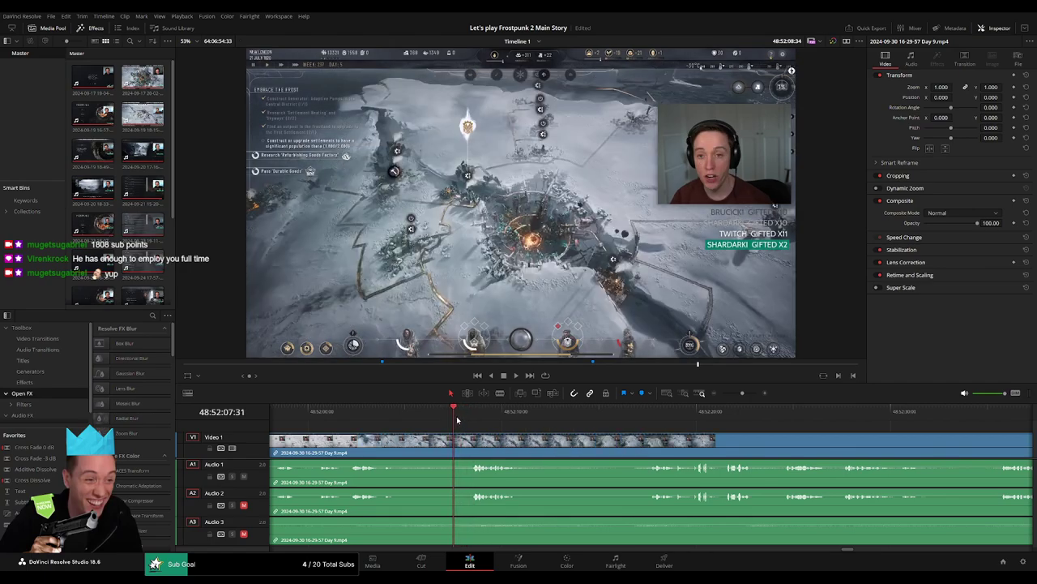
# - Blade the Day 9 clip on all tracks at 48:52:07:42 and trim the edit point earlier
pyautogui.press('b')
pyautogui.click(457, 441)
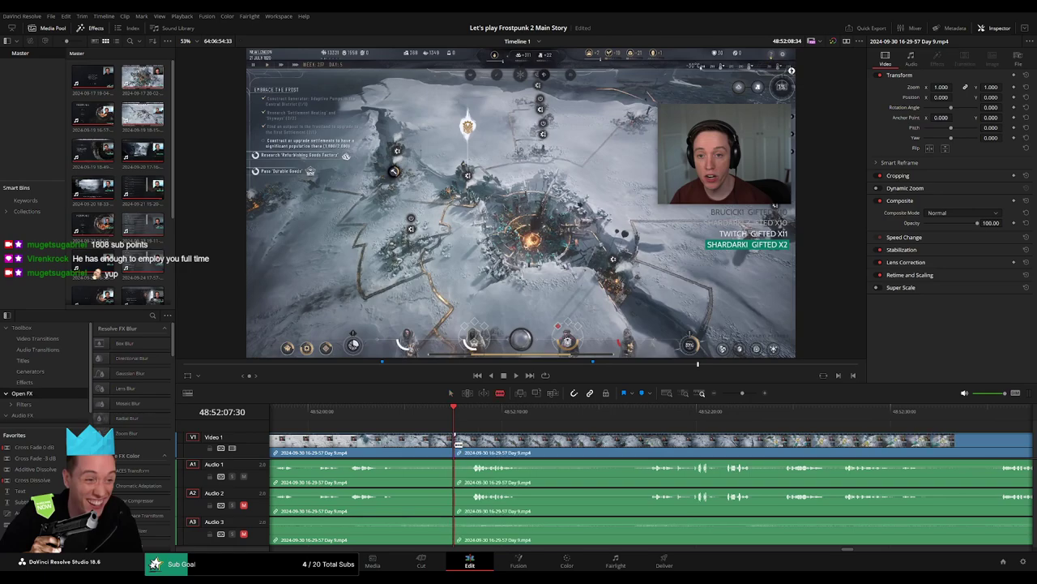
pyautogui.click(466, 438)
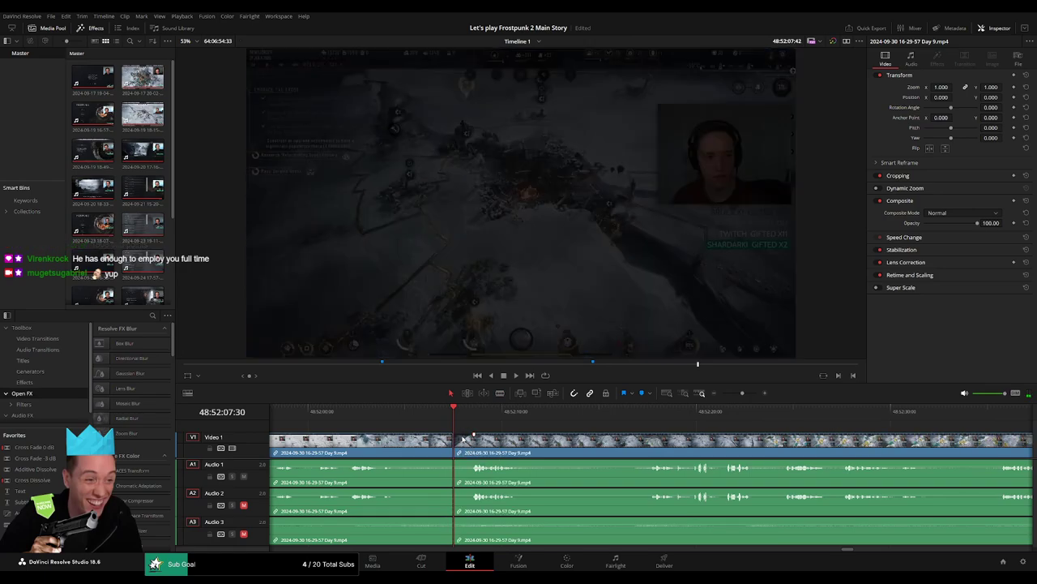
pyautogui.moveTo(450, 442)
pyautogui.mouseDown()
pyautogui.moveTo(435, 441)
pyautogui.moveTo(444, 452)
pyautogui.mouseUp()
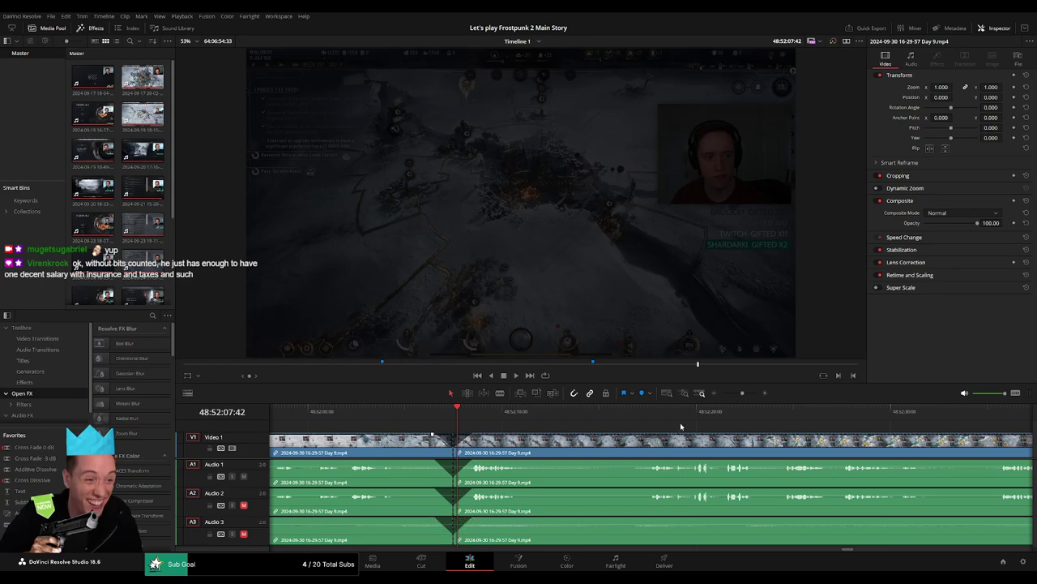
pyautogui.moveTo(743, 393); pyautogui.dragTo(721, 393)
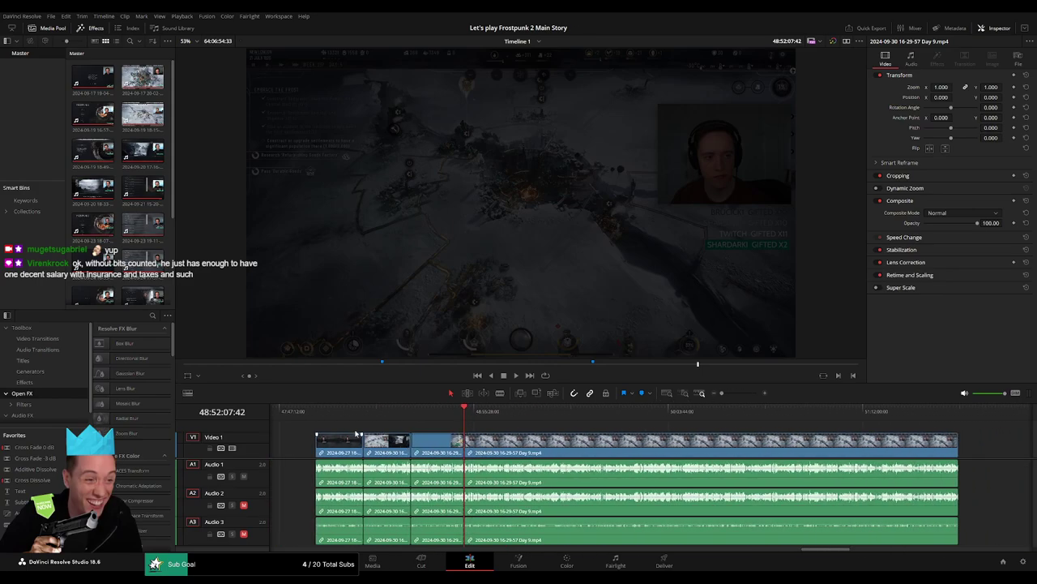
# - Drag the later Day 9 section right so it starts at 50:00:00:00
pyautogui.press('Home')
pyautogui.click(467, 415)
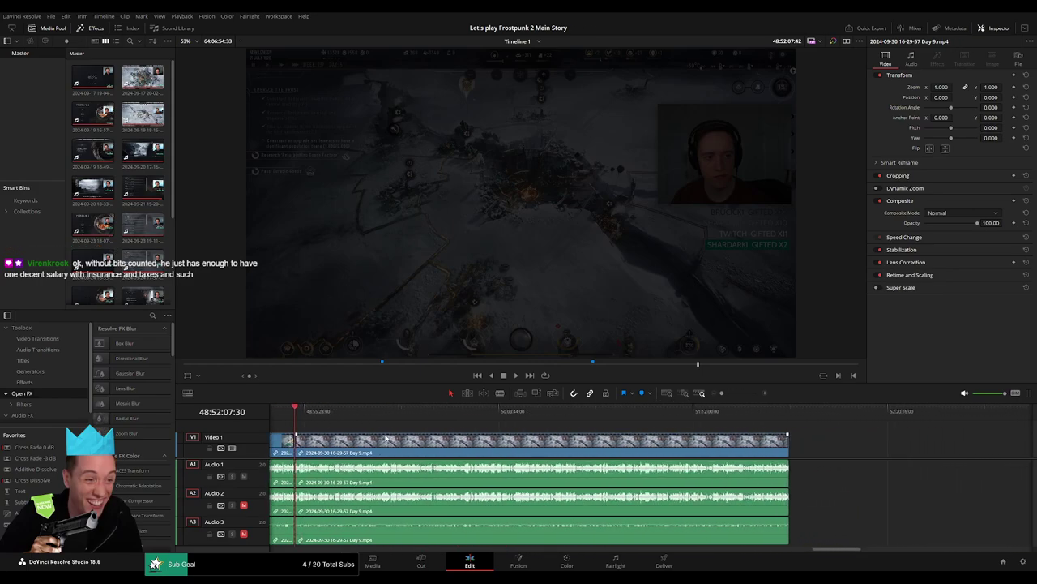
pyautogui.moveTo(422, 468); pyautogui.dragTo(632, 469)
pyautogui.click(369, 451)
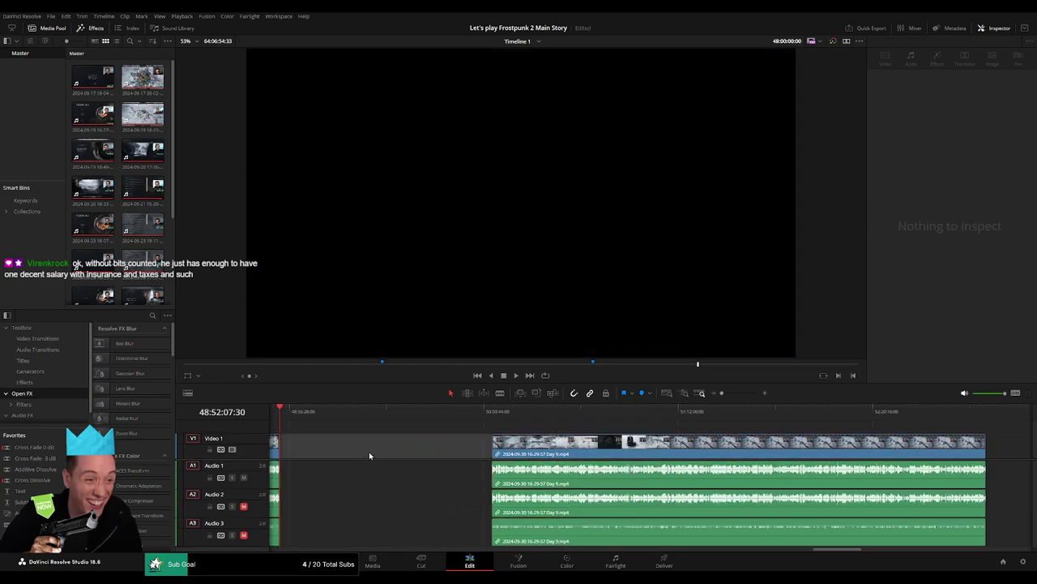
# - Scrub to the 50-hour mark, select the moved clip, and play it from its new start
pyautogui.moveTo(299, 415); pyautogui.dragTo(472, 436)
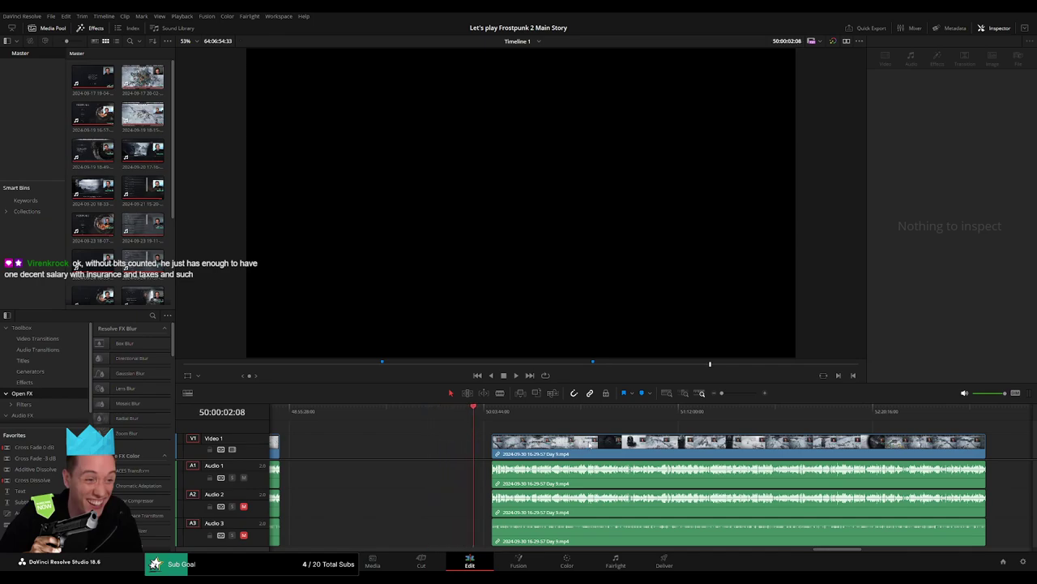
pyautogui.scroll(2, 678, 431)
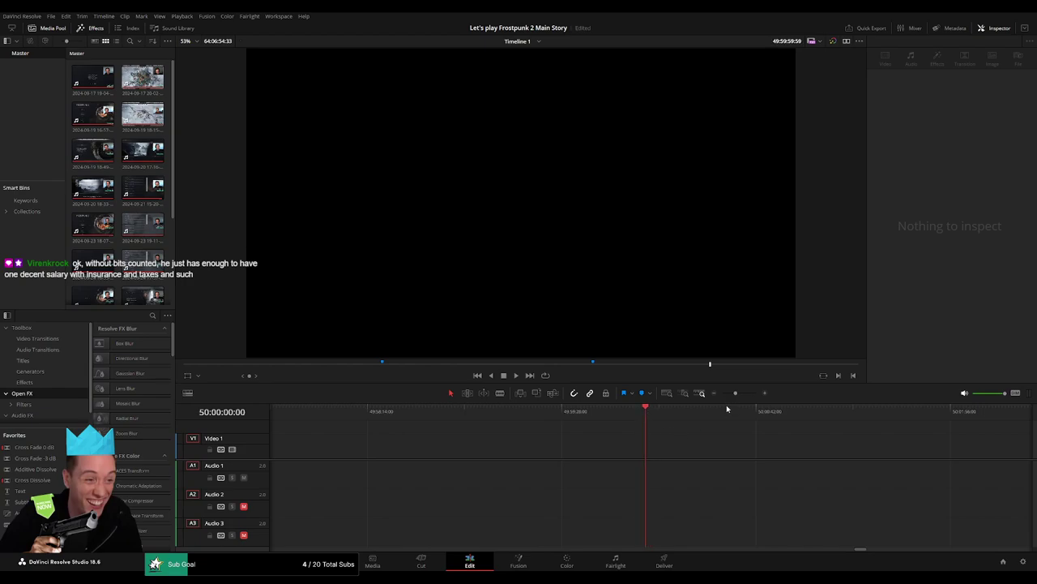
pyautogui.scroll(-2, 726, 409)
pyautogui.click(717, 438)
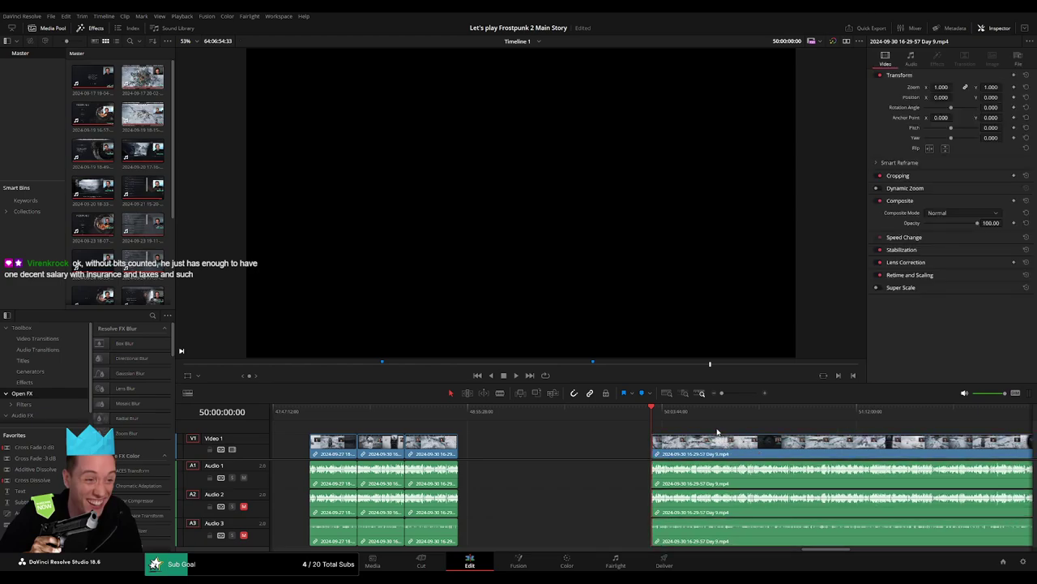
pyautogui.press('space')
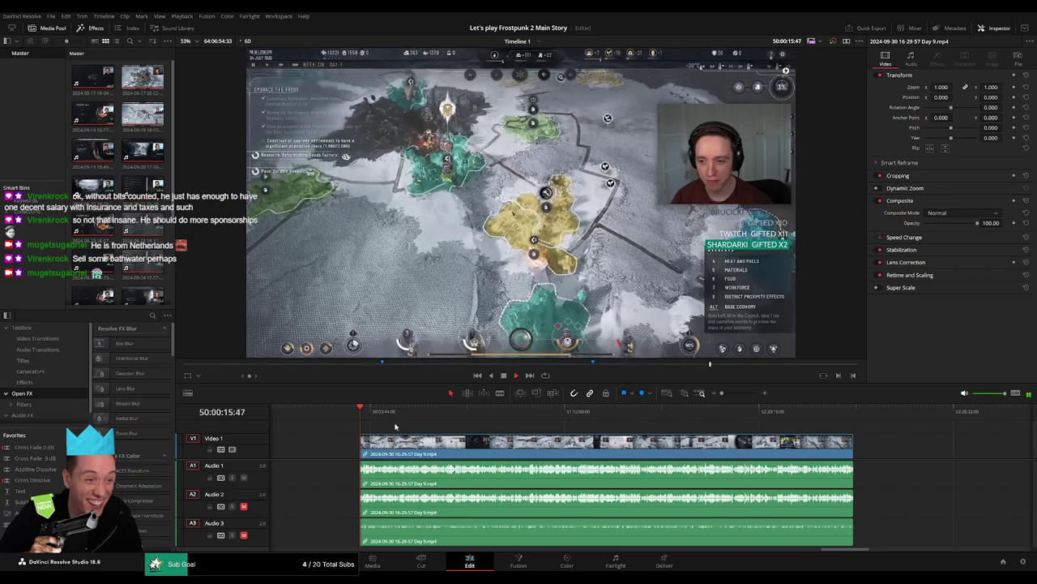
# - Park the playhead at 50:52:05:00 and blade all tracks there with Ctrl+B
pyautogui.hscroll(2, 335, 434)
pyautogui.moveTo(335, 433); pyautogui.dragTo(458, 436)
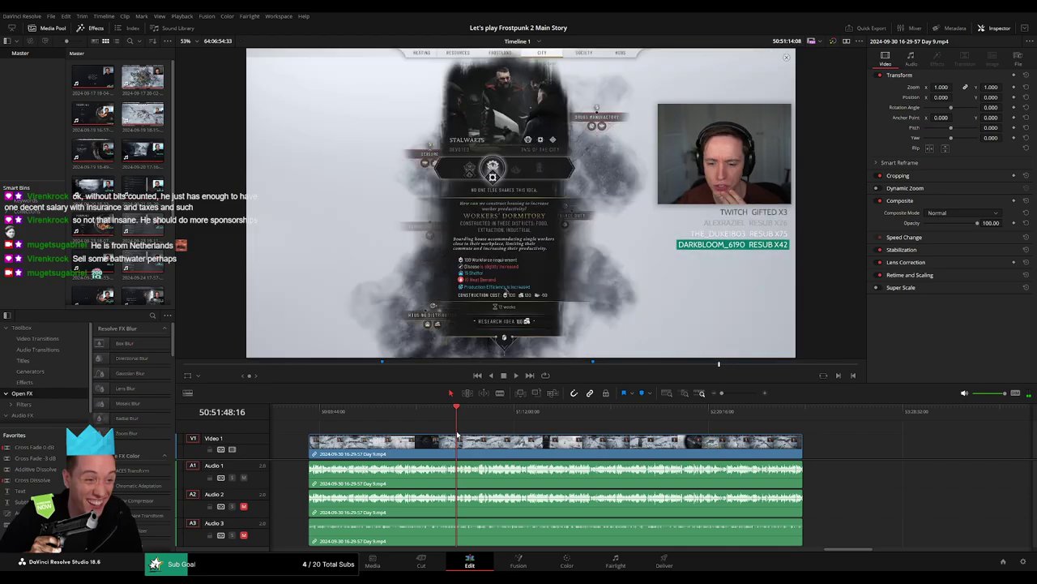
pyautogui.press('space')
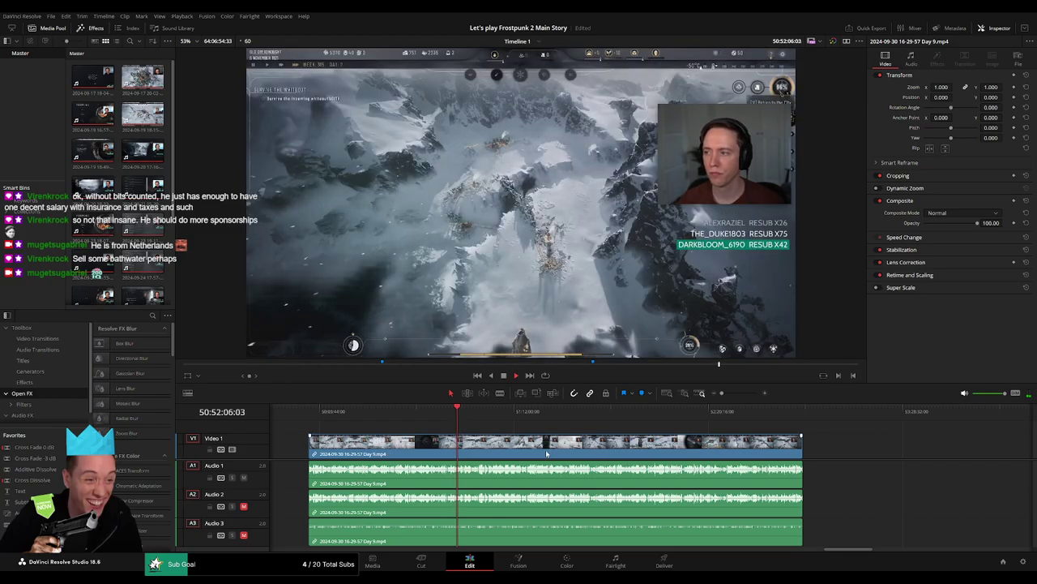
pyautogui.scroll(3, 658, 443)
pyautogui.scroll(3, 658, 443)
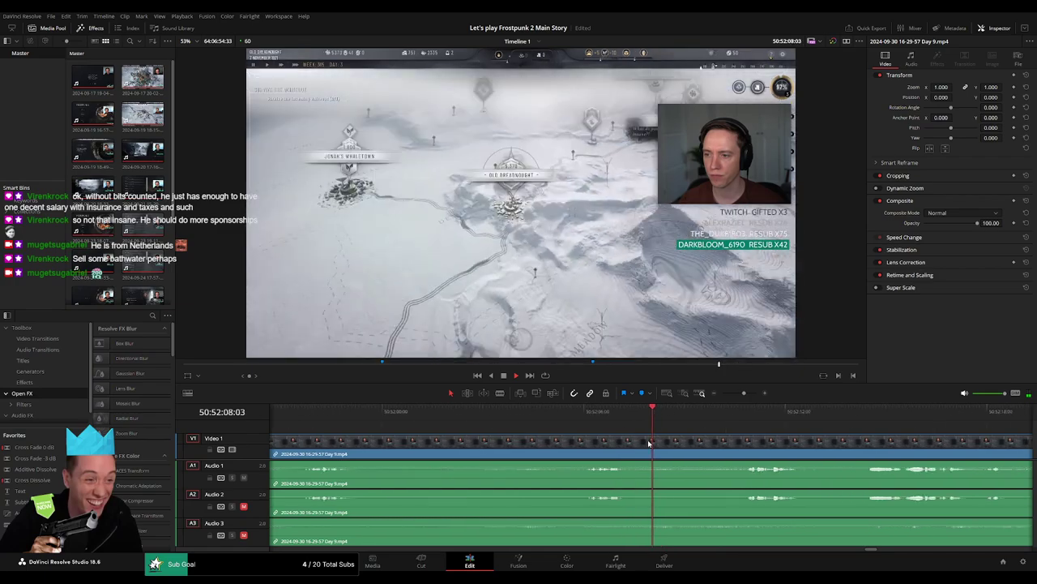
pyautogui.moveTo(585, 423); pyautogui.dragTo(551, 429)
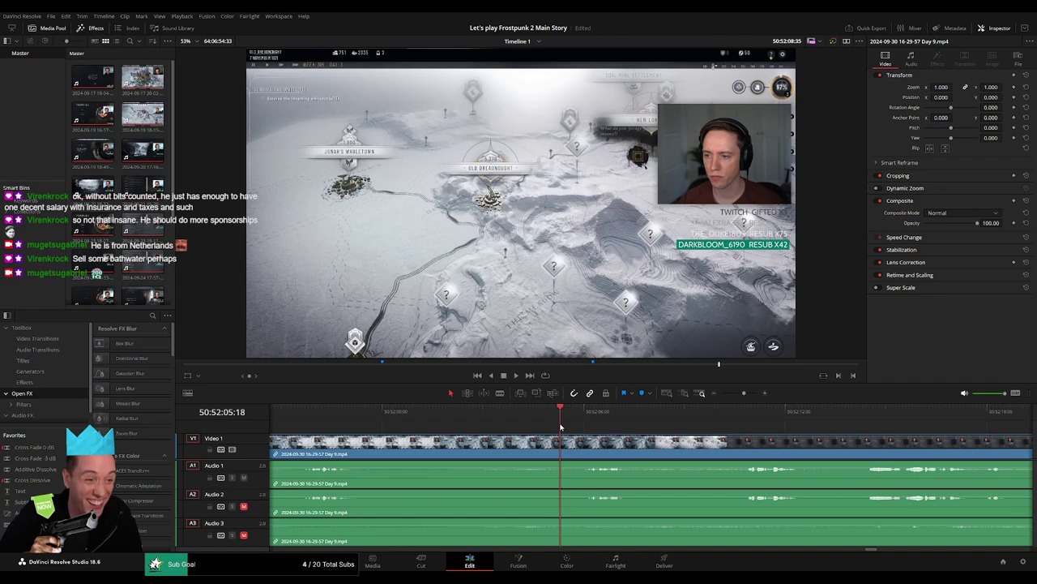
pyautogui.hotkey('ctrl', 'b')
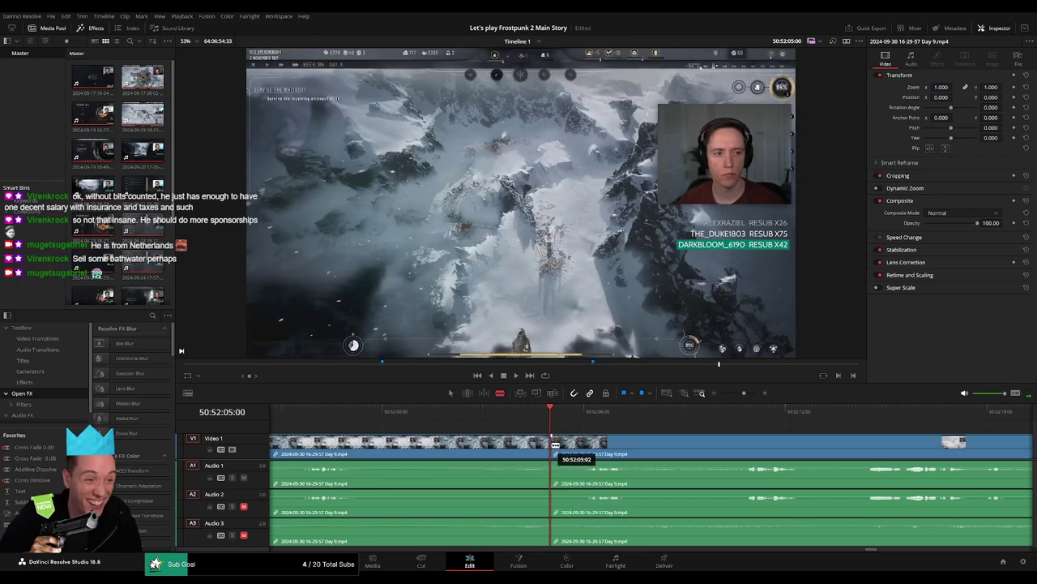
# - Drag fade handles at the cut, widening the A1 fade and adding an A2 fade-in
pyautogui.moveTo(550, 436); pyautogui.dragTo(584, 437)
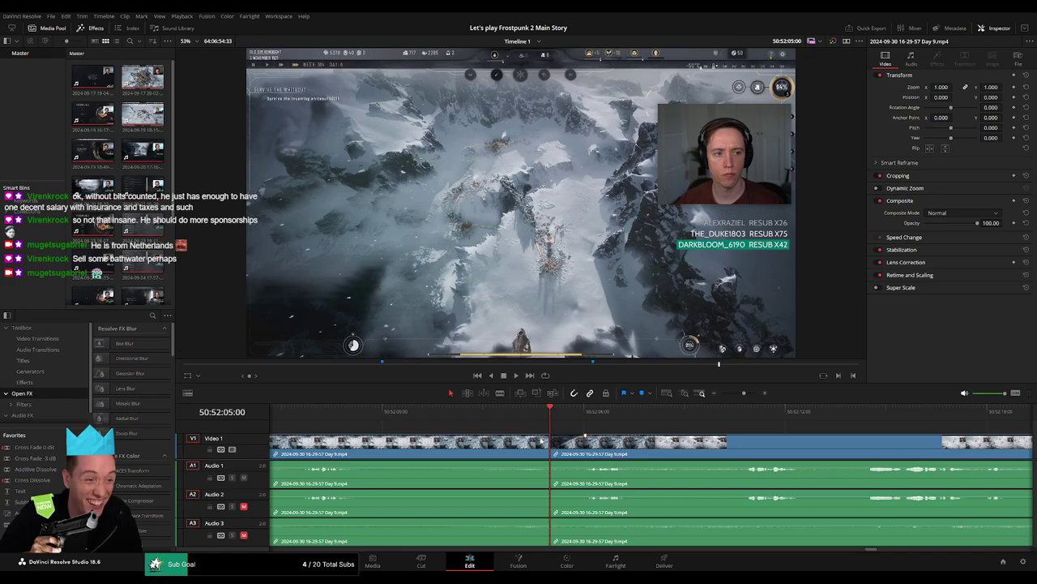
pyautogui.moveTo(546, 439)
pyautogui.mouseDown()
pyautogui.moveTo(519, 438)
pyautogui.moveTo(528, 463)
pyautogui.mouseUp()
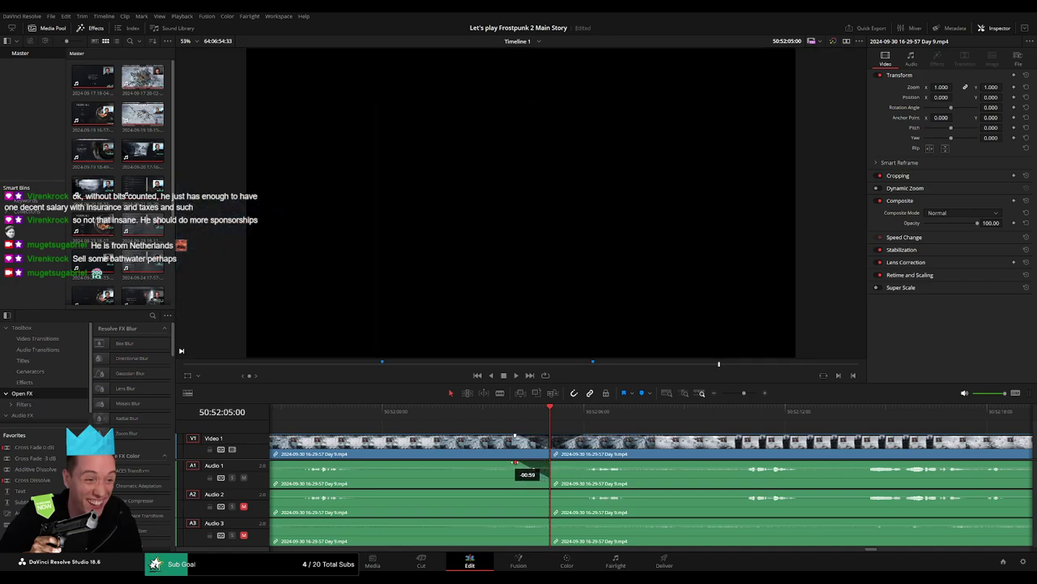
pyautogui.moveTo(567, 466); pyautogui.dragTo(587, 468)
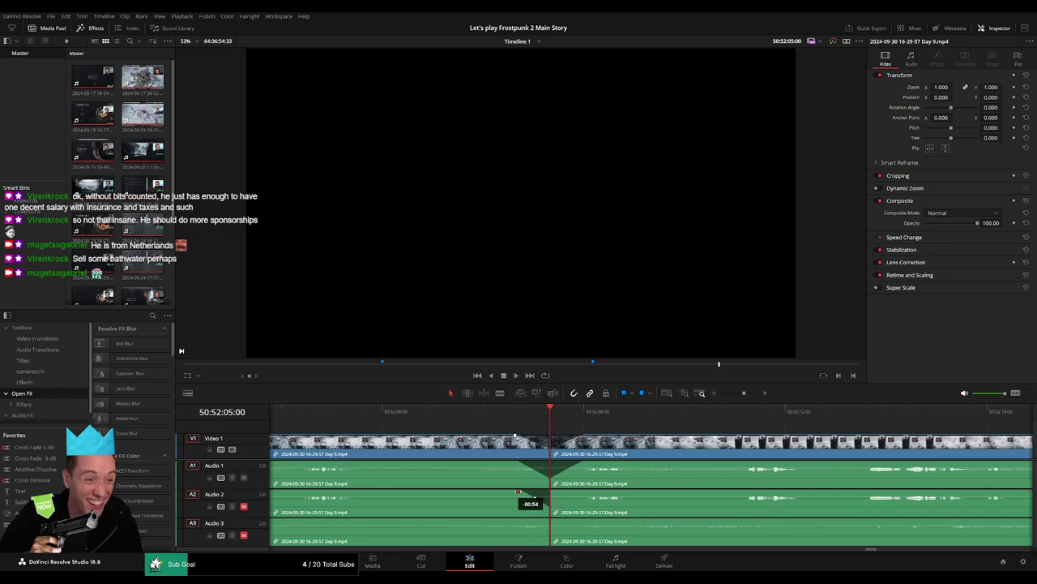
pyautogui.moveTo(553, 492)
pyautogui.mouseDown()
pyautogui.moveTo(568, 492)
pyautogui.moveTo(515, 519)
pyautogui.moveTo(566, 525)
pyautogui.mouseUp()
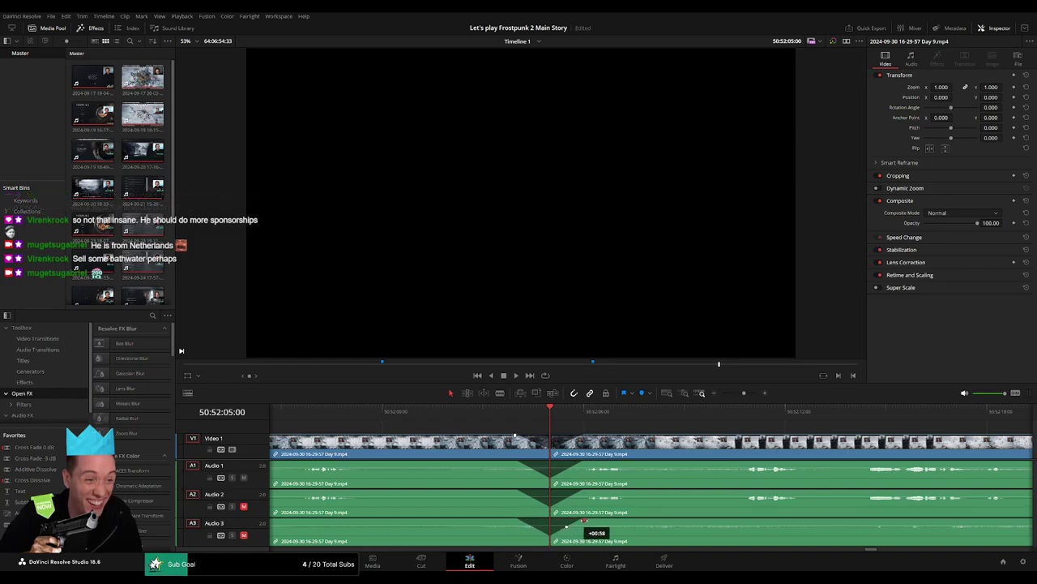
# - Drag the post-cut Day 9 footage right and snap its start to 52:00:00:00
pyautogui.hotkey('ctrl', '-')
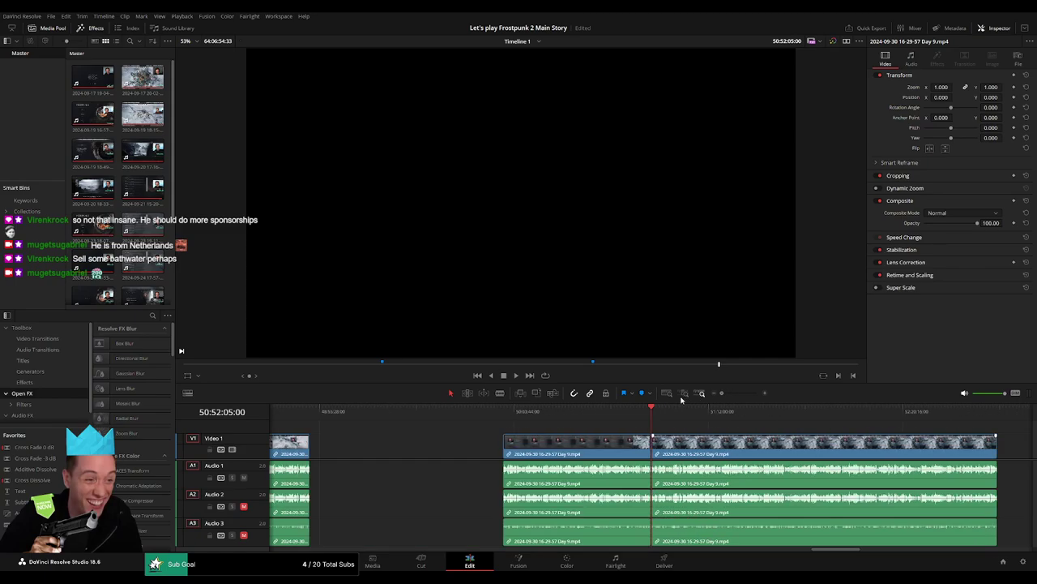
pyautogui.hotkey('ctrl', '-')
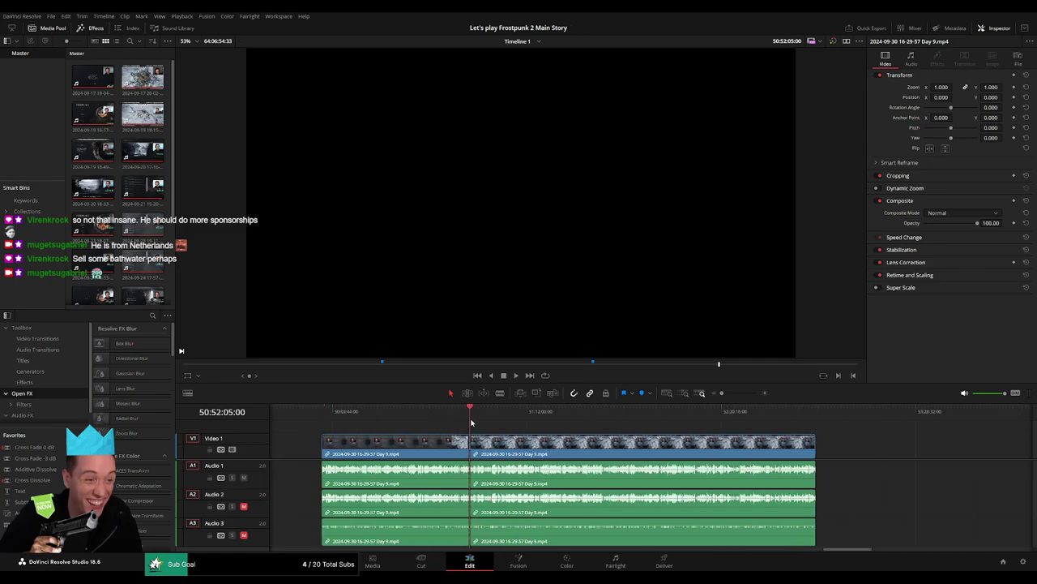
pyautogui.hscroll(5, 445, 455)
pyautogui.moveTo(445, 454); pyautogui.dragTo(702, 455)
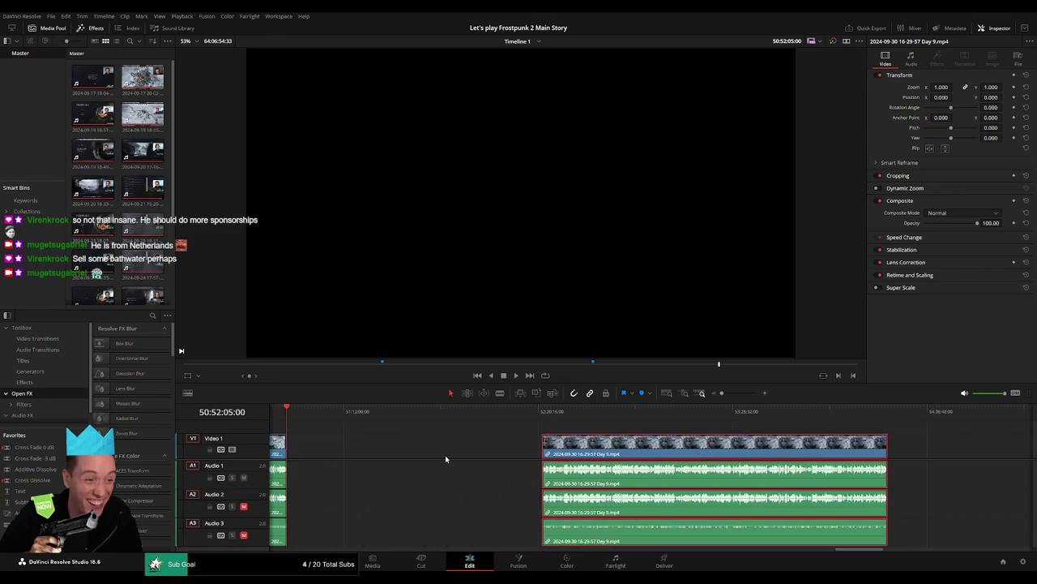
pyautogui.click(390, 453)
pyautogui.moveTo(386, 411); pyautogui.dragTo(475, 425)
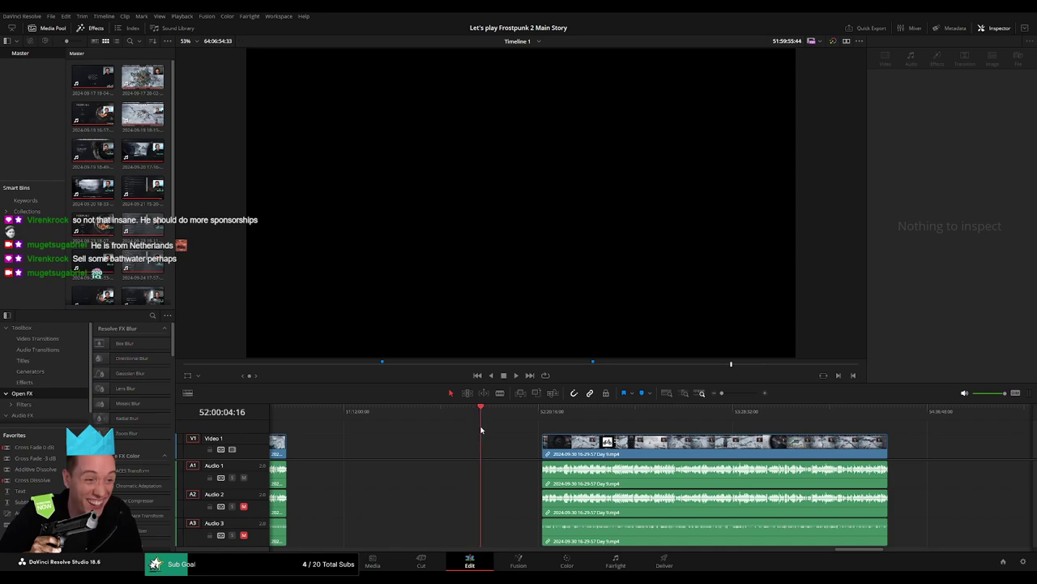
pyautogui.scroll(3, 681, 451)
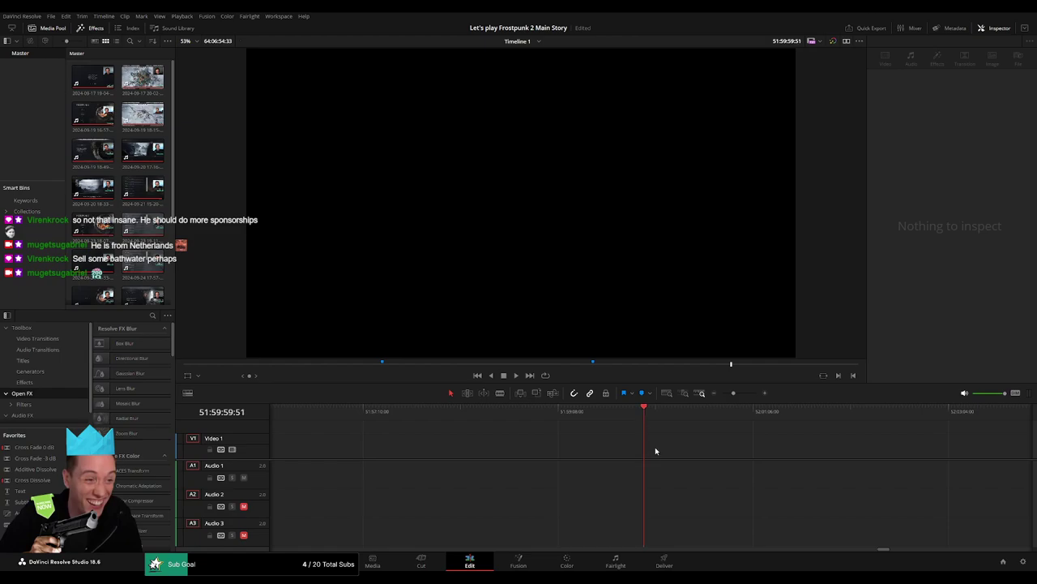
pyautogui.scroll(-2, 655, 444)
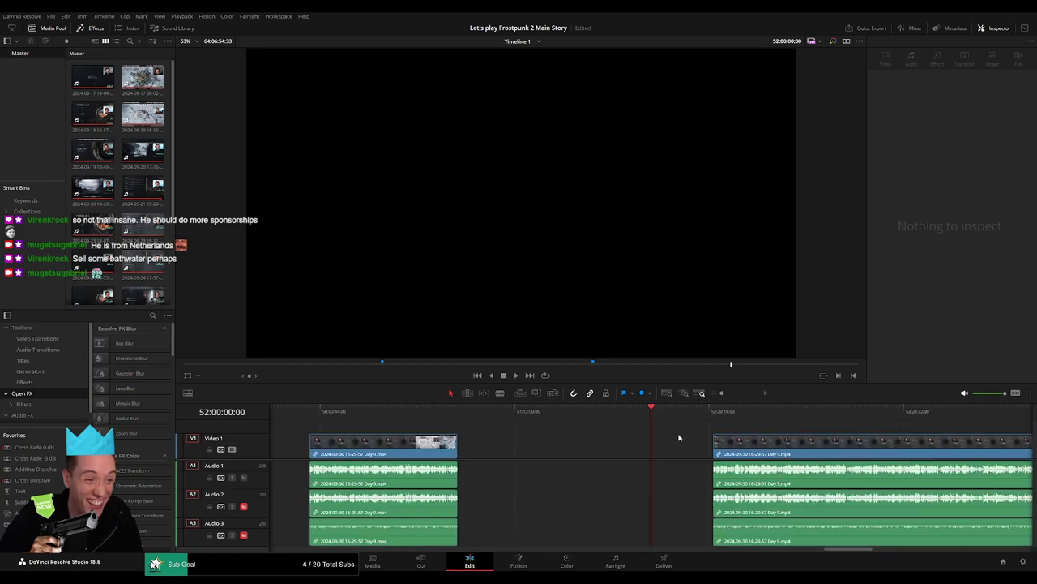
pyautogui.scroll(-2, 489, 454)
pyautogui.moveTo(489, 454); pyautogui.dragTo(398, 438)
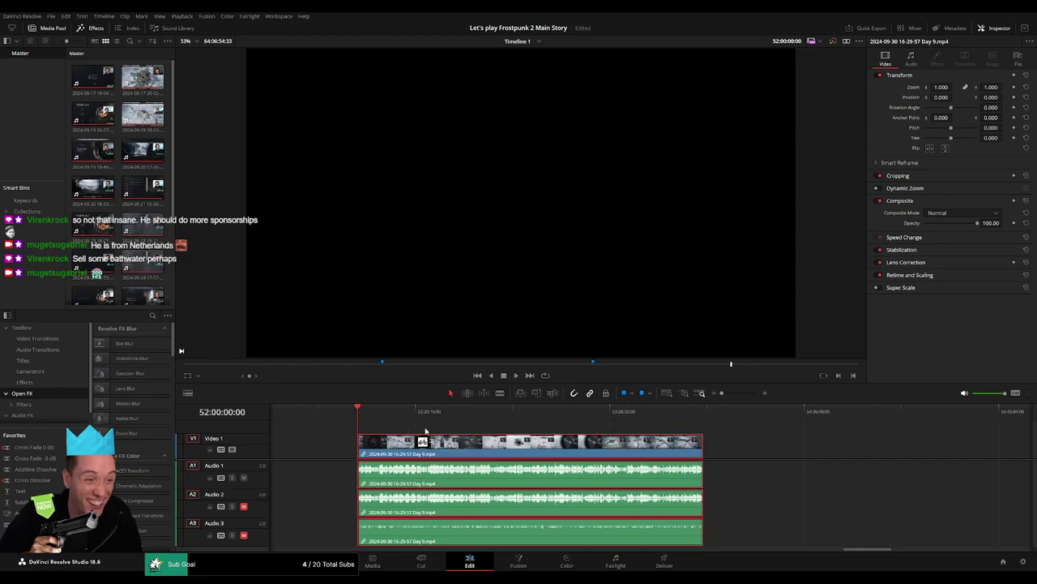
# - Play the Day 9 footage from 52:00:00:00 and fast-forward to a later point
pyautogui.press('space')
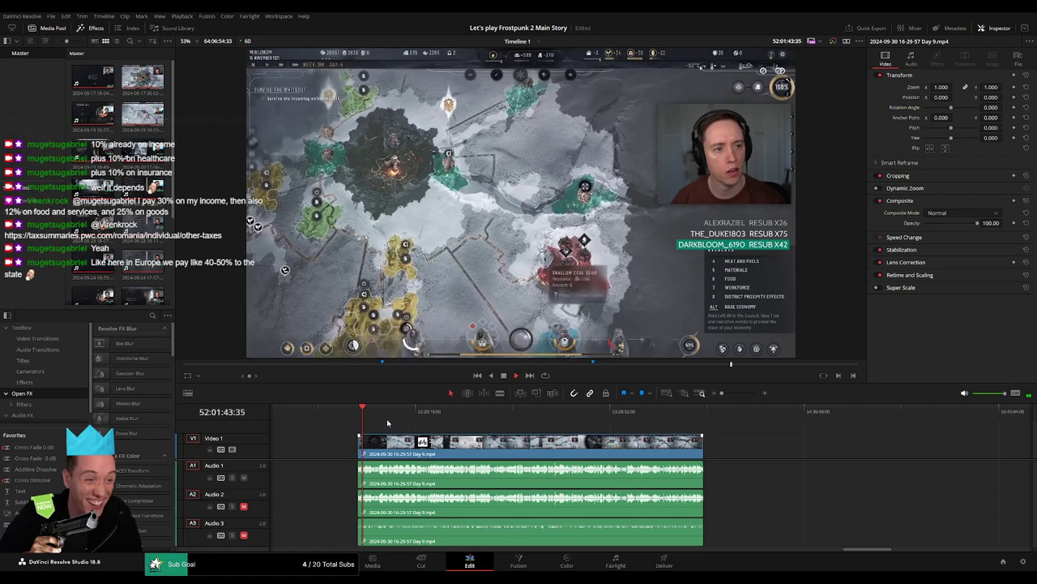
pyautogui.moveTo(403, 434); pyautogui.dragTo(505, 442)
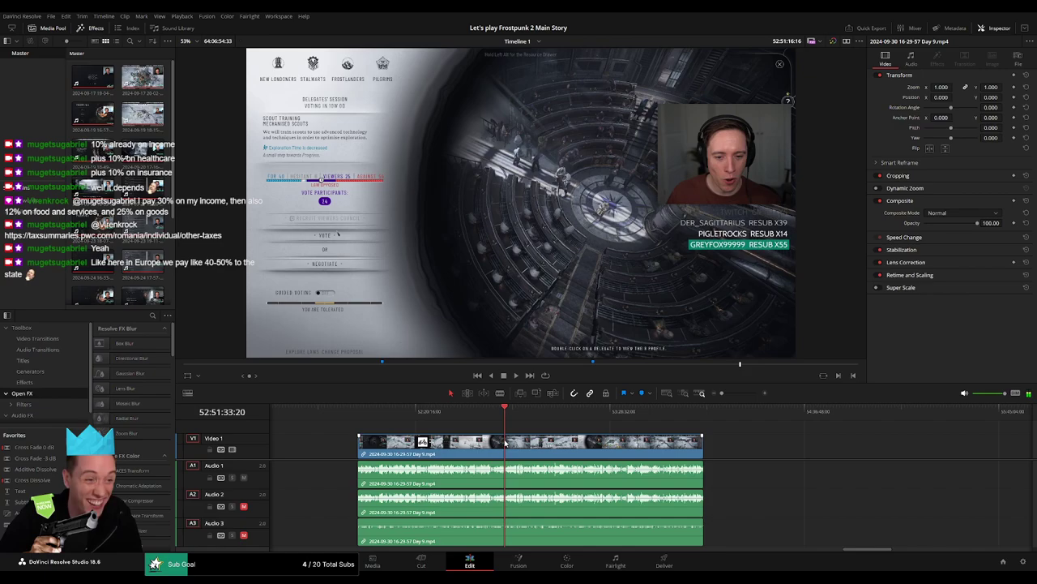
pyautogui.press('l')
pyautogui.press('l')
pyautogui.press('l')
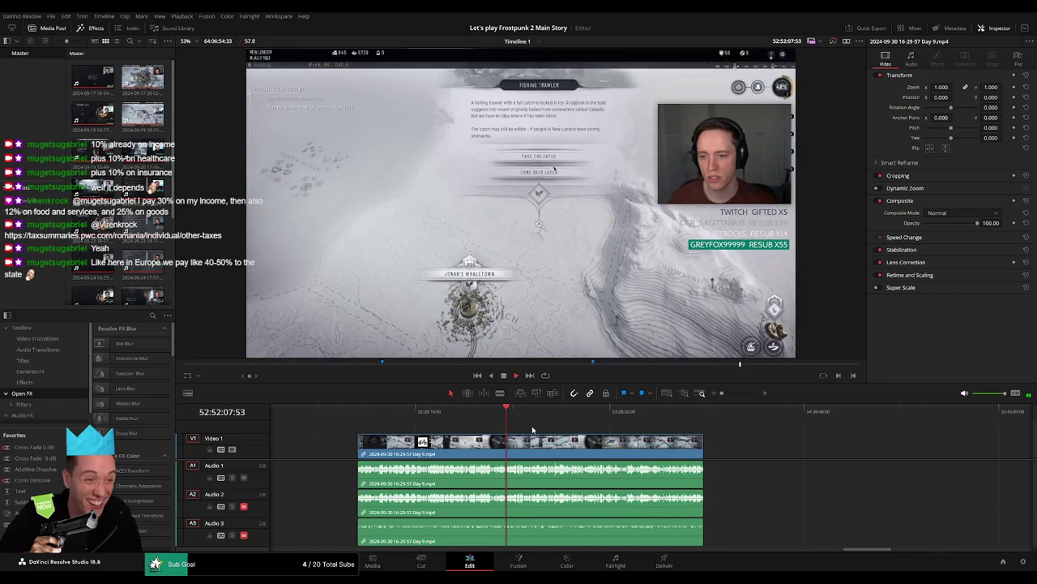
pyautogui.scroll(5, 528, 429)
pyautogui.scroll(2, 654, 437)
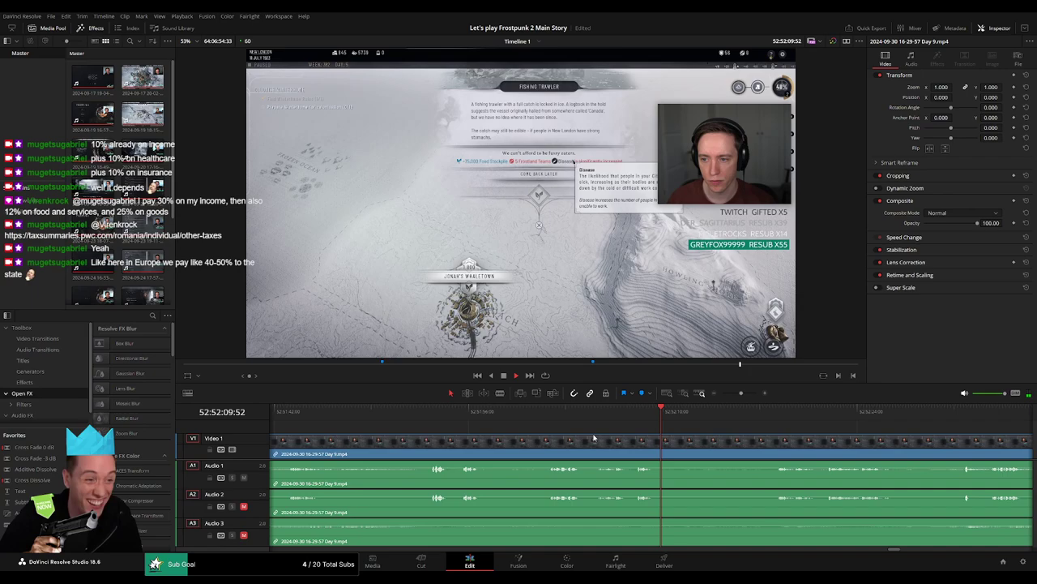
# - Skim back and forth along the ruler to the Coast map scene near 52:52
pyautogui.click(550, 423)
pyautogui.scroll(3, 484, 439)
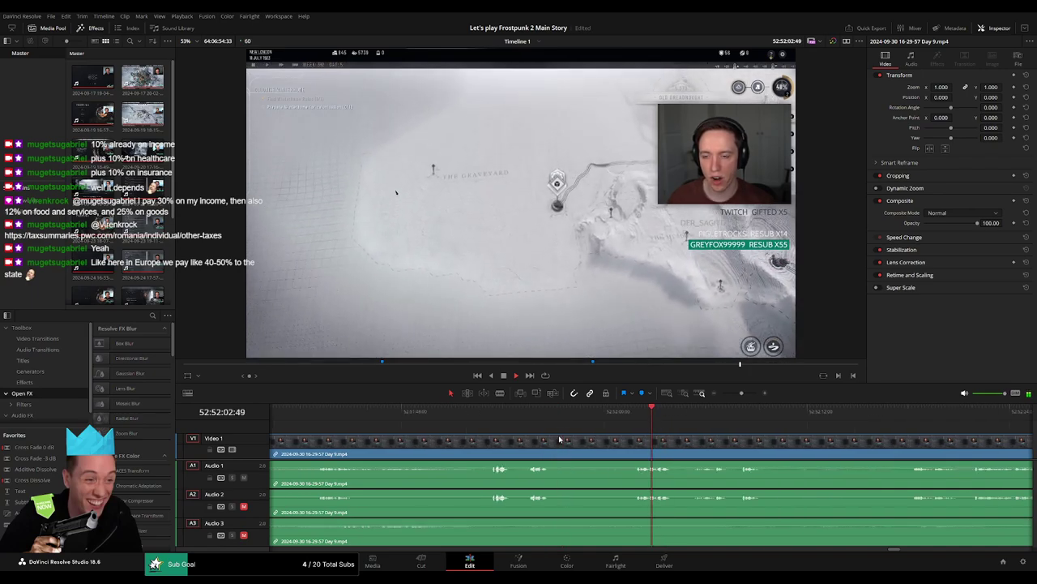
pyautogui.click(417, 422)
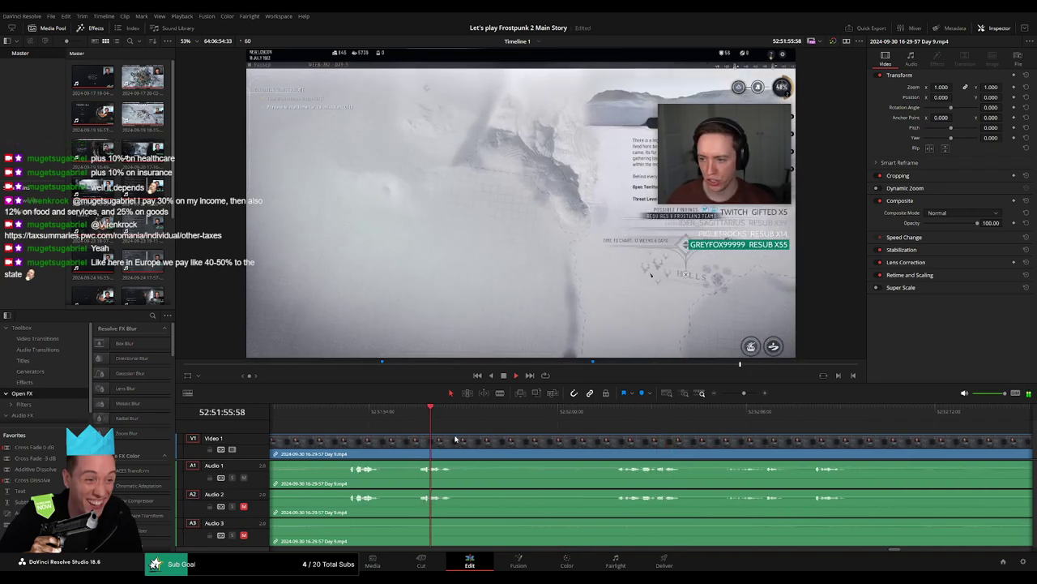
pyautogui.click(541, 416)
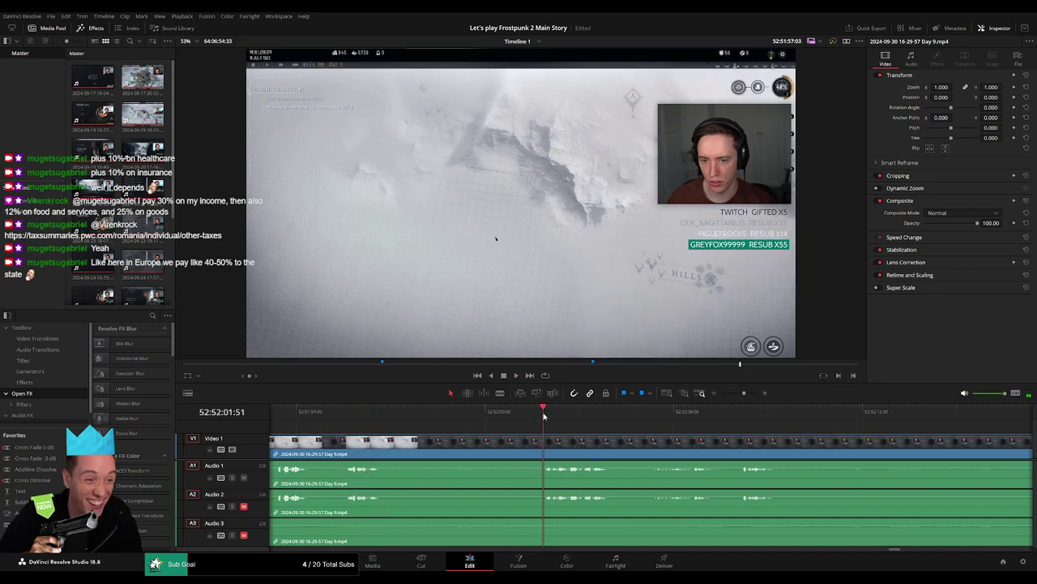
pyautogui.click(618, 415)
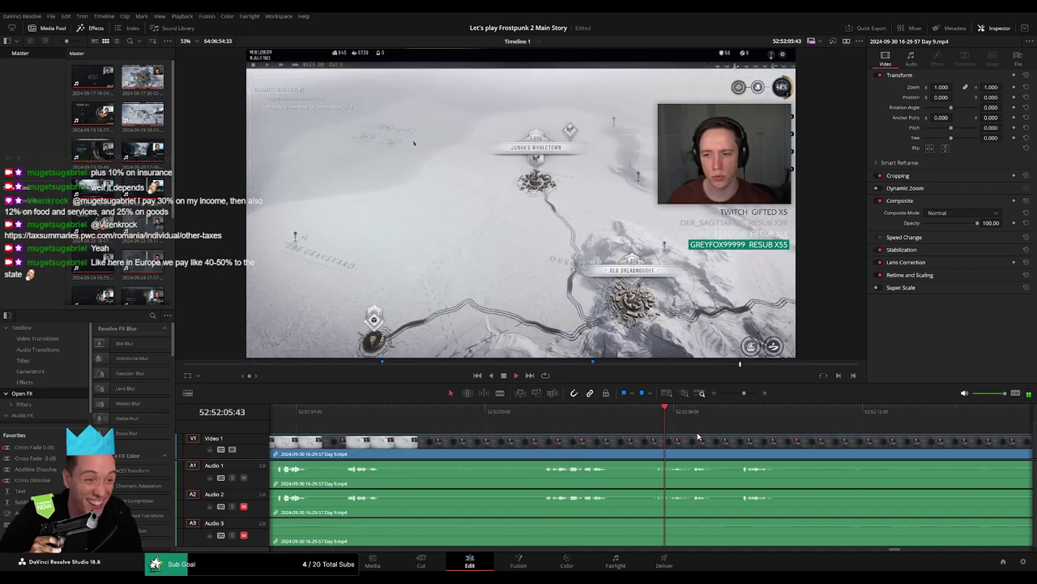
pyautogui.hscroll(5, 697, 438)
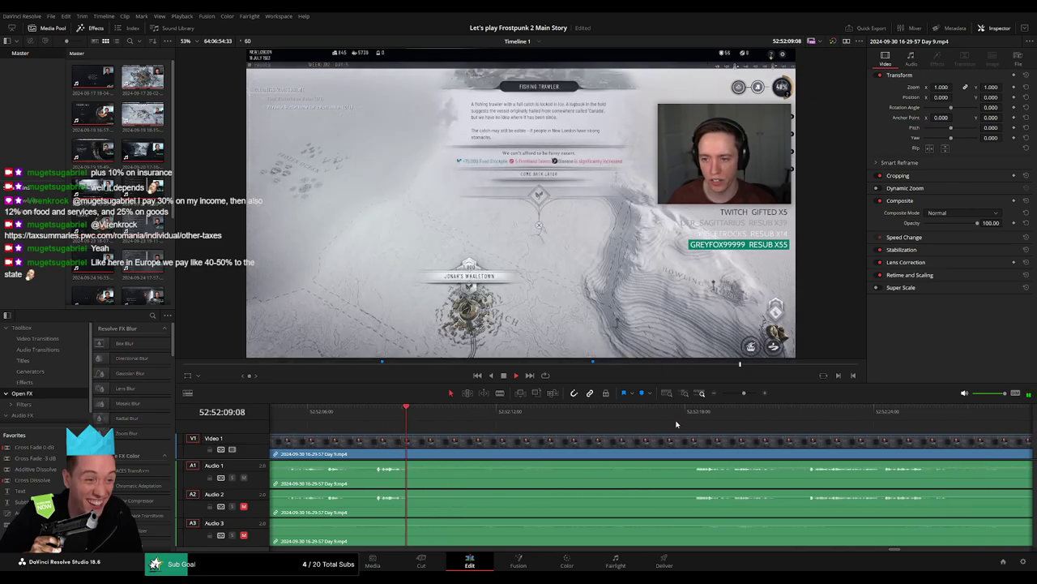
pyautogui.click(703, 415)
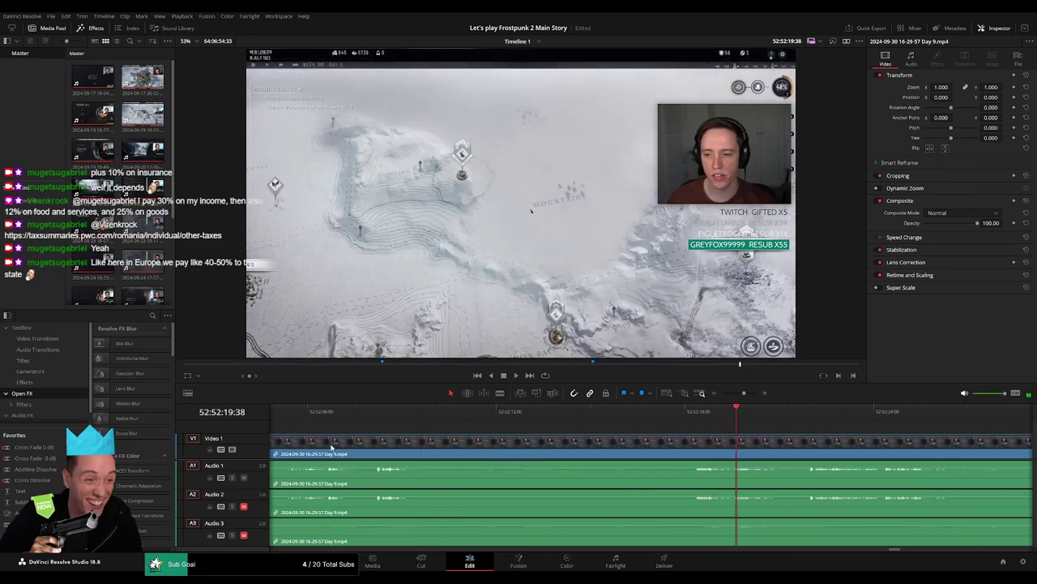
pyautogui.hscroll(-5, 331, 446)
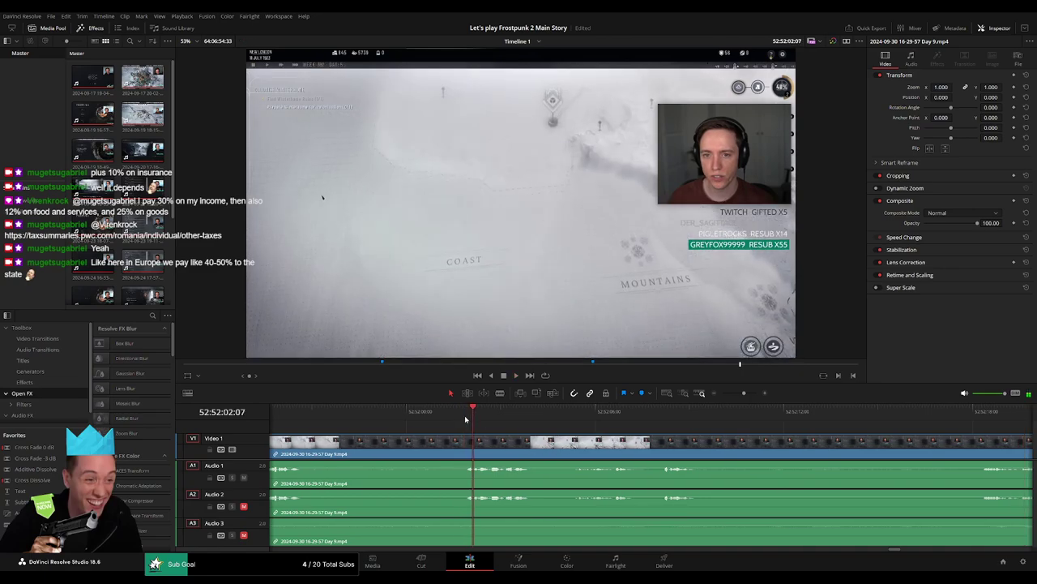
# - Split all tracks at the 52:52:01 Coast info panel and shift the later clips and A3 audio right
pyautogui.moveTo(466, 420)
pyautogui.mouseDown()
pyautogui.moveTo(440, 426)
pyautogui.moveTo(474, 438)
pyautogui.moveTo(405, 438)
pyautogui.moveTo(403, 463)
pyautogui.moveTo(471, 466)
pyautogui.mouseUp()
pyautogui.hotkey('ctrl', '\\')
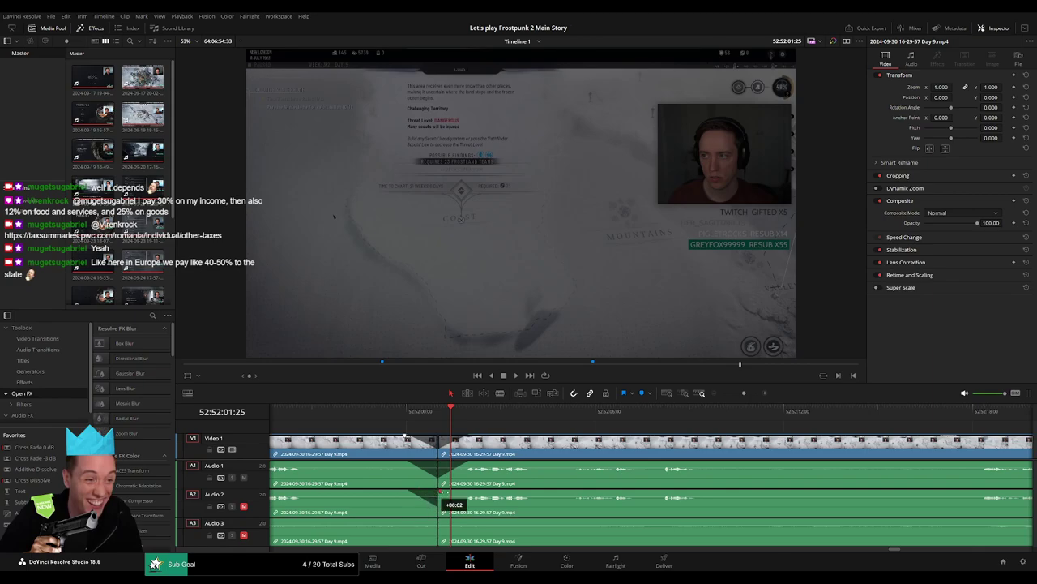
pyautogui.moveTo(442, 491)
pyautogui.mouseDown()
pyautogui.moveTo(471, 492)
pyautogui.moveTo(408, 520)
pyautogui.mouseUp()
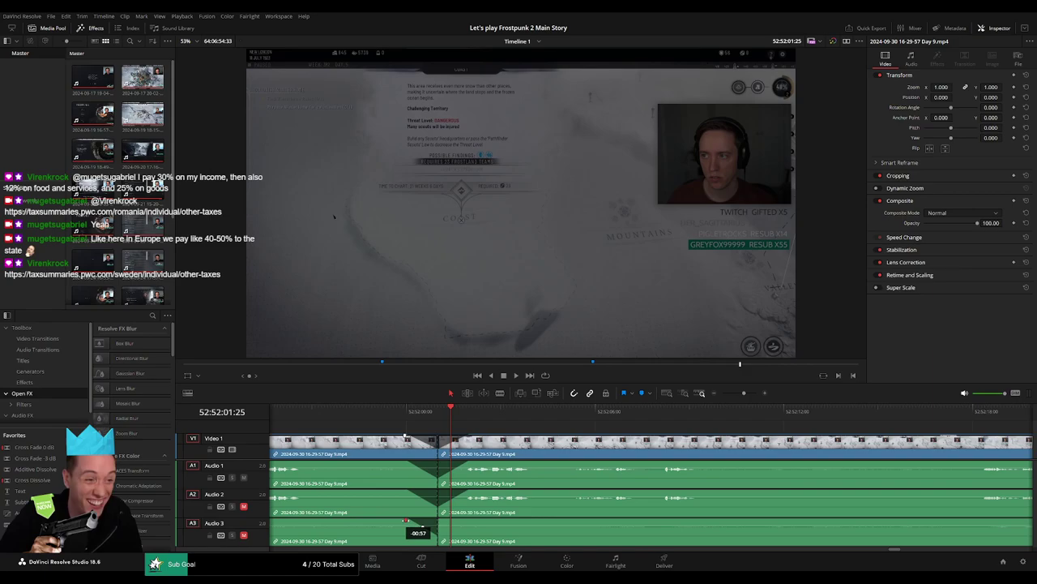
pyautogui.moveTo(450, 525); pyautogui.dragTo(441, 520)
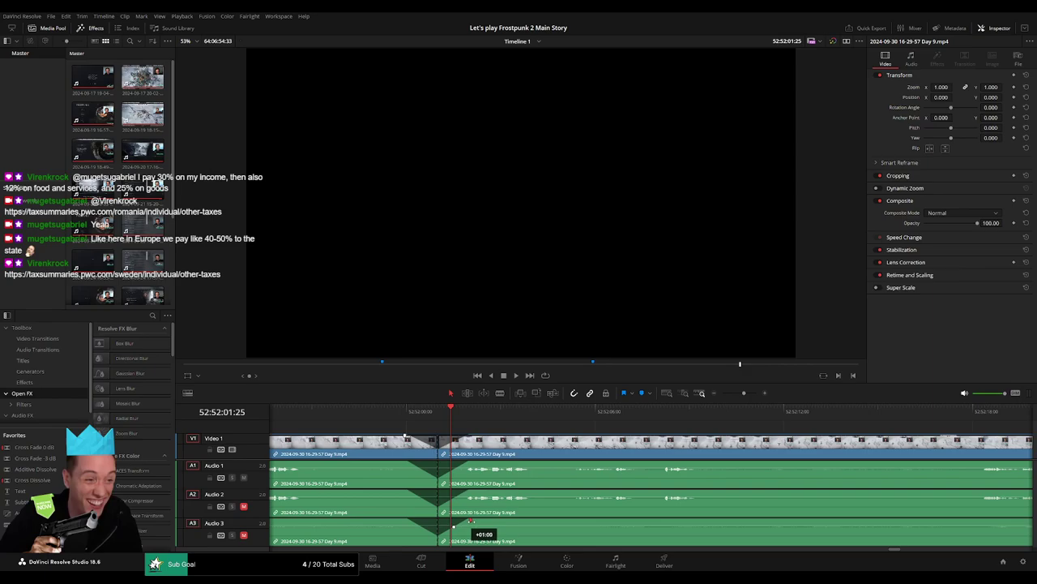
pyautogui.moveTo(470, 525); pyautogui.dragTo(470, 525)
# - Zoom out, select the gap between the two Day 9 sections and park the playhead there
pyautogui.moveTo(745, 394); pyautogui.dragTo(722, 393)
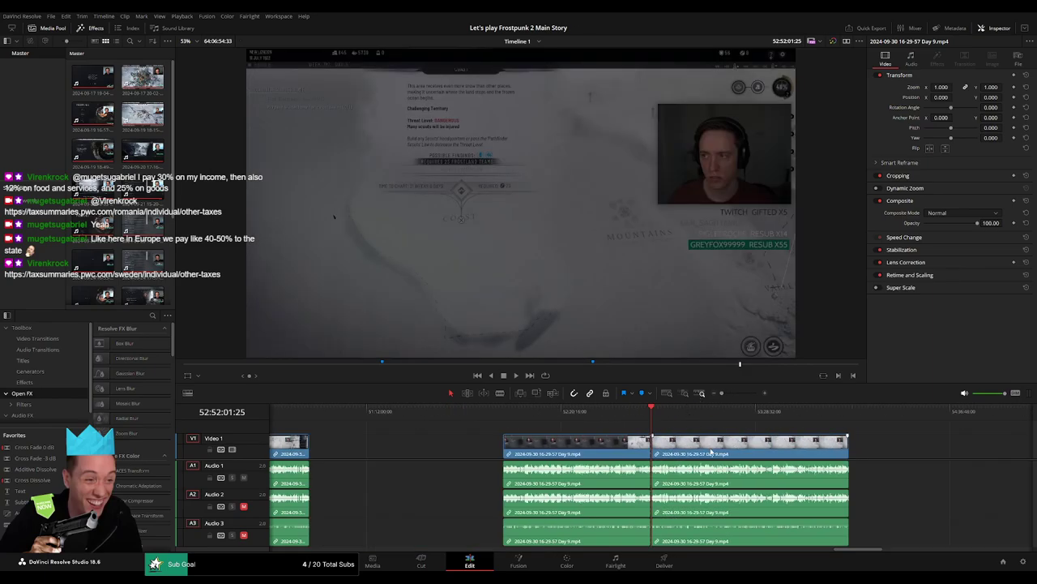
pyautogui.click(444, 415)
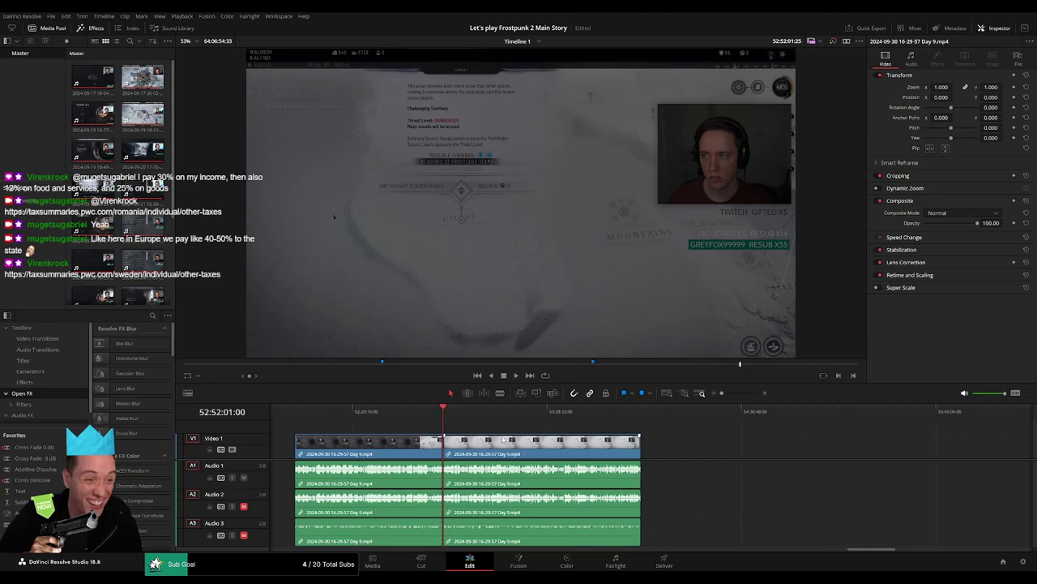
pyautogui.hotkey('ctrl', 'z')
pyautogui.click(457, 453)
pyautogui.click(429, 413)
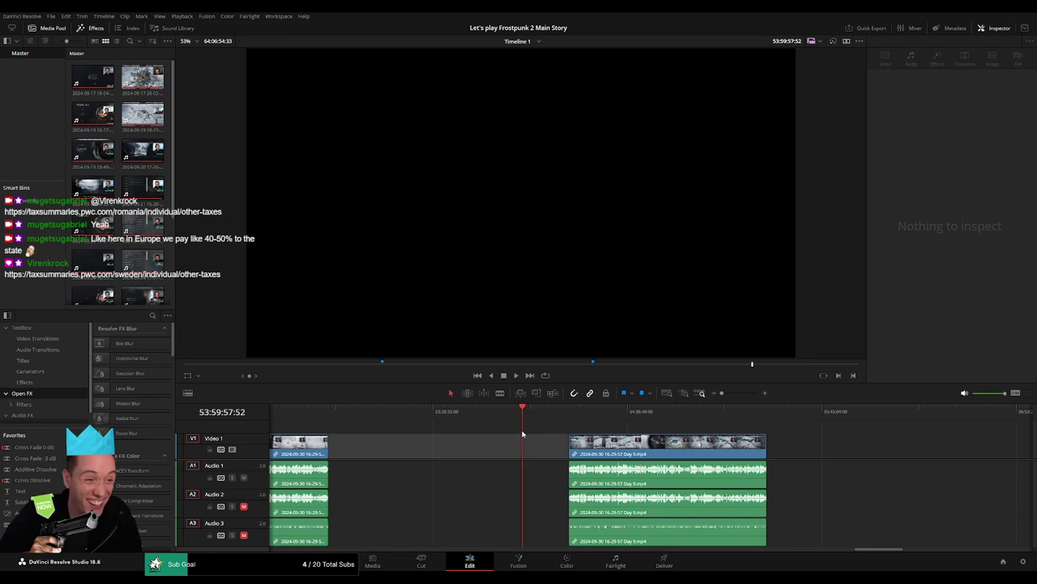
pyautogui.scroll(5, 630, 426)
pyautogui.press('Delete')
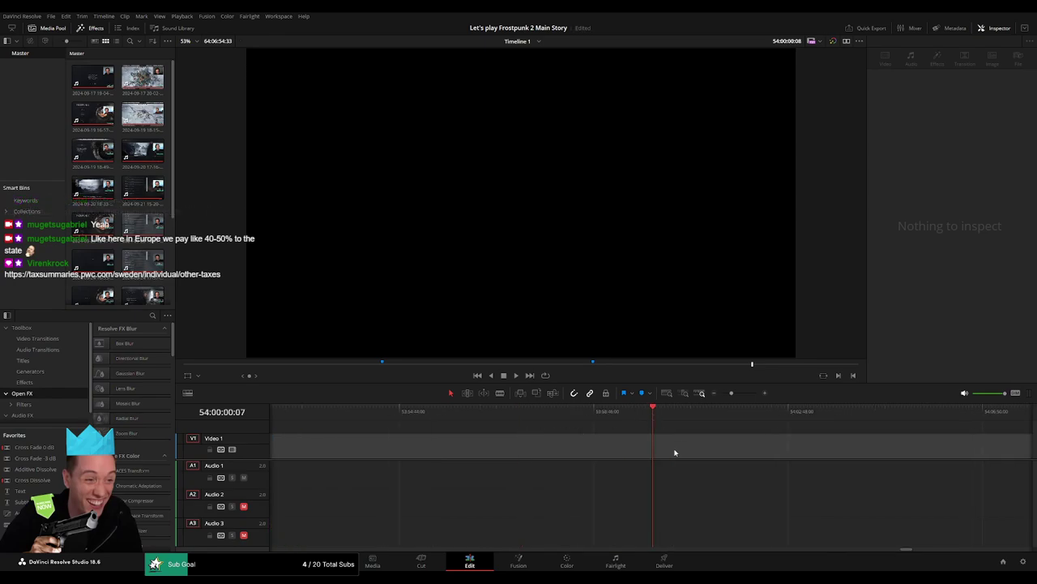
# - Select the later Day 9 clip and check it now starts at 54:00:00
pyautogui.click(713, 393)
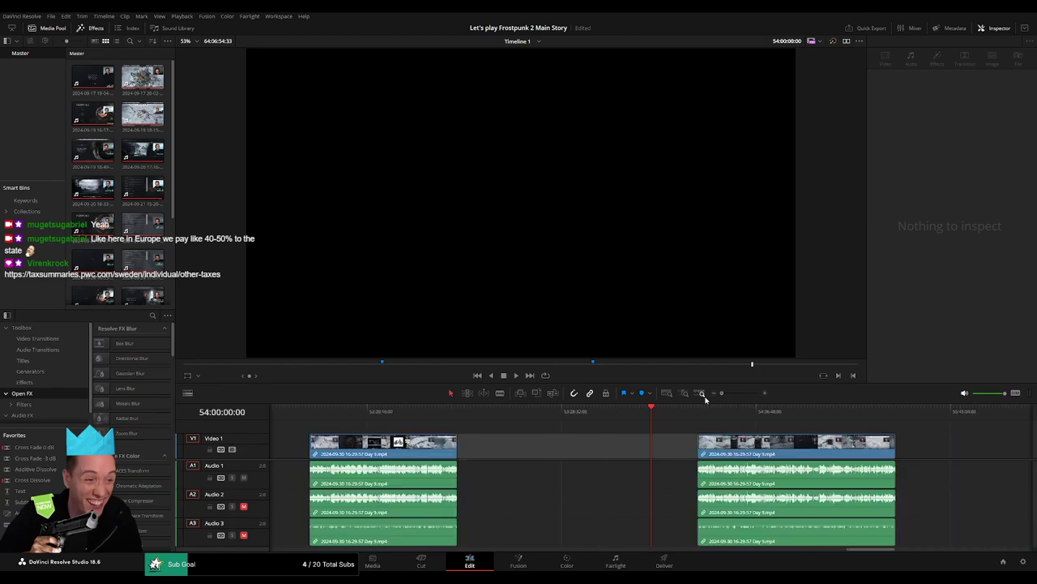
pyautogui.hscroll(3, 615, 445)
pyautogui.click(604, 451)
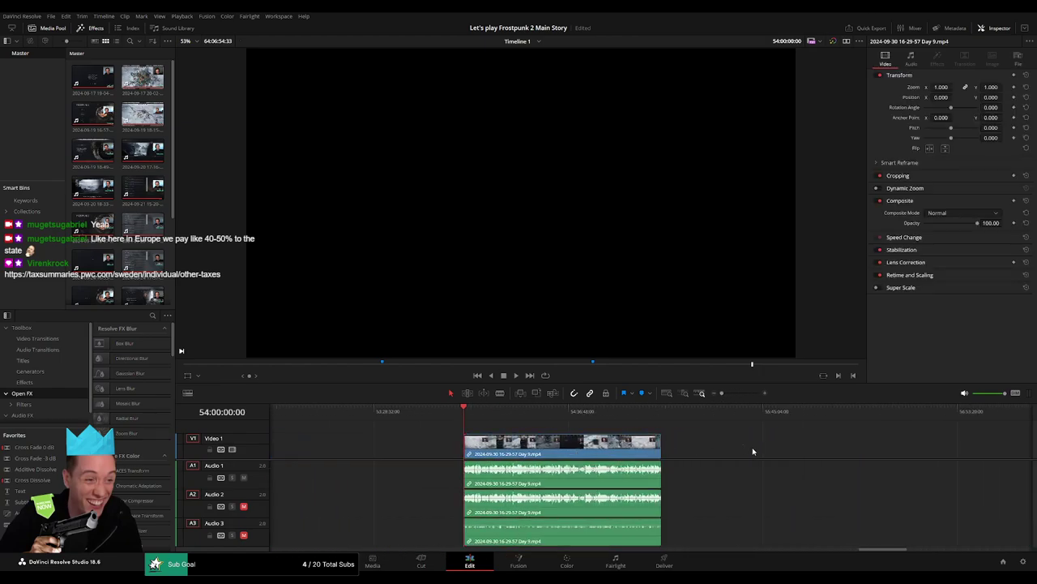
pyautogui.hscroll(5, 753, 452)
pyautogui.hscroll(4, 544, 438)
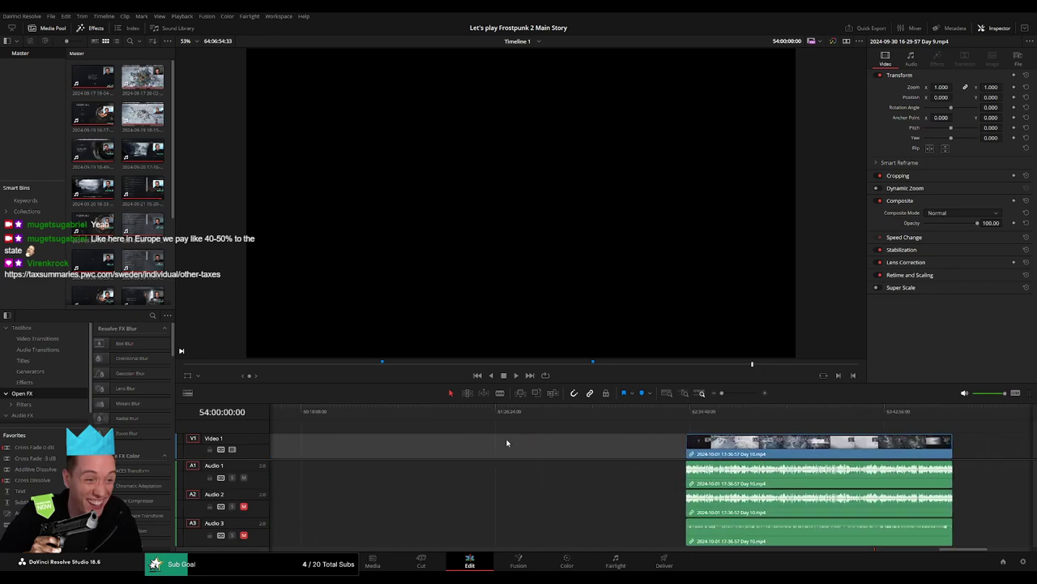
pyautogui.hscroll(-3, 508, 440)
pyautogui.hscroll(3, 694, 446)
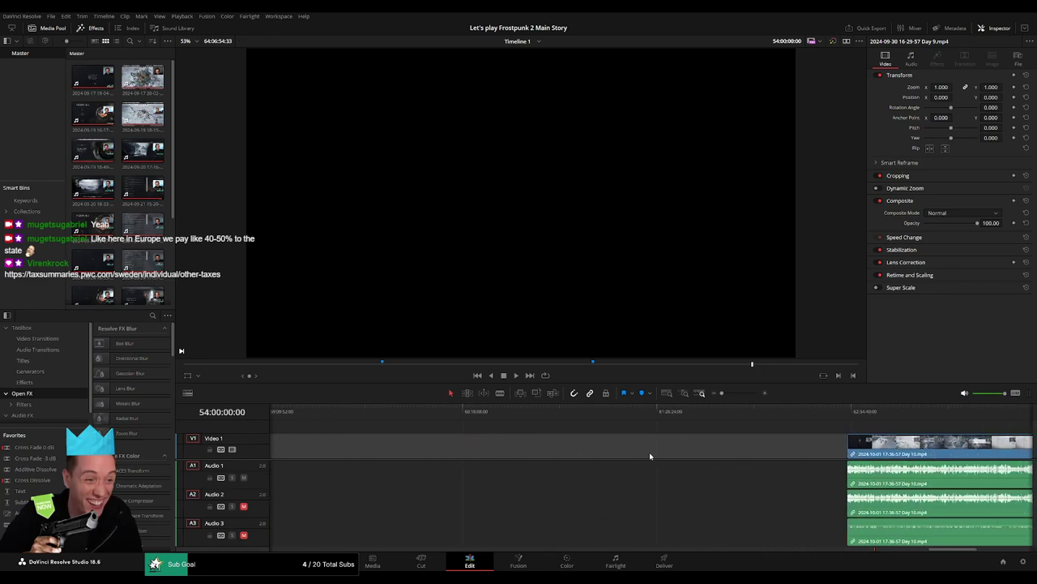
pyautogui.hscroll(3, 568, 456)
pyautogui.hscroll(2, 405, 454)
pyautogui.hscroll(3, 365, 449)
pyautogui.hscroll(3, 487, 442)
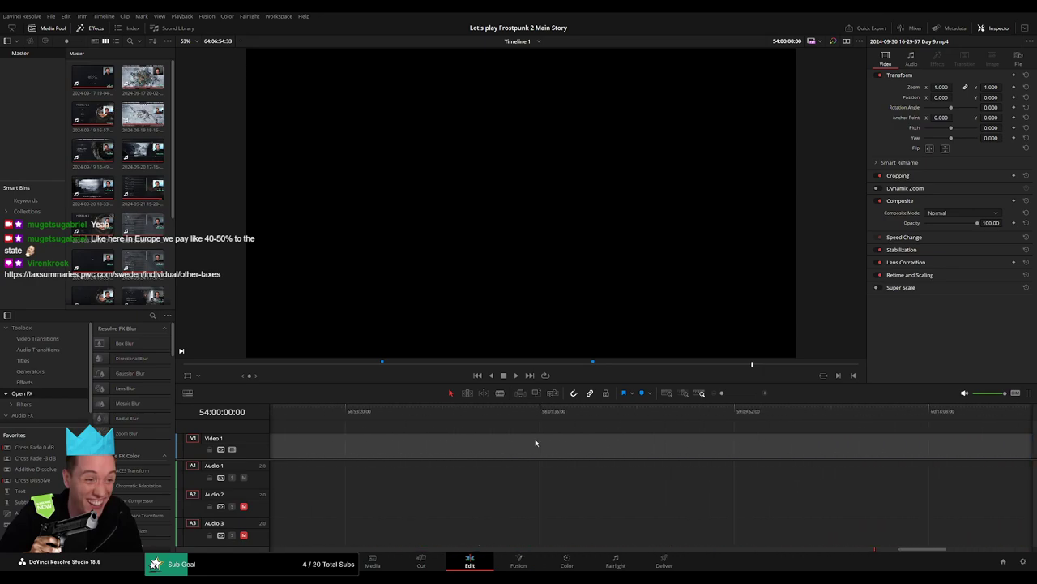
pyautogui.hscroll(3, 583, 436)
pyautogui.hscroll(-1, 606, 442)
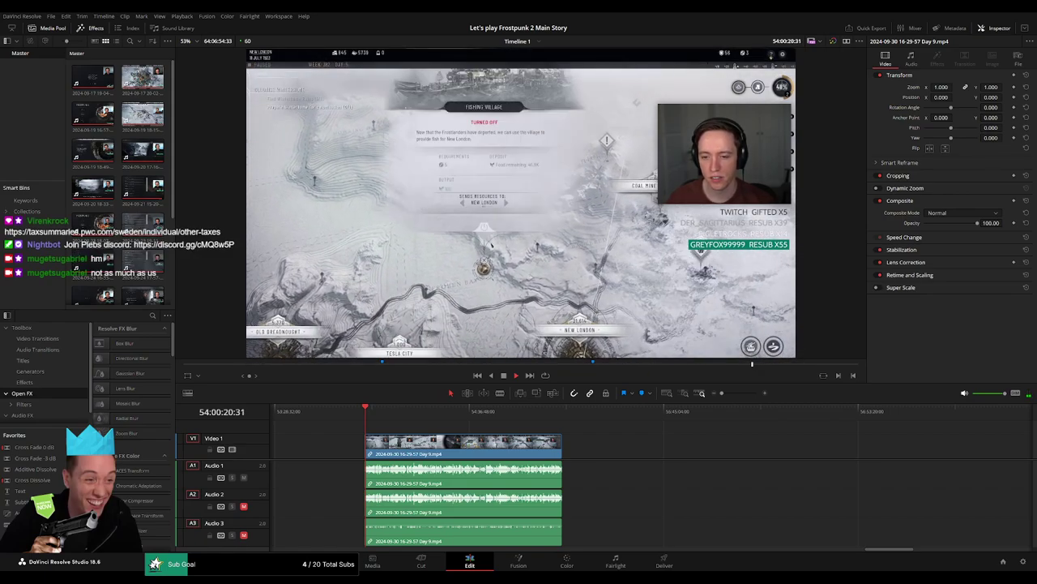
# - Move the playhead into the later Day 9 section, zoom in and start playback
pyautogui.moveTo(450, 421); pyautogui.dragTo(513, 427)
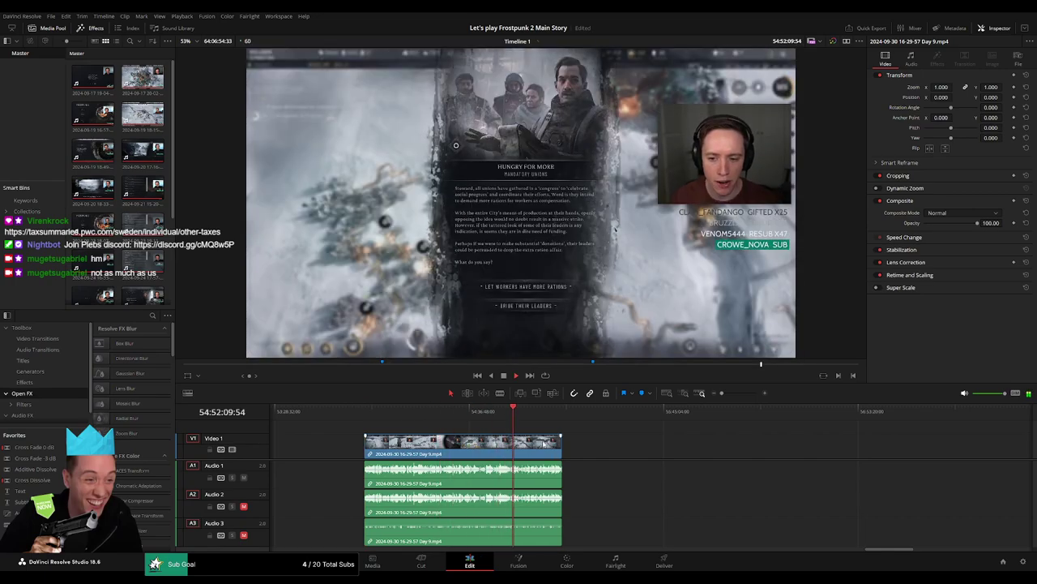
pyautogui.scroll(4, 542, 428)
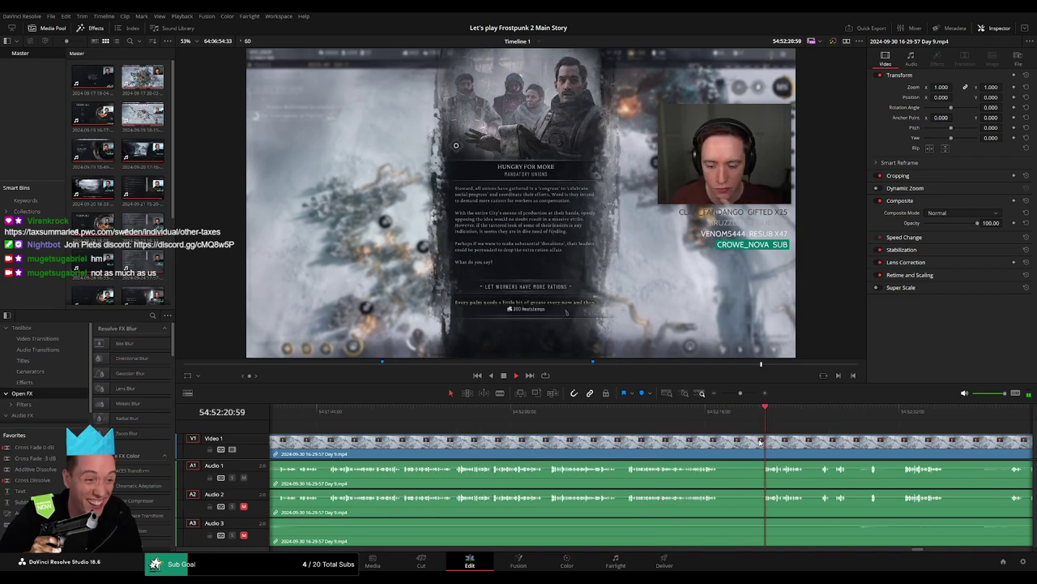
pyautogui.scroll(2, 580, 436)
pyautogui.scroll(2, 580, 435)
pyautogui.scroll(1, 580, 436)
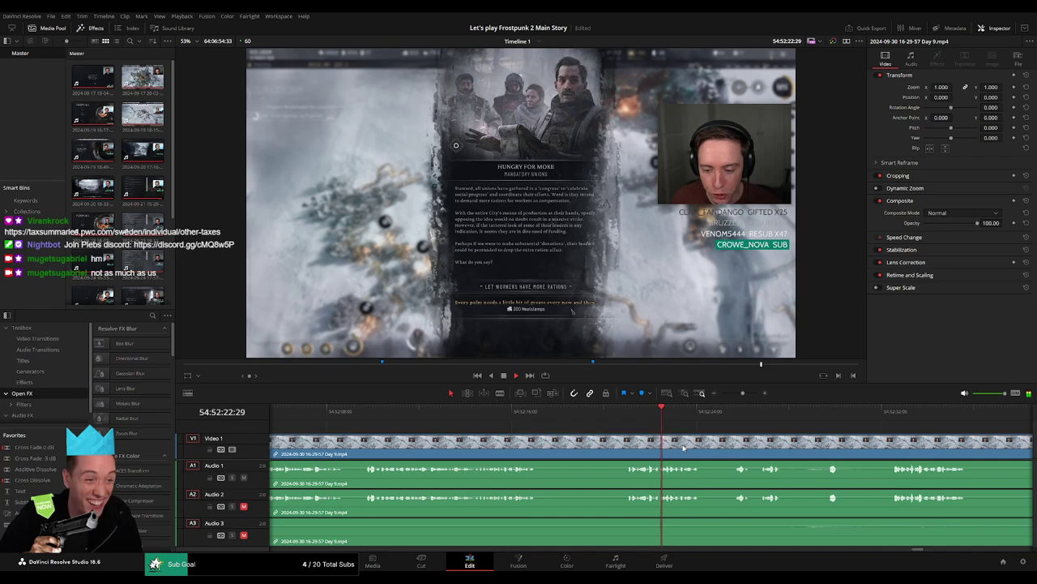
pyautogui.scroll(1, 553, 431)
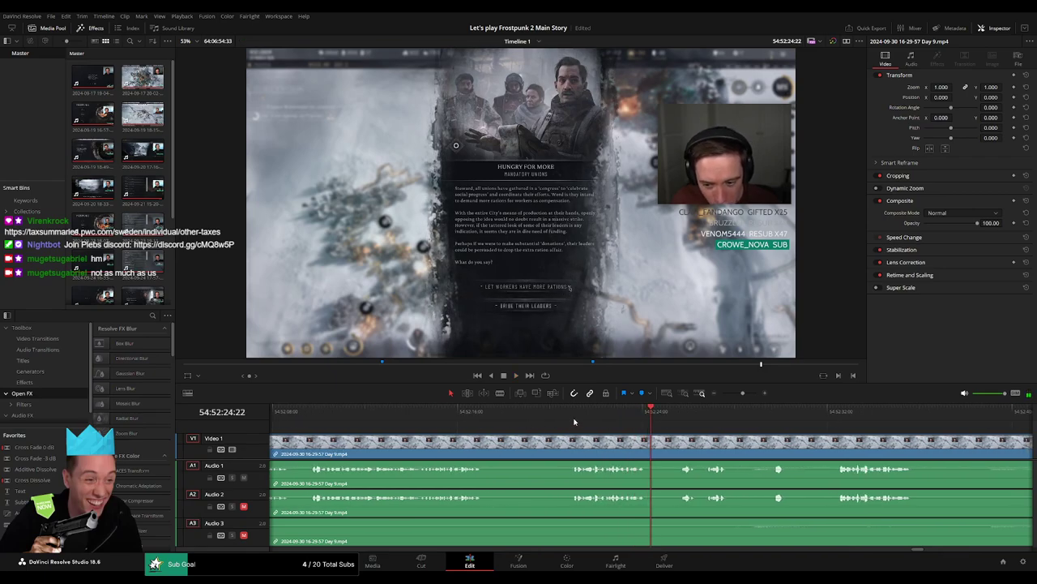
pyautogui.click(573, 430)
pyautogui.click(681, 428)
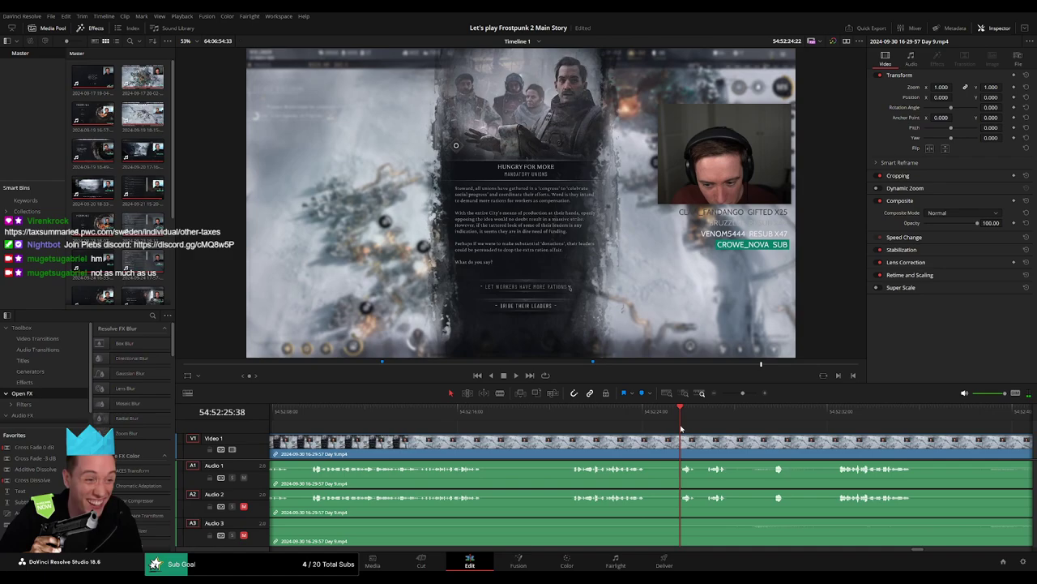
pyautogui.press('space')
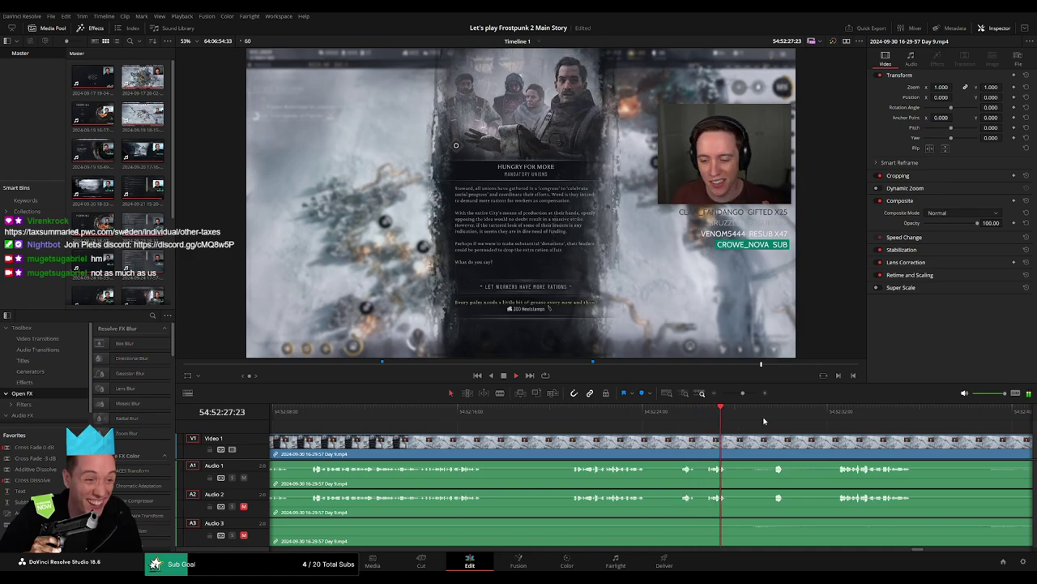
# - Park the playhead at about 54:52:39, where the delegates' council vote begins
pyautogui.click(766, 421)
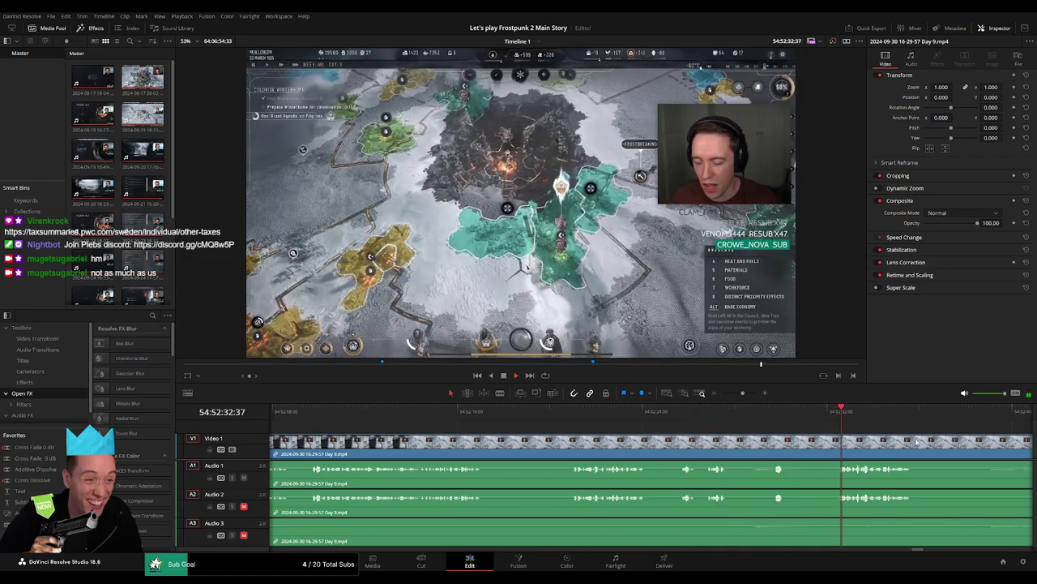
pyautogui.hscroll(5, 916, 440)
pyautogui.click(703, 421)
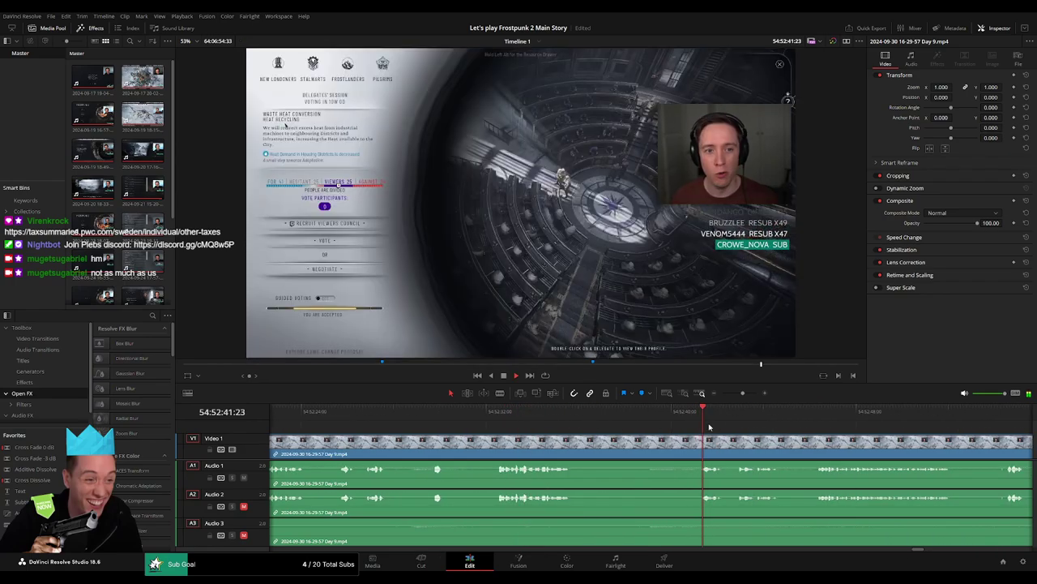
pyautogui.hscroll(1, 574, 431)
pyautogui.press('space')
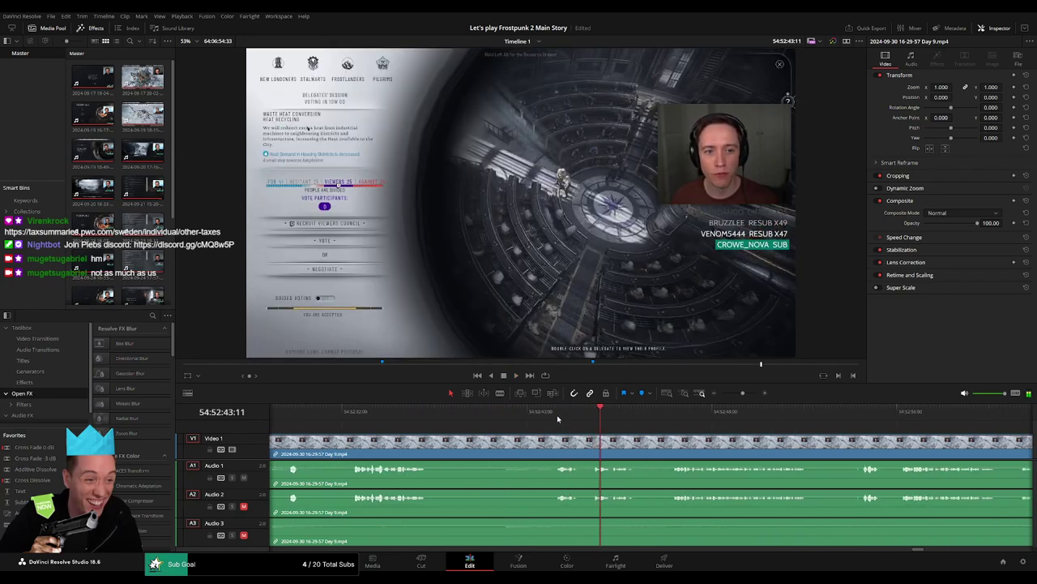
pyautogui.moveTo(557, 419); pyautogui.dragTo(505, 427)
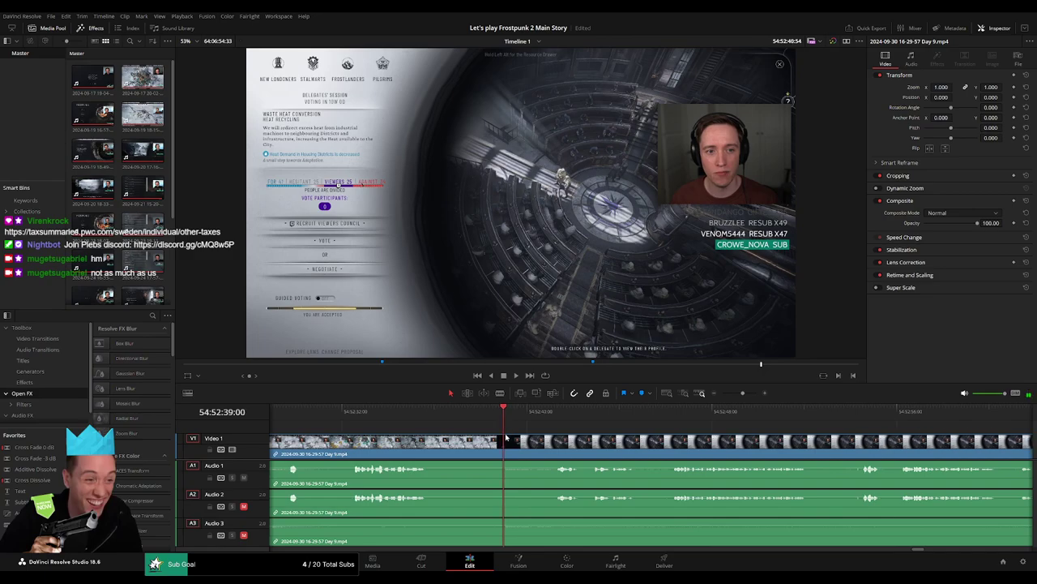
# - Blade the Day 9 clip at the 54:52:39 playhead, then return to the selection tool
pyautogui.press('b')
pyautogui.click(504, 442)
pyautogui.press('a')
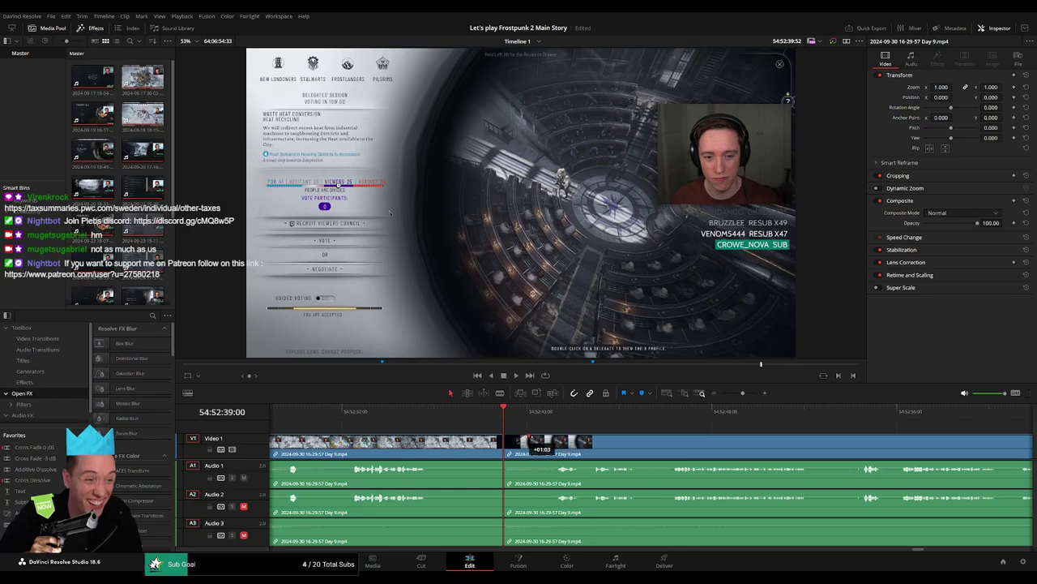
# - Drag fade-outs and fade-ins at the cut on Audio 1, 2 and 3
pyautogui.scroll(2, 609, 451)
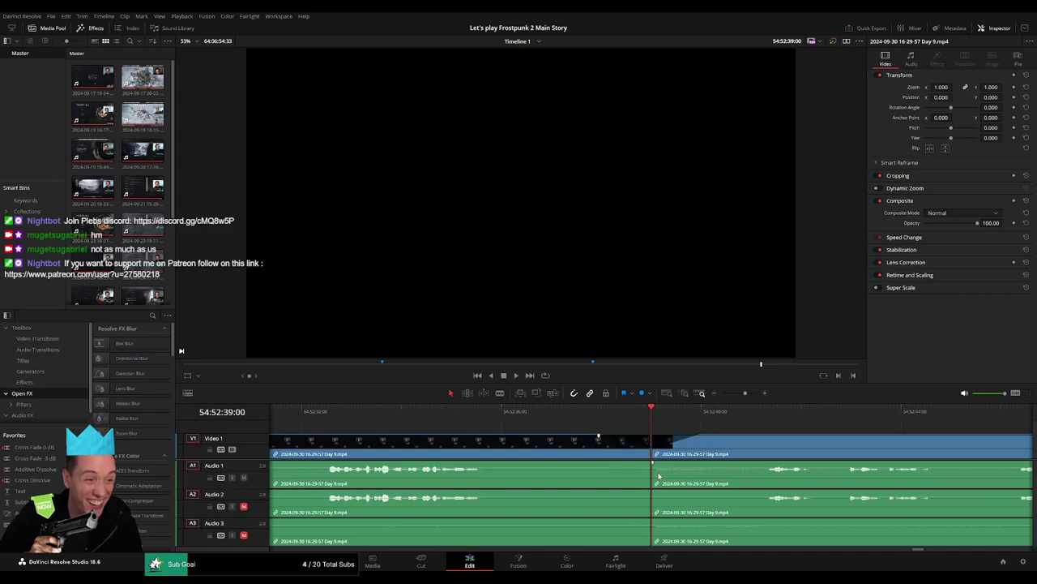
pyautogui.moveTo(651, 463); pyautogui.dragTo(598, 462)
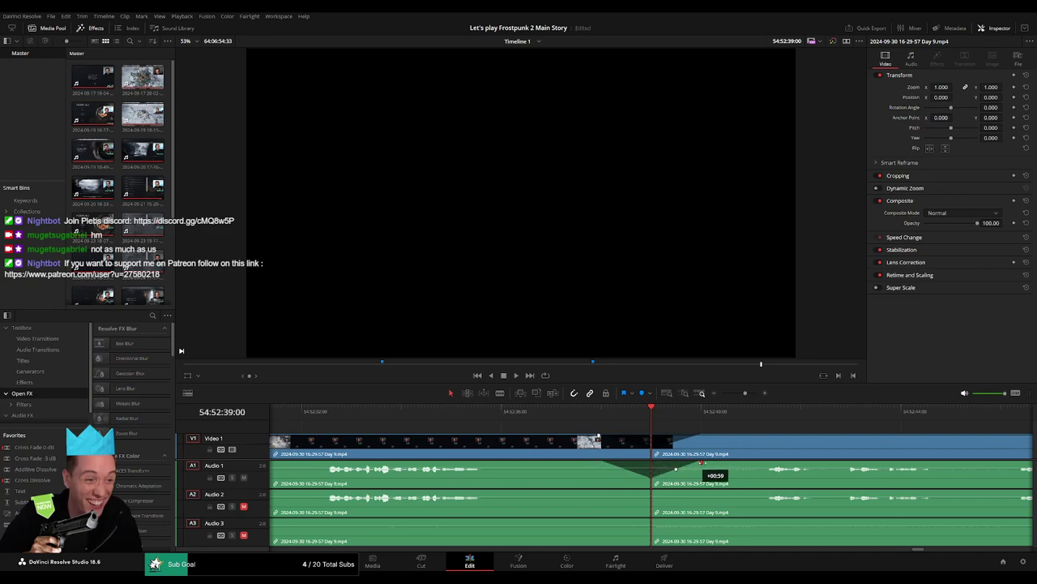
pyautogui.moveTo(649, 491); pyautogui.dragTo(598, 491)
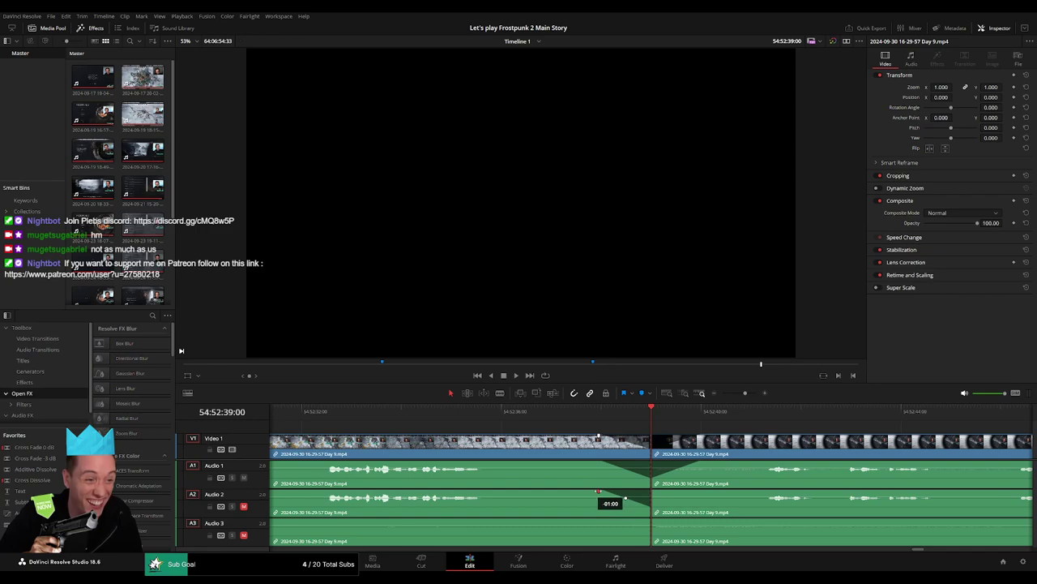
pyautogui.moveTo(651, 491); pyautogui.dragTo(685, 491)
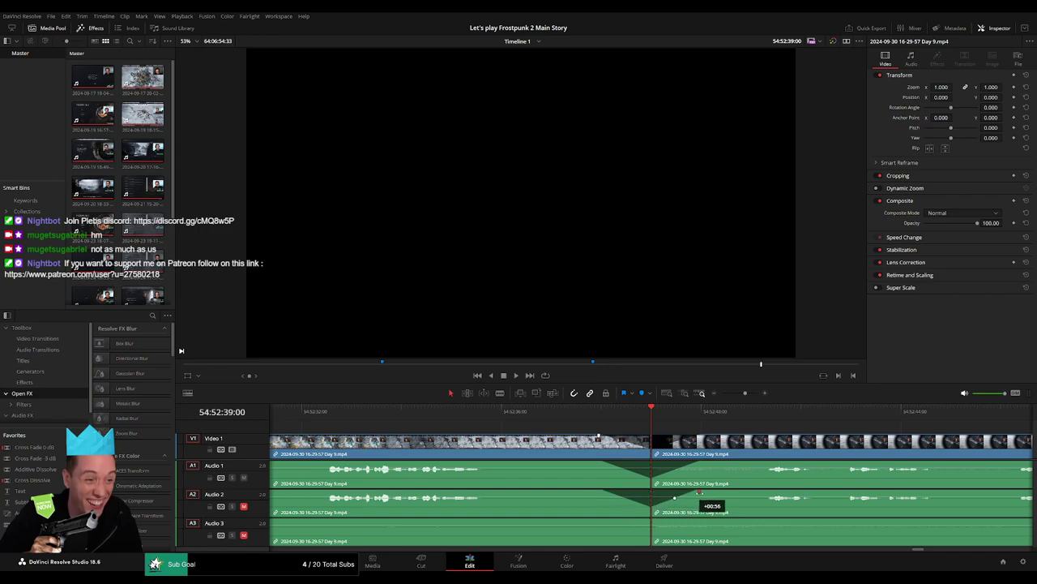
pyautogui.moveTo(646, 521)
pyautogui.mouseDown()
pyautogui.moveTo(607, 518)
pyautogui.moveTo(697, 519)
pyautogui.mouseUp()
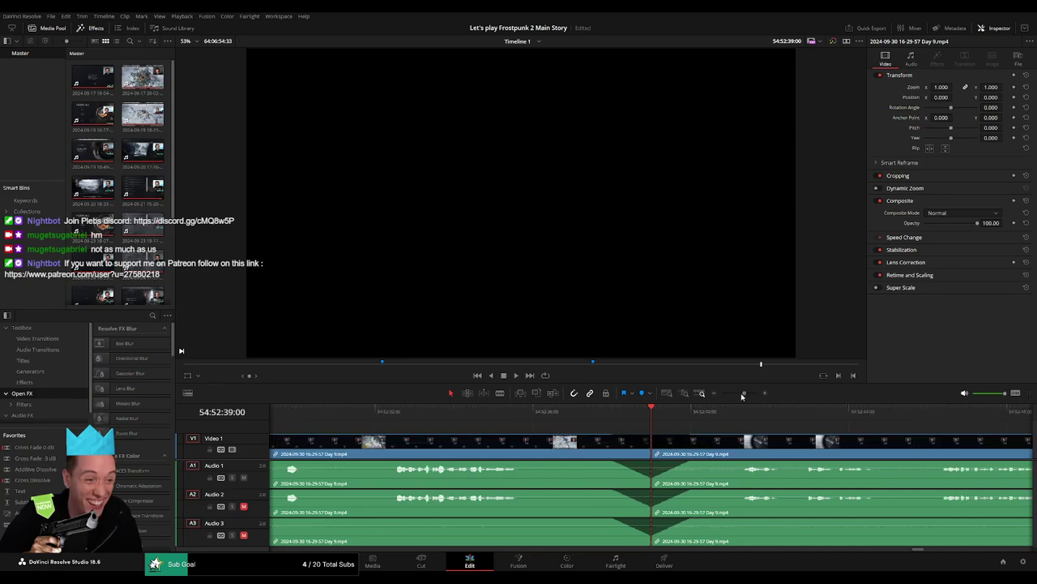
pyautogui.scroll(-3, 781, 419)
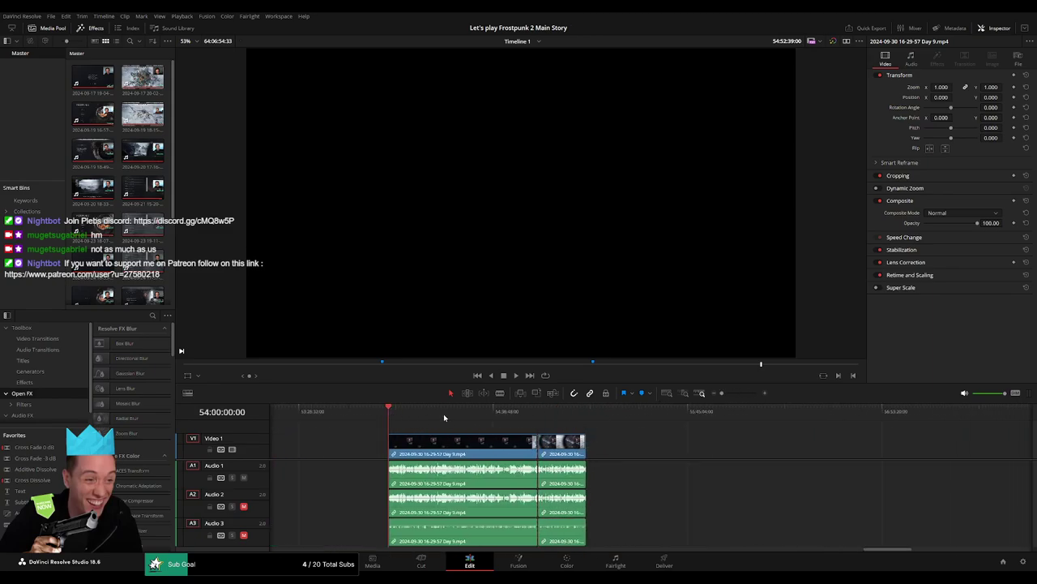
# - Move the later Day 9 part so it starts at 56:00:00:00
pyautogui.hscroll(3, 534, 416)
pyautogui.moveTo(395, 441); pyautogui.dragTo(673, 442)
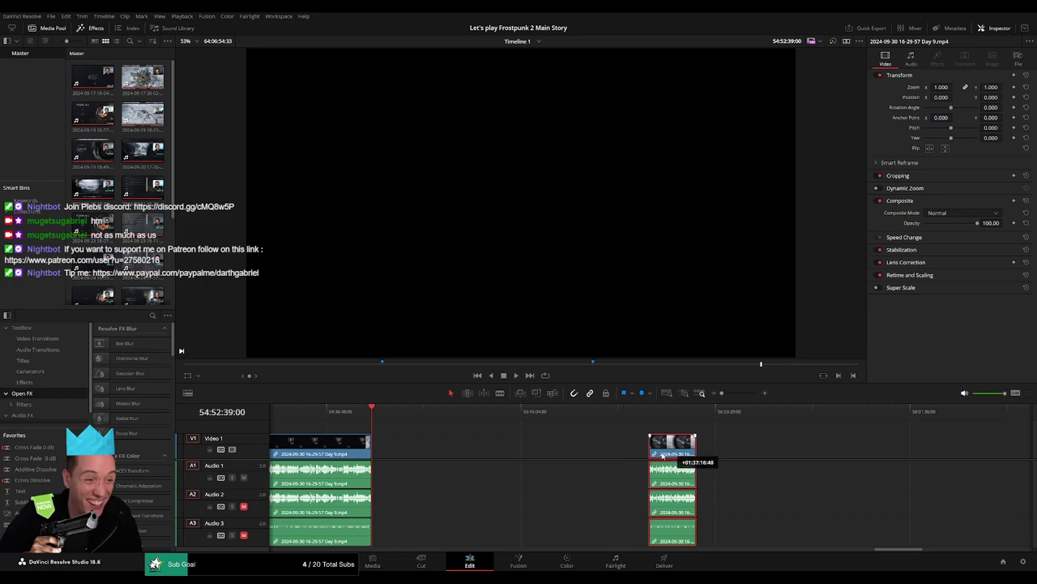
pyautogui.click(474, 450)
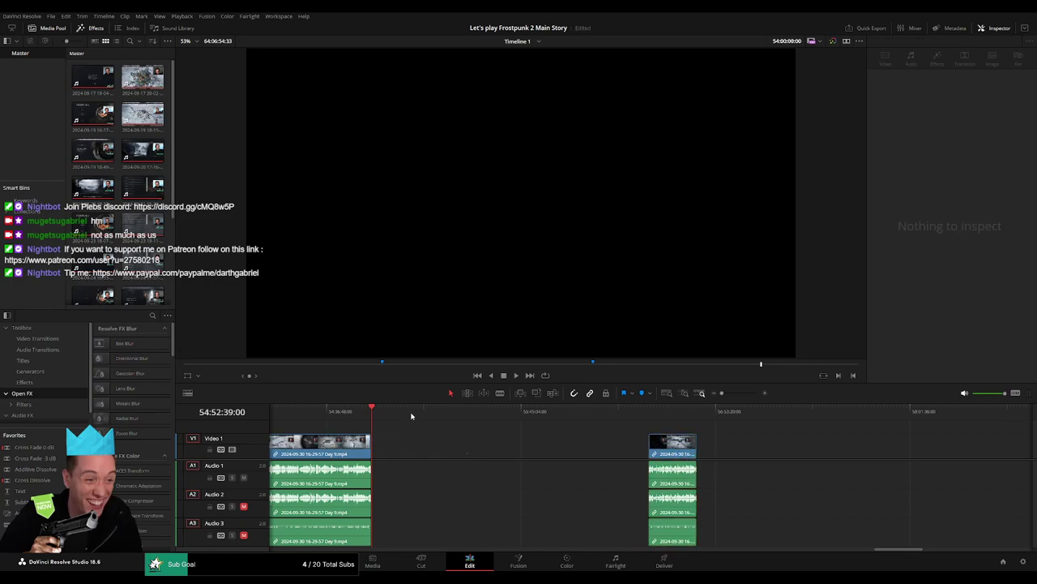
pyautogui.moveTo(411, 411); pyautogui.dragTo(564, 436)
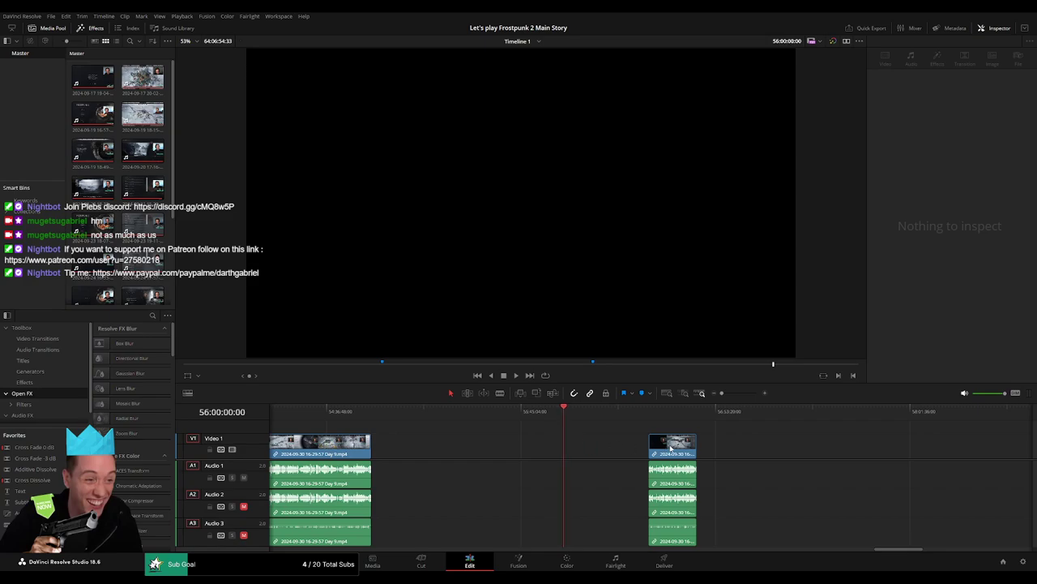
pyautogui.moveTo(670, 448); pyautogui.dragTo(586, 448)
# - Append the Day 10 recording after it and review the join near 56:16:49
pyautogui.hotkey('shift', 'F12')
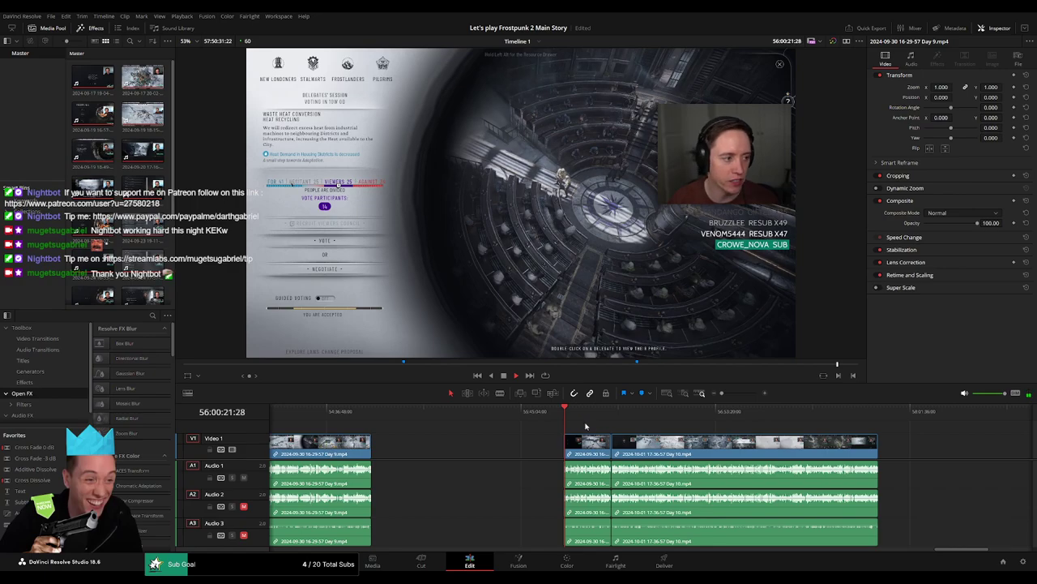
pyautogui.moveTo(575, 415); pyautogui.dragTo(624, 415)
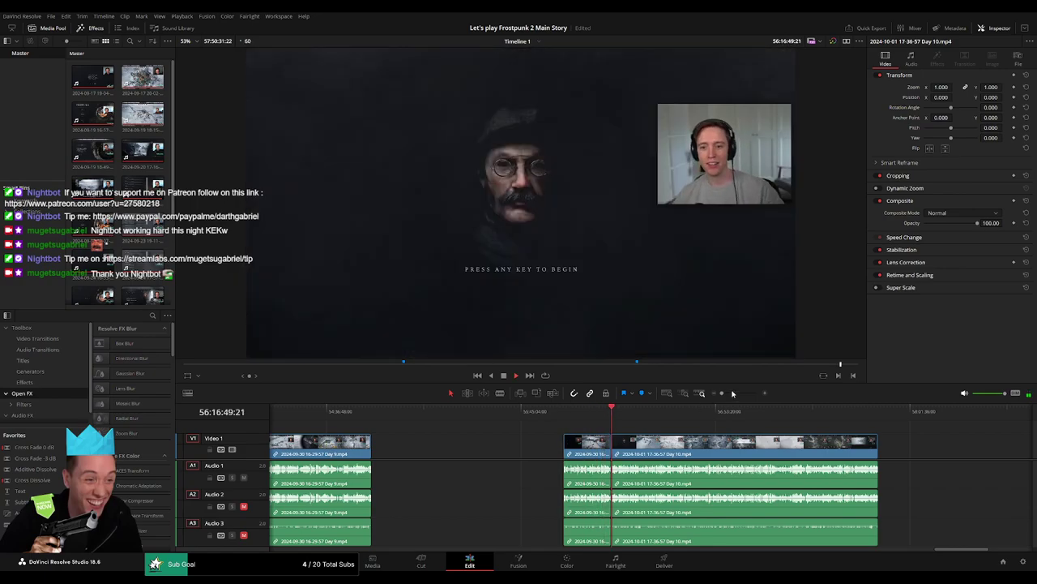
pyautogui.moveTo(732, 393); pyautogui.dragTo(739, 393)
pyautogui.press('space')
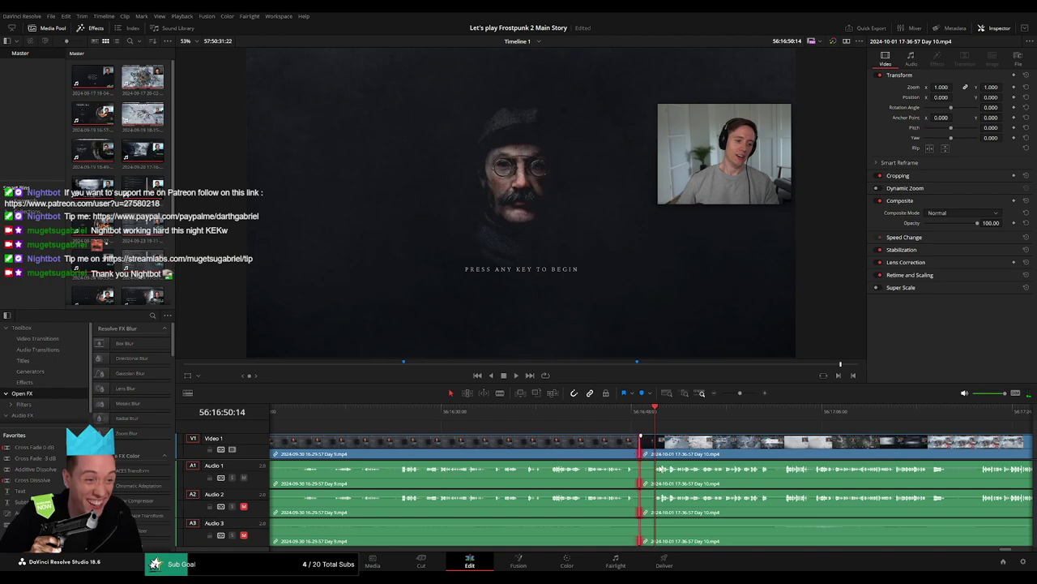
pyautogui.click(618, 411)
# - Play through the Day 9 to Day 10 join, then zoom back out
pyautogui.press('space')
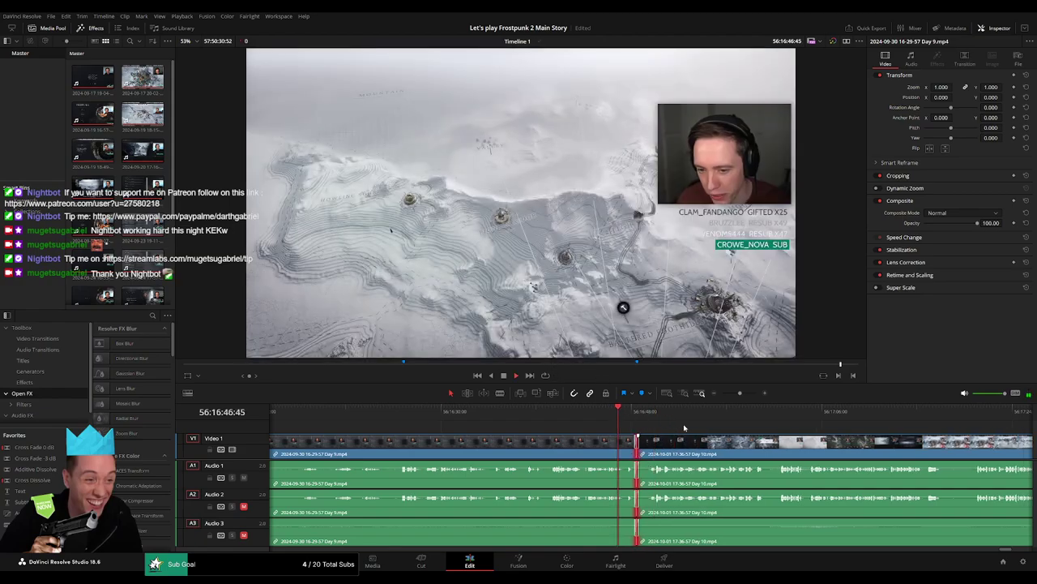
pyautogui.hotkey('ctrl', '-')
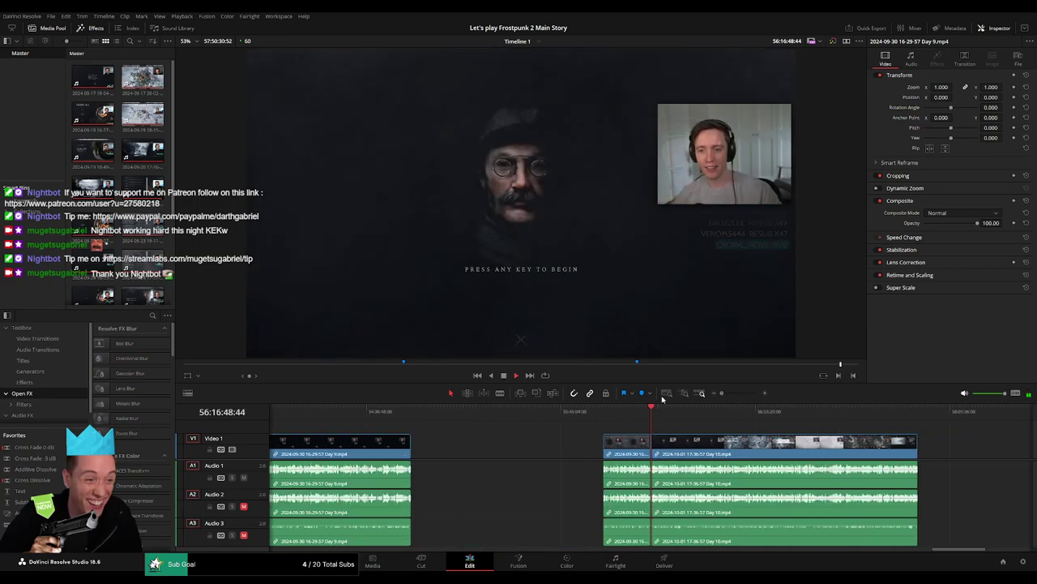
pyautogui.hscroll(5, 663, 398)
# - Park the playhead at about 56:52:11 in the Day 10 footage and cut all tracks there
pyautogui.moveTo(470, 411); pyautogui.dragTo(546, 426)
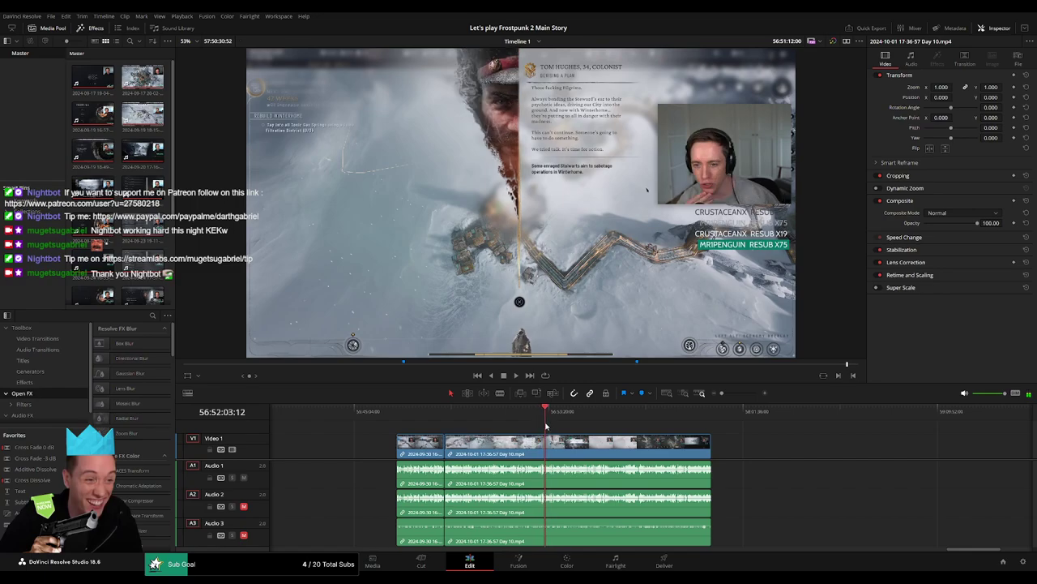
pyautogui.press('space')
pyautogui.hotkey('ctrl', '=')
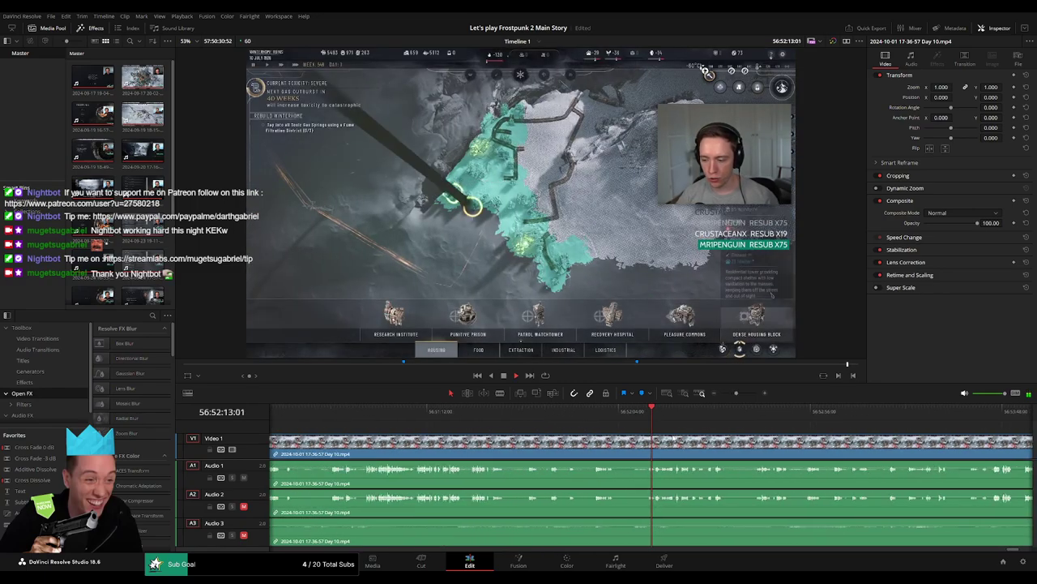
pyautogui.hotkey('ctrl', '=')
pyautogui.click(471, 411)
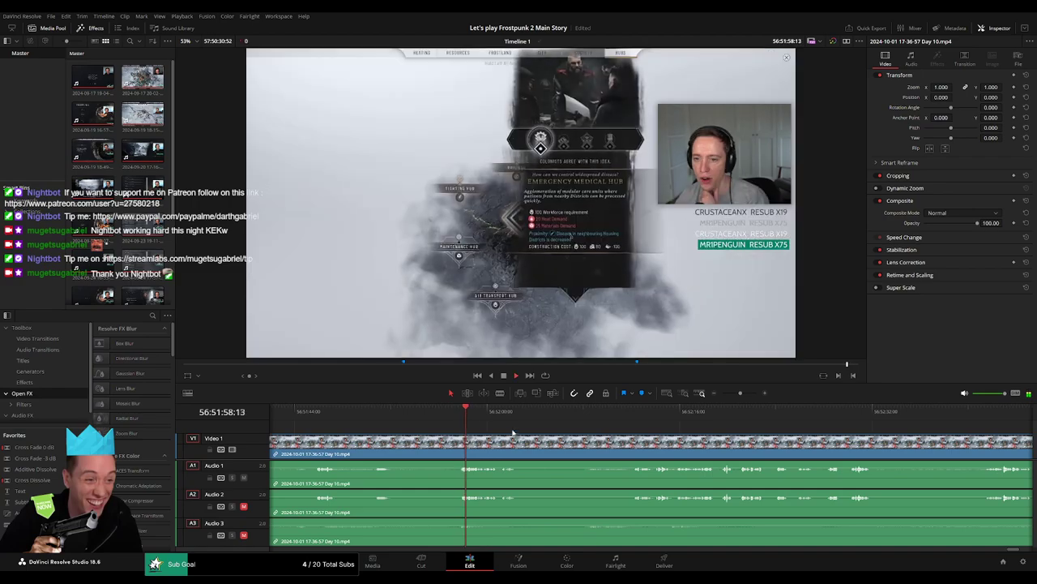
pyautogui.hotkey('ctrl', '=')
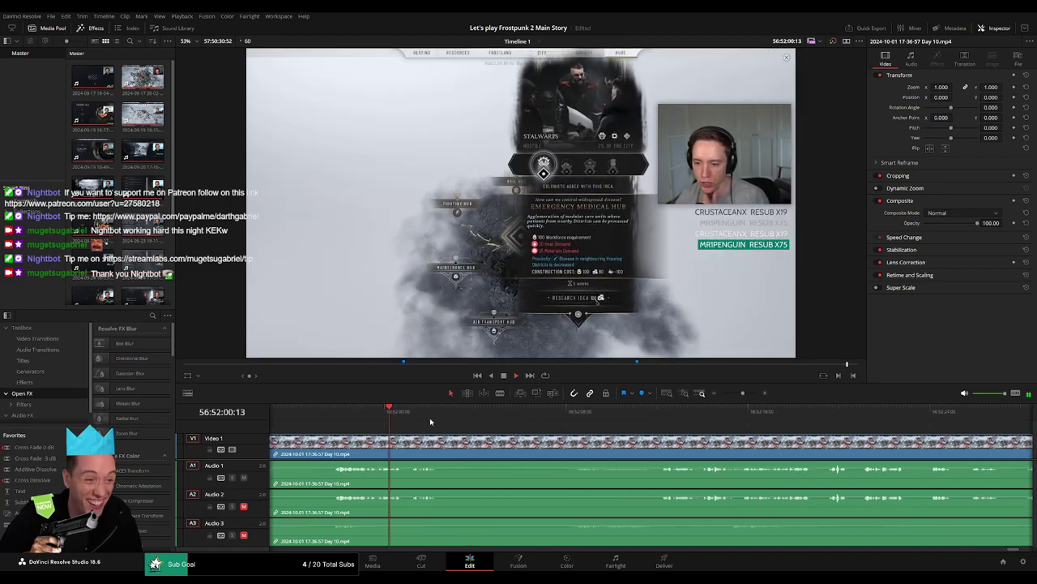
pyautogui.moveTo(514, 411); pyautogui.dragTo(599, 425)
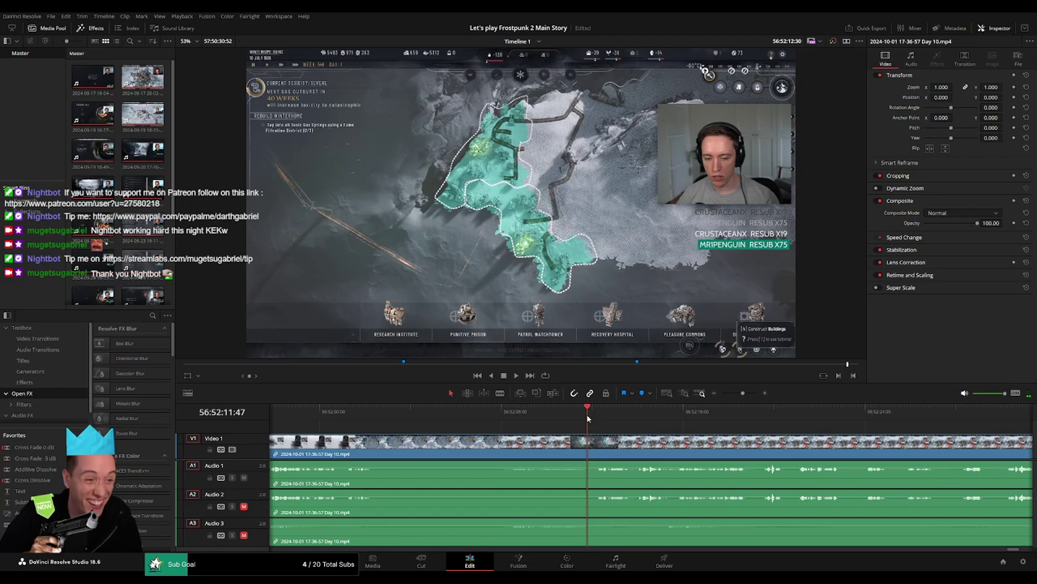
pyautogui.moveTo(602, 419)
pyautogui.mouseDown()
pyautogui.moveTo(570, 421)
pyautogui.moveTo(596, 439)
pyautogui.mouseUp()
pyautogui.hotkey('ctrl', 'b')
# - Add audio fades on Audio 1 and Audio 3 around the 56:52:11 cut
pyautogui.click(576, 441)
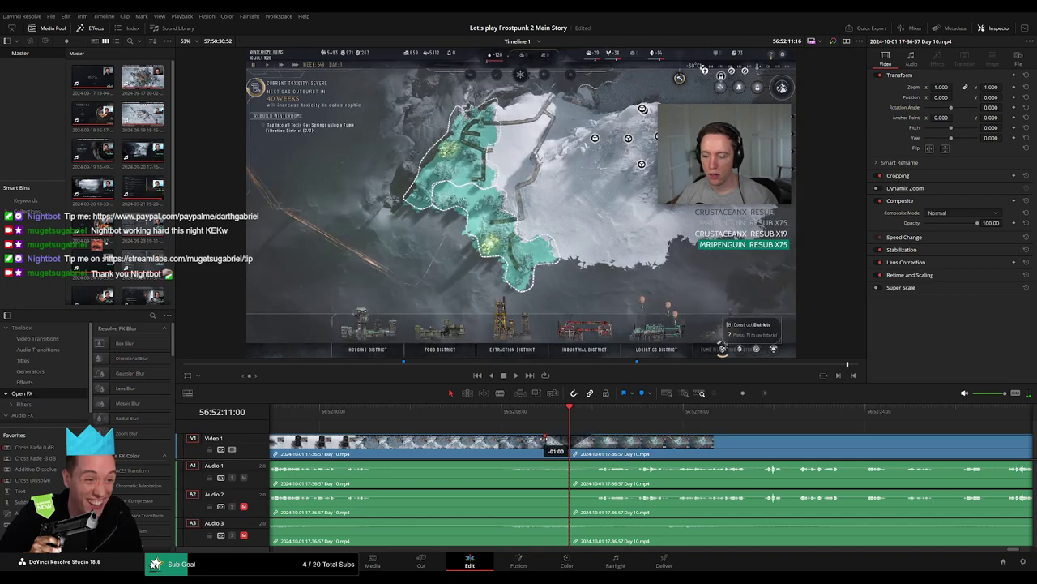
pyautogui.moveTo(564, 459)
pyautogui.mouseDown()
pyautogui.moveTo(600, 463)
pyautogui.moveTo(580, 467)
pyautogui.mouseUp()
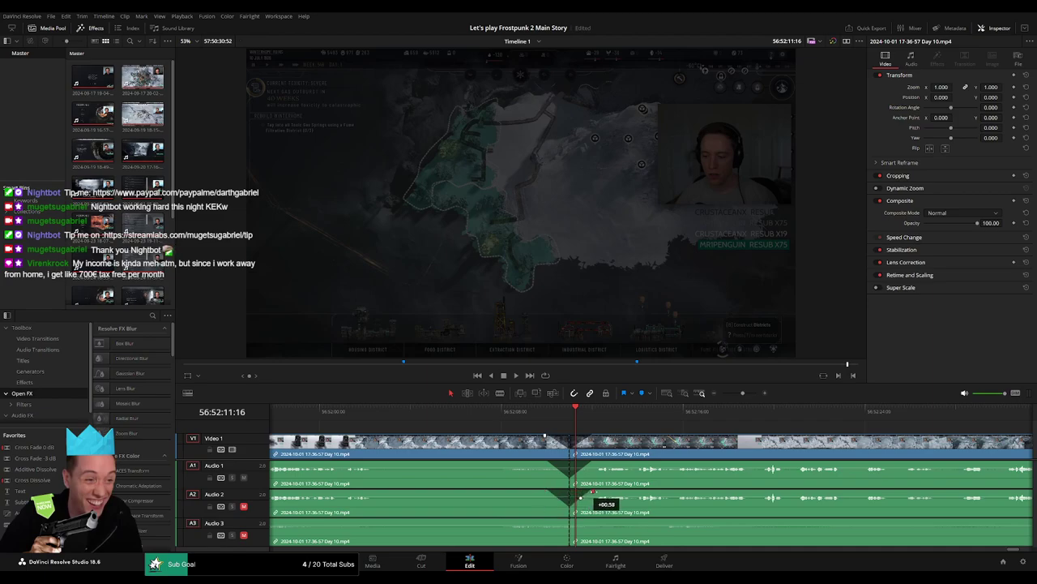
pyautogui.moveTo(565, 519)
pyautogui.mouseDown()
pyautogui.moveTo(545, 519)
pyautogui.moveTo(595, 521)
pyautogui.mouseUp()
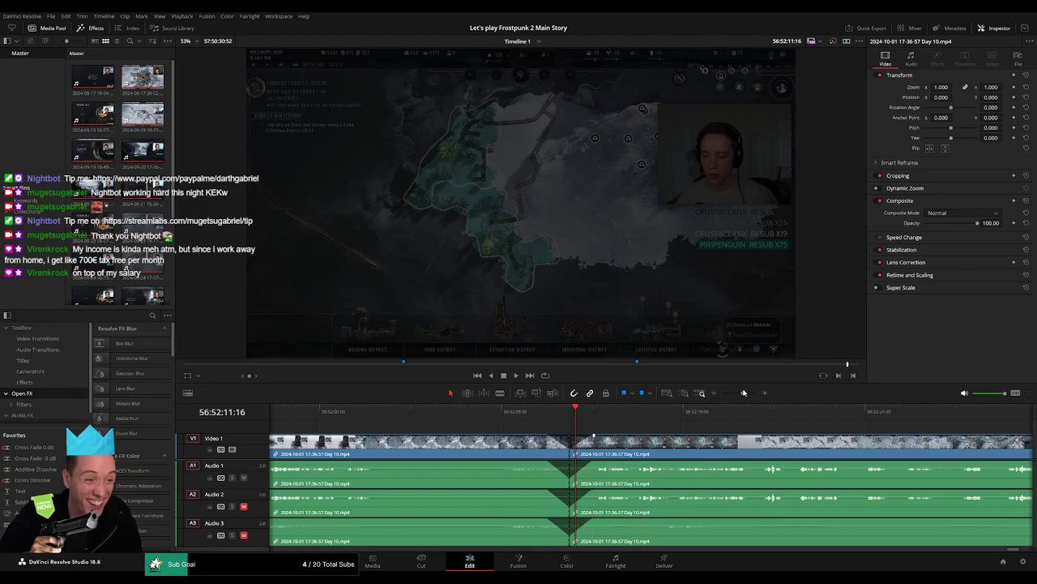
pyautogui.moveTo(744, 392); pyautogui.dragTo(722, 392)
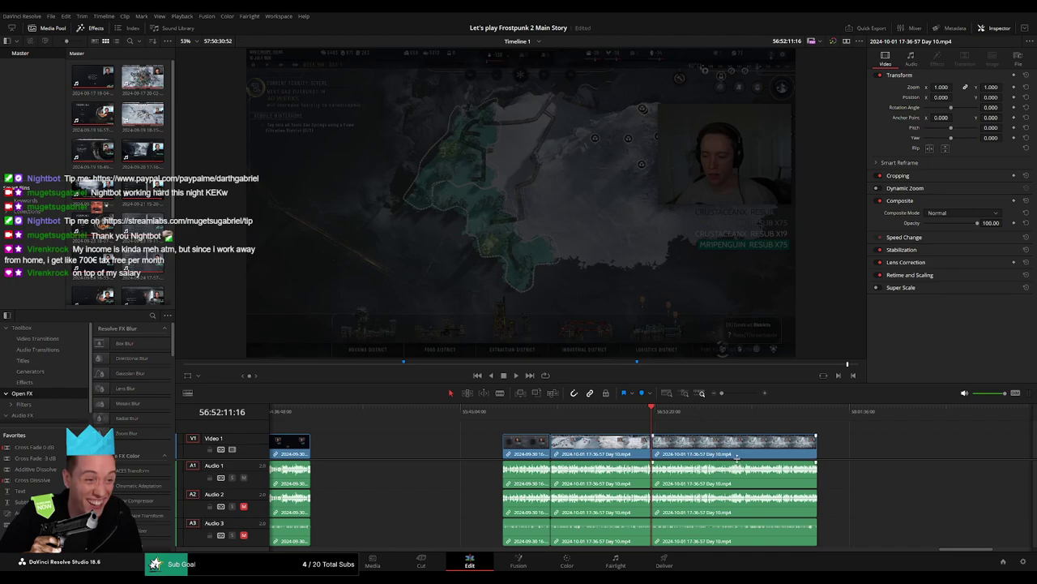
# - Move the part after the 56:52:11 cut further down the timeline, toward 58:00:00:00
pyautogui.hscroll(5, 736, 458)
pyautogui.press('Home')
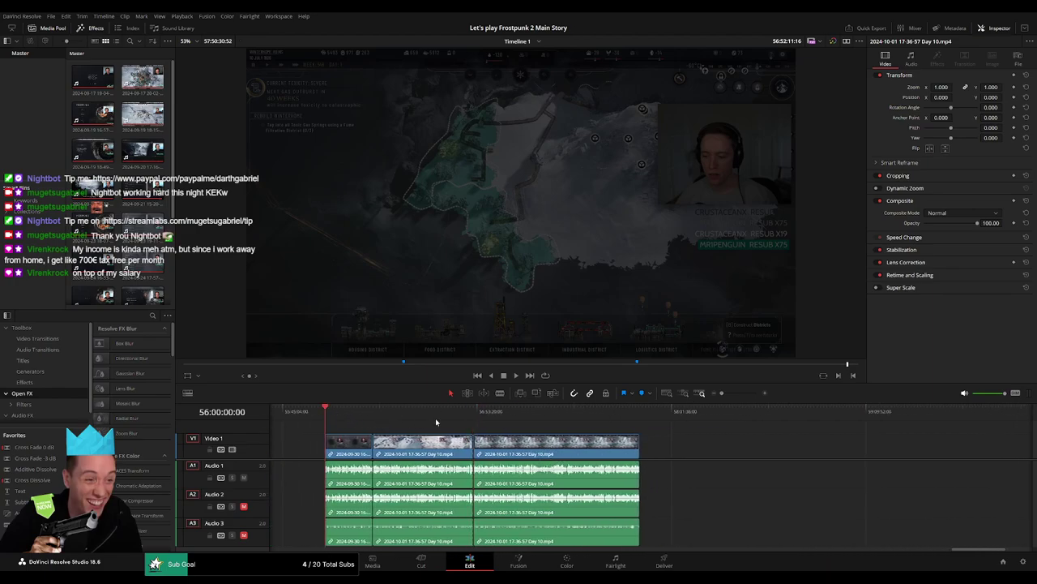
pyautogui.hscroll(5, 477, 421)
pyautogui.moveTo(373, 458); pyautogui.dragTo(606, 458)
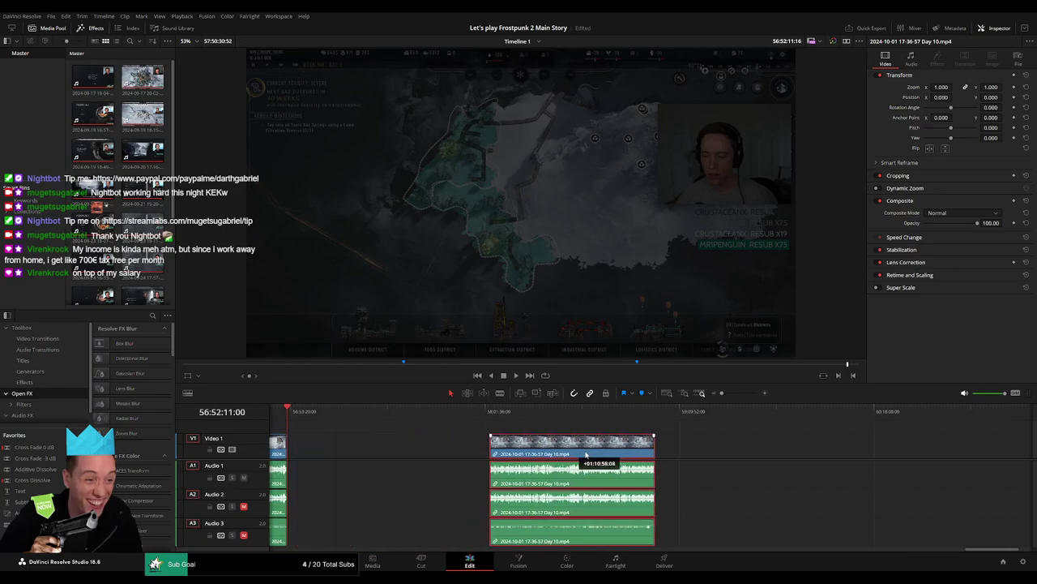
pyautogui.click(396, 458)
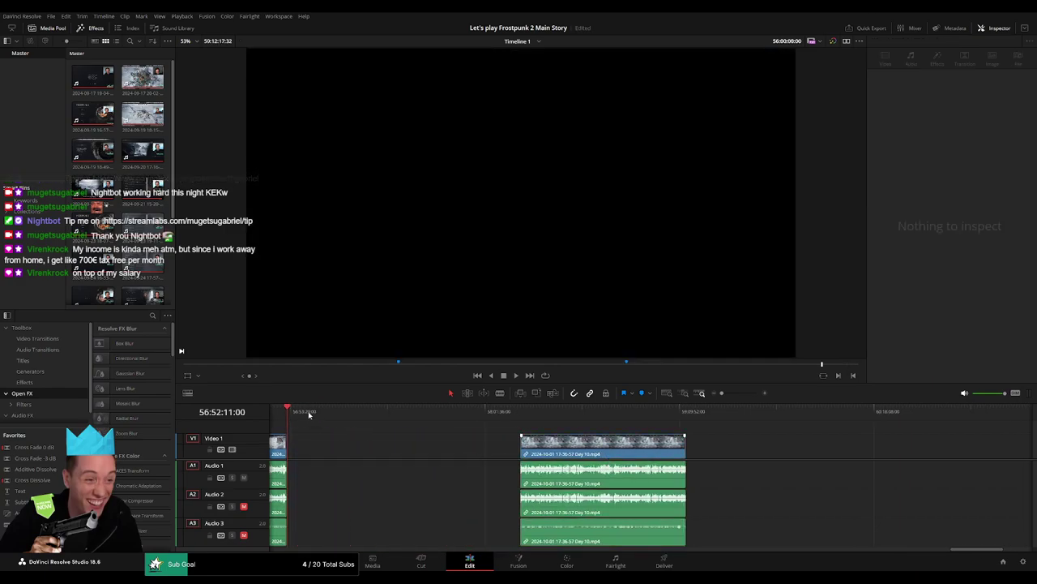
pyautogui.moveTo(308, 413); pyautogui.dragTo(481, 437)
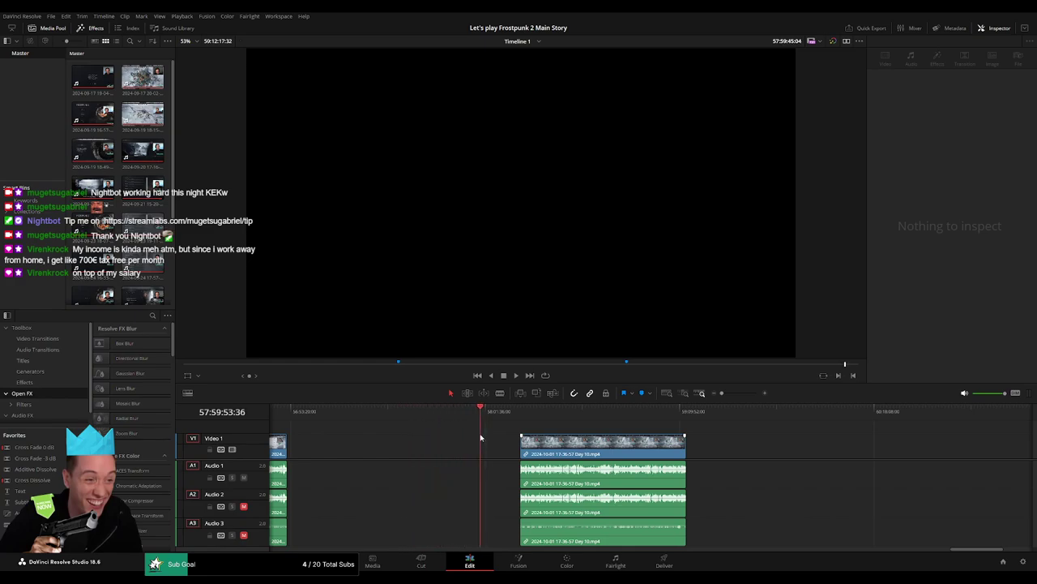
pyautogui.scroll(5, 635, 418)
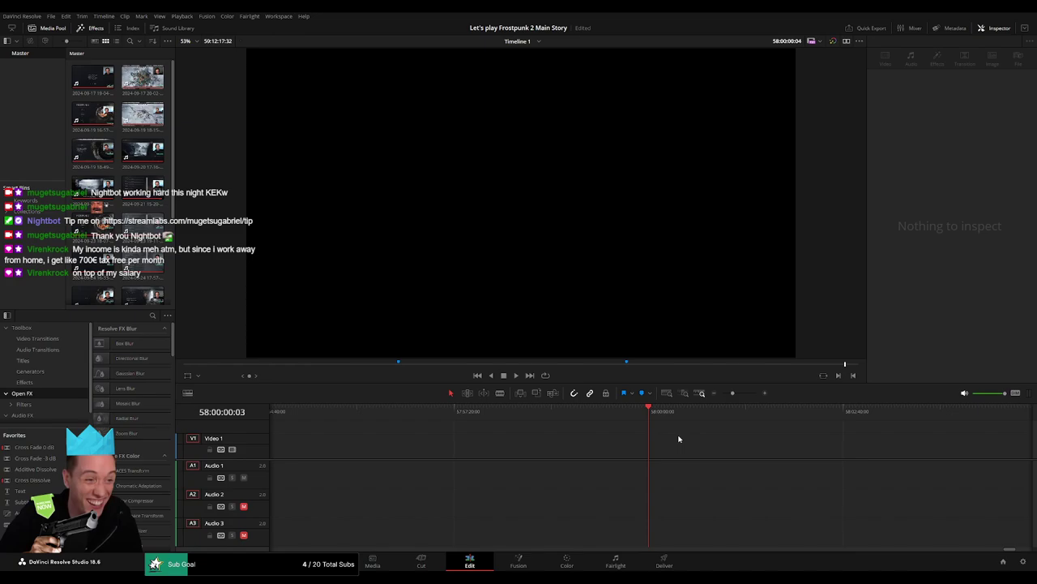
# - Shift the final clip slightly earlier and play its ending to the Utopia Builder screen
pyautogui.moveTo(733, 394); pyautogui.dragTo(721, 394)
pyautogui.moveTo(753, 456); pyautogui.dragTo(717, 455)
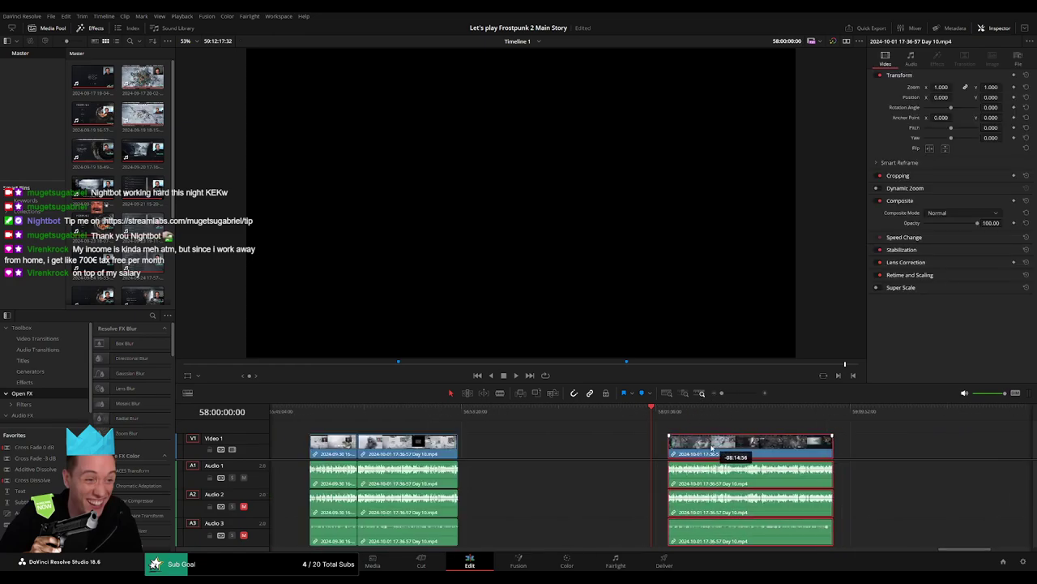
pyautogui.click(815, 411)
pyautogui.click(875, 452)
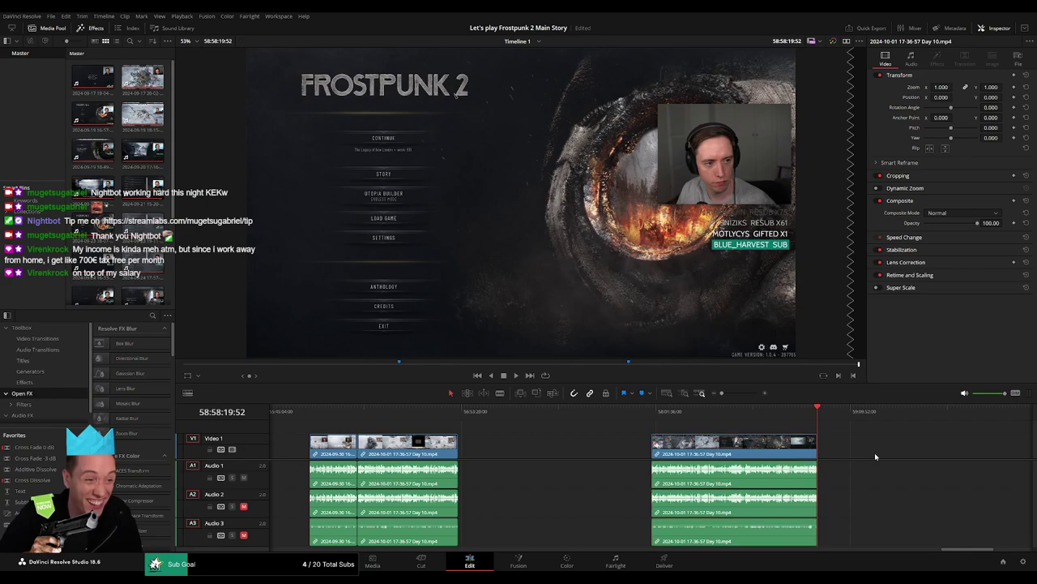
pyautogui.hscroll(5, 808, 452)
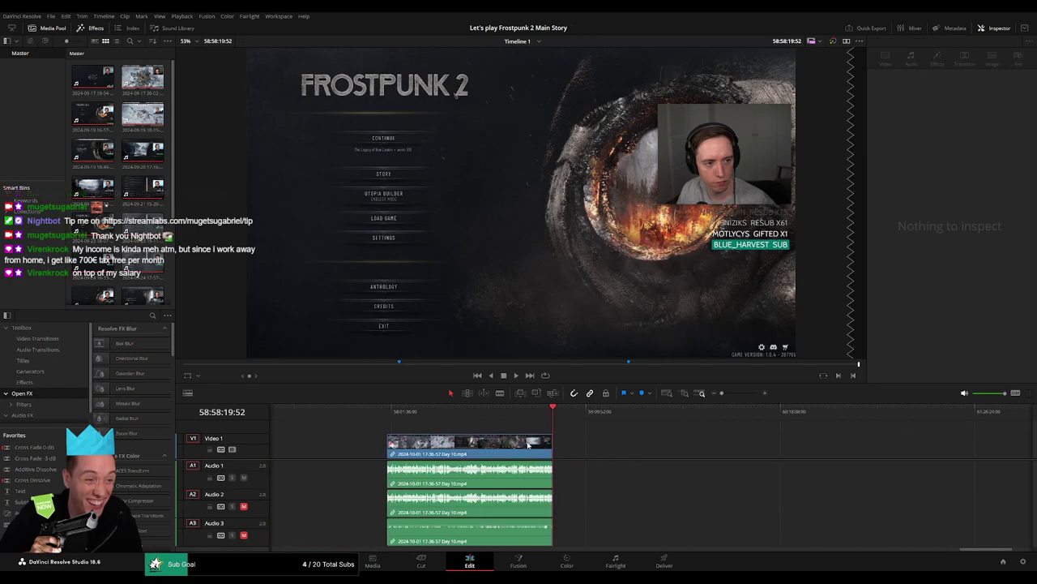
pyautogui.press('Home')
pyautogui.moveTo(721, 393)
pyautogui.mouseDown()
pyautogui.moveTo(743, 393)
pyautogui.moveTo(721, 393)
pyautogui.mouseUp()
pyautogui.click(755, 411)
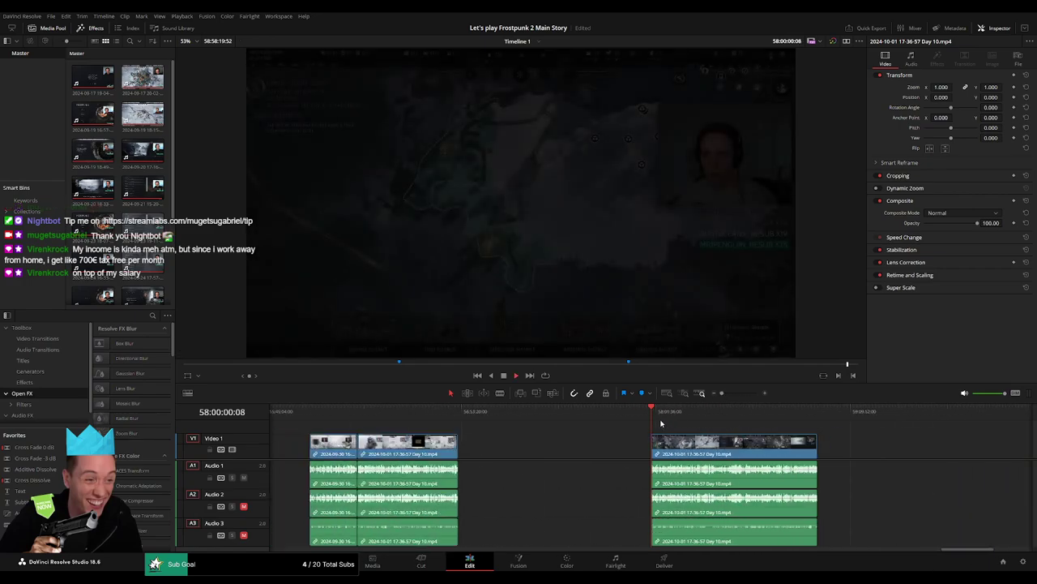
pyautogui.press('l')
pyautogui.press('l')
pyautogui.press('l')
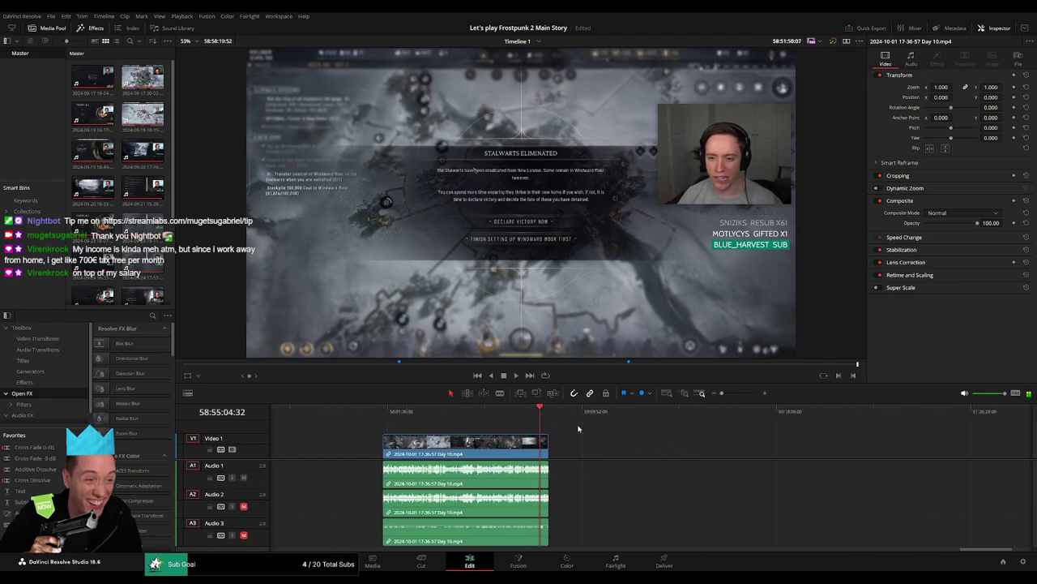
pyautogui.scroll(3, 672, 440)
pyautogui.scroll(1, 672, 440)
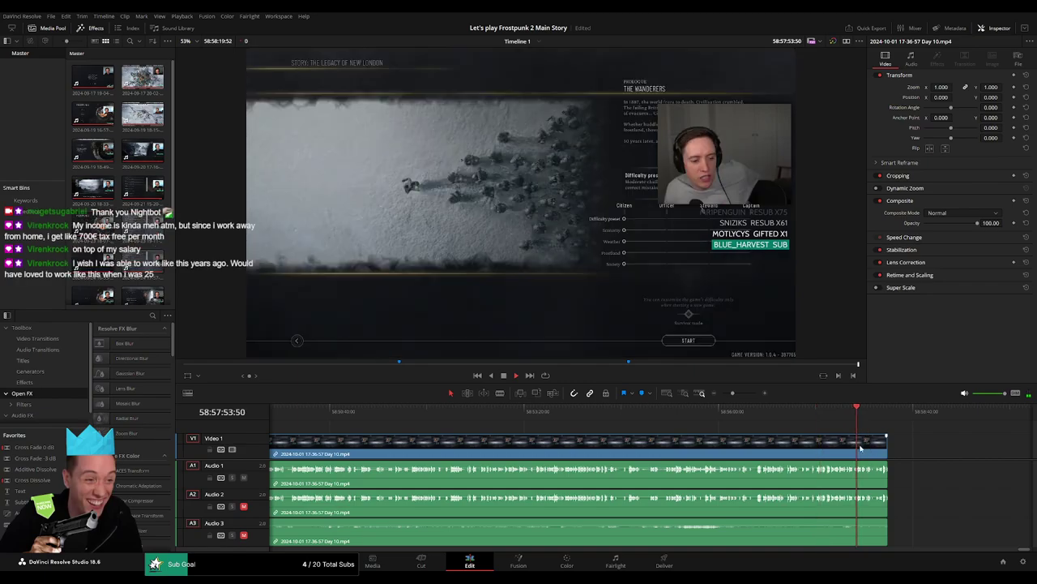
pyautogui.scroll(-1, 848, 444)
pyautogui.scroll(1, 847, 444)
# - At the main menu shot ending the final Day 10 clip, add an Audio 1 fade-out
pyautogui.click(581, 416)
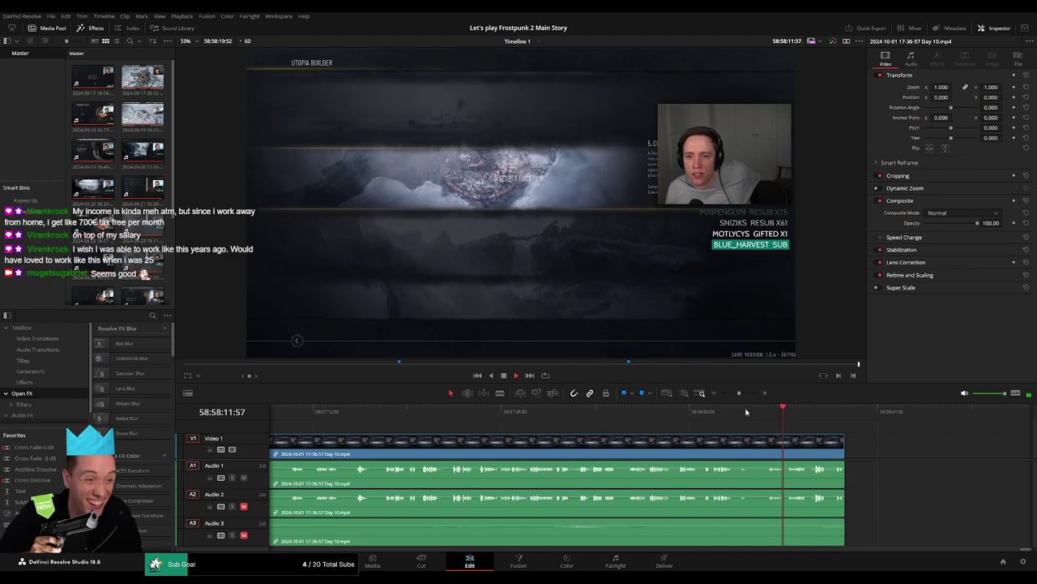
pyautogui.moveTo(741, 394); pyautogui.dragTo(744, 394)
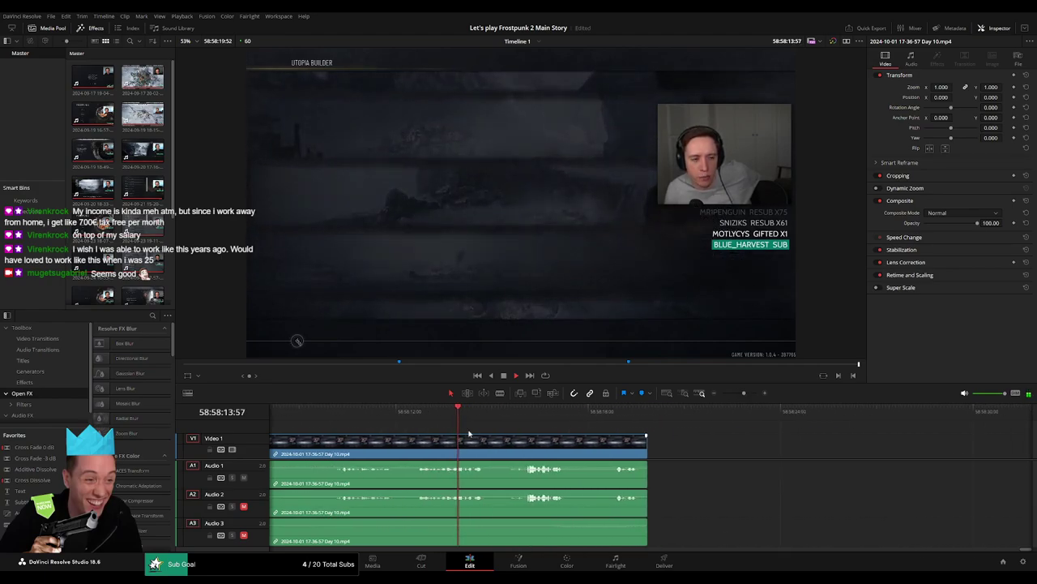
pyautogui.click(475, 425)
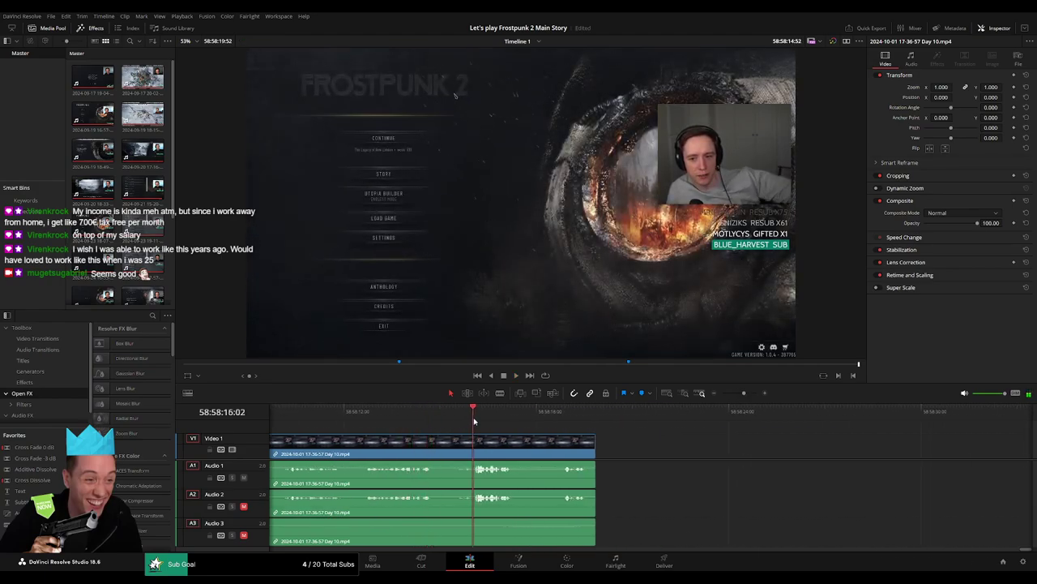
pyautogui.click(557, 418)
pyautogui.scroll(1, 616, 429)
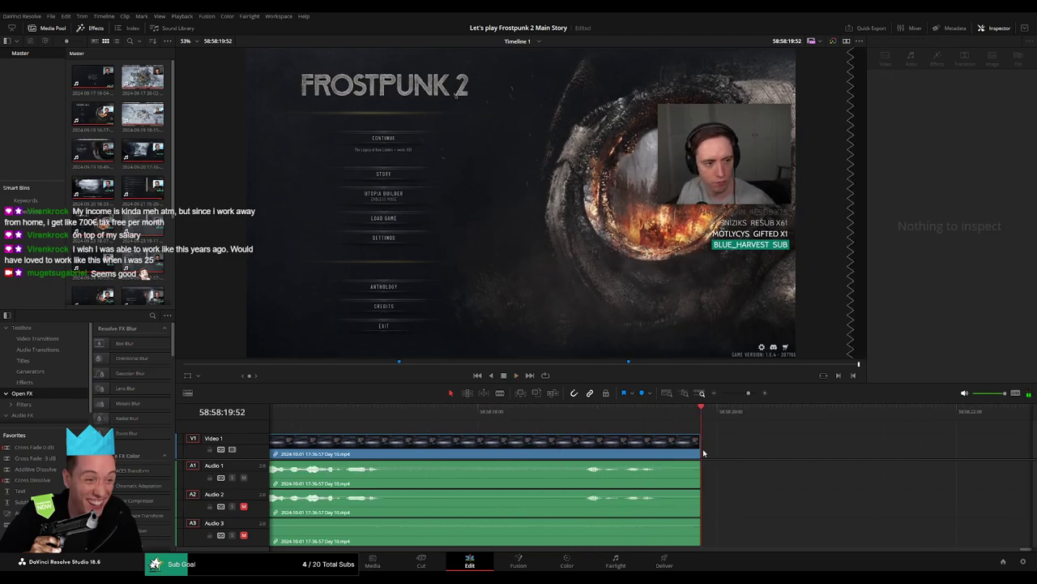
pyautogui.click(712, 450)
pyautogui.moveTo(699, 438)
pyautogui.mouseDown()
pyautogui.moveTo(576, 444)
pyautogui.moveTo(699, 444)
pyautogui.moveTo(653, 462)
pyautogui.mouseUp()
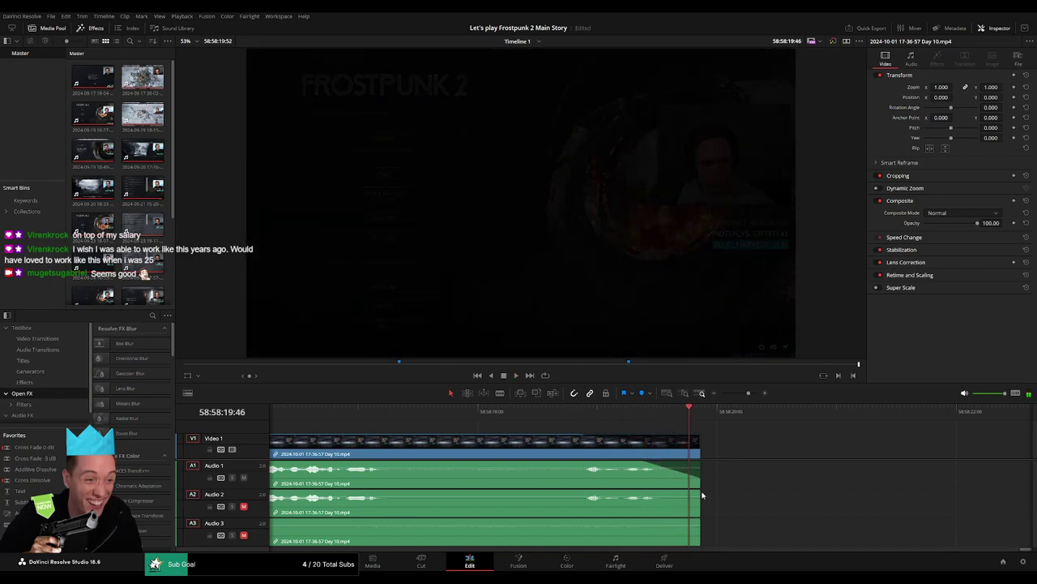
# - Fade out Audio 2 and Audio 3 at the final Day 10 clip's end and trim that end a few frames shorter
pyautogui.moveTo(700, 491); pyautogui.dragTo(643, 491)
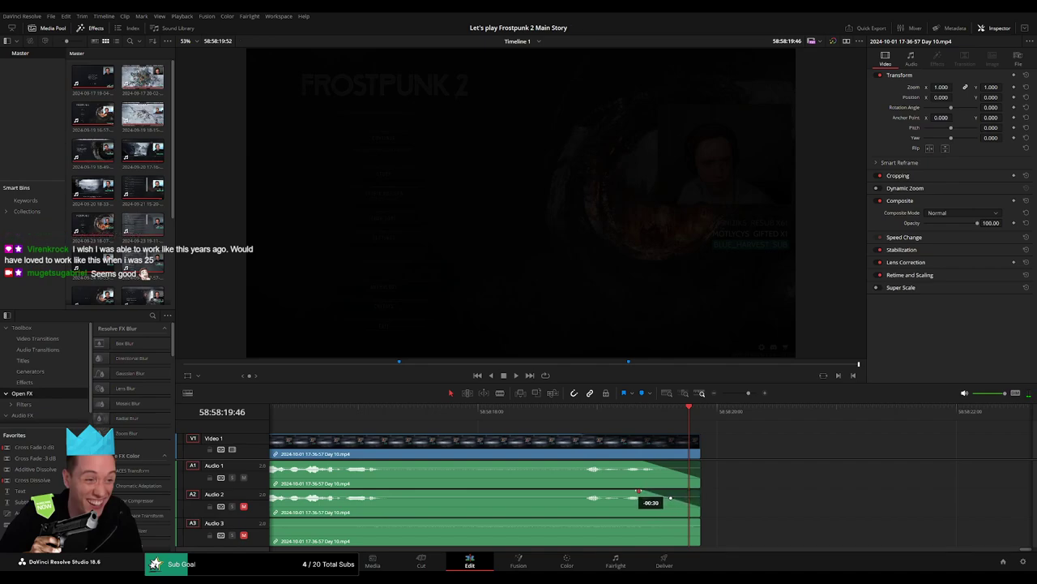
pyautogui.moveTo(700, 521); pyautogui.dragTo(639, 521)
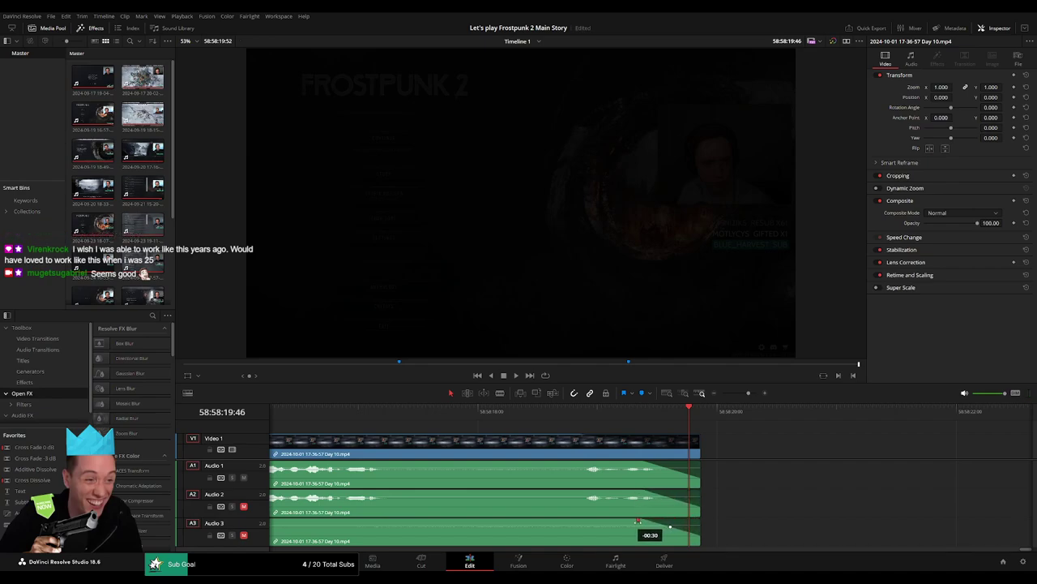
pyautogui.moveTo(748, 394); pyautogui.dragTo(722, 393)
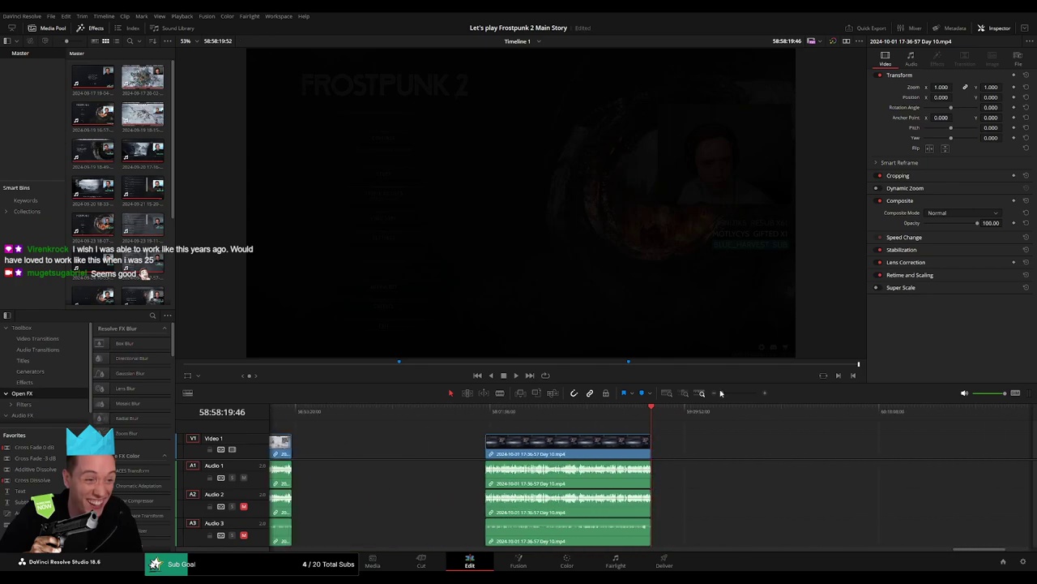
pyautogui.click(684, 433)
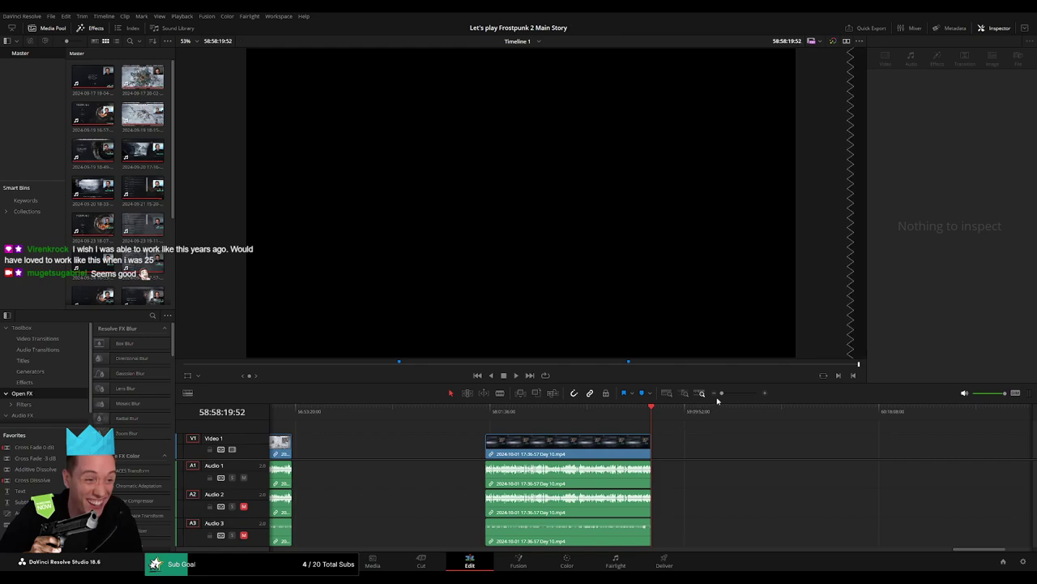
pyautogui.hotkey('ctrl', '=')
pyautogui.hotkey('ctrl', '=')
pyautogui.hotkey('ctrl', '=')
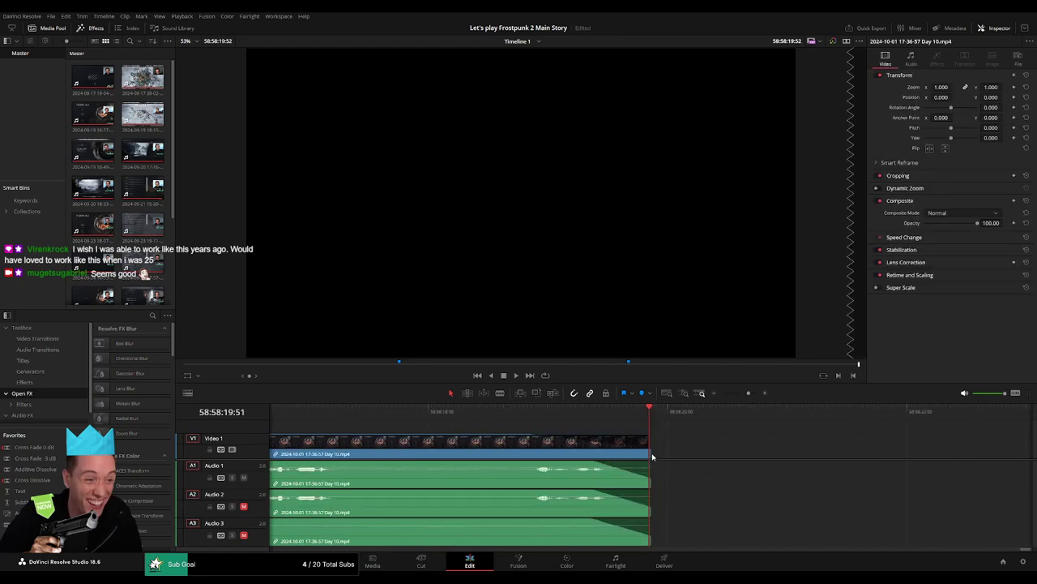
pyautogui.moveTo(652, 457); pyautogui.dragTo(648, 454)
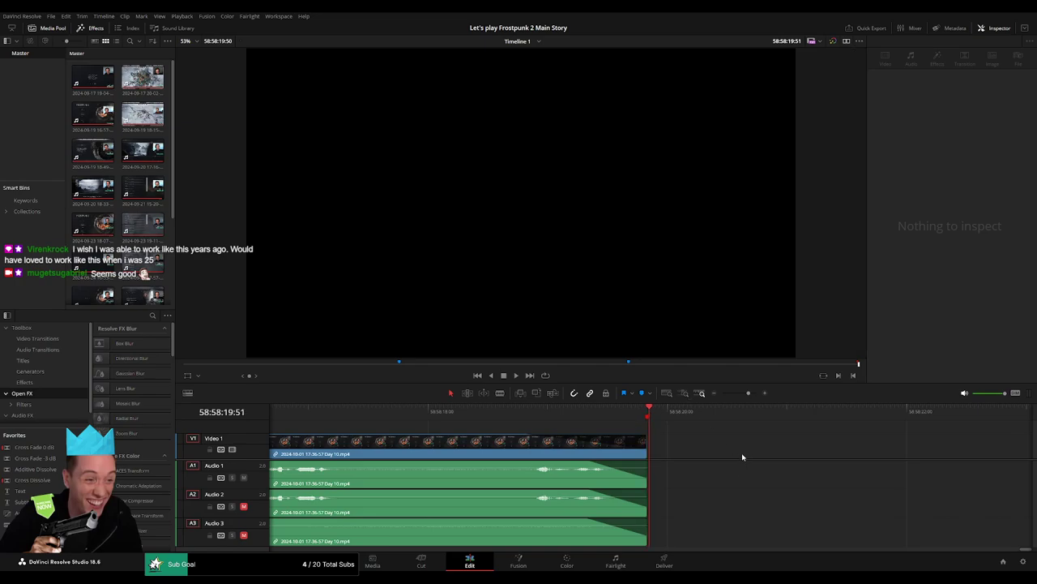
pyautogui.moveTo(747, 395); pyautogui.dragTo(713, 397)
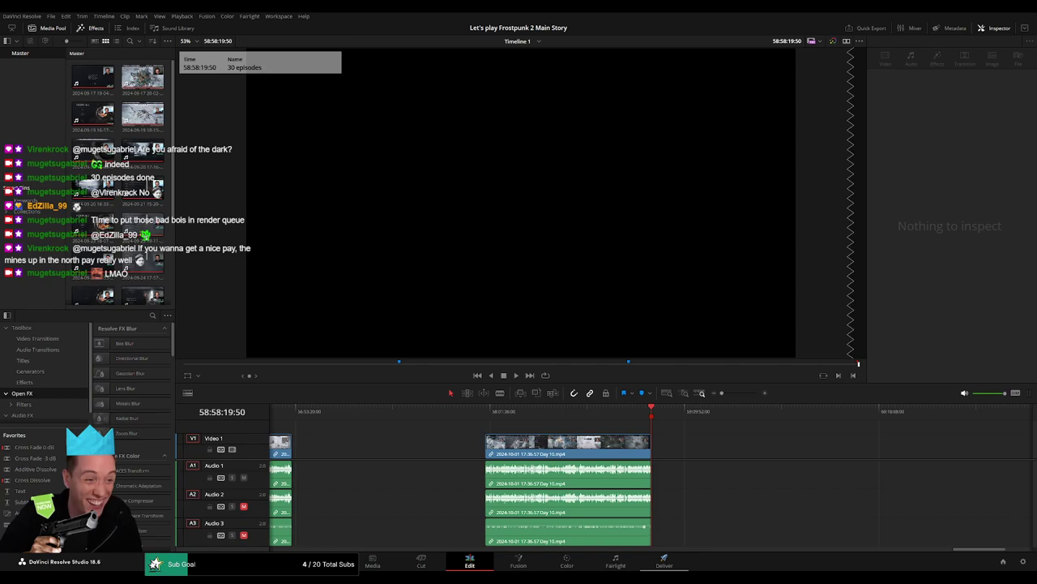
# - Switch to the Deliver page and bring the timeline playhead back to 00:00:00:00
pyautogui.hotkey('shift', '8')
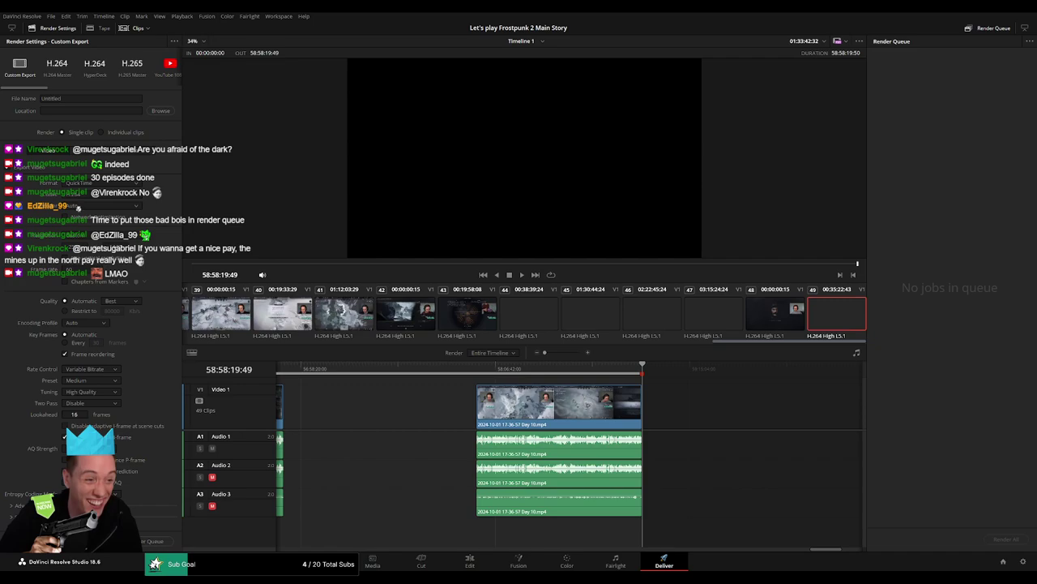
pyautogui.click(409, 416)
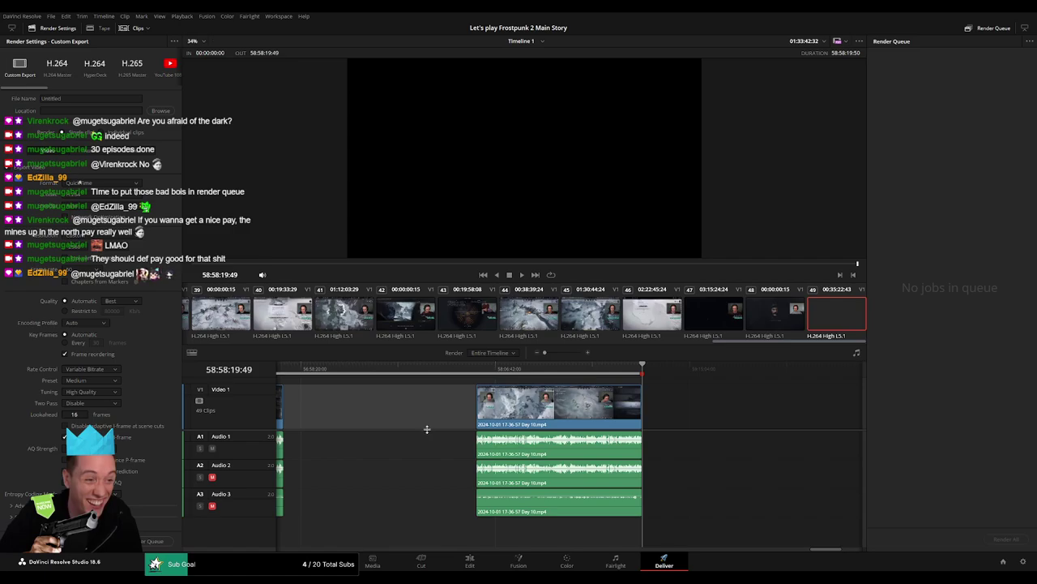
pyautogui.scroll(1, 427, 429)
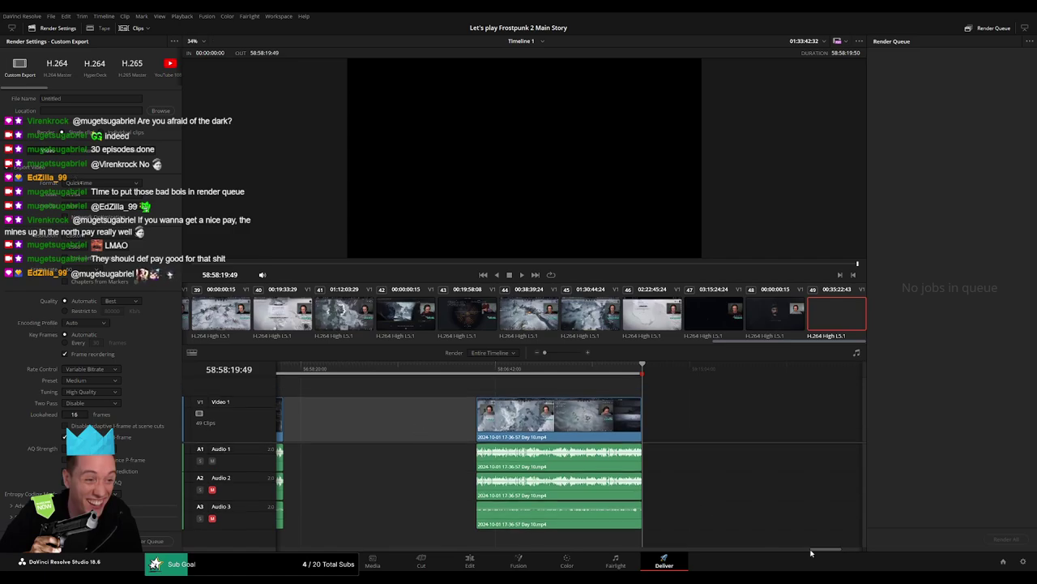
pyautogui.moveTo(811, 552); pyautogui.dragTo(296, 551)
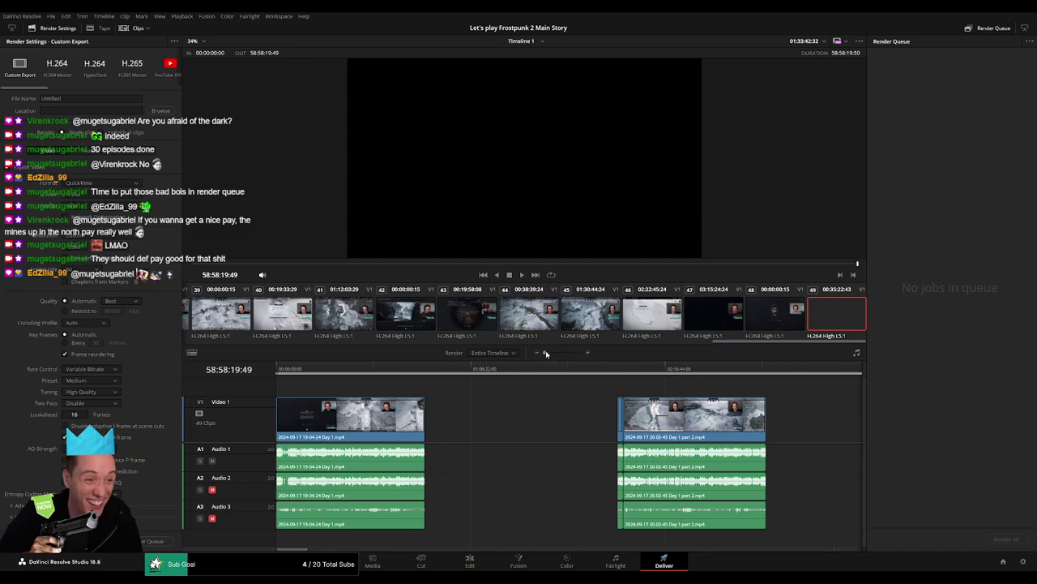
pyautogui.click(546, 353)
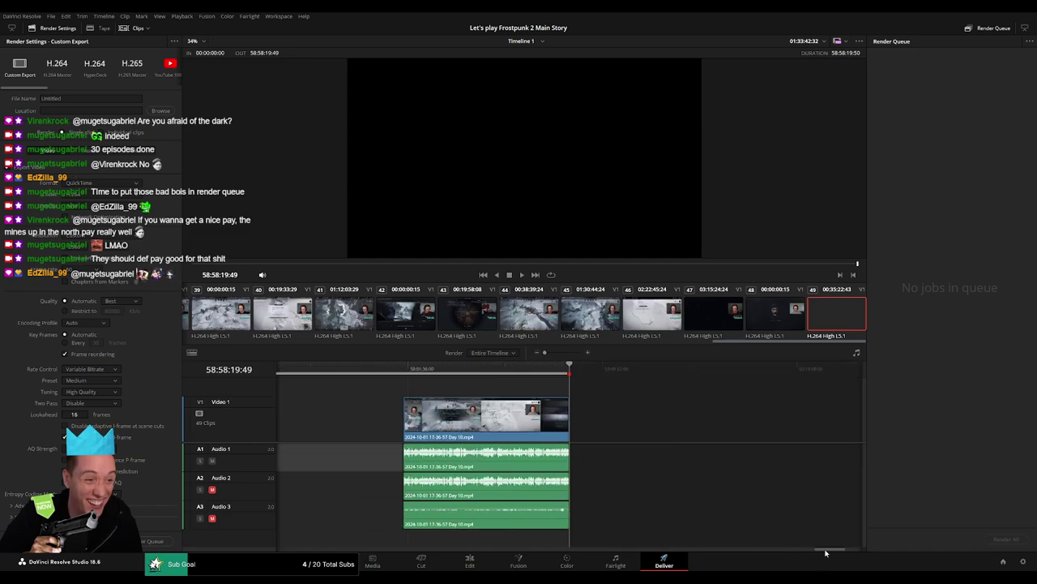
pyautogui.moveTo(826, 551); pyautogui.dragTo(301, 552)
pyautogui.click(278, 369)
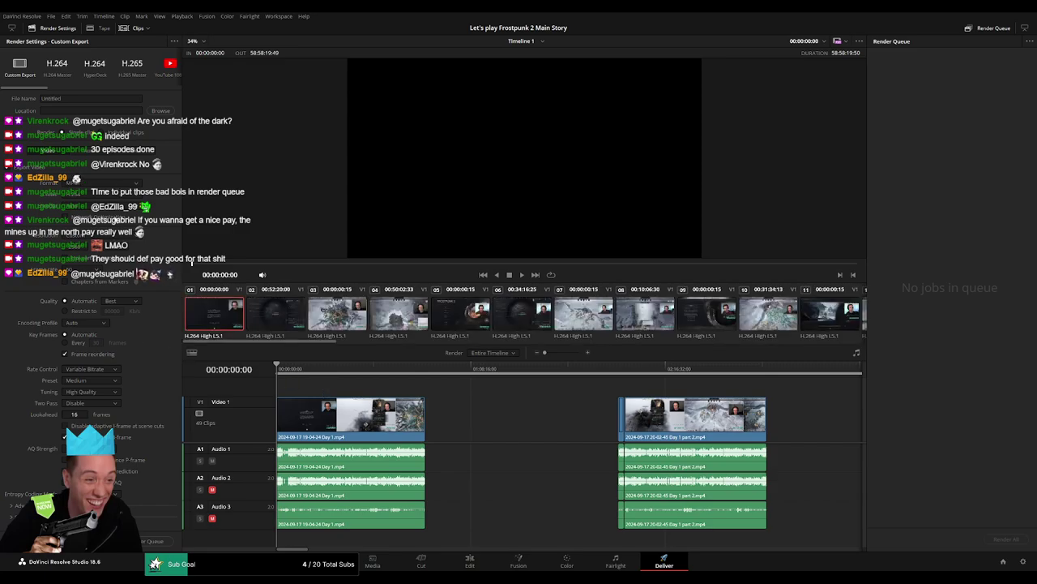
# - Restrict the render quality to 24000 Kb/s
pyautogui.click(83, 310)
pyautogui.write('240000')
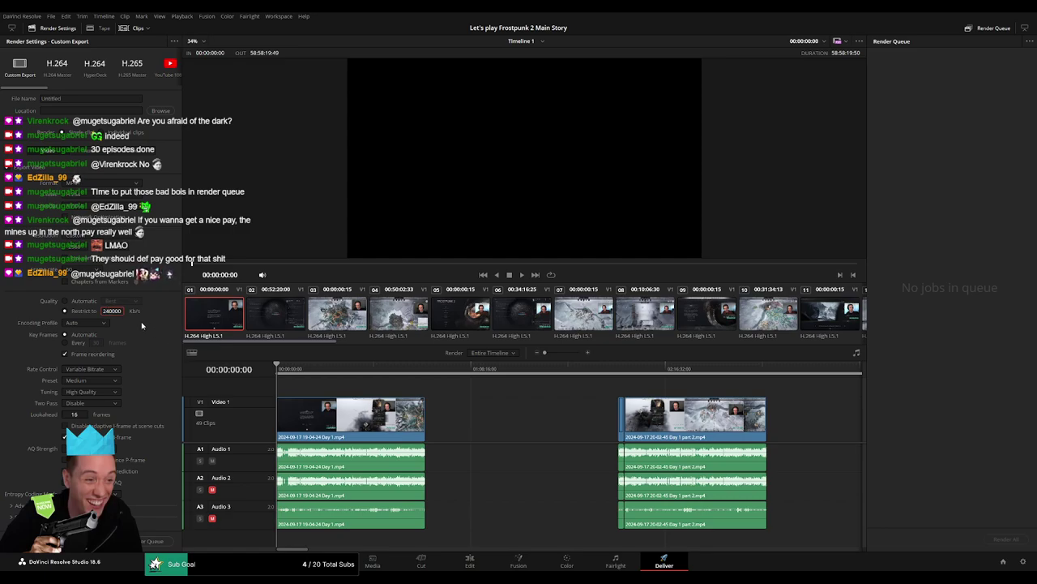
pyautogui.press('BackSpace')
pyautogui.press('Return')
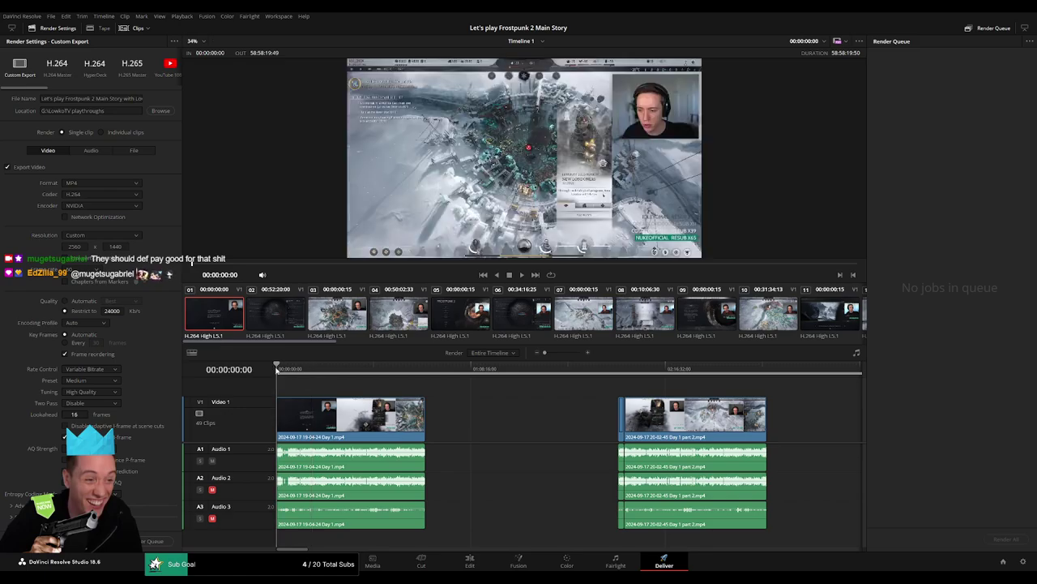
# - Mark the render Out point at the first episode's end, 00:52:20:00
pyautogui.click(434, 374)
pyautogui.press('Up')
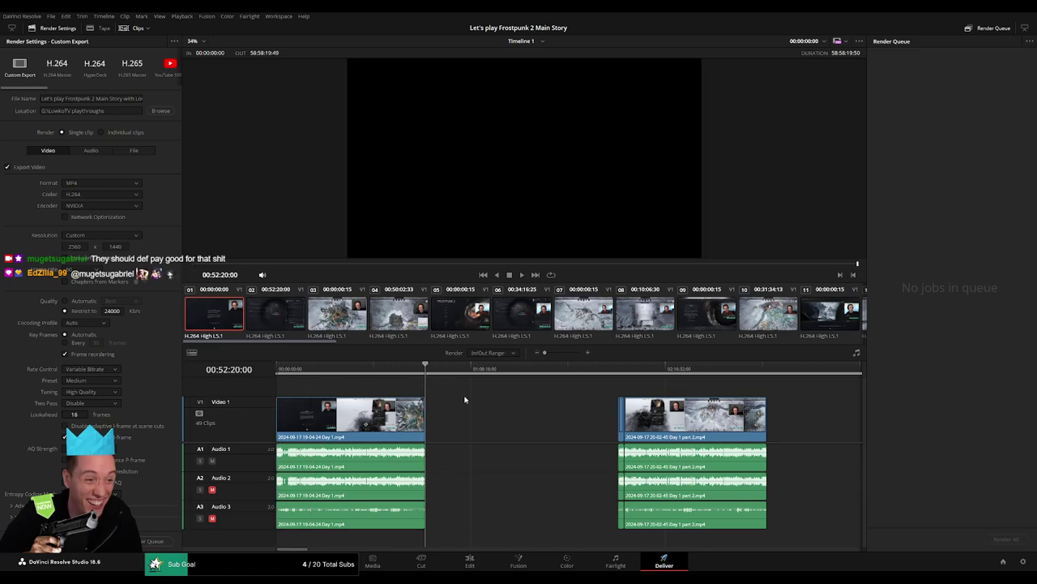
pyautogui.press('o')
pyautogui.click(134, 98)
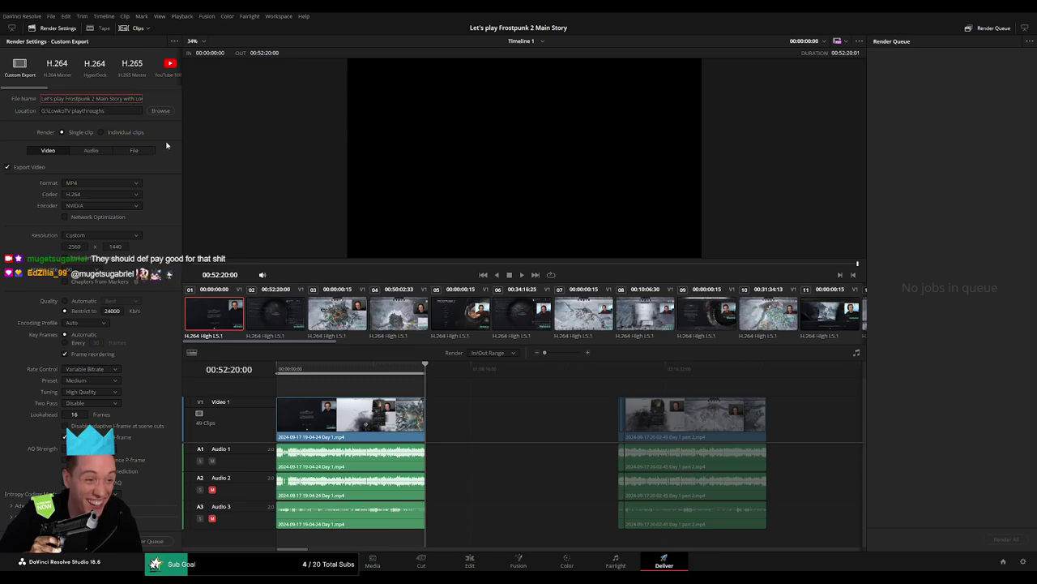
# - Append 'wko Ep 1' to the file name and queue it, then queue the second clip (ending 02:52:10:30) as Ep 2
pyautogui.write('wko Ep 1')
pyautogui.click(146, 540)
pyautogui.hscroll(3, 471, 418)
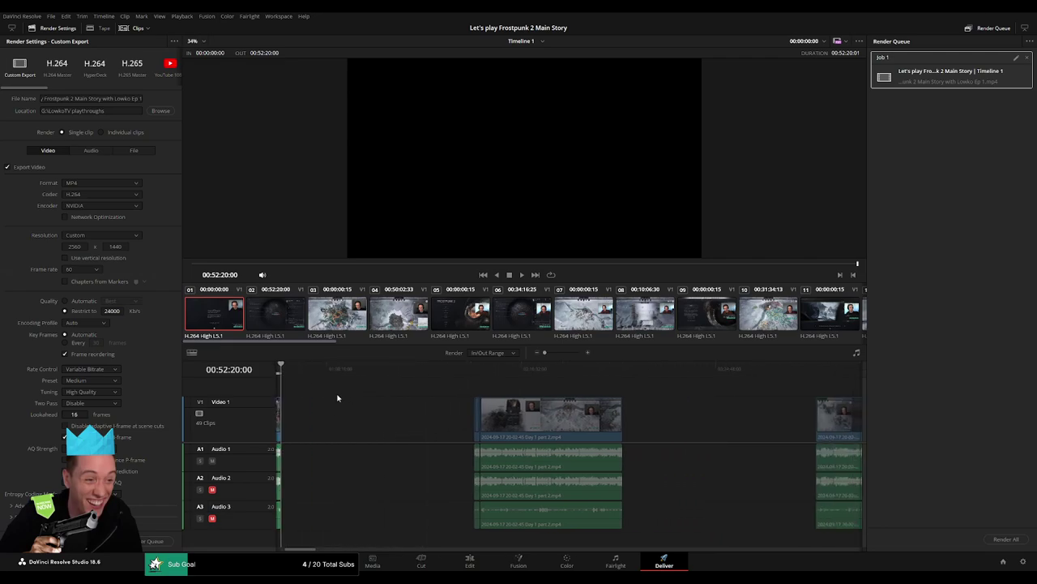
pyautogui.moveTo(462, 371); pyautogui.dragTo(478, 374)
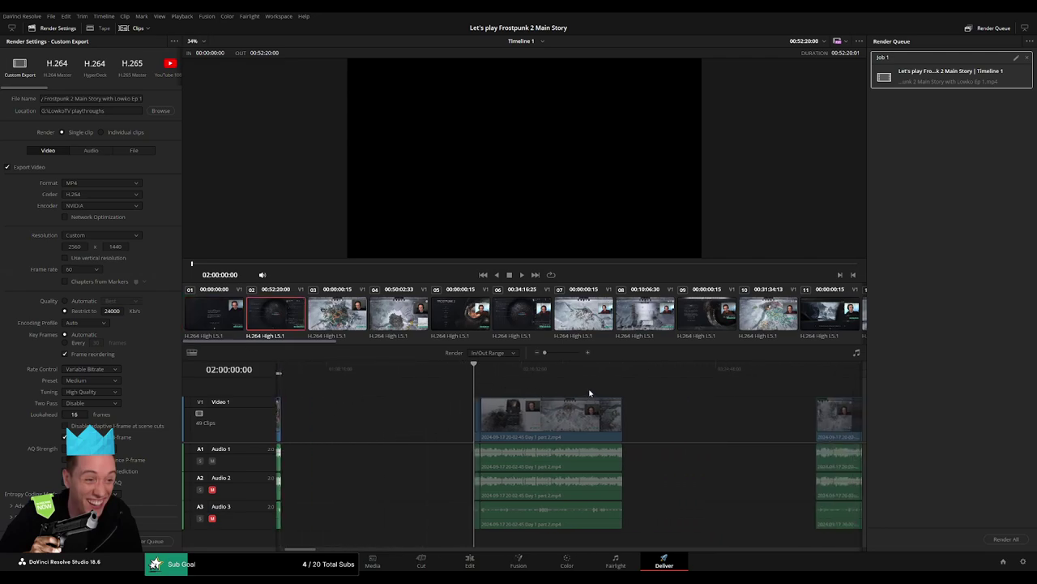
pyautogui.hscroll(2, 579, 381)
pyautogui.moveTo(576, 371); pyautogui.dragTo(528, 371)
pyautogui.press('x')
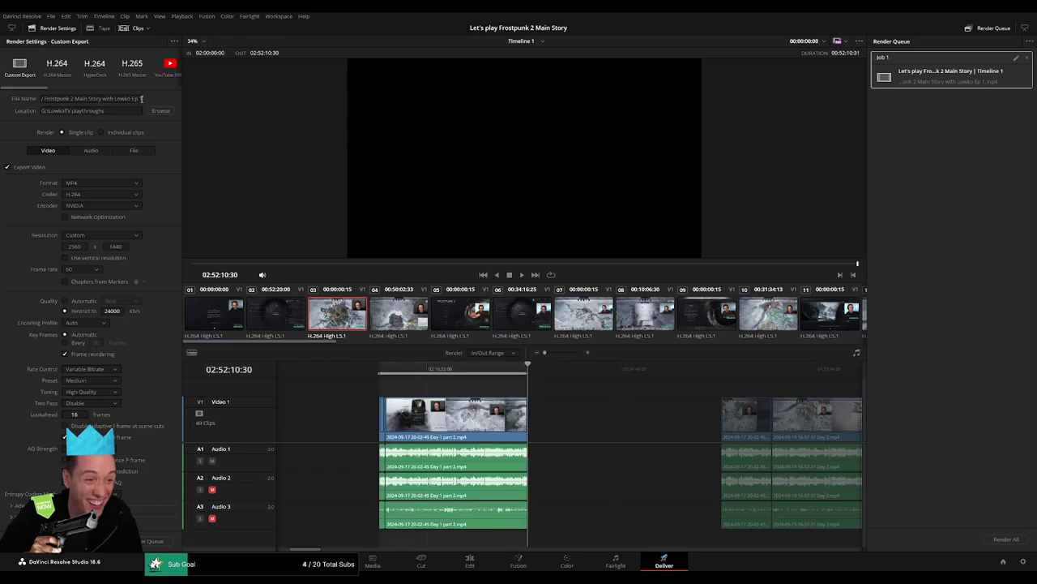
pyautogui.click(142, 98)
pyautogui.press('BackSpace')
pyautogui.write('2')
pyautogui.click(154, 541)
# - Queue Ep 3 covering 04:00:00:00 to 04:52:10:30
pyautogui.hscroll(4, 646, 428)
pyautogui.hscroll(1, 447, 387)
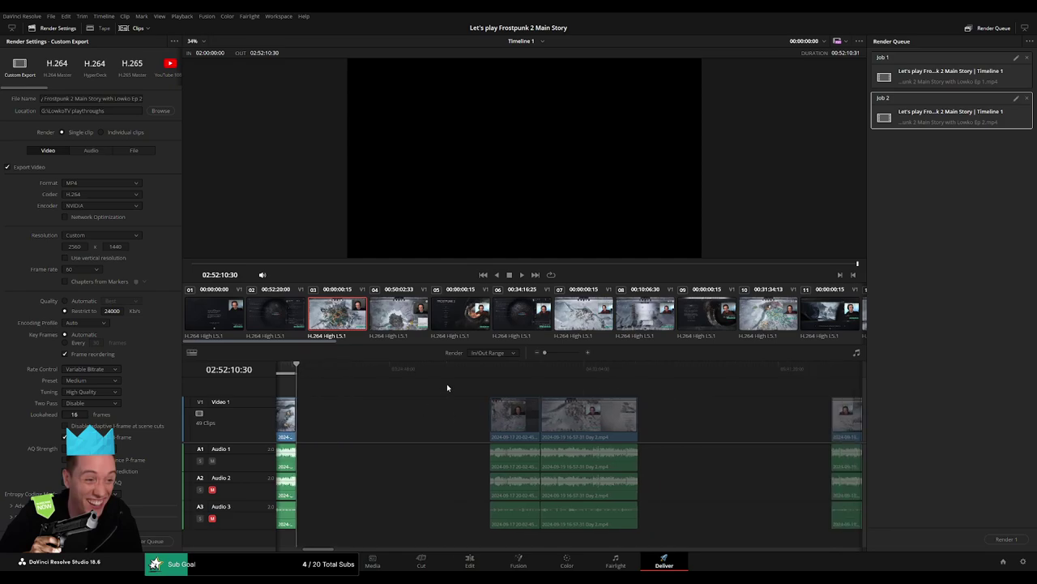
pyautogui.click(486, 377)
pyautogui.press('i')
pyautogui.hscroll(2, 520, 374)
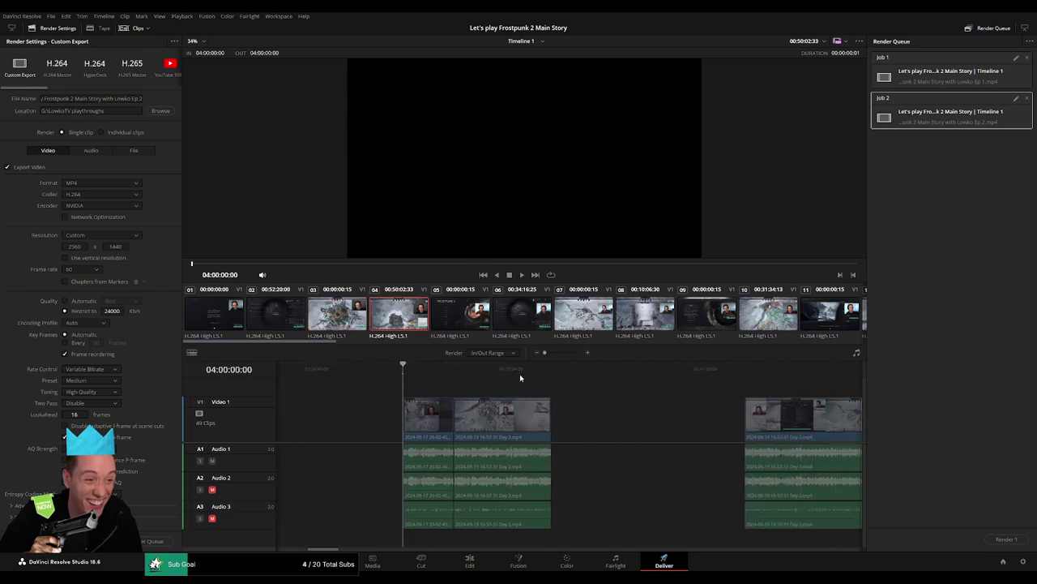
pyautogui.moveTo(565, 371); pyautogui.dragTo(552, 371)
pyautogui.press('o')
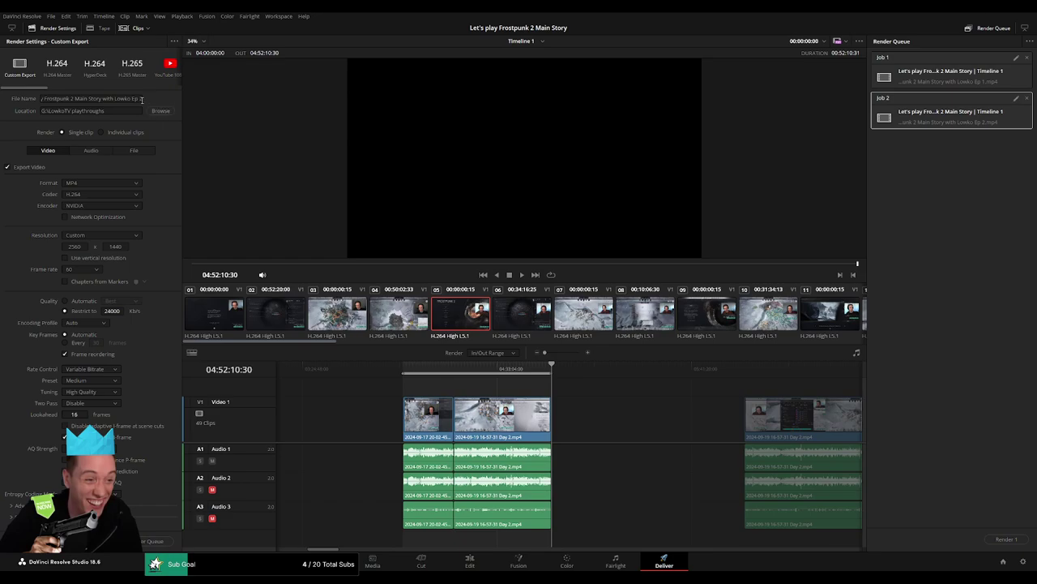
pyautogui.click(141, 98)
pyautogui.press('BackSpace')
pyautogui.write('3')
pyautogui.click(158, 541)
# - Queue Ep 4 with its Out point at 06:52:34:00
pyautogui.hscroll(5, 527, 397)
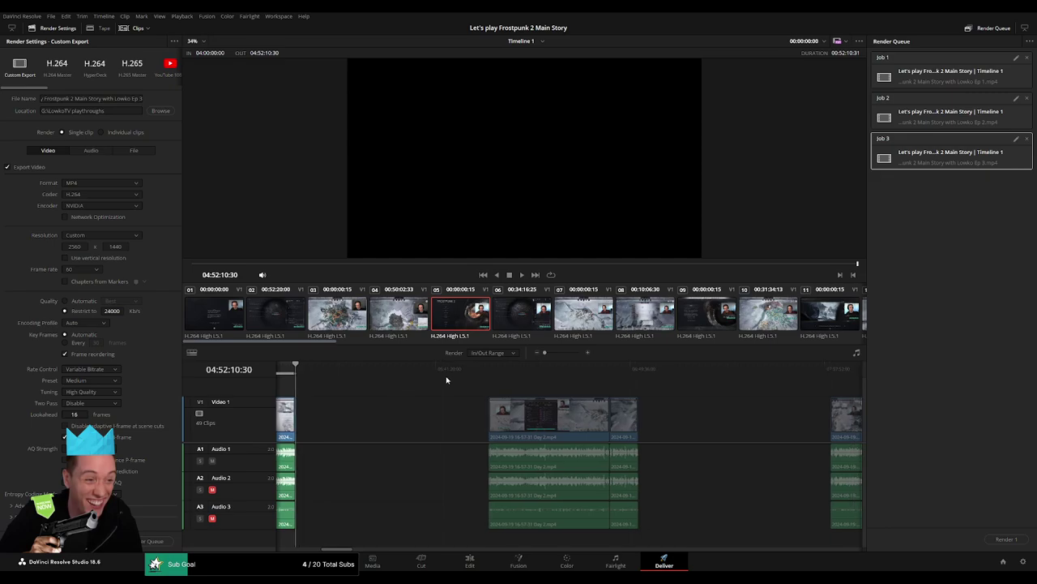
pyautogui.moveTo(459, 380); pyautogui.dragTo(478, 386)
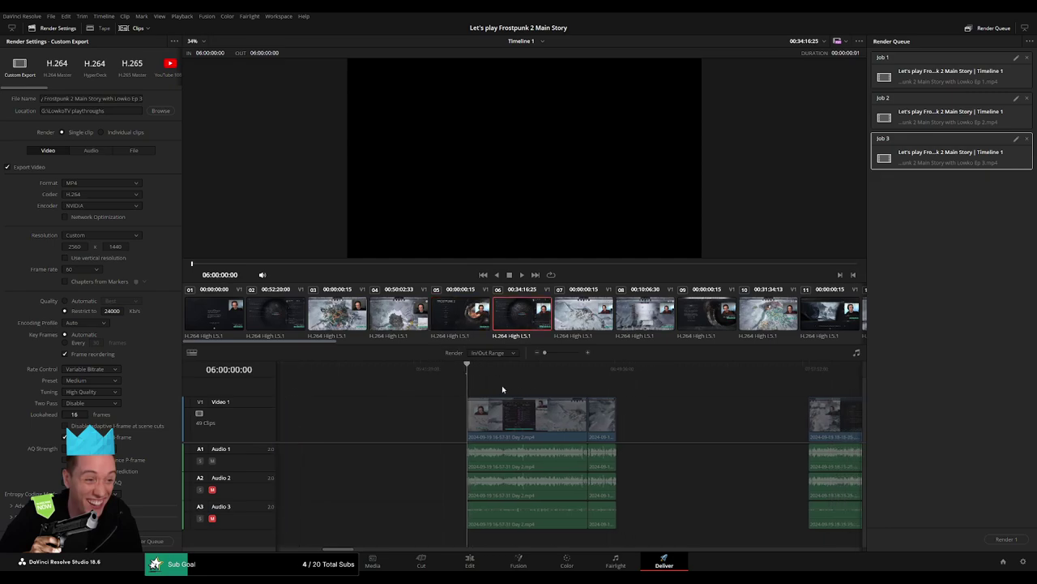
pyautogui.click(573, 367)
pyautogui.press('o')
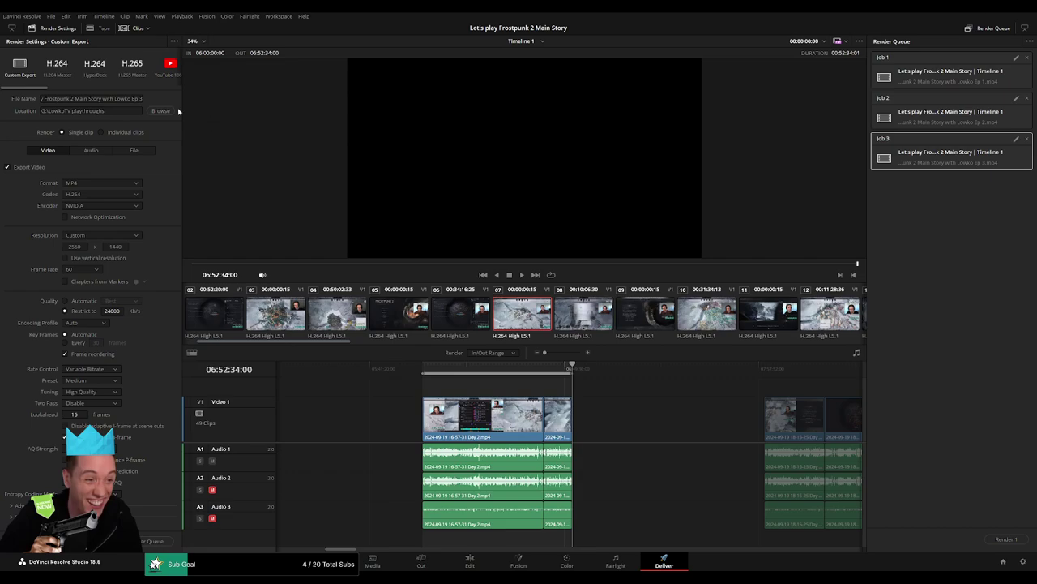
pyautogui.click(142, 98)
pyautogui.click(154, 540)
# - Queue Ep 5 with its Out point at 08:52:44:00
pyautogui.hscroll(5, 690, 414)
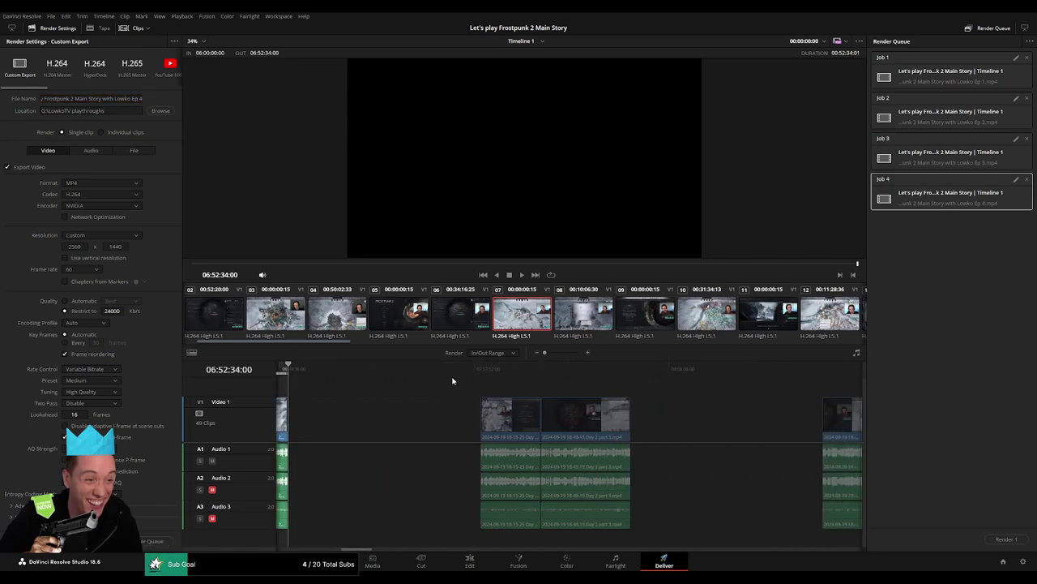
pyautogui.moveTo(468, 369); pyautogui.dragTo(479, 369)
pyautogui.moveTo(627, 373); pyautogui.dragTo(630, 373)
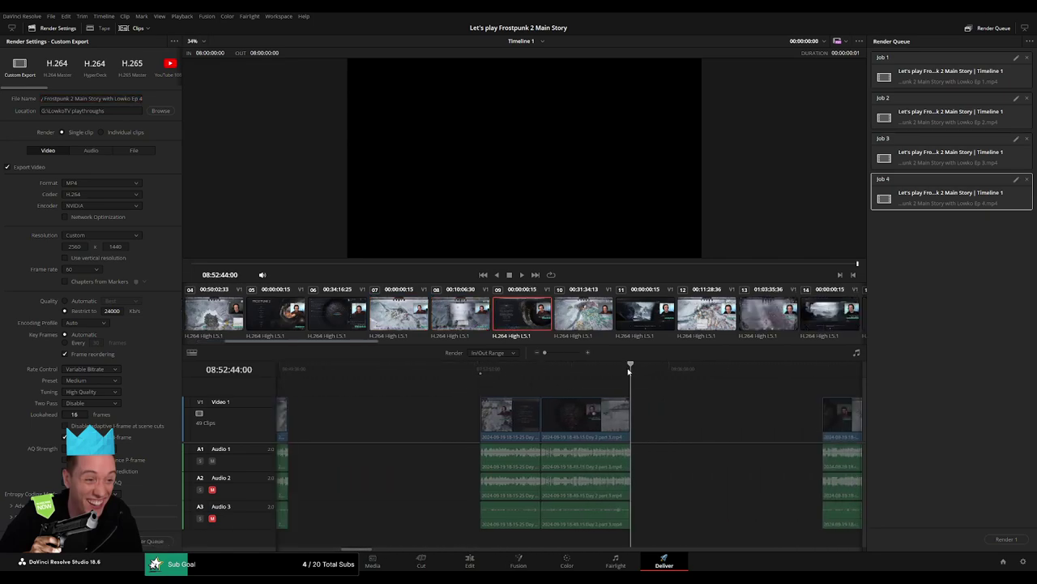
pyautogui.press('o')
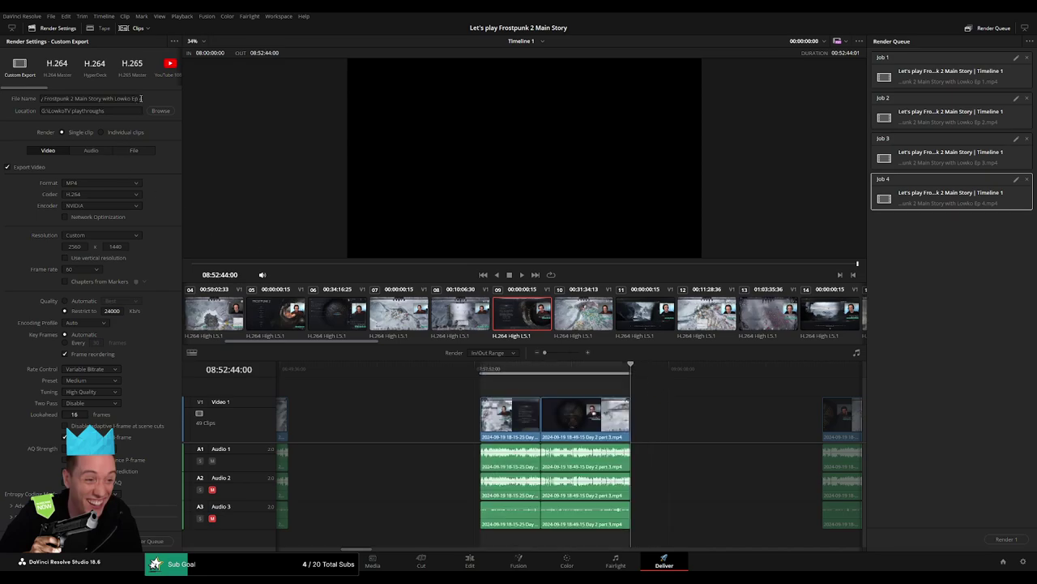
pyautogui.click(141, 98)
pyautogui.press('BackSpace')
pyautogui.write('5')
pyautogui.click(154, 541)
# - Queue Ep 6 covering 10:00:00:00 to 10:52:19:30
pyautogui.moveTo(718, 423); pyautogui.dragTo(436, 408)
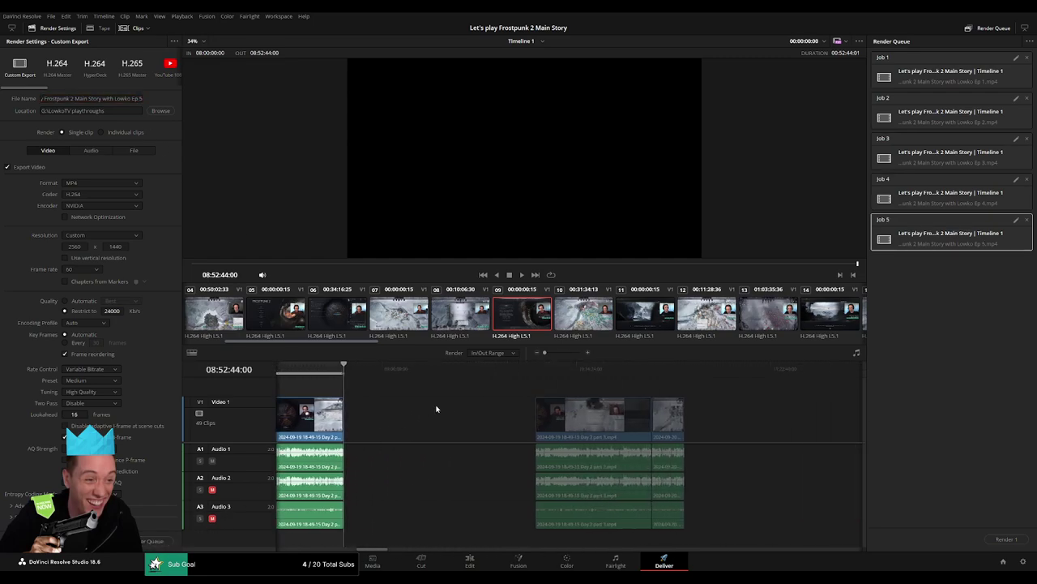
pyautogui.hotkey('alt', 'x')
pyautogui.click(484, 371)
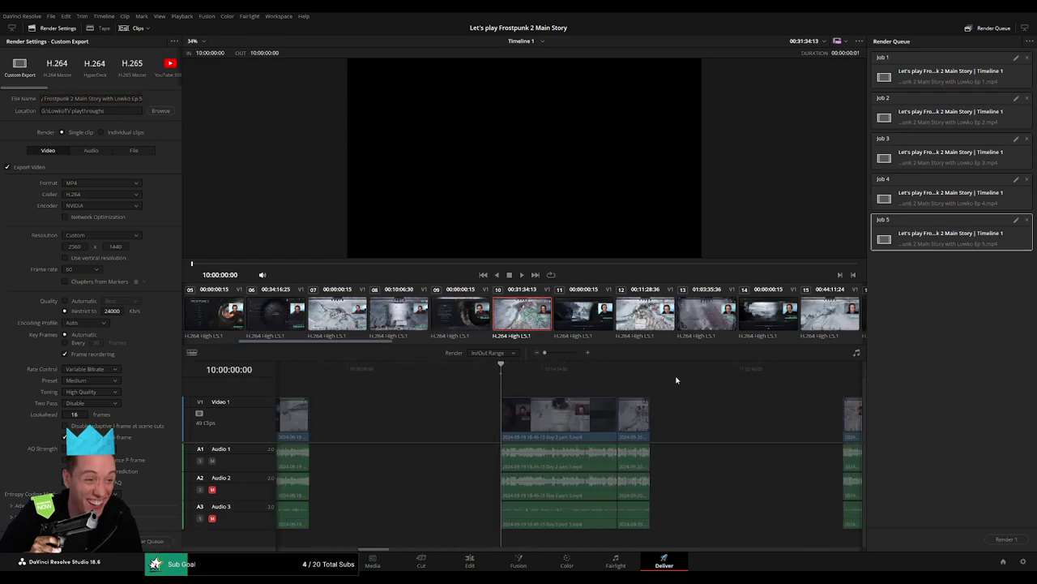
pyautogui.press('Down')
pyautogui.press('x')
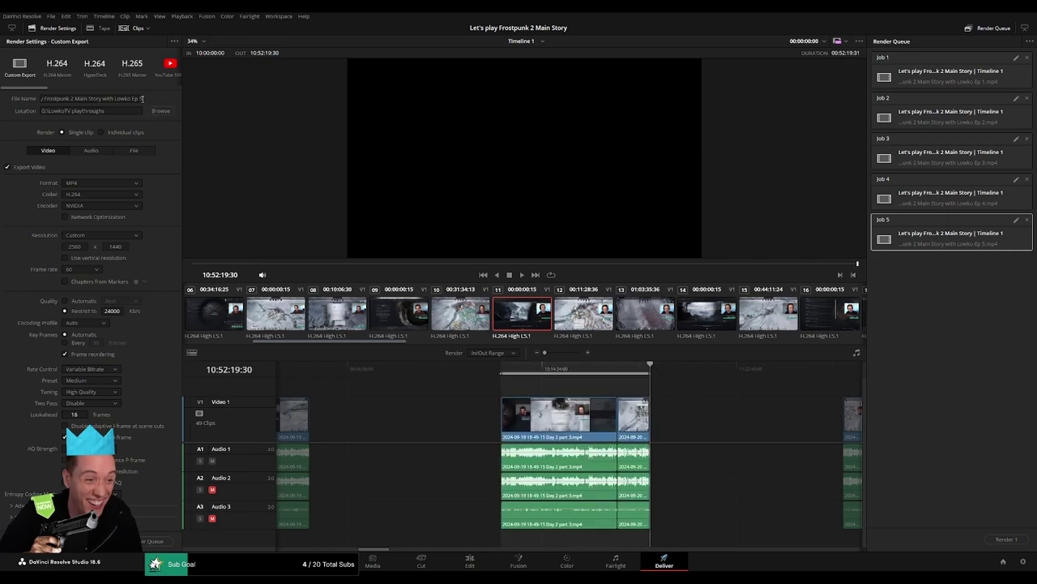
pyautogui.click(145, 100)
pyautogui.press('BackSpace')
pyautogui.write('6')
pyautogui.click(154, 540)
# - Queue Ep 7 covering 12:00:00:00 to 12:52:07:00
pyautogui.click(461, 370)
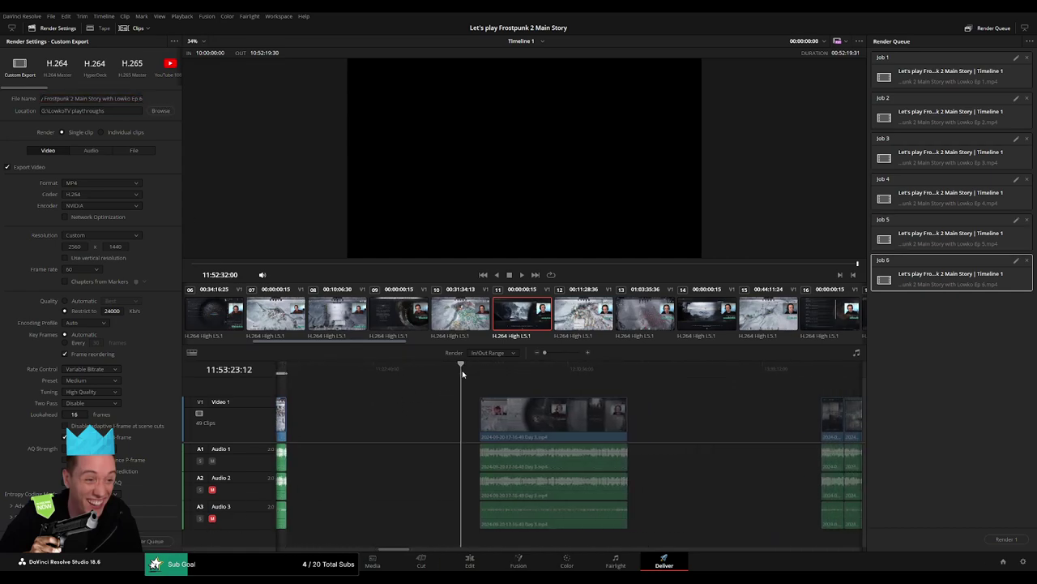
pyautogui.moveTo(462, 374); pyautogui.dragTo(477, 376)
pyautogui.moveTo(658, 370); pyautogui.dragTo(628, 369)
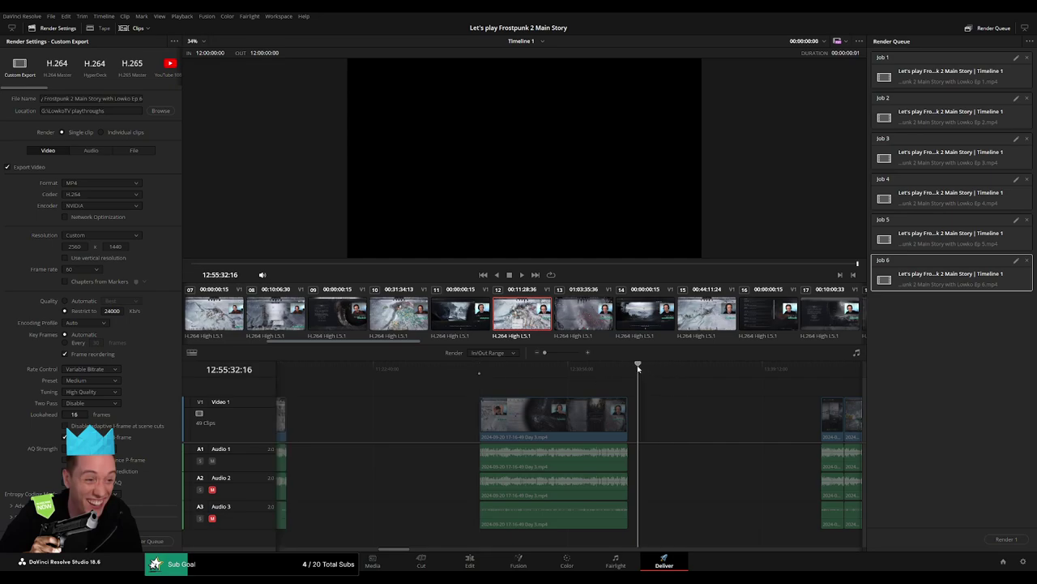
pyautogui.press('o')
pyautogui.click(141, 98)
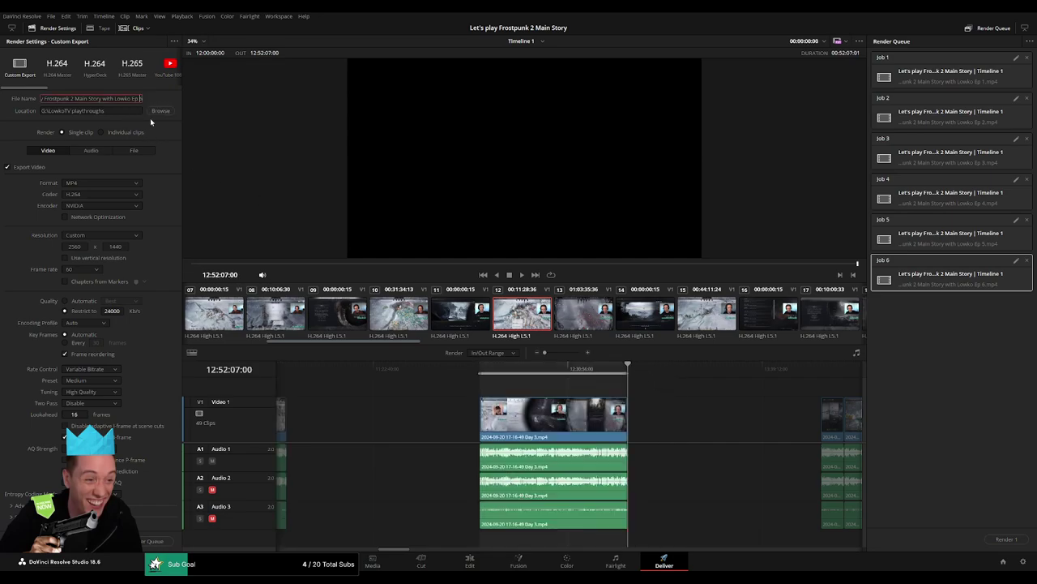
pyautogui.press('BackSpace')
pyautogui.write('7')
pyautogui.click(154, 541)
# - Queue Ep 8 covering 14:00:00:00 to 14:52:12:00
pyautogui.hscroll(5, 426, 394)
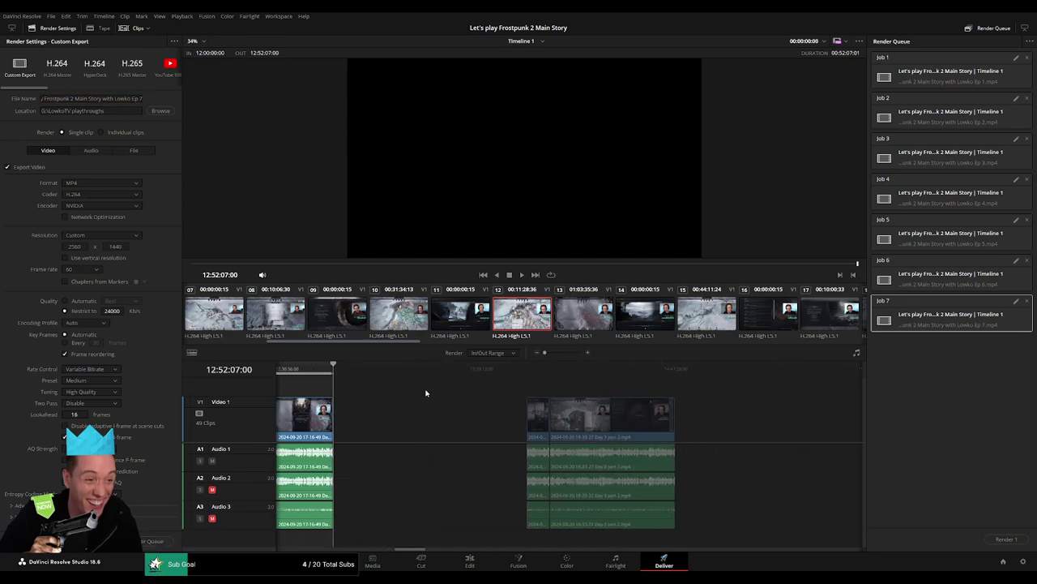
pyautogui.hscroll(2, 425, 393)
pyautogui.moveTo(463, 378); pyautogui.dragTo(477, 379)
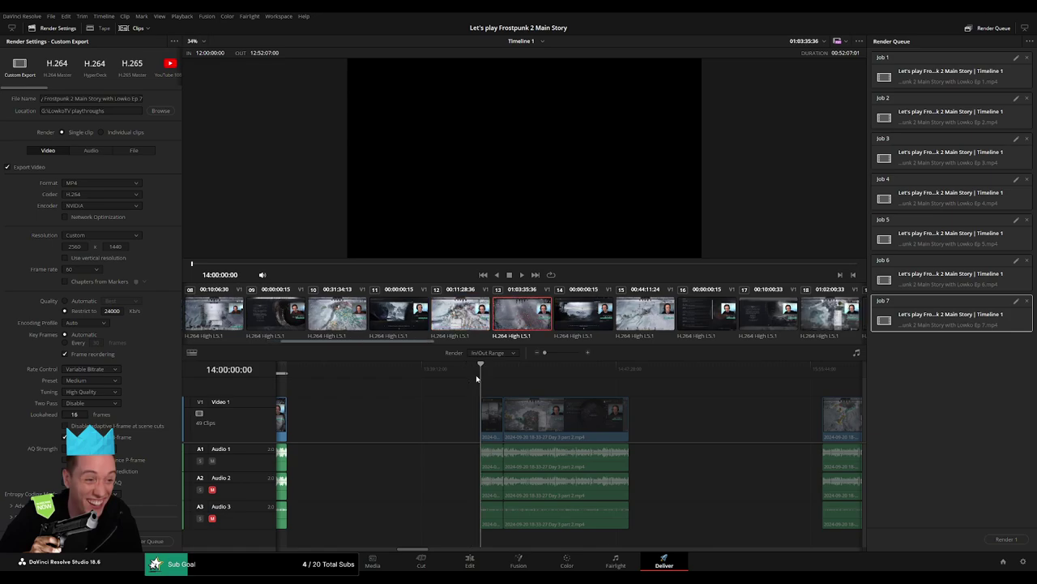
pyautogui.press('i')
pyautogui.moveTo(595, 387); pyautogui.dragTo(630, 381)
pyautogui.press('o')
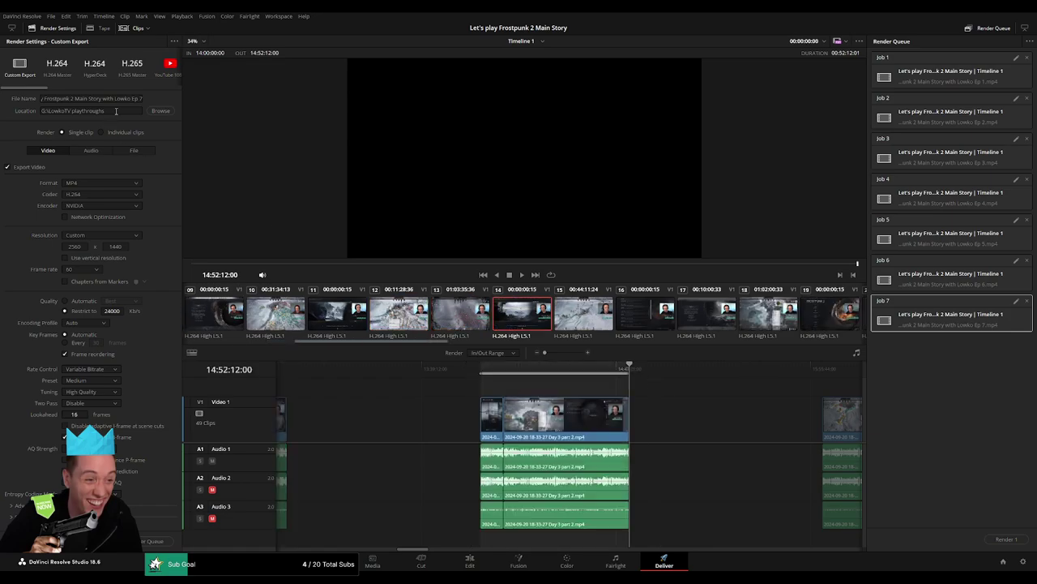
pyautogui.click(142, 98)
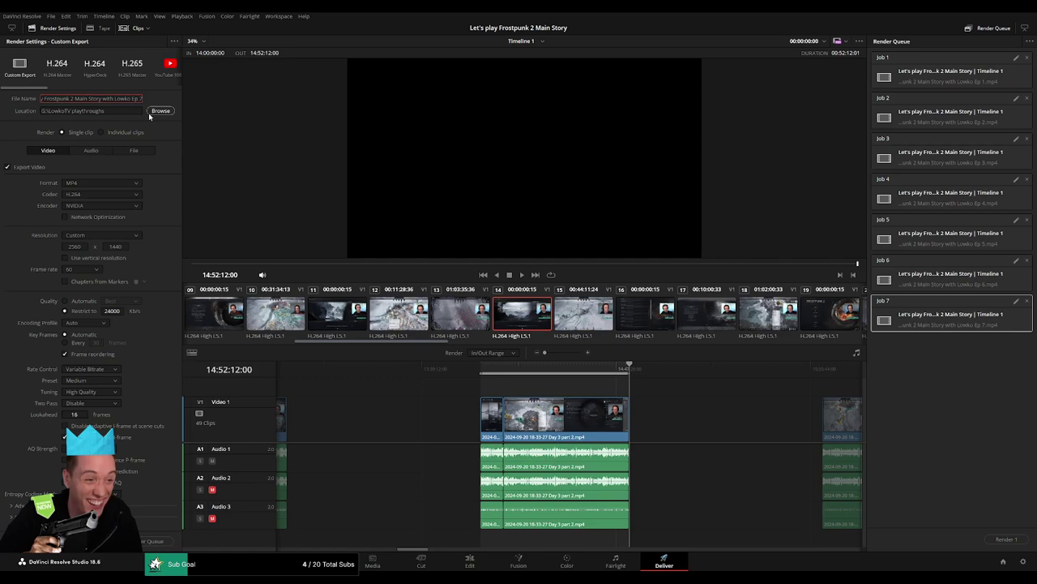
pyautogui.write('8')
pyautogui.click(154, 539)
# - Queue Ep 9 covering 16:00:00:00 to 16:52:13:00
pyautogui.hscroll(3, 704, 424)
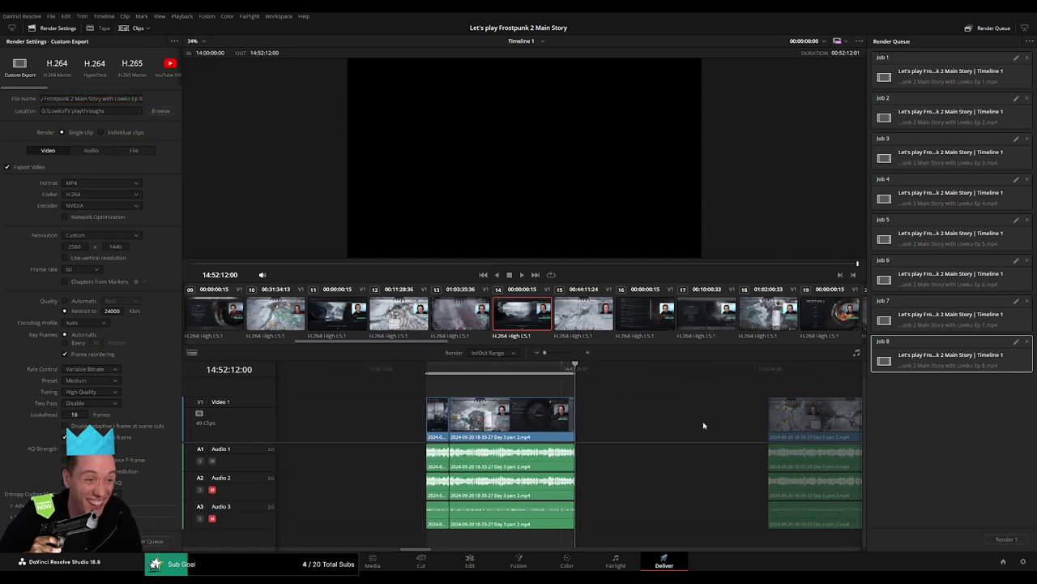
pyautogui.click(460, 369)
pyautogui.click(470, 372)
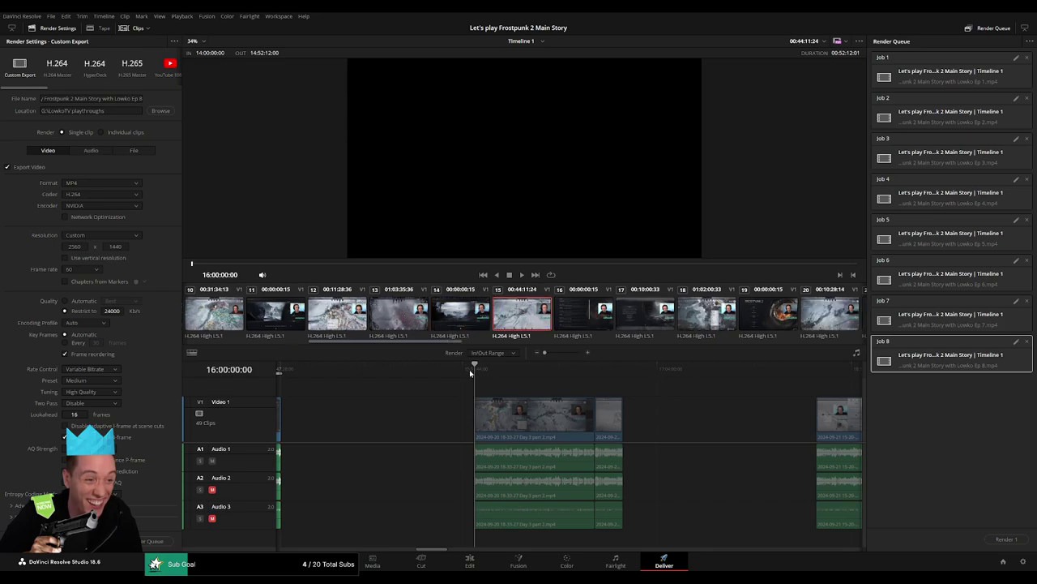
pyautogui.click(622, 368)
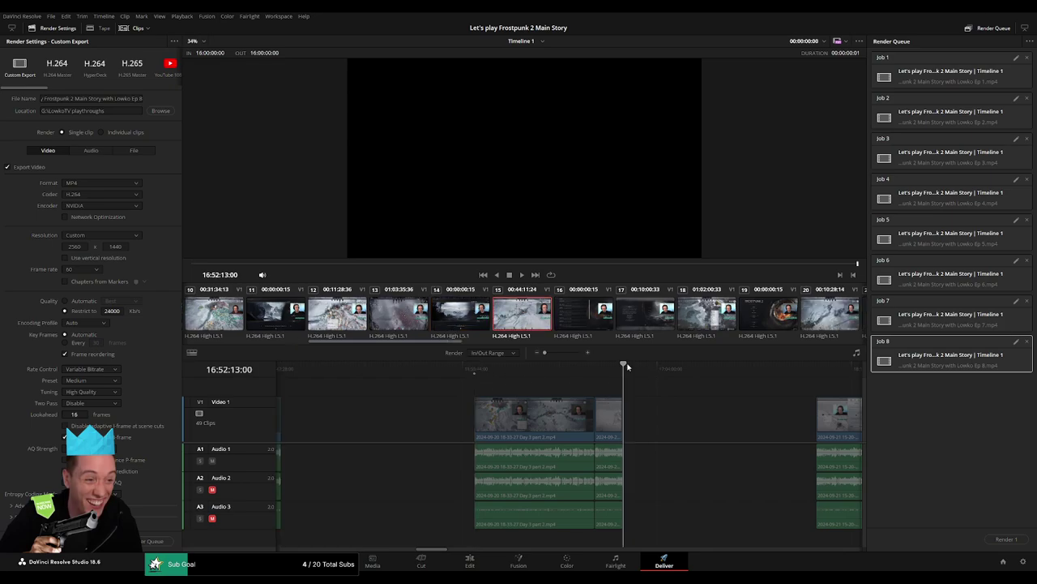
pyautogui.click(142, 98)
pyautogui.press('BackSpace')
pyautogui.write('9')
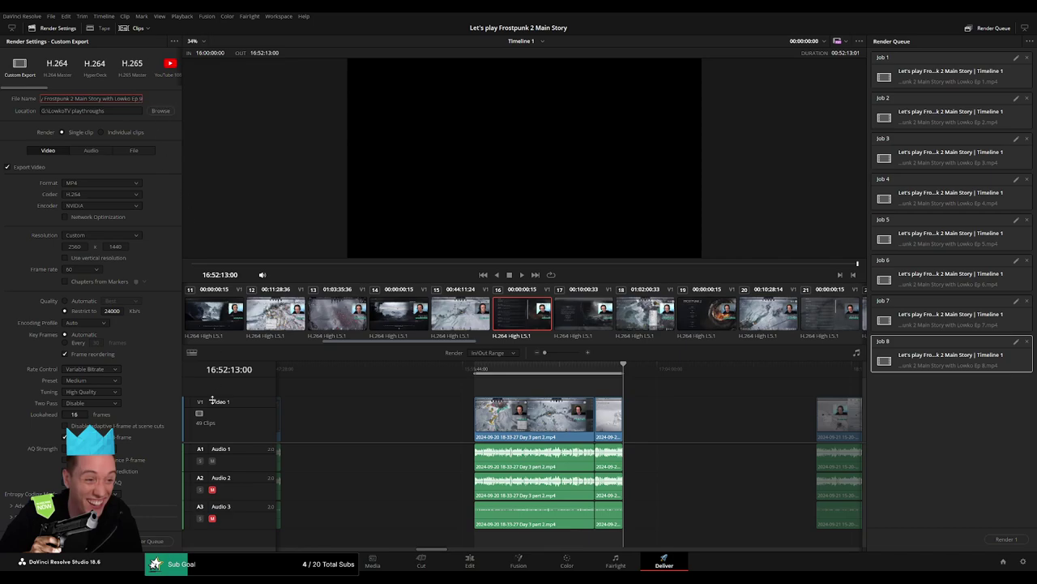
pyautogui.click(149, 537)
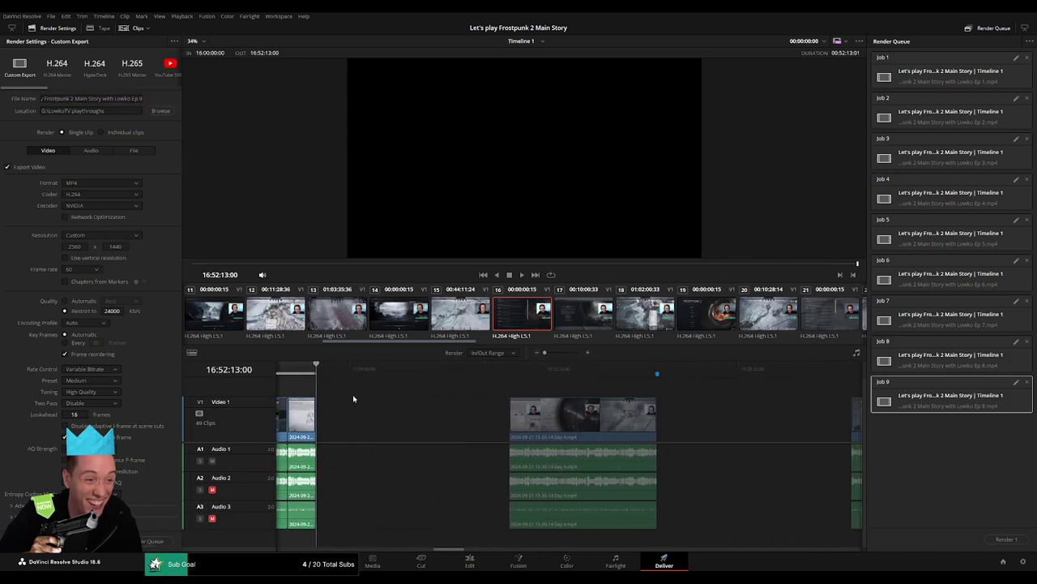
# - Mark the 18:00:00:00 to 18:52:00:00 range and select the file name's episode number for Ep 10
pyautogui.click(464, 372)
pyautogui.moveTo(464, 373); pyautogui.dragTo(504, 378)
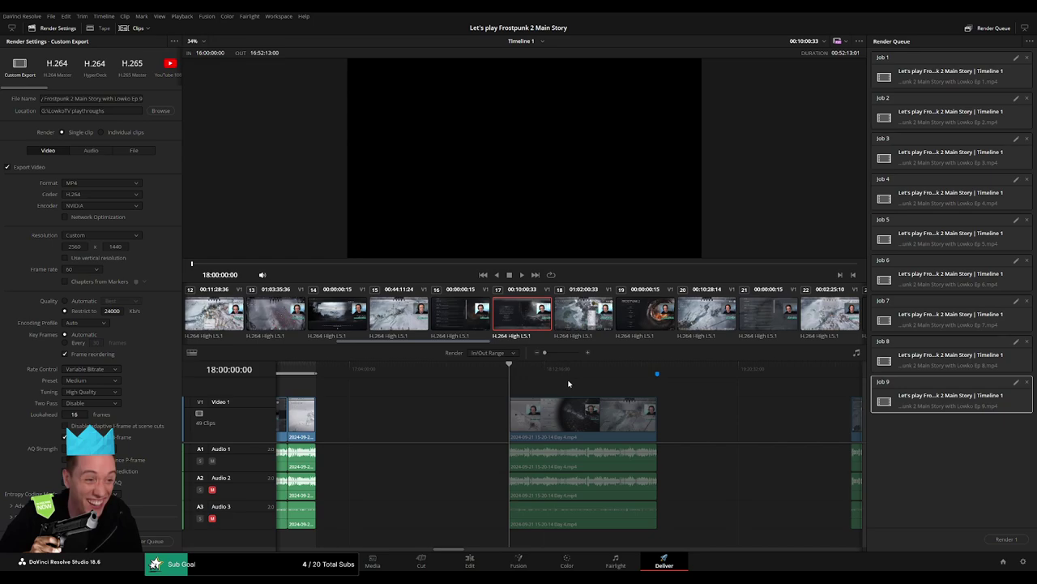
pyautogui.hscroll(2, 590, 380)
pyautogui.click(546, 370)
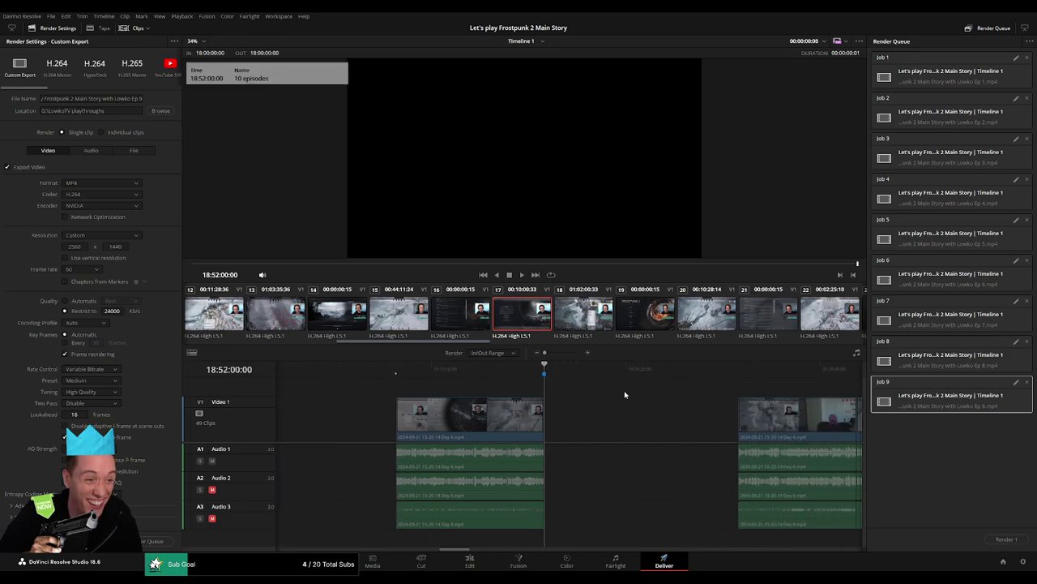
pyautogui.press('o')
pyautogui.doubleClick(140, 98)
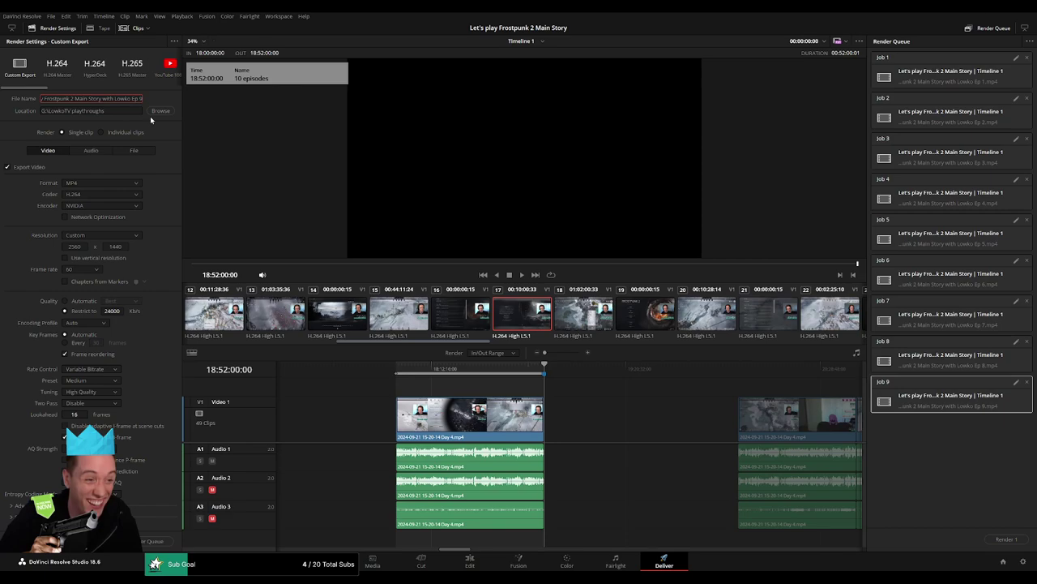
# - Queue Ep 10, then set the next clip's out point at 20:52:05:30 and queue Ep 11
pyautogui.write('10')
pyautogui.click(157, 545)
pyautogui.scroll(-3, 668, 429)
pyautogui.moveTo(446, 375); pyautogui.dragTo(544, 373)
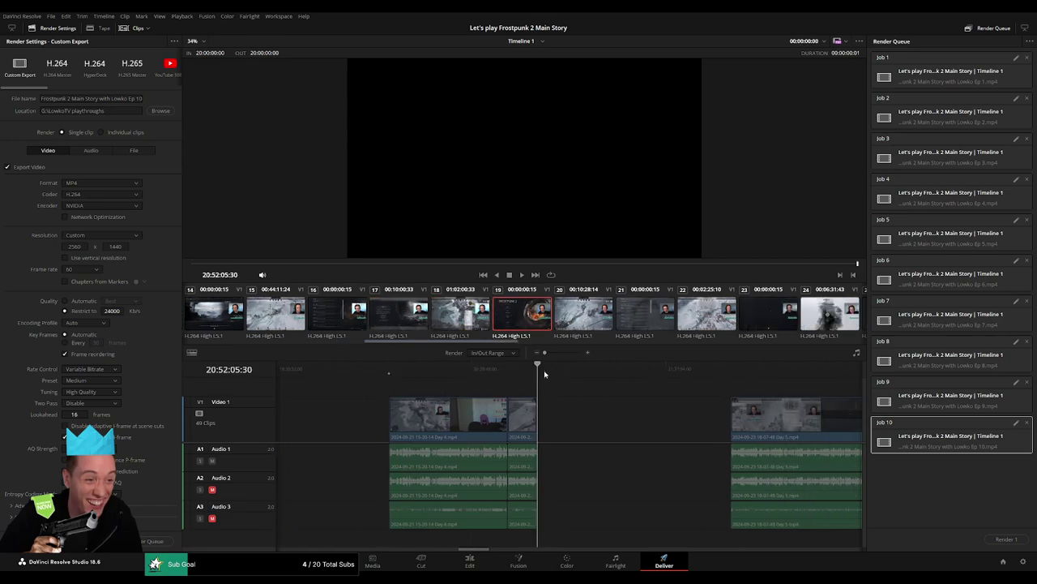
pyautogui.press('o')
pyautogui.click(141, 98)
pyautogui.write('1')
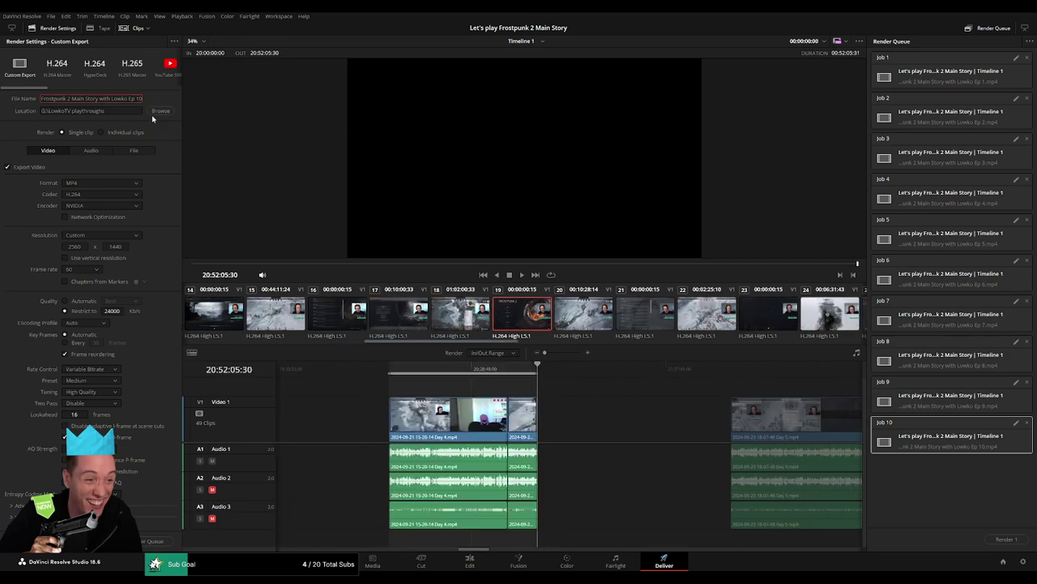
pyautogui.click(156, 543)
# - Mark the following clip's end as the out point and queue it as Ep 12
pyautogui.scroll(-3, 690, 447)
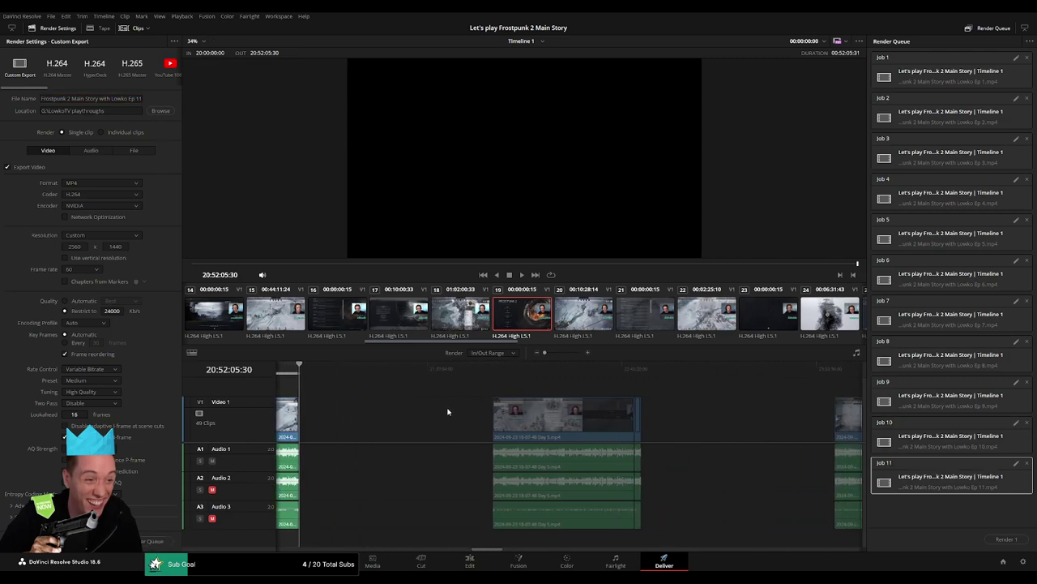
pyautogui.moveTo(478, 369); pyautogui.dragTo(490, 369)
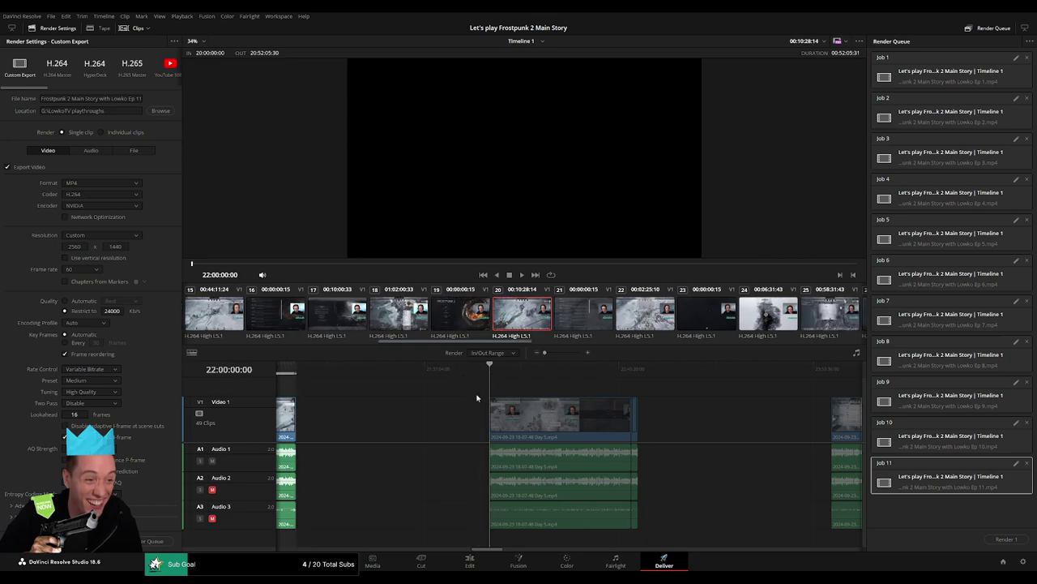
pyautogui.moveTo(633, 371); pyautogui.dragTo(638, 368)
pyautogui.press('o')
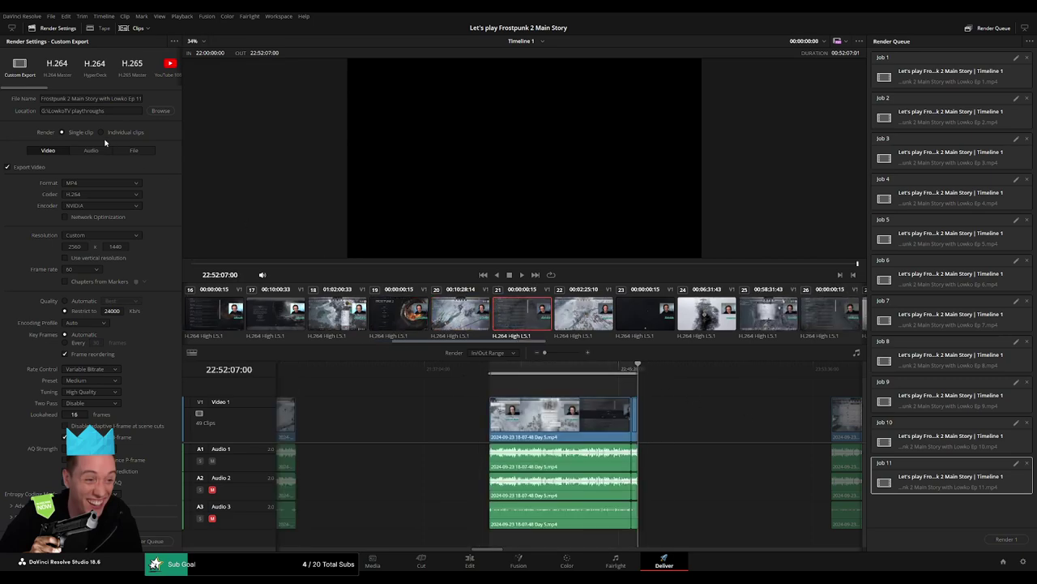
pyautogui.click(139, 98)
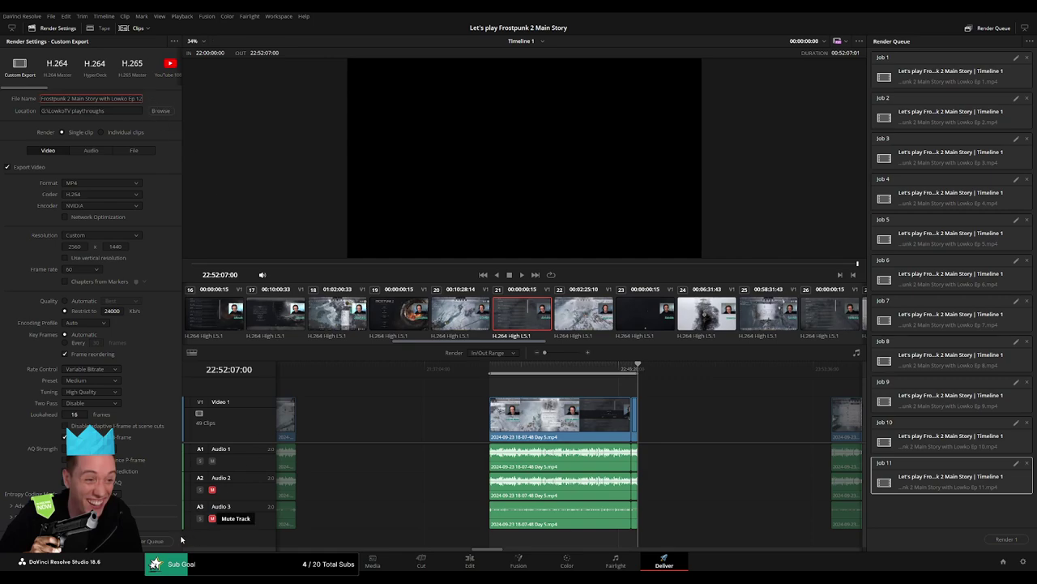
pyautogui.click(154, 541)
# - Set the out point at the next clip's end, rename the file Ep 13, and queue it
pyautogui.scroll(-5, 377, 407)
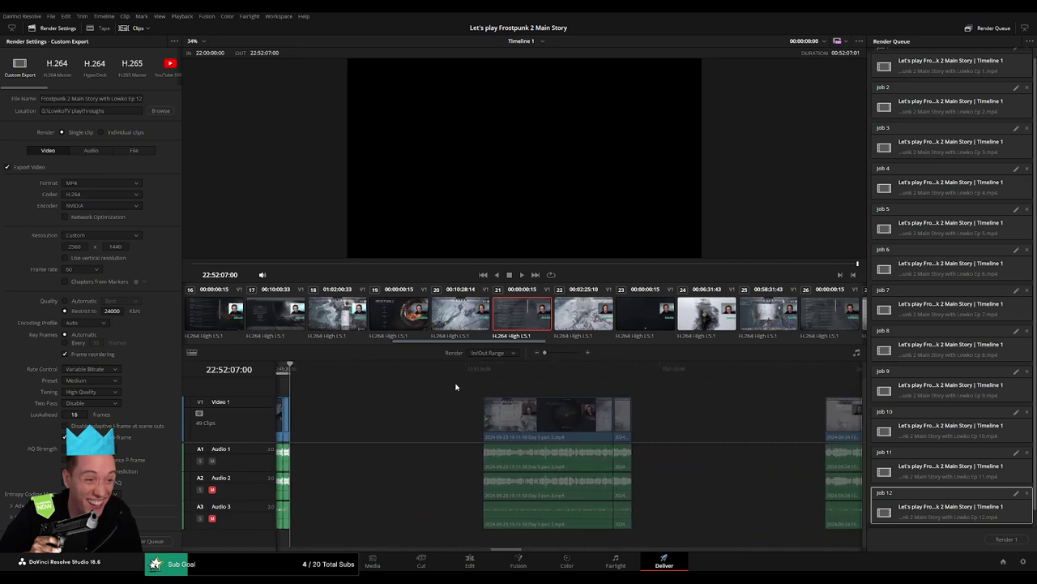
pyautogui.moveTo(457, 385); pyautogui.dragTo(478, 383)
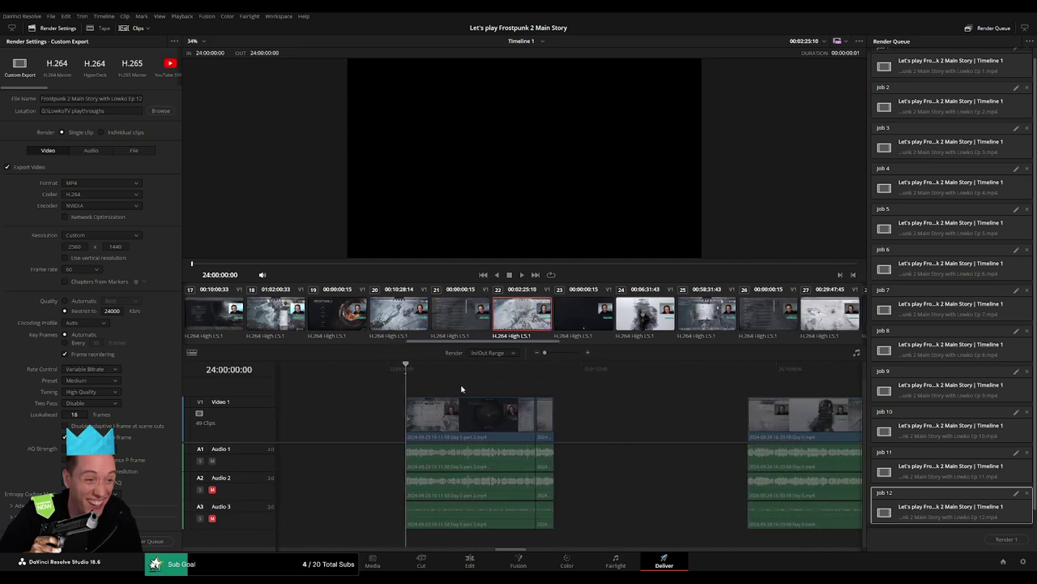
pyautogui.moveTo(576, 371); pyautogui.dragTo(561, 371)
pyautogui.press('Up')
pyautogui.press('o')
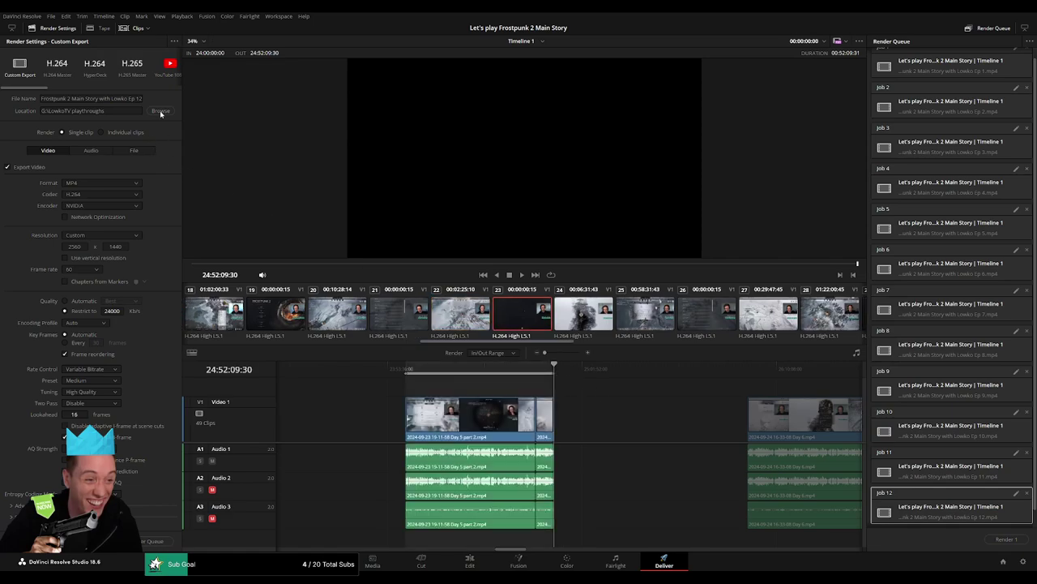
pyautogui.click(139, 98)
pyautogui.press('BackSpace')
pyautogui.write('3')
pyautogui.click(158, 540)
# - Queue Ep 14 with In at 26:00:00:00 and Out at the clip's end
pyautogui.hscroll(5, 567, 414)
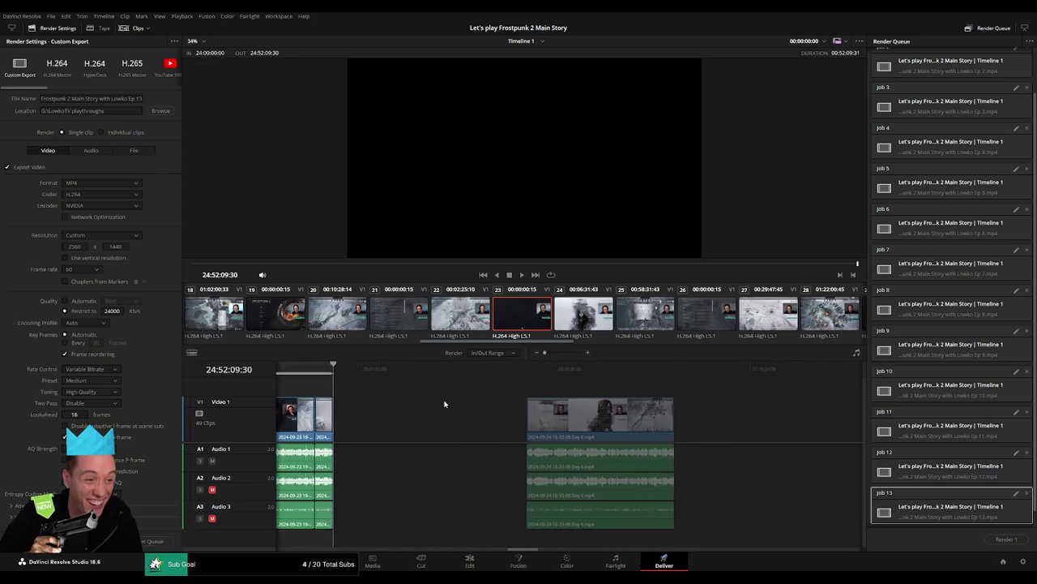
pyautogui.moveTo(499, 369); pyautogui.dragTo(516, 369)
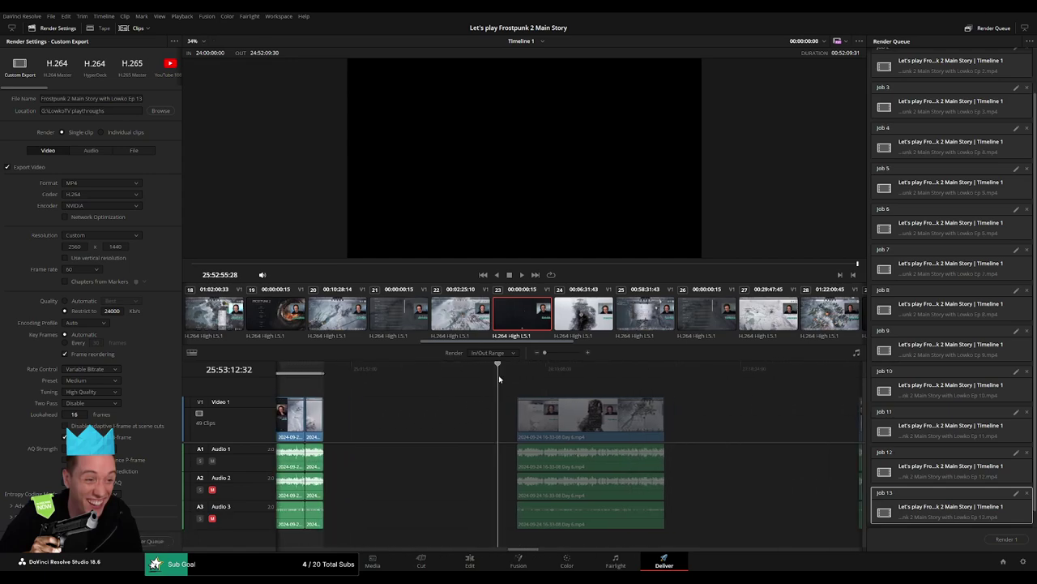
pyautogui.press('i')
pyautogui.click(676, 368)
pyautogui.press('Up')
pyautogui.press('o')
pyautogui.click(139, 98)
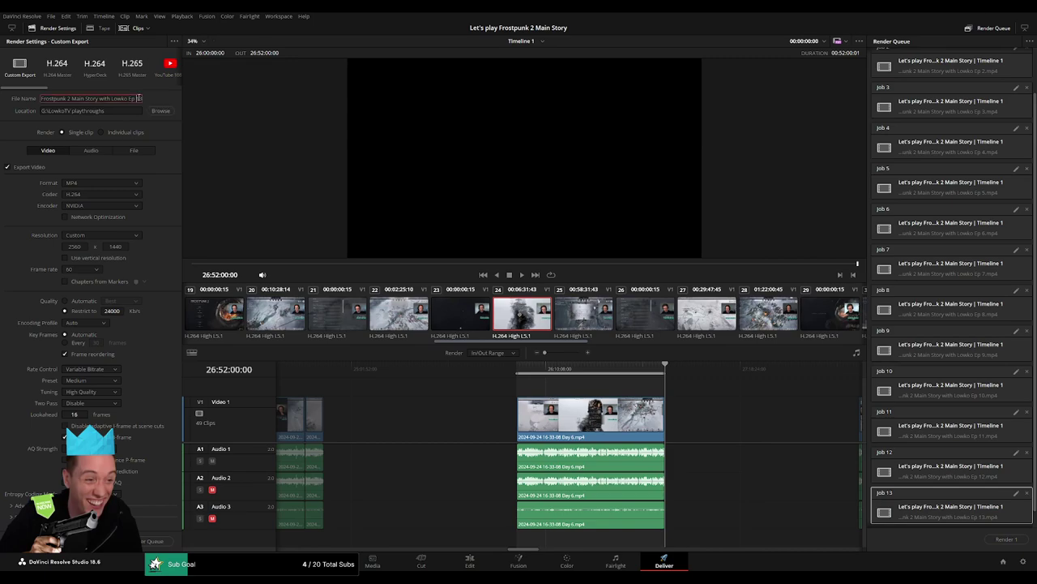
pyautogui.press('BackSpace')
pyautogui.write('4')
pyautogui.click(147, 541)
# - Queue Ep 15 covering 28:00:00:00 to 28:52:03:30
pyautogui.hscroll(10, 479, 405)
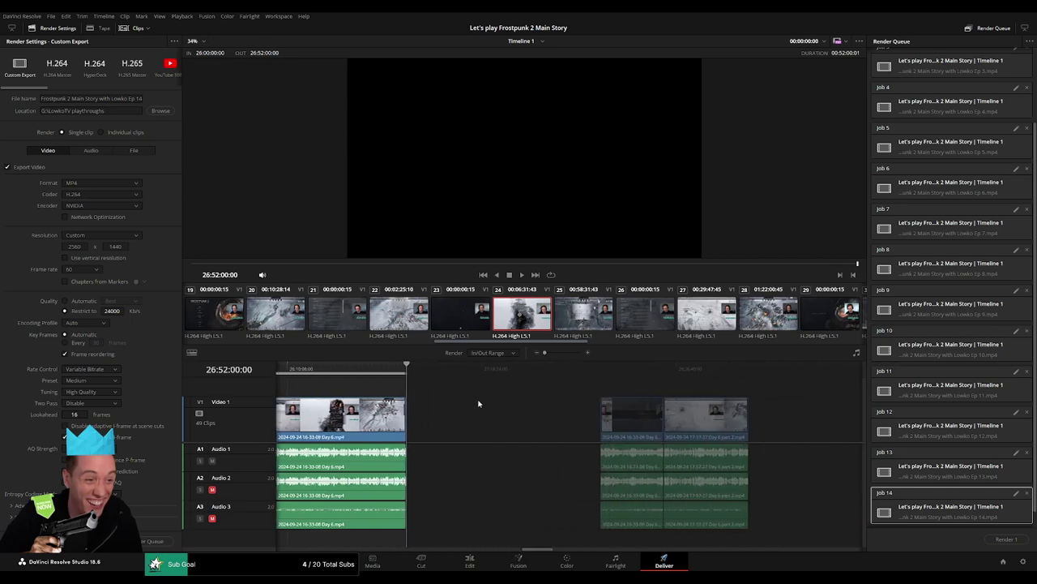
pyautogui.click(445, 369)
pyautogui.press('Down')
pyautogui.press('i')
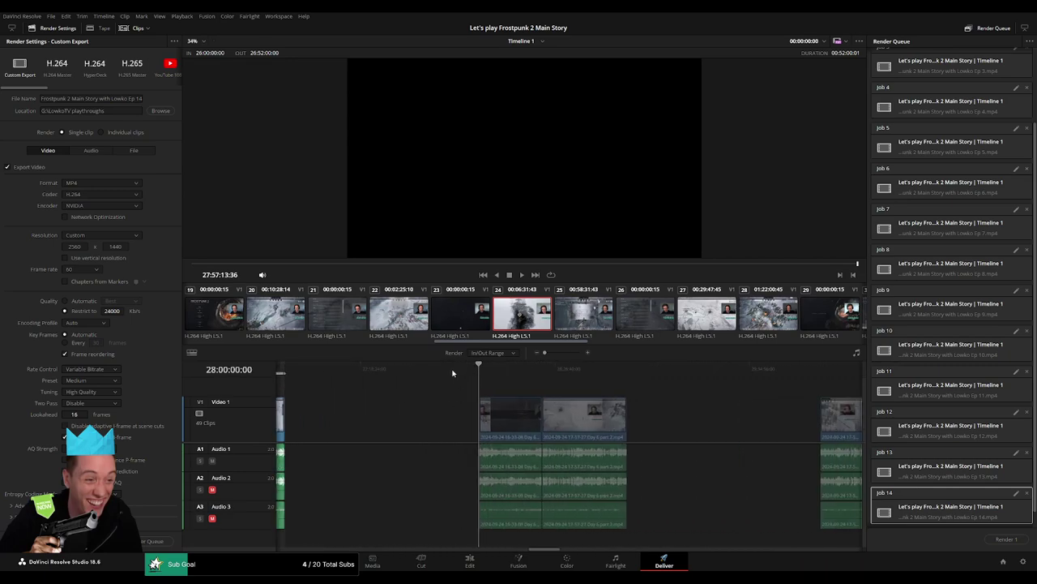
pyautogui.moveTo(639, 370); pyautogui.dragTo(629, 369)
pyautogui.press('o')
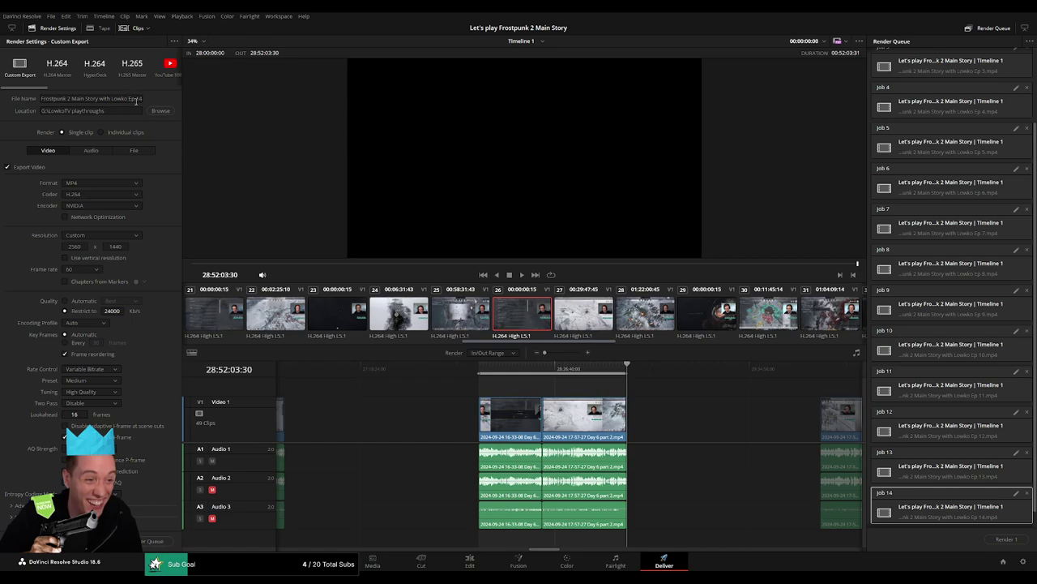
pyautogui.click(139, 99)
pyautogui.press('BackSpace')
pyautogui.write('5')
pyautogui.click(154, 540)
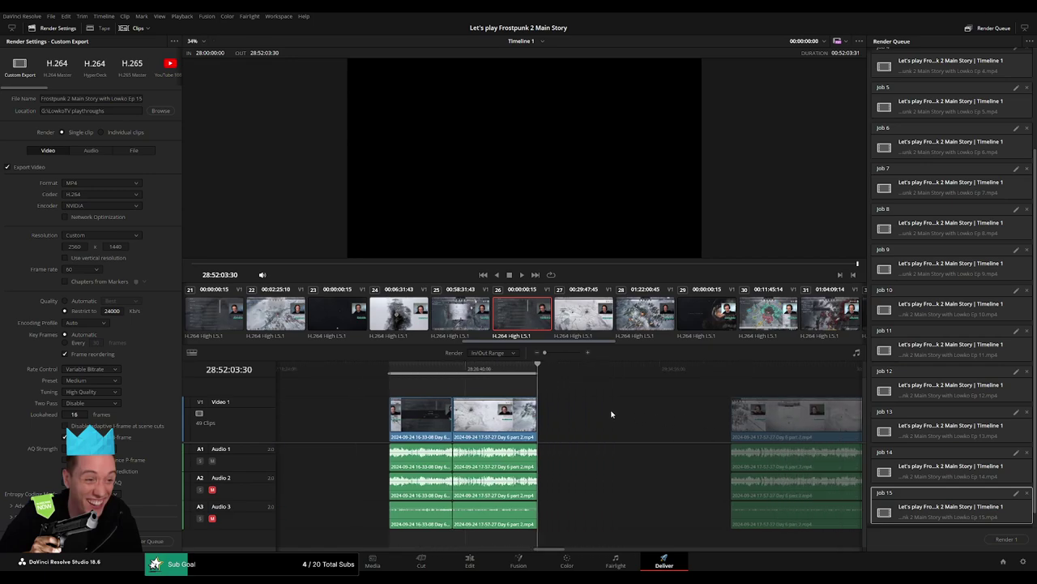
# - Set In at 30:00:00:00 and Out at the clip's end, naming the file Ep 16
pyautogui.hscroll(5, 611, 417)
pyautogui.moveTo(451, 375); pyautogui.dragTo(479, 375)
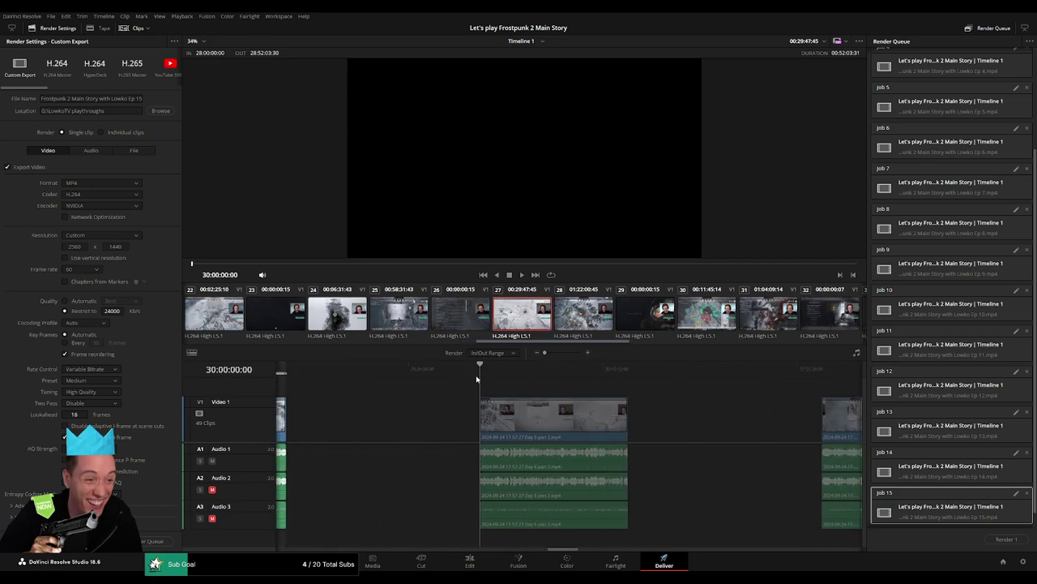
pyautogui.press('i')
pyautogui.moveTo(653, 370); pyautogui.dragTo(629, 370)
pyautogui.press('o')
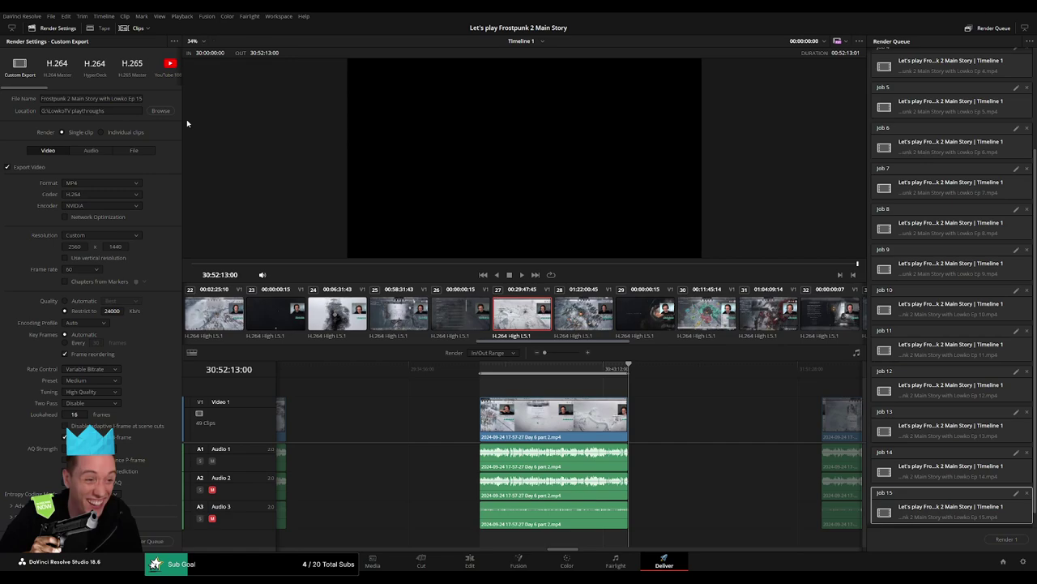
pyautogui.click(139, 98)
pyautogui.press('BackSpace')
pyautogui.write('6')
pyautogui.press('Return')
# - Queue Ep 17 covering 32:00:00:00 to 32:52:06:00
pyautogui.hscroll(3, 507, 414)
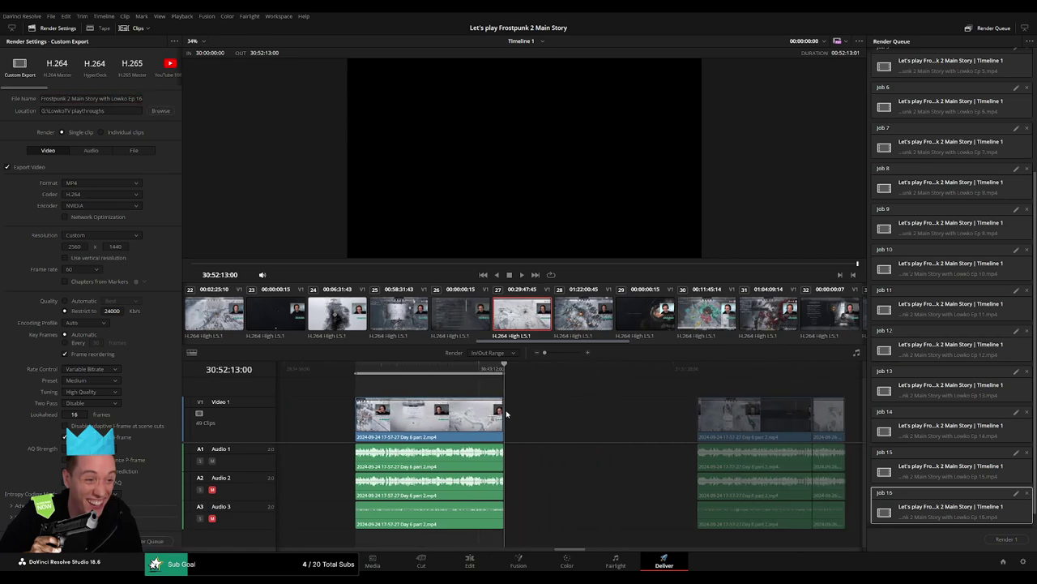
pyautogui.hscroll(5, 506, 414)
pyautogui.click(483, 370)
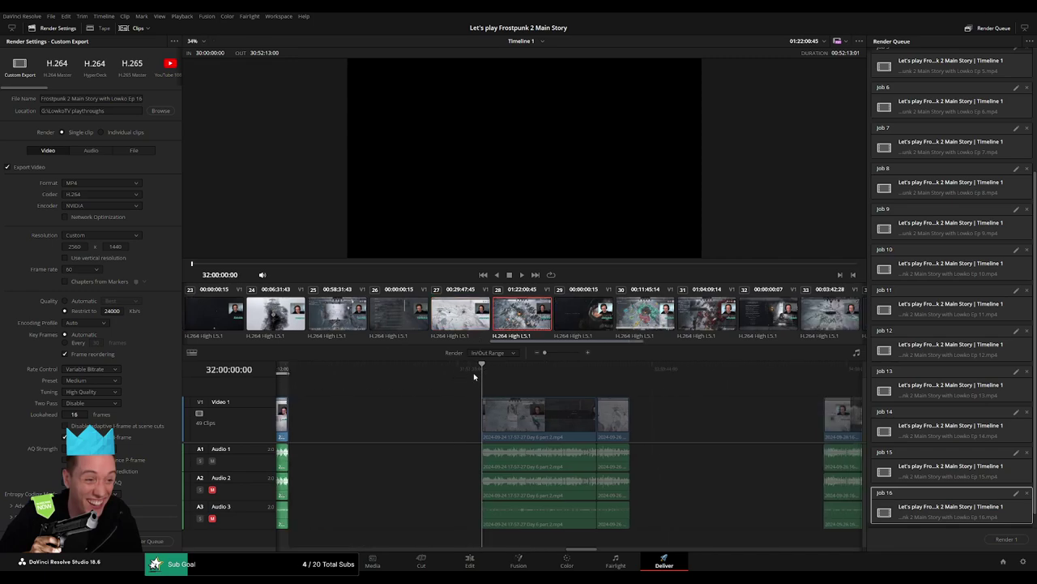
pyautogui.press('i')
pyautogui.moveTo(665, 369); pyautogui.dragTo(640, 369)
pyautogui.press('o')
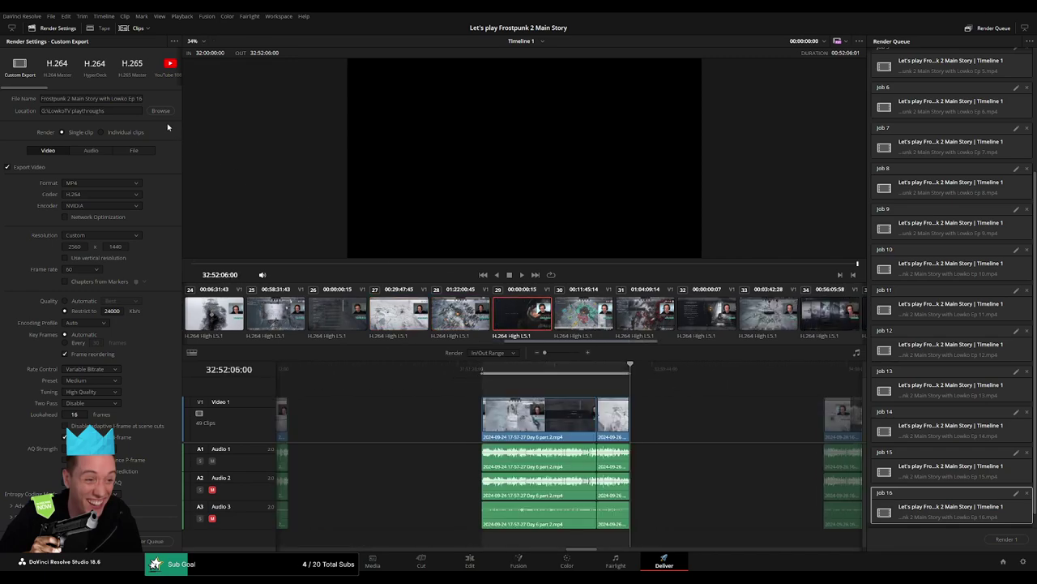
pyautogui.click(141, 99)
pyautogui.press('BackSpace')
pyautogui.press('BackSpace')
pyautogui.write('17')
pyautogui.click(154, 541)
# - Queue Ep 18 covering 34:00:00:00 to 34:52:24:00
pyautogui.hscroll(5, 584, 408)
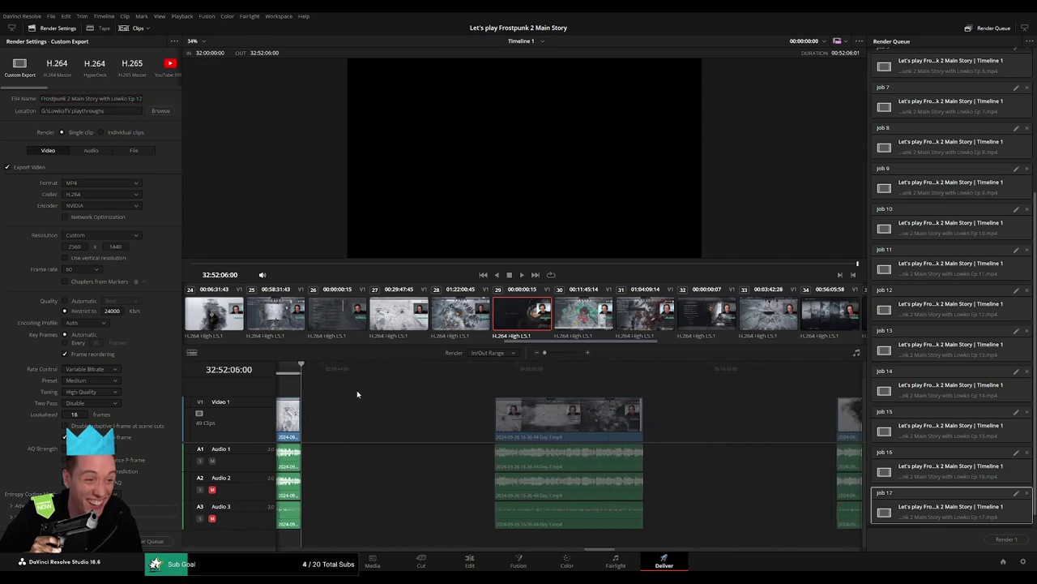
pyautogui.click(480, 374)
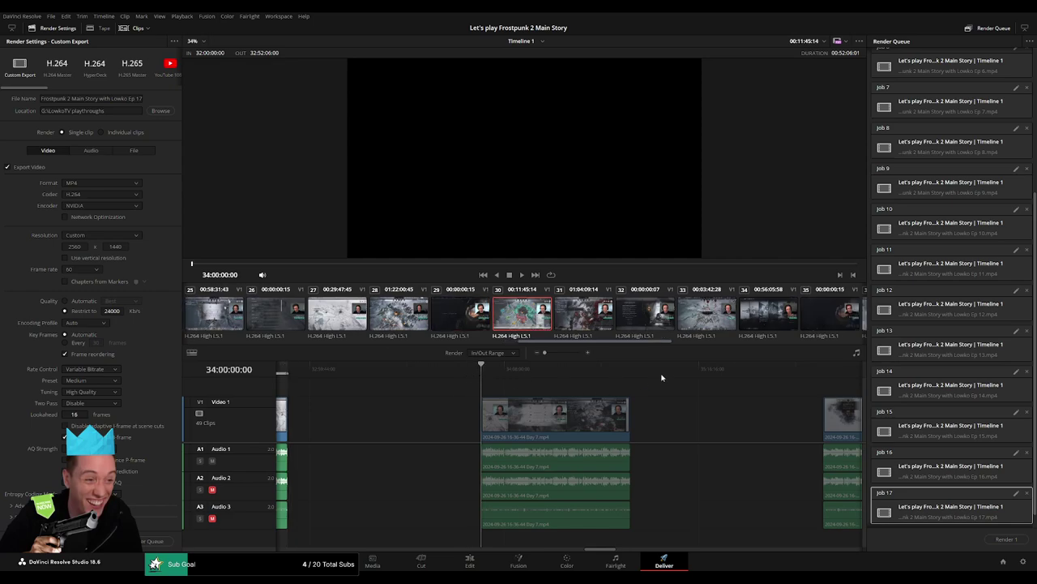
pyautogui.press('i')
pyautogui.press('Down')
pyautogui.press('o')
pyautogui.click(143, 102)
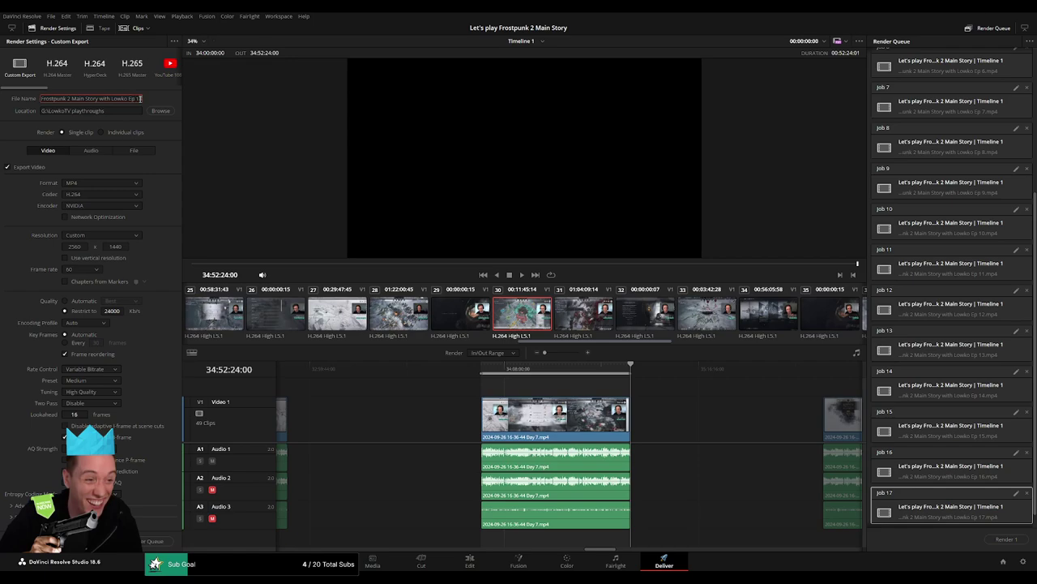
pyautogui.click(158, 541)
# - Queue Ep 19 for the clip from 36:00:00:00 to 36:52:23:30
pyautogui.hscroll(3, 690, 427)
pyautogui.hscroll(3, 419, 410)
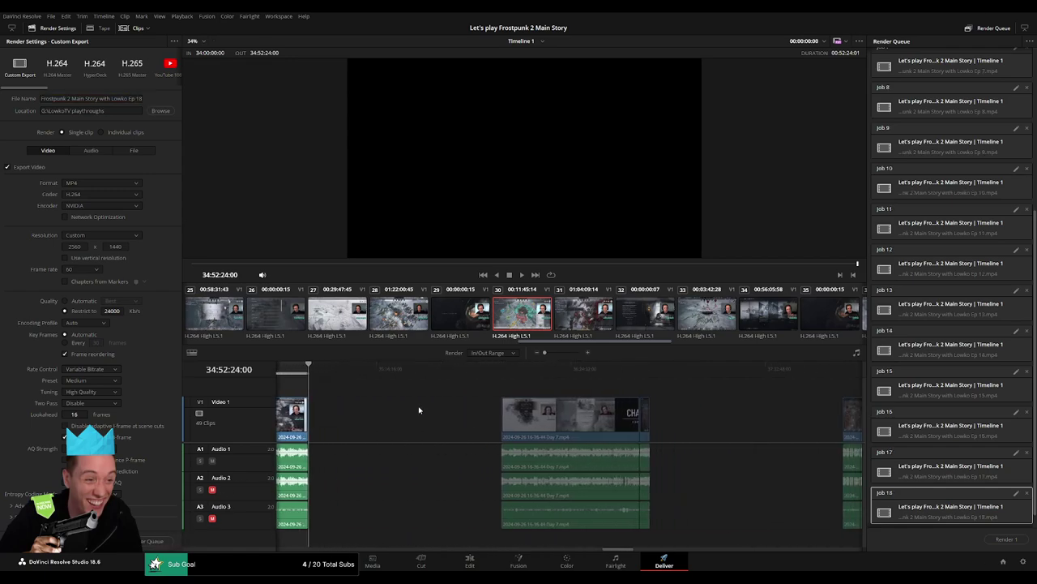
pyautogui.click(486, 376)
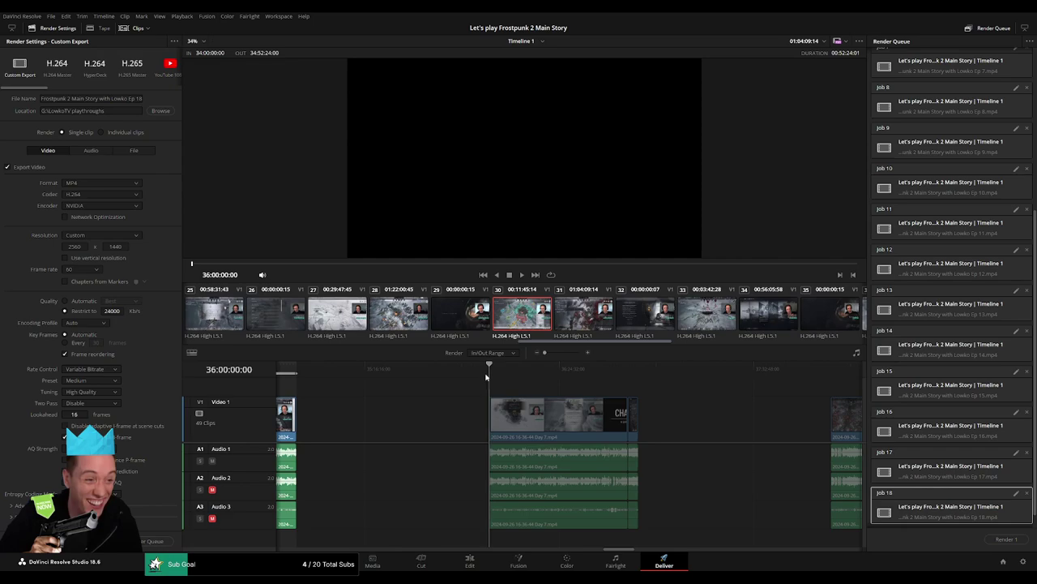
pyautogui.click(646, 366)
pyautogui.press('x')
pyautogui.write('9')
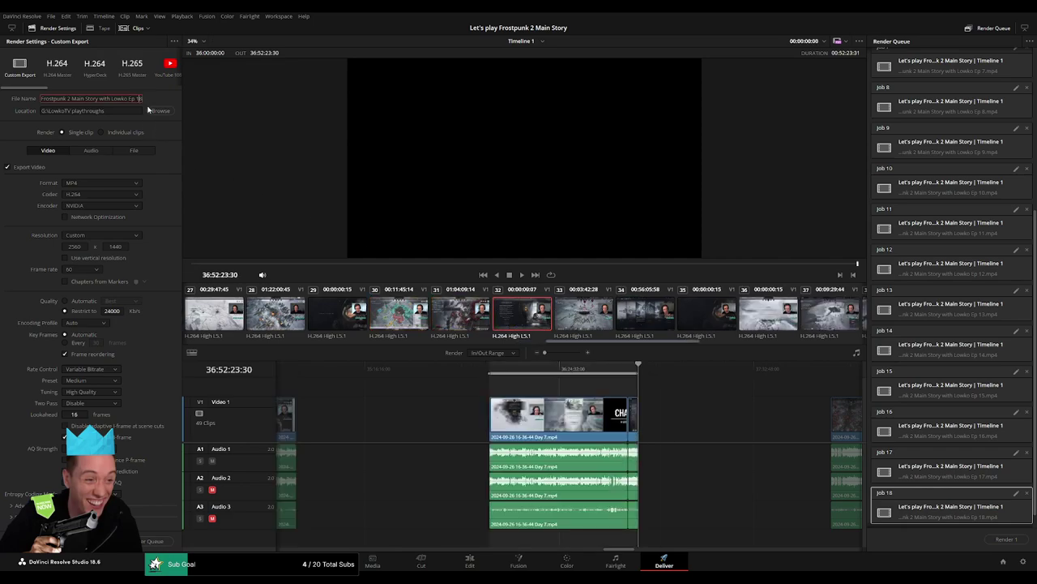
pyautogui.click(158, 539)
# - Mark the clip starting at 38:00:00:00 and queue it as Ep 20
pyautogui.hscroll(3, 739, 423)
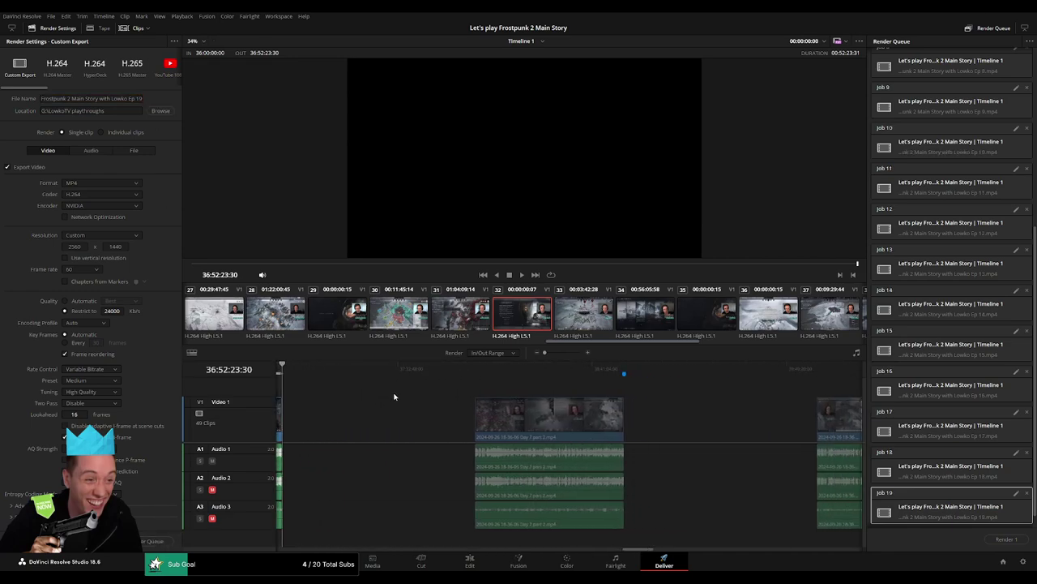
pyautogui.moveTo(456, 372); pyautogui.dragTo(468, 372)
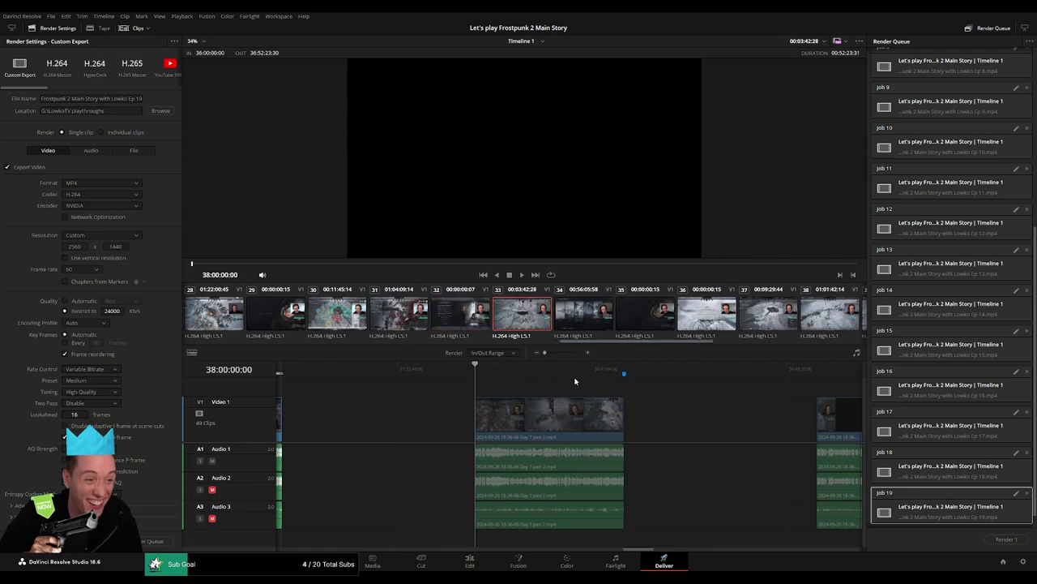
pyautogui.click(653, 369)
pyautogui.press('Up')
pyautogui.press('x')
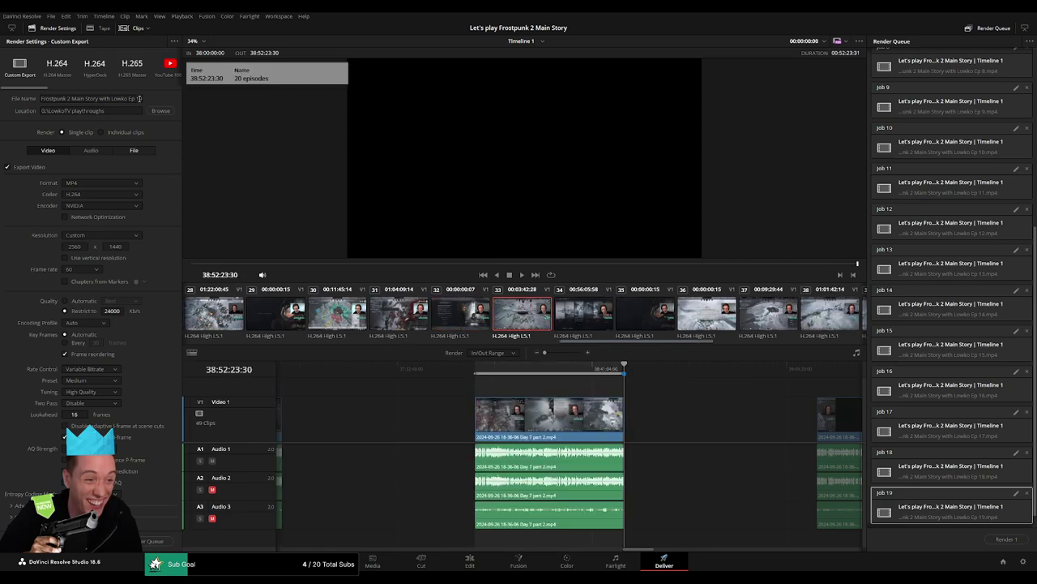
pyautogui.click(139, 98)
pyautogui.press('BackSpace')
pyautogui.press('BackSpace')
pyautogui.write('20')
pyautogui.click(154, 541)
pyautogui.moveTo(466, 380); pyautogui.dragTo(481, 380)
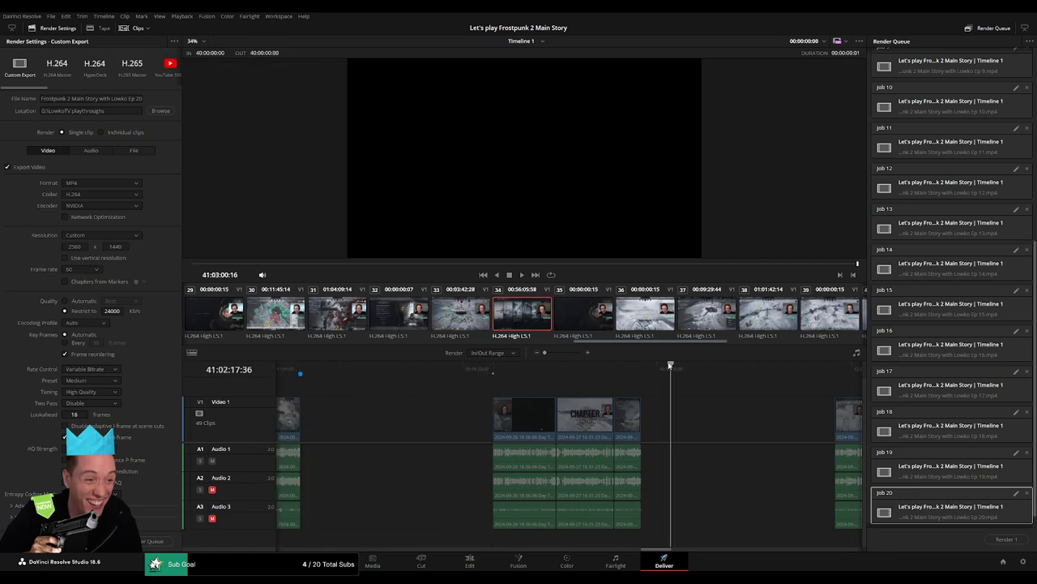
# - Mark the end of episode 21, rename the file Ep 21, and queue it
pyautogui.moveTo(671, 369); pyautogui.dragTo(641, 369)
pyautogui.press('o')
pyautogui.doubleClick(138, 97)
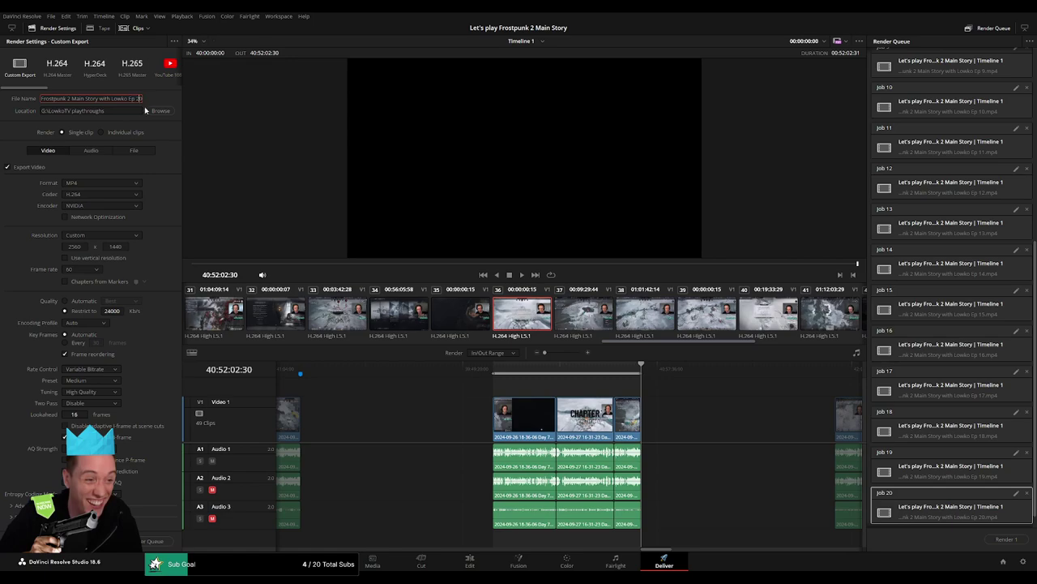
pyautogui.write('1')
pyautogui.click(154, 541)
# - Set In and Out around the next clip and queue it as Ep 22
pyautogui.hscroll(5, 422, 398)
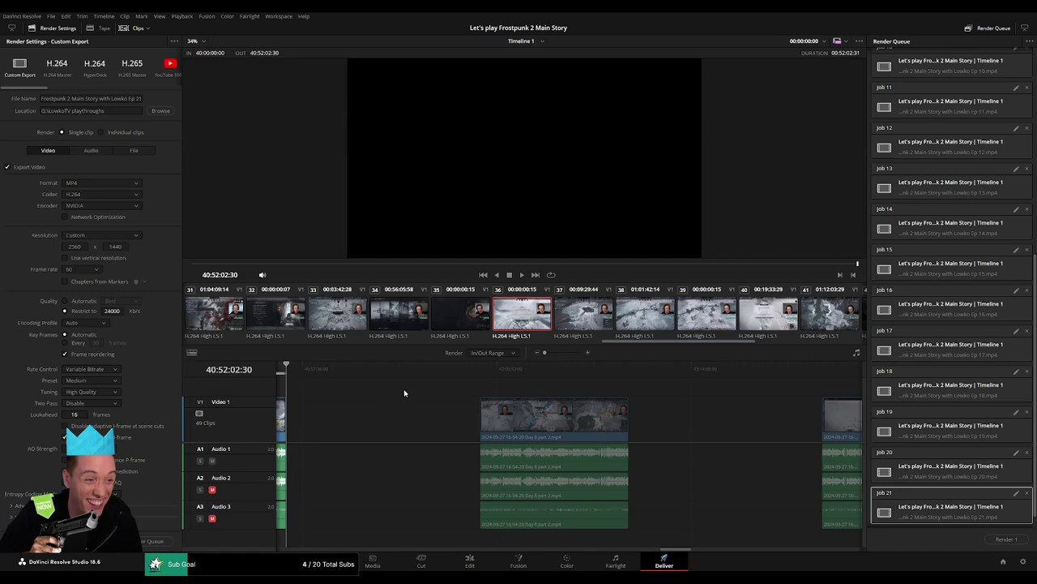
pyautogui.click(475, 369)
pyautogui.press('Down')
pyautogui.press('i')
pyautogui.click(641, 369)
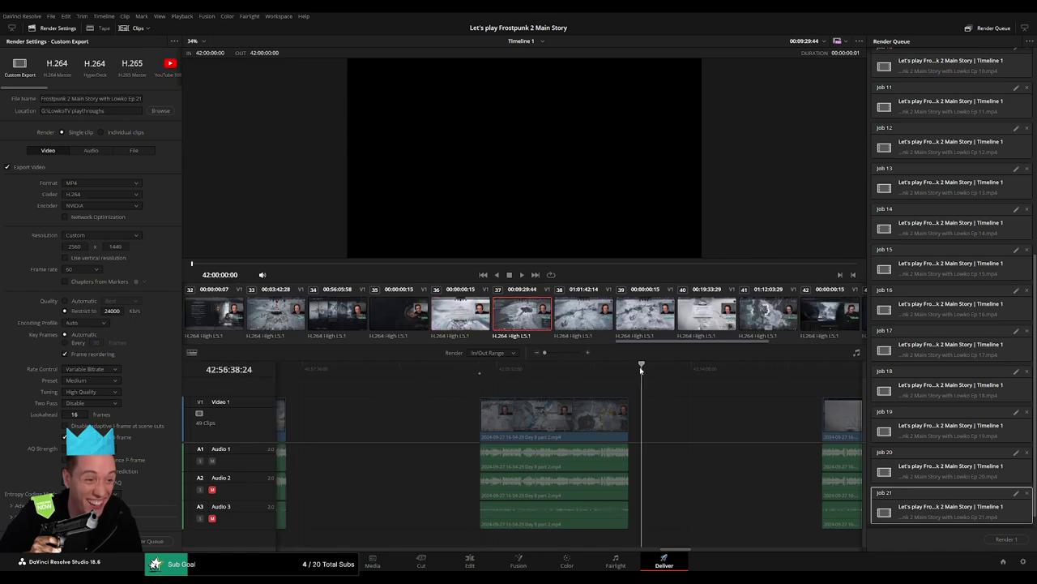
pyautogui.press('Up')
pyautogui.press('o')
pyautogui.click(138, 98)
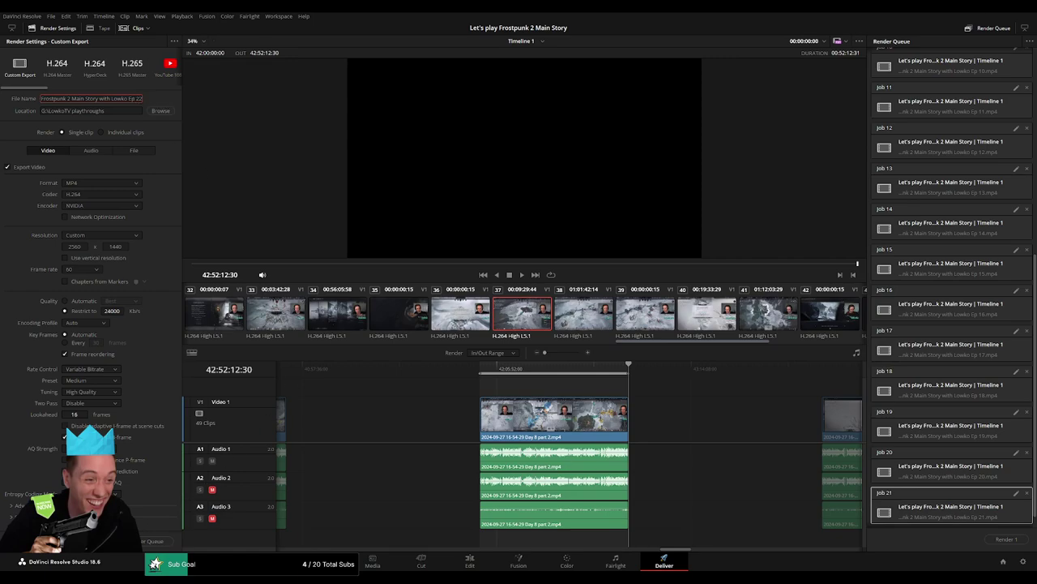
pyautogui.click(154, 541)
# - Mark the following clip's start and end, rename the file Ep 23, and queue it
pyautogui.hscroll(5, 479, 403)
pyautogui.click(473, 369)
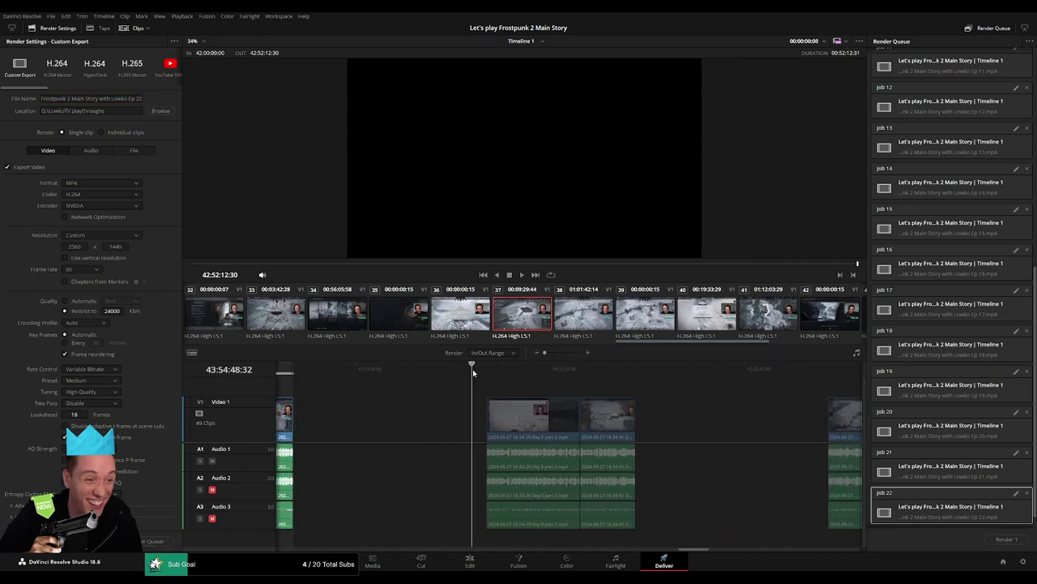
pyautogui.press('Down')
pyautogui.press('i')
pyautogui.click(642, 371)
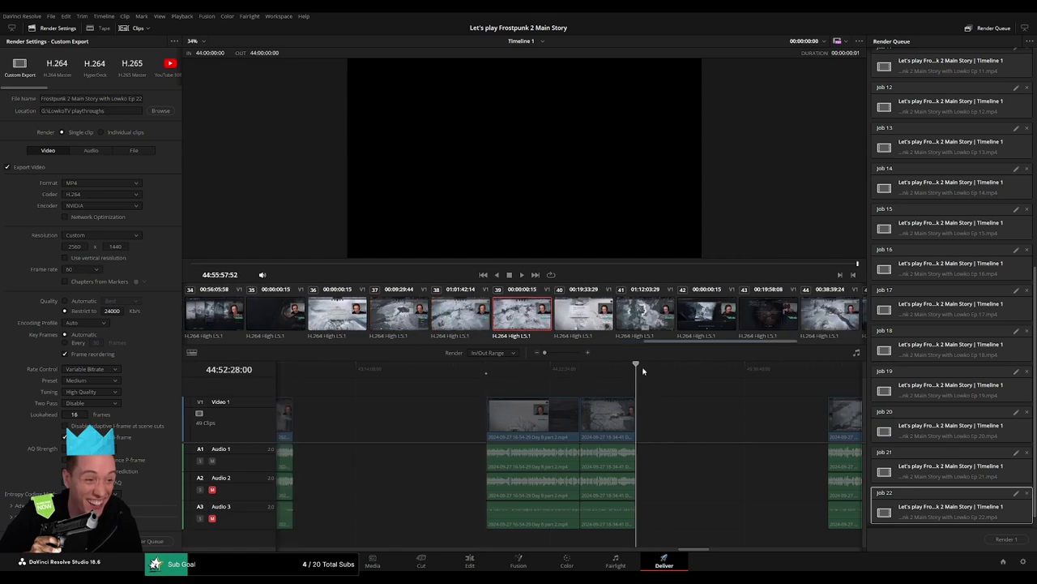
pyautogui.press('o')
pyautogui.click(139, 98)
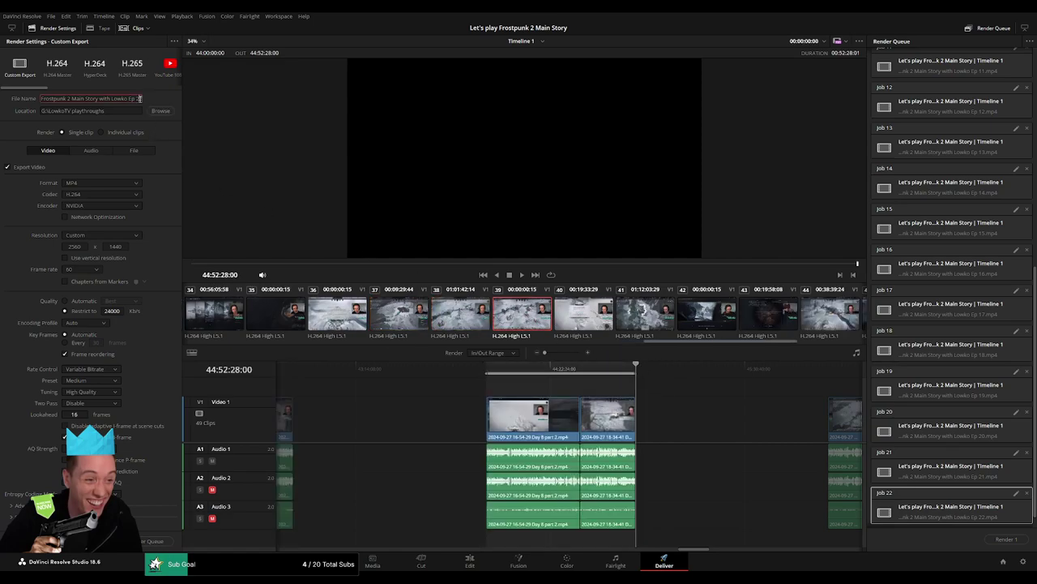
pyautogui.press('BackSpace')
pyautogui.write('3')
pyautogui.click(154, 540)
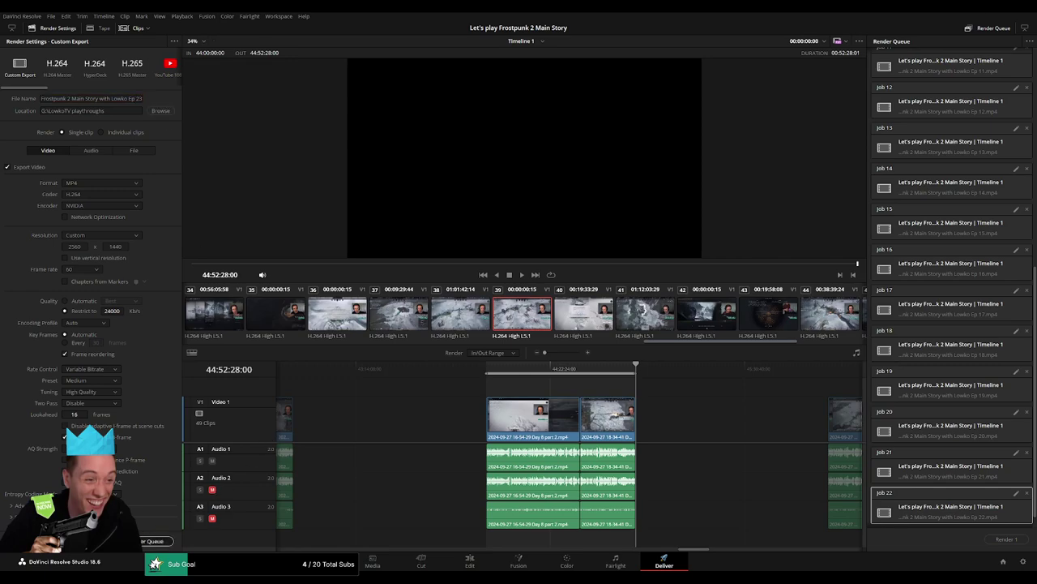
# - Set In and Out for episode 24 and queue it as Ep 24
pyautogui.hscroll(5, 372, 397)
pyautogui.moveTo(464, 369)
pyautogui.mouseDown()
pyautogui.moveTo(494, 387)
pyautogui.moveTo(548, 372)
pyautogui.mouseUp()
pyautogui.press('i')
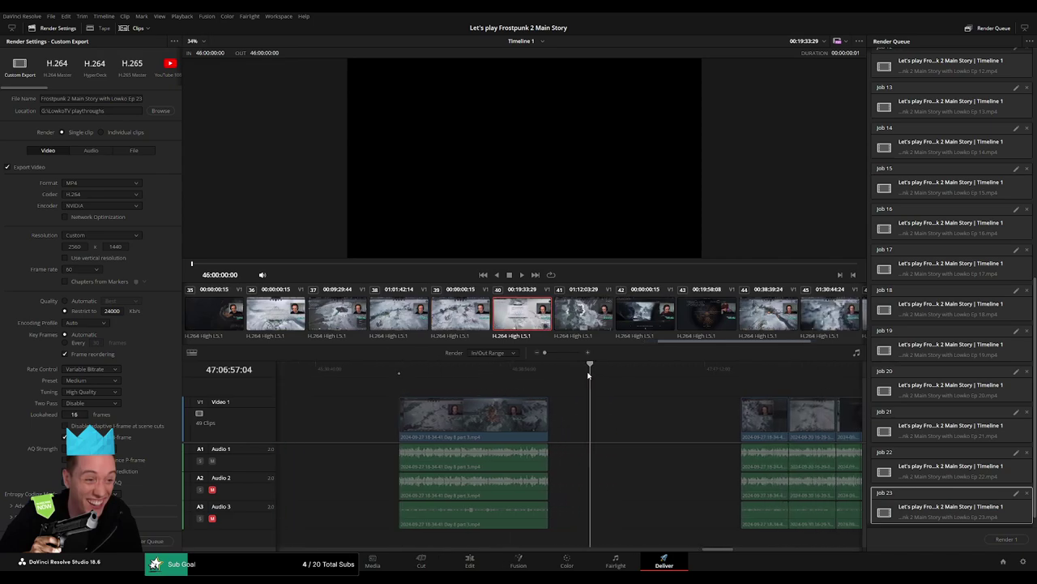
pyautogui.press('o')
pyautogui.doubleClick(138, 98)
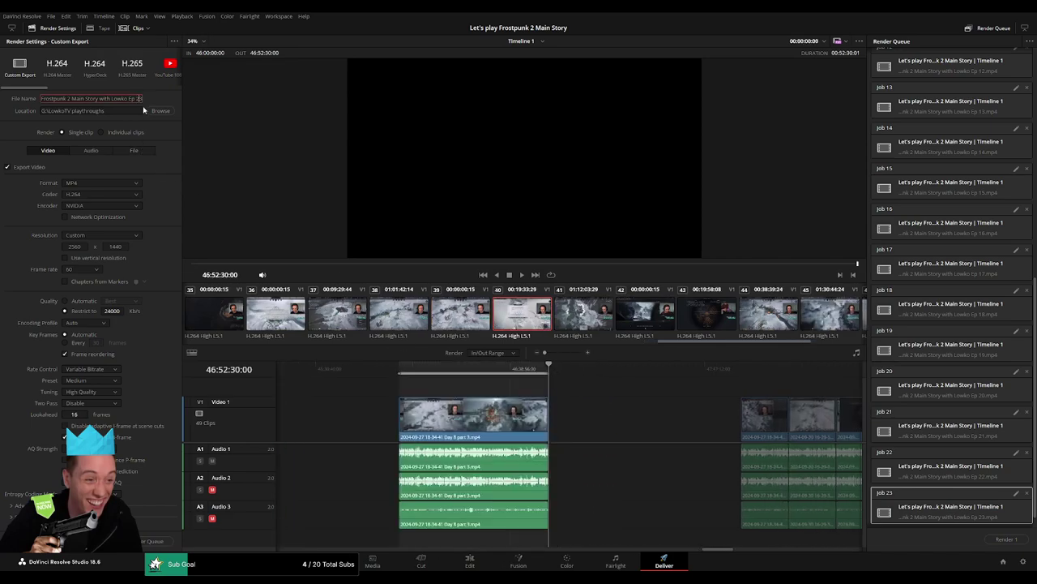
pyautogui.write('24')
pyautogui.click(144, 541)
# - Mark the range for the next clip group and queue it as Ep 25
pyautogui.hscroll(5, 341, 381)
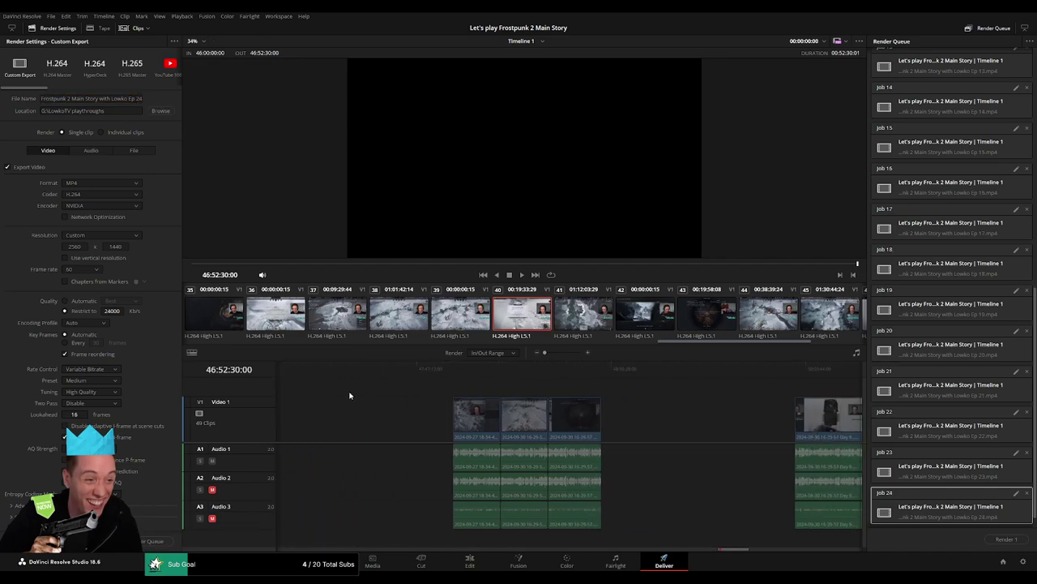
pyautogui.moveTo(447, 381); pyautogui.dragTo(478, 387)
pyautogui.press('Down')
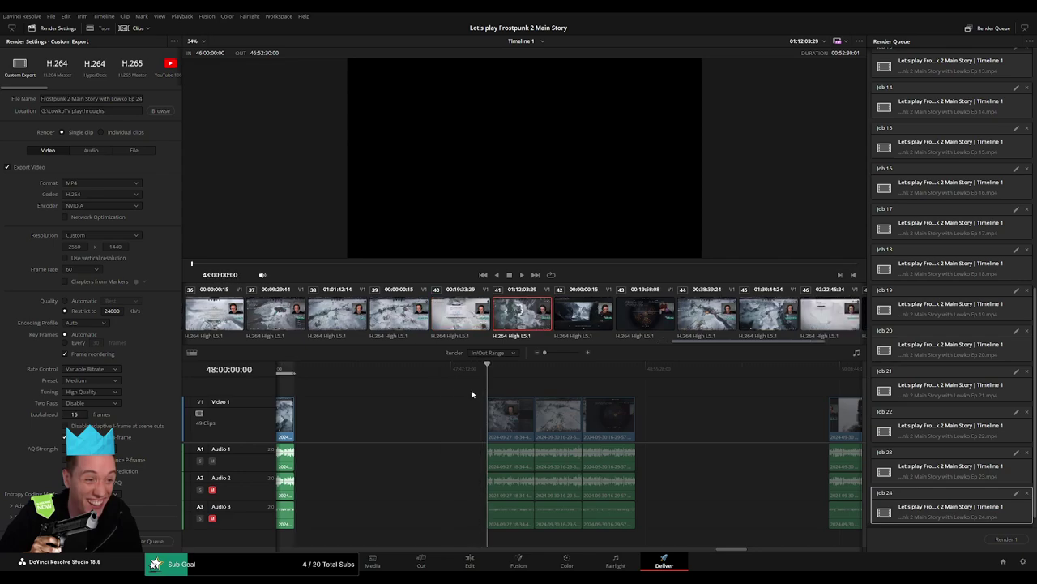
pyautogui.click(652, 381)
pyautogui.press('Up')
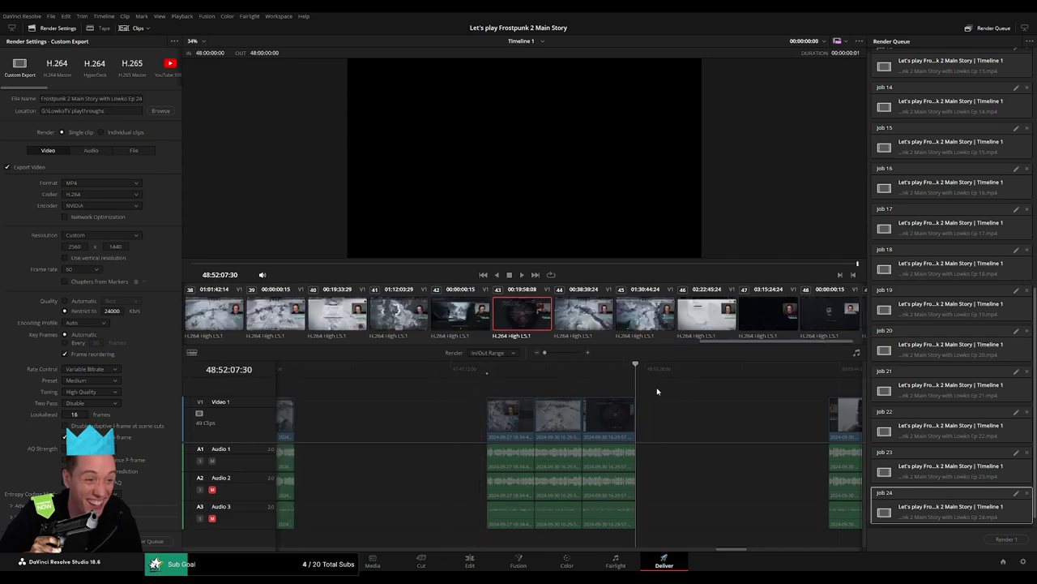
pyautogui.press('o')
pyautogui.click(142, 99)
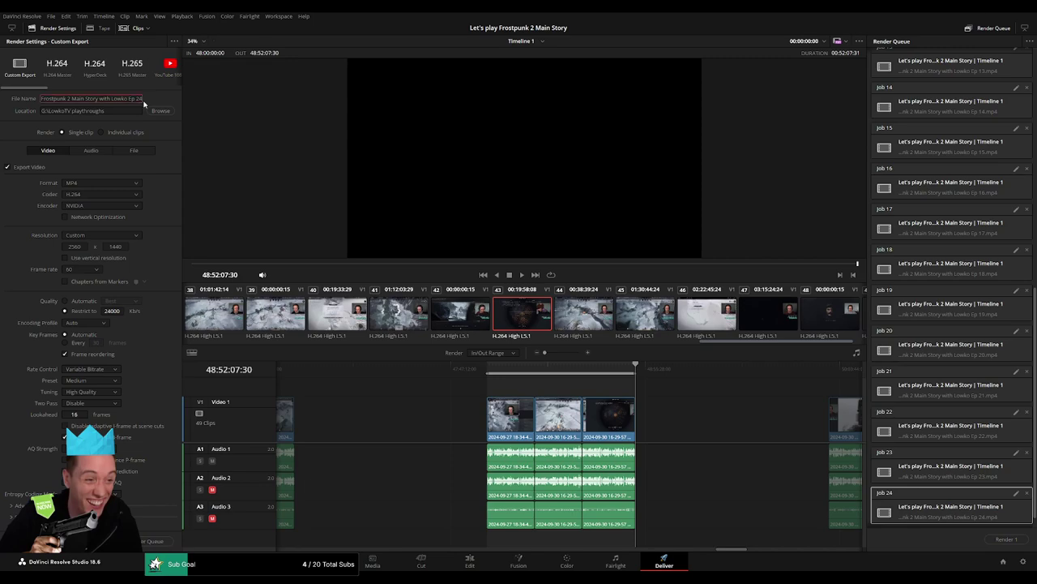
pyautogui.press('BackSpace')
pyautogui.write('5')
pyautogui.click(153, 541)
pyautogui.hscroll(5, 434, 438)
pyautogui.moveTo(456, 381)
pyautogui.mouseDown()
pyautogui.moveTo(524, 378)
pyautogui.moveTo(514, 378)
pyautogui.mouseUp()
# - Mark the end of episode 26, name the output Ep 26, and add it to the render queue
pyautogui.press('o')
pyautogui.click(139, 98)
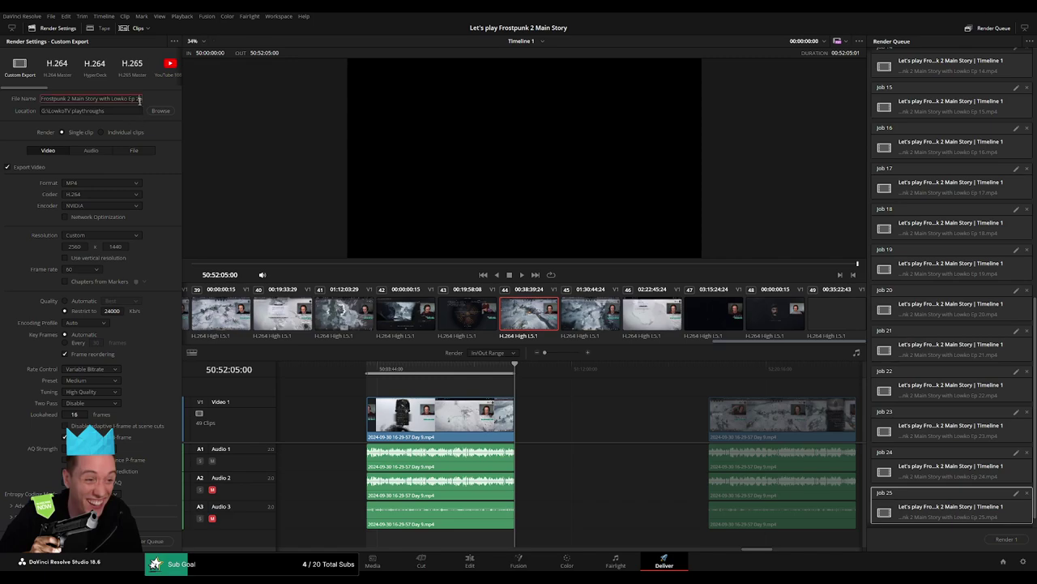
pyautogui.write('6')
pyautogui.click(154, 541)
# - Mark the end of episode 27 on the next clip, rename the output Ep 27, and queue it
pyautogui.hscroll(5, 547, 408)
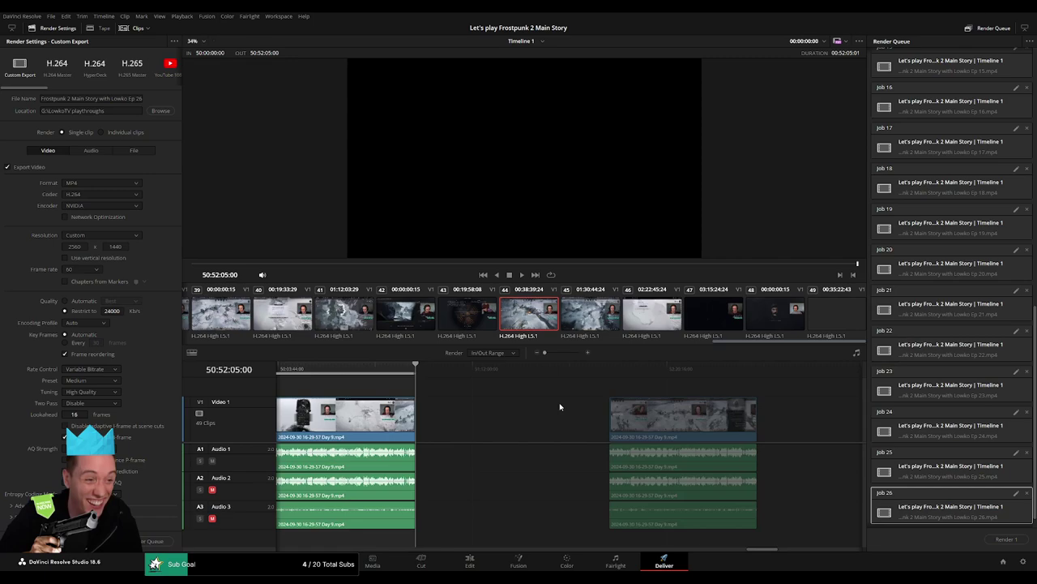
pyautogui.click(456, 380)
pyautogui.moveTo(458, 379)
pyautogui.mouseDown()
pyautogui.moveTo(555, 370)
pyautogui.moveTo(539, 370)
pyautogui.mouseUp()
pyautogui.press('o')
pyautogui.write('7')
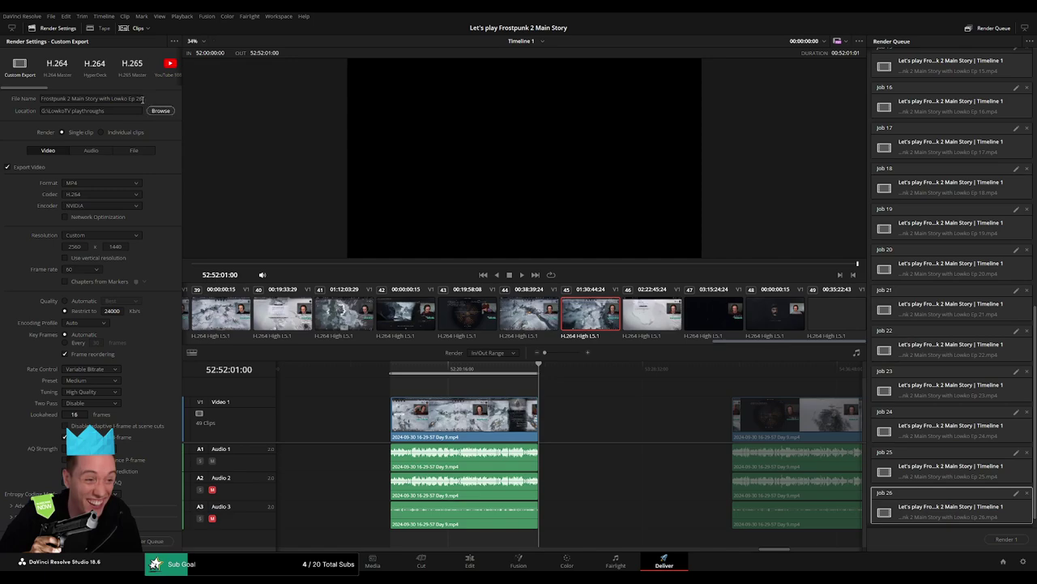
pyautogui.click(142, 98)
pyautogui.press('BackSpace')
pyautogui.write('7')
pyautogui.click(152, 545)
# - Mark In and Out for episode 28, rename the output Ep 28, and queue it
pyautogui.hscroll(5, 394, 400)
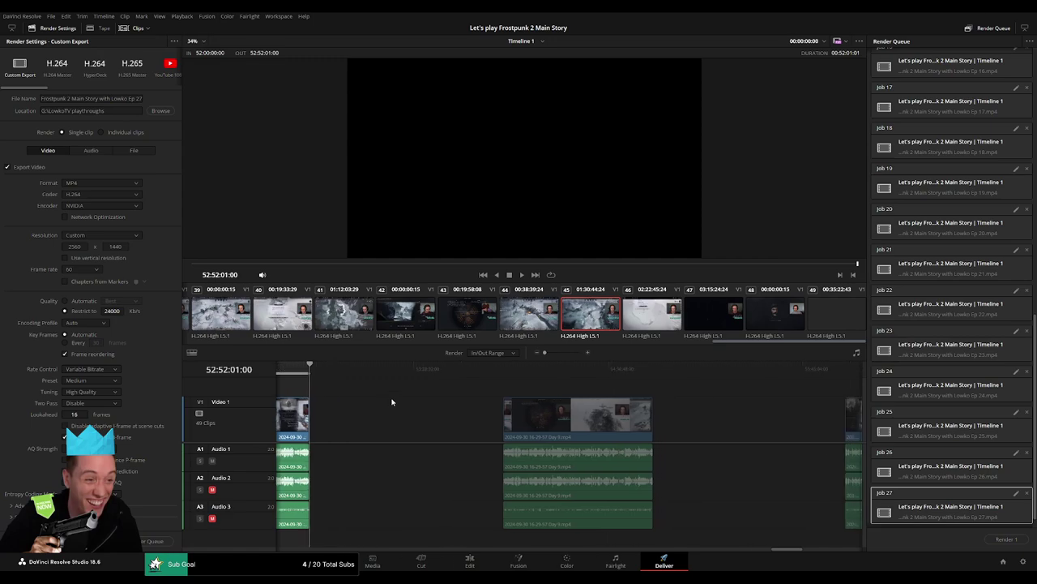
pyautogui.moveTo(452, 377); pyautogui.dragTo(480, 378)
pyautogui.press('Down')
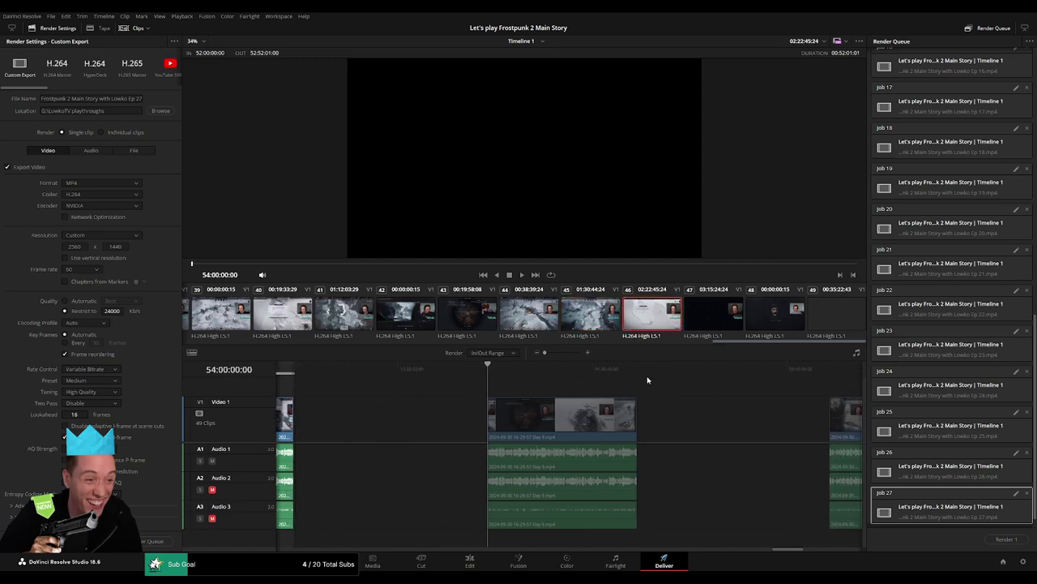
pyautogui.click(651, 375)
pyautogui.press('Up')
pyautogui.press('x')
pyautogui.click(139, 98)
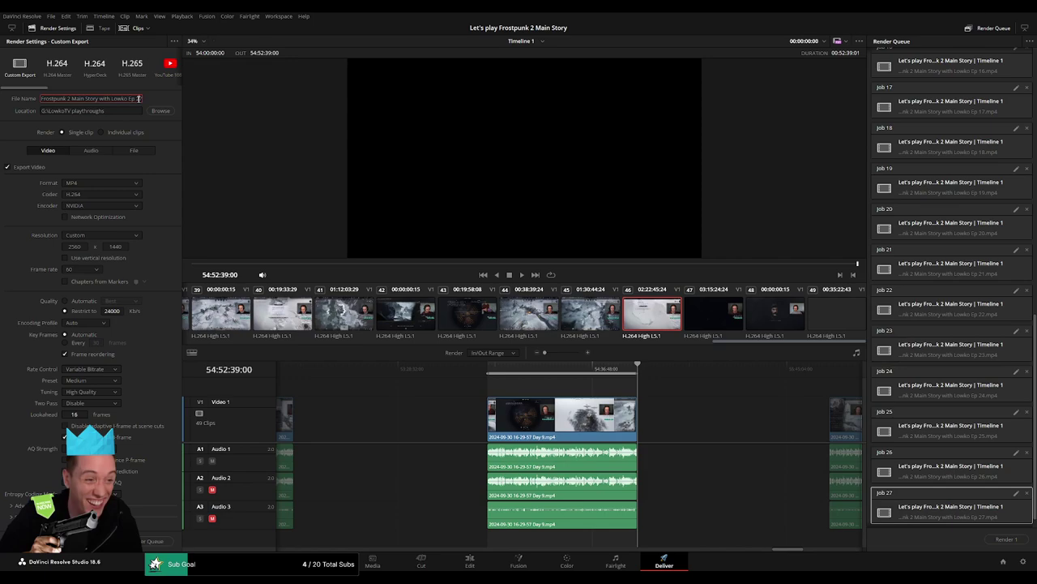
pyautogui.press('BackSpace')
pyautogui.write('8')
pyautogui.click(162, 541)
# - Mark In and Out for episode 29, rename the output Ep 29, and queue it
pyautogui.click(163, 540)
pyautogui.hscroll(8, 690, 416)
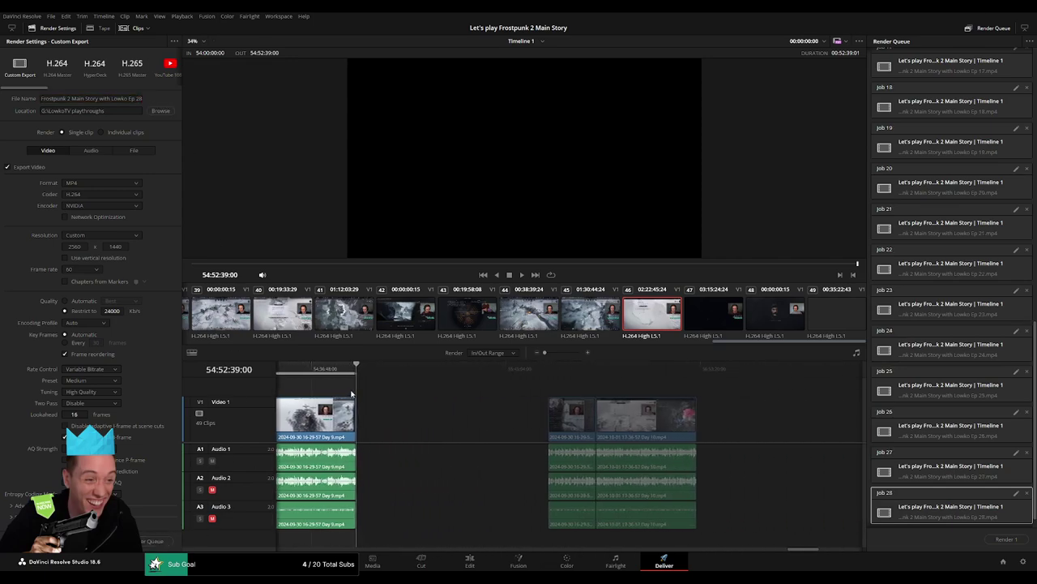
pyautogui.moveTo(498, 379); pyautogui.dragTo(679, 379)
pyautogui.hotkey('alt', 'x')
pyautogui.press('o')
pyautogui.click(139, 98)
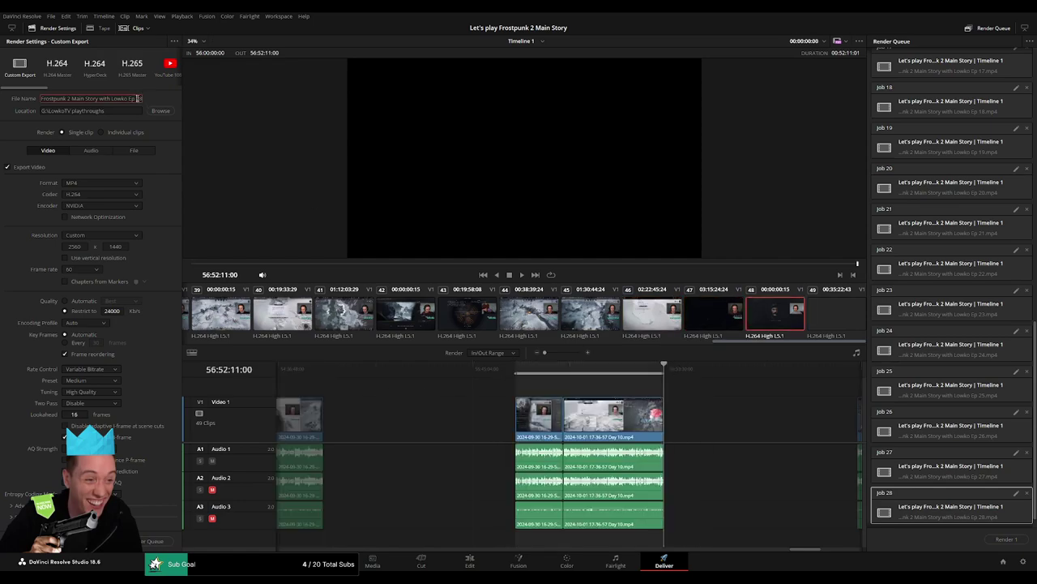
pyautogui.write('29')
pyautogui.click(159, 540)
# - Queue episode 30 (to 58:58:19) as Ep 30, then deselect job 30 to show Render All
pyautogui.scroll(-3, 706, 412)
pyautogui.click(503, 369)
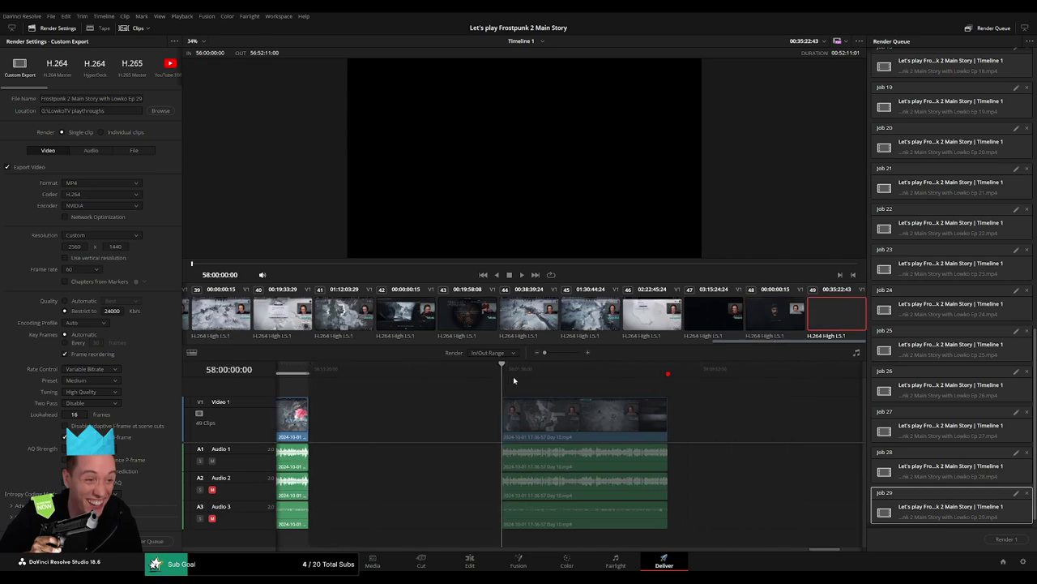
pyautogui.click(639, 369)
pyautogui.moveTo(636, 373); pyautogui.dragTo(600, 371)
pyautogui.press('o')
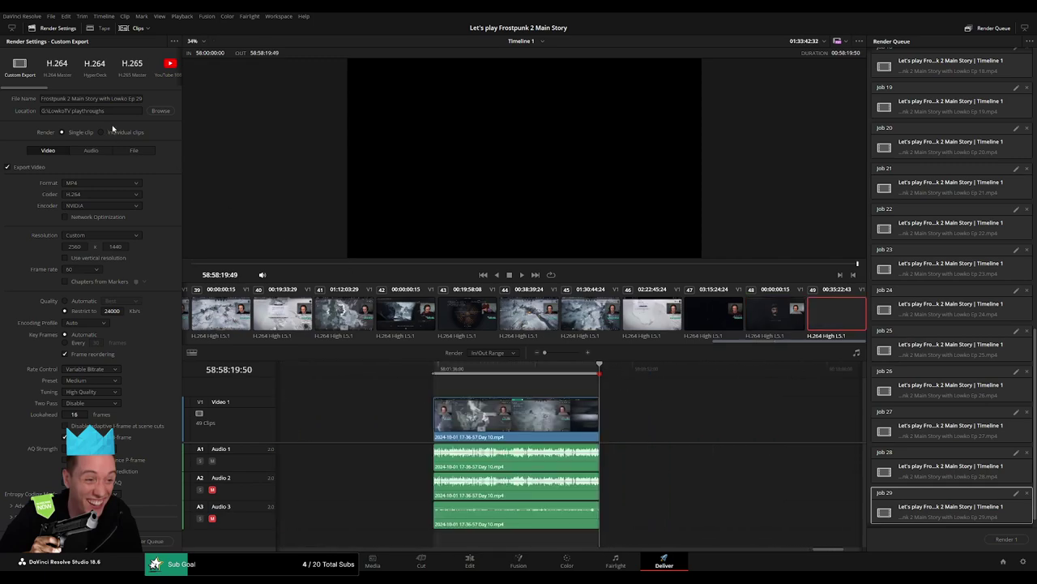
pyautogui.doubleClick(139, 99)
pyautogui.write('30')
pyautogui.click(154, 541)
pyautogui.scroll(-2, 946, 456)
pyautogui.click(944, 520)
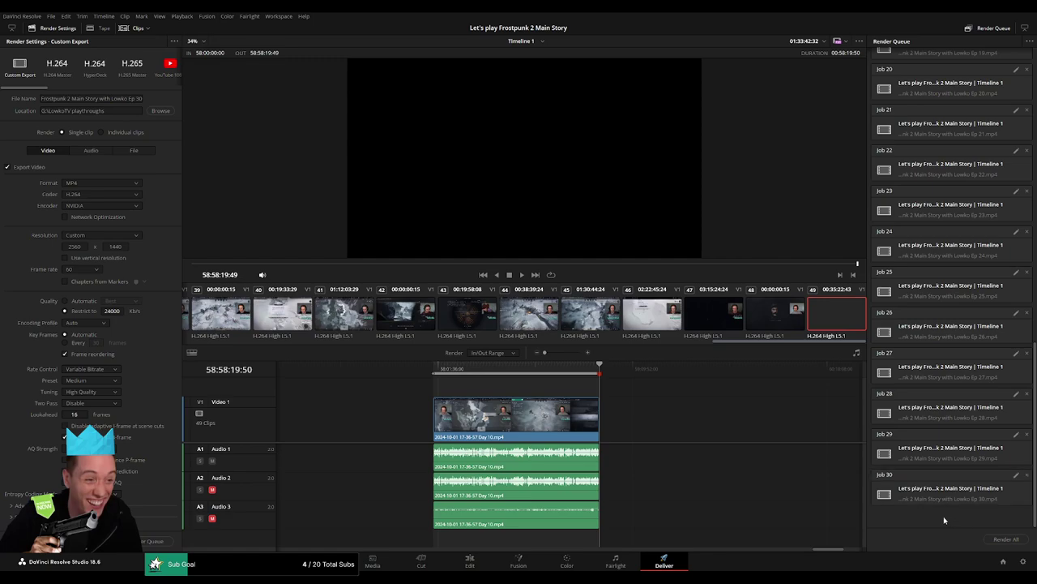